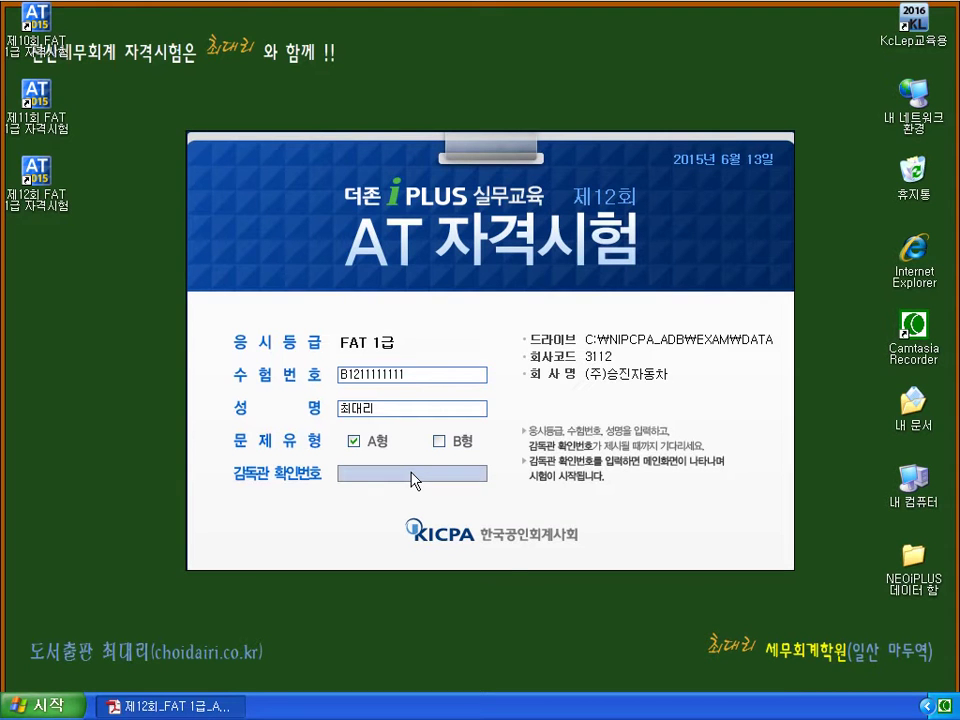
Enter the supervisor confirmation code to start the FAT 1급 exam for 승진자동차.
{"action": "left_click", "coordinate": [411, 473]}
{"action": "type", "text": "n3"}
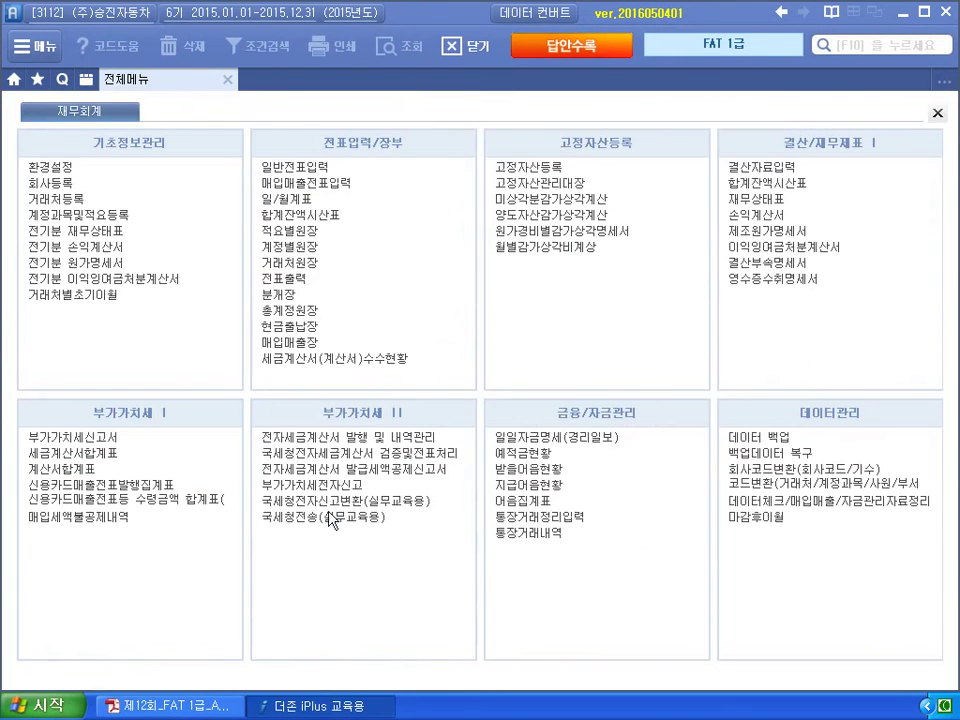
Read the 사업자등록증 for question 1 in the exam PDF, then return to iPlus.
{"action": "left_click", "coordinate": [218, 705]}
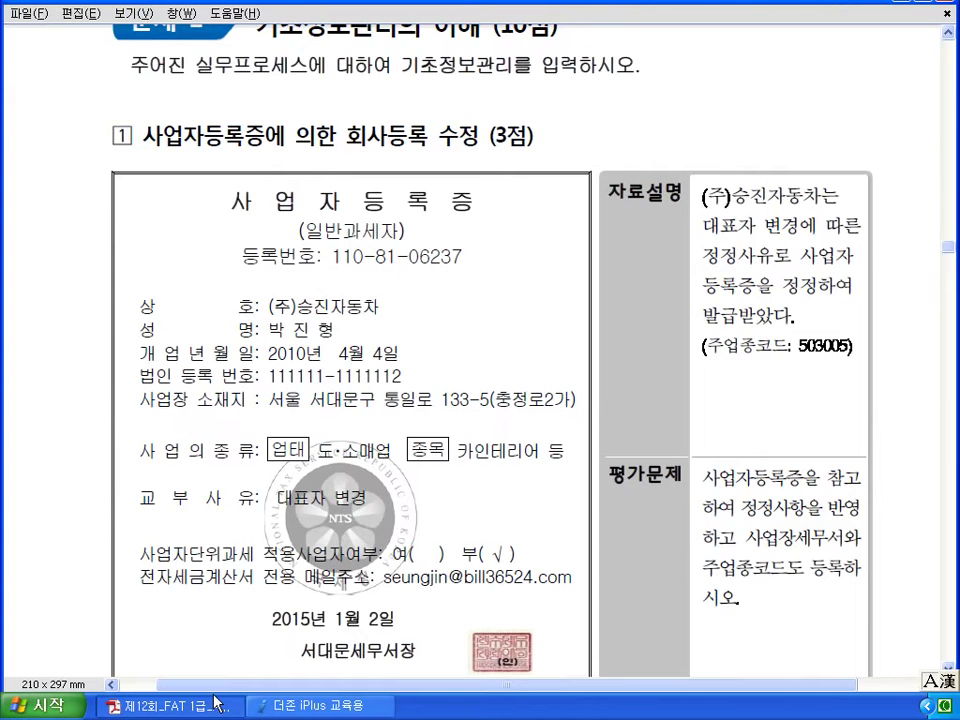
{"action": "scroll", "coordinate": [218, 705], "scroll_direction": "up", "scroll_amount": 5}
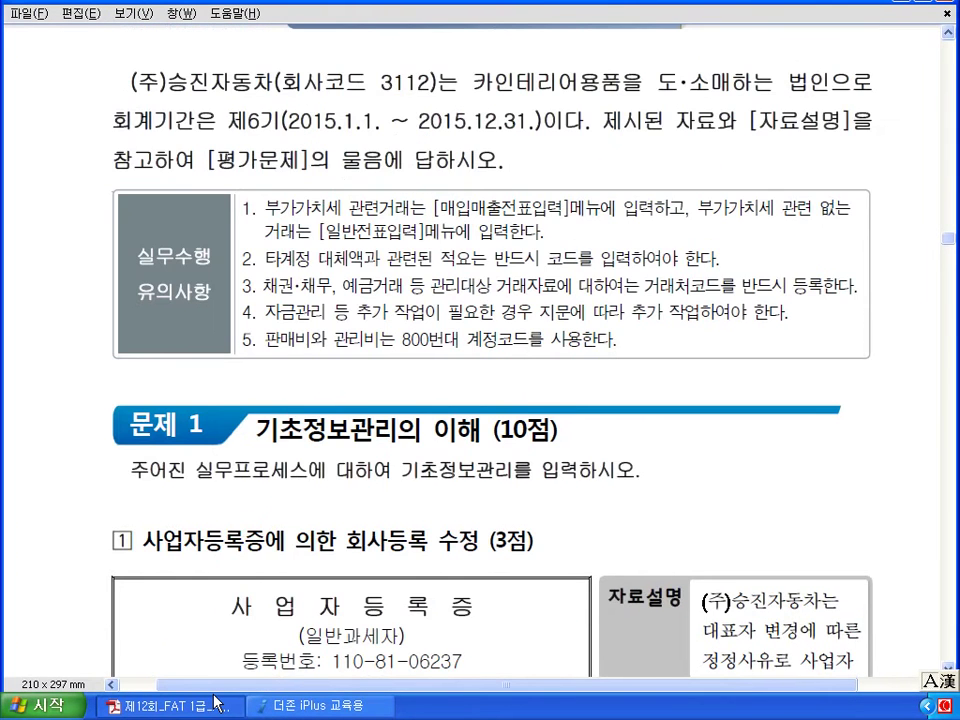
{"action": "scroll", "coordinate": [218, 705], "scroll_direction": "up", "scroll_amount": 2}
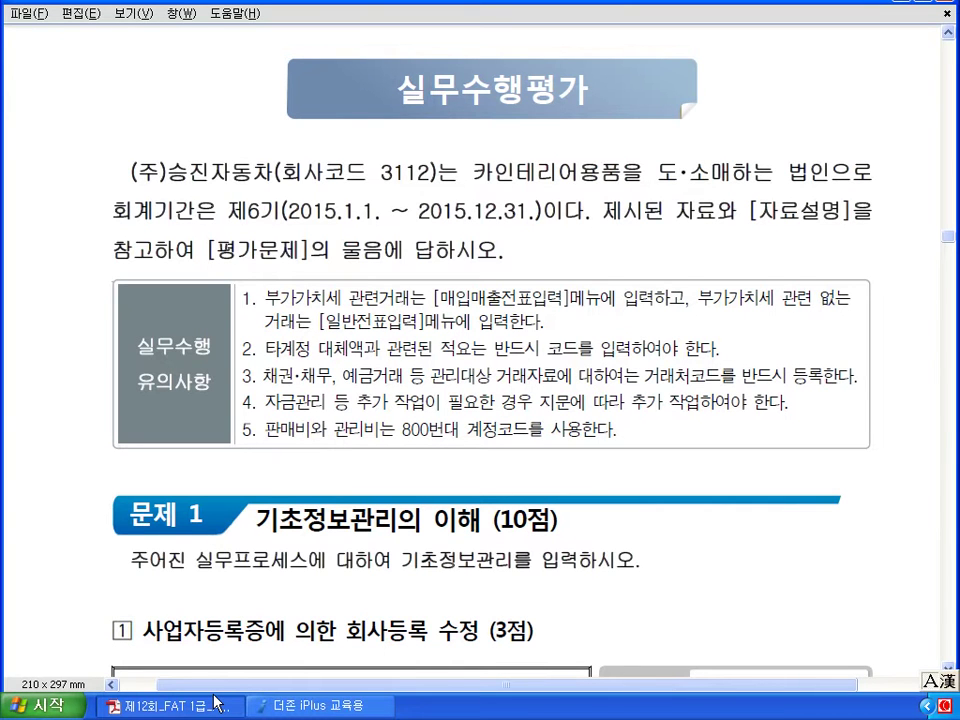
{"action": "scroll", "coordinate": [216, 702], "scroll_direction": "down", "scroll_amount": 5}
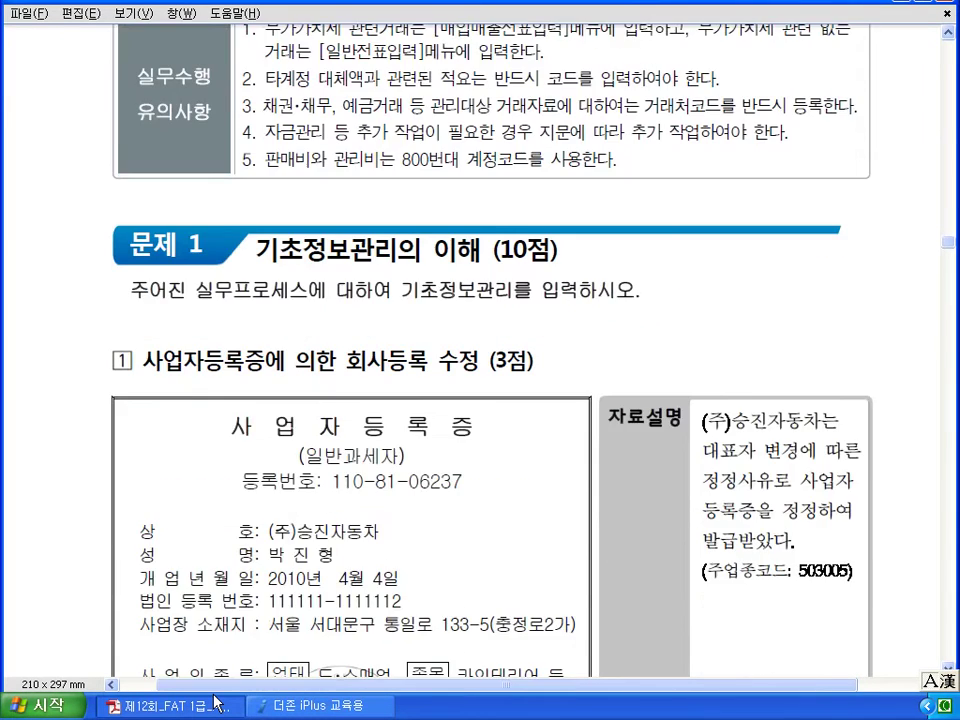
{"action": "scroll", "coordinate": [218, 703], "scroll_direction": "down", "scroll_amount": 2}
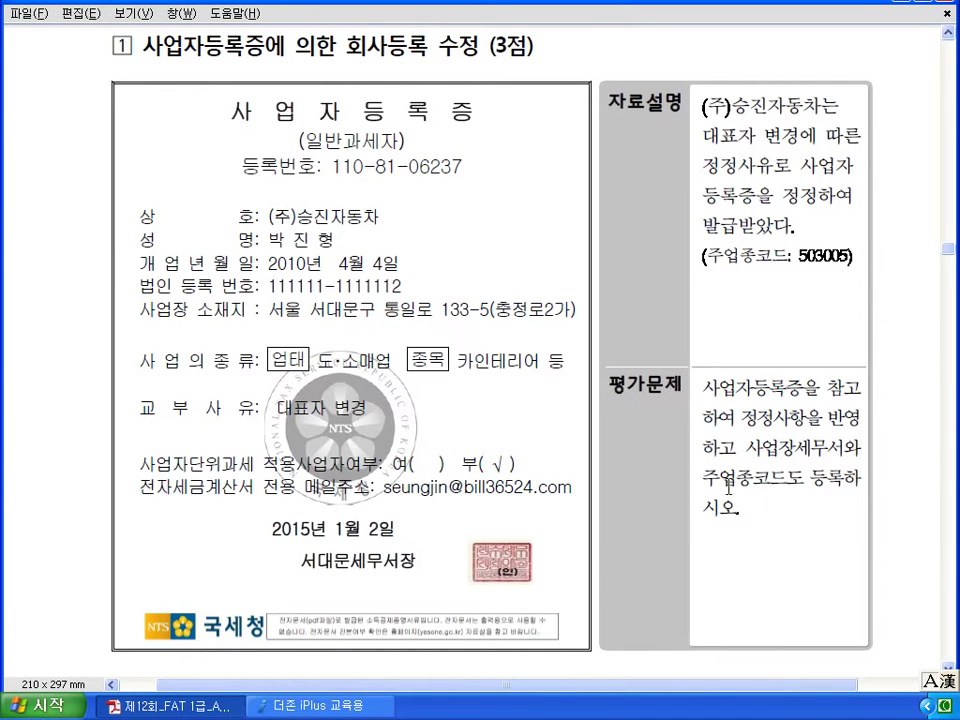
{"action": "left_click", "coordinate": [338, 710]}
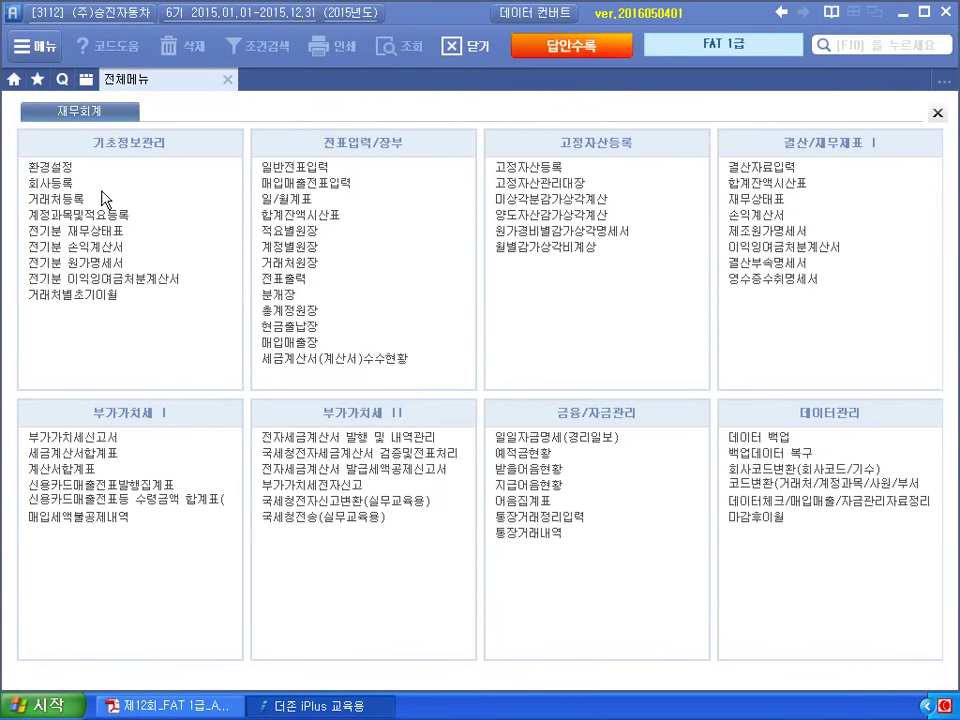
In 회사등록, enter the certificate's representative name as 대표자명 and advance to 업종코드.
{"action": "left_click", "coordinate": [63, 184]}
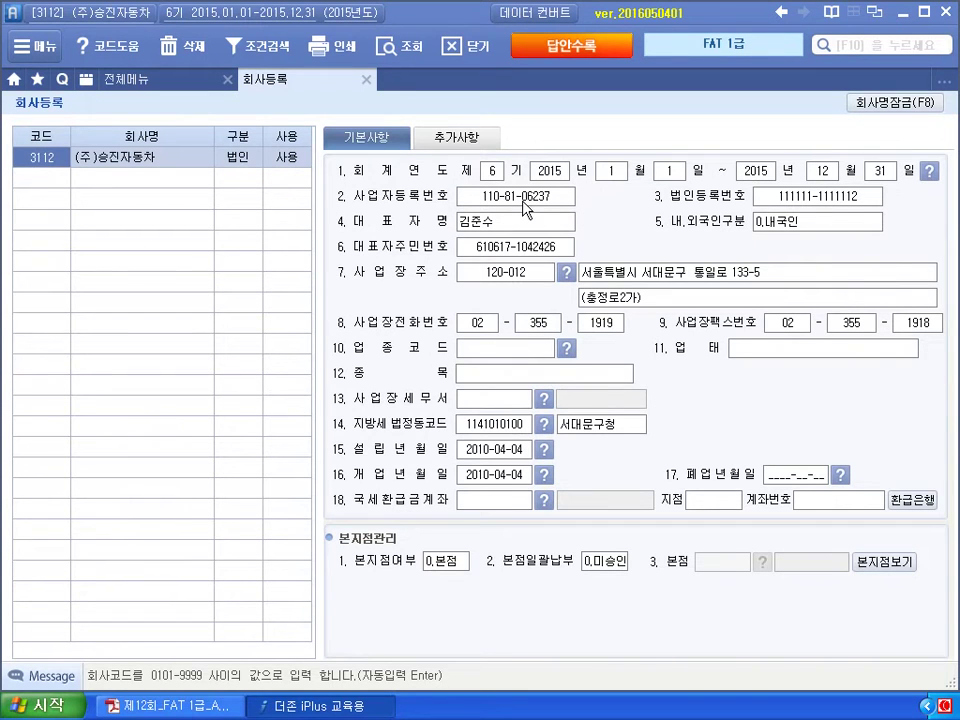
{"action": "left_click", "coordinate": [515, 232]}
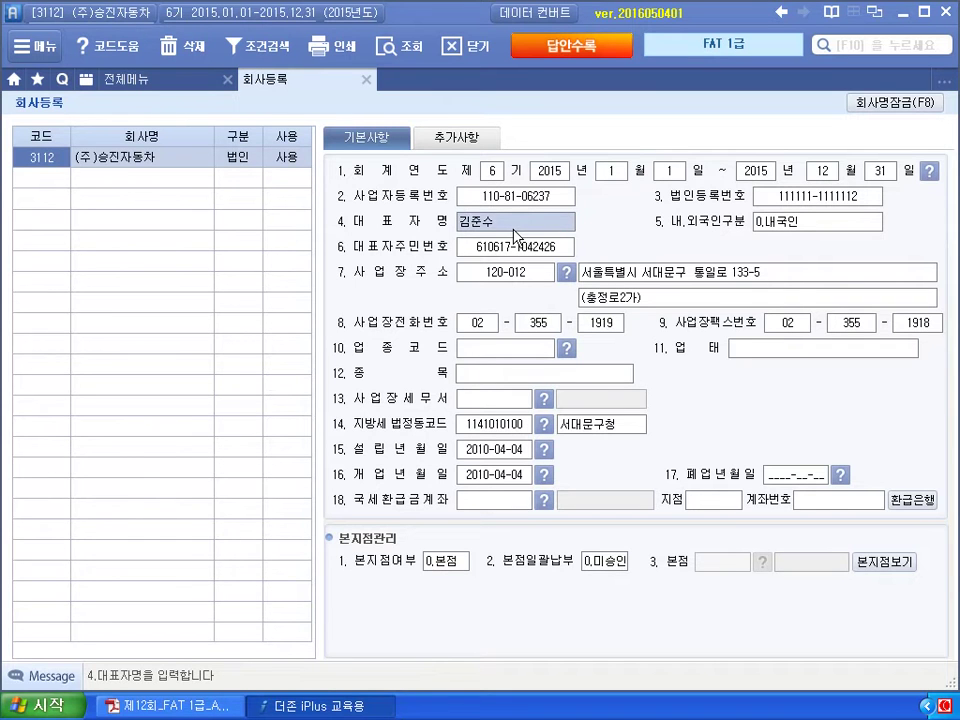
{"action": "key", "text": "Return"}
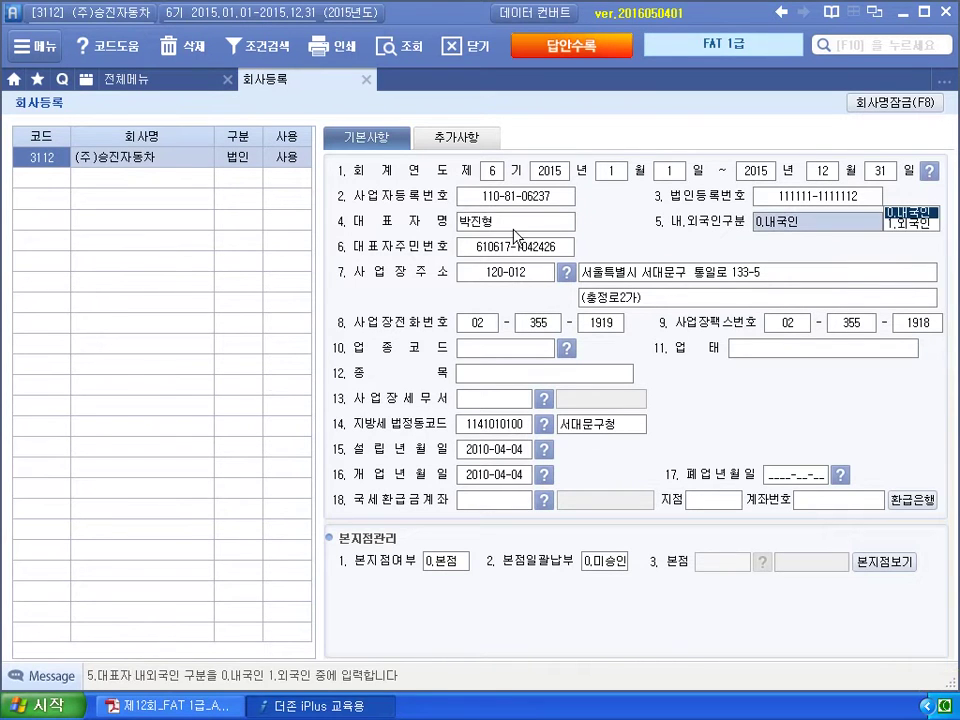
{"action": "key", "text": "Return"}
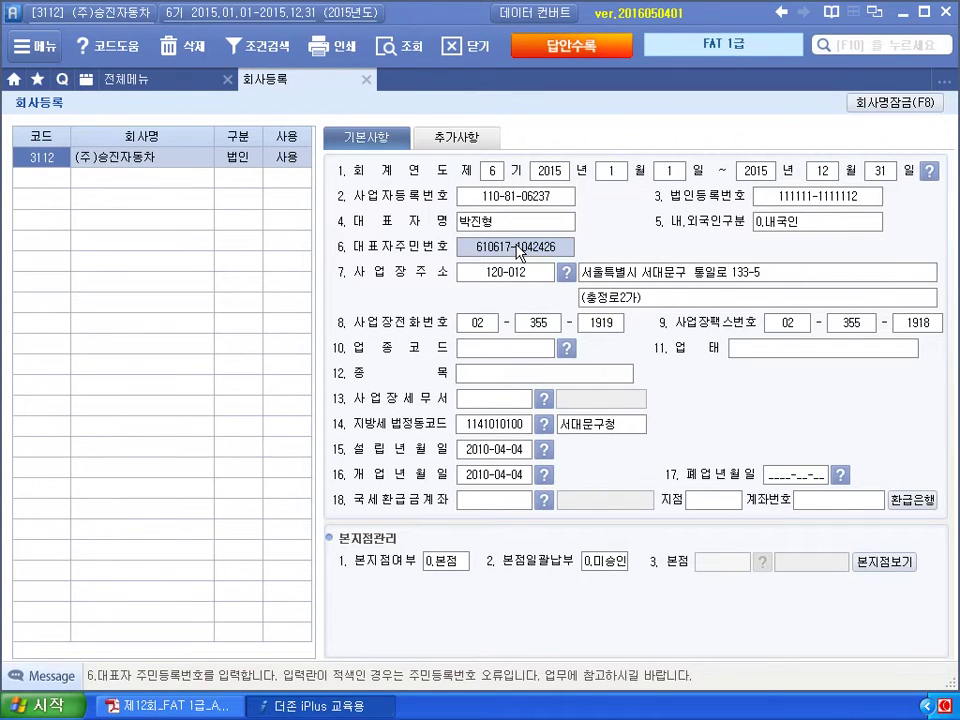
{"action": "key", "text": "Return"}
{"action": "key", "text": "Return"}
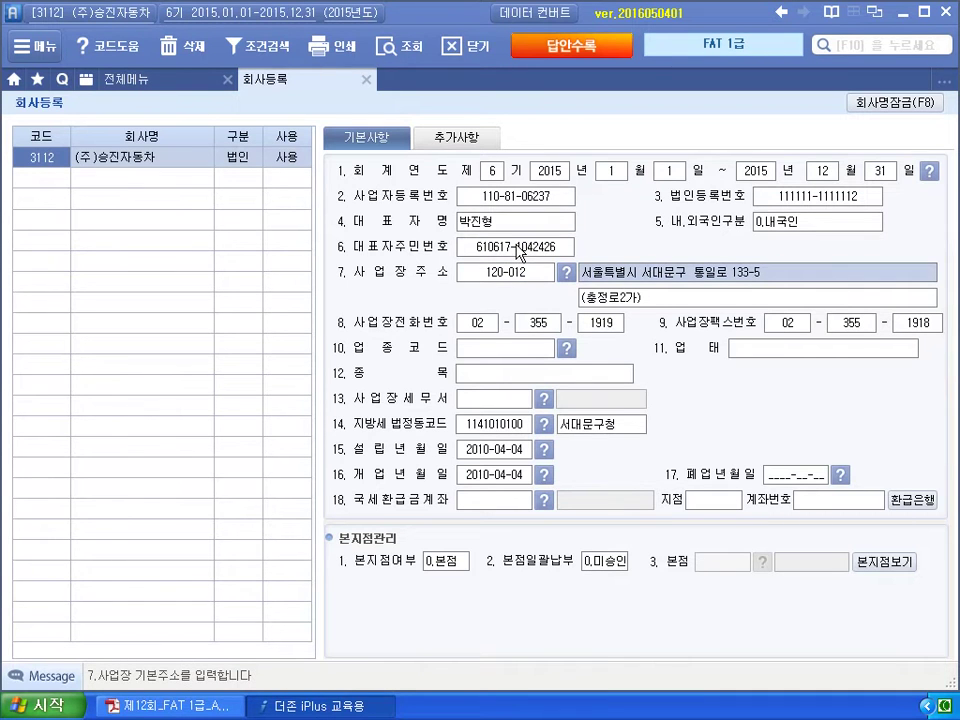
{"action": "key", "text": "Return"}
{"action": "key", "text": "Return"}
{"action": "key", "text": "Return"}
{"action": "key", "text": "Return"}
{"action": "key", "text": "Return"}
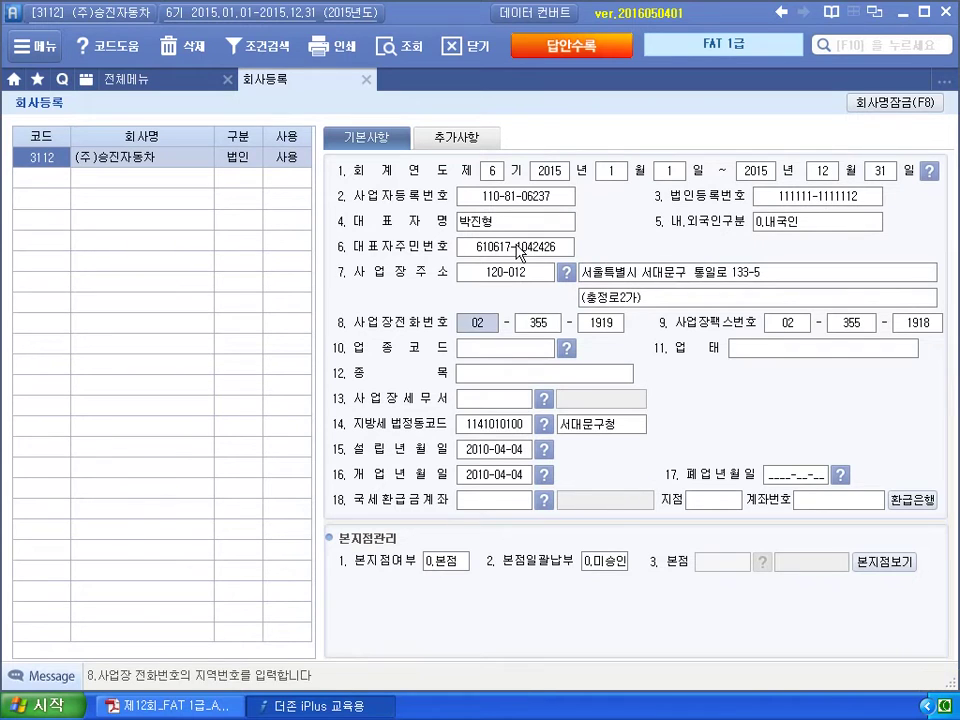
{"action": "key", "text": "Return"}
{"action": "key", "text": "Return"}
{"action": "key", "text": "Return"}
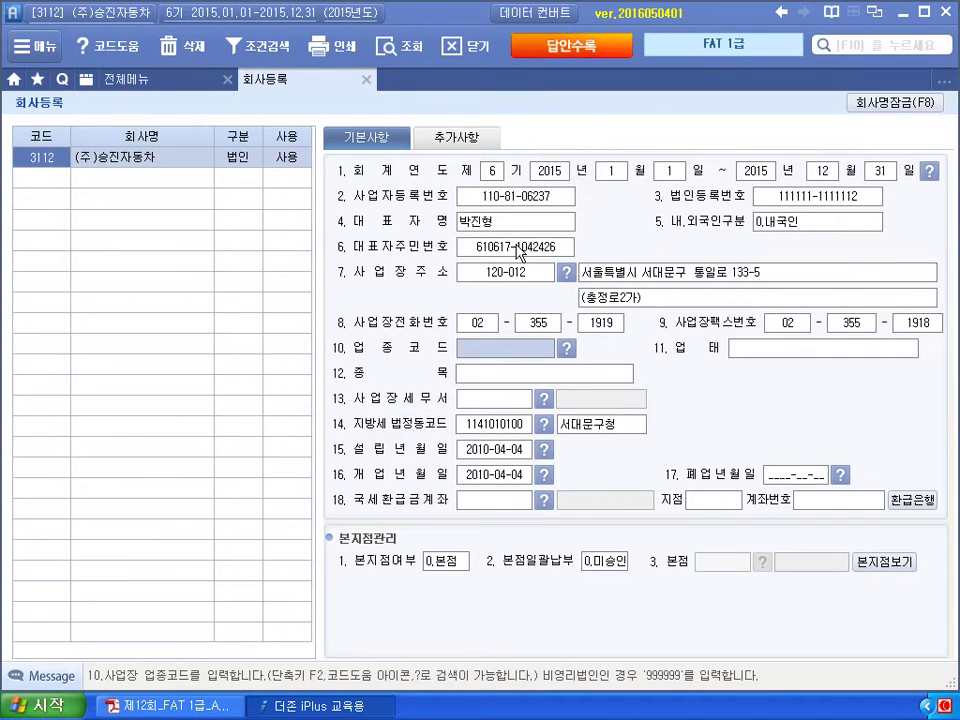
Enter business type code 503005 in 업종코드.
{"action": "type", "text": "5"}
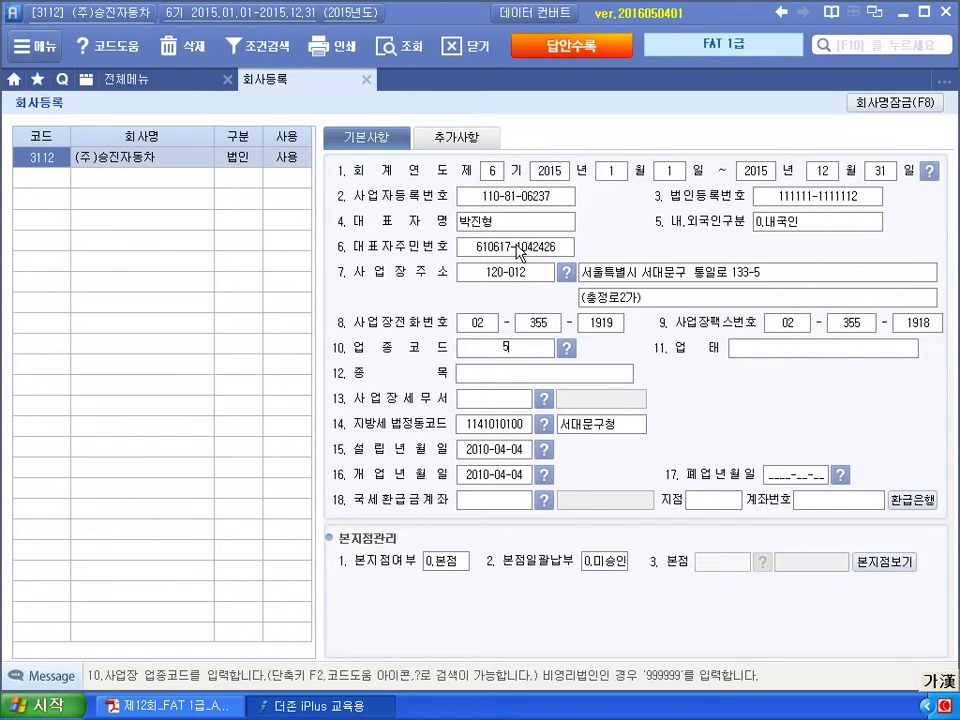
{"action": "type", "text": "03005"}
{"action": "key", "text": "Return"}
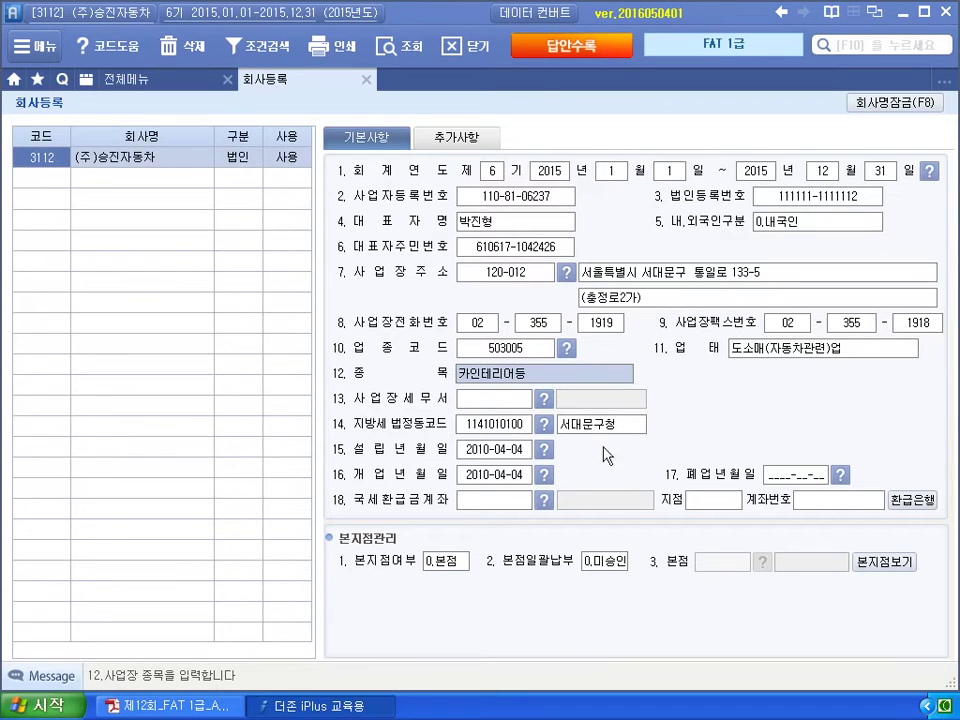
{"action": "left_click", "coordinate": [508, 452]}
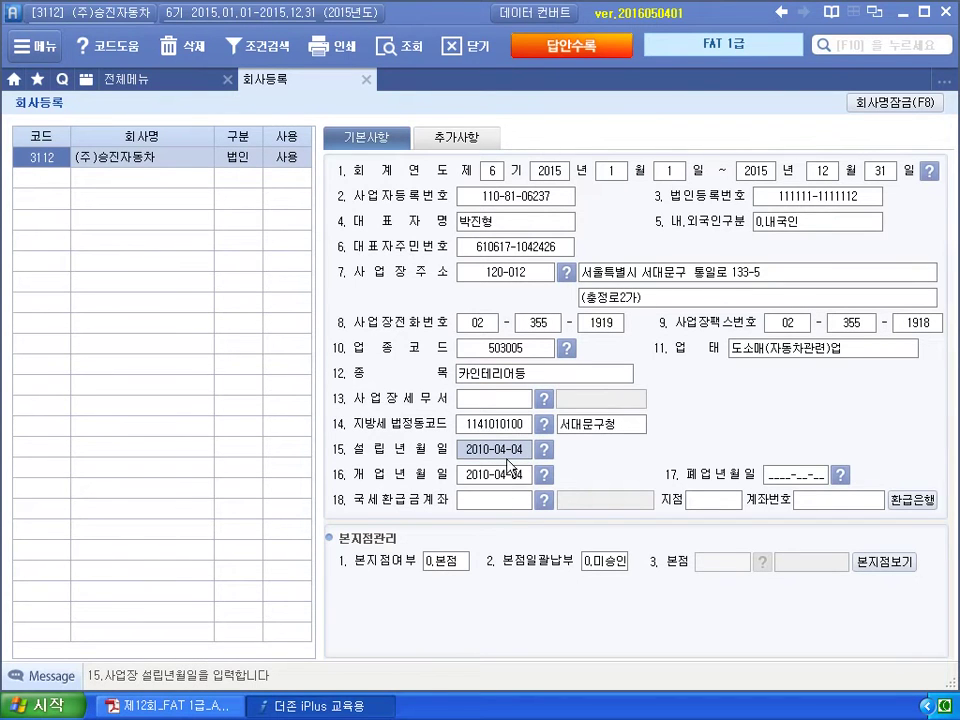
Set 사업장세무서 to 110 서대문 and close 회사등록.
{"action": "left_click", "coordinate": [510, 401]}
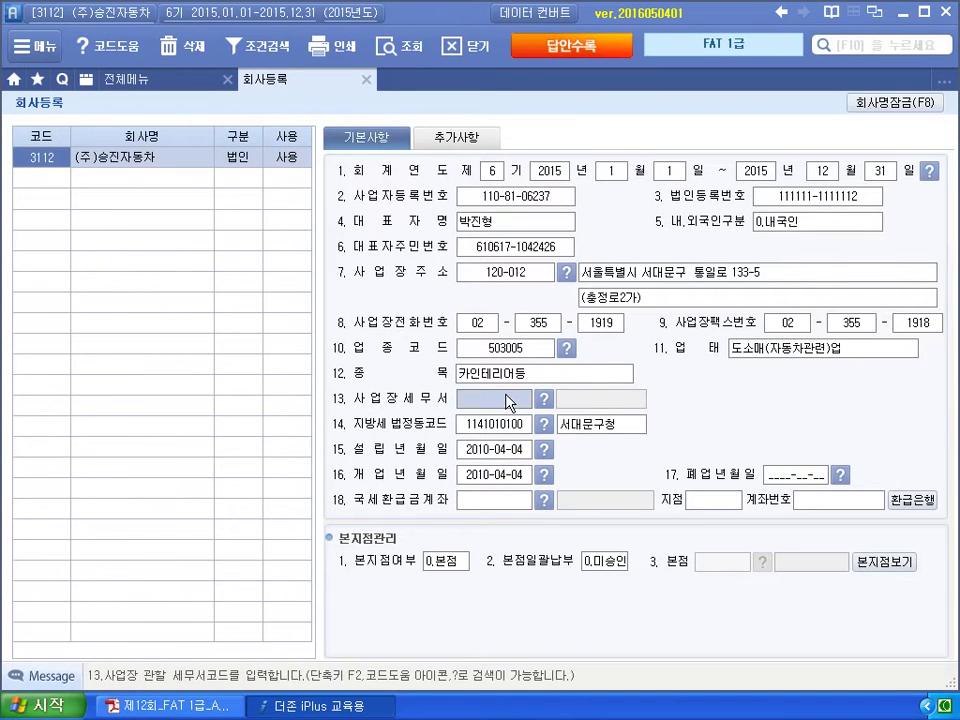
{"action": "key", "text": "F2"}
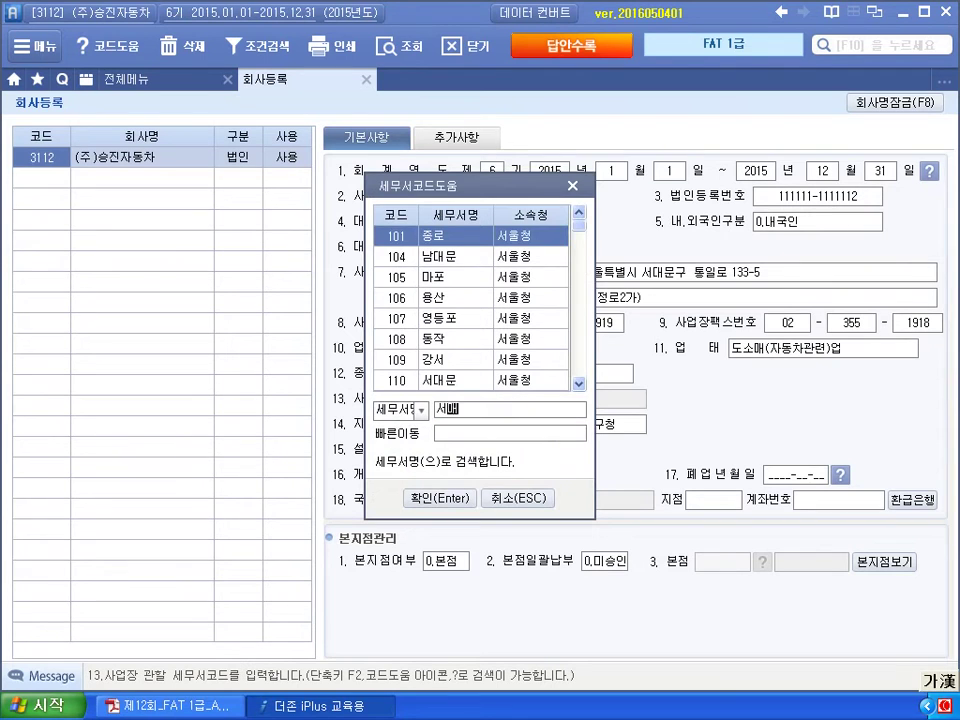
{"action": "key", "text": "Down"}
{"action": "key", "text": "Down"}
{"action": "key", "text": "Down"}
{"action": "key", "text": "Down"}
{"action": "key", "text": "Down"}
{"action": "key", "text": "Down"}
{"action": "key", "text": "Down"}
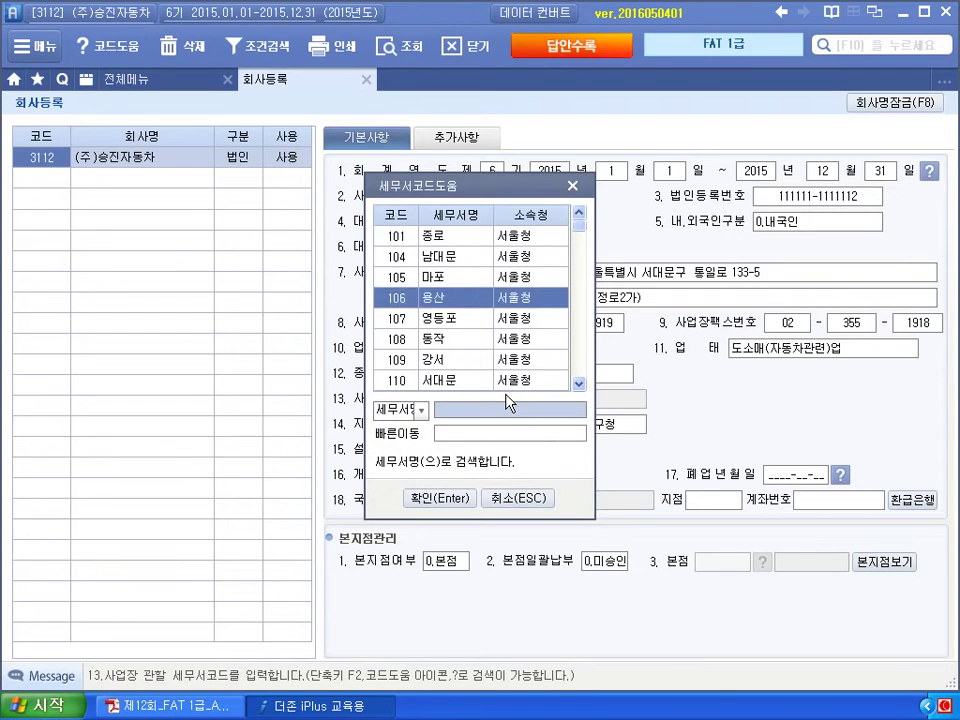
{"action": "key", "text": "Return"}
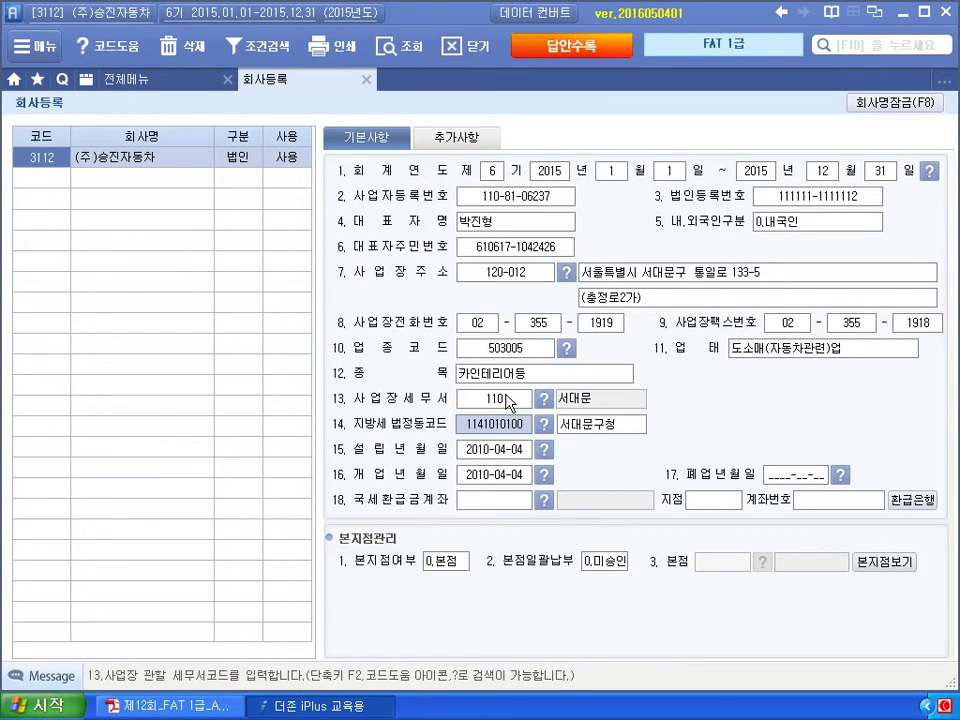
{"action": "key", "text": "Return"}
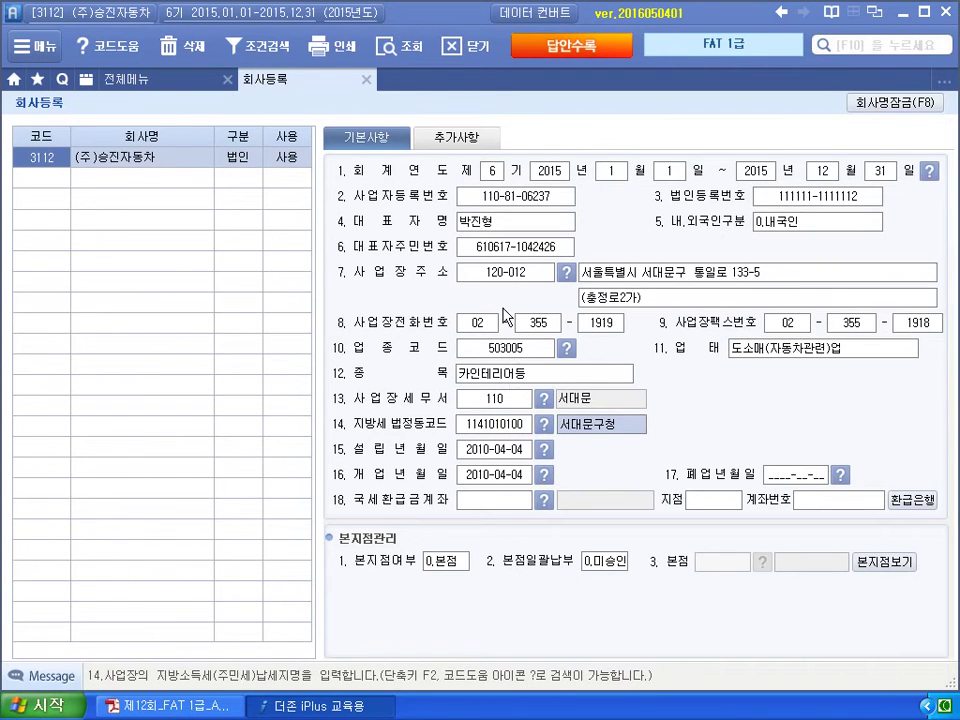
{"action": "left_click", "coordinate": [367, 80]}
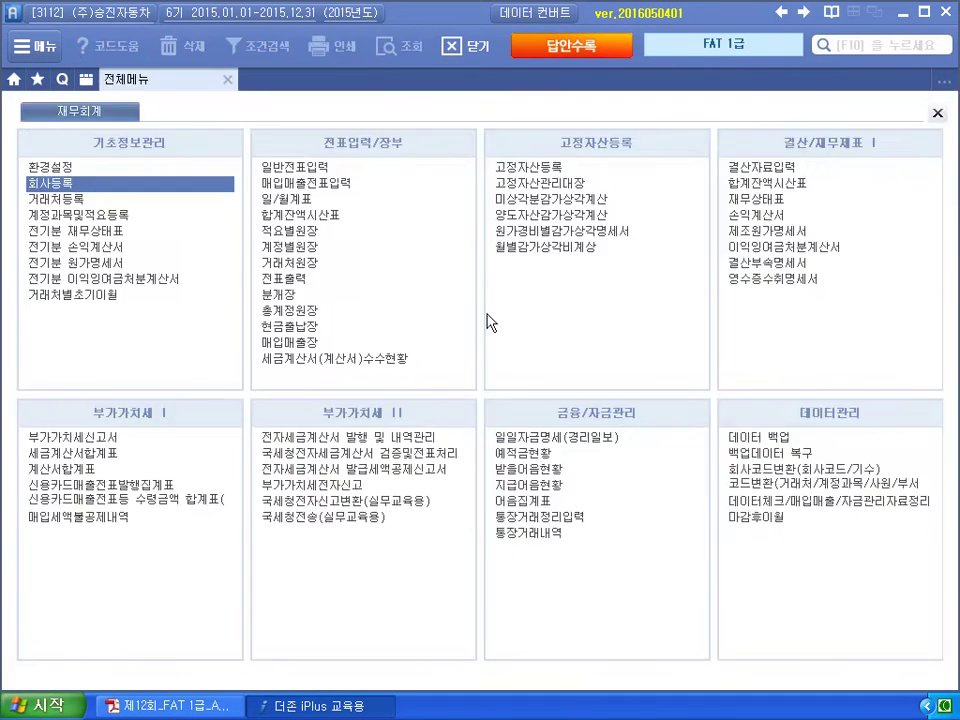
Find the 46,000,000 기말상품재고액 on question 2's prior-year income statement in the exam PDF.
{"action": "key", "text": "alt+Tab"}
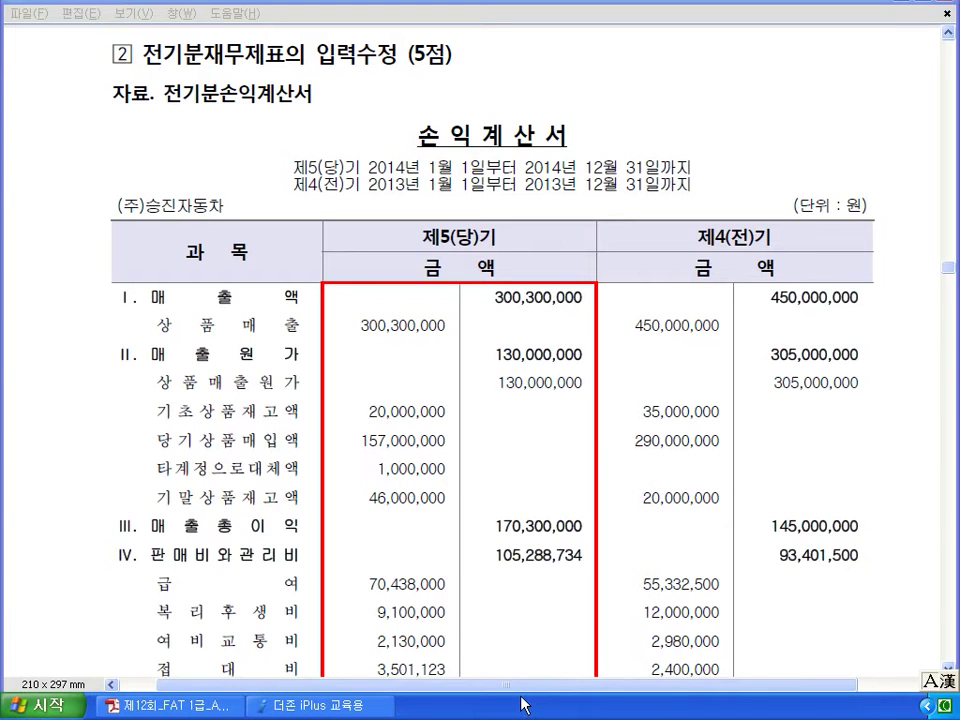
{"action": "scroll", "coordinate": [489, 191], "scroll_direction": "down", "scroll_amount": 4}
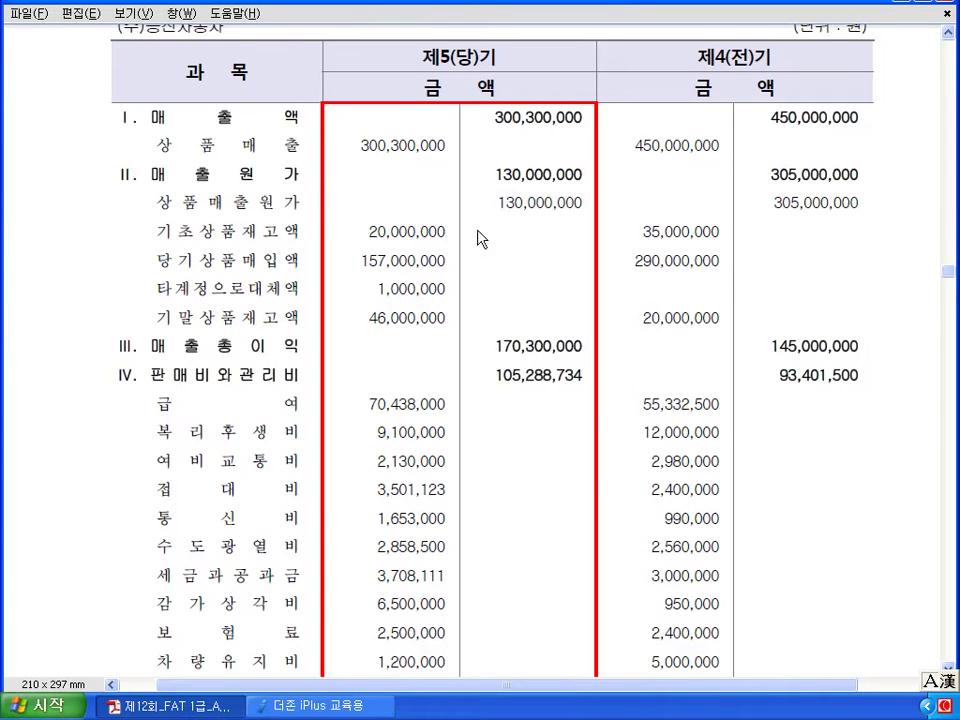
{"action": "left_click_drag", "start_coordinate": [364, 318], "coordinate": [448, 318]}
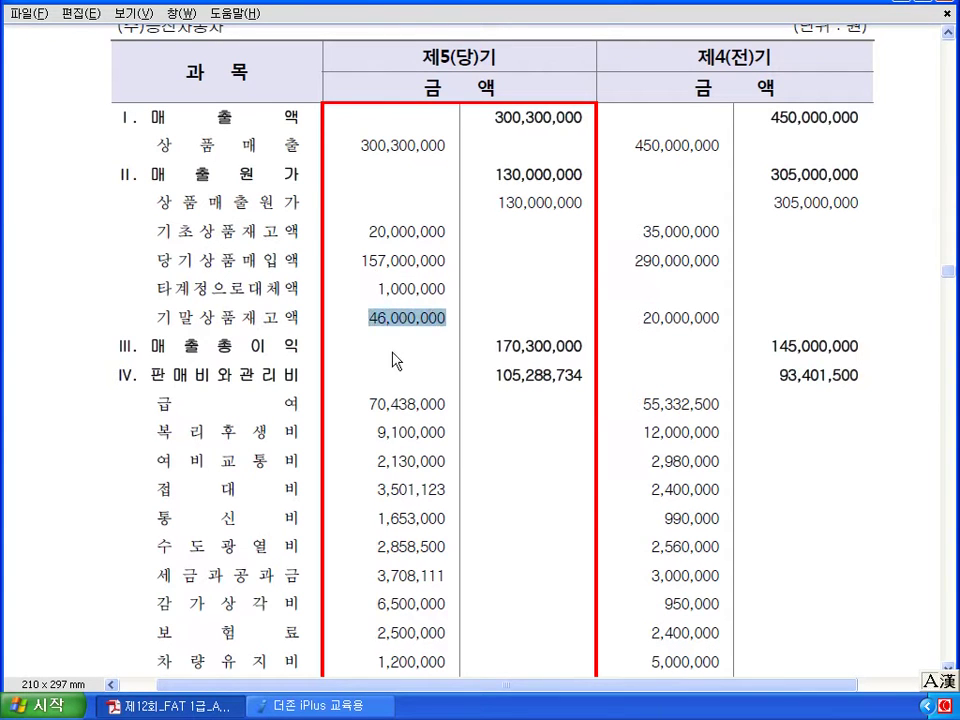
{"action": "left_click", "coordinate": [330, 714]}
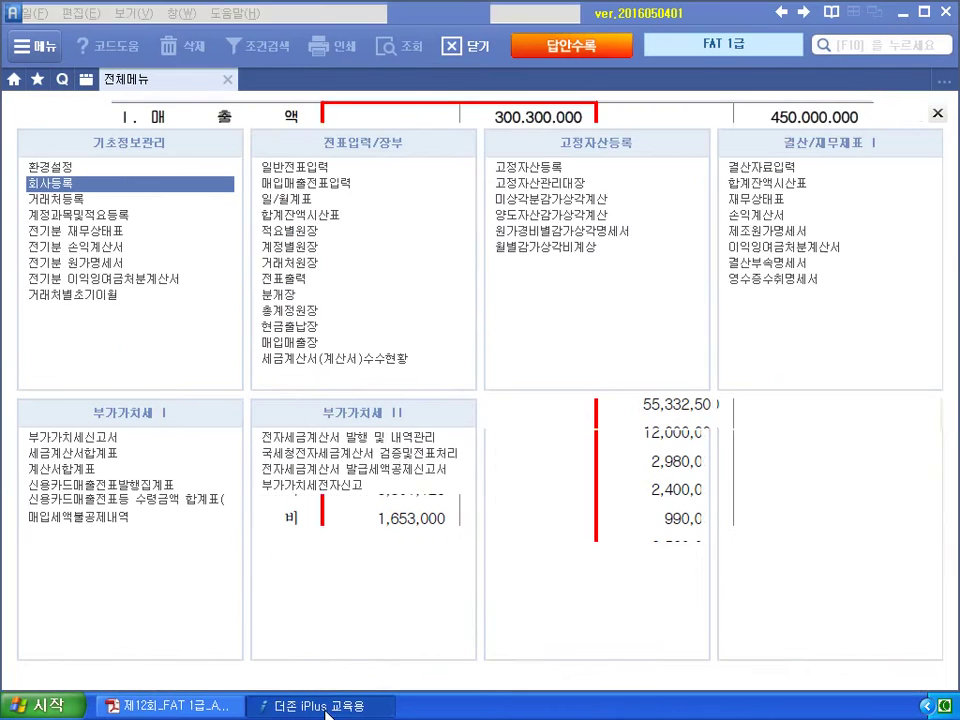
Open the 2014 전기분 손익계산서 and select the 451 상품매출원가 row.
{"action": "left_click", "coordinate": [85, 250]}
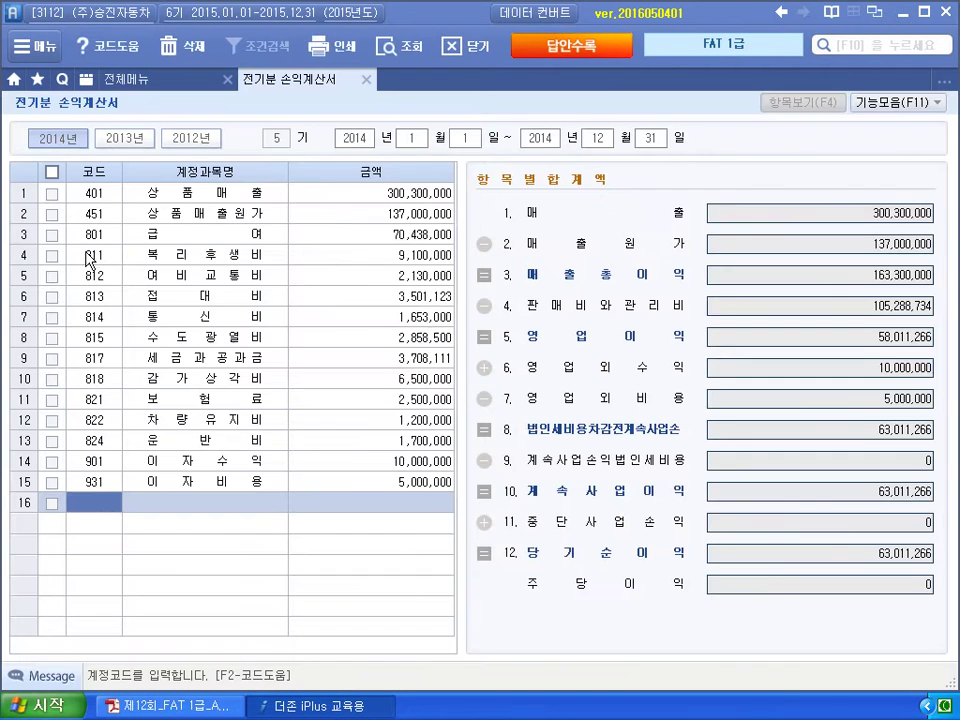
{"action": "left_click", "coordinate": [86, 201]}
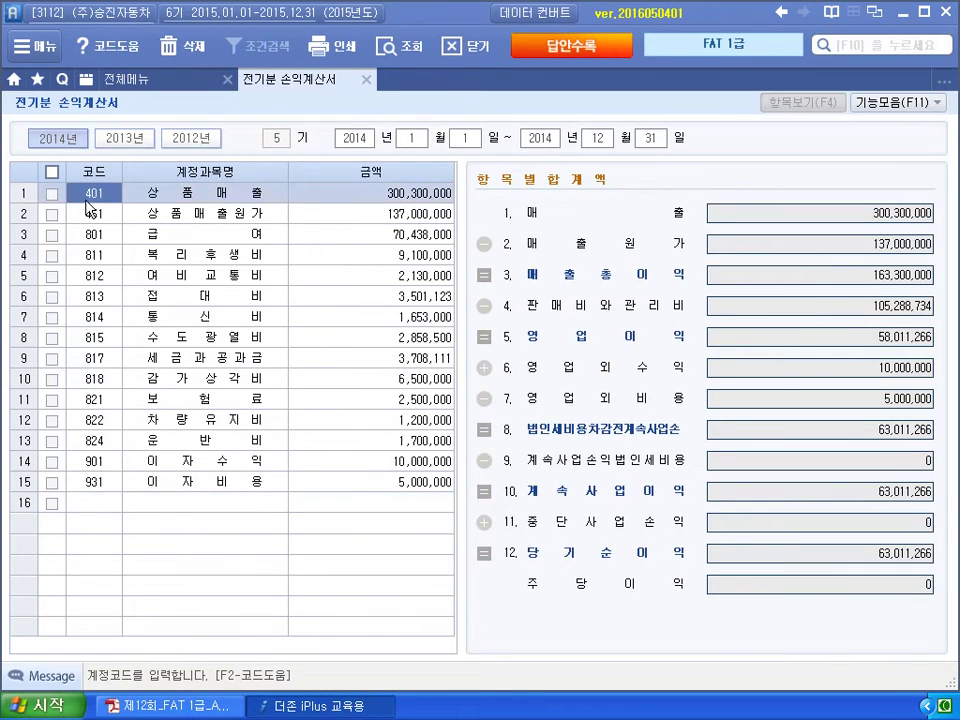
{"action": "left_click", "coordinate": [99, 216]}
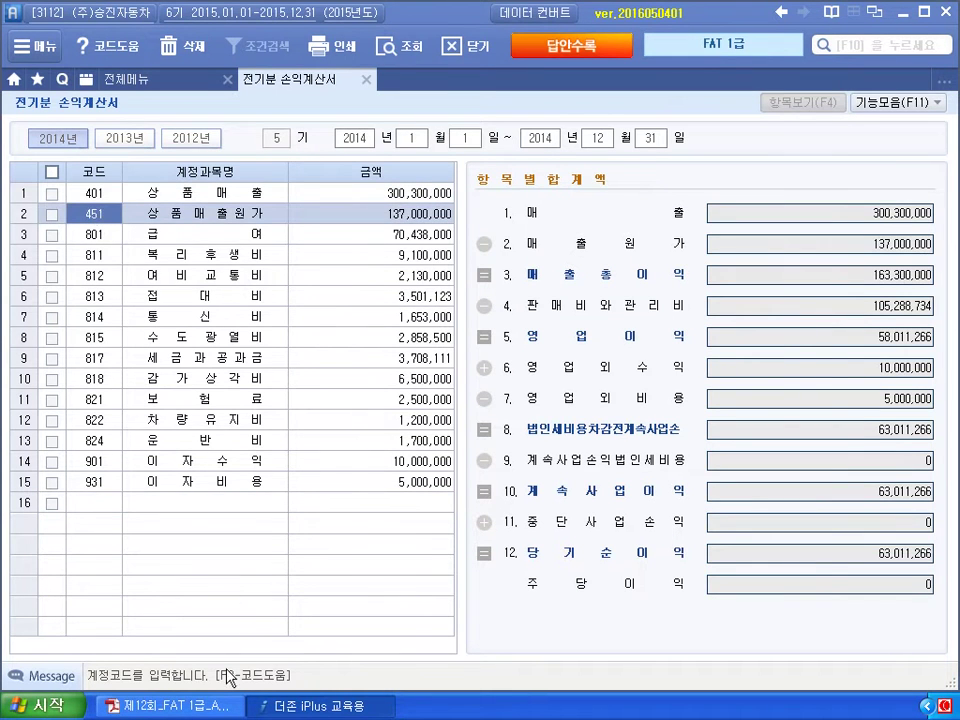
{"action": "left_click", "coordinate": [215, 708]}
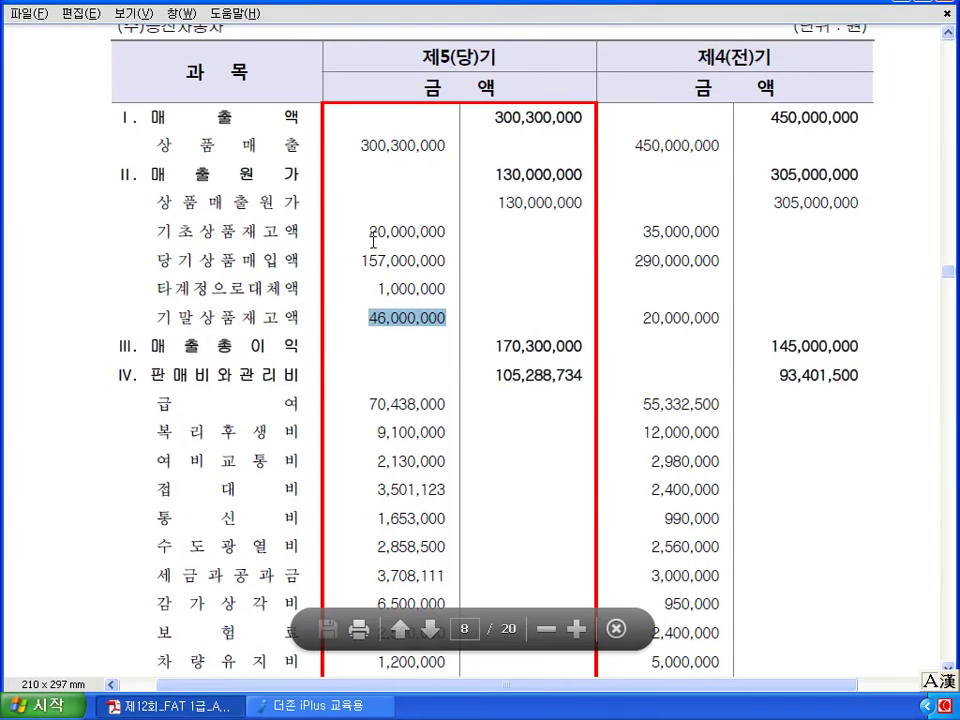
{"action": "left_click", "coordinate": [362, 706]}
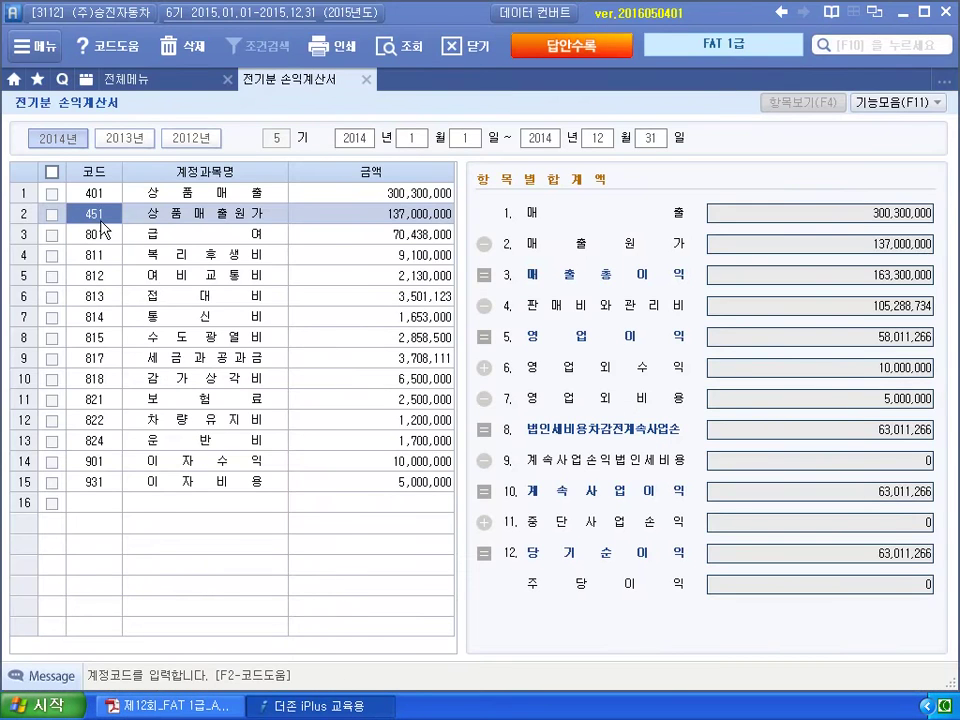
Review the 상품매출원가 breakdown, which shows 40,000,000 ending inventory, then close it.
{"action": "key", "text": "F2"}
{"action": "left_click", "coordinate": [638, 188]}
{"action": "left_click", "coordinate": [380, 213]}
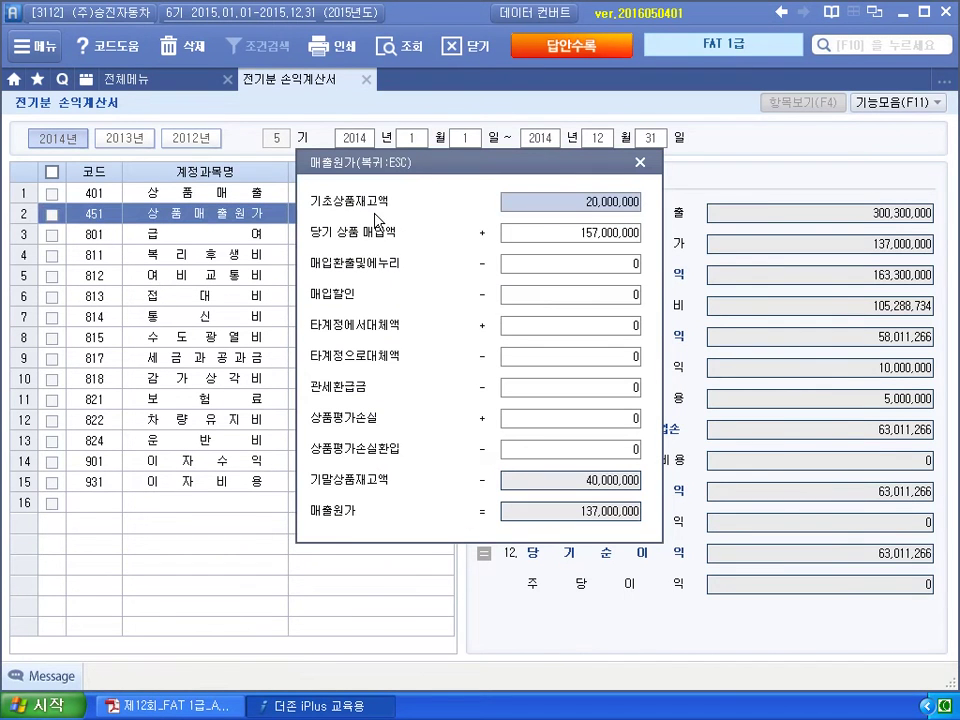
{"action": "left_click", "coordinate": [576, 236]}
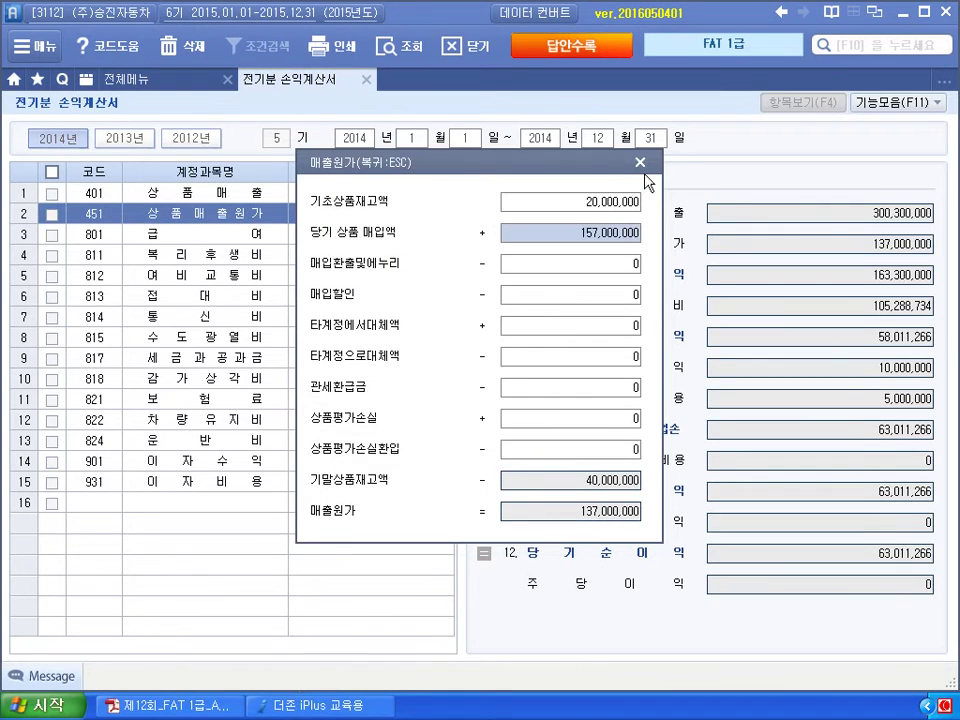
{"action": "key", "text": "Escape"}
{"action": "left_click", "coordinate": [150, 79]}
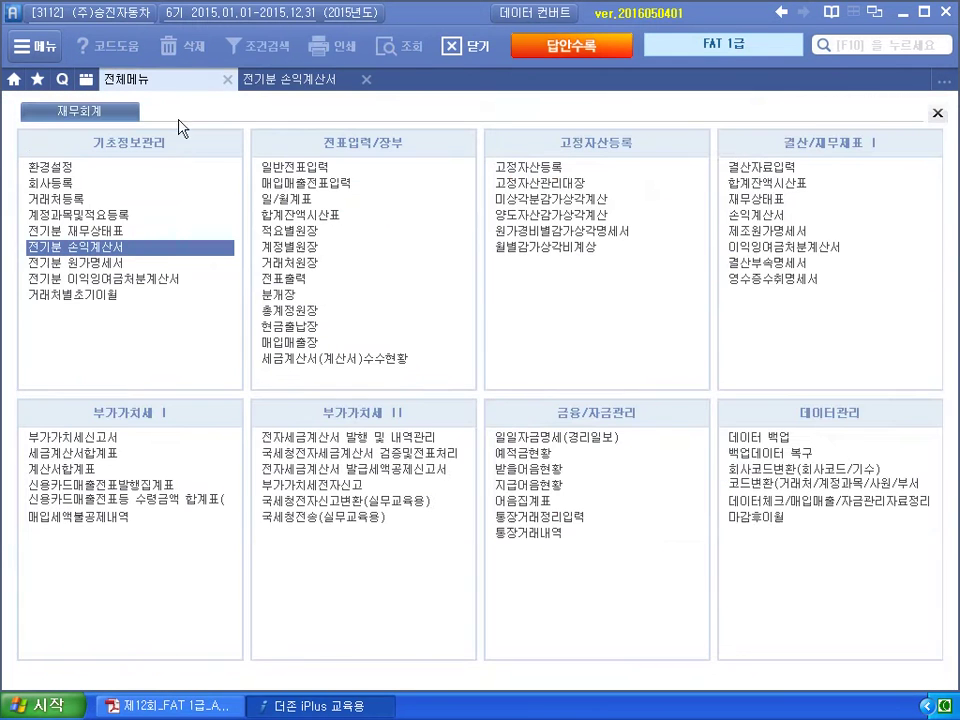
Change the 146 상품 debit on the 2014 전기분 재무상태표 to 46,000,000 and close it.
{"action": "left_click", "coordinate": [106, 233]}
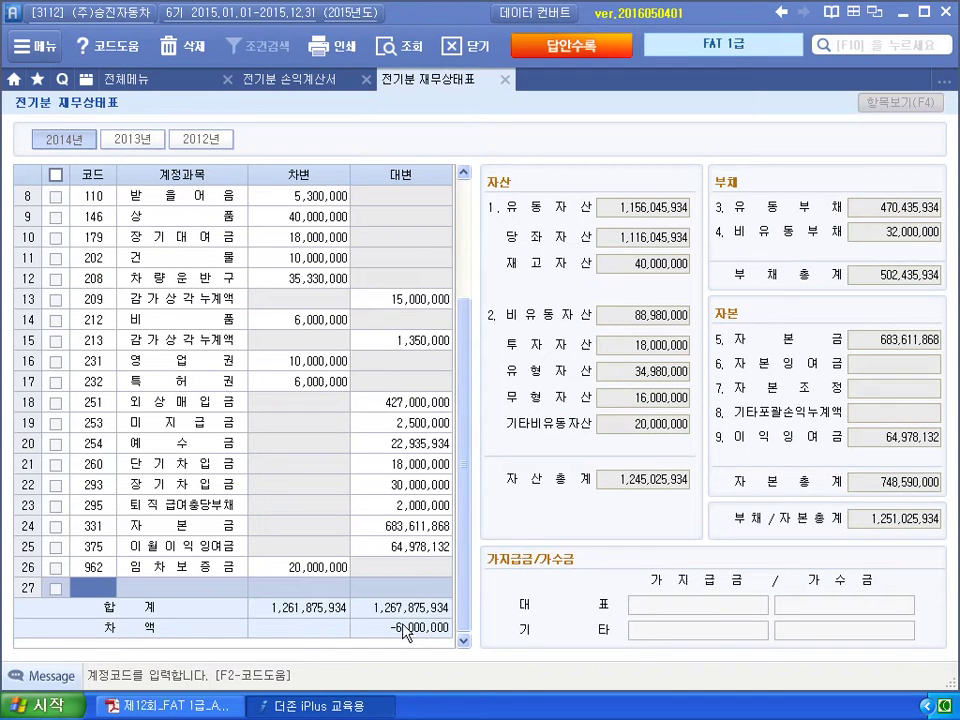
{"action": "type", "text": "146"}
{"action": "key", "text": "Return"}
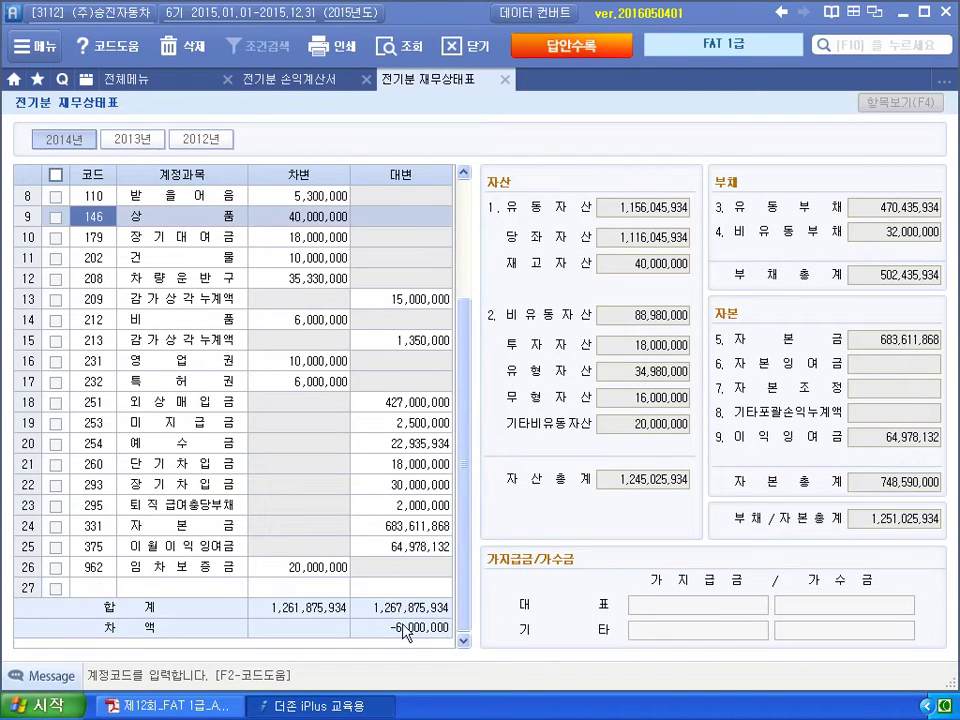
{"action": "key", "text": "Return"}
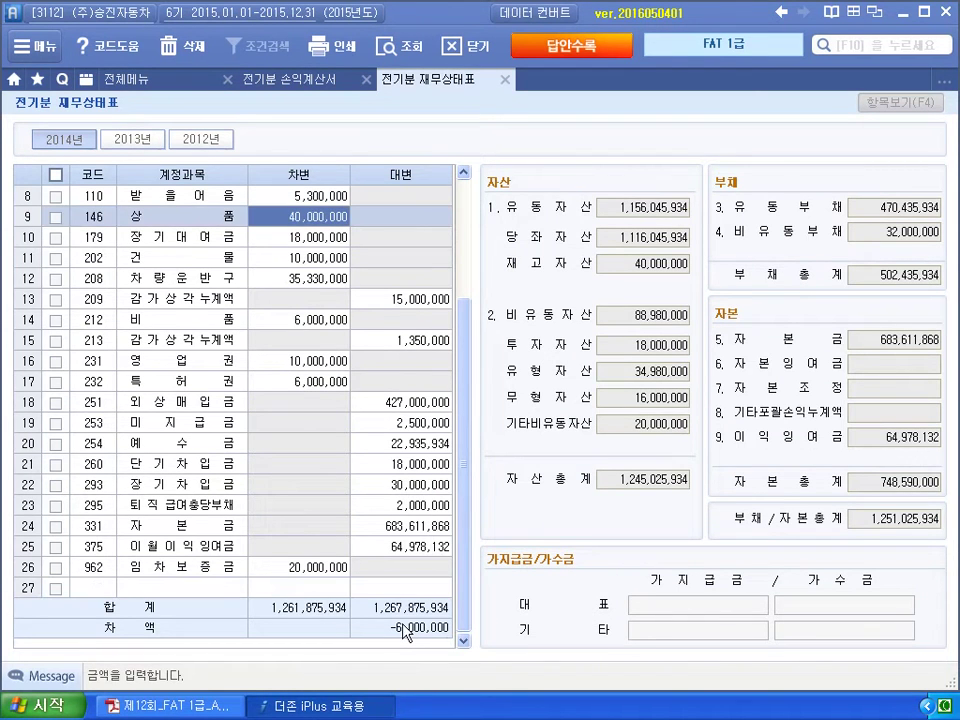
{"action": "type", "text": "46000000"}
{"action": "key", "text": "Return"}
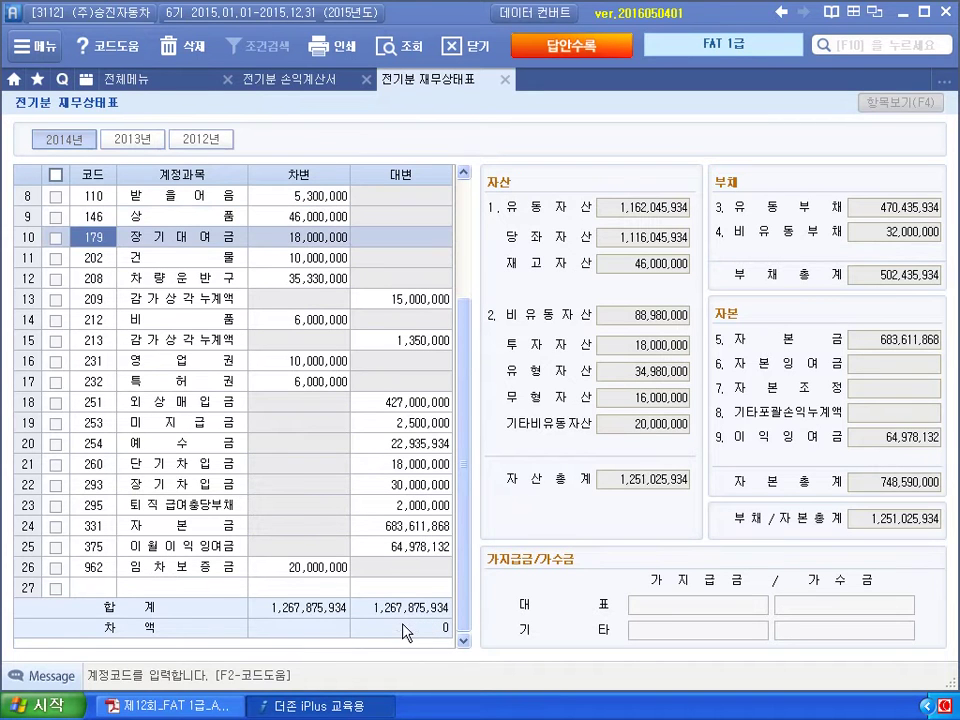
{"action": "left_click", "coordinate": [507, 84]}
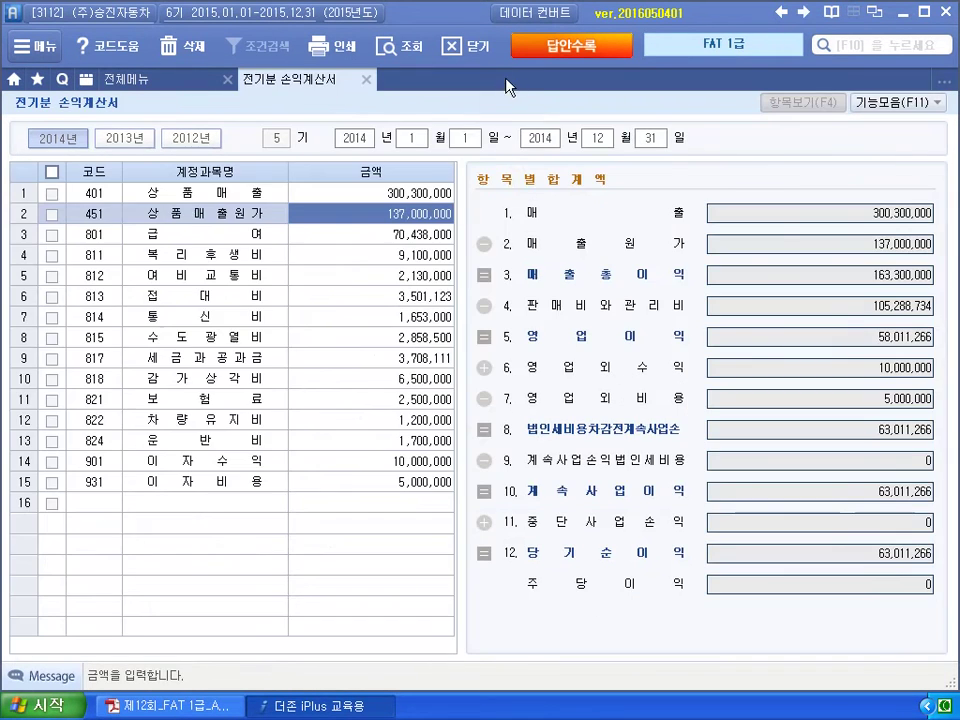
Enter 1,000,000 as 타계정으로대체액 in the 상품매출원가 breakdown and apply it.
{"action": "left_click", "coordinate": [392, 213]}
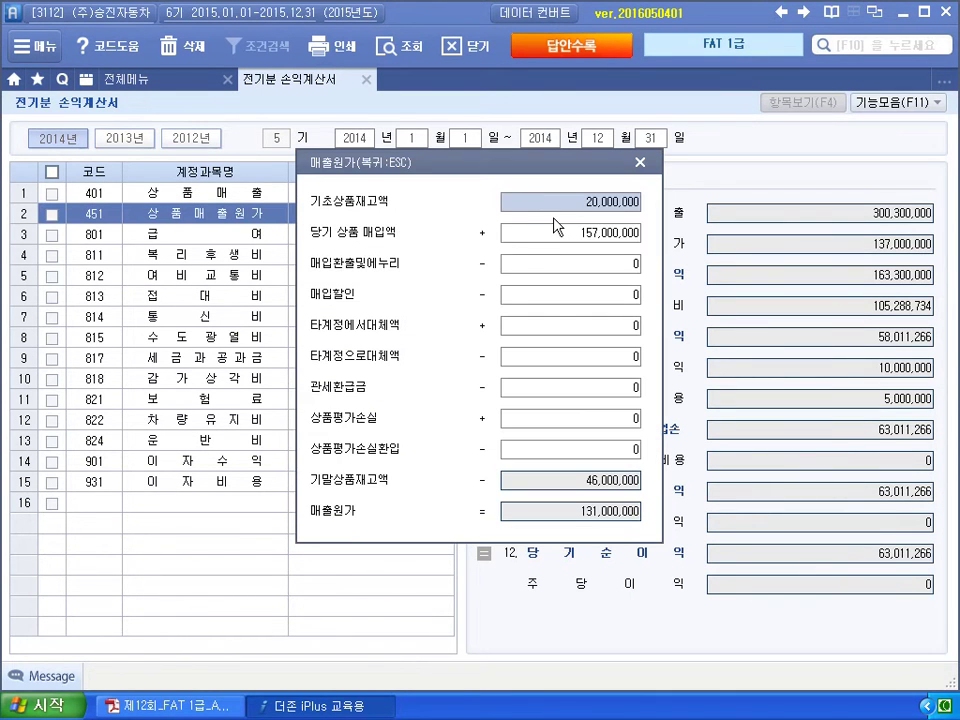
{"action": "key", "text": "Return"}
{"action": "key", "text": "Return"}
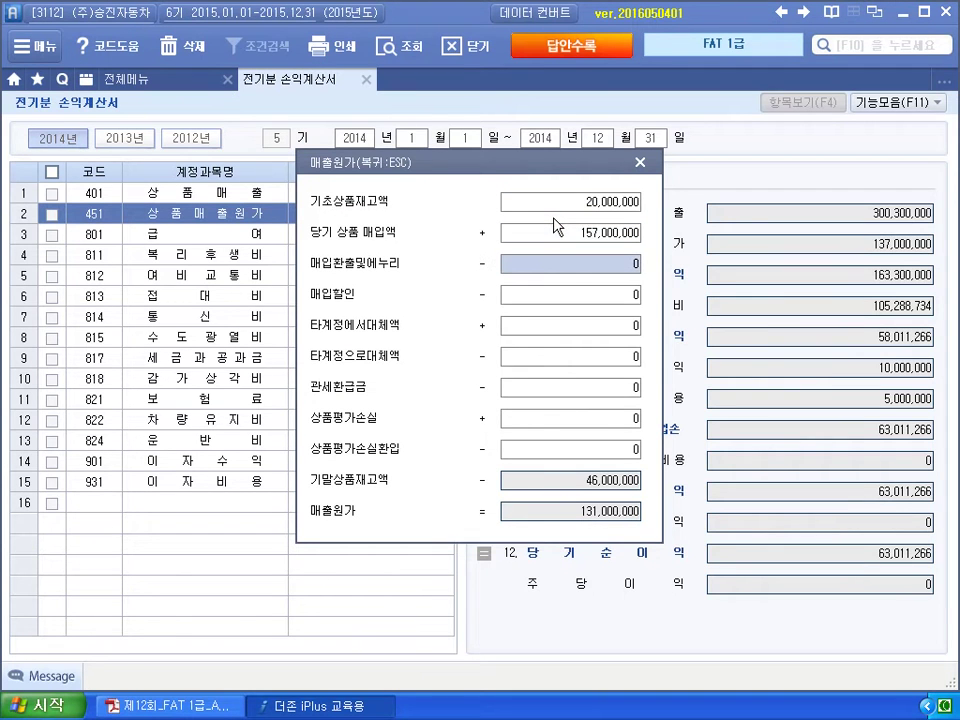
{"action": "left_click", "coordinate": [563, 366]}
{"action": "type", "text": "1,000,000"}
{"action": "key", "text": "Return"}
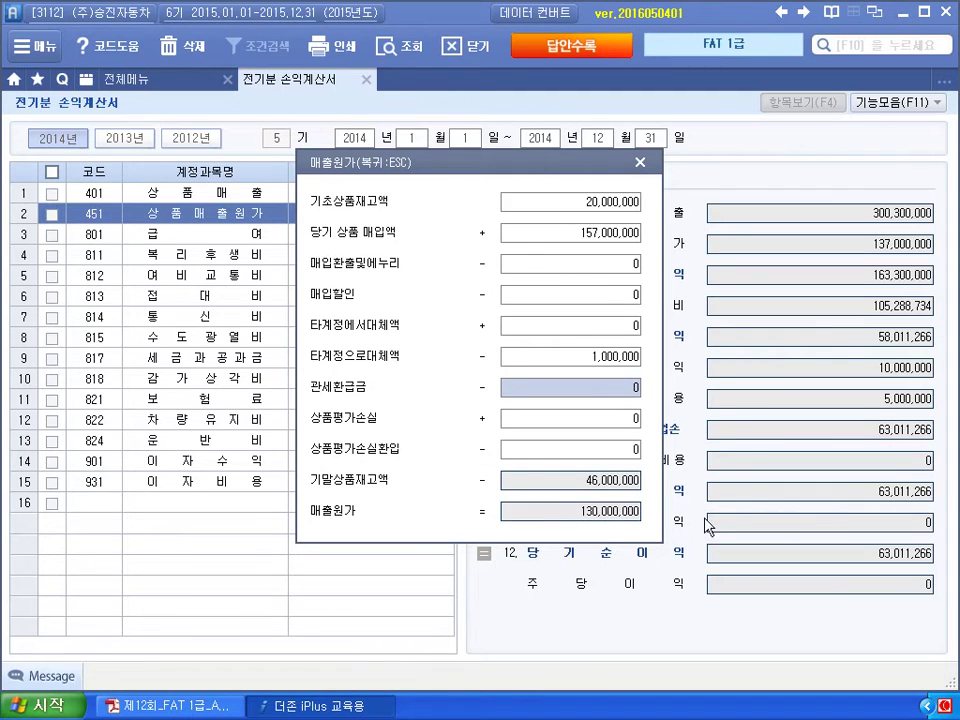
{"action": "left_click", "coordinate": [640, 163]}
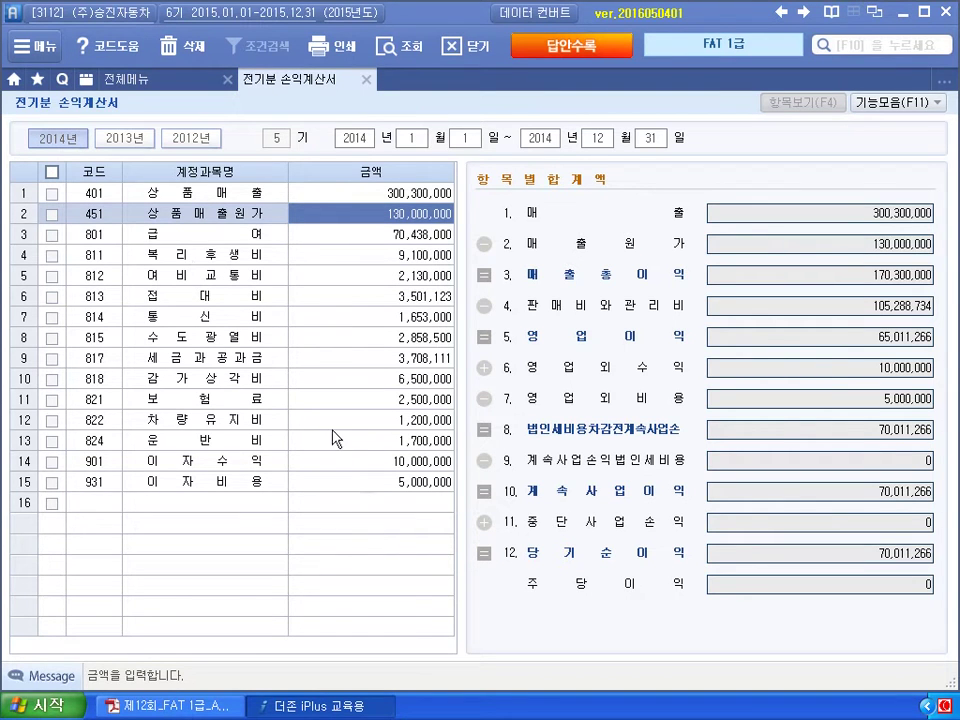
Check the exam paper's income statement for the corporate tax figure.
{"action": "left_click", "coordinate": [220, 706]}
{"action": "scroll", "coordinate": [224, 692], "scroll_direction": "down", "scroll_amount": 4}
{"action": "scroll", "coordinate": [224, 692], "scroll_direction": "down", "scroll_amount": 2}
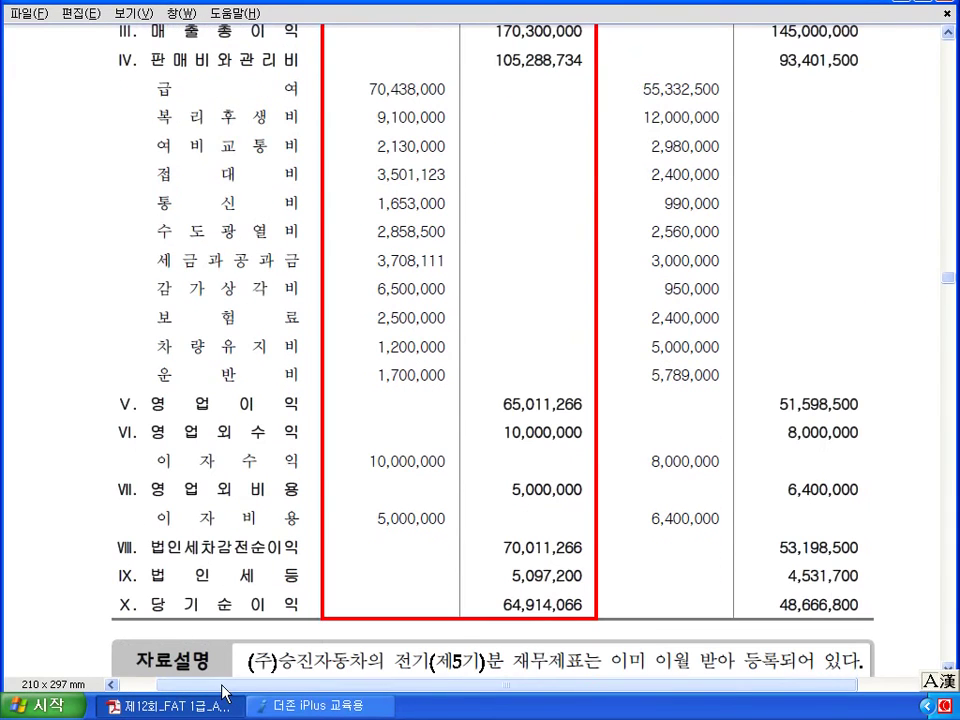
{"action": "left_click", "coordinate": [310, 706]}
Add account 998 법인세등 at 5,097,200 on row 16 of the income statement.
{"action": "type", "text": "999"}
{"action": "key", "text": "Return"}
{"action": "left_click", "coordinate": [120, 506]}
{"action": "type", "text": "998"}
{"action": "key", "text": "Return"}
{"action": "type", "text": "5,097,200"}
{"action": "key", "text": "Return"}
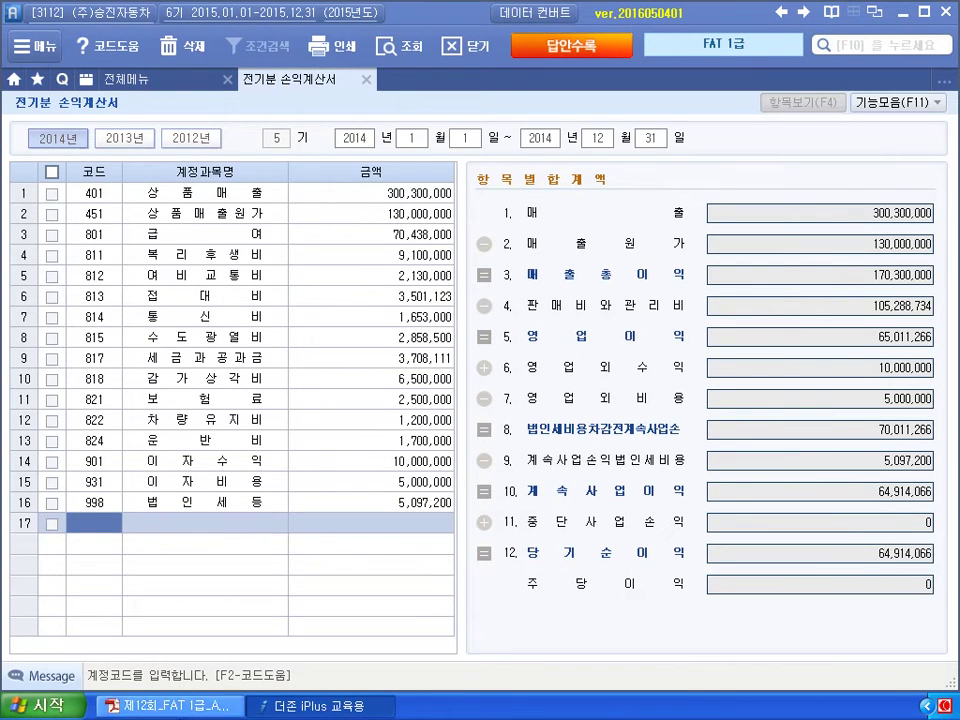
Compare the resulting 64,914,066 net income against the exam paper.
{"action": "key", "text": "alt+Tab"}
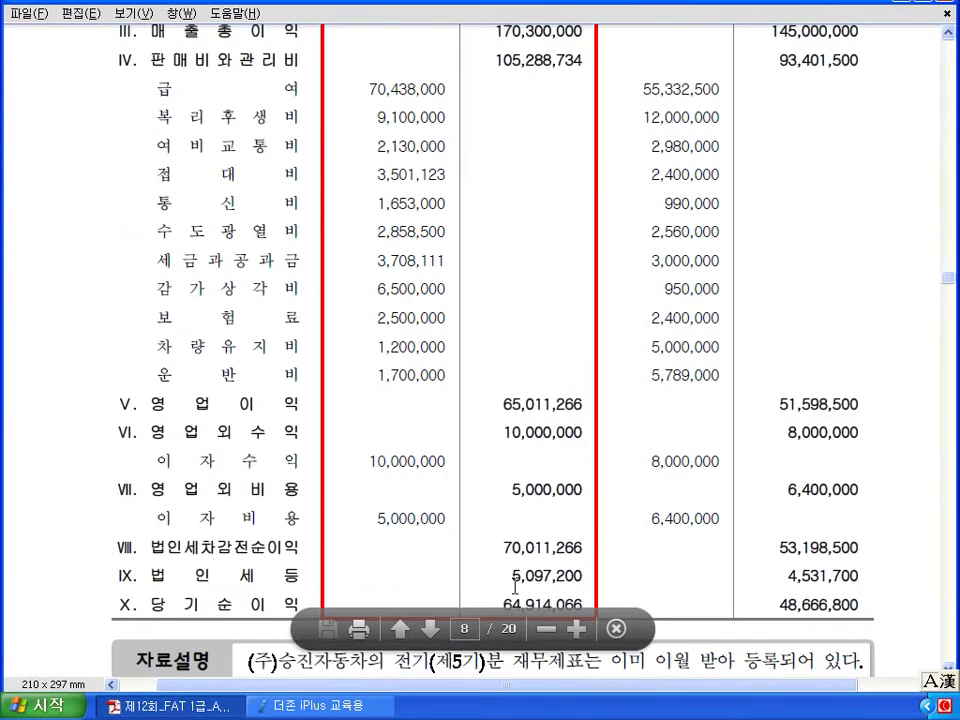
{"action": "scroll", "coordinate": [505, 620], "scroll_direction": "down", "scroll_amount": 3}
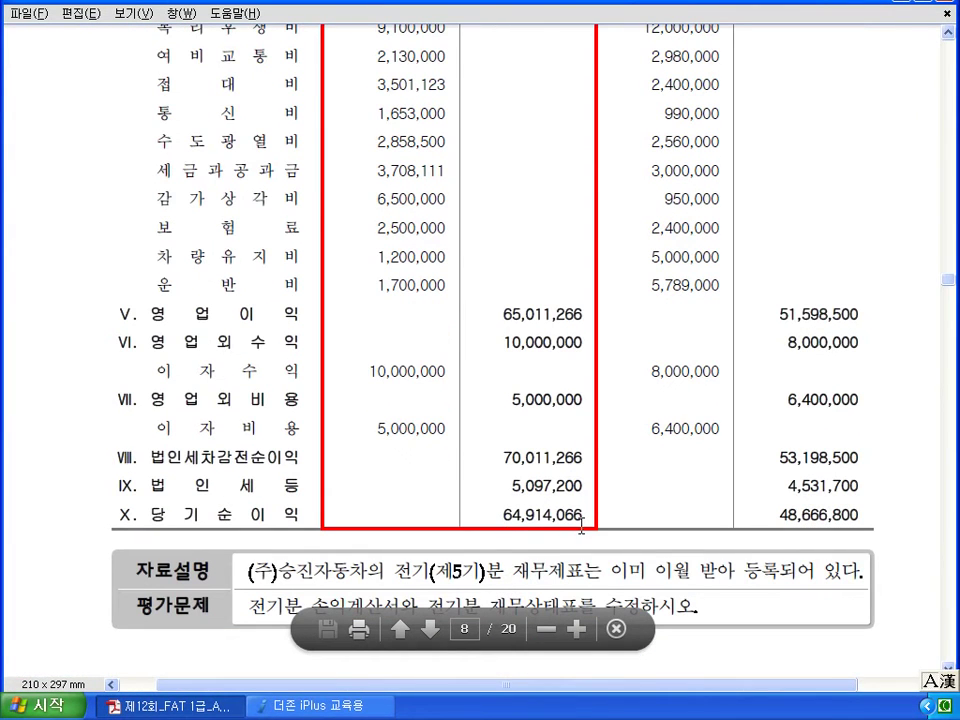
{"action": "key", "text": "alt+Tab"}
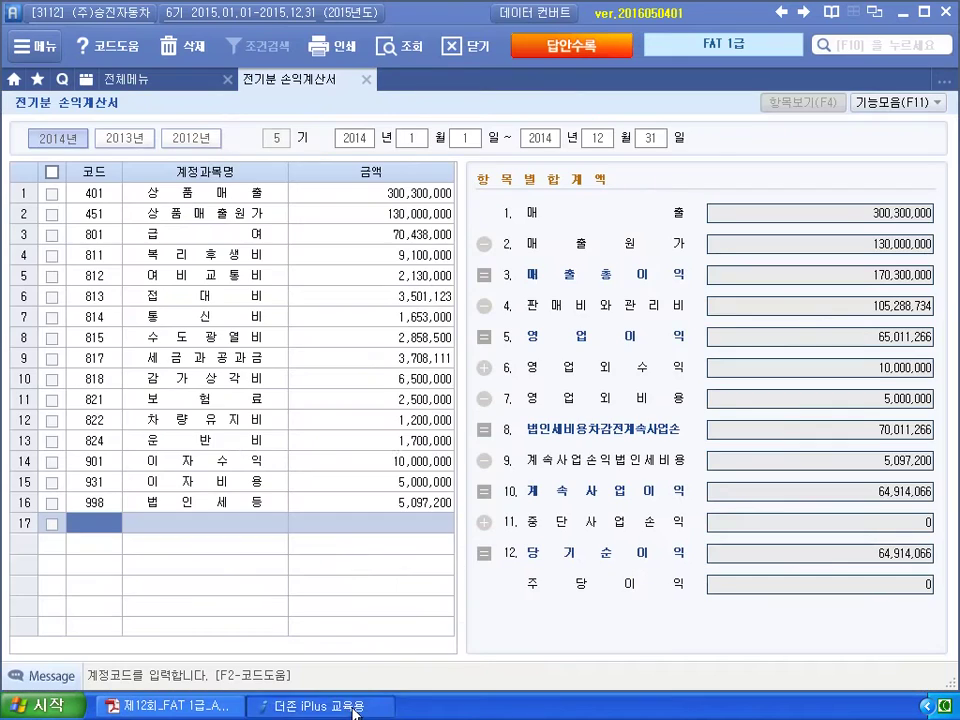
Close 전기분 손익계산서, read the next question in the PDF, and open 거래처별초기이월.
{"action": "left_click", "coordinate": [366, 79]}
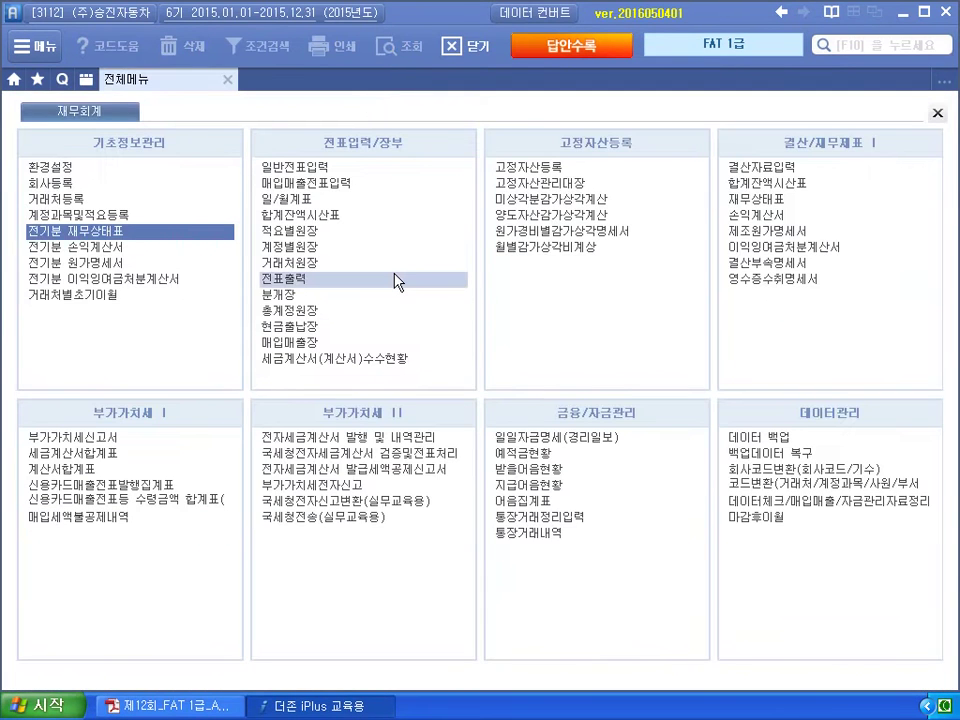
{"action": "key", "text": "alt+Tab"}
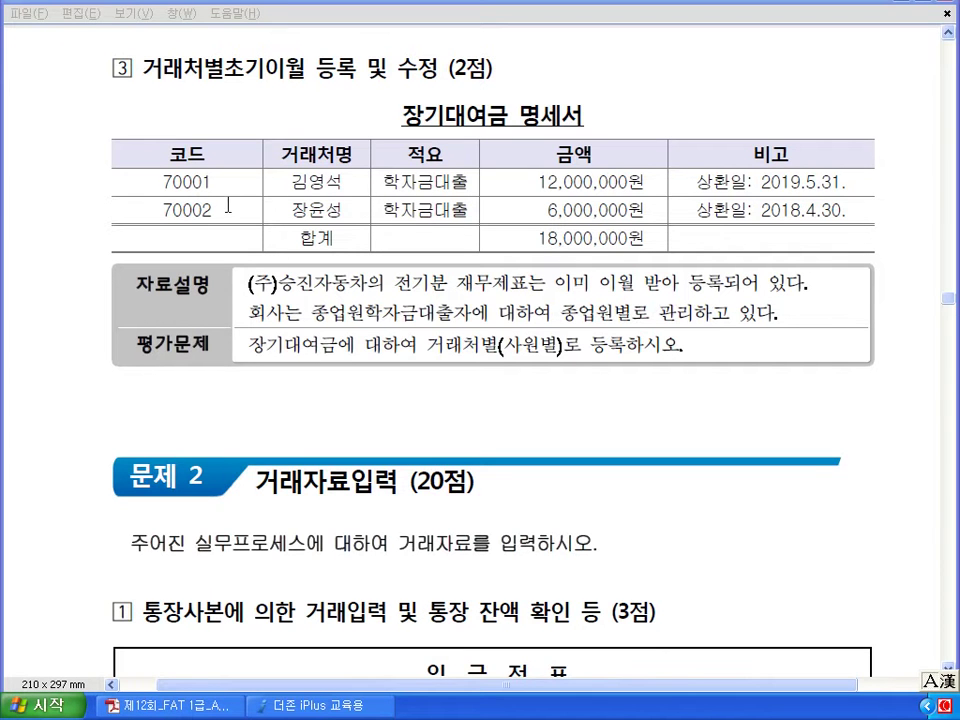
{"action": "key", "text": "alt+Tab"}
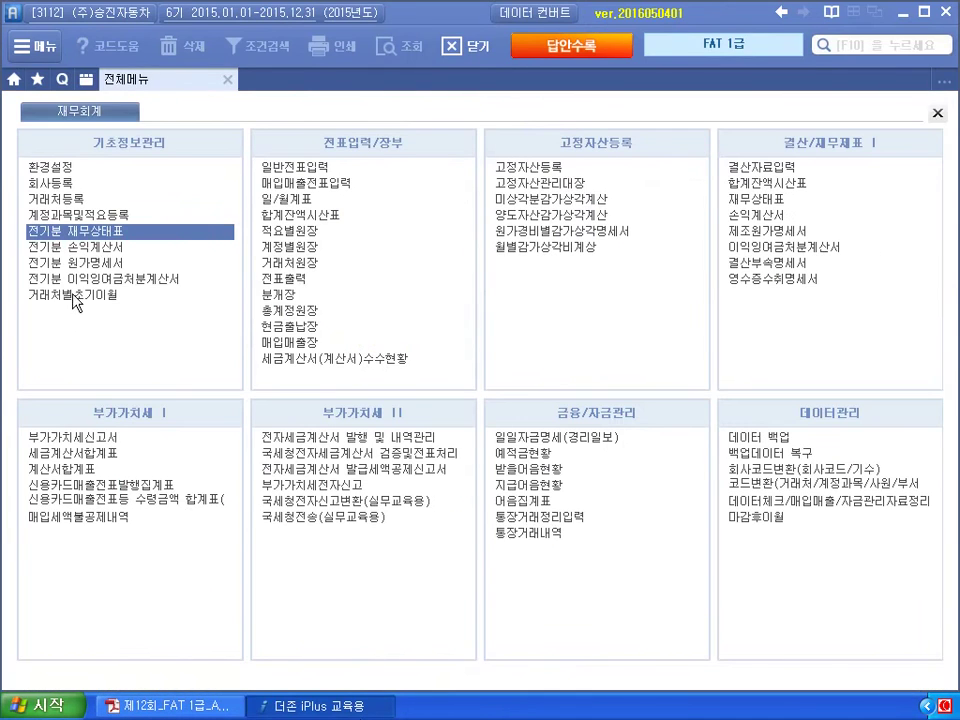
{"action": "left_click", "coordinate": [75, 298]}
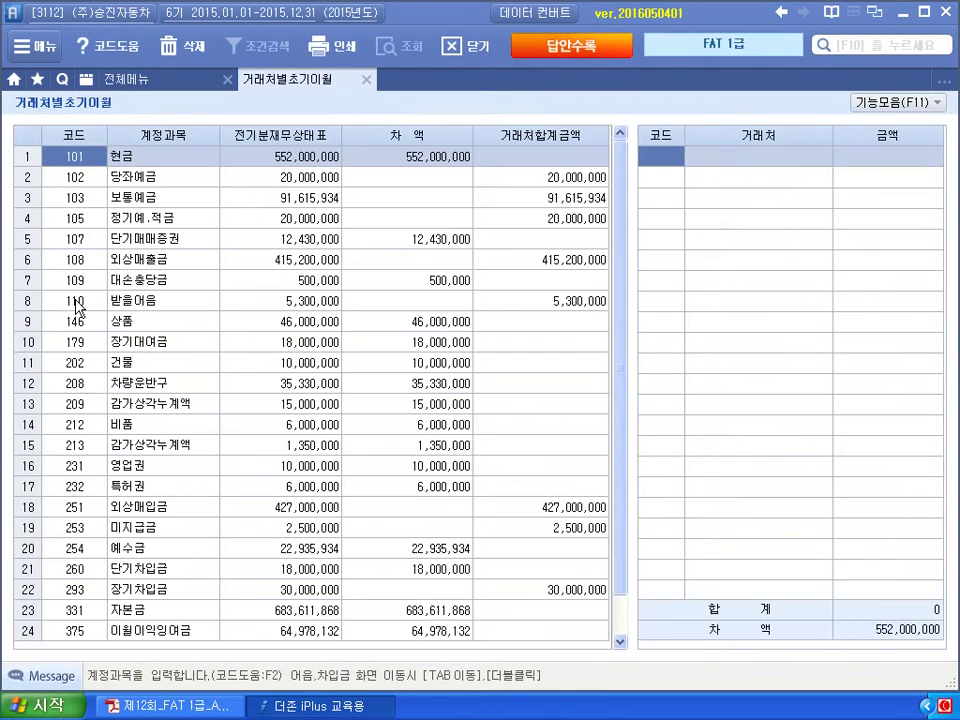
Check the 장기차입금 partner balance detail, then return to the account list.
{"action": "scroll", "coordinate": [76, 307], "scroll_direction": "down", "scroll_amount": 1}
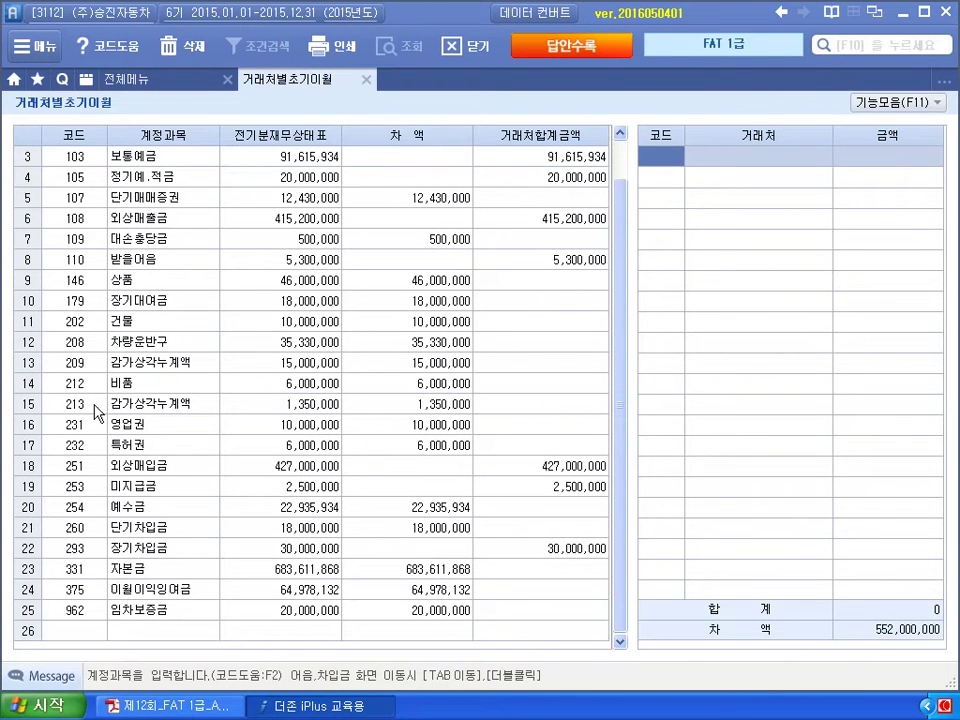
{"action": "left_click", "coordinate": [75, 548]}
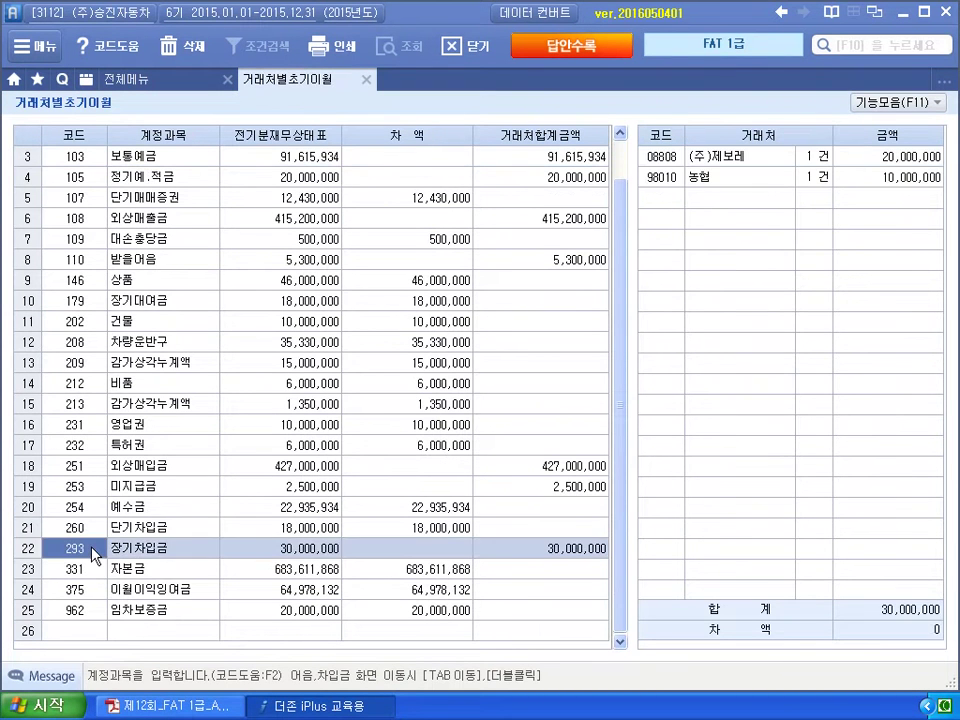
{"action": "double_click", "coordinate": [91, 550]}
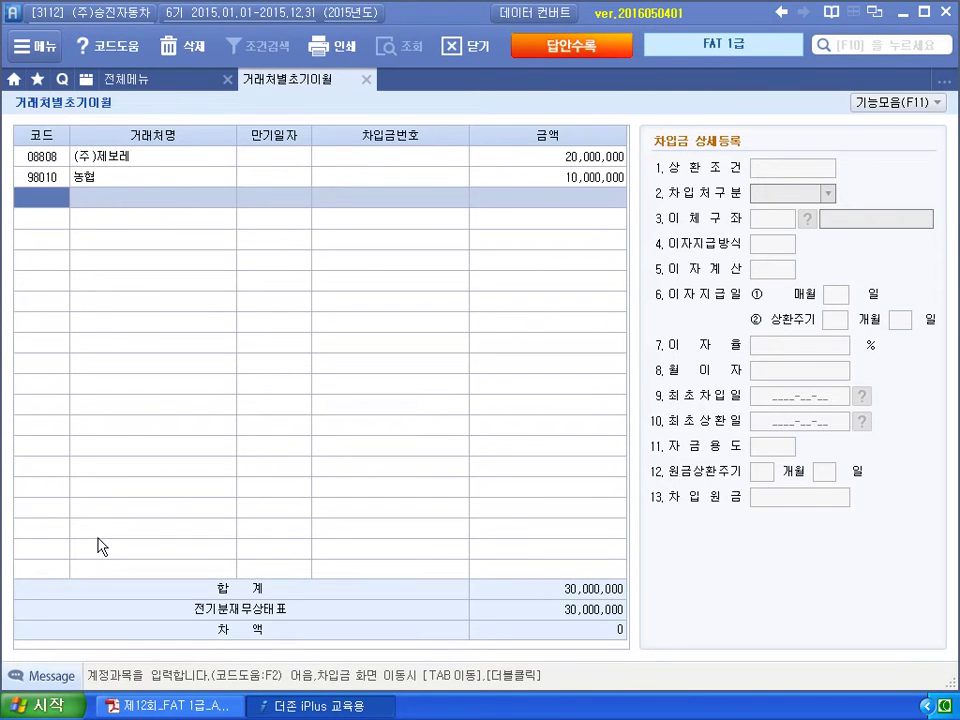
{"action": "left_click", "coordinate": [367, 80]}
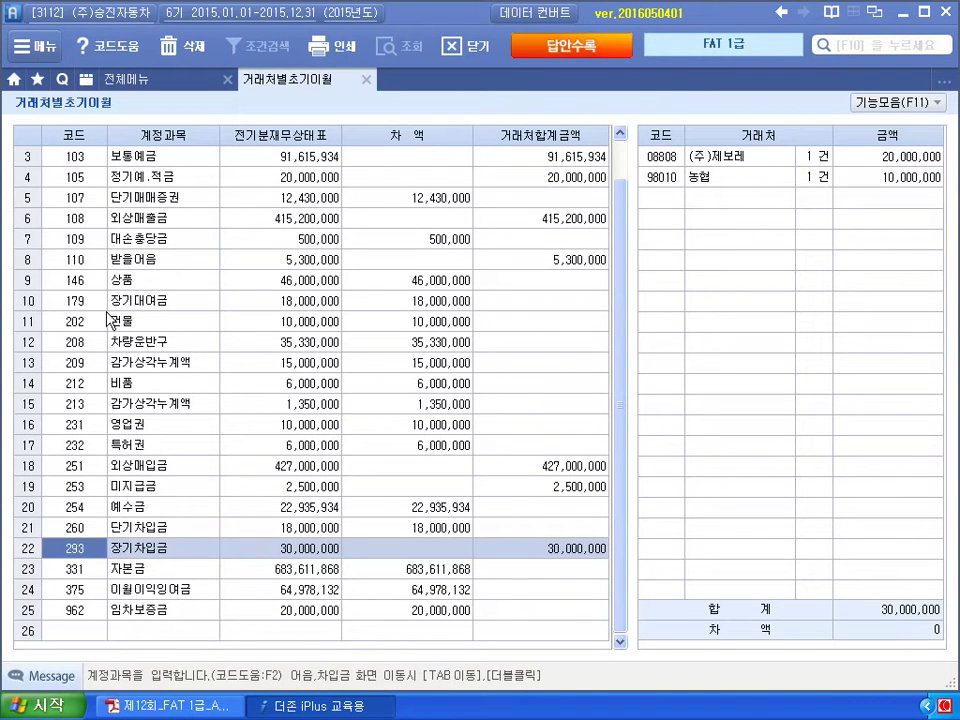
Enter a first 장기대여금 debtor with 12,000,000 and start a second debtor row.
{"action": "left_click", "coordinate": [88, 307]}
{"action": "left_click", "coordinate": [670, 160]}
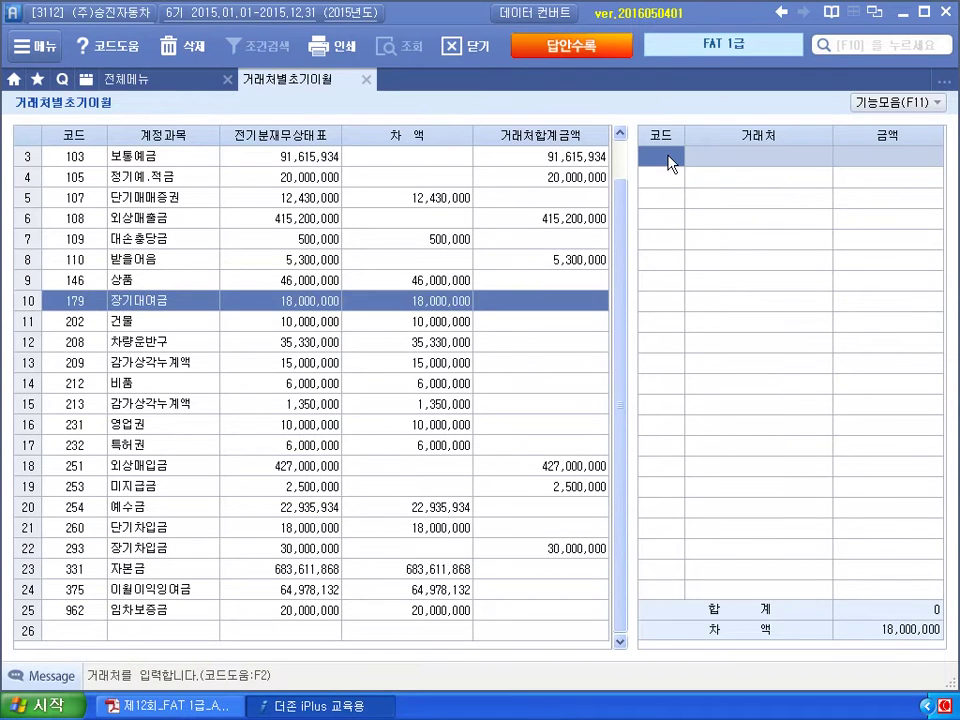
{"action": "type", "text": "9"}
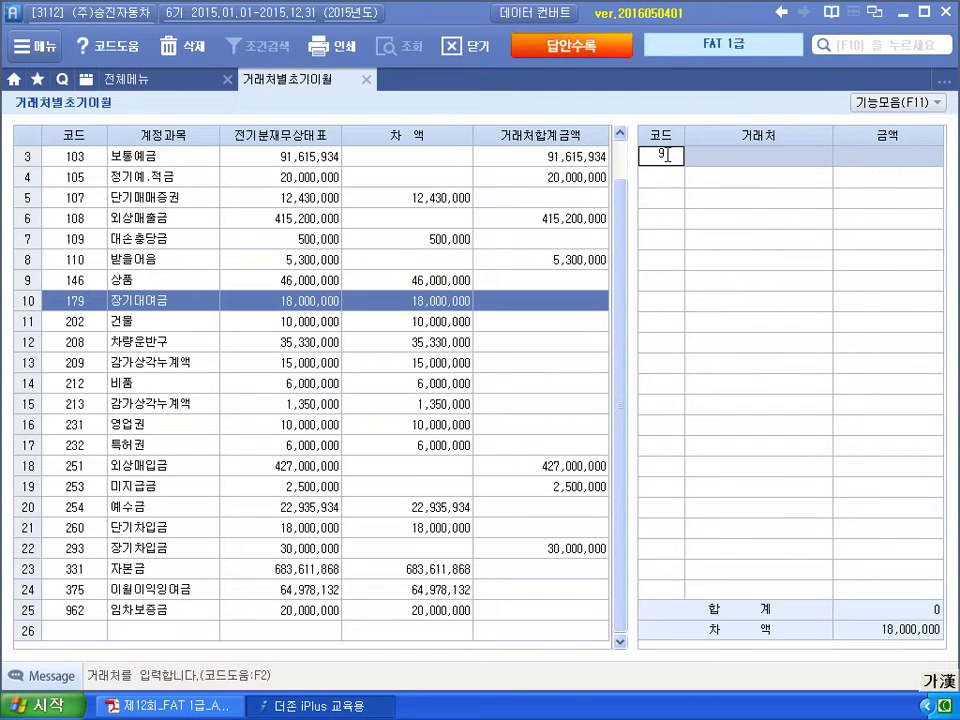
{"action": "type", "text": "001"}
{"action": "key", "text": "Return"}
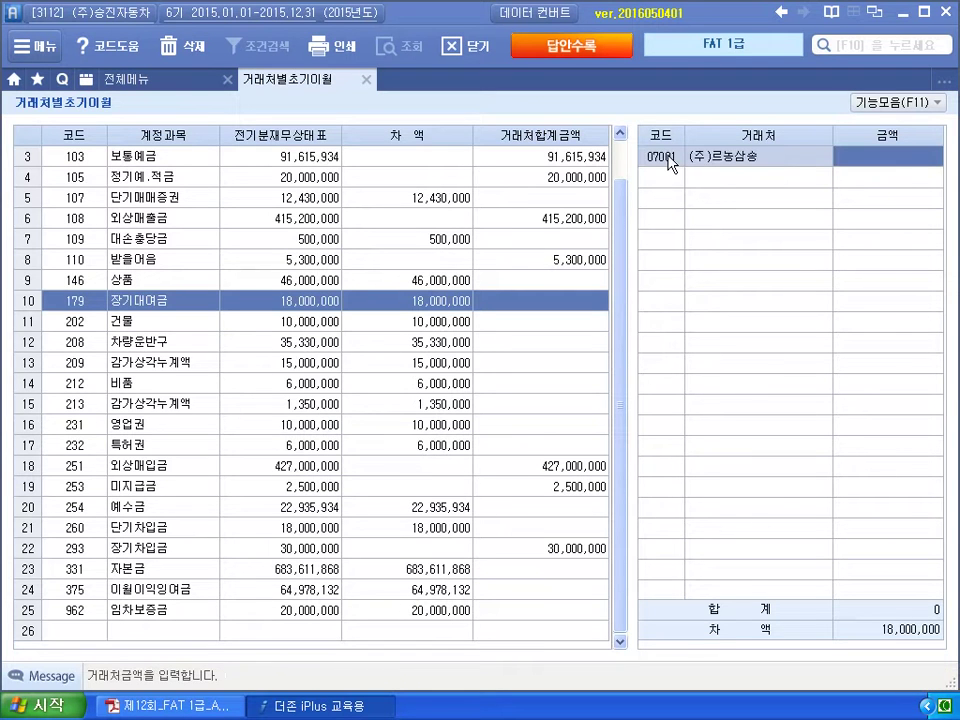
{"action": "type", "text": "12000000"}
{"action": "key", "text": "Return"}
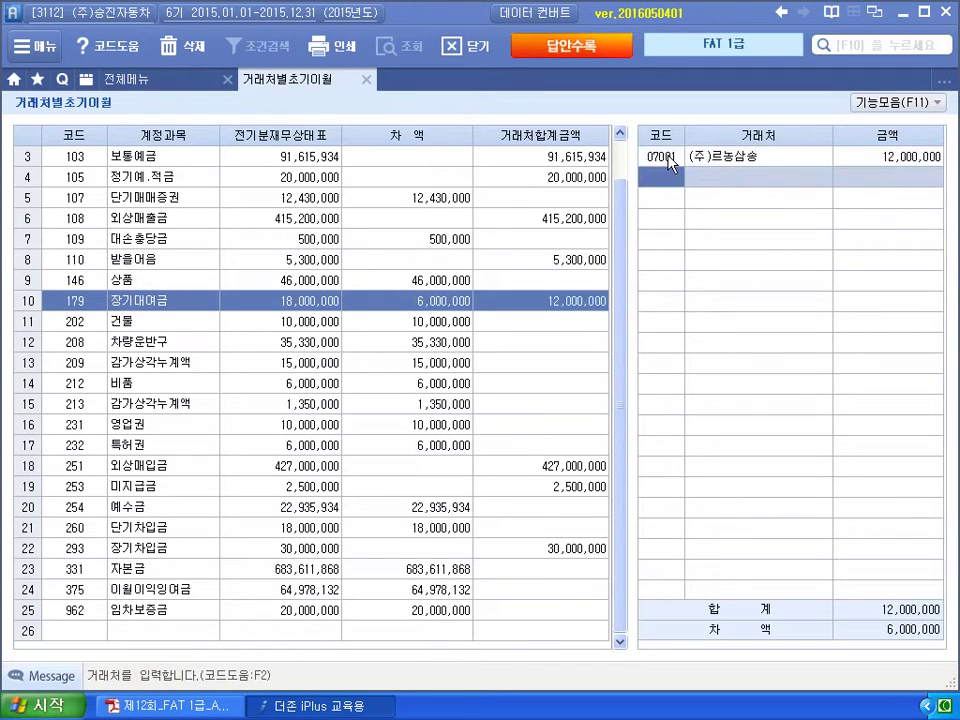
{"action": "type", "text": "7002"}
{"action": "key", "text": "Return"}
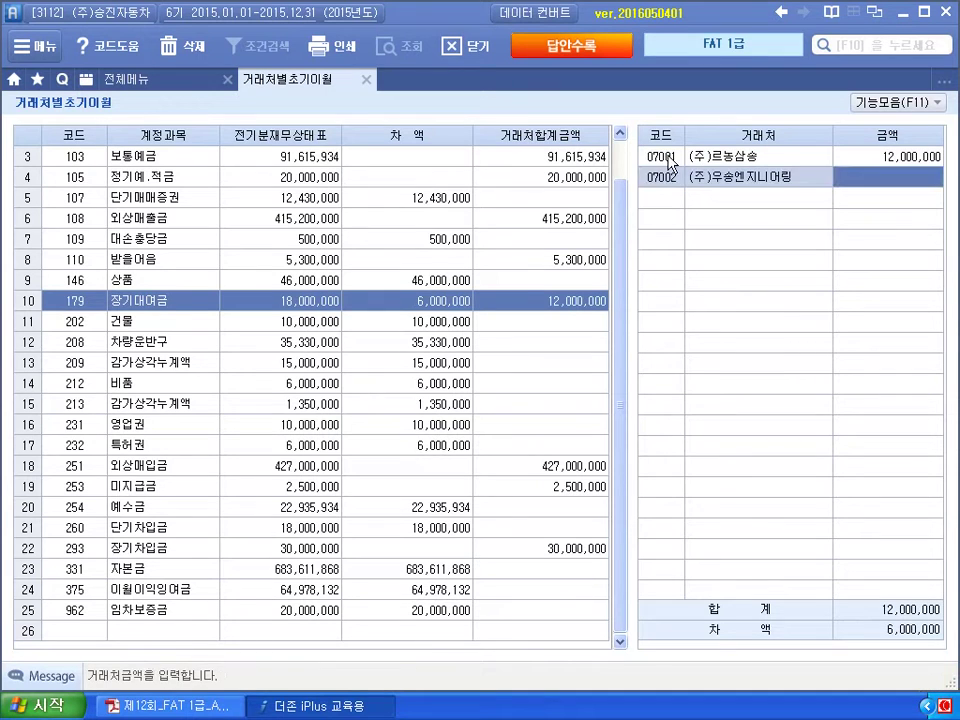
{"action": "key", "text": "shift+Tab"}
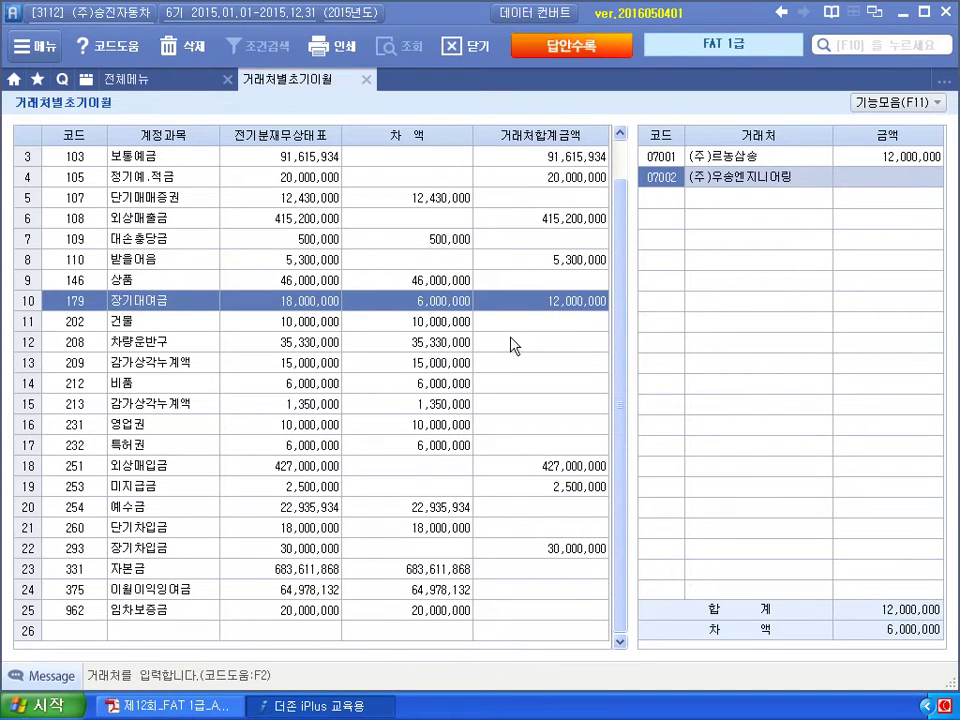
Correct the debtor codes to 70001 and 70002, give 70002 6,000,000, and close the screen.
{"action": "left_click", "coordinate": [661, 156]}
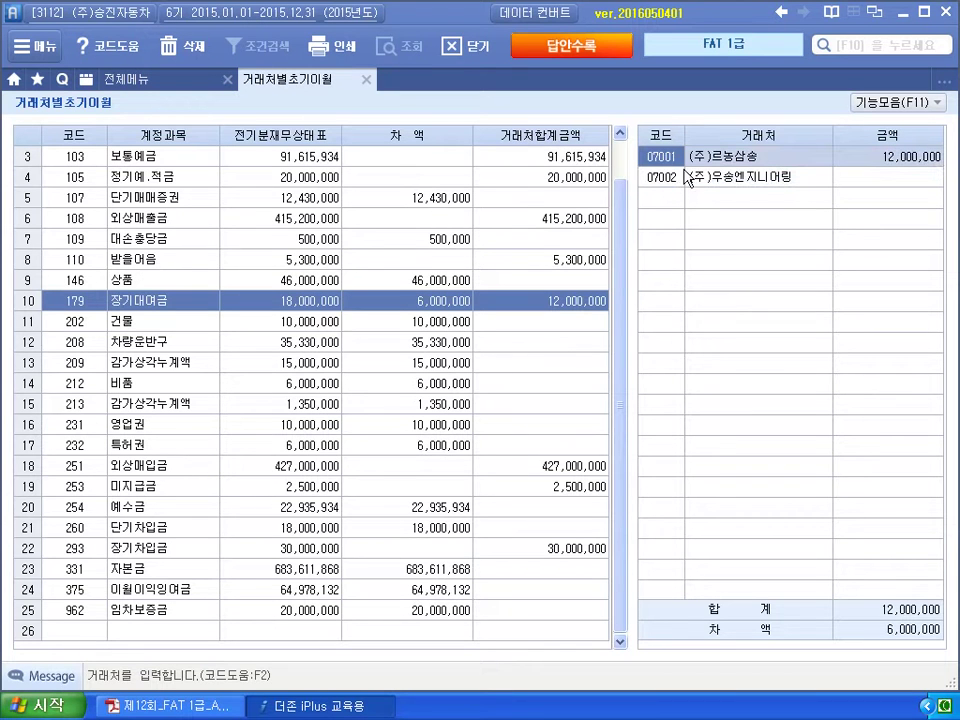
{"action": "type", "text": "70001"}
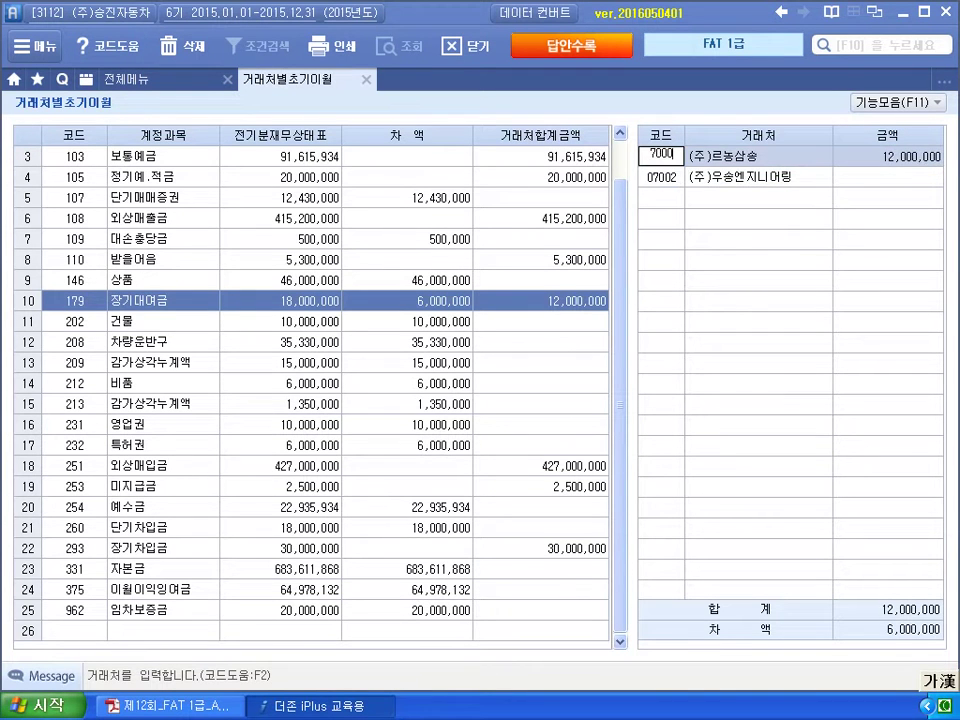
{"action": "key", "text": "Return"}
{"action": "key", "text": "Return"}
{"action": "type", "text": "70002"}
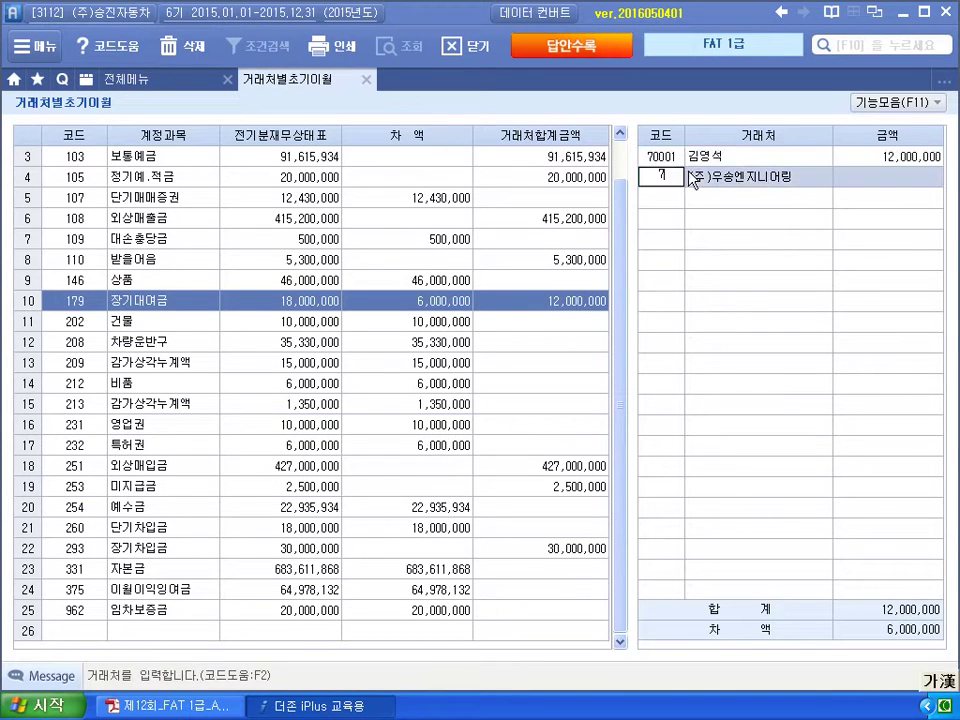
{"action": "key", "text": "Return"}
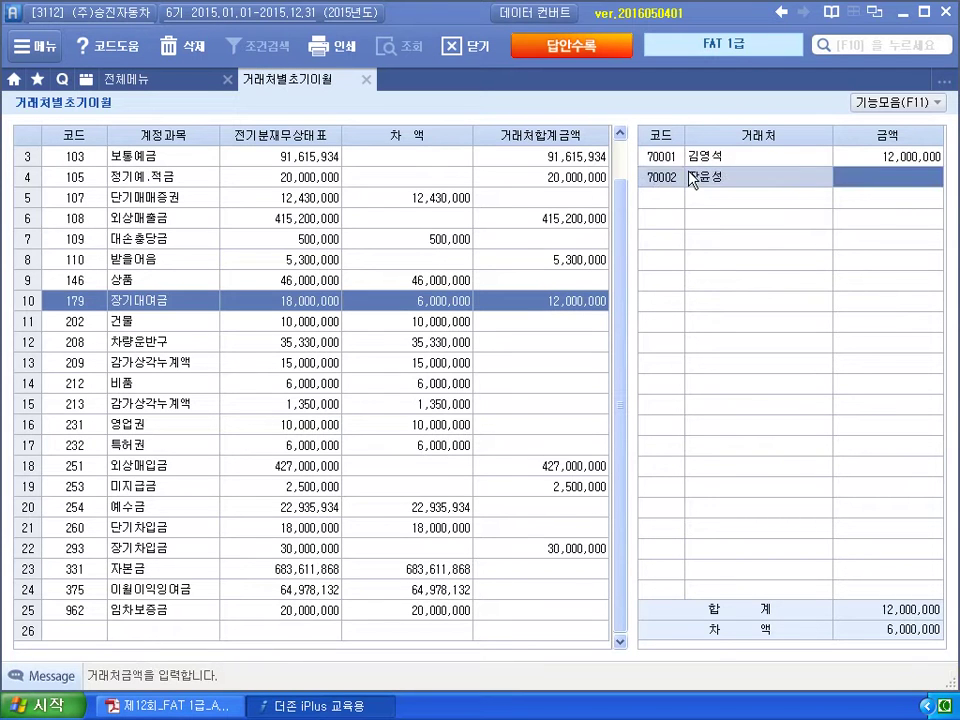
{"action": "type", "text": "6000000"}
{"action": "key", "text": "Return"}
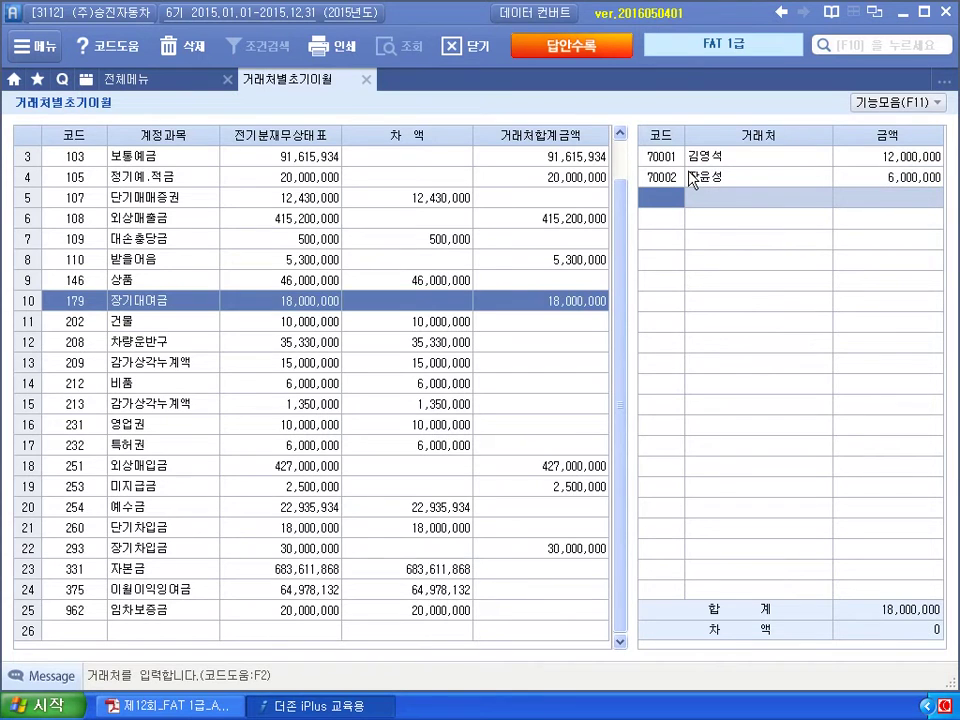
{"action": "left_click", "coordinate": [366, 80]}
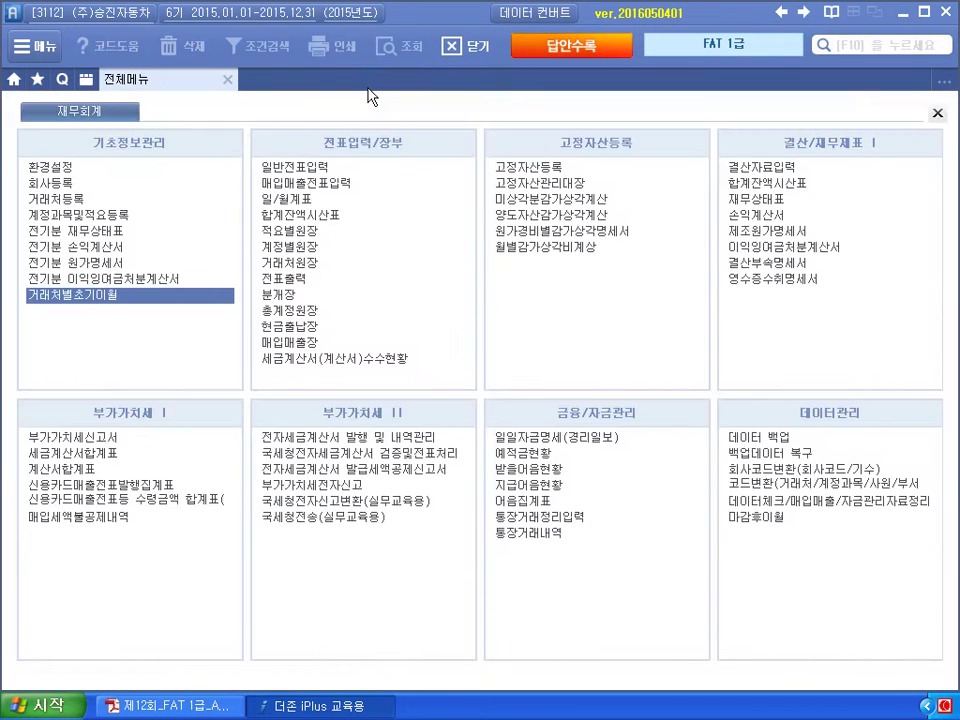
Switch to the exam PDF and scroll to problem 2 ①'s time deposit exercise.
{"action": "key", "text": "alt+Tab"}
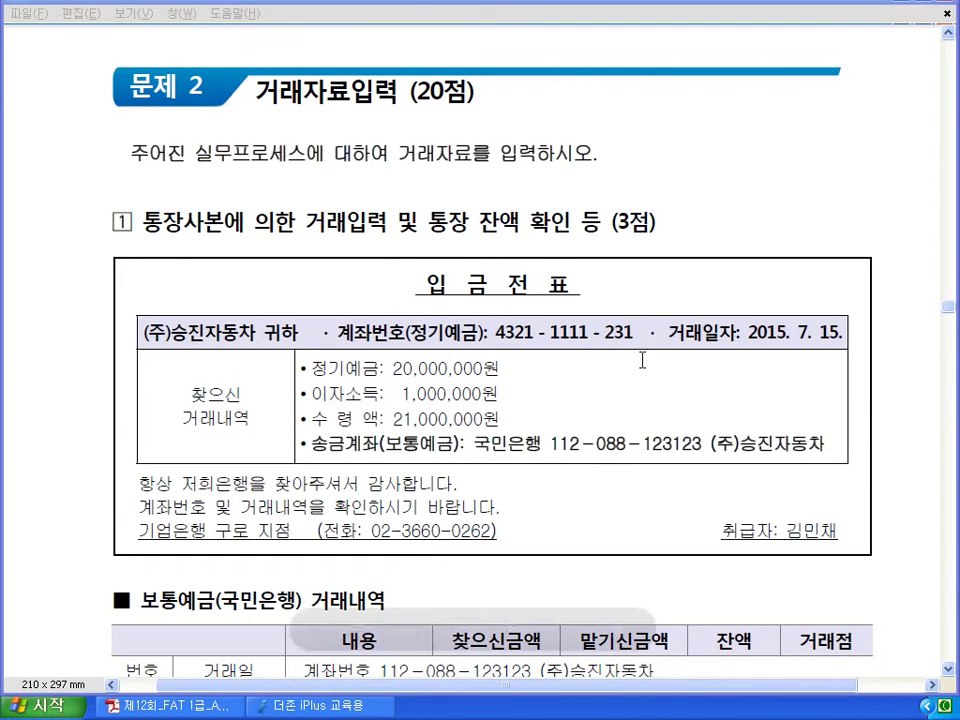
{"action": "scroll", "coordinate": [540, 205], "scroll_direction": "down", "scroll_amount": 4}
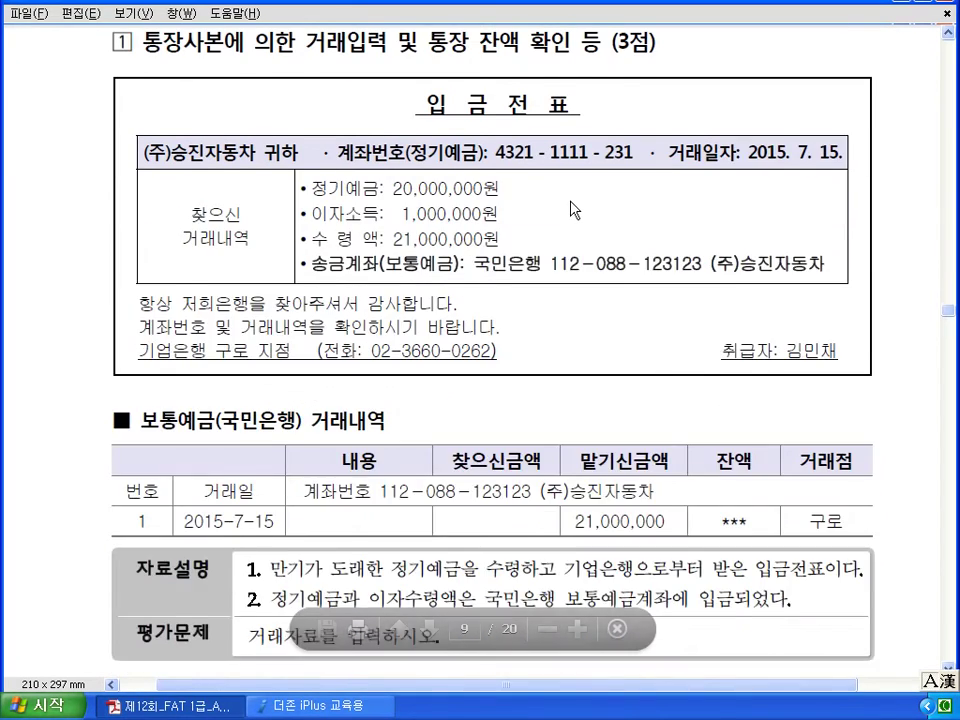
{"action": "scroll", "coordinate": [572, 210], "scroll_direction": "up", "scroll_amount": 1}
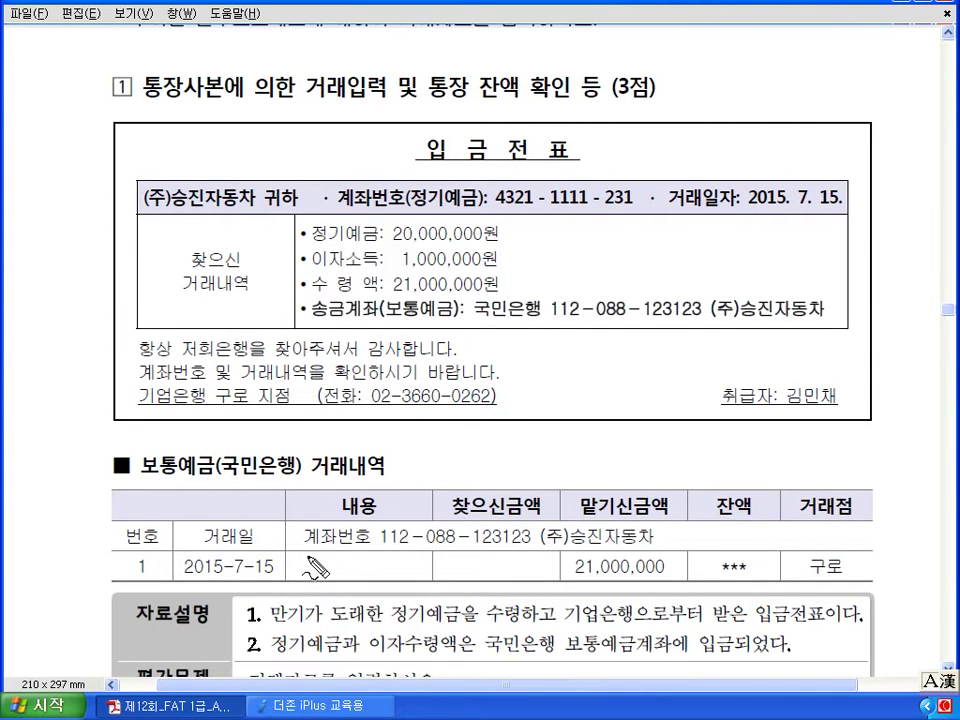
{"action": "scroll", "coordinate": [280, 540], "scroll_direction": "down", "scroll_amount": 1}
{"action": "scroll", "coordinate": [280, 543], "scroll_direction": "down", "scroll_amount": 1}
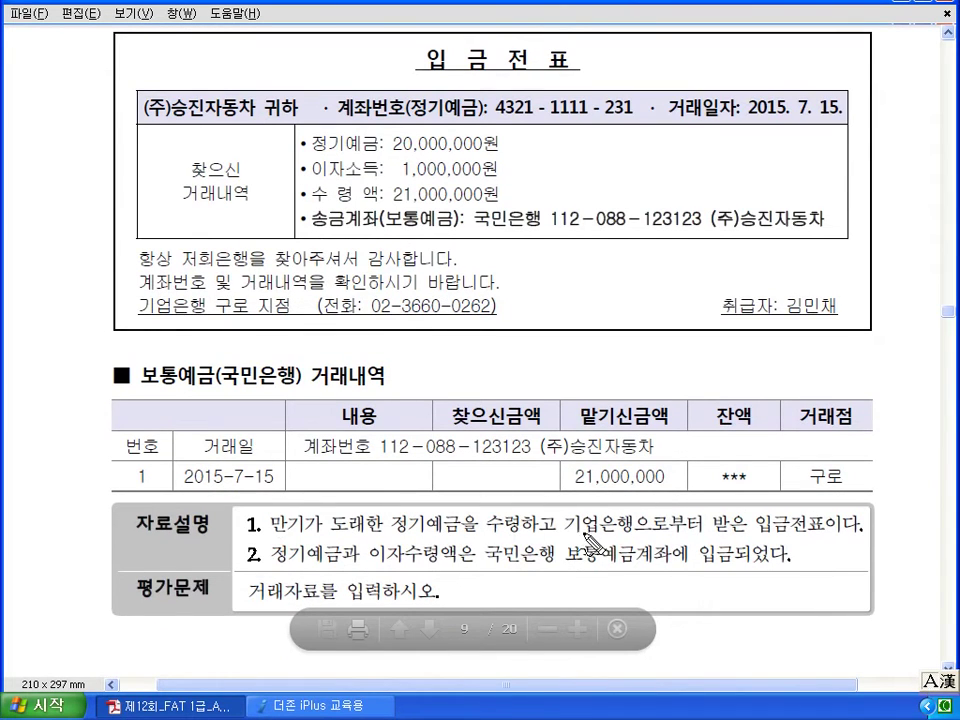
Mark the 20,000,000 정기예금, 입금전표 and 국민은행 보통예금 details with the pen, then clear the ink.
{"action": "left_click_drag", "start_coordinate": [565, 541], "coordinate": [600, 542]}
{"action": "mouse_move", "coordinate": [770, 540]}
{"action": "left_mouse_down"}
{"action": "mouse_move", "coordinate": [767, 561]}
{"action": "mouse_move", "coordinate": [718, 561]}
{"action": "left_mouse_up"}
{"action": "mouse_move", "coordinate": [660, 565]}
{"action": "left_mouse_down"}
{"action": "mouse_move", "coordinate": [450, 530]}
{"action": "mouse_move", "coordinate": [437, 493]}
{"action": "mouse_move", "coordinate": [400, 520]}
{"action": "left_mouse_up"}
{"action": "left_click_drag", "start_coordinate": [560, 300], "coordinate": [556, 380]}
{"action": "mouse_move", "coordinate": [568, 318]}
{"action": "left_mouse_down"}
{"action": "mouse_move", "coordinate": [605, 350]}
{"action": "mouse_move", "coordinate": [626, 332]}
{"action": "mouse_move", "coordinate": [675, 332]}
{"action": "mouse_move", "coordinate": [678, 343]}
{"action": "mouse_move", "coordinate": [710, 332]}
{"action": "left_mouse_up"}
{"action": "mouse_move", "coordinate": [488, 158]}
{"action": "left_mouse_down"}
{"action": "mouse_move", "coordinate": [376, 152]}
{"action": "mouse_move", "coordinate": [487, 160]}
{"action": "left_mouse_up"}
{"action": "mouse_move", "coordinate": [722, 339]}
{"action": "left_mouse_down"}
{"action": "mouse_move", "coordinate": [750, 330]}
{"action": "mouse_move", "coordinate": [815, 343]}
{"action": "left_mouse_up"}
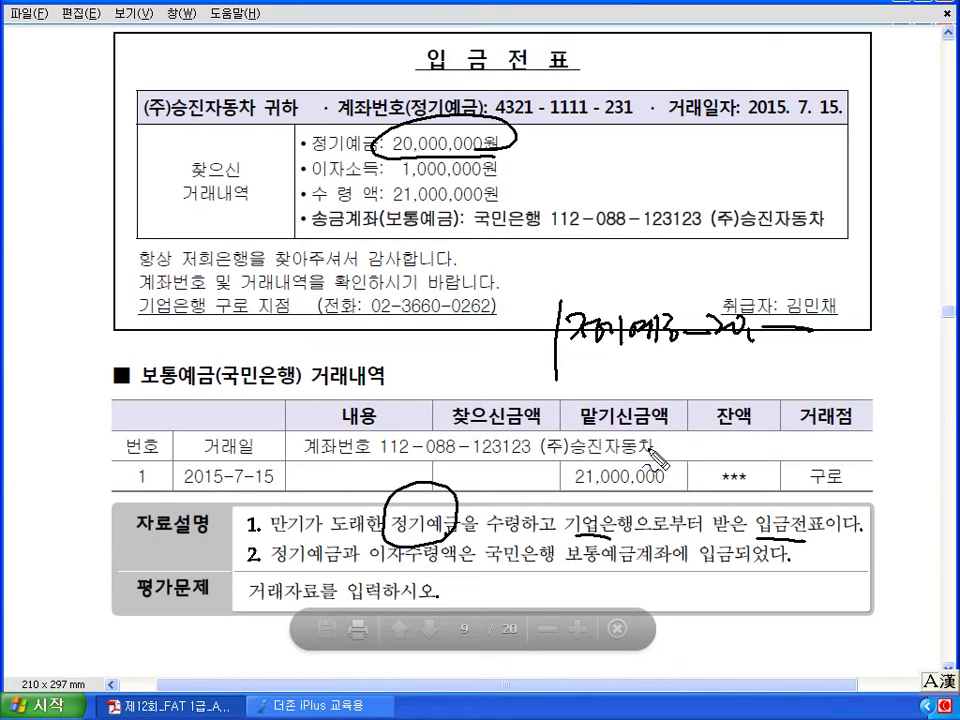
{"action": "left_click_drag", "start_coordinate": [485, 562], "coordinate": [592, 566]}
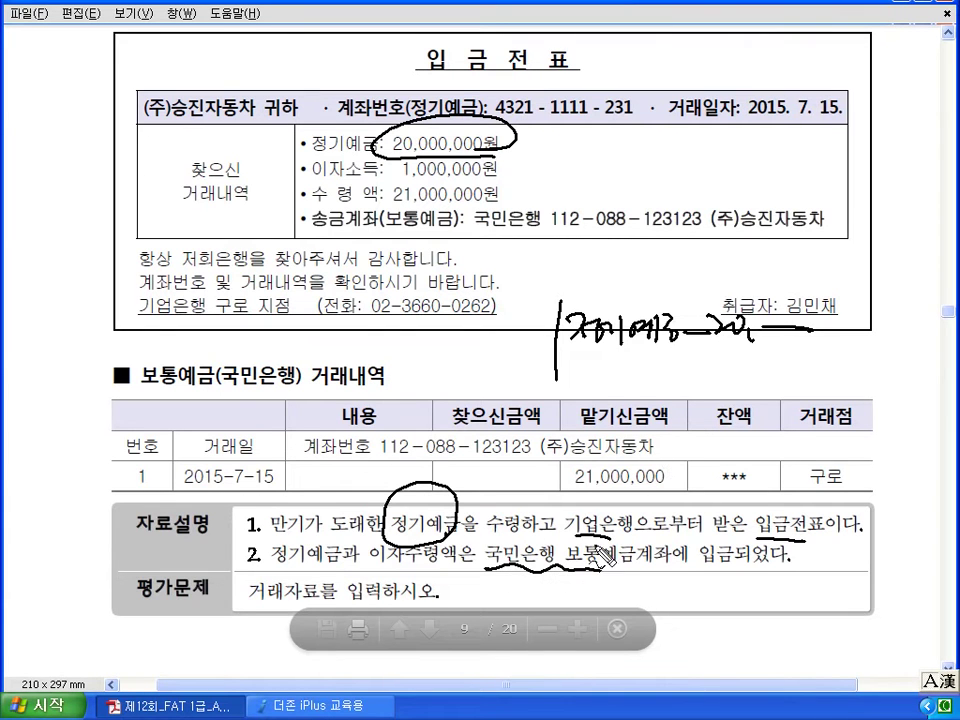
{"action": "left_click_drag", "start_coordinate": [292, 350], "coordinate": [301, 390]}
{"action": "mouse_move", "coordinate": [365, 325]}
{"action": "left_mouse_down"}
{"action": "mouse_move", "coordinate": [382, 350]}
{"action": "mouse_move", "coordinate": [396, 347]}
{"action": "mouse_move", "coordinate": [425, 372]}
{"action": "mouse_move", "coordinate": [500, 347]}
{"action": "mouse_move", "coordinate": [593, 382]}
{"action": "mouse_move", "coordinate": [678, 372]}
{"action": "mouse_move", "coordinate": [684, 382]}
{"action": "mouse_move", "coordinate": [745, 384]}
{"action": "left_mouse_up"}
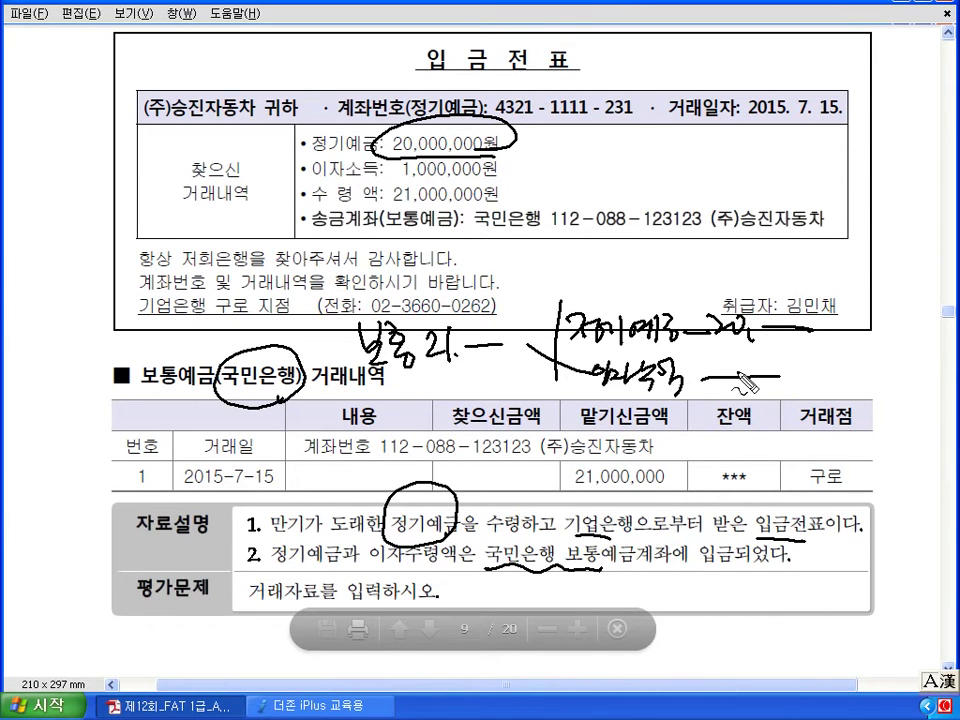
{"action": "key", "text": "Escape"}
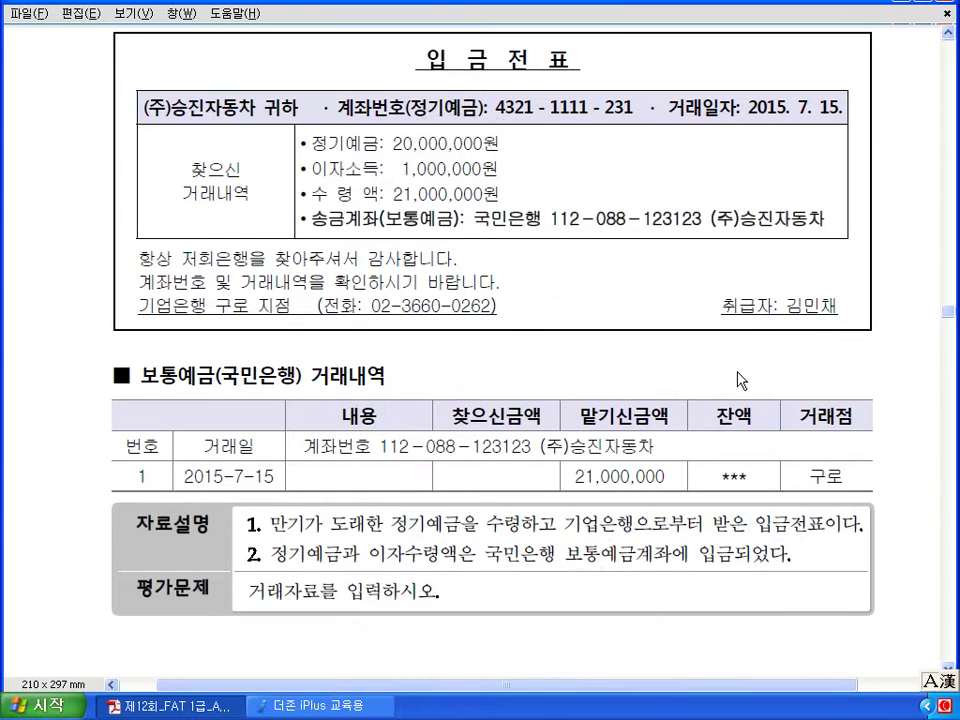
Open 일반전표입력 in 더존 iPlus and date the voucher 07/15.
{"action": "left_click", "coordinate": [320, 705]}
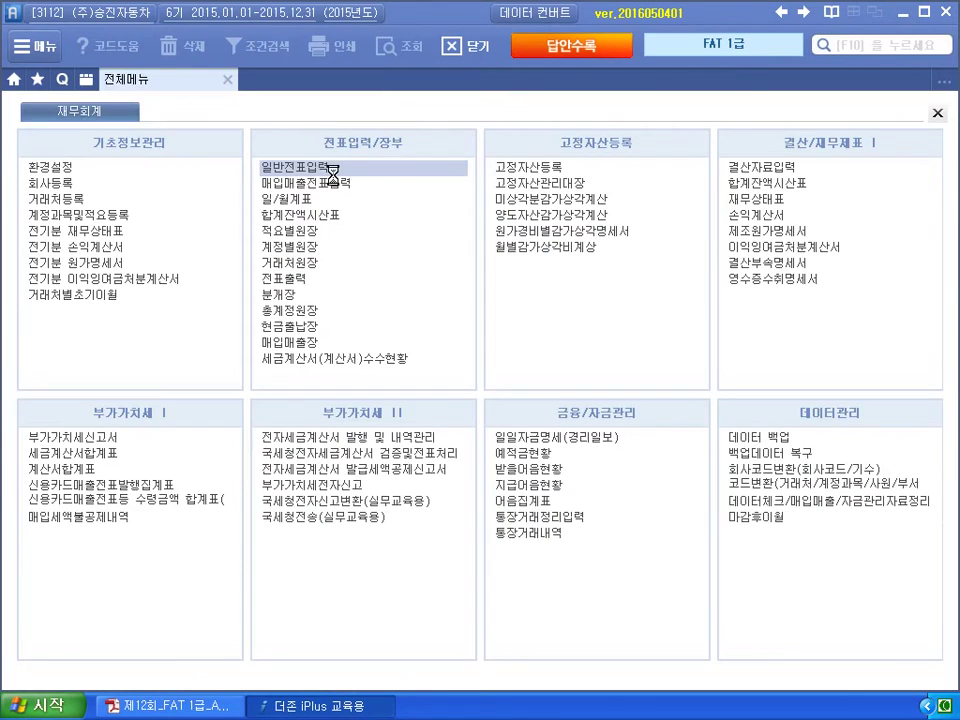
{"action": "left_click", "coordinate": [334, 170]}
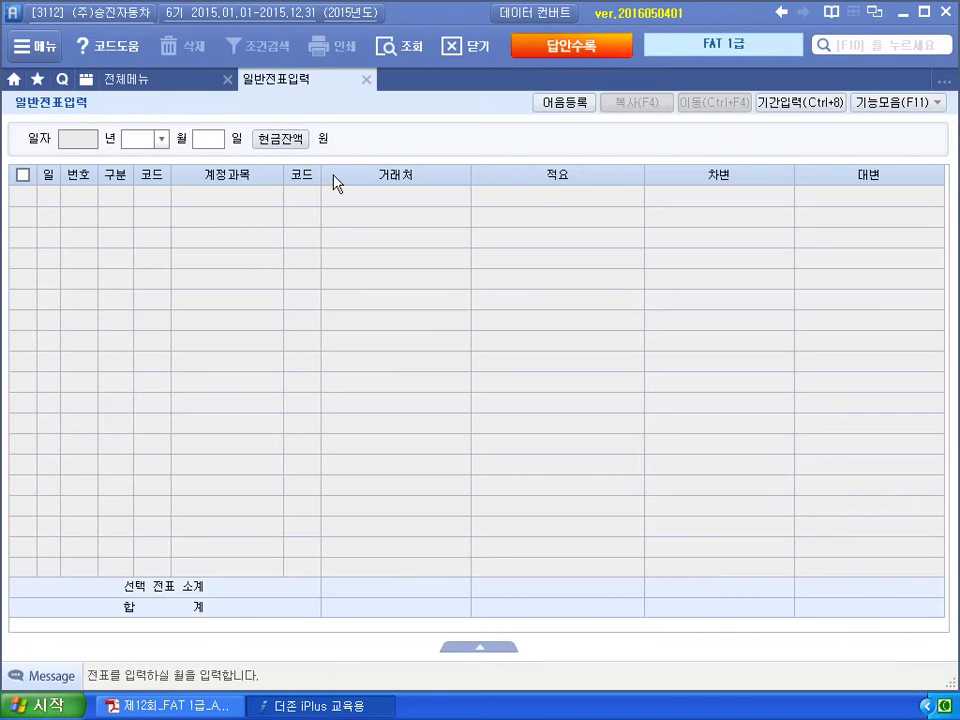
{"action": "type", "text": "07"}
{"action": "key", "text": "Return"}
{"action": "type", "text": "15"}
{"action": "key", "text": "Return"}
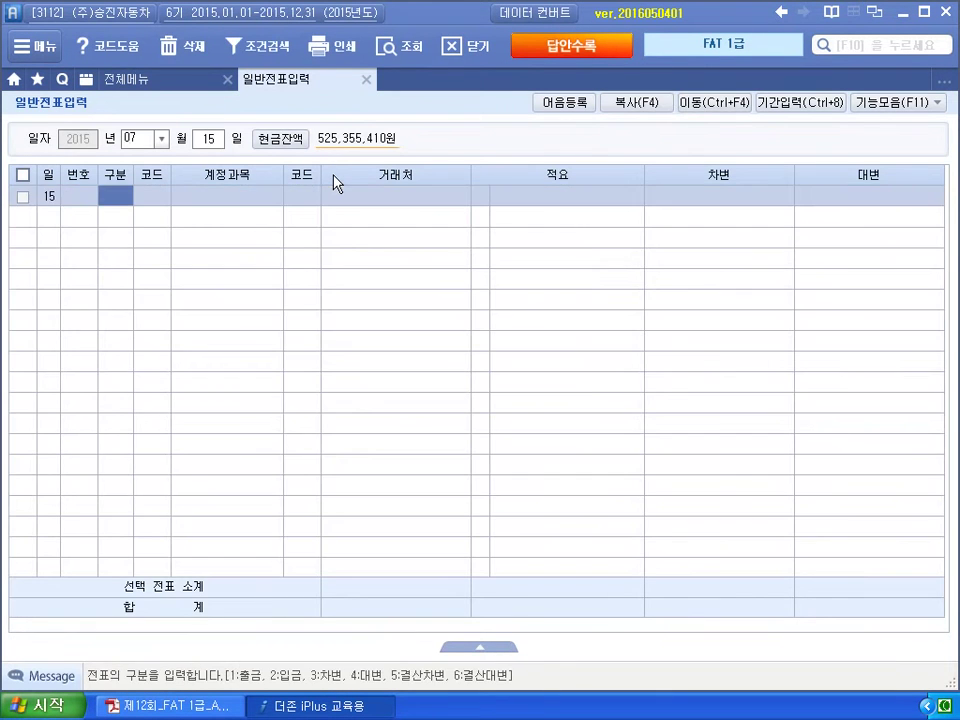
Credit 105 정기예.적금 20,000,000 with partner 98003 기업은행.
{"action": "type", "text": "4"}
{"action": "key", "text": "Return"}
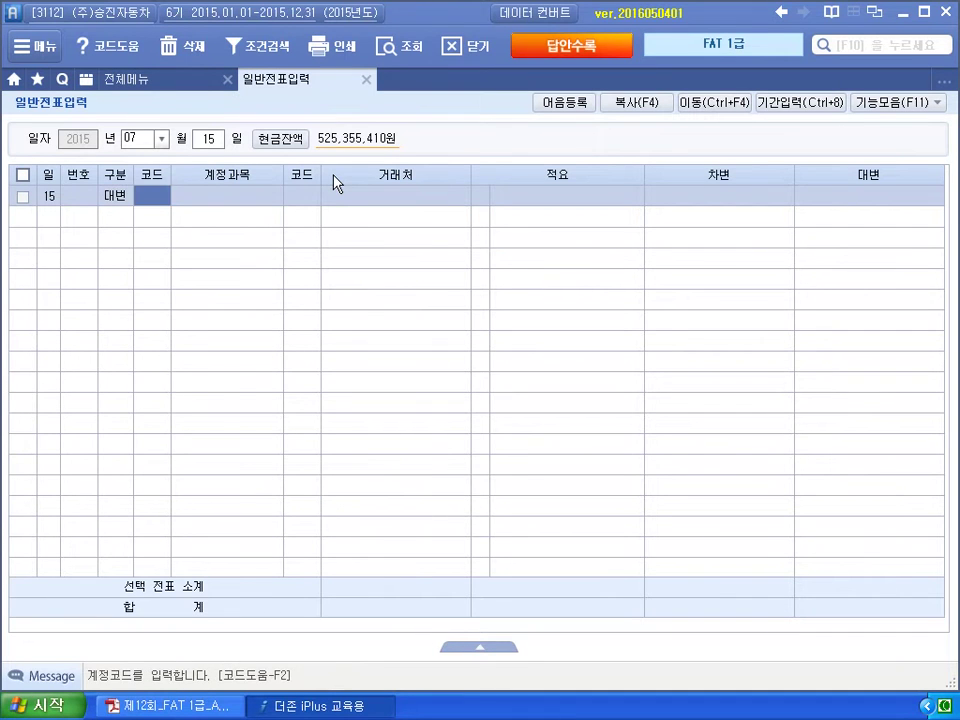
{"action": "type", "text": "105"}
{"action": "key", "text": "Return"}
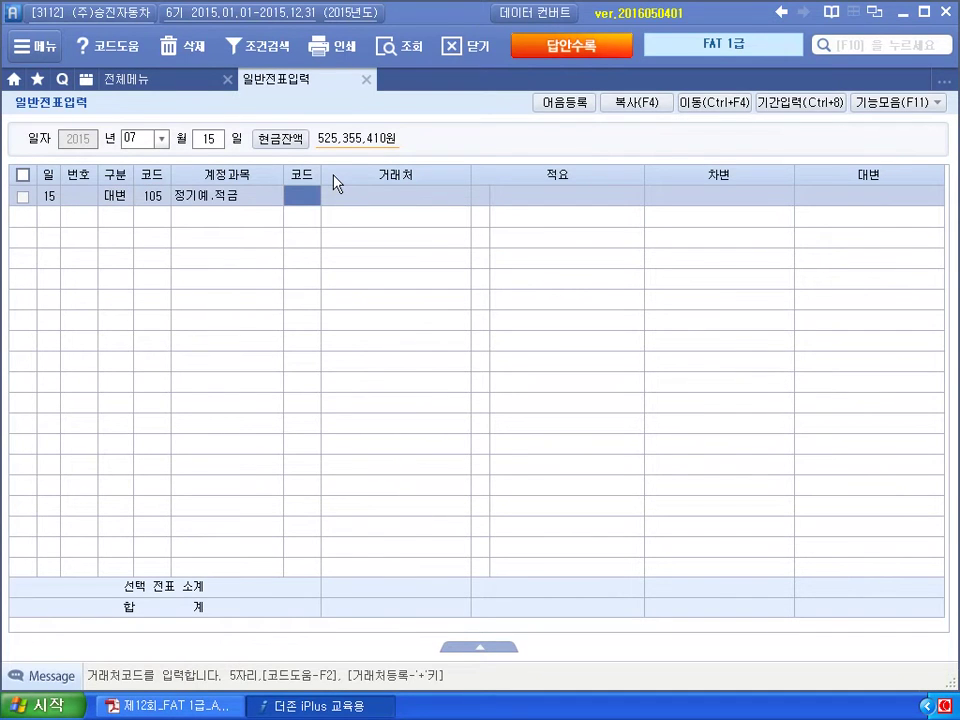
{"action": "type", "text": "98003"}
{"action": "key", "text": "Return"}
{"action": "key", "text": "Return"}
{"action": "type", "text": "20000000"}
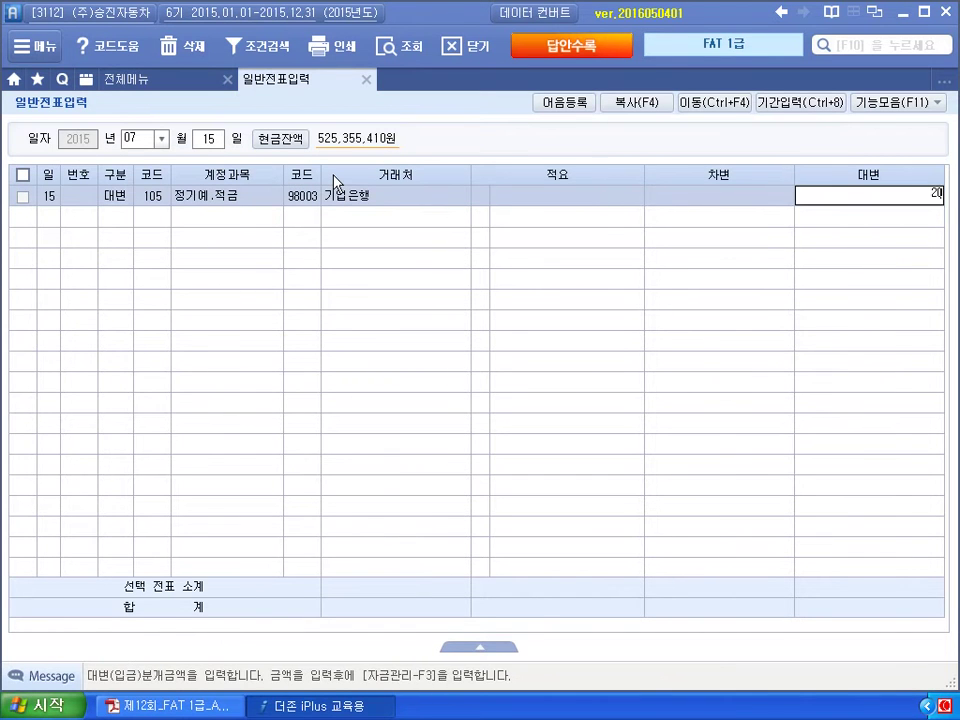
Credit 901 이자수익 1,000,000 on the second line.
{"action": "key", "text": "Return"}
{"action": "type", "text": "4"}
{"action": "key", "text": "Return"}
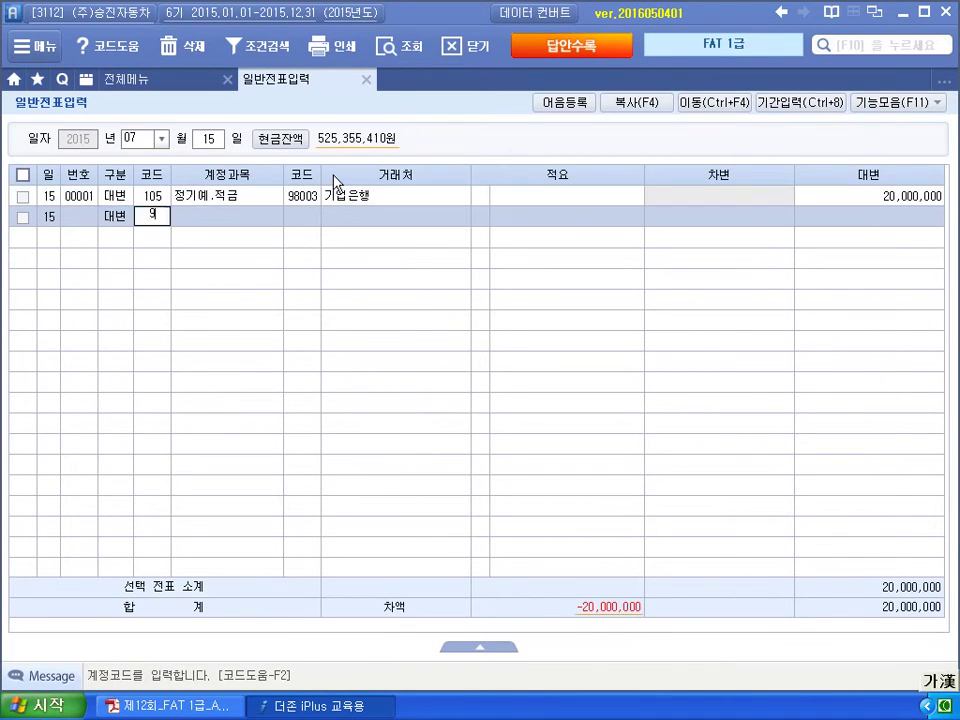
{"action": "type", "text": "901"}
{"action": "key", "text": "Return"}
Debit 103 보통예금 21,000,000 with partner 국민은행.
{"action": "key", "text": "Return"}
{"action": "key", "text": "Return"}
{"action": "type", "text": "1000000"}
{"action": "key", "text": "Return"}
{"action": "type", "text": "3"}
{"action": "key", "text": "Return"}
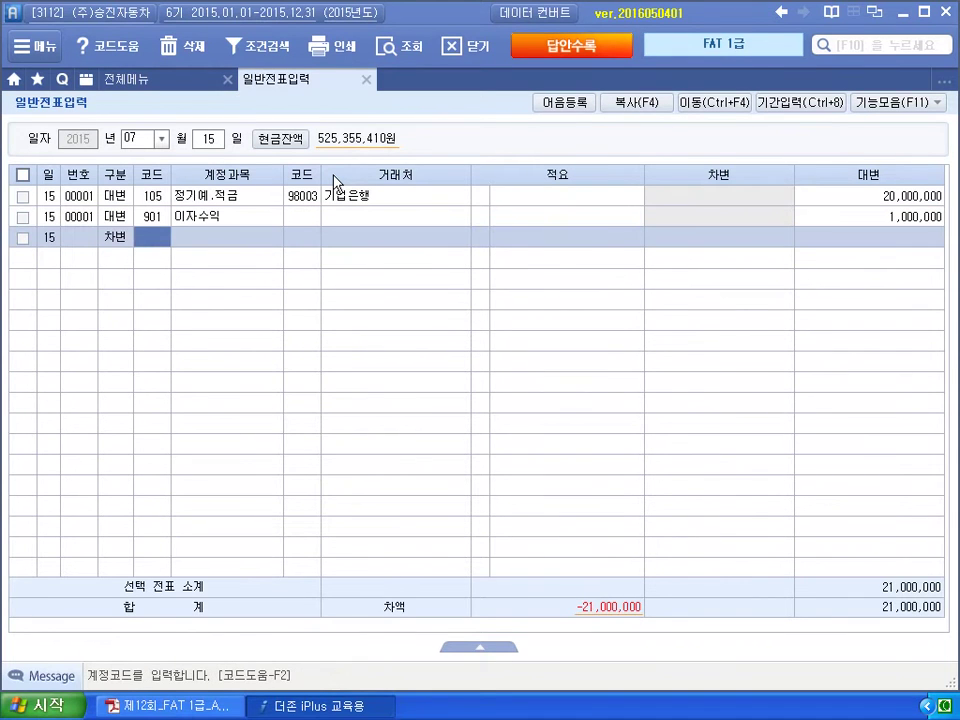
{"action": "type", "text": "103"}
{"action": "key", "text": "Return"}
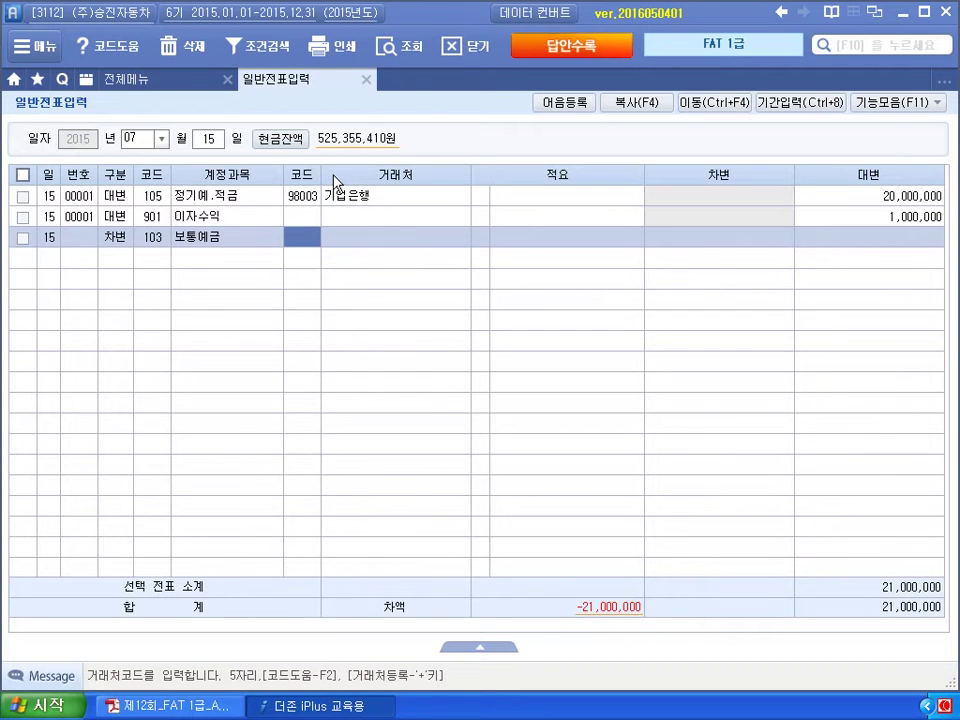
{"action": "type", "text": "국민"}
{"action": "key", "text": "Return"}
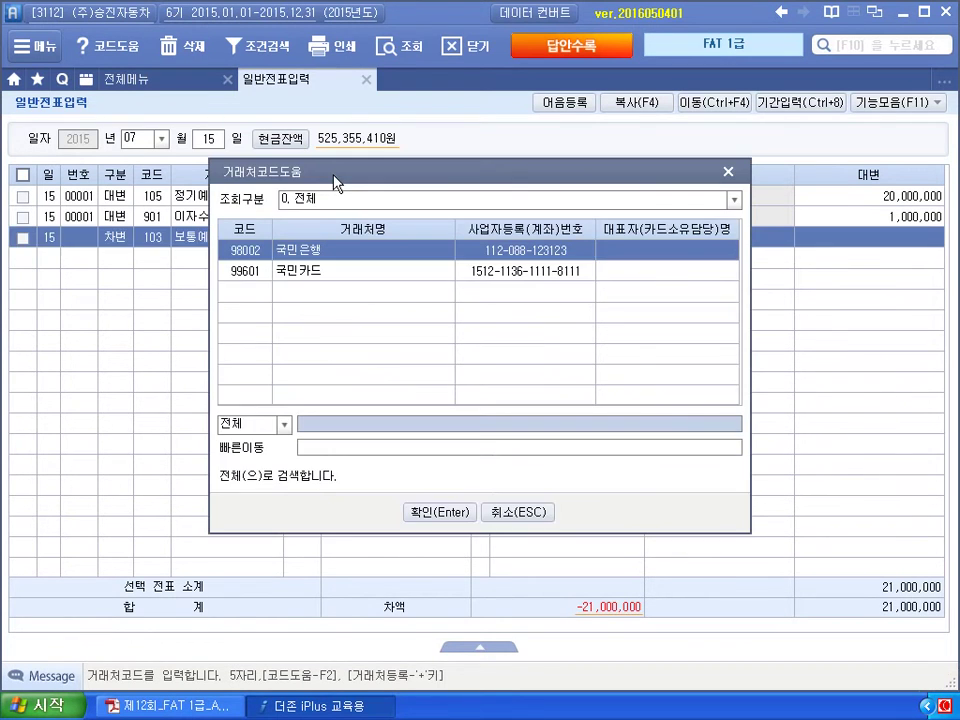
{"action": "key", "text": "Return"}
{"action": "key", "text": "Return"}
{"action": "type", "text": "21"}
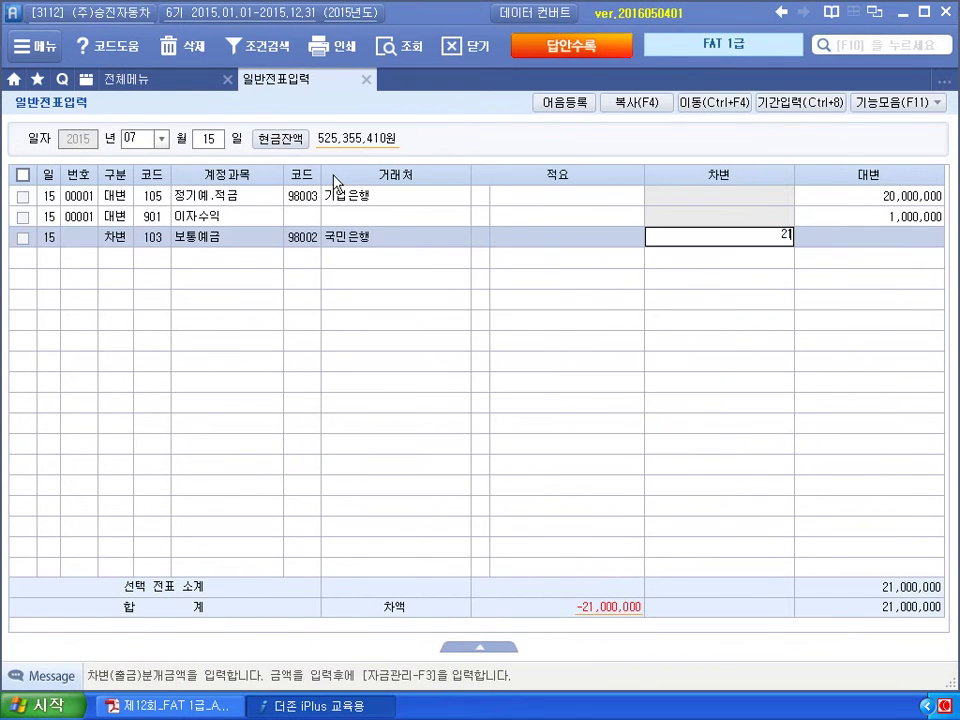
{"action": "type", "text": ",000,000"}
{"action": "key", "text": "Return"}
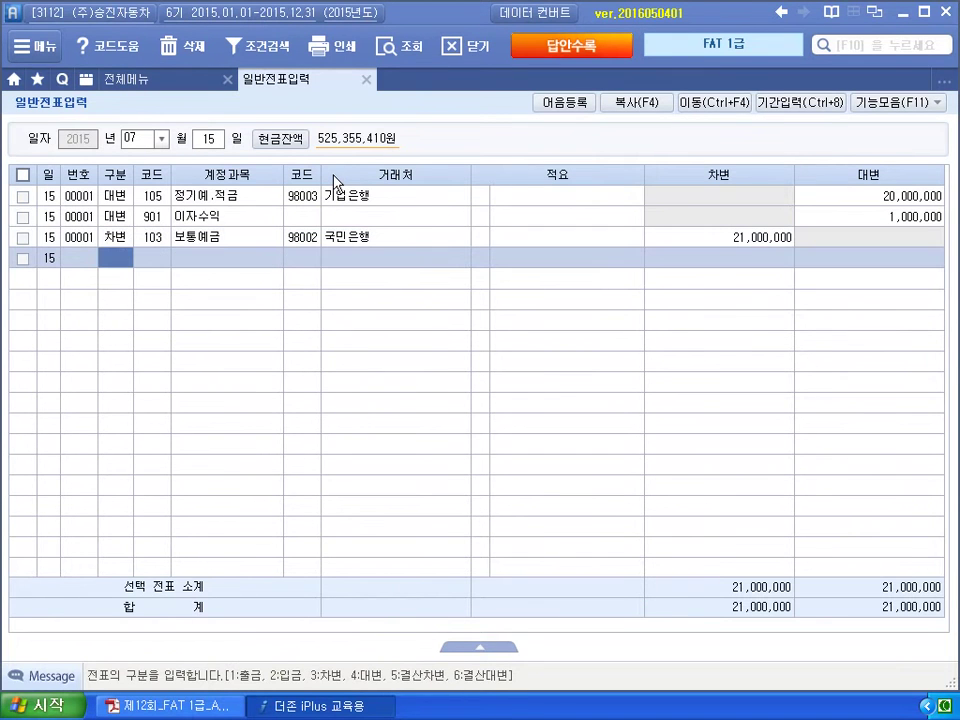
{"action": "key", "text": "alt+Tab"}
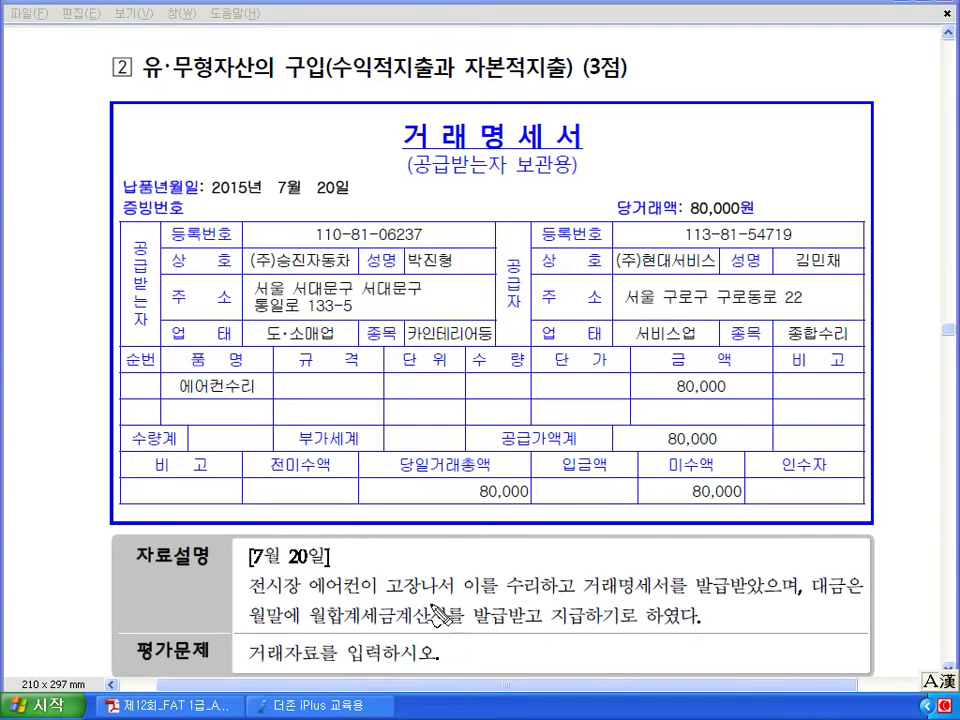
{"action": "left_click_drag", "start_coordinate": [530, 564], "coordinate": [512, 568]}
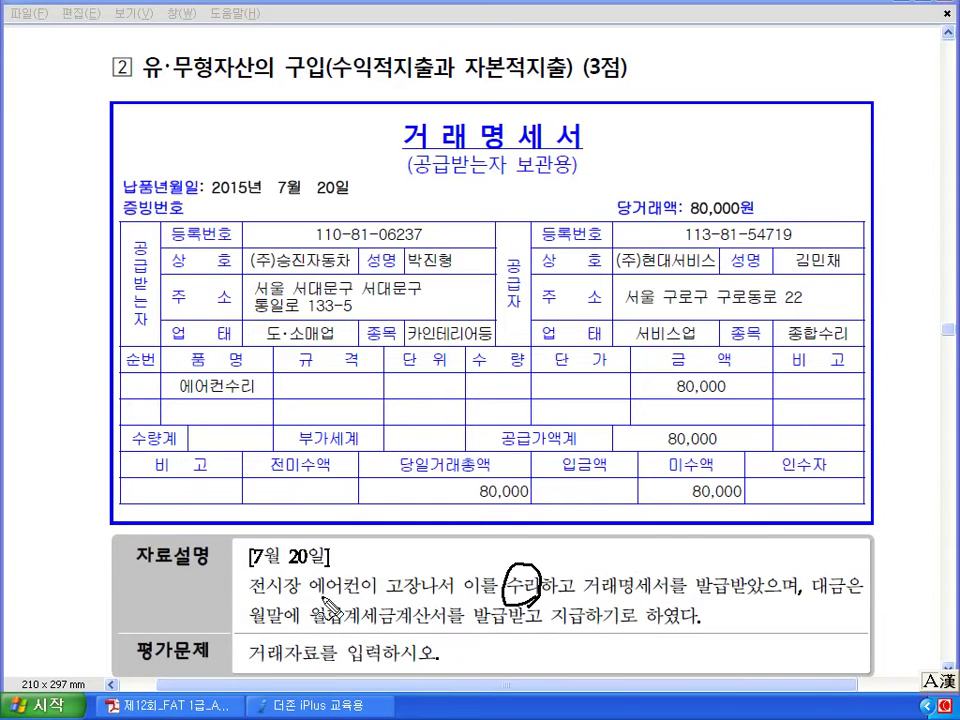
{"action": "left_click_drag", "start_coordinate": [310, 598], "coordinate": [356, 597]}
{"action": "mouse_move", "coordinate": [735, 408]}
{"action": "left_mouse_down"}
{"action": "mouse_move", "coordinate": [660, 400]}
{"action": "mouse_move", "coordinate": [740, 372]}
{"action": "left_mouse_up"}
{"action": "left_click_drag", "start_coordinate": [618, 283], "coordinate": [706, 281]}
{"action": "left_click_drag", "start_coordinate": [256, 629], "coordinate": [300, 626]}
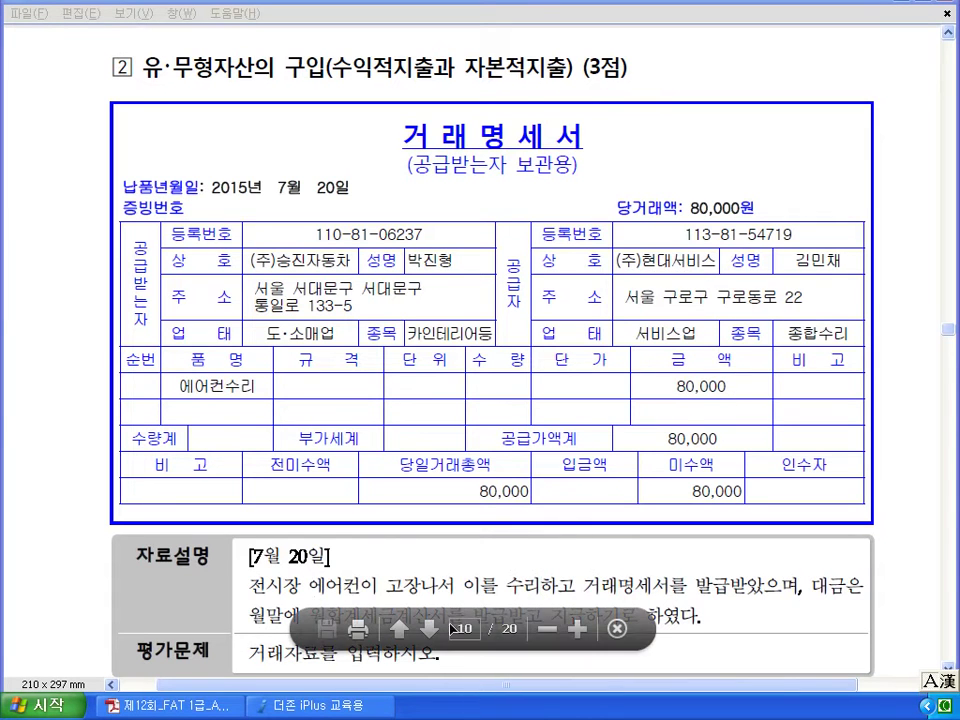
{"action": "left_click", "coordinate": [350, 708]}
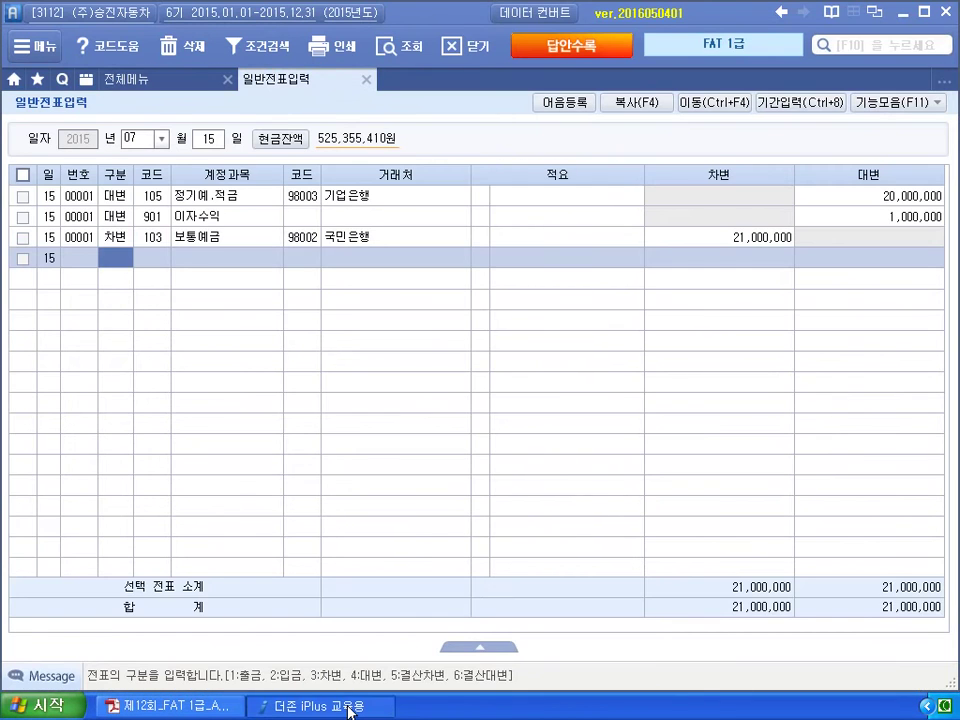
Date a new voucher the 20th and debit 820 수선비 80,000.
{"action": "left_click", "coordinate": [212, 139]}
{"action": "type", "text": "2"}
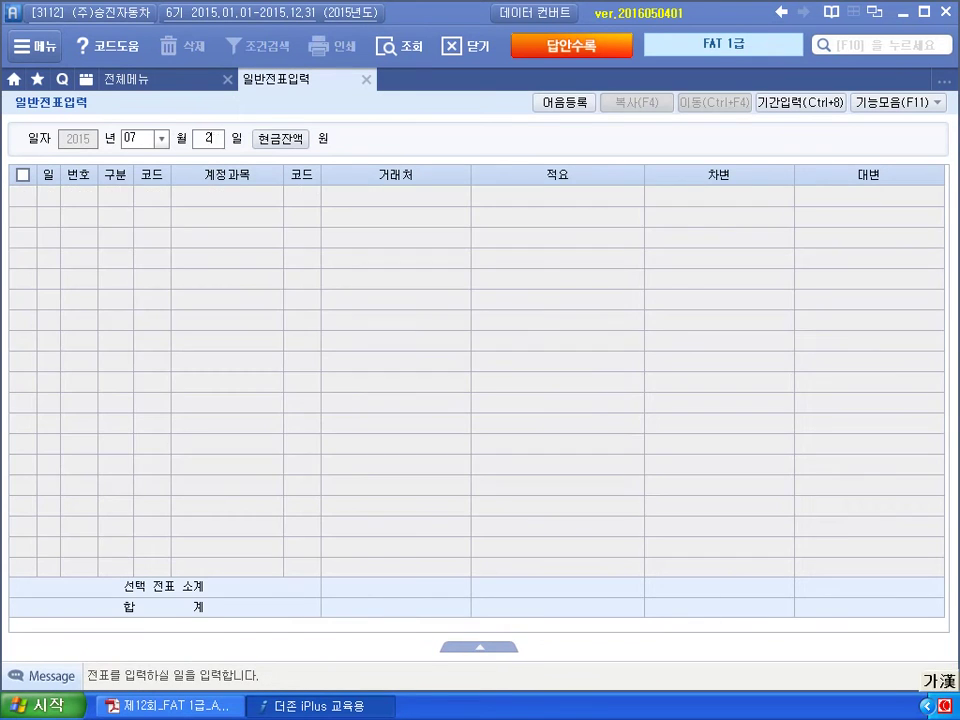
{"action": "type", "text": "0"}
{"action": "key", "text": "Return"}
{"action": "type", "text": "3"}
{"action": "key", "text": "Return"}
{"action": "type", "text": "820"}
{"action": "key", "text": "Return"}
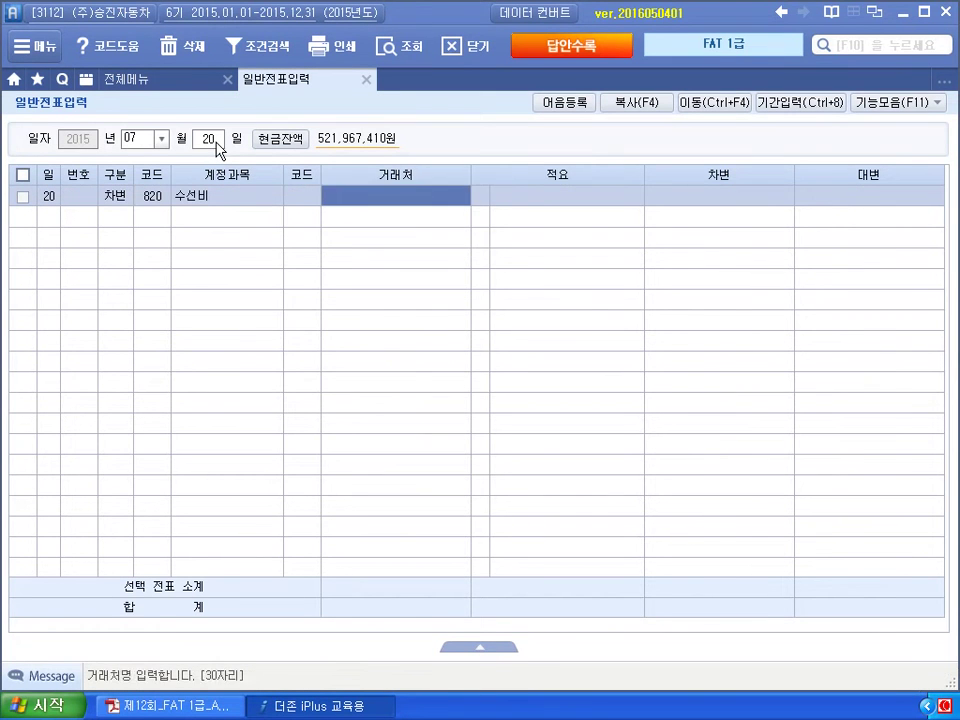
{"action": "key", "text": "Return"}
{"action": "key", "text": "Return"}
{"action": "type", "text": "80000"}
{"action": "key", "text": "Return"}
Credit 253 미지급금 80,000 to partner (주)현대서비스.
{"action": "type", "text": "4"}
{"action": "key", "text": "Return"}
{"action": "type", "text": "253"}
{"action": "key", "text": "Return"}
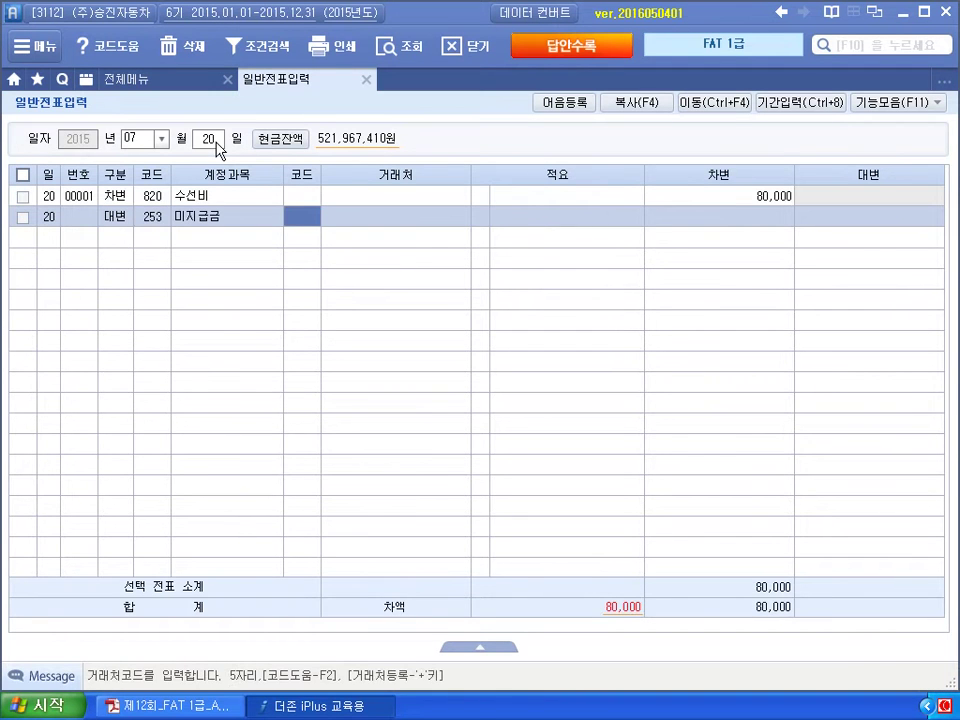
{"action": "type", "text": "현대"}
{"action": "key", "text": "Return"}
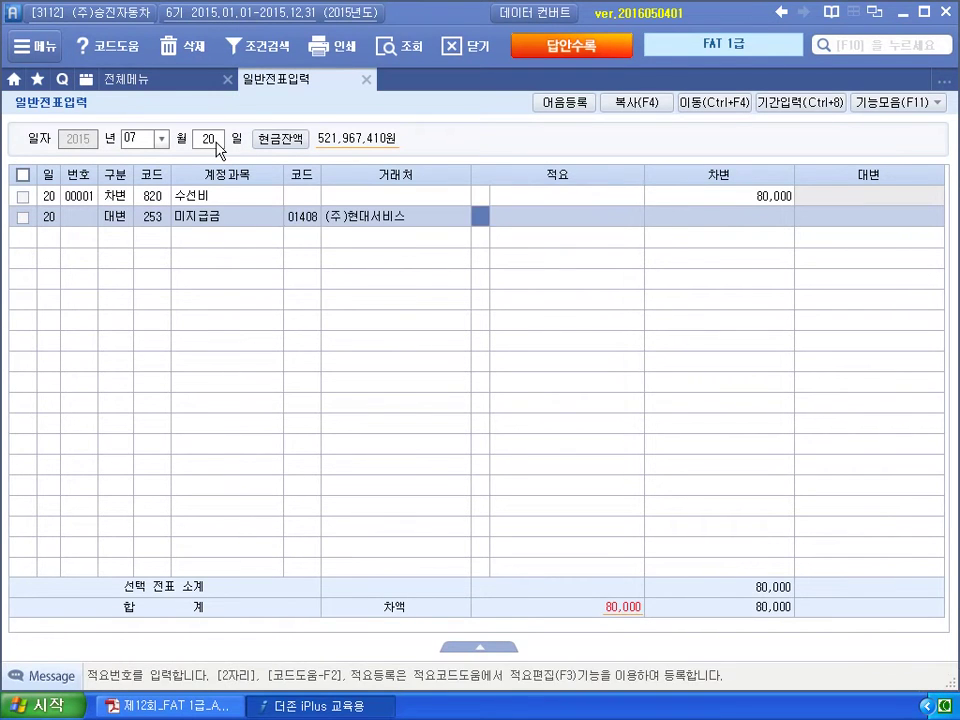
{"action": "key", "text": "Return"}
{"action": "type", "text": "80,000"}
{"action": "key", "text": "Return"}
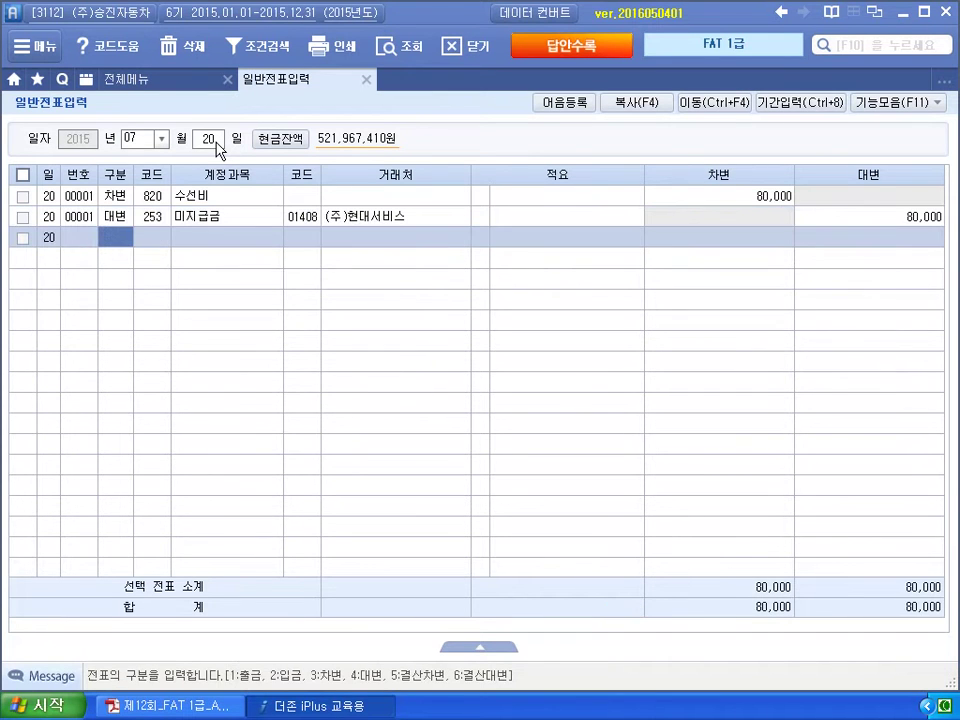
{"action": "key", "text": "alt+Tab"}
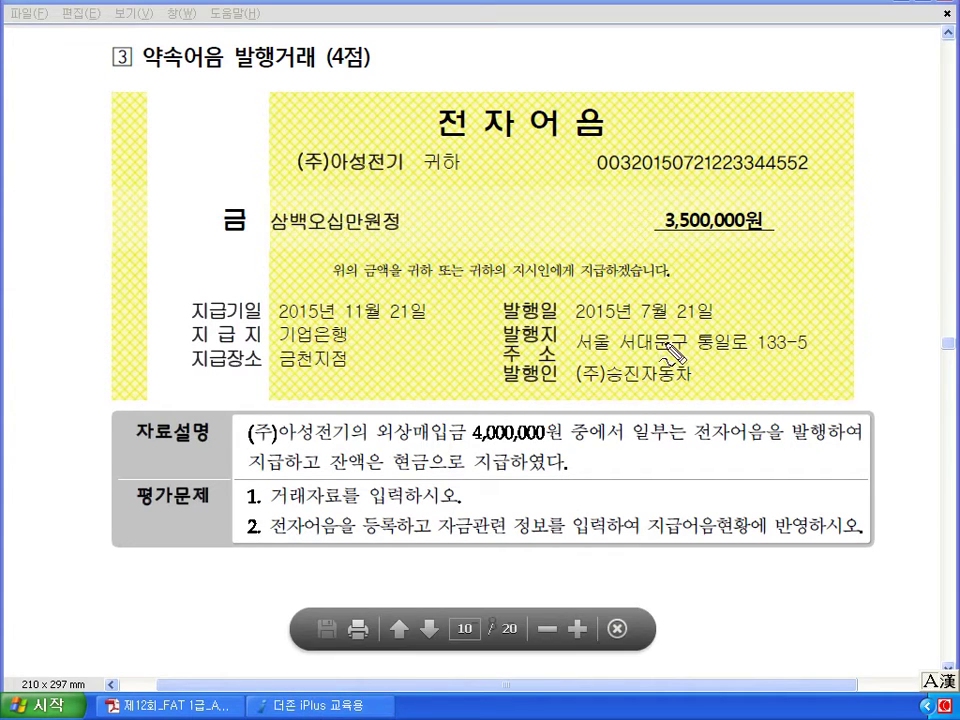
Mark the 7월 21일 issue date, 현금, 자금관련 정보 and 전자어음을 등록 in problem 3, then clear the ink.
{"action": "mouse_move", "coordinate": [697, 340]}
{"action": "left_mouse_down"}
{"action": "mouse_move", "coordinate": [715, 285]}
{"action": "mouse_move", "coordinate": [693, 332]}
{"action": "mouse_move", "coordinate": [676, 321]}
{"action": "left_mouse_up"}
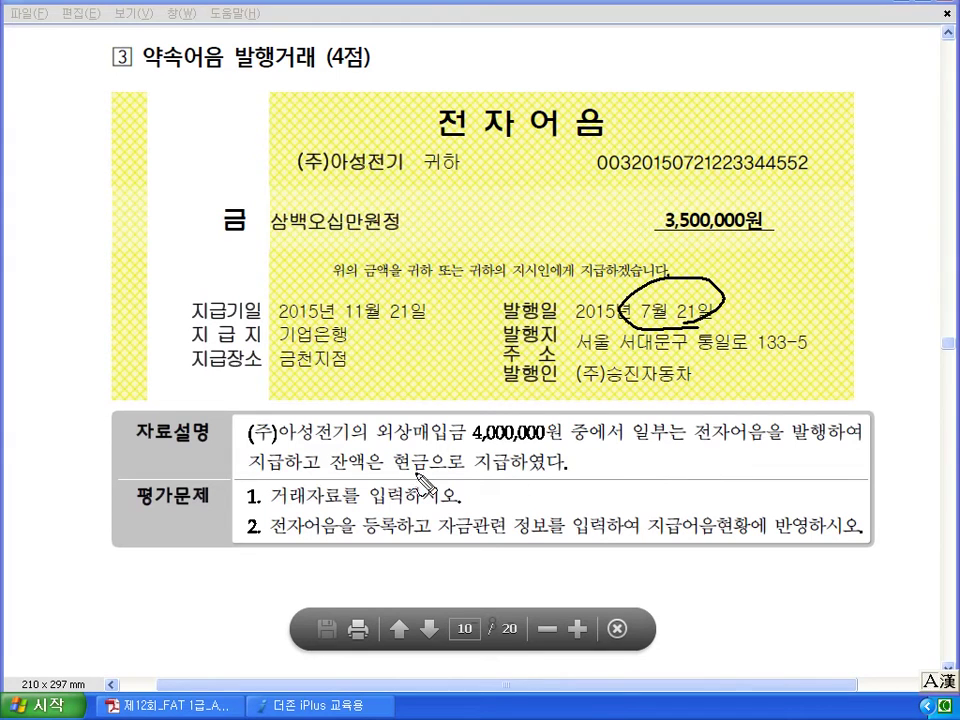
{"action": "left_click_drag", "start_coordinate": [399, 478], "coordinate": [429, 471]}
{"action": "left_click_drag", "start_coordinate": [656, 548], "coordinate": [740, 552]}
{"action": "left_click_drag", "start_coordinate": [806, 504], "coordinate": [818, 550]}
{"action": "left_click_drag", "start_coordinate": [455, 540], "coordinate": [540, 540]}
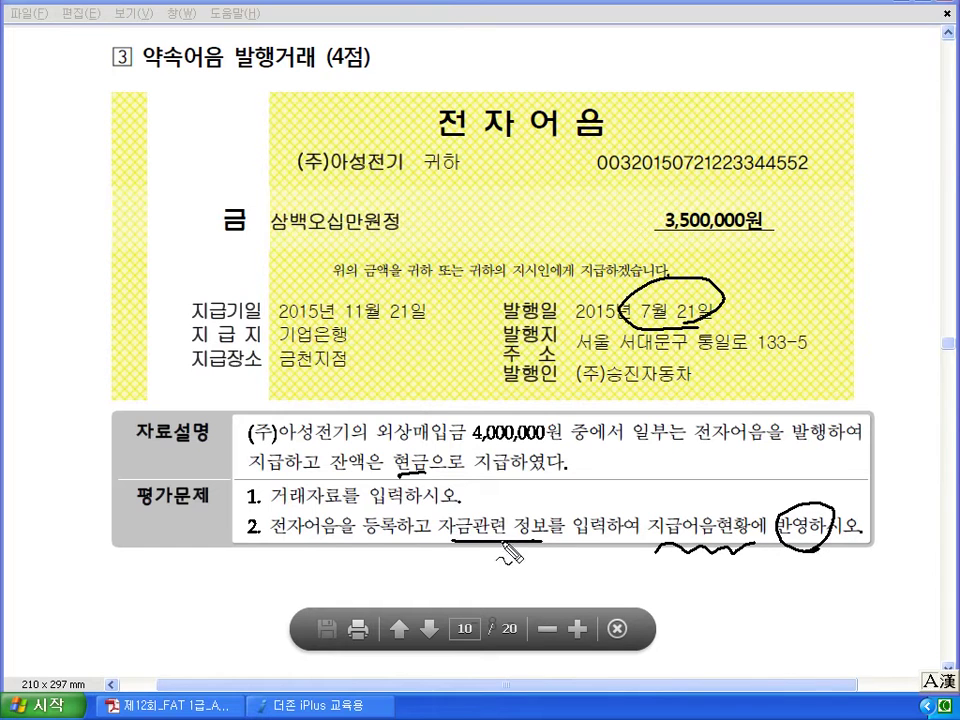
{"action": "mouse_move", "coordinate": [260, 543]}
{"action": "left_mouse_down"}
{"action": "mouse_move", "coordinate": [340, 545]}
{"action": "mouse_move", "coordinate": [400, 530]}
{"action": "mouse_move", "coordinate": [264, 499]}
{"action": "mouse_move", "coordinate": [262, 540]}
{"action": "mouse_move", "coordinate": [305, 555]}
{"action": "mouse_move", "coordinate": [290, 548]}
{"action": "left_mouse_up"}
{"action": "left_click_drag", "start_coordinate": [345, 566], "coordinate": [356, 570]}
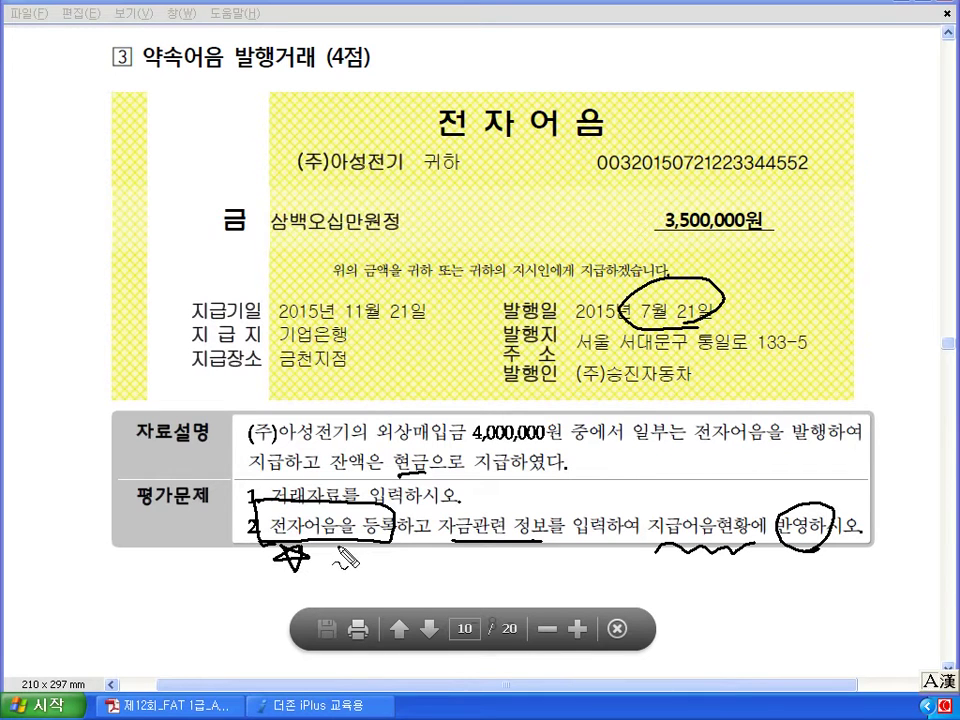
{"action": "key", "text": "Escape"}
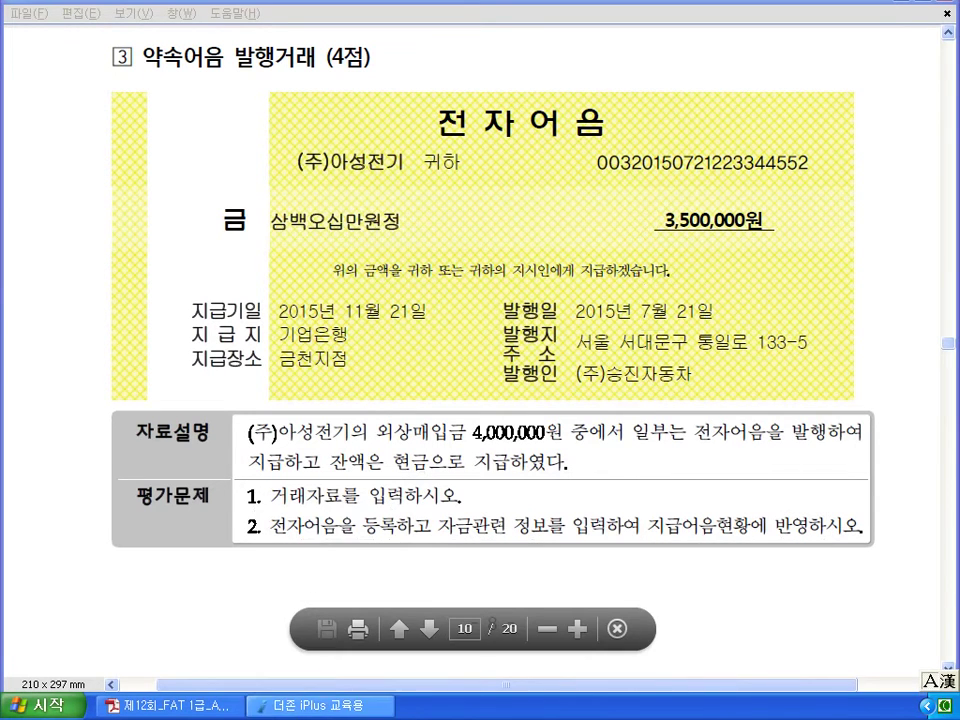
{"action": "left_click", "coordinate": [303, 706]}
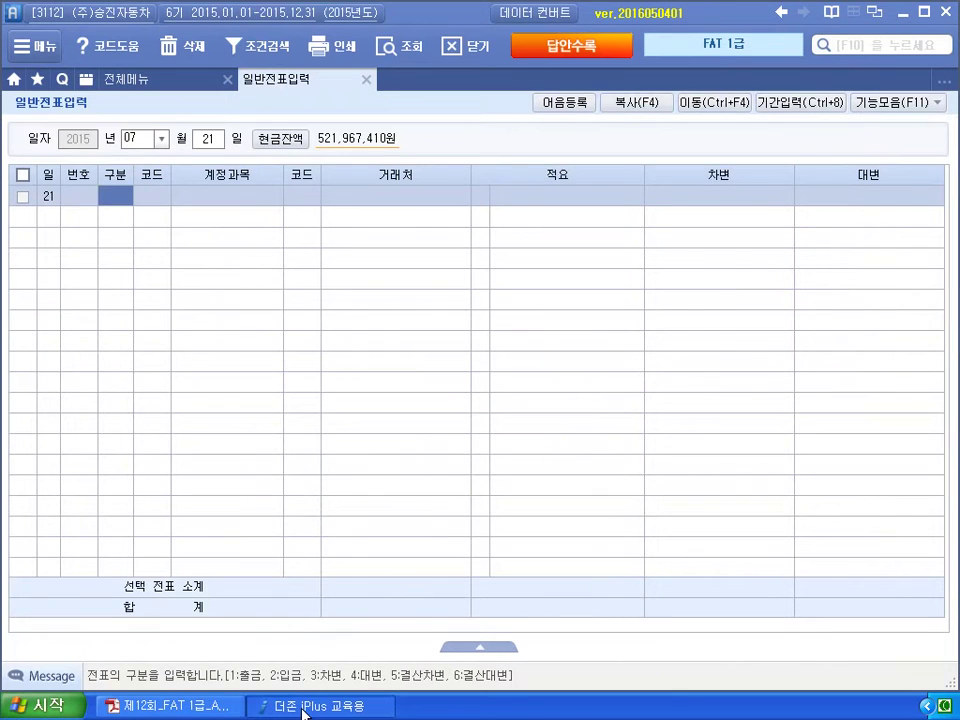
Debit 251 외상매입금 4,000,000 with partner 03003 (주)아성전기.
{"action": "type", "text": "3"}
{"action": "key", "text": "Return"}
{"action": "type", "text": "251"}
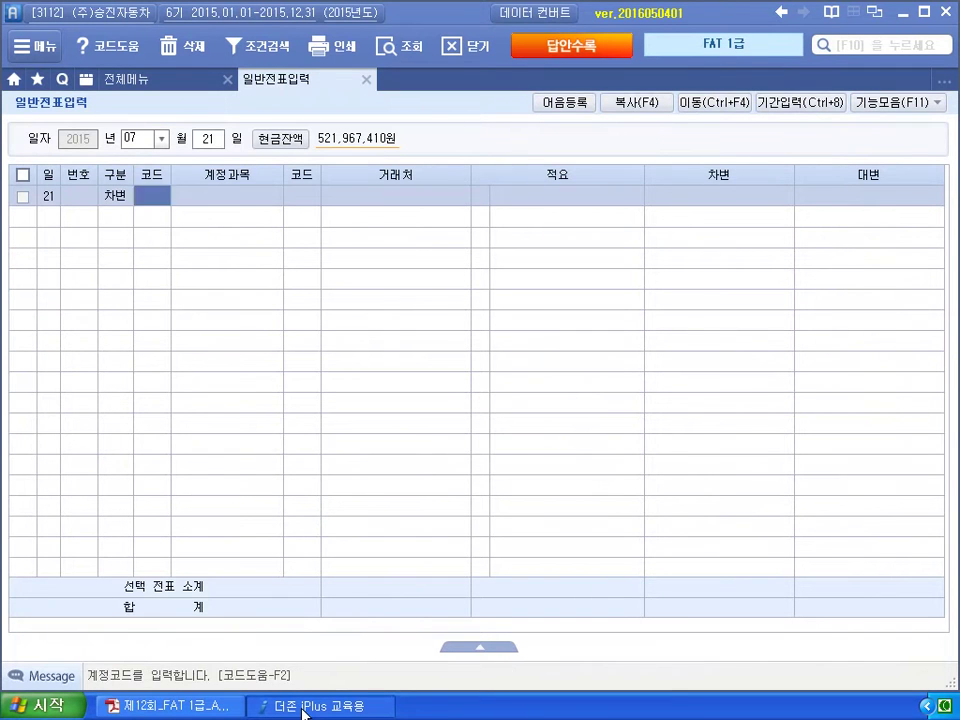
{"action": "key", "text": "Return"}
{"action": "type", "text": "03003"}
{"action": "key", "text": "Return"}
{"action": "key", "text": "Return"}
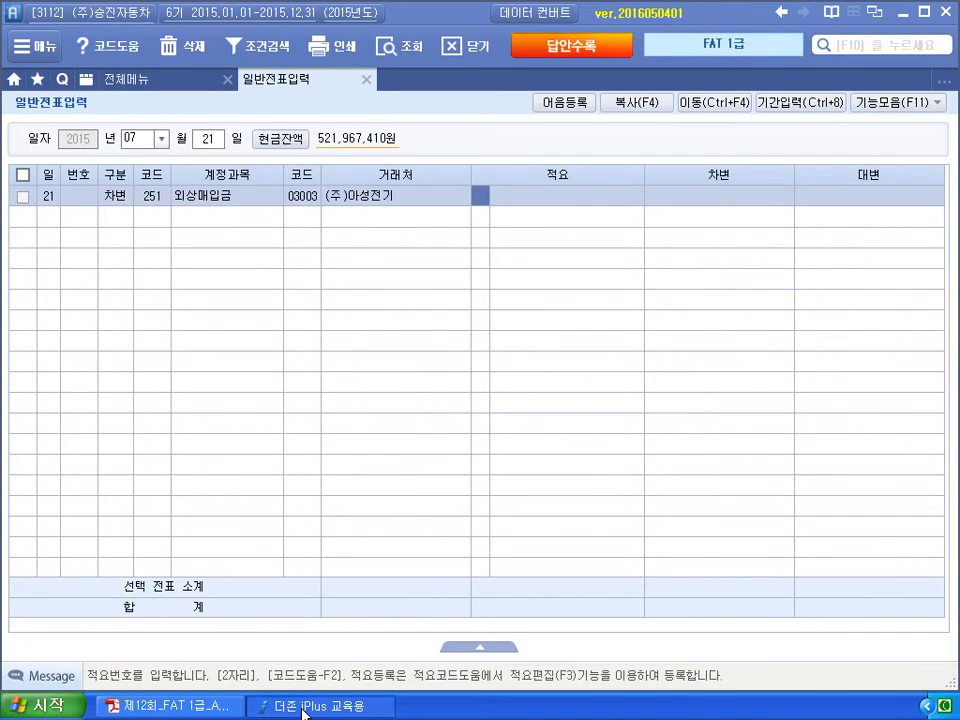
{"action": "key", "text": "Return"}
{"action": "type", "text": "4000000"}
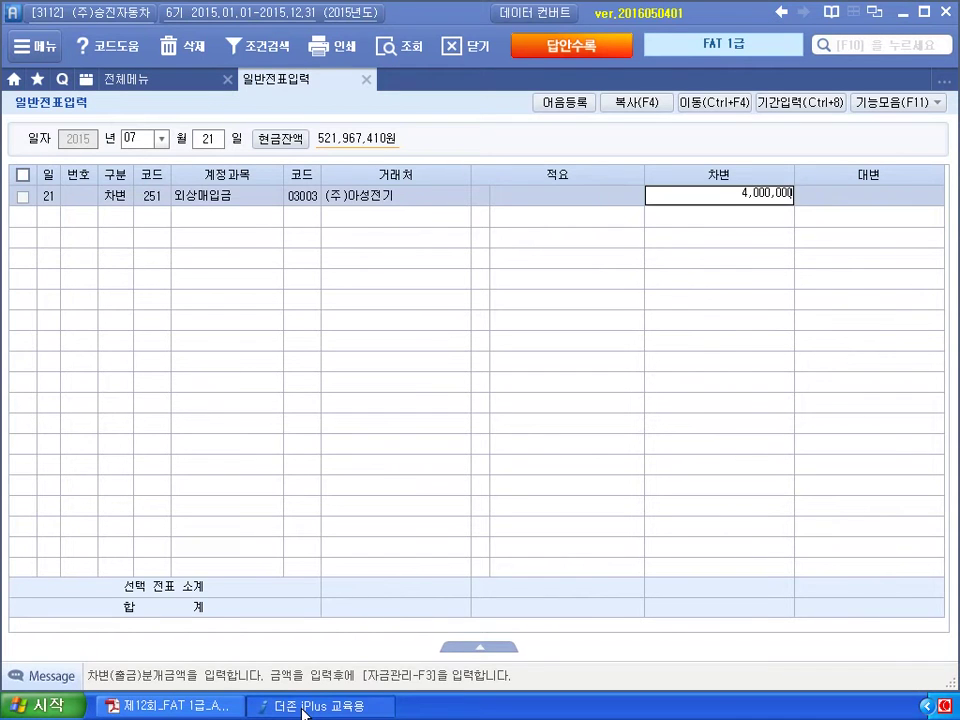
{"action": "key", "text": "Return"}
Credit 252 지급어음 3,500,000 on the second line.
{"action": "type", "text": "3"}
{"action": "key", "text": "Return"}
{"action": "key", "text": "Left"}
{"action": "type", "text": "4"}
{"action": "key", "text": "Return"}
{"action": "type", "text": "252"}
{"action": "key", "text": "Return"}
{"action": "key", "text": "Return"}
{"action": "key", "text": "Return"}
{"action": "type", "text": "38"}
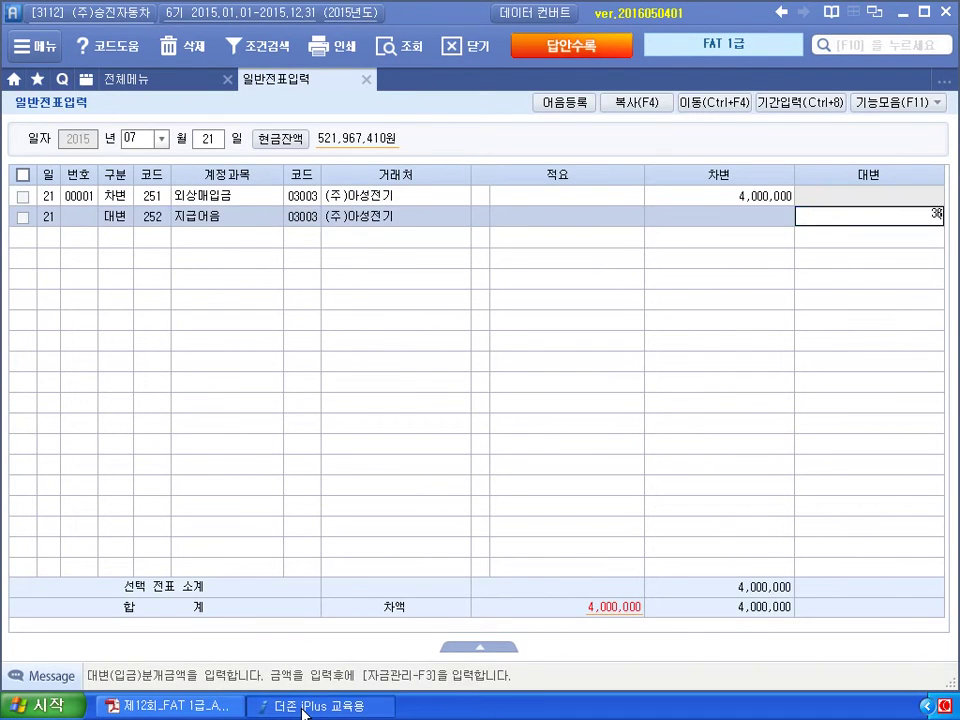
{"action": "type", "text": "00000"}
Credit 101 현금 500,000, then reselect the 지급어음 line.
{"action": "key", "text": "Return"}
{"action": "type", "text": "101"}
{"action": "key", "text": "Return"}
{"action": "key", "text": "Return"}
{"action": "key", "text": "Return"}
{"action": "type", "text": "500000"}
{"action": "key", "text": "Return"}
{"action": "key", "text": "Up"}
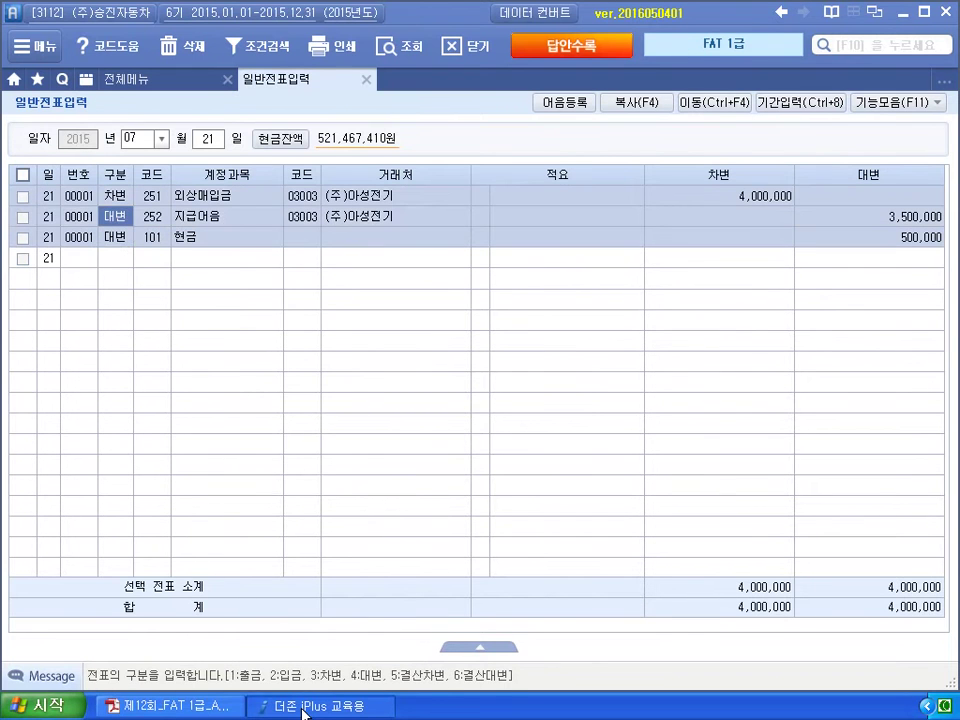
{"action": "left_click", "coordinate": [479, 217]}
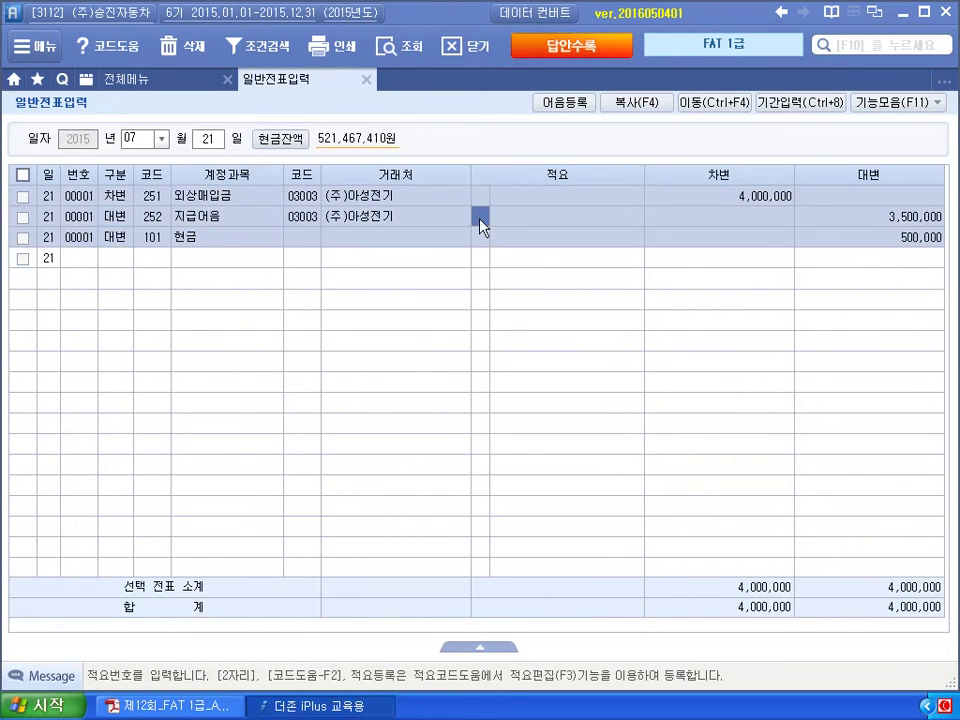
Open 자금관리 for the 지급어음 line and look up registered note numbers with F2.
{"action": "left_click", "coordinate": [918, 108]}
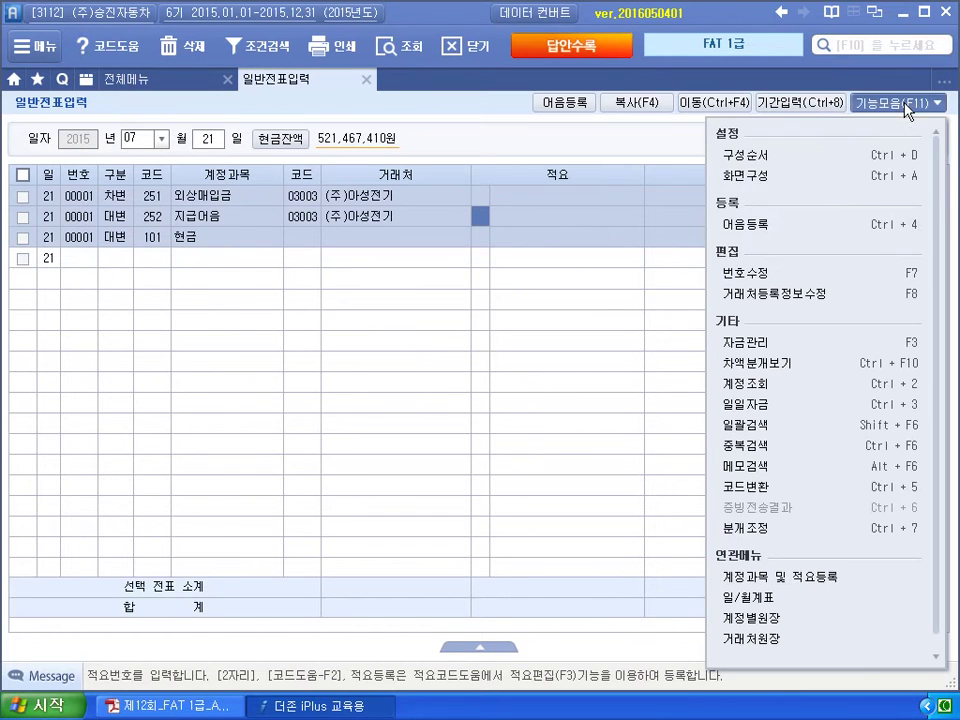
{"action": "left_click", "coordinate": [767, 343]}
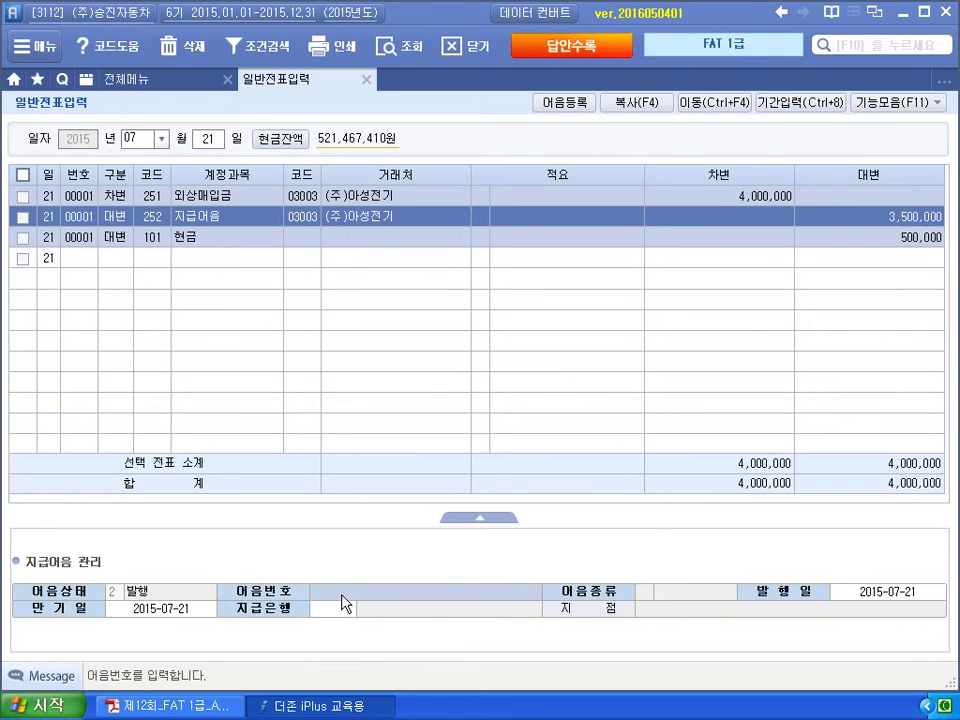
{"action": "type", "text": "00"}
{"action": "key", "text": "F2"}
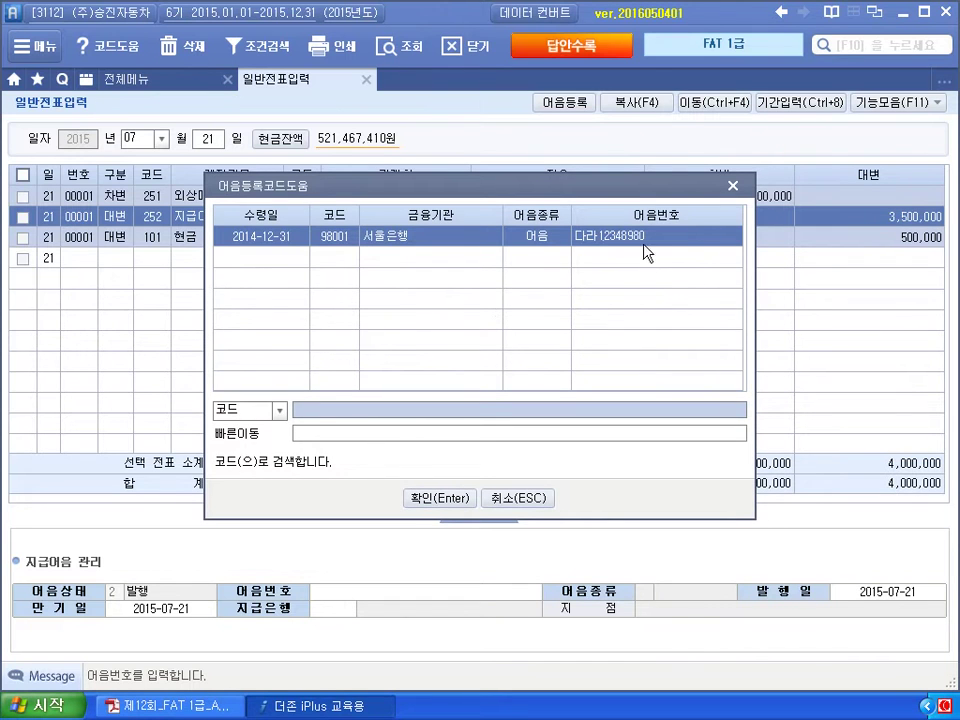
{"action": "left_click", "coordinate": [733, 188]}
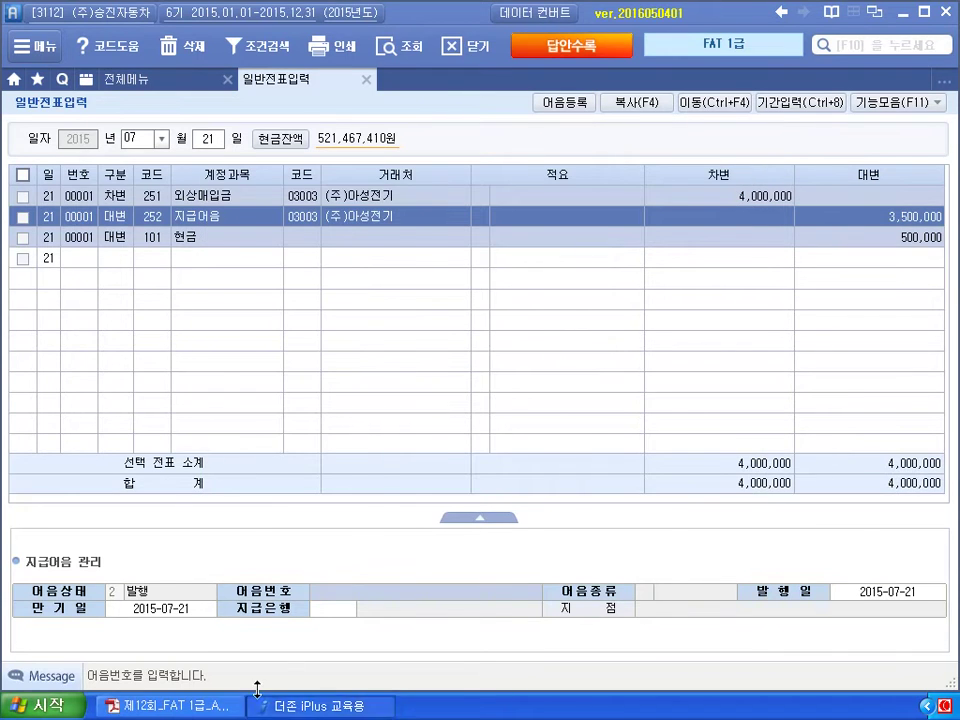
{"action": "left_click", "coordinate": [228, 697]}
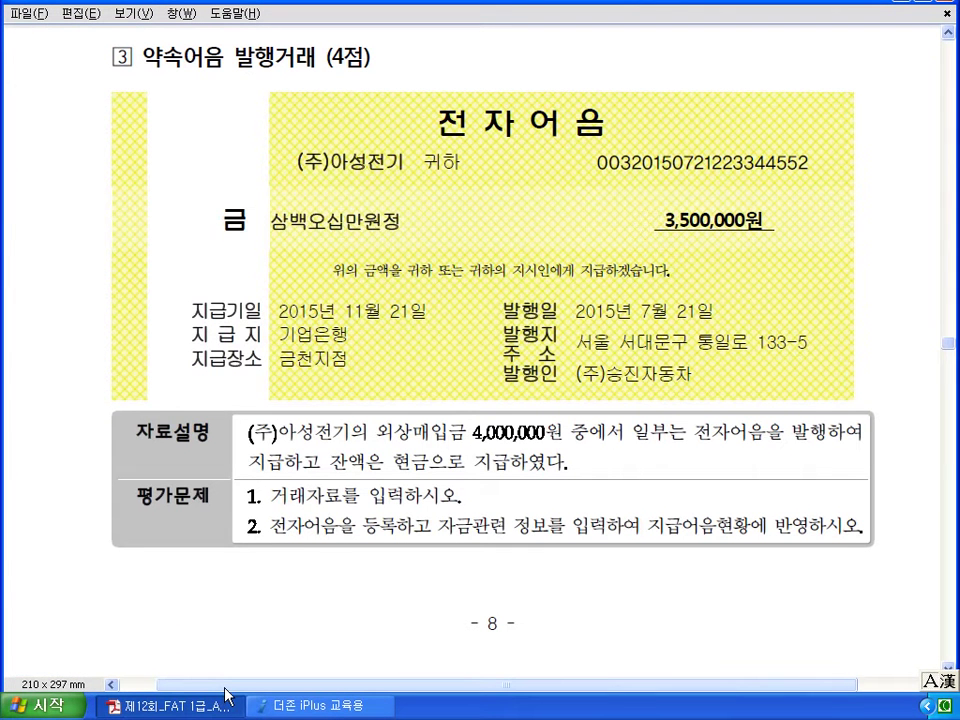
Mark 전자어음을, the paying bank 기업은행 and the note number in the PDF, then clear the ink.
{"action": "mouse_move", "coordinate": [340, 541]}
{"action": "left_mouse_down"}
{"action": "mouse_move", "coordinate": [268, 544]}
{"action": "mouse_move", "coordinate": [345, 528]}
{"action": "mouse_move", "coordinate": [368, 548]}
{"action": "mouse_move", "coordinate": [366, 522]}
{"action": "left_mouse_up"}
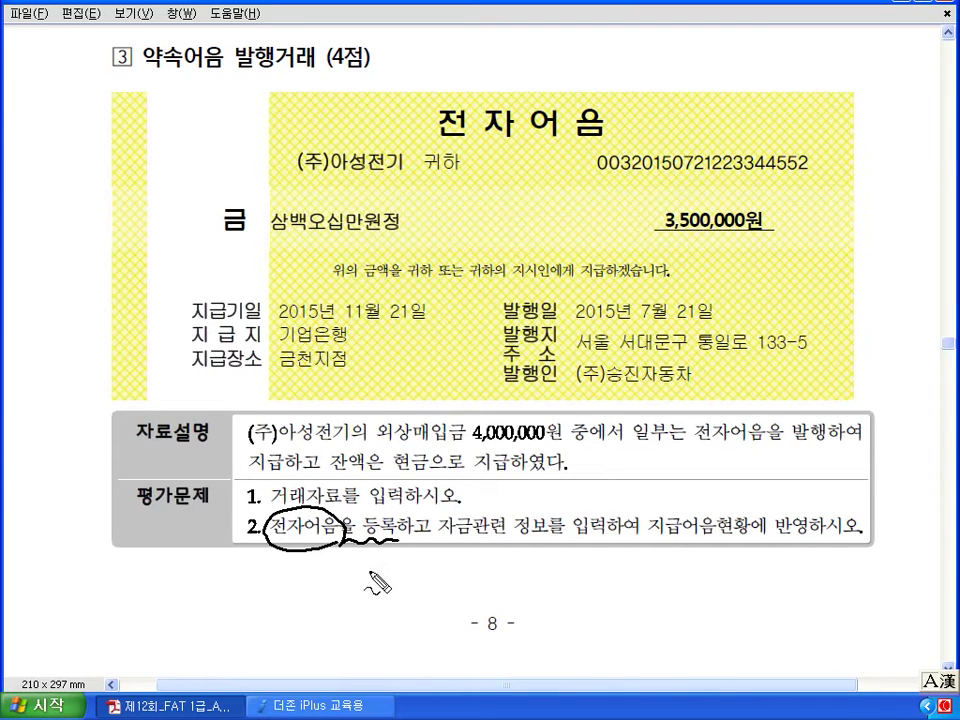
{"action": "left_click_drag", "start_coordinate": [282, 346], "coordinate": [348, 352]}
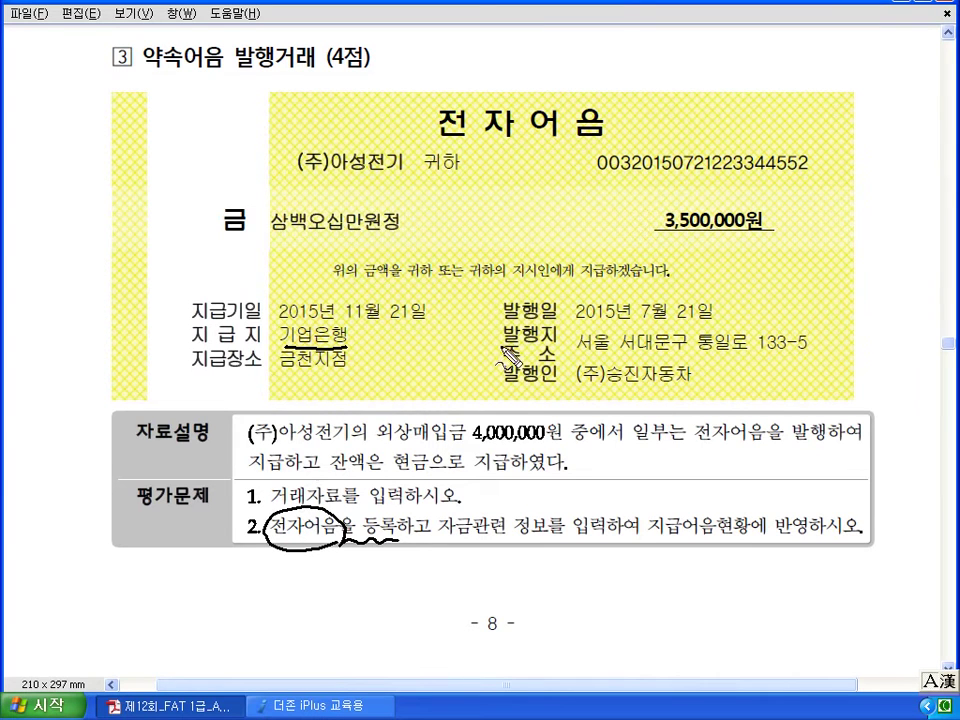
{"action": "mouse_move", "coordinate": [815, 185]}
{"action": "left_mouse_down"}
{"action": "mouse_move", "coordinate": [566, 154]}
{"action": "mouse_move", "coordinate": [815, 162]}
{"action": "mouse_move", "coordinate": [812, 178]}
{"action": "left_mouse_up"}
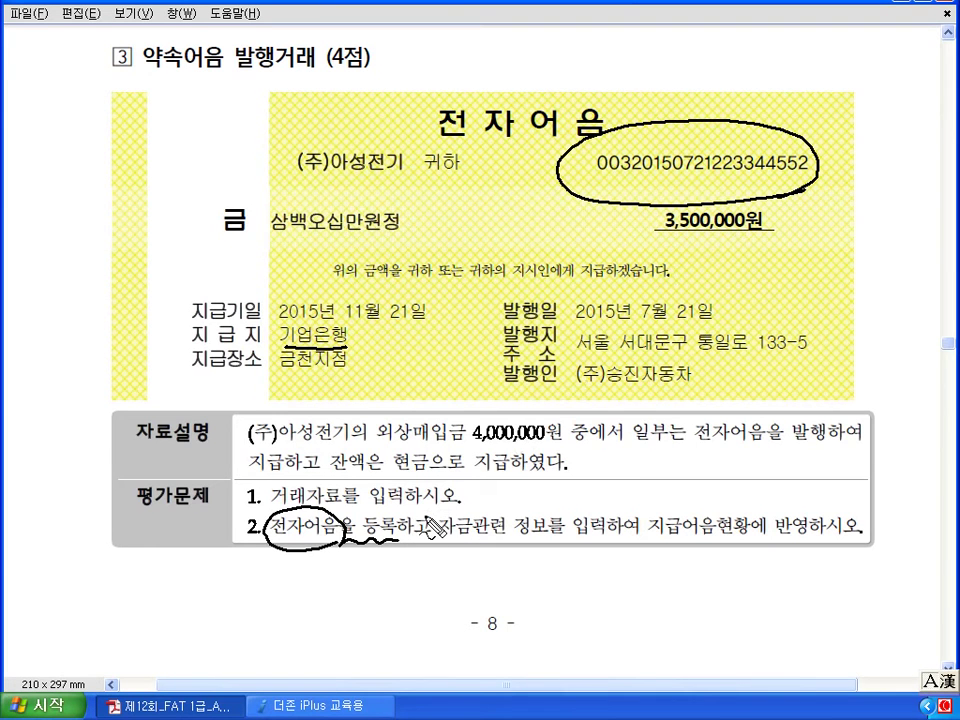
{"action": "key", "text": "Escape"}
{"action": "left_click", "coordinate": [332, 705]}
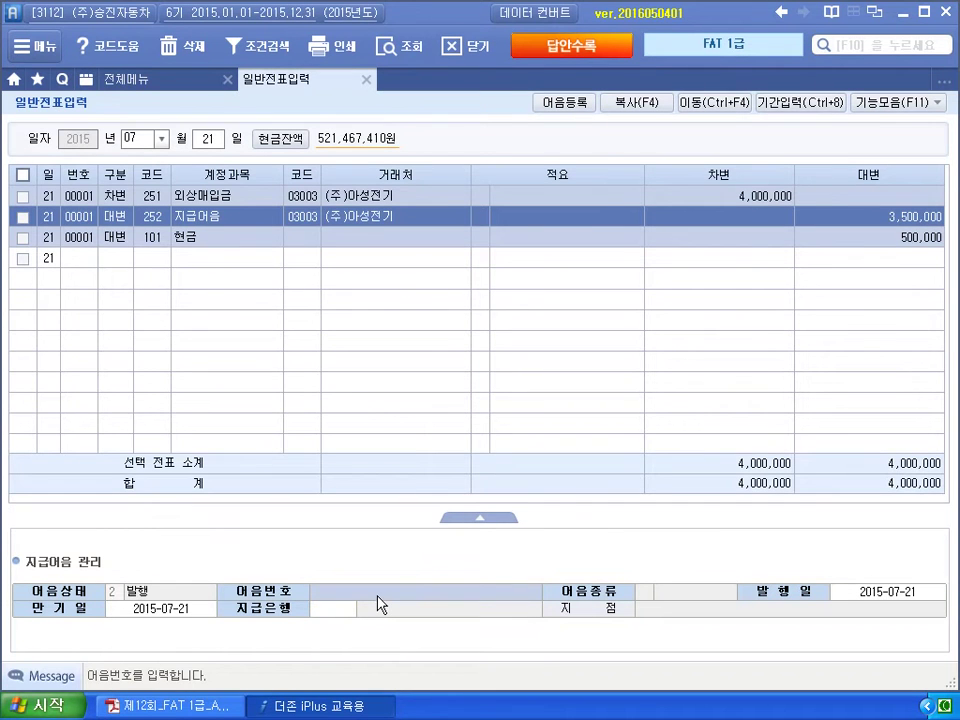
Try entering the note number in 어음번호, then open the 어음책등록 registration dialog.
{"action": "type", "text": "0032015"}
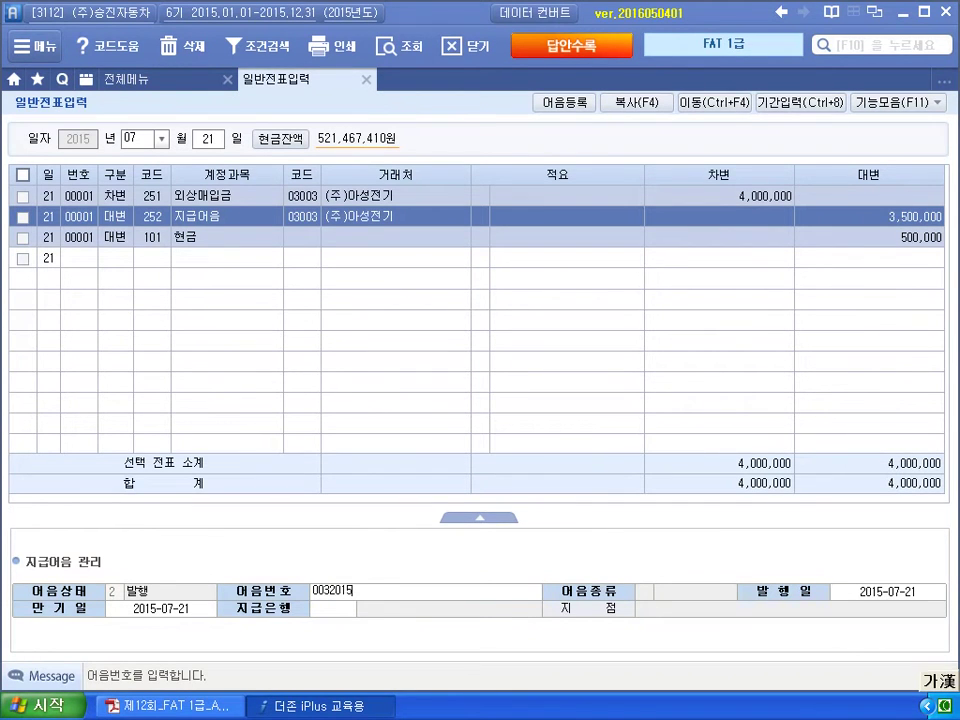
{"action": "type", "text": "0721223344652"}
{"action": "key", "text": "Return"}
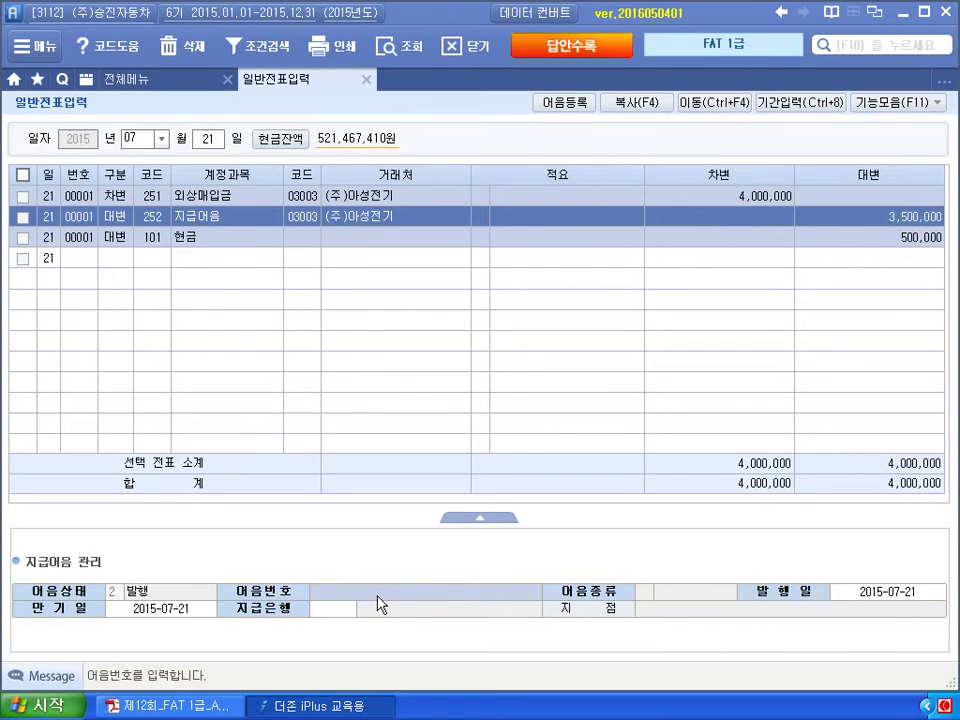
{"action": "left_click", "coordinate": [565, 110]}
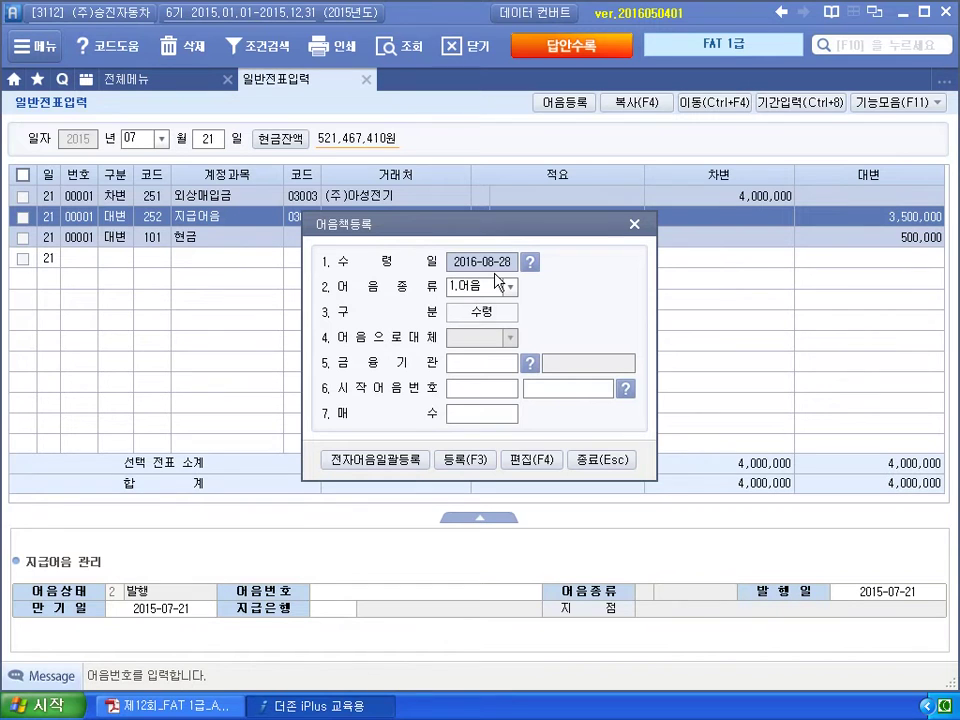
Set receipt date 2015-01-01 and choose 4.전자 notes from 기업은행 (98003), clearing a mistyped start number.
{"action": "type", "text": "2015-01-"}
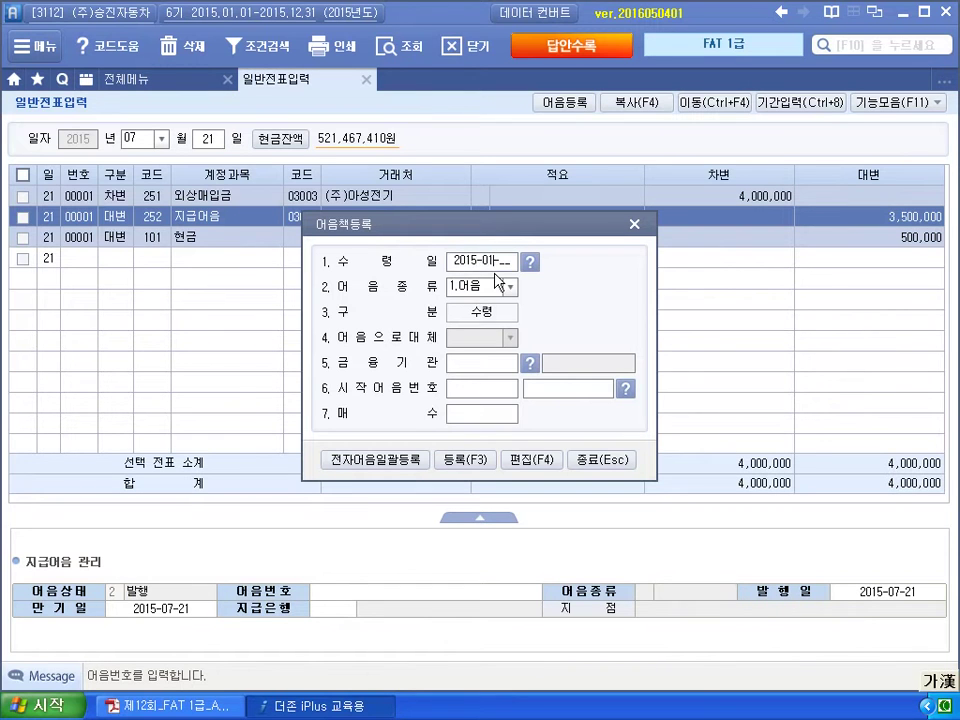
{"action": "type", "text": "01"}
{"action": "key", "text": "Return"}
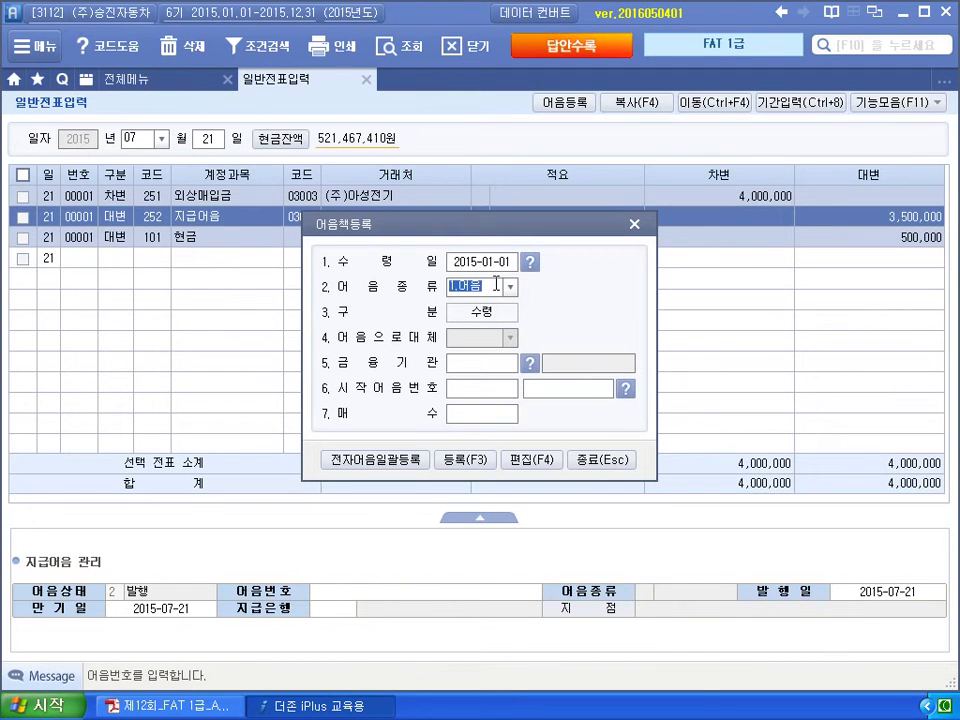
{"action": "left_click", "coordinate": [509, 286]}
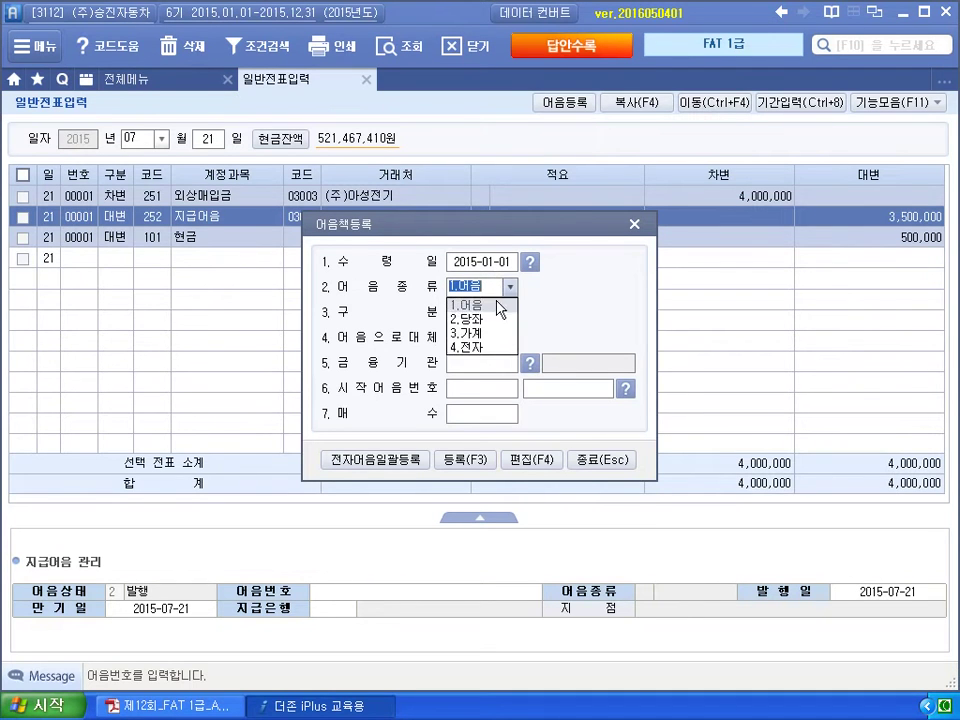
{"action": "left_click", "coordinate": [487, 348]}
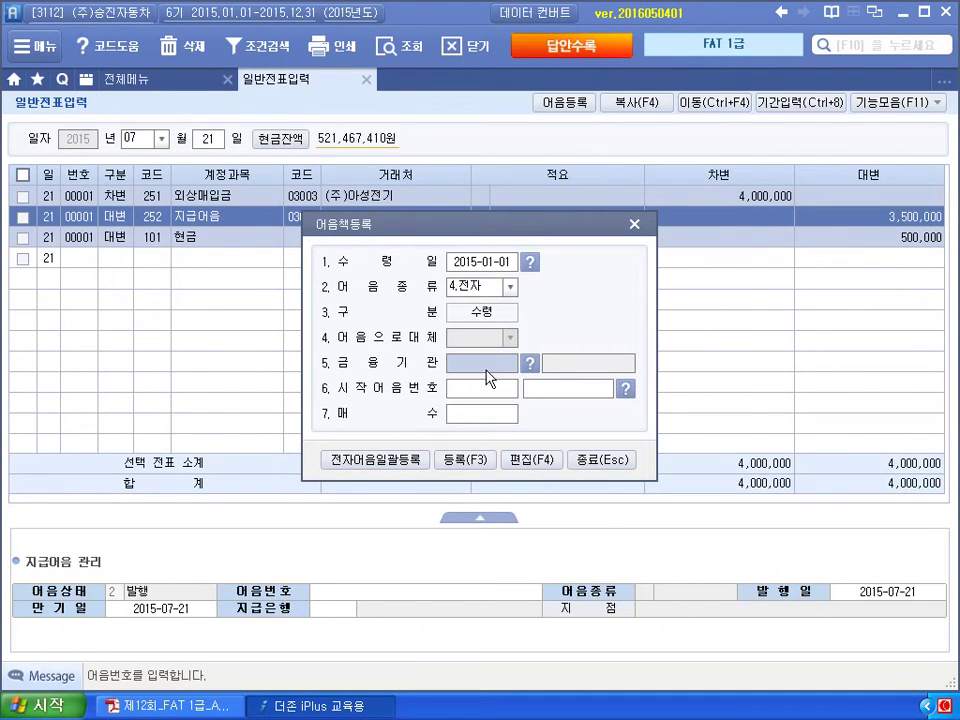
{"action": "left_click", "coordinate": [529, 364]}
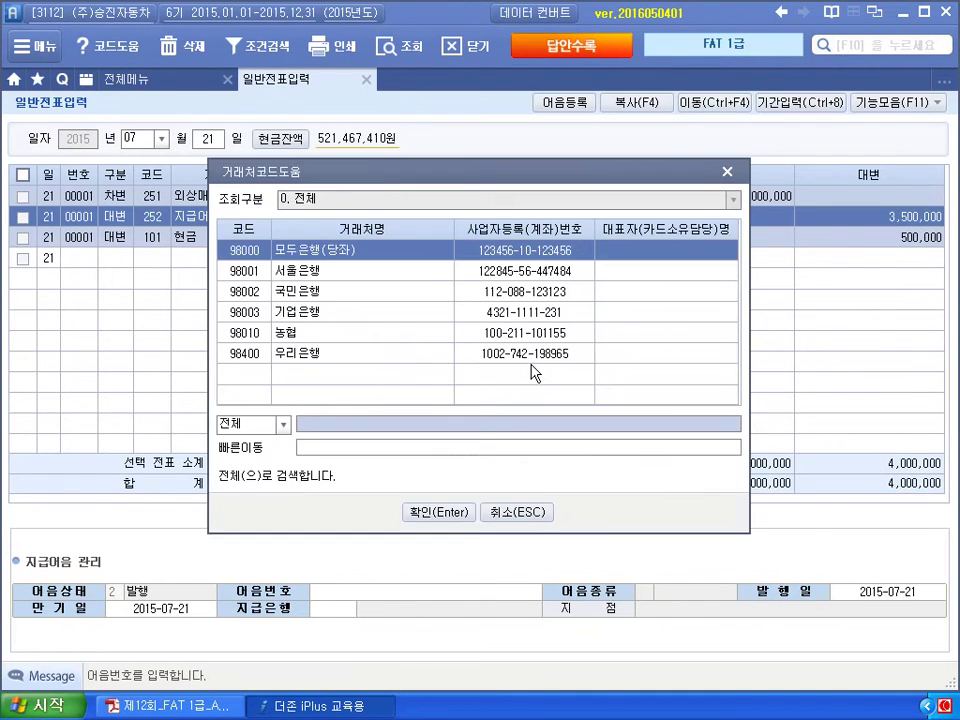
{"action": "left_click", "coordinate": [390, 314]}
{"action": "left_click", "coordinate": [427, 513]}
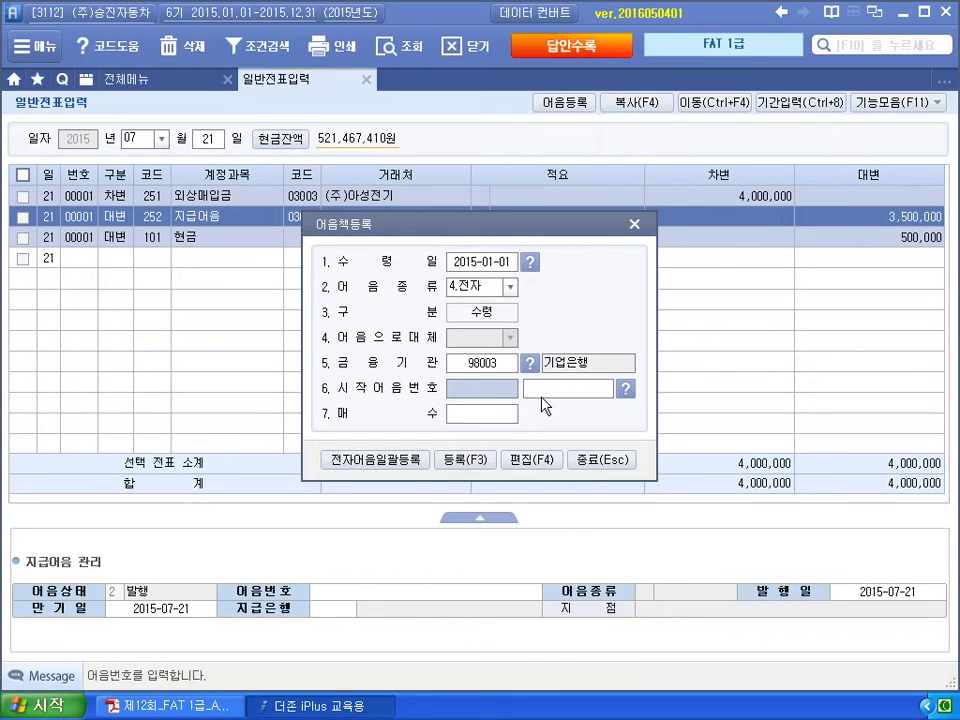
{"action": "type", "text": "자가"}
{"action": "key", "text": "Return"}
{"action": "type", "text": "12345678000"}
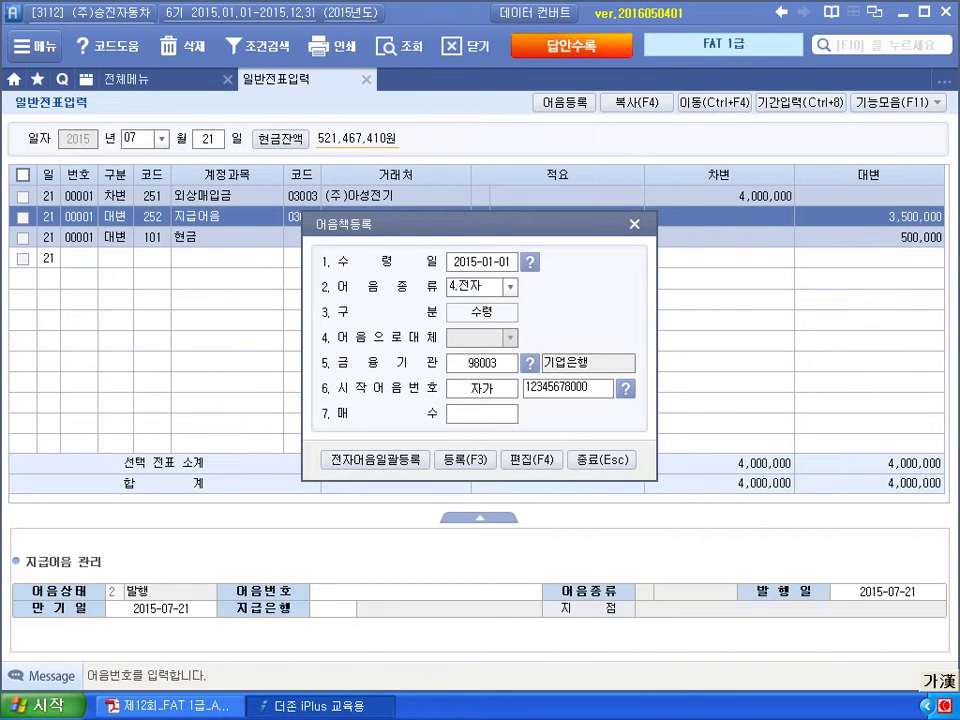
{"action": "key", "text": "BackSpace"}
{"action": "key", "text": "BackSpace"}
{"action": "key", "text": "BackSpace"}
{"action": "key", "text": "BackSpace"}
{"action": "key", "text": "BackSpace"}
{"action": "key", "text": "BackSpace"}
{"action": "key", "text": "BackSpace"}
{"action": "key", "text": "BackSpace"}
{"action": "key", "text": "BackSpace"}
{"action": "key", "text": "BackSpace"}
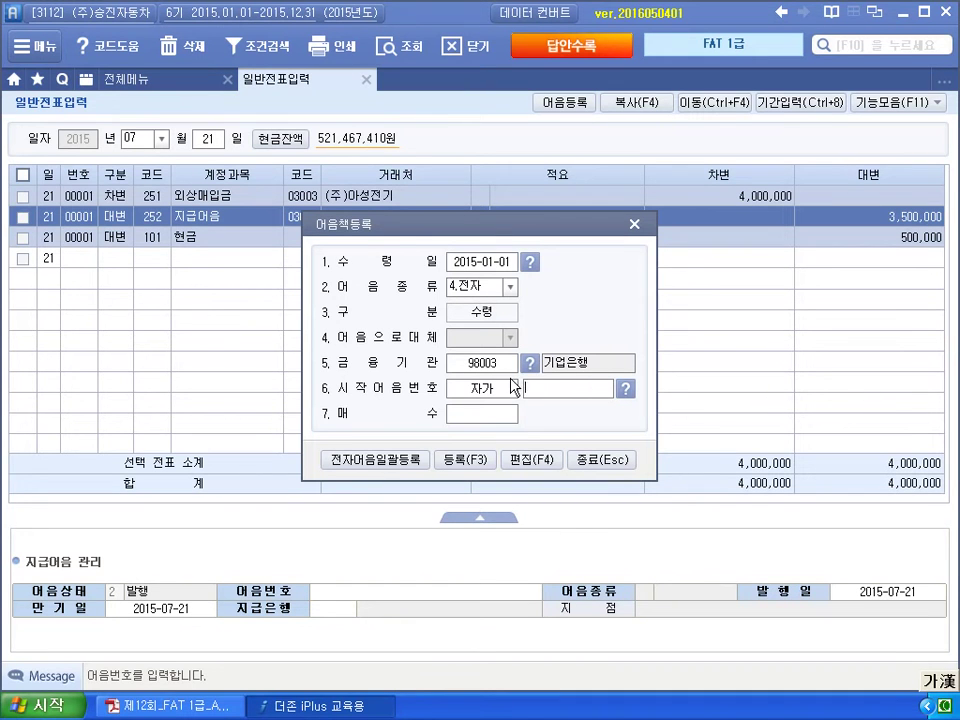
Try ordinary notes from 모두은행(당좌) with starting number 12345678.
{"action": "left_click", "coordinate": [510, 290]}
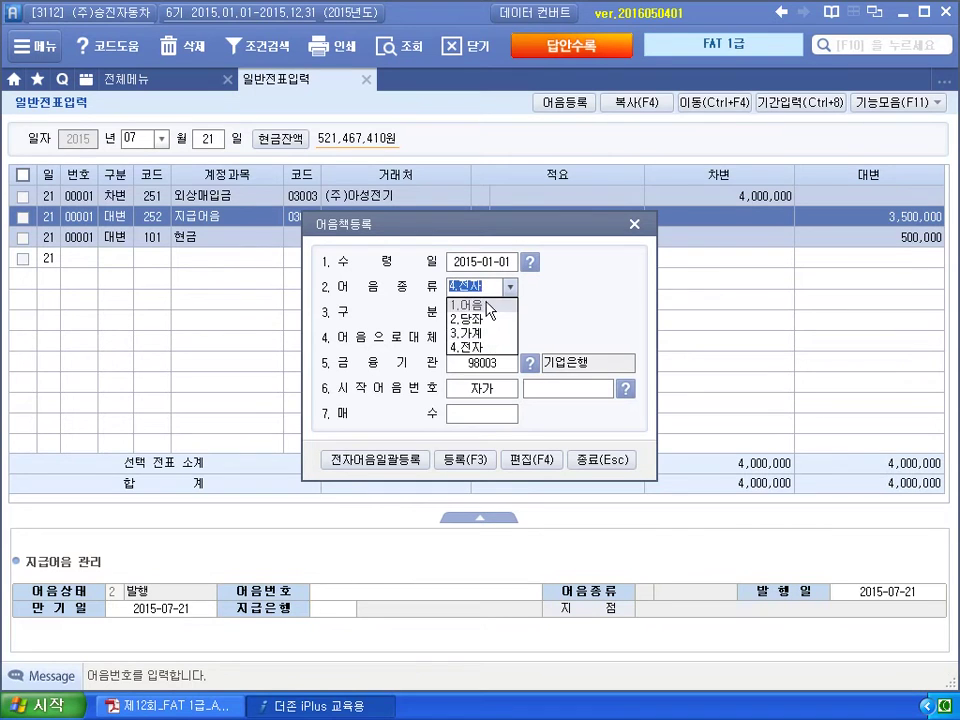
{"action": "left_click", "coordinate": [478, 304]}
{"action": "left_click", "coordinate": [530, 364]}
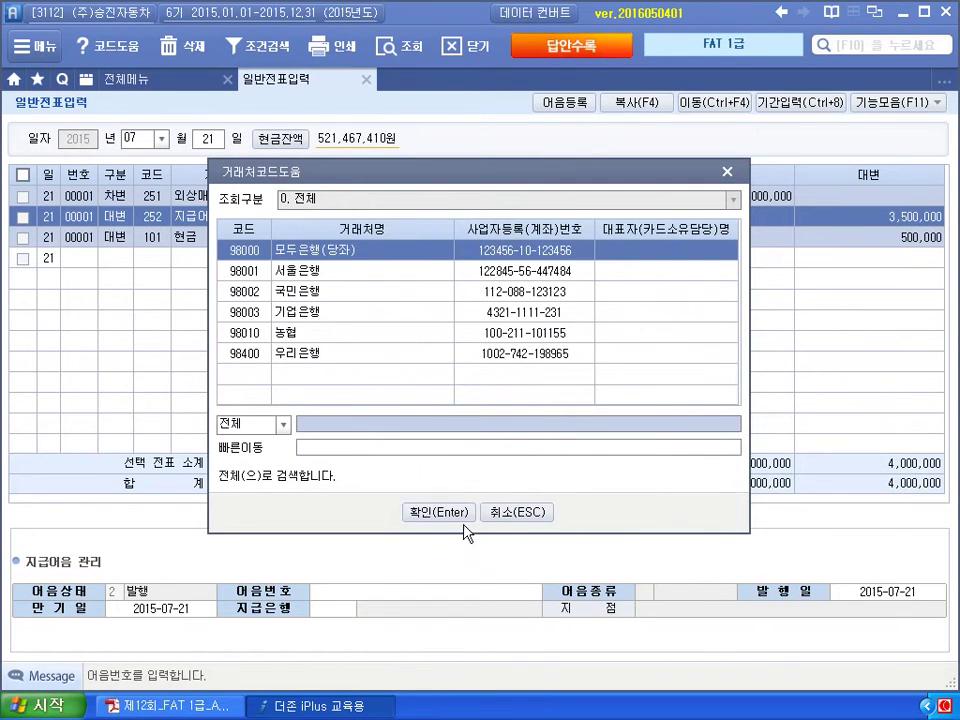
{"action": "left_click", "coordinate": [457, 506]}
{"action": "key", "text": "Return"}
{"action": "key", "text": "Return"}
{"action": "type", "text": "12345678"}
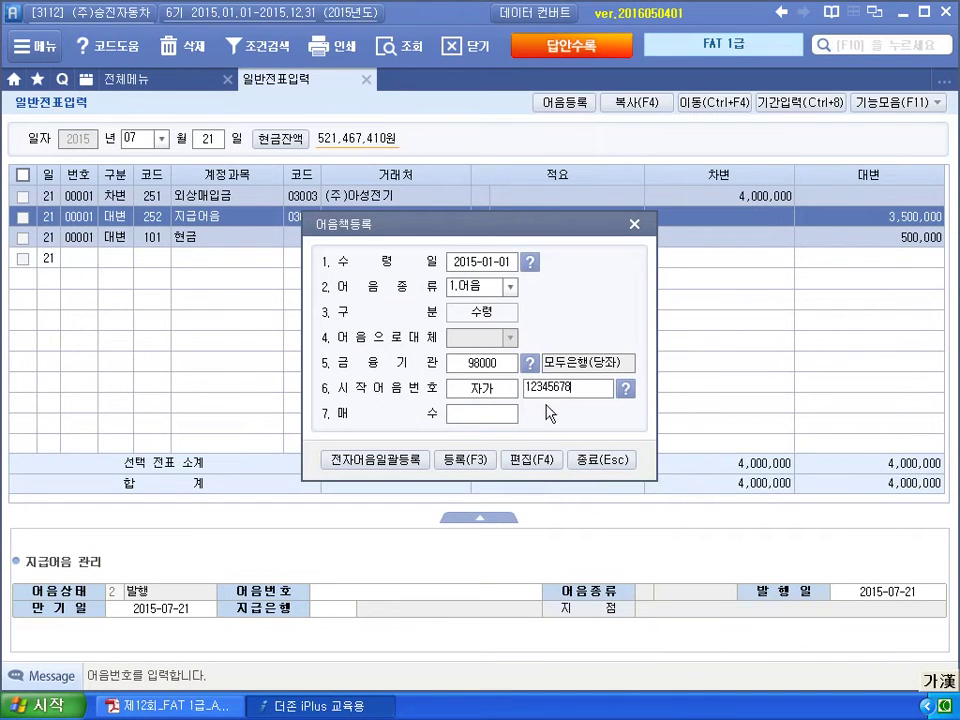
Switch the note type back to 4.전자 with issuing bank 기업은행 (98003).
{"action": "left_click", "coordinate": [510, 287]}
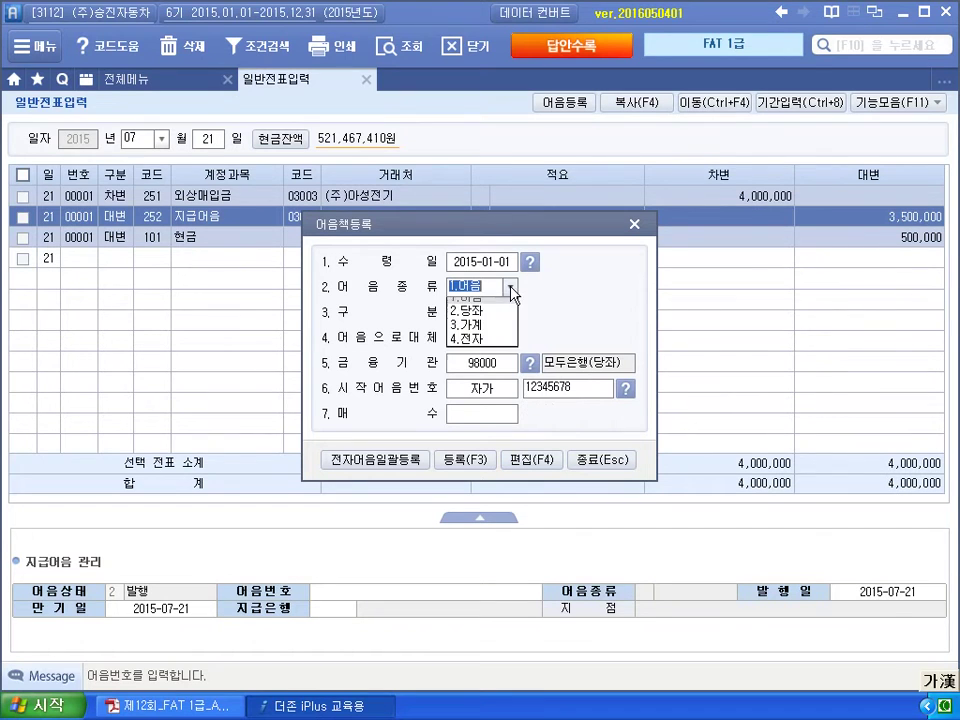
{"action": "left_click", "coordinate": [483, 339]}
{"action": "left_click", "coordinate": [529, 364]}
{"action": "left_click", "coordinate": [362, 314]}
{"action": "left_click", "coordinate": [411, 523]}
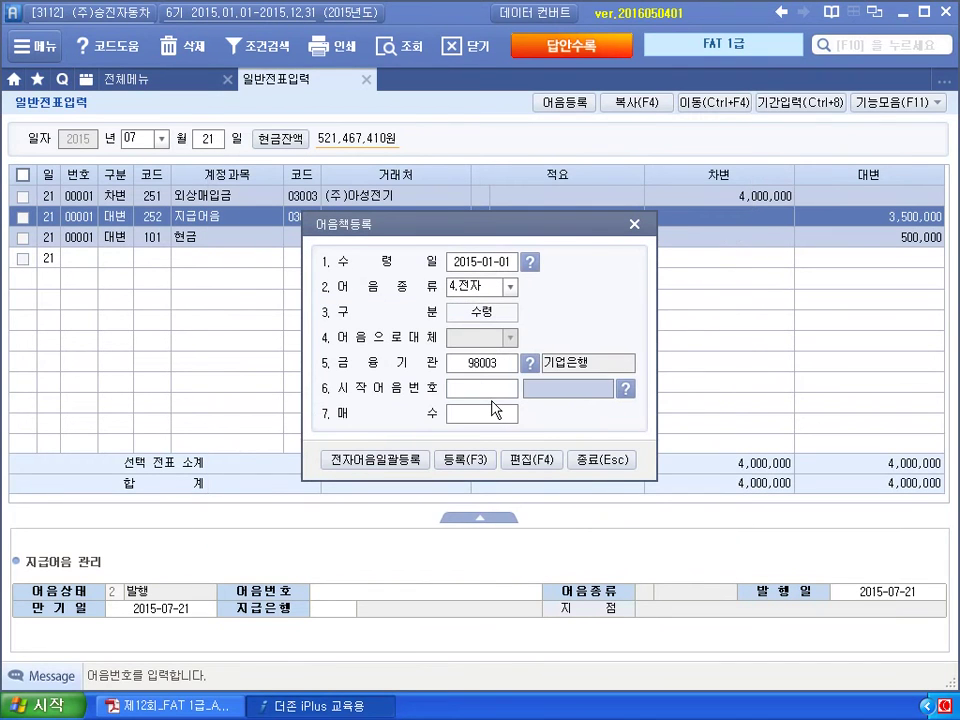
{"action": "left_click", "coordinate": [567, 388]}
{"action": "type", "text": "003201"}
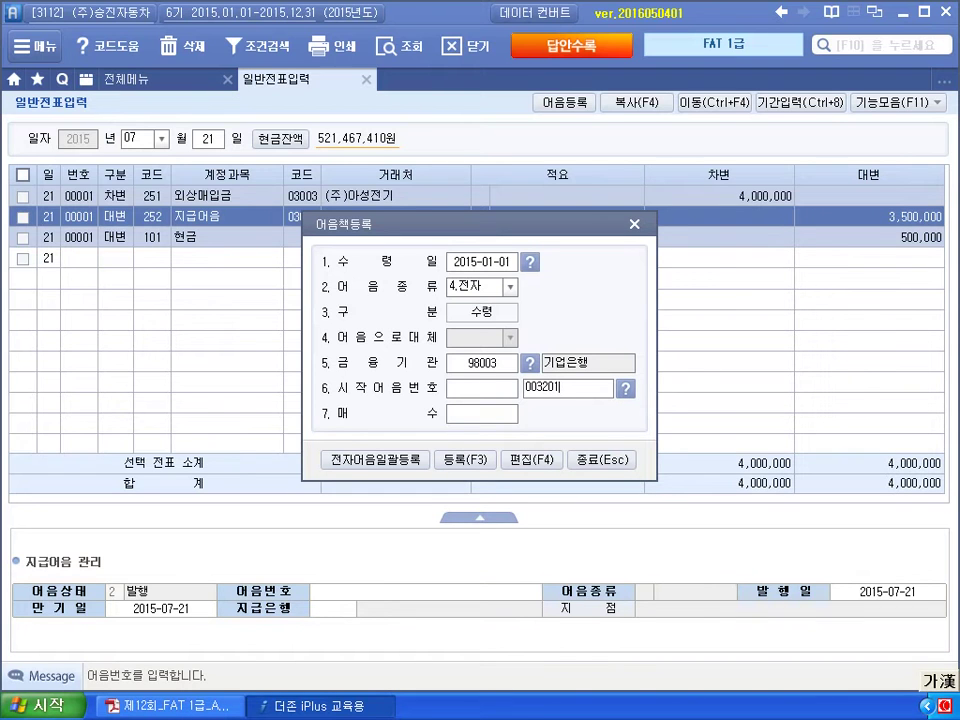
{"action": "type", "text": "50721223344552"}
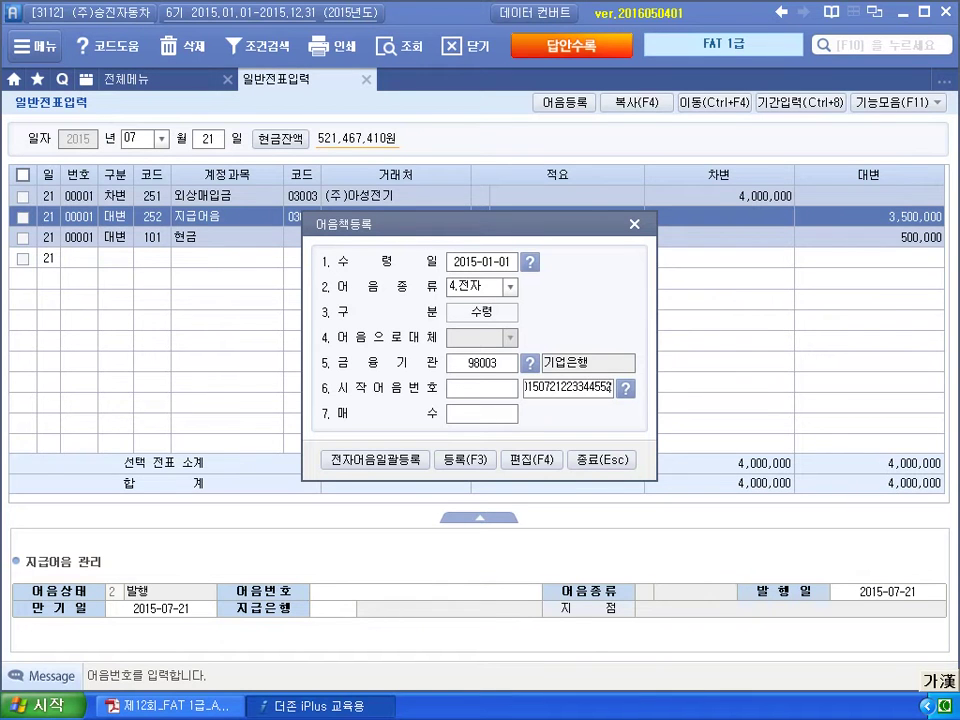
{"action": "left_click", "coordinate": [493, 409]}
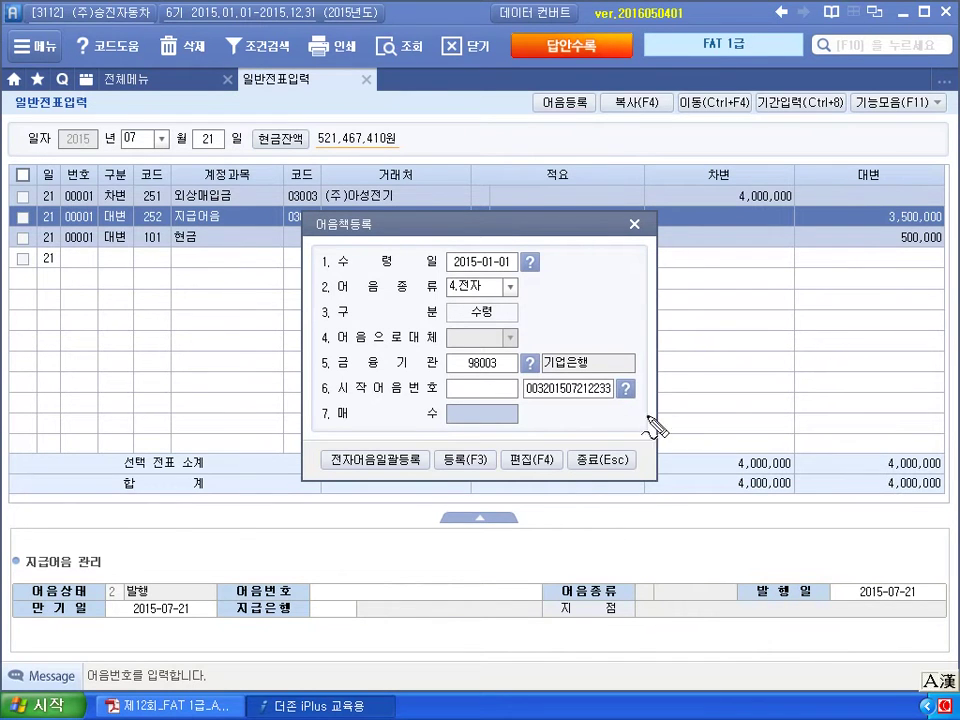
{"action": "mouse_move", "coordinate": [632, 427]}
{"action": "left_mouse_down"}
{"action": "mouse_move", "coordinate": [643, 606]}
{"action": "mouse_move", "coordinate": [666, 514]}
{"action": "mouse_move", "coordinate": [652, 612]}
{"action": "mouse_move", "coordinate": [640, 627]}
{"action": "left_mouse_up"}
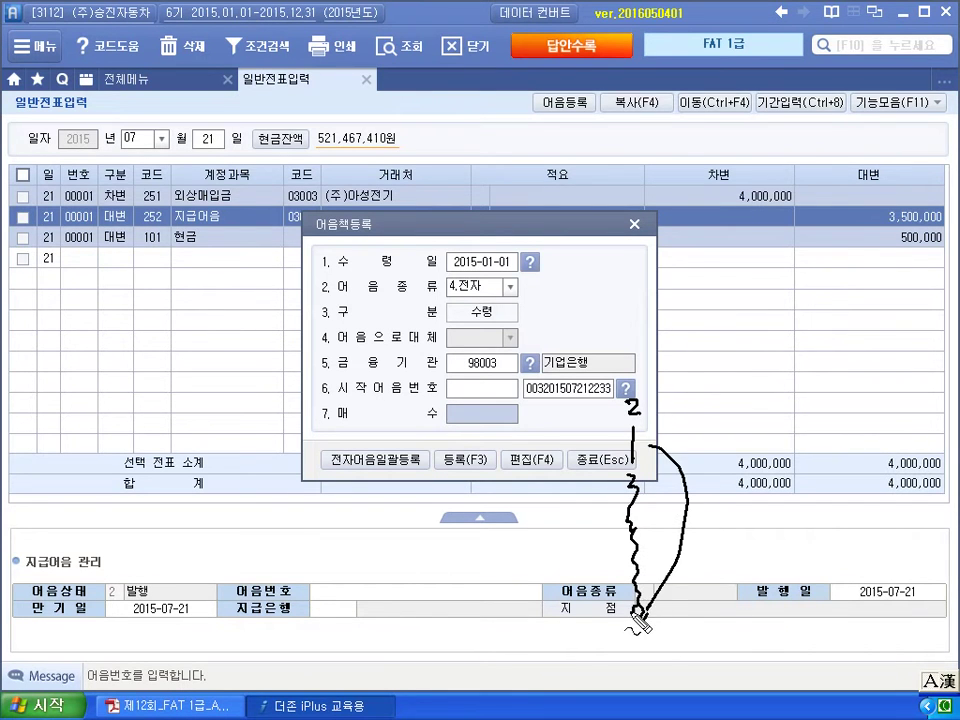
{"action": "right_click", "coordinate": [640, 625]}
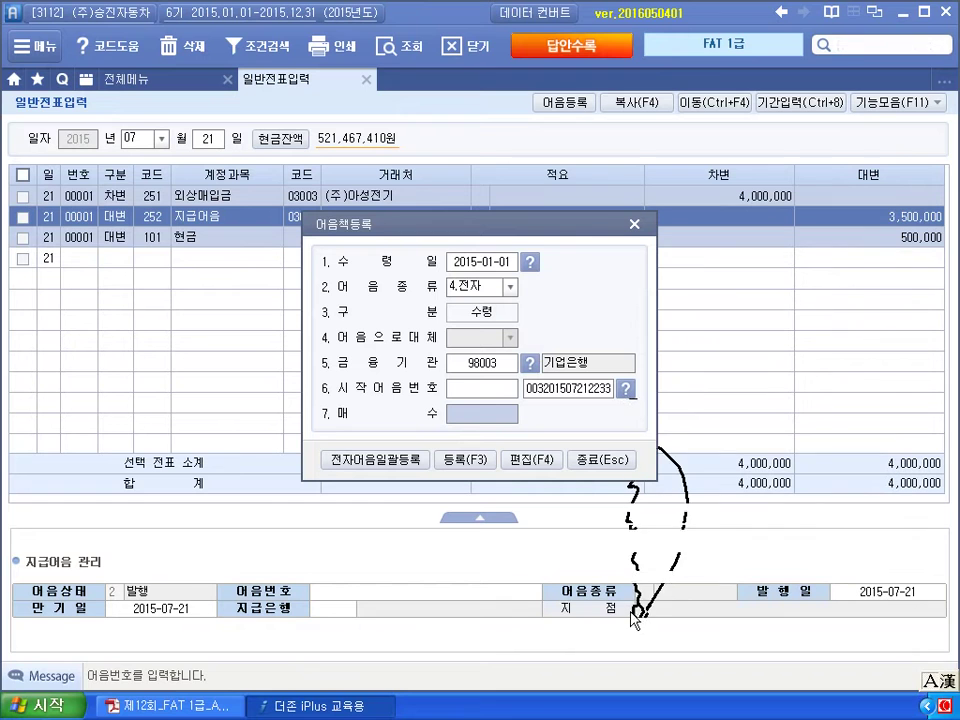
Enter the number of notes (매수), register the note book and answer 예.
{"action": "left_click", "coordinate": [481, 420]}
{"action": "type", "text": "3"}
{"action": "key", "text": "Return"}
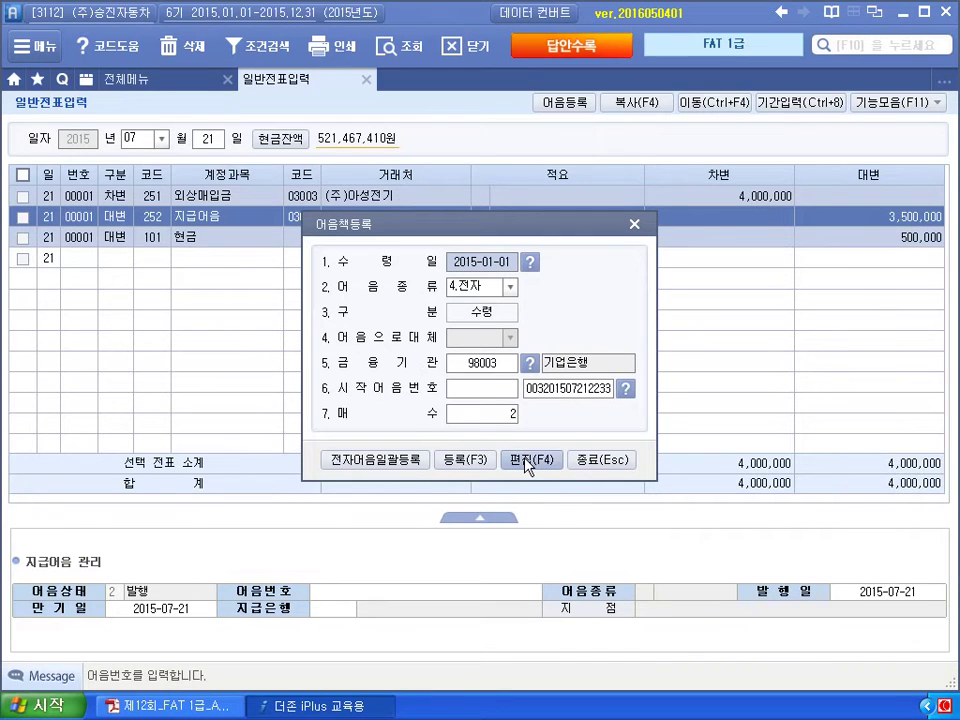
{"action": "left_click", "coordinate": [438, 466]}
{"action": "left_click", "coordinate": [439, 398]}
{"action": "key", "text": "Escape"}
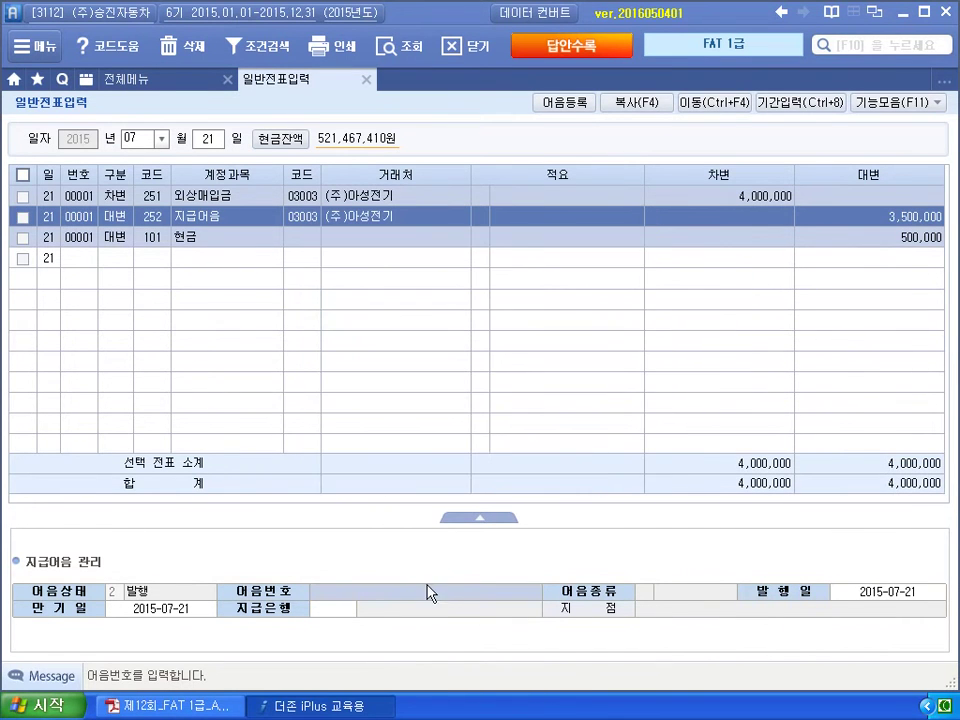
Attach 기업은행 note …552 to the 지급어음 line with maturity date 2015-11-21.
{"action": "key", "text": "F2"}
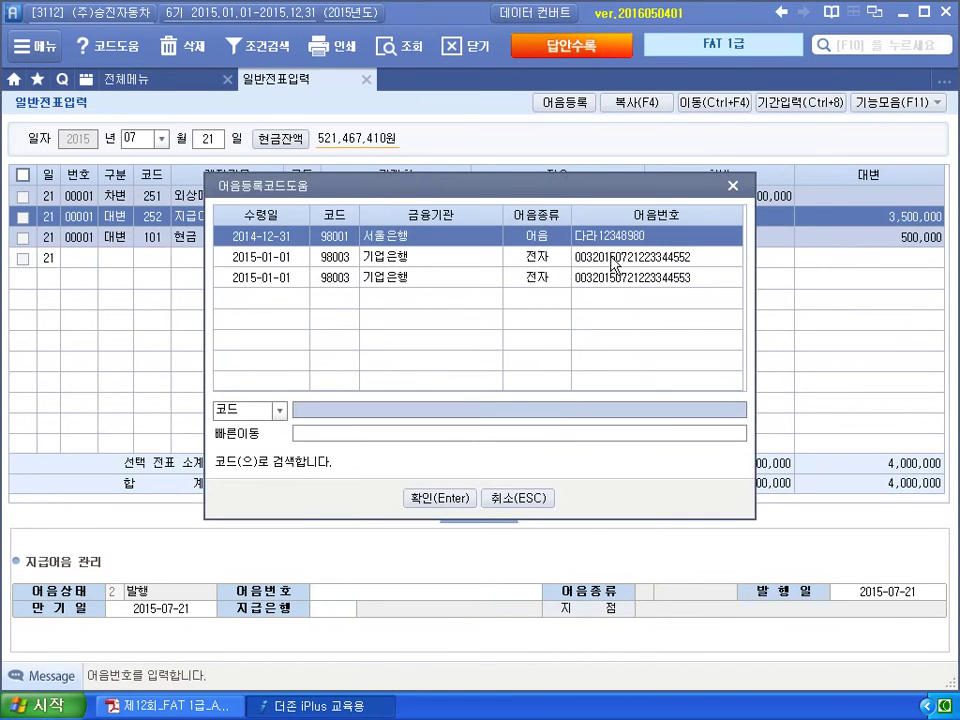
{"action": "left_click", "coordinate": [615, 278]}
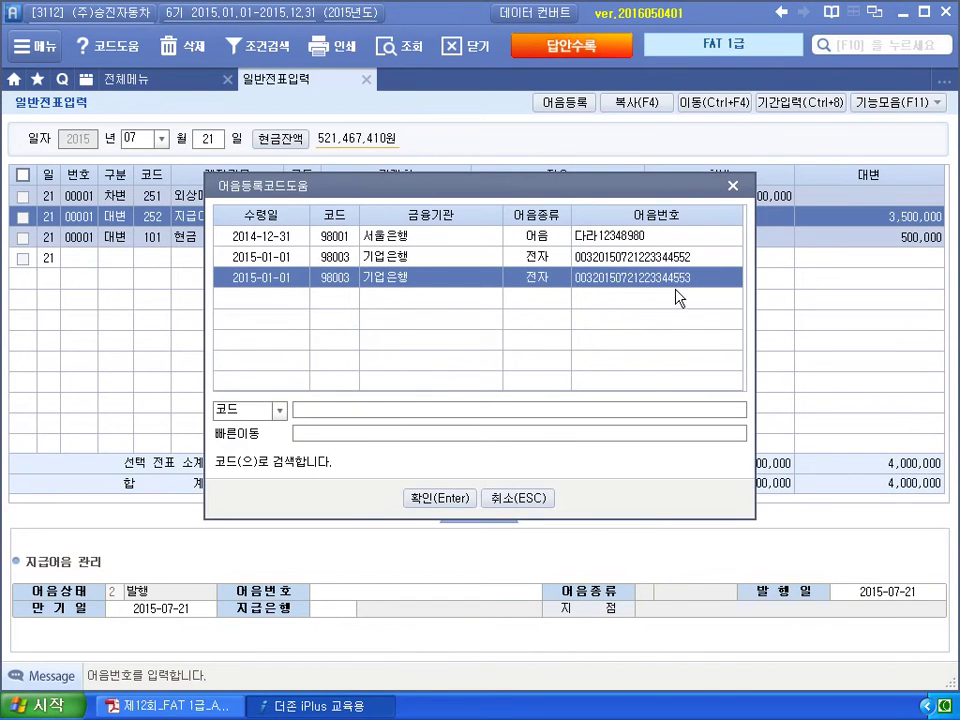
{"action": "left_click", "coordinate": [446, 262]}
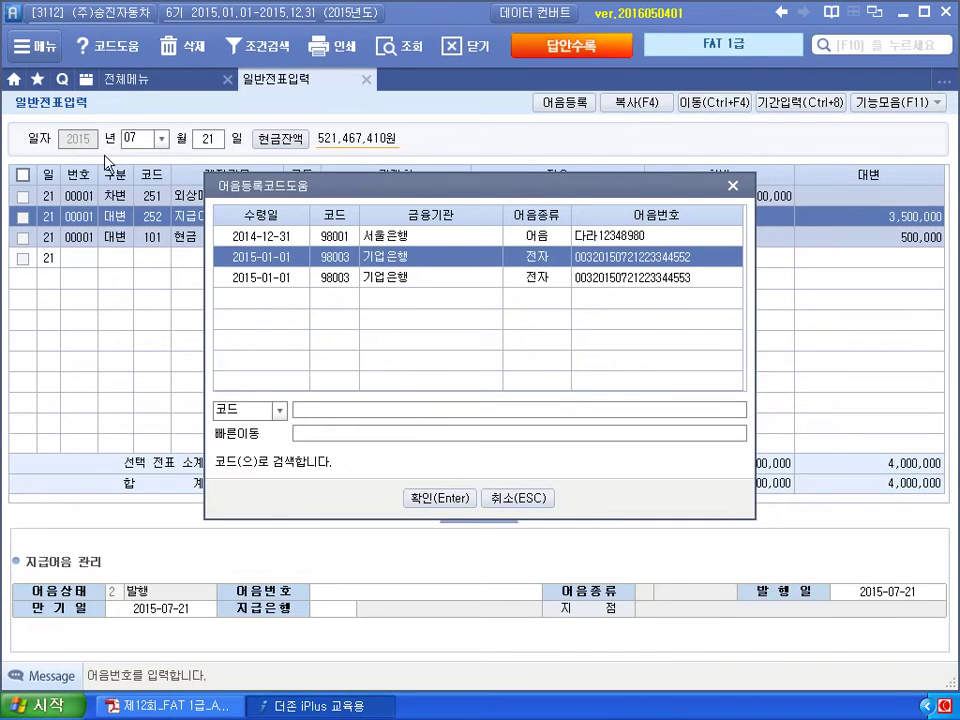
{"action": "left_click", "coordinate": [440, 498]}
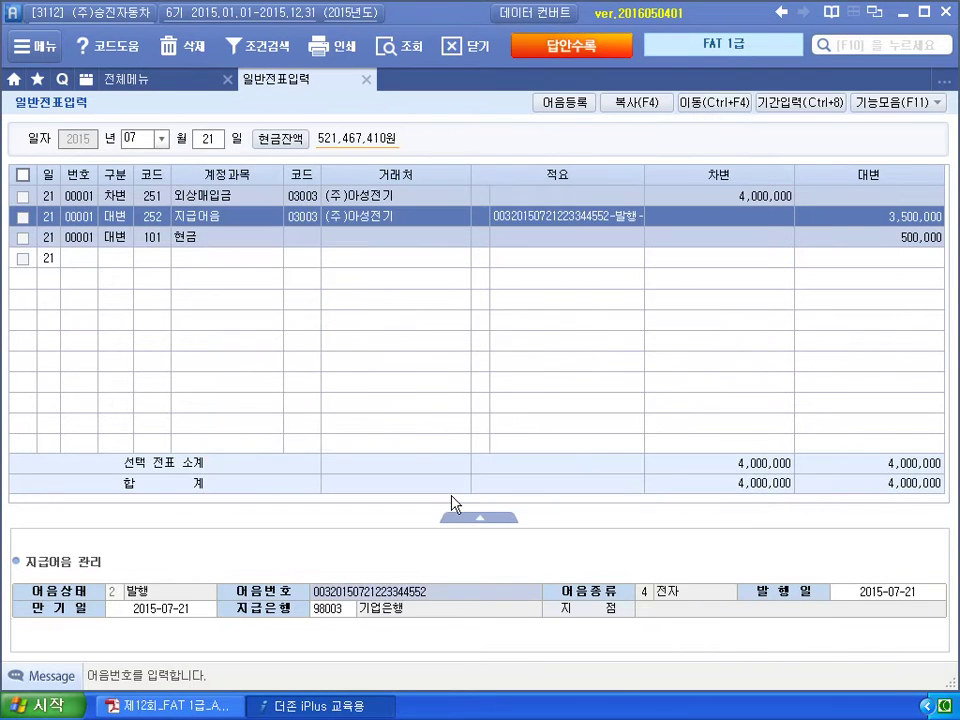
{"action": "key", "text": "Return"}
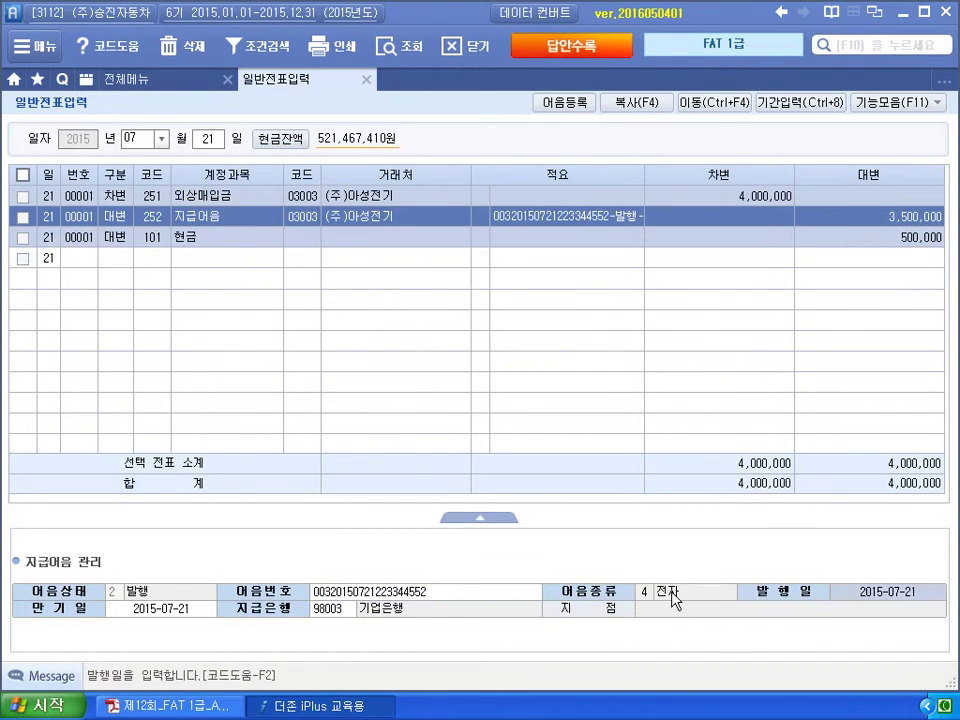
{"action": "key", "text": "Return"}
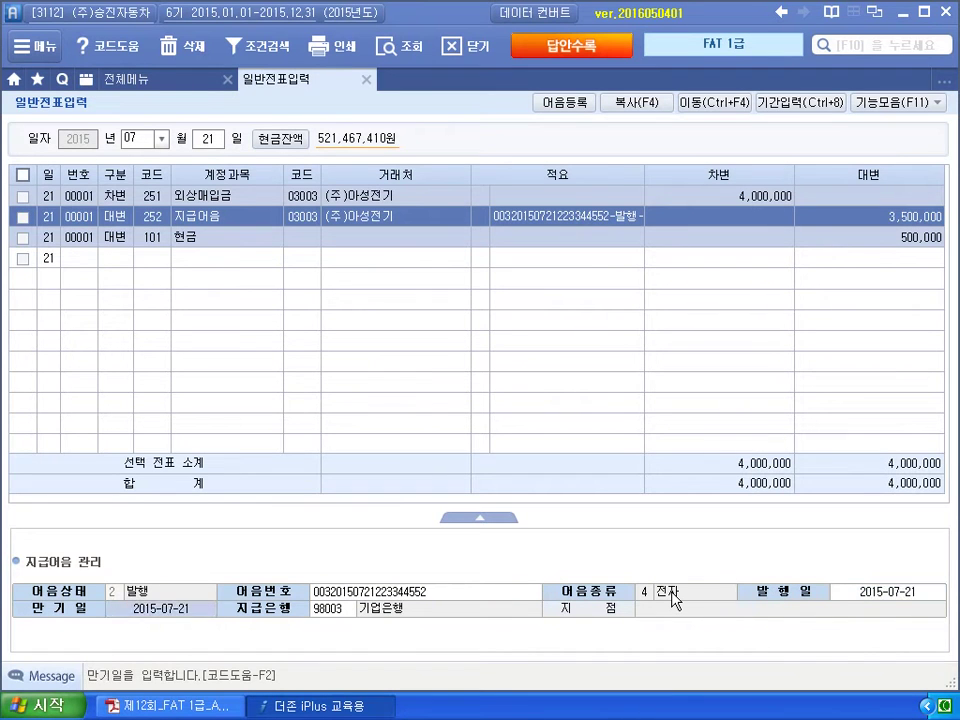
{"action": "type", "text": "2015-11-21"}
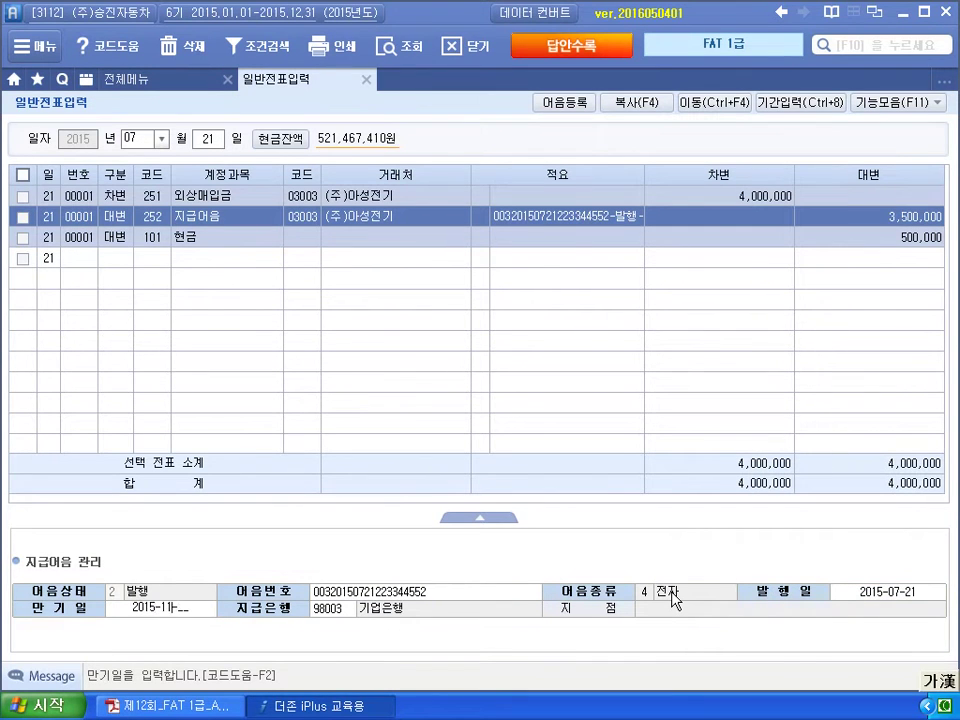
{"action": "key", "text": "Return"}
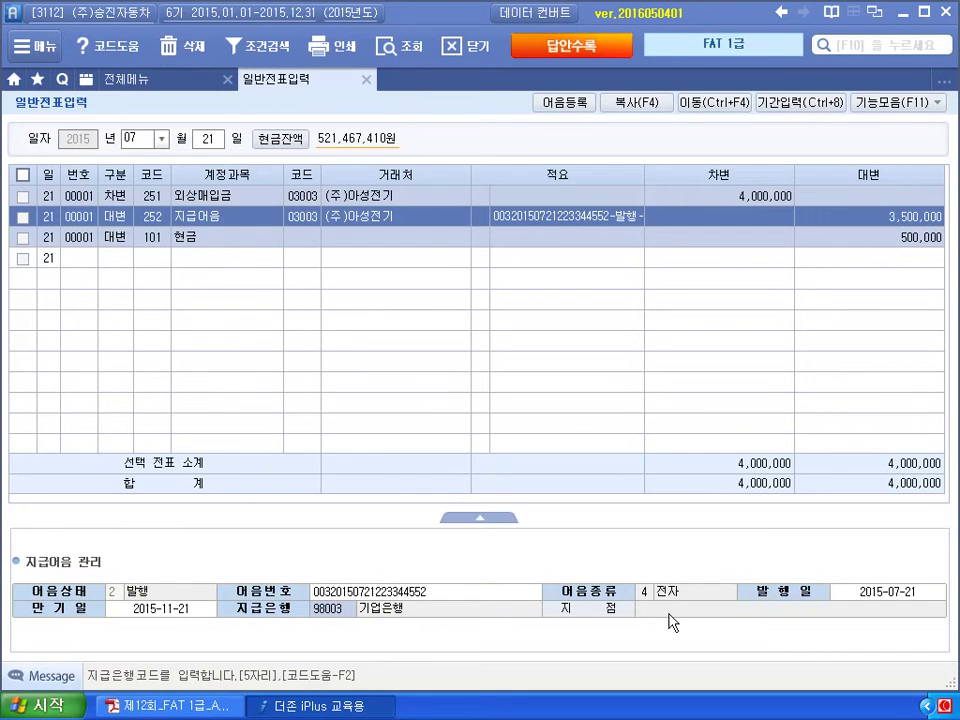
{"action": "key", "text": "Return"}
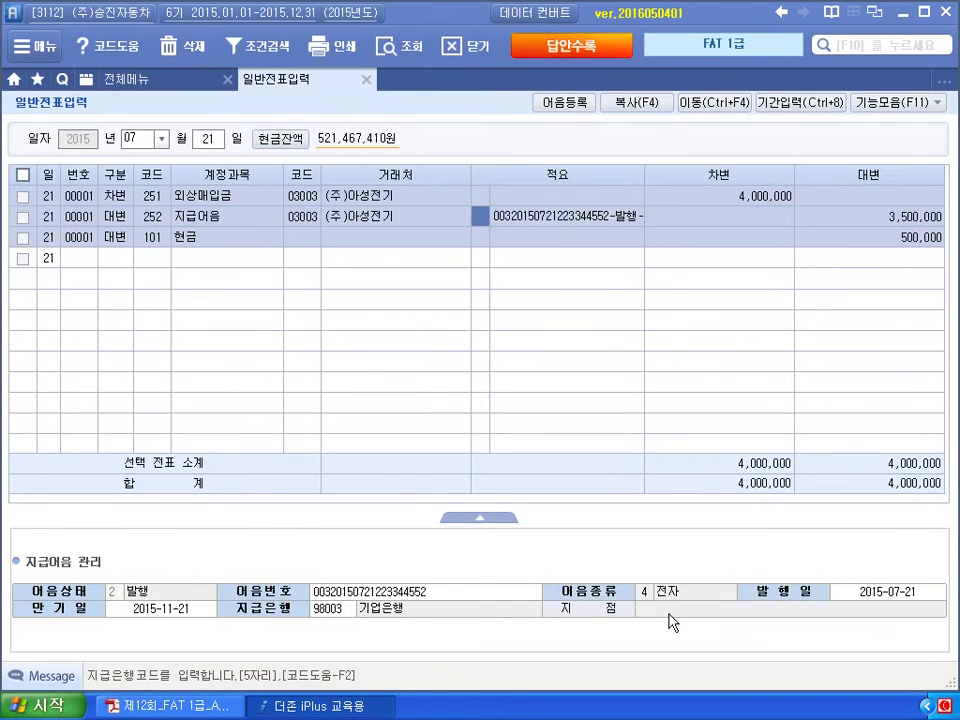
{"action": "key", "text": "Down"}
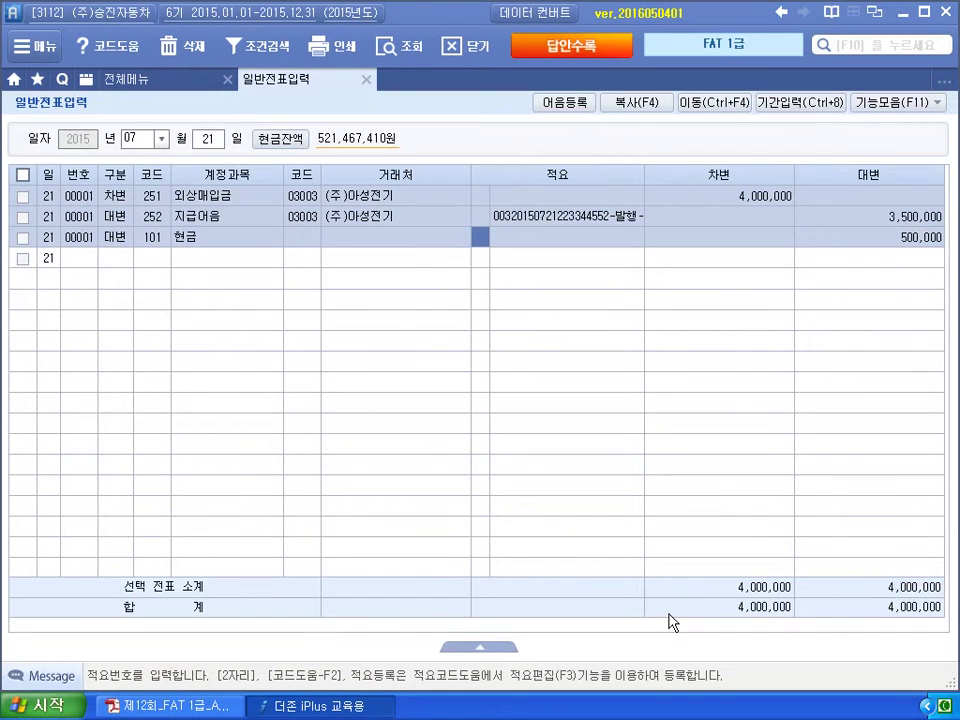
In 어음책등록, set receipt date 2015-01-01, type 4.전자 and bank 기업은행 (98003).
{"action": "left_click", "coordinate": [569, 104]}
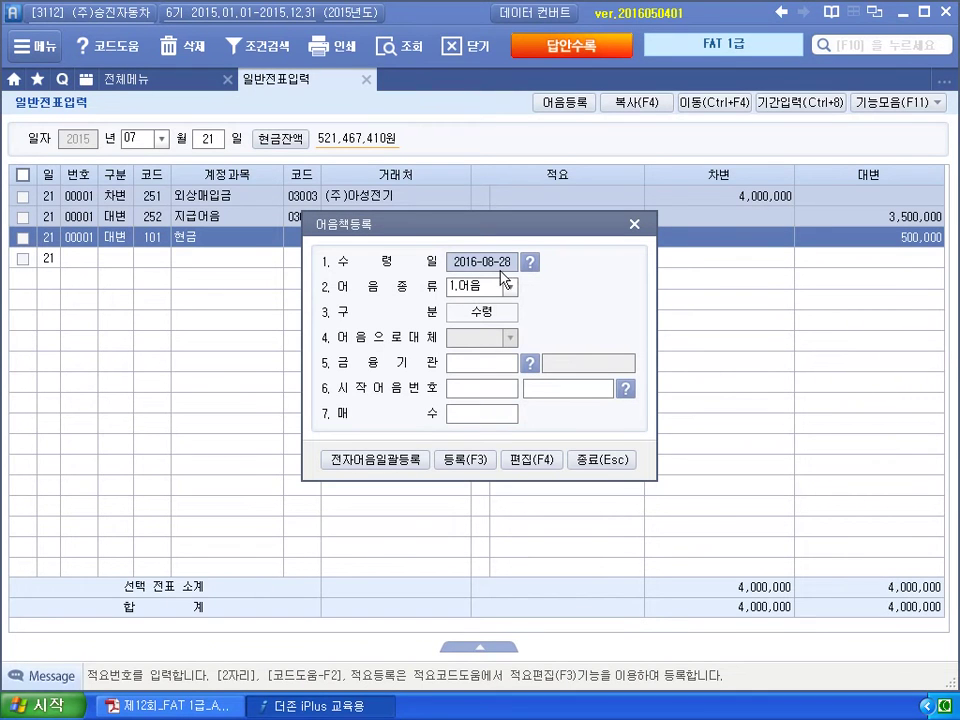
{"action": "type", "text": "2015-01-01"}
{"action": "key", "text": "Return"}
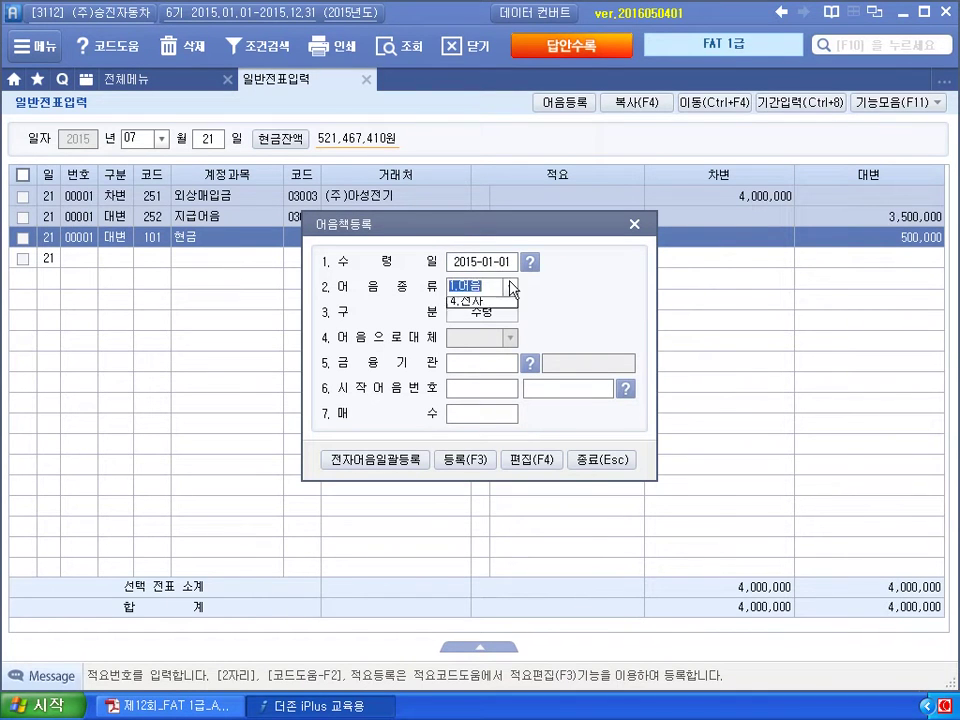
{"action": "left_click", "coordinate": [512, 288]}
{"action": "left_click", "coordinate": [481, 346]}
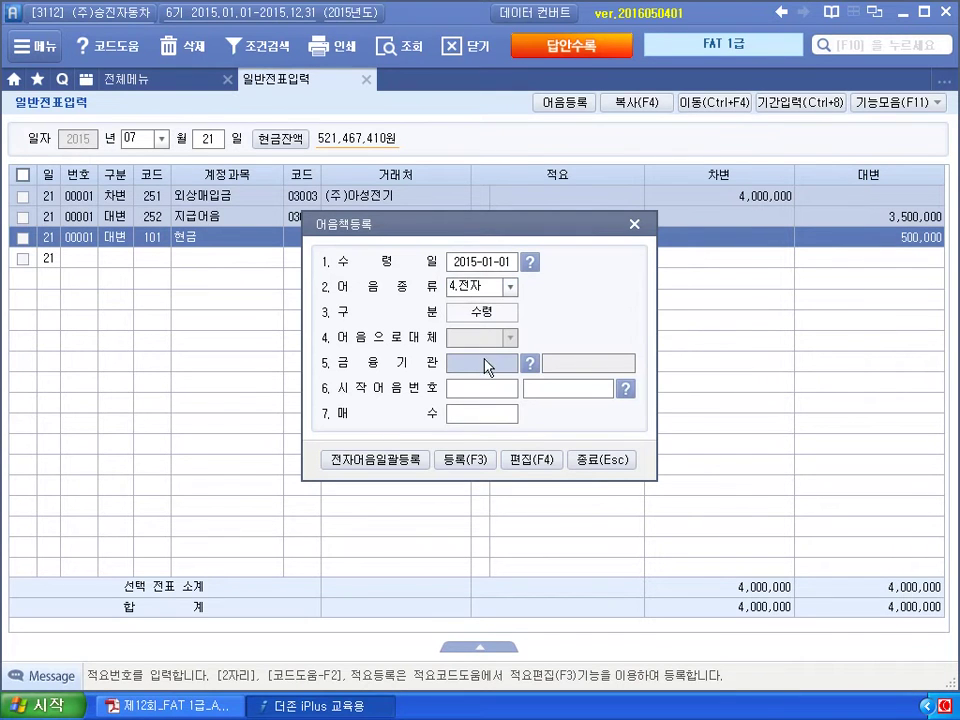
{"action": "left_click", "coordinate": [530, 365]}
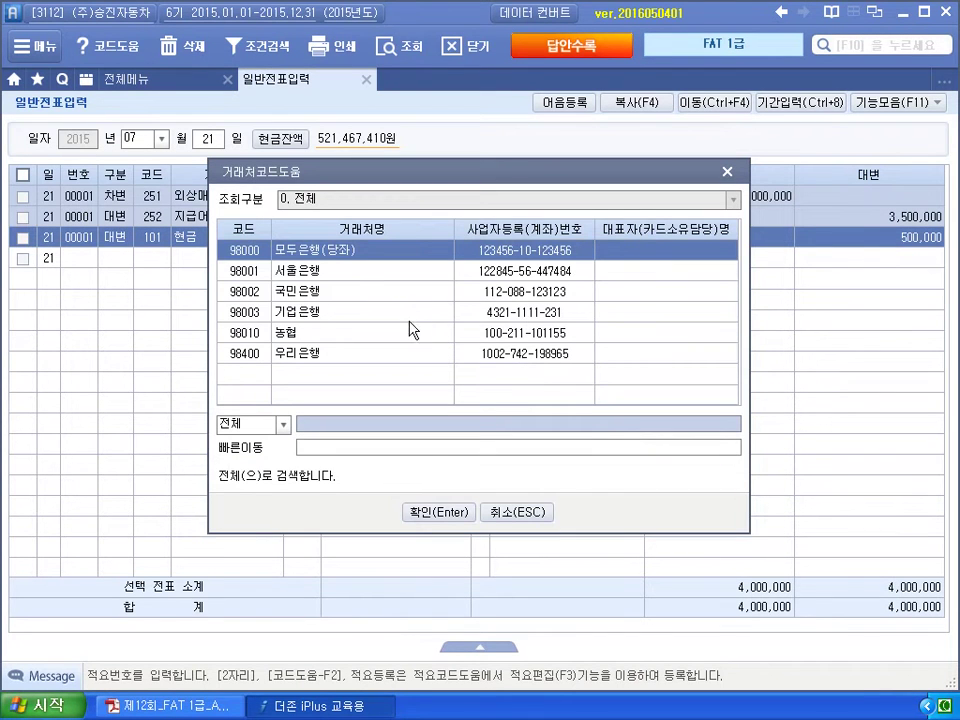
{"action": "key", "text": "Down"}
{"action": "key", "text": "Down"}
{"action": "key", "text": "Down"}
{"action": "left_click", "coordinate": [437, 512]}
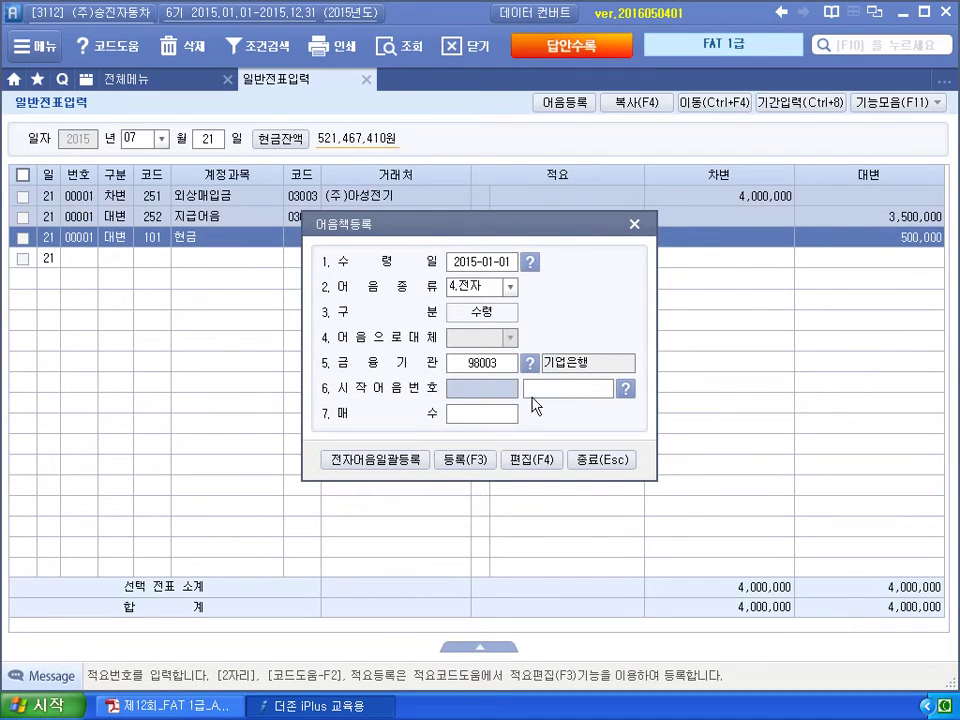
Delete the registered 2015-01-01 기업은행 note book and close registration.
{"action": "left_click", "coordinate": [521, 462]}
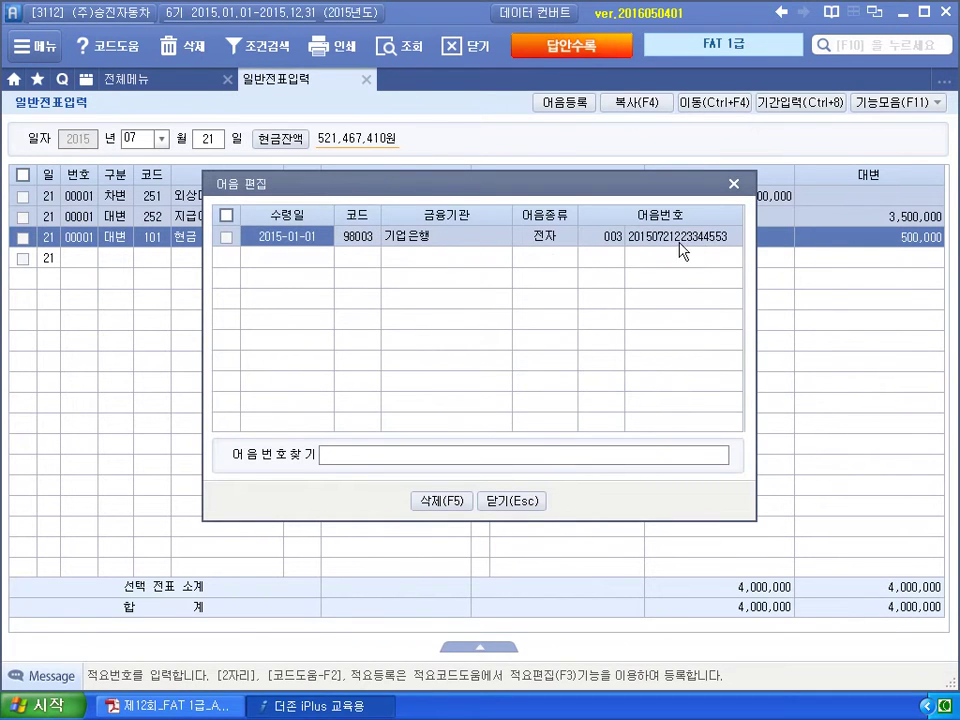
{"action": "left_click", "coordinate": [226, 237]}
{"action": "left_click", "coordinate": [441, 500]}
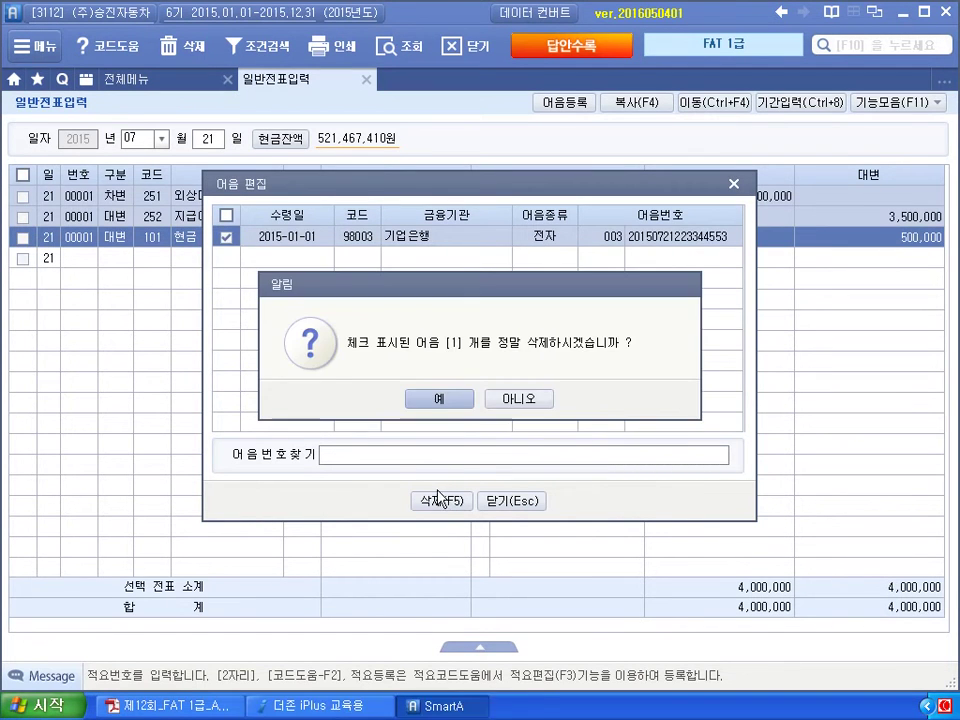
{"action": "left_click", "coordinate": [441, 399]}
{"action": "left_click", "coordinate": [505, 502]}
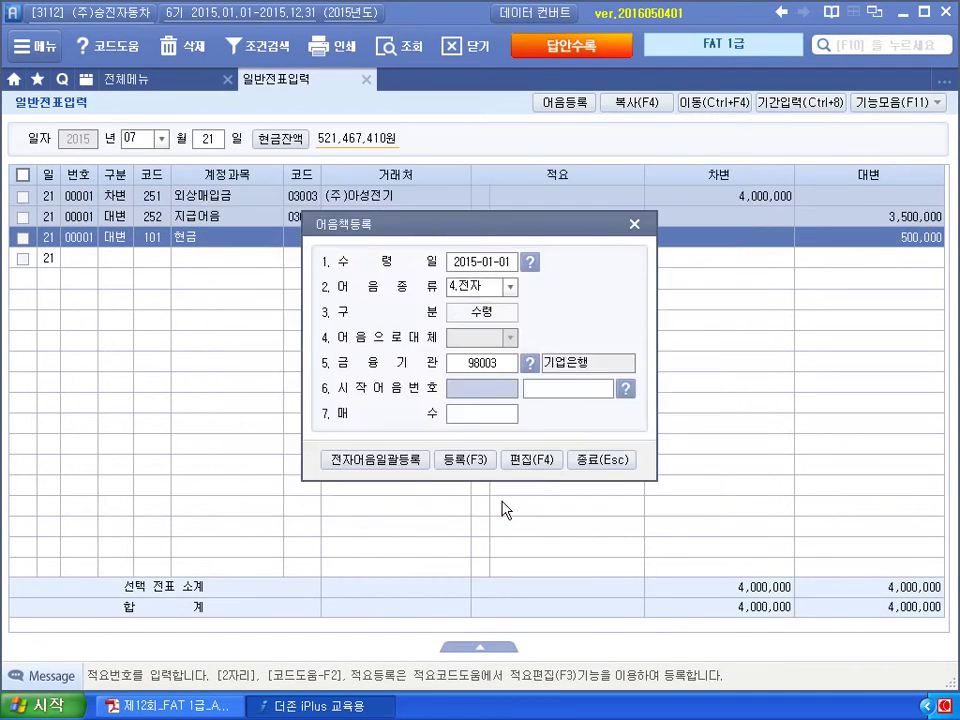
{"action": "left_click", "coordinate": [594, 464]}
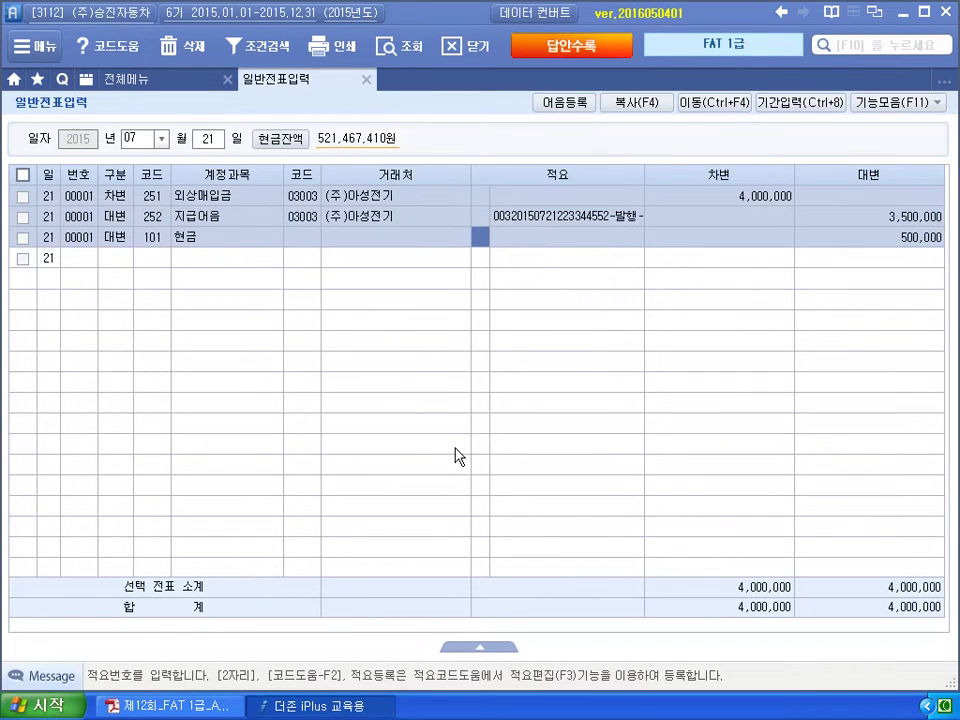
Read problem ④'s 900,000 bad-debt write-off in the exam PDF, then return to 더존 iPlus.
{"action": "left_click", "coordinate": [225, 705]}
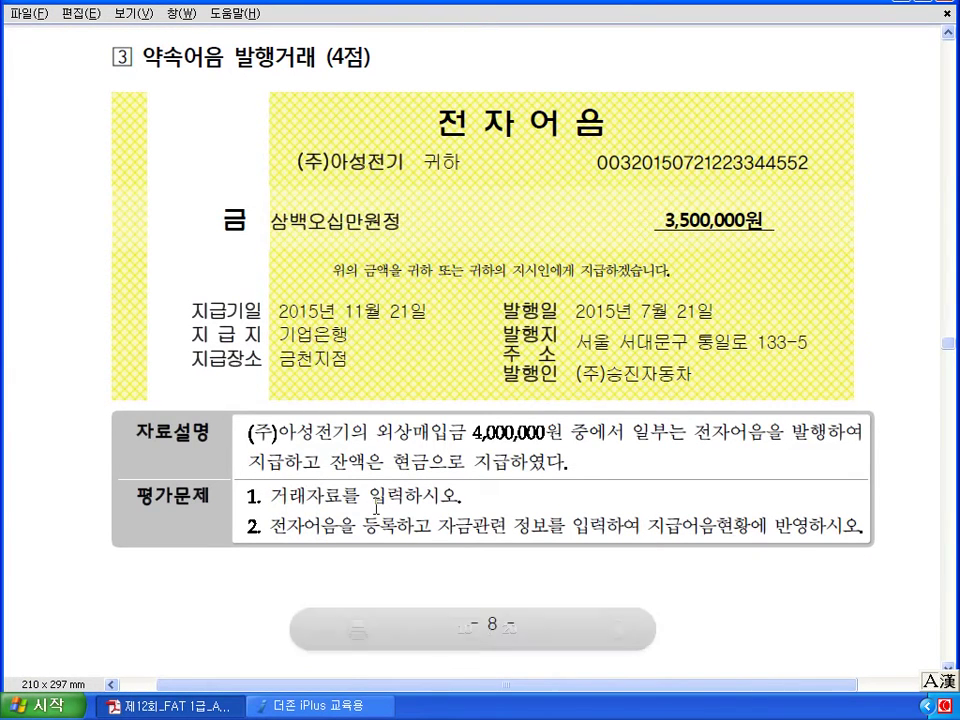
{"action": "left_click", "coordinate": [328, 710]}
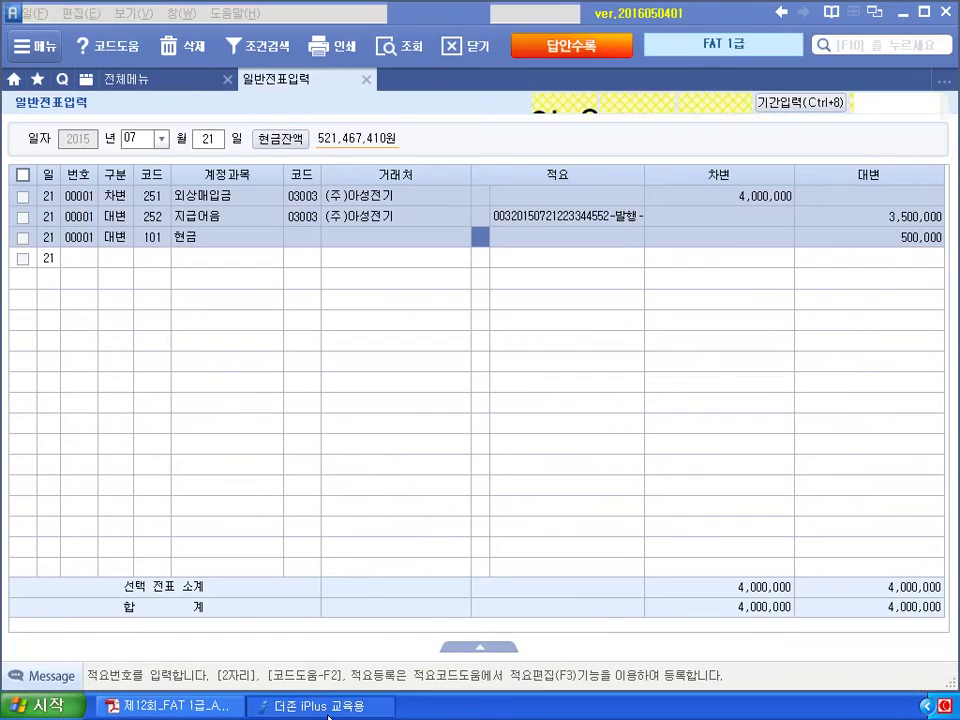
{"action": "left_click", "coordinate": [200, 706]}
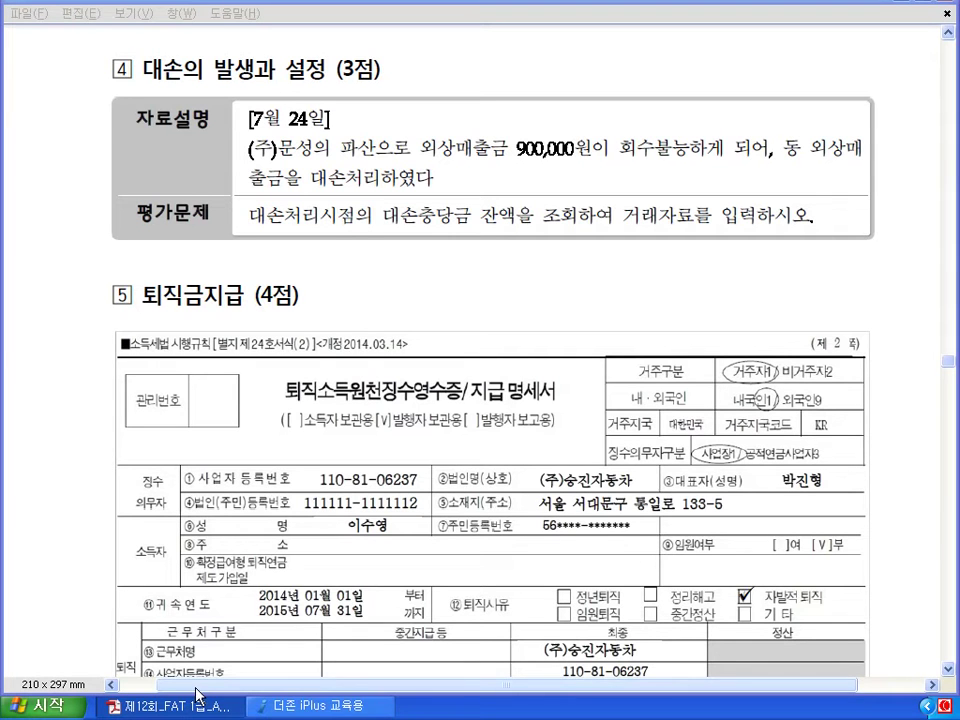
{"action": "left_click", "coordinate": [284, 713]}
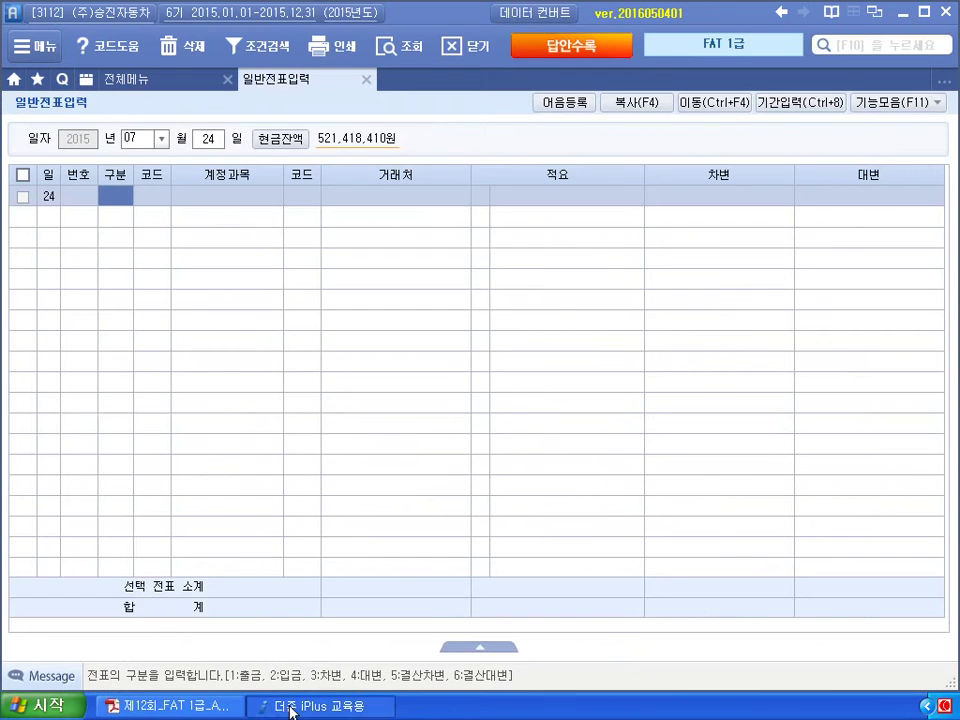
Load 합계잔액시산표 through 07-24 and check the 500,000 대손충당금 balance.
{"action": "left_click", "coordinate": [178, 84]}
{"action": "left_click", "coordinate": [787, 186]}
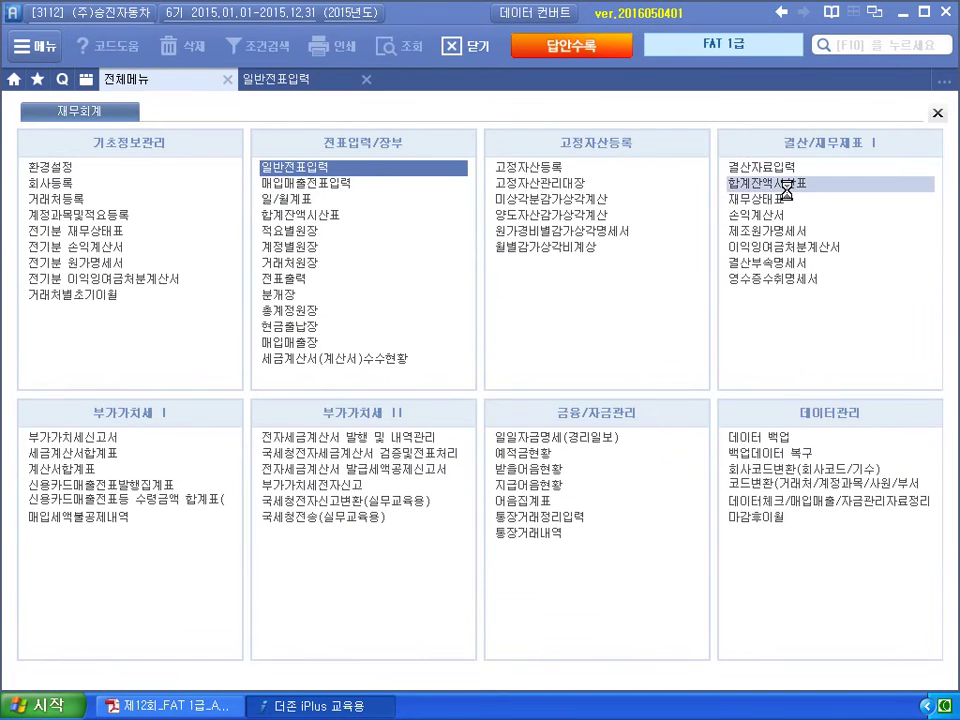
{"action": "type", "text": "7"}
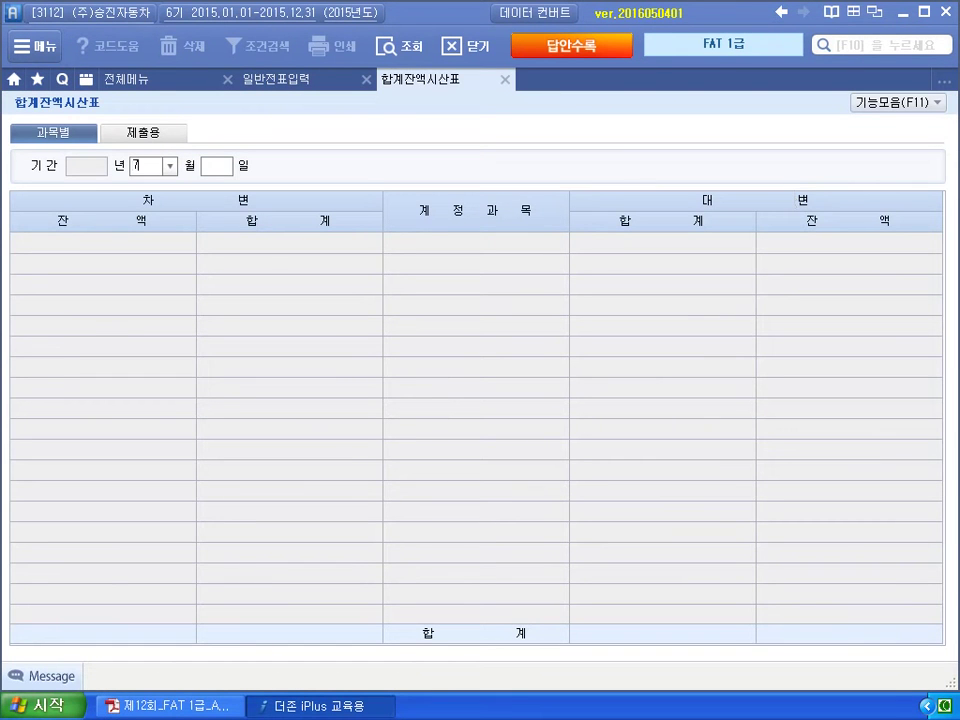
{"action": "key", "text": "Return"}
{"action": "type", "text": "24"}
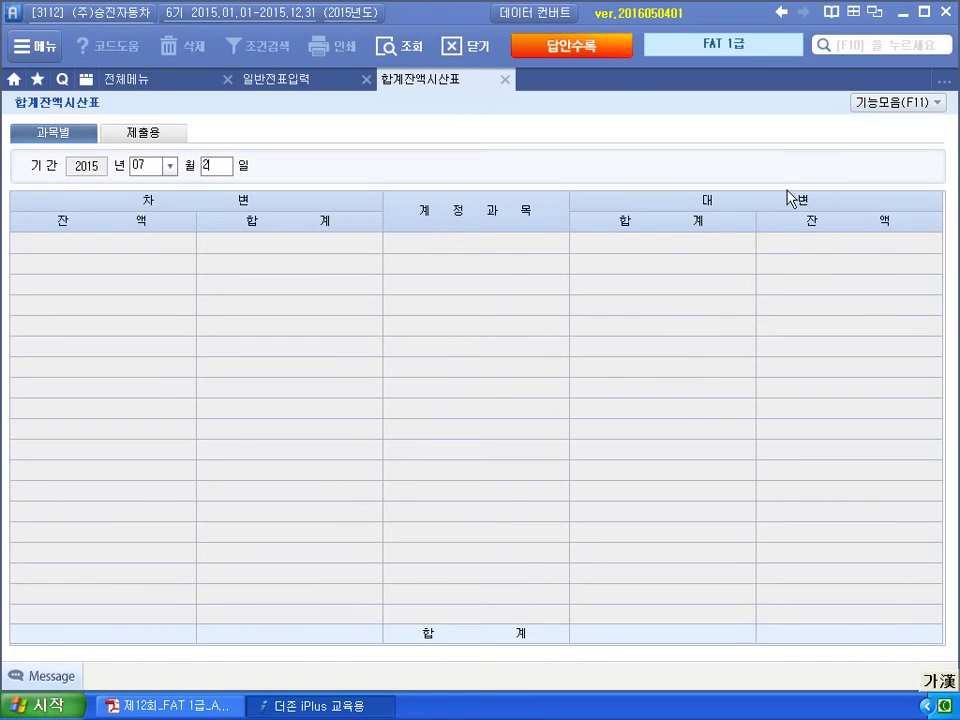
{"action": "key", "text": "Return"}
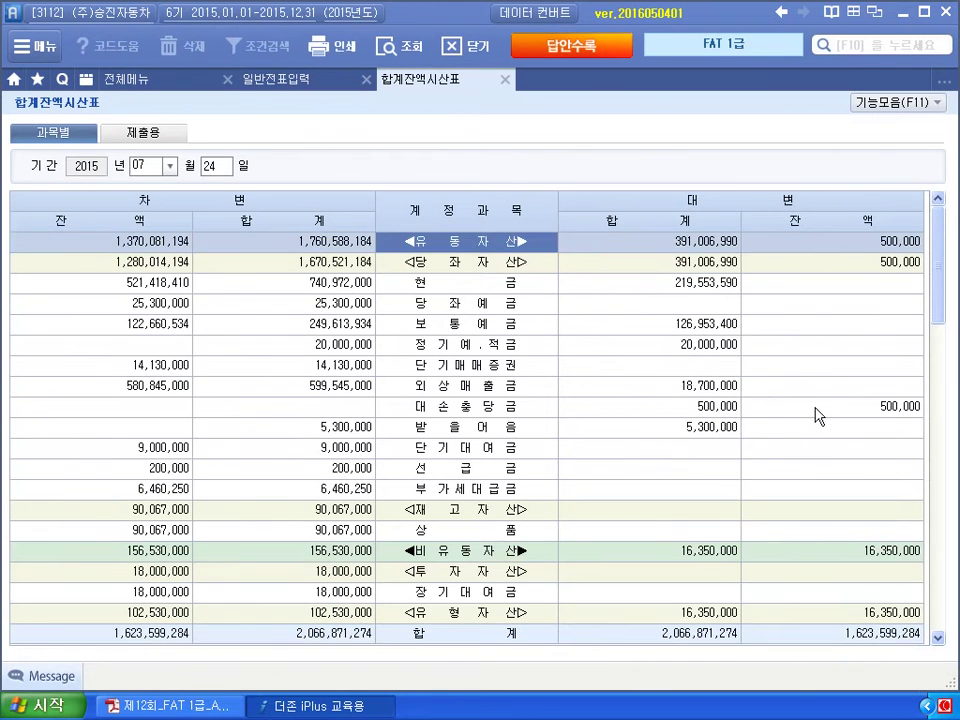
{"action": "left_click", "coordinate": [849, 410]}
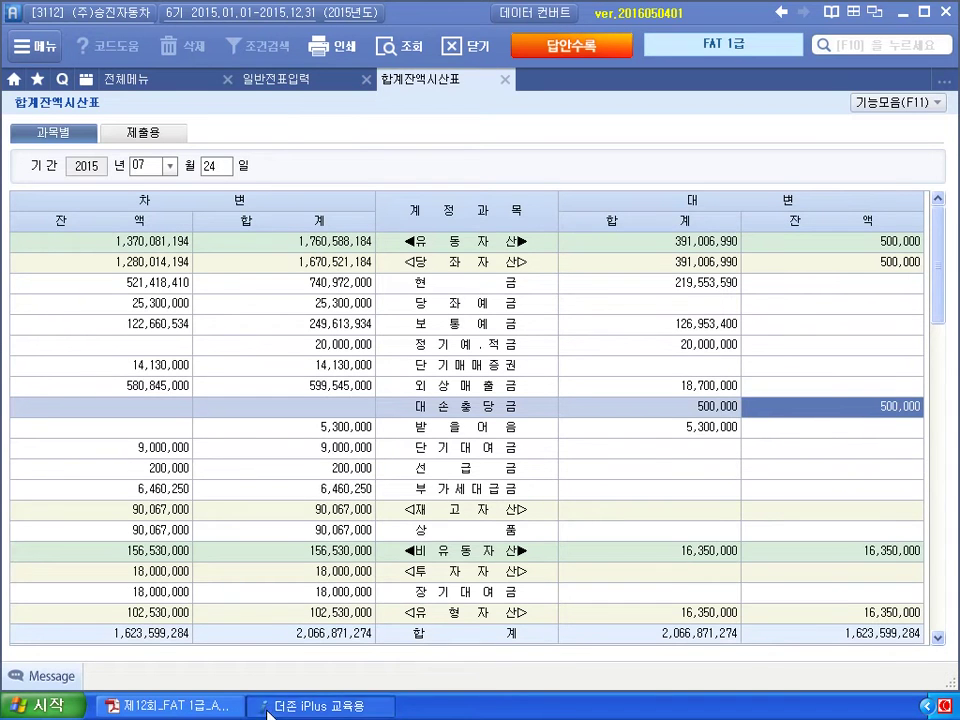
Start a July 24 general journal line with account 108 외상매출금.
{"action": "left_click", "coordinate": [291, 84]}
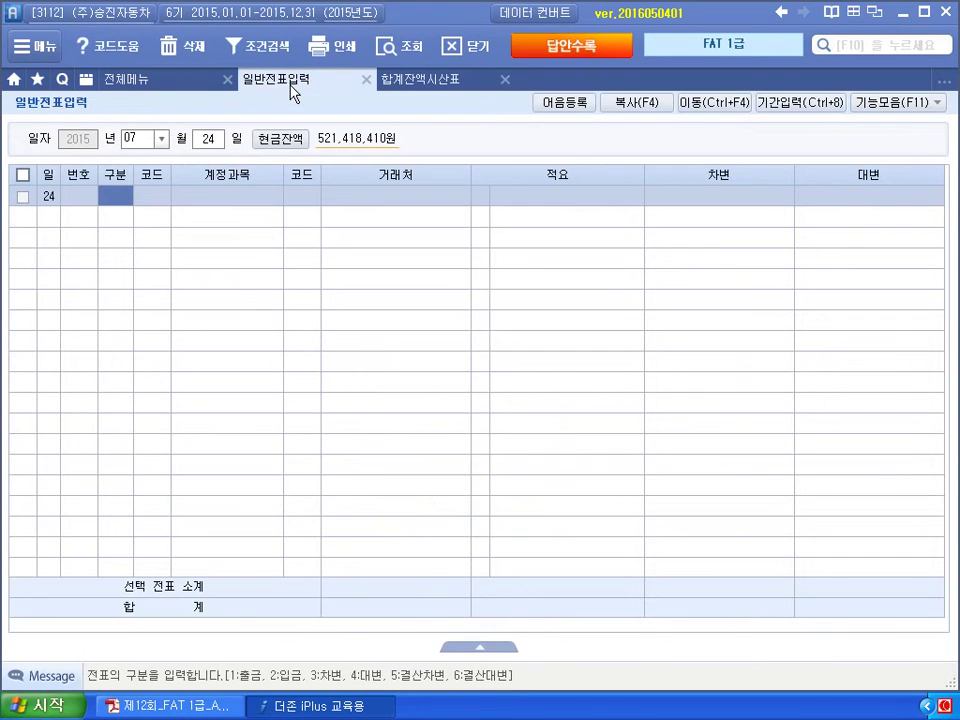
{"action": "type", "text": "4"}
{"action": "key", "text": "Return"}
{"action": "type", "text": "108"}
{"action": "key", "text": "Return"}
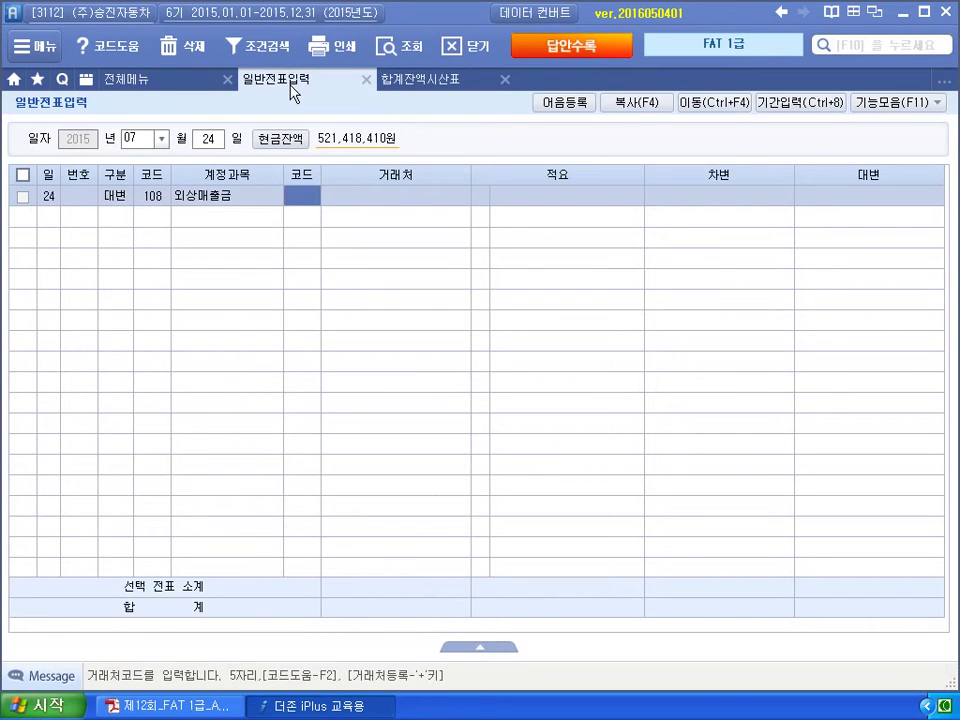
Set customer 05115 (주)문성 and credit 900,000 on the 외상매출금 line.
{"action": "type", "text": "우진ㅇ"}
{"action": "key", "text": "Return"}
{"action": "key", "text": "Left"}
{"action": "type", "text": "5115"}
{"action": "key", "text": "Return"}
{"action": "key", "text": "Return"}
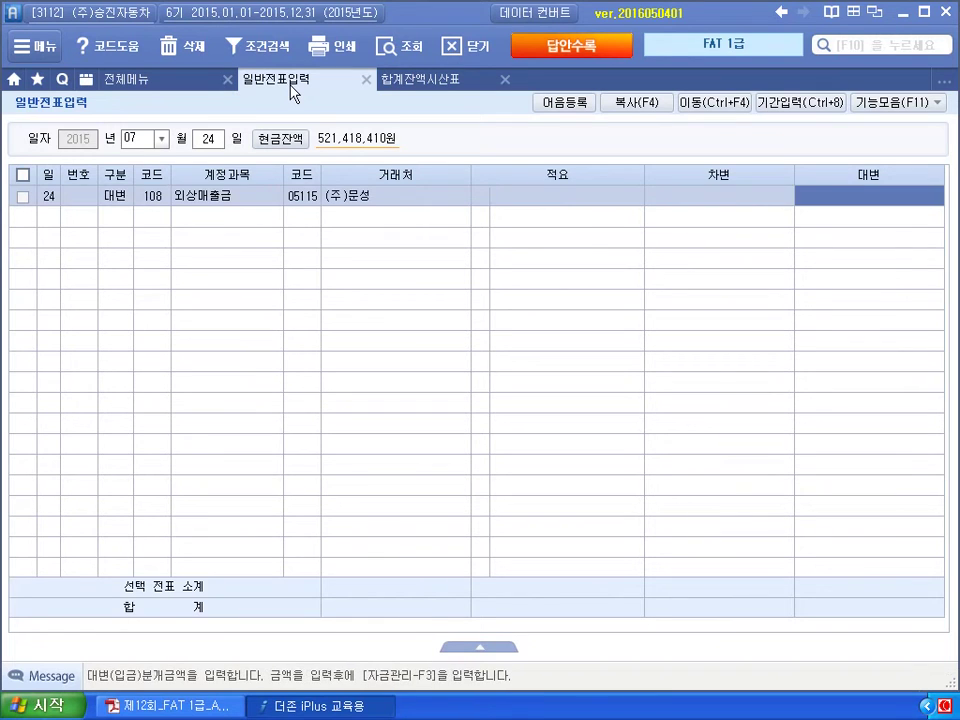
{"action": "type", "text": "900000"}
{"action": "key", "text": "Return"}
{"action": "type", "text": "3"}
Debit 109 대손충당금 500,000 and 835 대손상각비 400,000.
{"action": "key", "text": "Return"}
{"action": "type", "text": "109"}
{"action": "key", "text": "Return"}
{"action": "key", "text": "Return"}
{"action": "key", "text": "Return"}
{"action": "key", "text": "Return"}
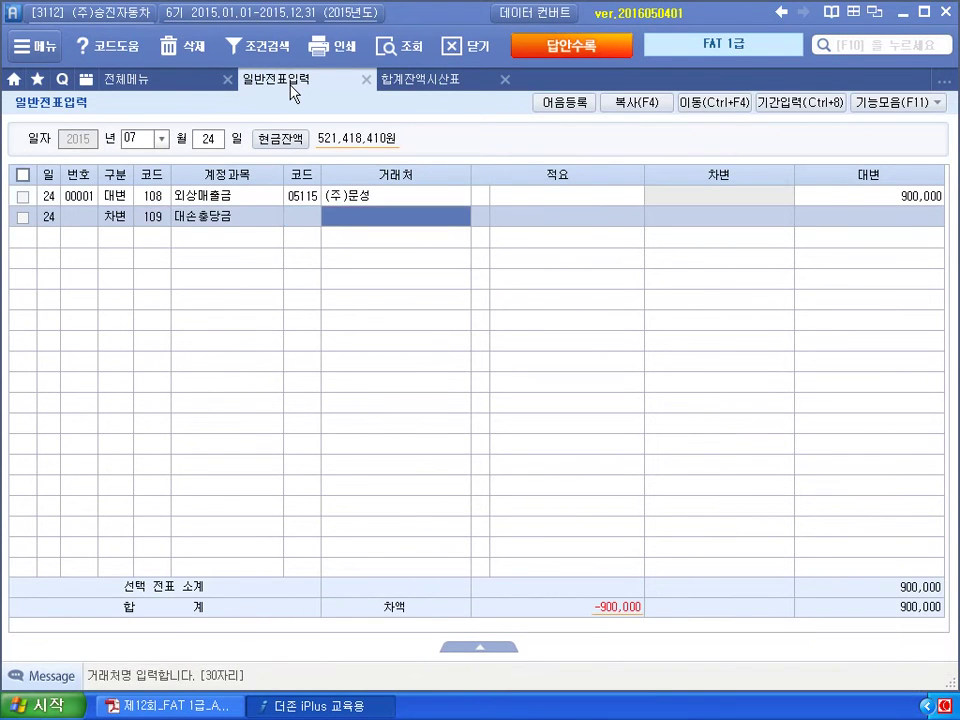
{"action": "type", "text": "500000"}
{"action": "key", "text": "Return"}
{"action": "type", "text": "3"}
{"action": "key", "text": "Return"}
{"action": "type", "text": "835"}
{"action": "key", "text": "Return"}
{"action": "key", "text": "Return"}
{"action": "key", "text": "Return"}
{"action": "key", "text": "Return"}
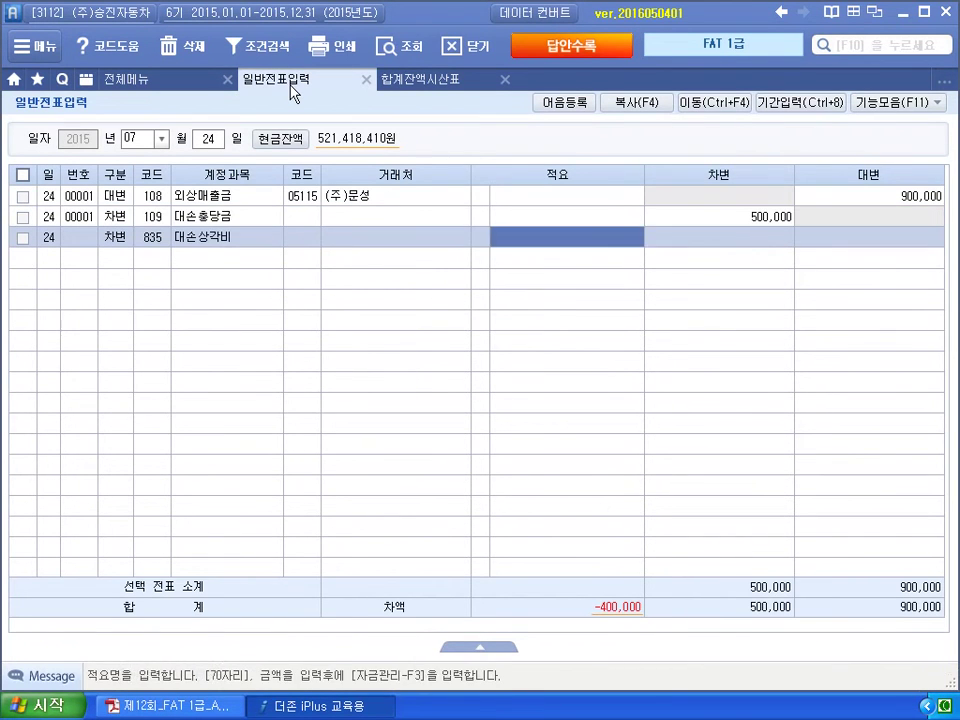
{"action": "type", "text": "400,000"}
{"action": "key", "text": "Return"}
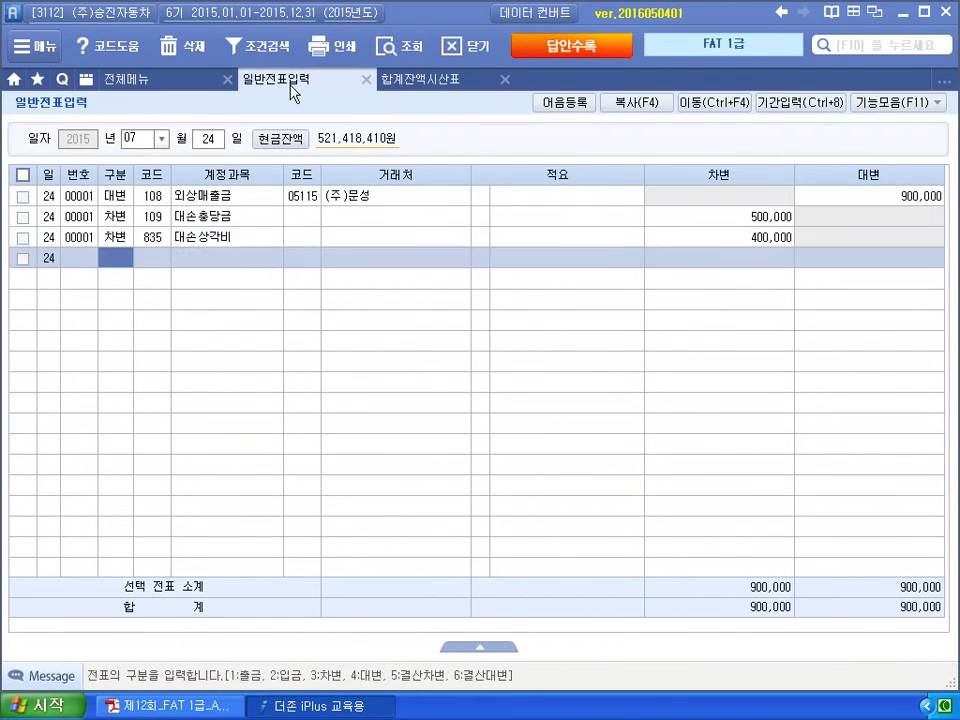
Refresh the trial balance to confirm 대손충당금 no longer has a balance.
{"action": "left_click", "coordinate": [390, 80]}
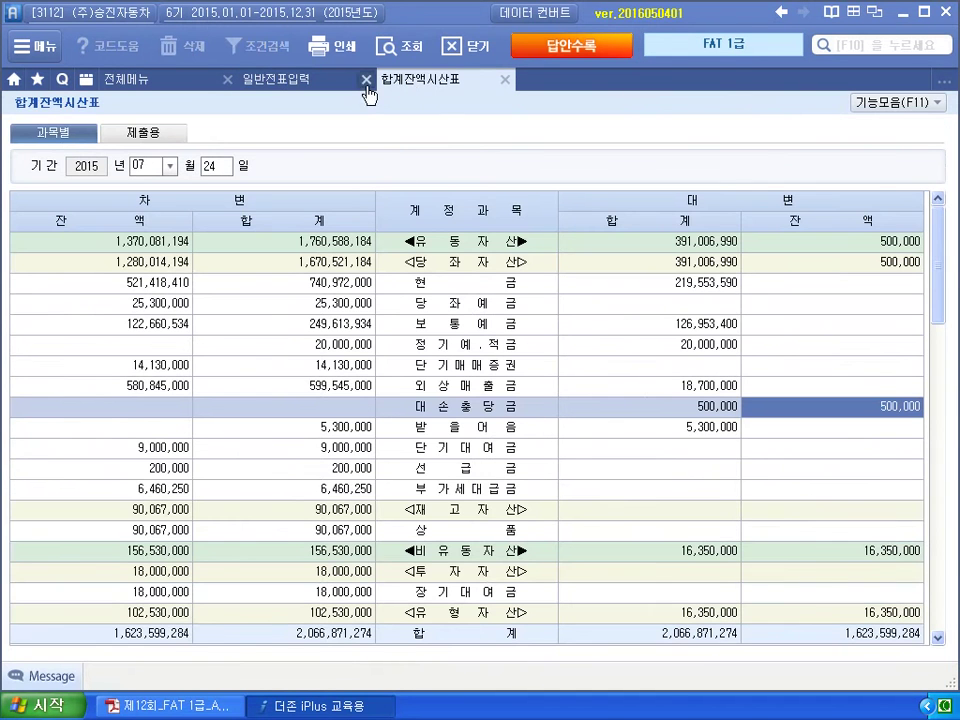
{"action": "left_click", "coordinate": [418, 50]}
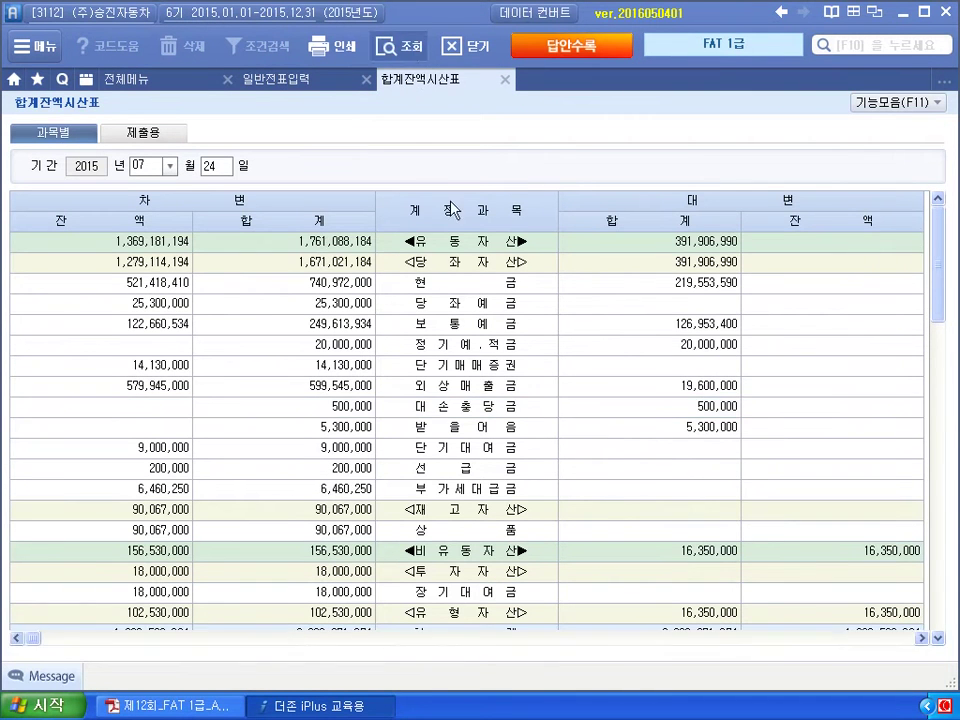
{"action": "left_click", "coordinate": [684, 410]}
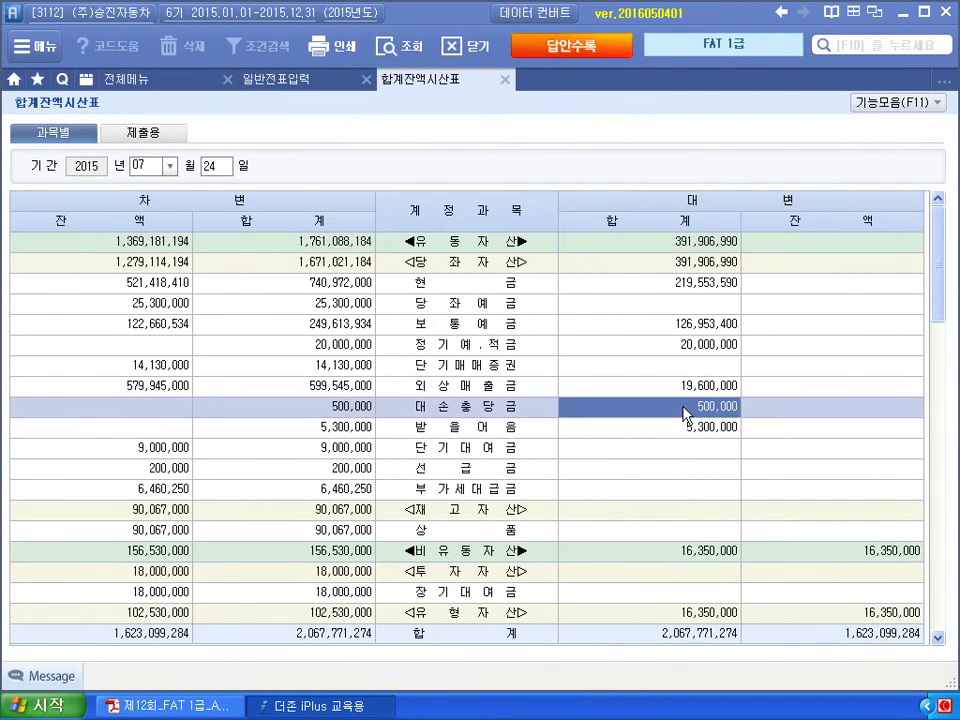
{"action": "left_click", "coordinate": [505, 79]}
{"action": "key", "text": "alt+Tab"}
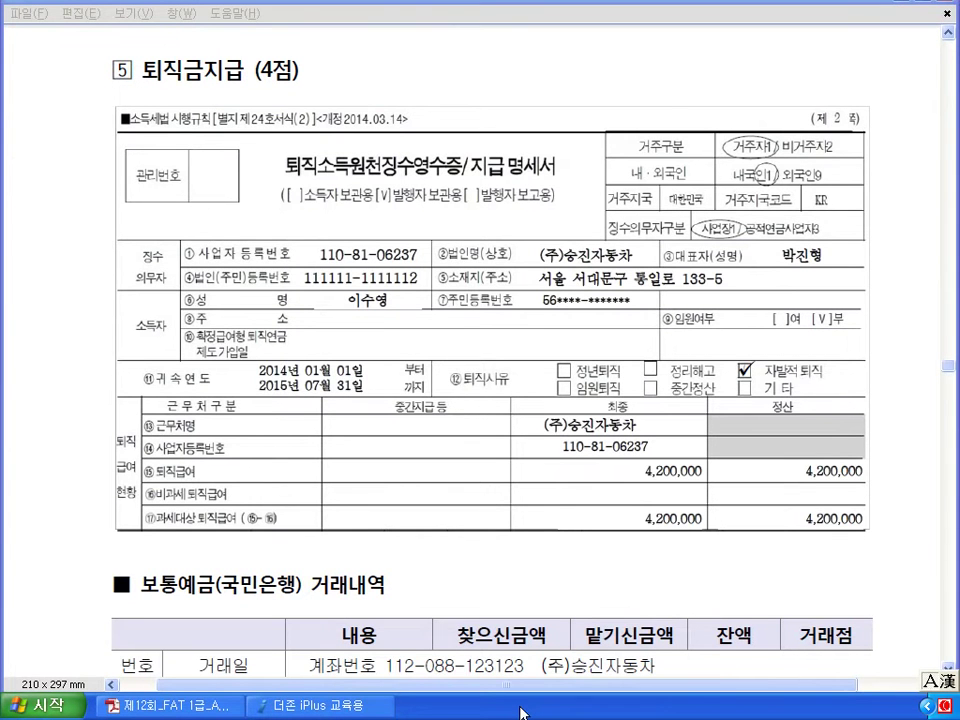
Pen-mark problem ⑤'s 7-31 date, 보통 account and 생략 wording, then clear all annotations.
{"action": "scroll", "coordinate": [508, 580], "scroll_direction": "down", "scroll_amount": 5}
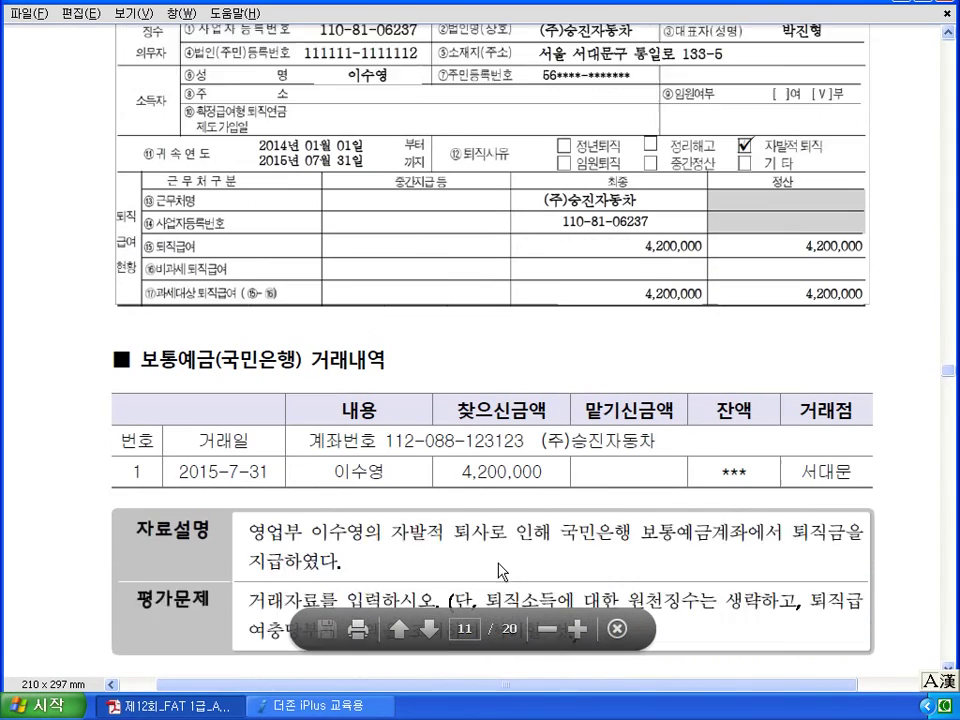
{"action": "scroll", "coordinate": [502, 570], "scroll_direction": "down", "scroll_amount": 2}
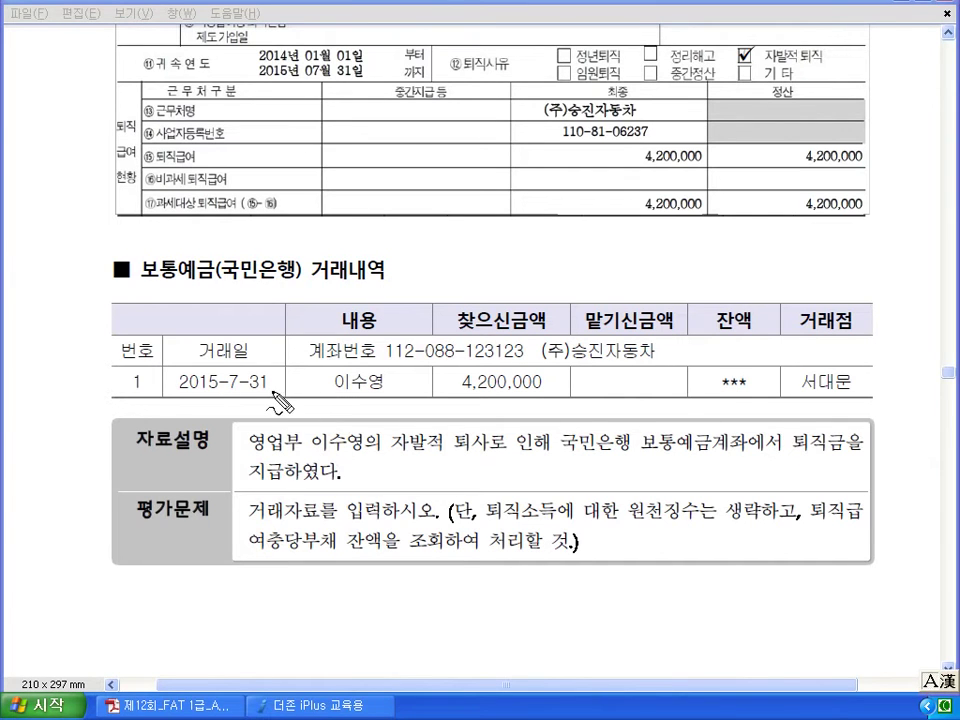
{"action": "left_click_drag", "start_coordinate": [252, 347], "coordinate": [283, 398]}
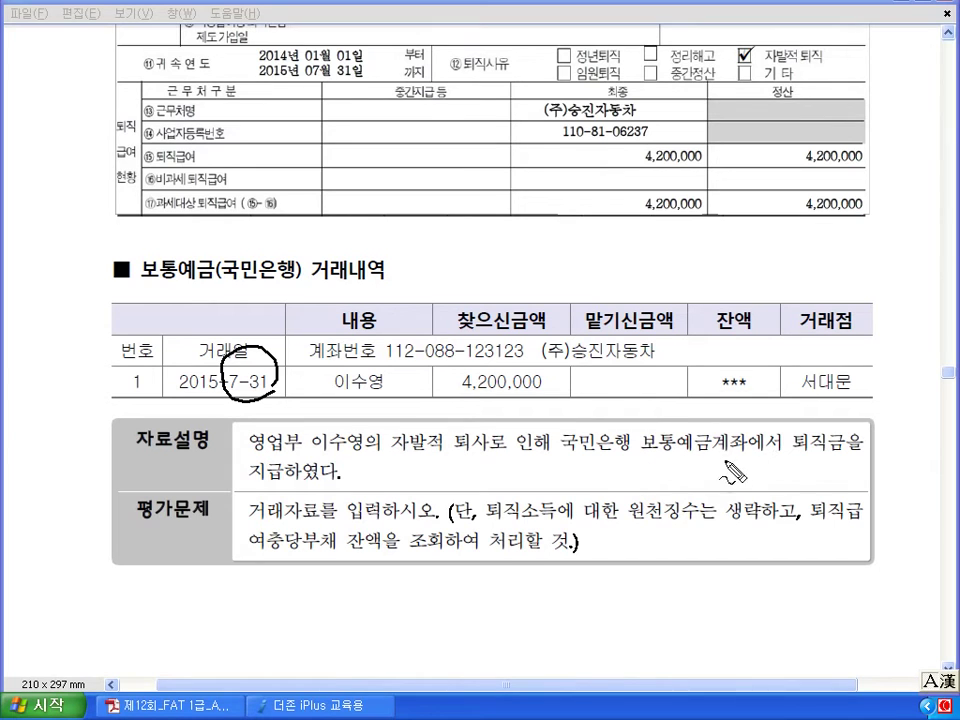
{"action": "mouse_move", "coordinate": [597, 455]}
{"action": "left_mouse_down"}
{"action": "mouse_move", "coordinate": [598, 482]}
{"action": "mouse_move", "coordinate": [626, 468]}
{"action": "mouse_move", "coordinate": [700, 489]}
{"action": "left_mouse_up"}
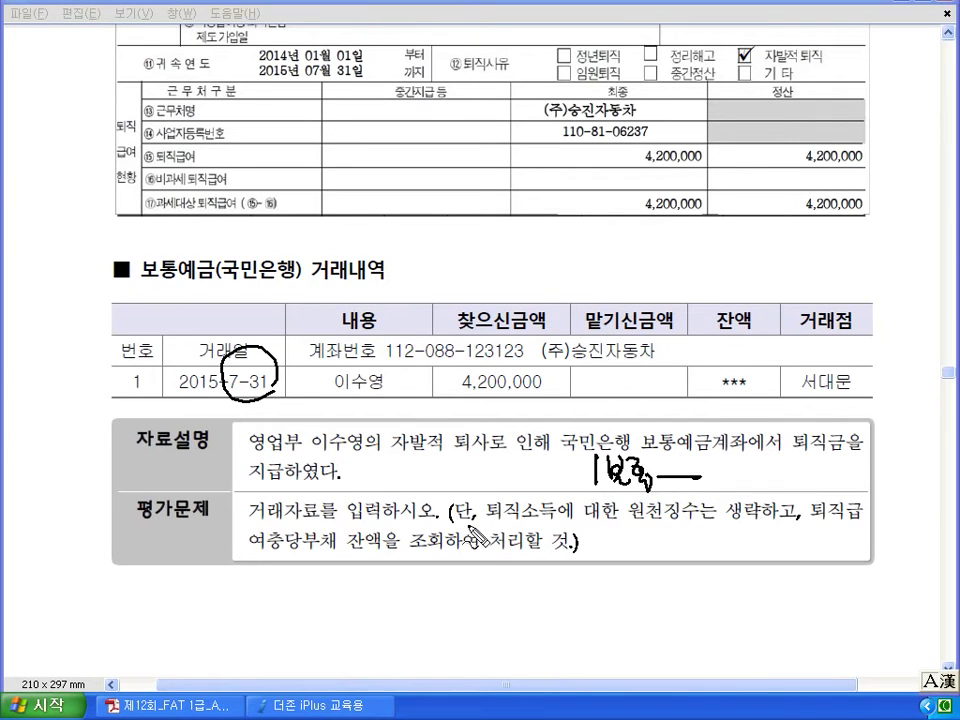
{"action": "mouse_move", "coordinate": [762, 492]}
{"action": "left_mouse_down"}
{"action": "mouse_move", "coordinate": [732, 516]}
{"action": "mouse_move", "coordinate": [772, 502]}
{"action": "left_mouse_up"}
{"action": "mouse_move", "coordinate": [603, 455]}
{"action": "left_mouse_down"}
{"action": "mouse_move", "coordinate": [604, 560]}
{"action": "mouse_move", "coordinate": [650, 534]}
{"action": "mouse_move", "coordinate": [663, 555]}
{"action": "mouse_move", "coordinate": [688, 552]}
{"action": "left_mouse_up"}
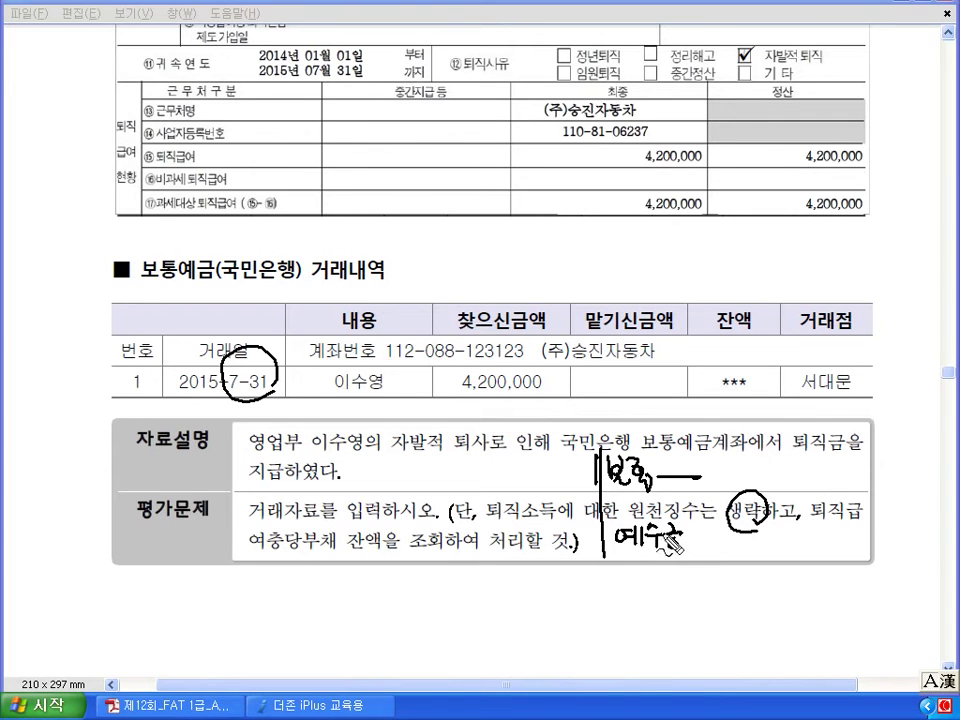
{"action": "left_click_drag", "start_coordinate": [446, 516], "coordinate": [440, 560]}
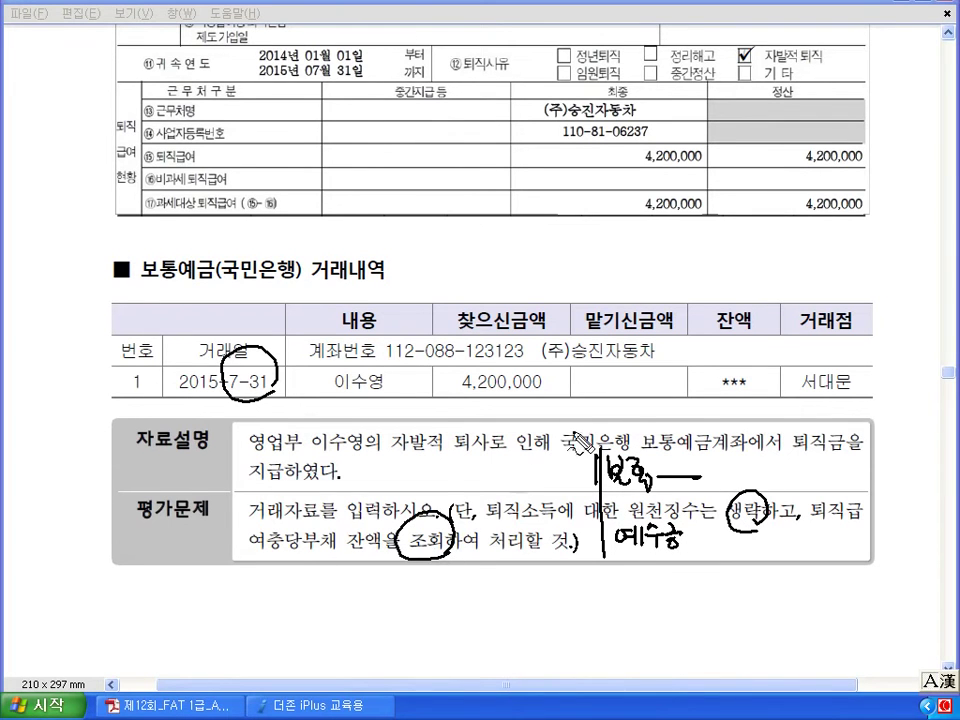
{"action": "mouse_move", "coordinate": [692, 346]}
{"action": "left_mouse_down"}
{"action": "mouse_move", "coordinate": [517, 450]}
{"action": "mouse_move", "coordinate": [520, 434]}
{"action": "mouse_move", "coordinate": [402, 465]}
{"action": "mouse_move", "coordinate": [404, 505]}
{"action": "mouse_move", "coordinate": [470, 492]}
{"action": "left_mouse_up"}
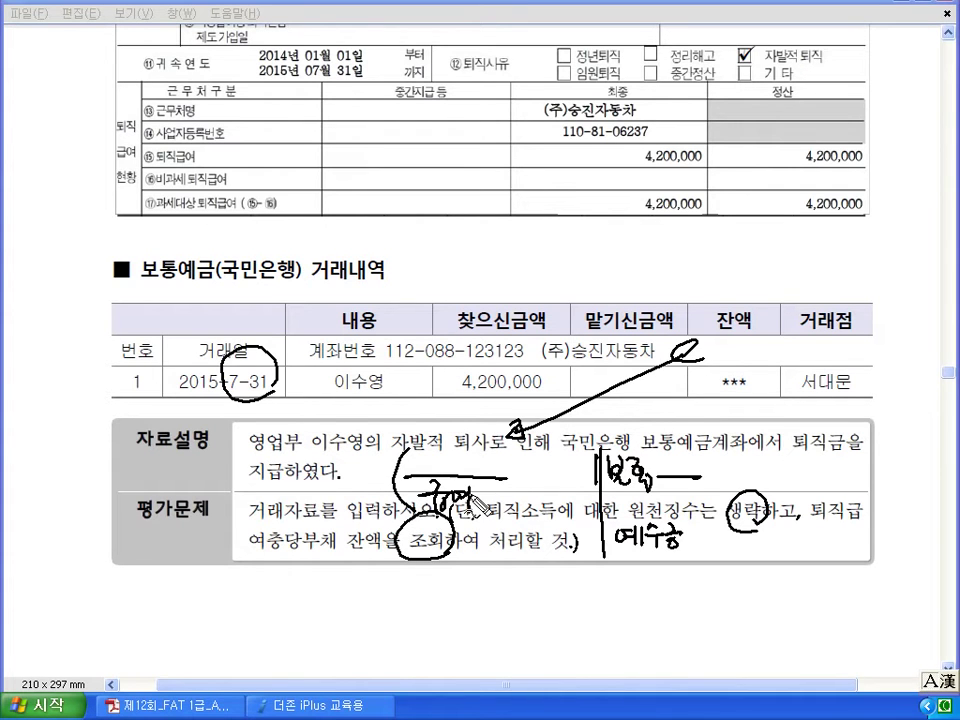
{"action": "key", "text": "Escape"}
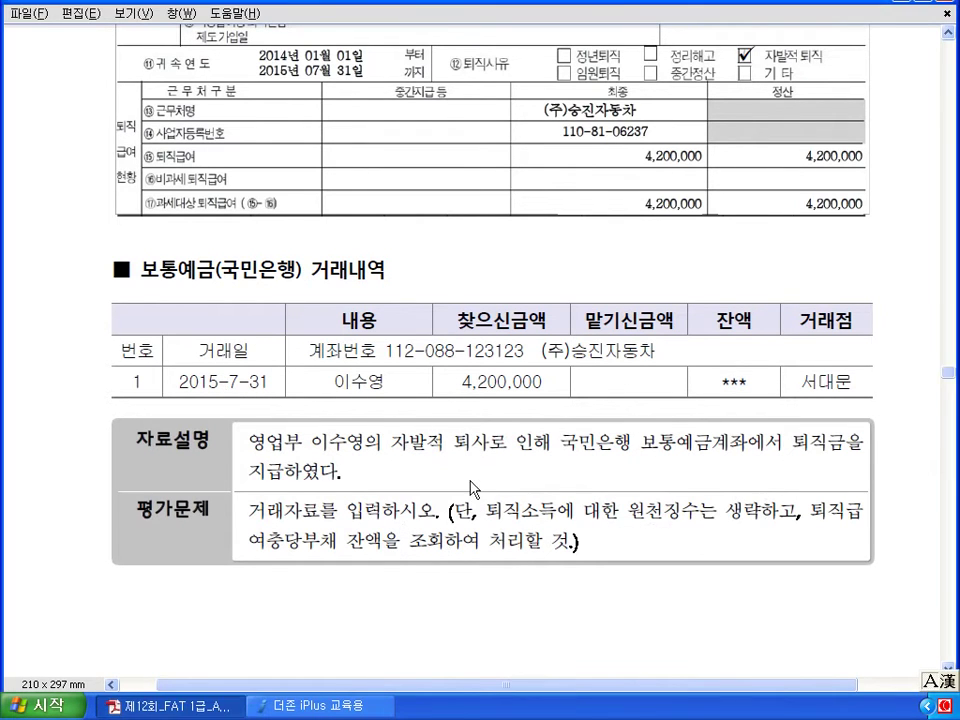
Check the July 합계잔액시산표 shows 퇴직급여충당부채 at 2,000,000, then go back to 일반전표입력.
{"action": "left_click", "coordinate": [318, 706]}
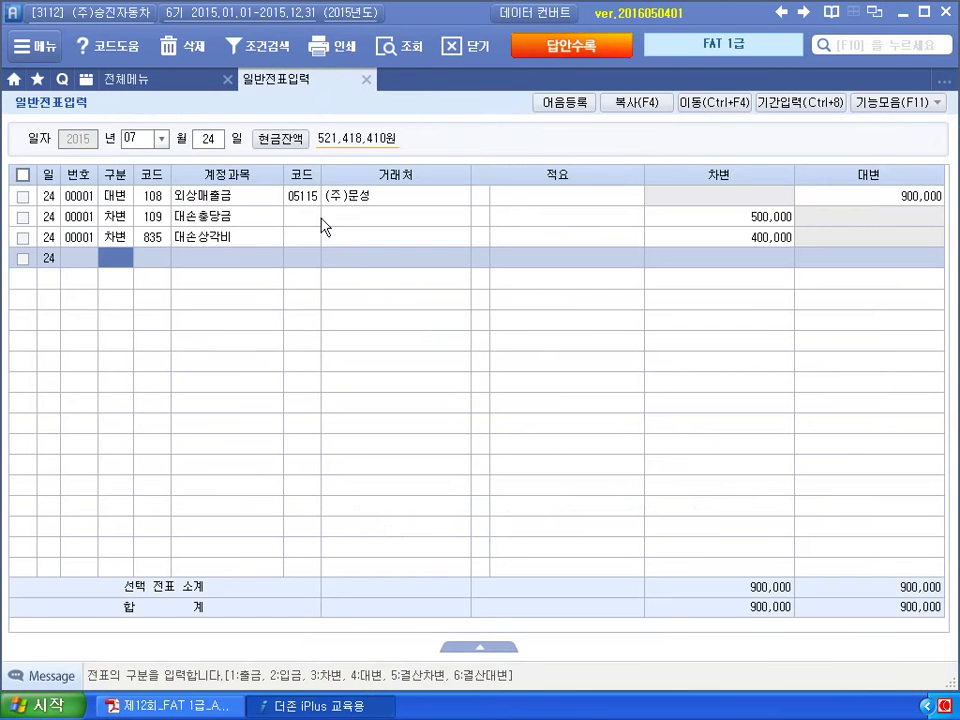
{"action": "left_click", "coordinate": [196, 88]}
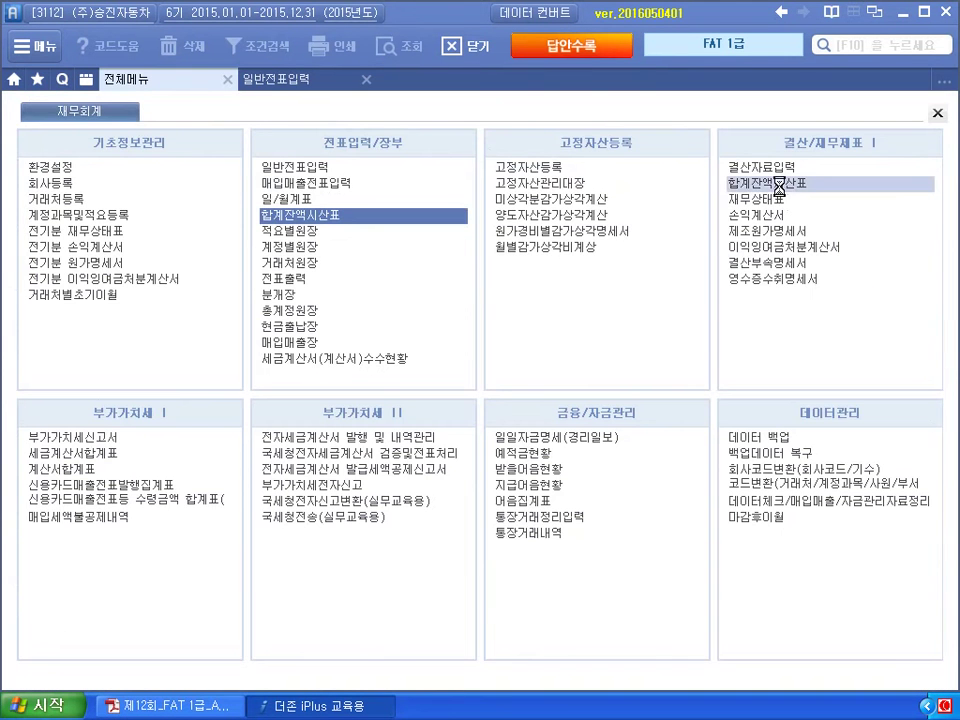
{"action": "left_click", "coordinate": [780, 186]}
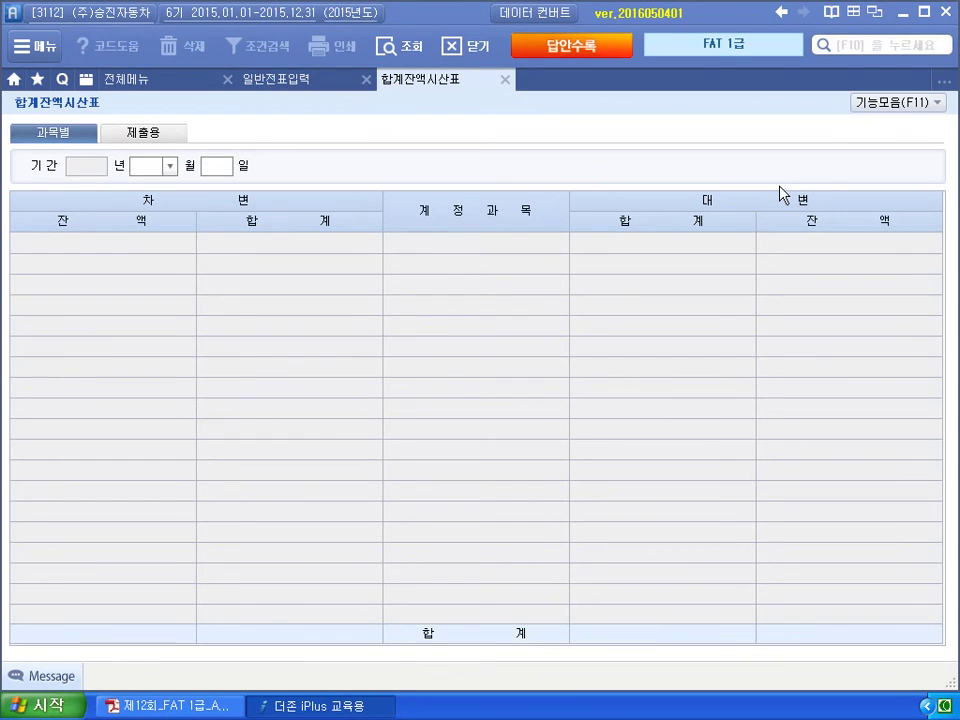
{"action": "type", "text": "7"}
{"action": "key", "text": "Return"}
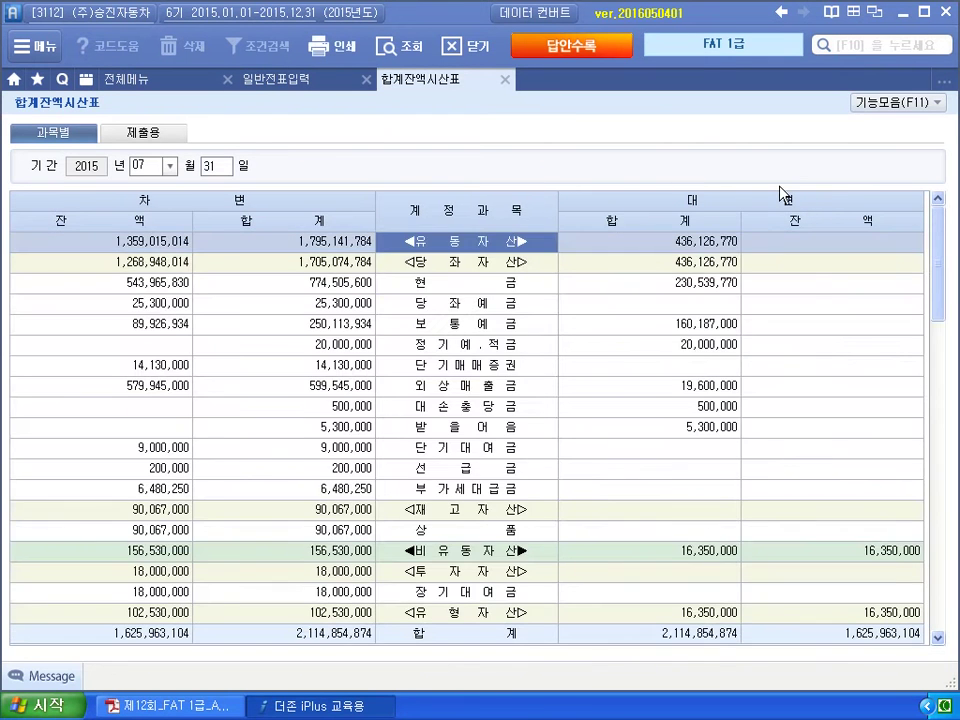
{"action": "scroll", "coordinate": [690, 372], "scroll_direction": "down", "scroll_amount": 1}
{"action": "scroll", "coordinate": [690, 372], "scroll_direction": "down", "scroll_amount": 3}
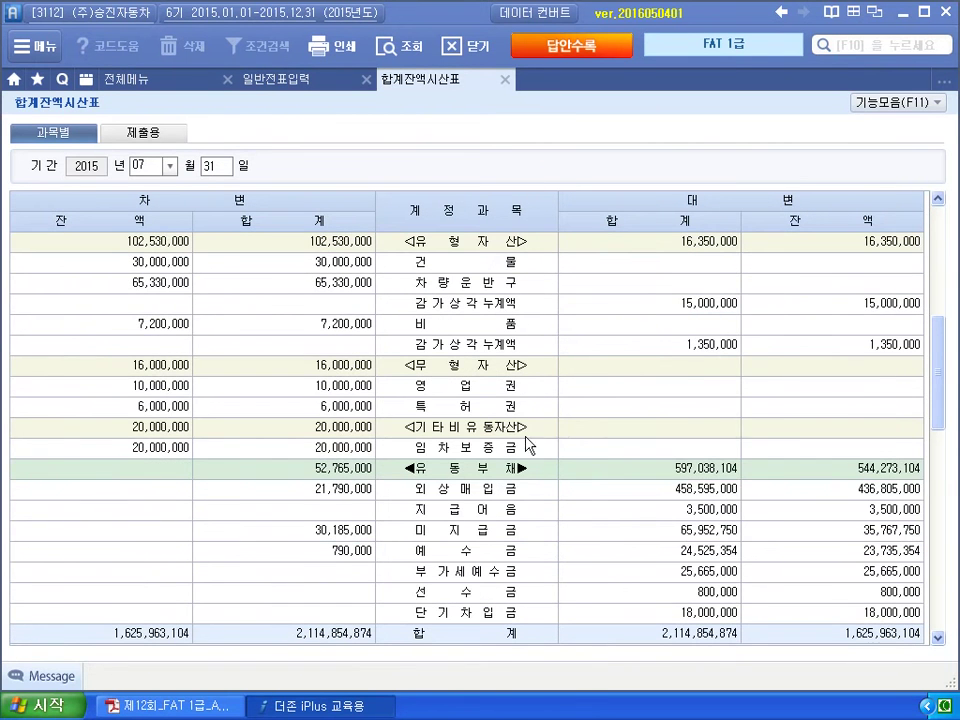
{"action": "scroll", "coordinate": [530, 460], "scroll_direction": "down", "scroll_amount": 3}
{"action": "left_click", "coordinate": [843, 490]}
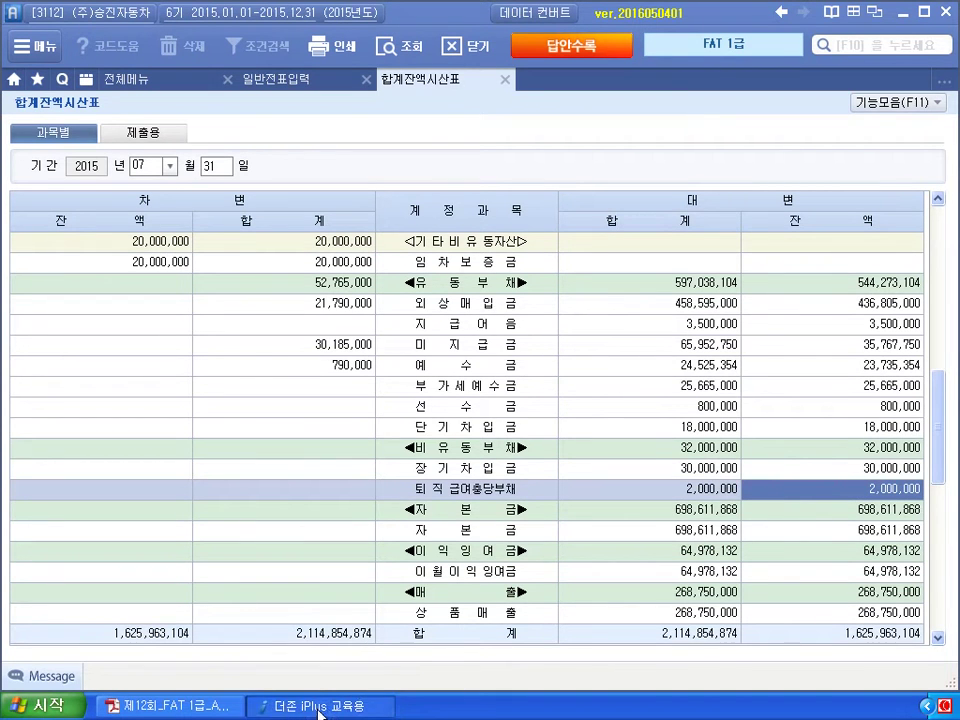
{"action": "left_click", "coordinate": [306, 80]}
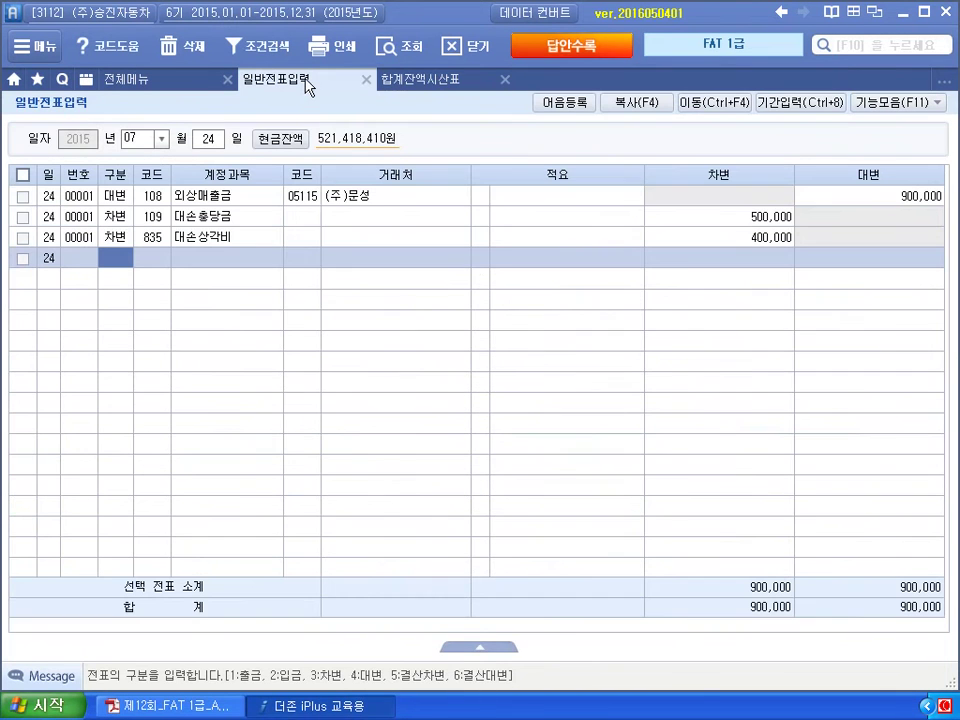
Enter debit lines 295 퇴직급여충당부채 2,000,000 and 806 퇴직급여.
{"action": "type", "text": "3"}
{"action": "key", "text": "Return"}
{"action": "type", "text": "295"}
{"action": "key", "text": "Return"}
{"action": "key", "text": "Return"}
{"action": "key", "text": "Return"}
{"action": "key", "text": "Return"}
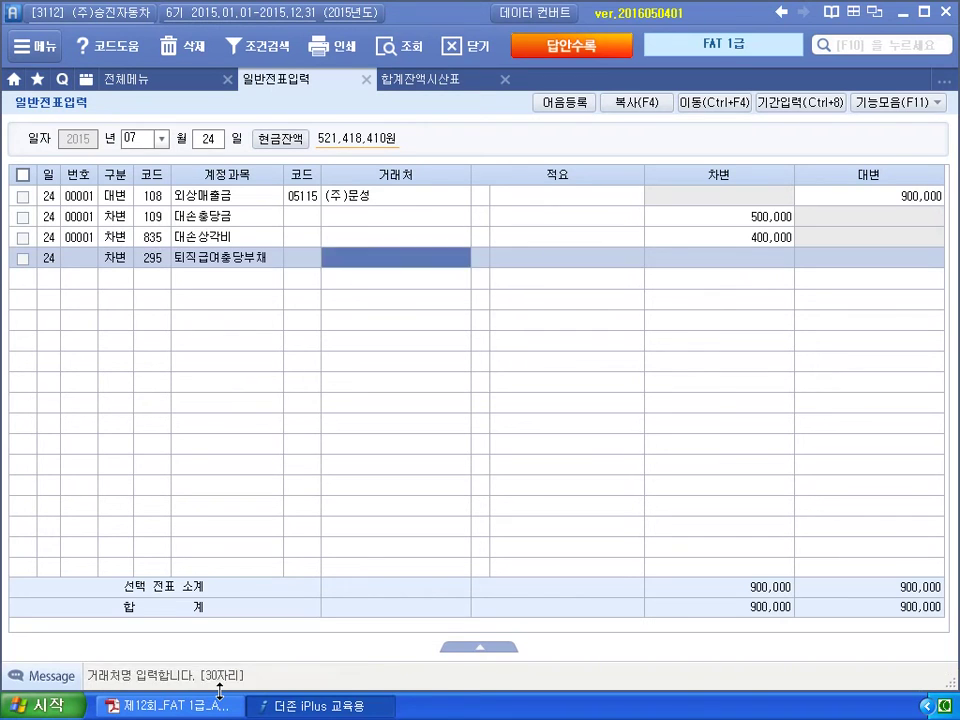
{"action": "type", "text": "2000"}
{"action": "key", "text": "Return"}
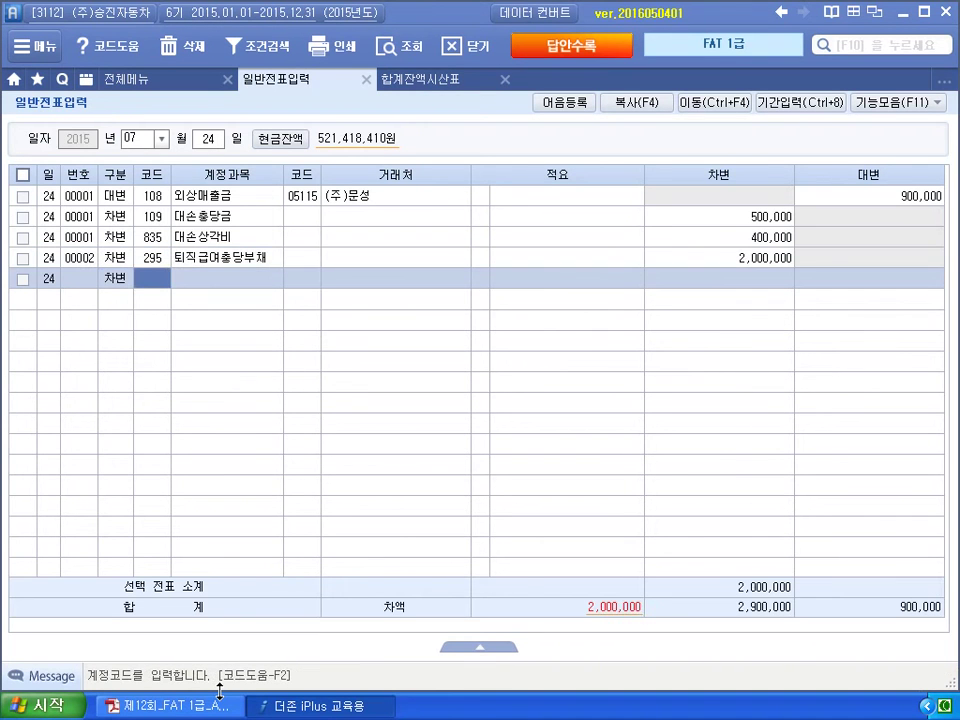
{"action": "type", "text": "806"}
{"action": "key", "text": "Return"}
{"action": "key", "text": "Return"}
{"action": "key", "text": "Return"}
{"action": "key", "text": "Return"}
{"action": "type", "text": "4,"}
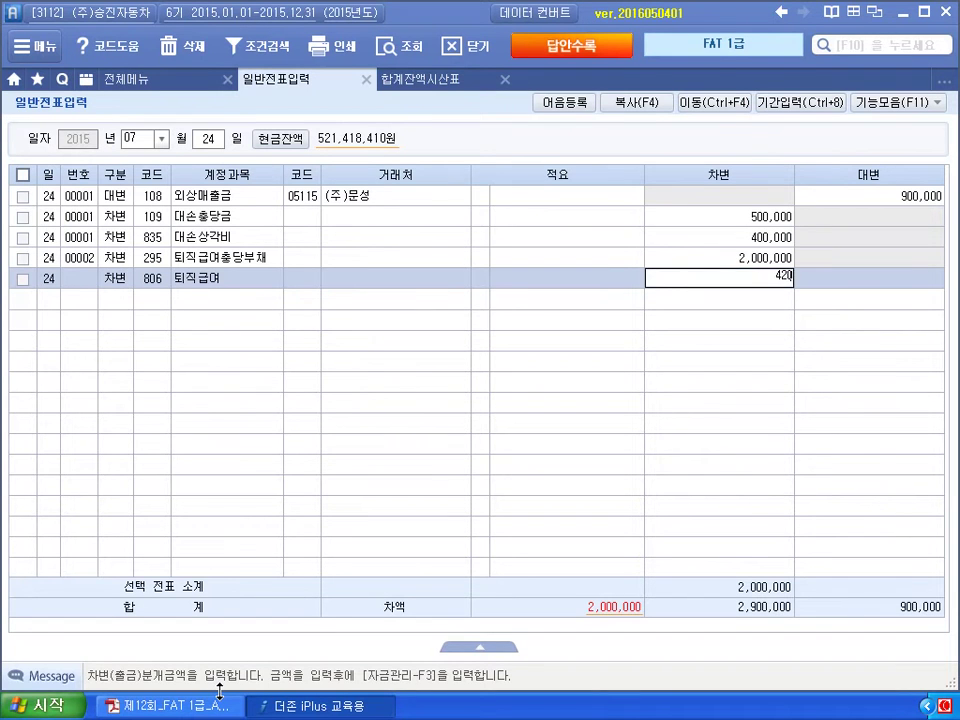
{"action": "type", "text": "200,000"}
{"action": "key", "text": "Return"}
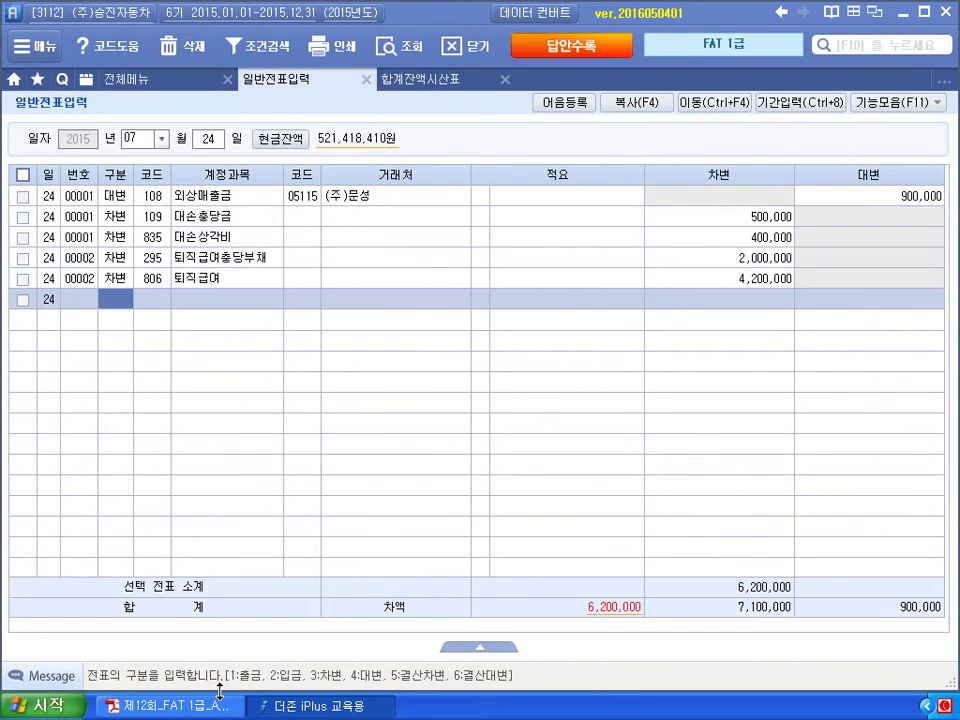
{"action": "type", "text": "4"}
Add the credit line on 103 보통예금 with partner 국민은행.
{"action": "key", "text": "Return"}
{"action": "type", "text": "254"}
{"action": "key", "text": "Return"}
{"action": "key", "text": "Left"}
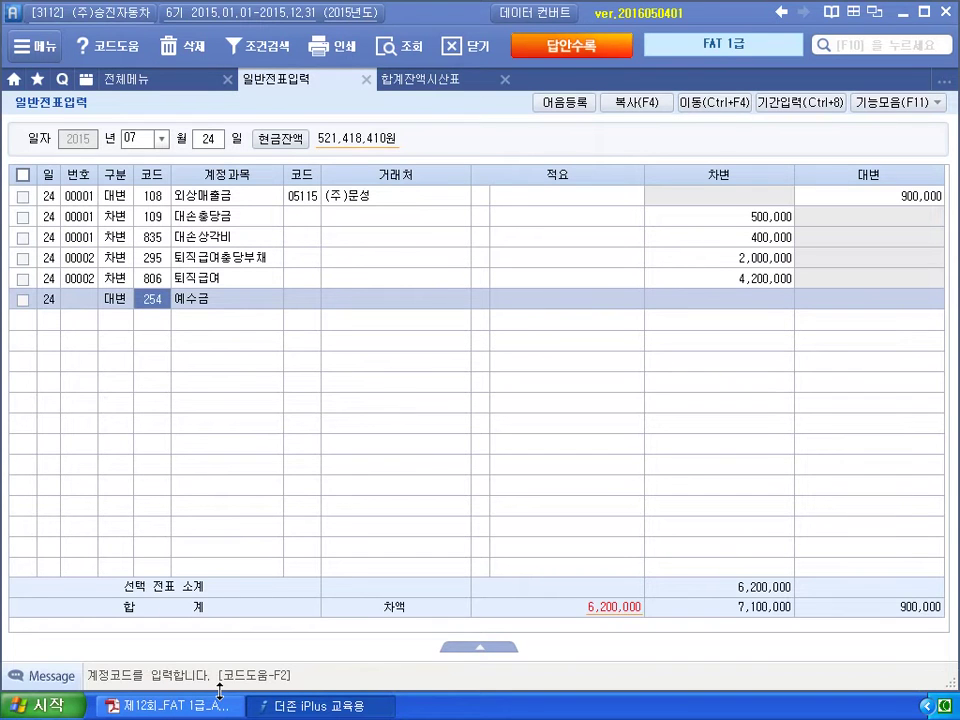
{"action": "type", "text": "103"}
{"action": "key", "text": "Return"}
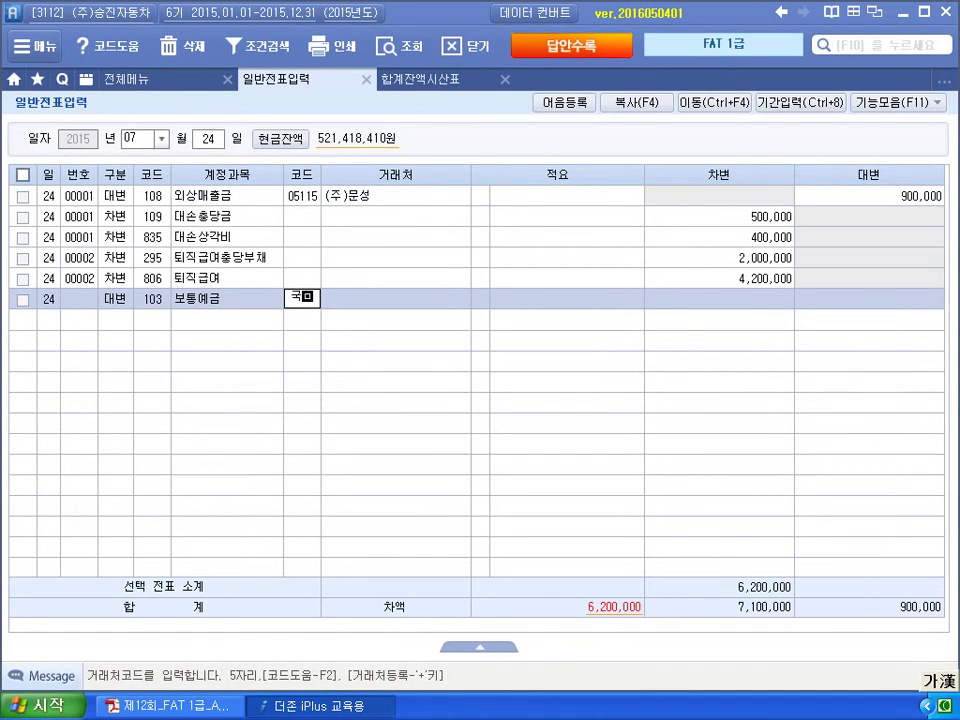
{"action": "type", "text": "국민"}
{"action": "key", "text": "Return"}
{"action": "key", "text": "Return"}
{"action": "key", "text": "Return"}
{"action": "type", "text": "620"}
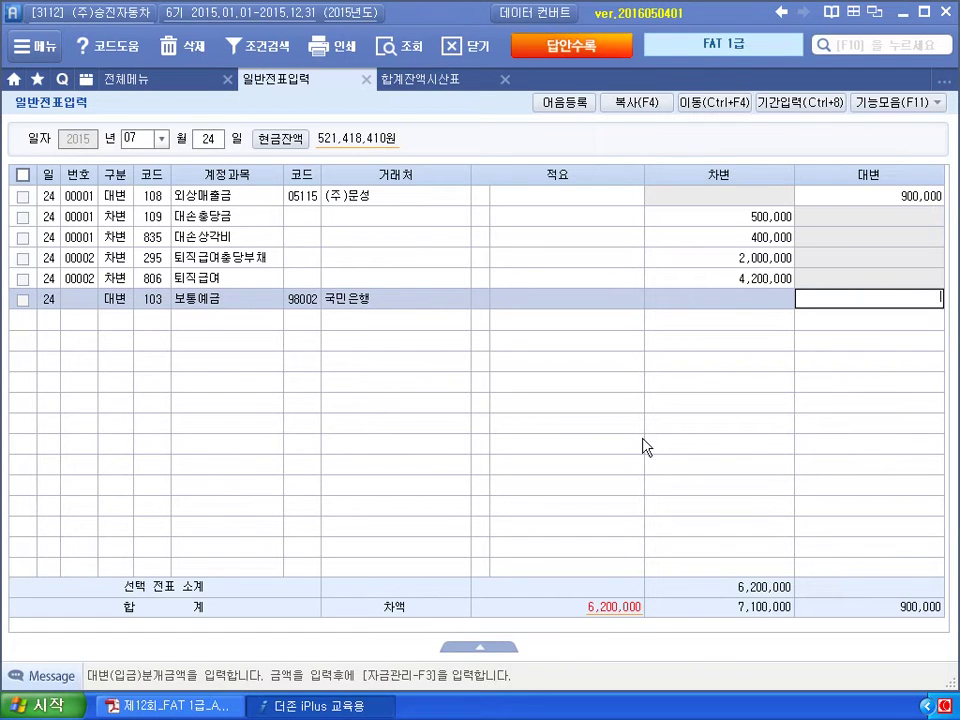
Correct the 퇴직급여 debit to 2,200,000 so the voucher balances at 4,200,000.
{"action": "left_click", "coordinate": [760, 280]}
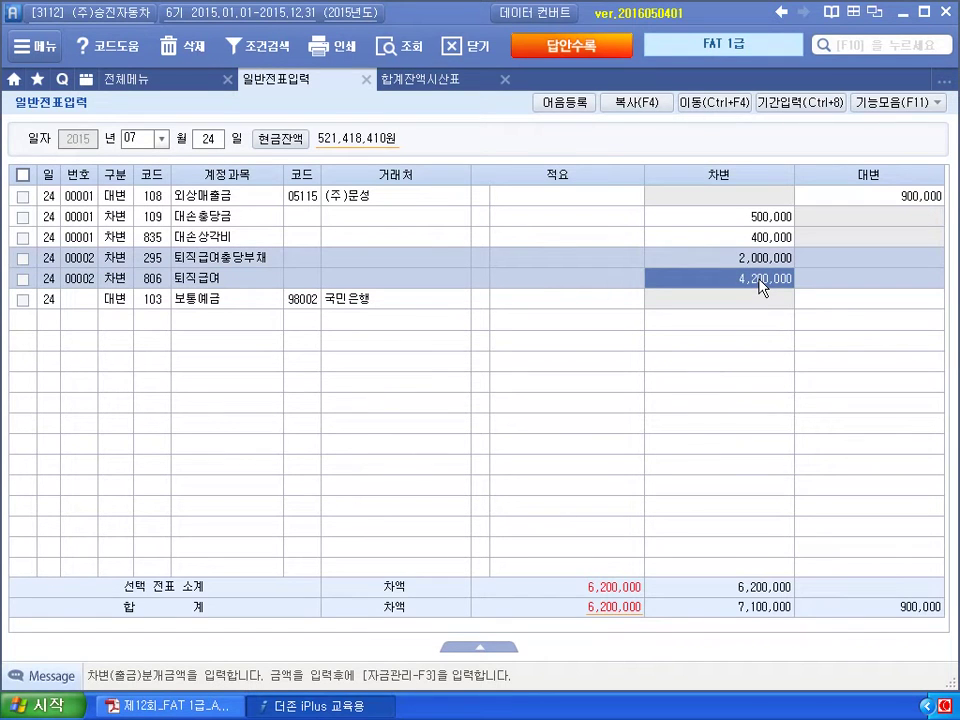
{"action": "type", "text": "4"}
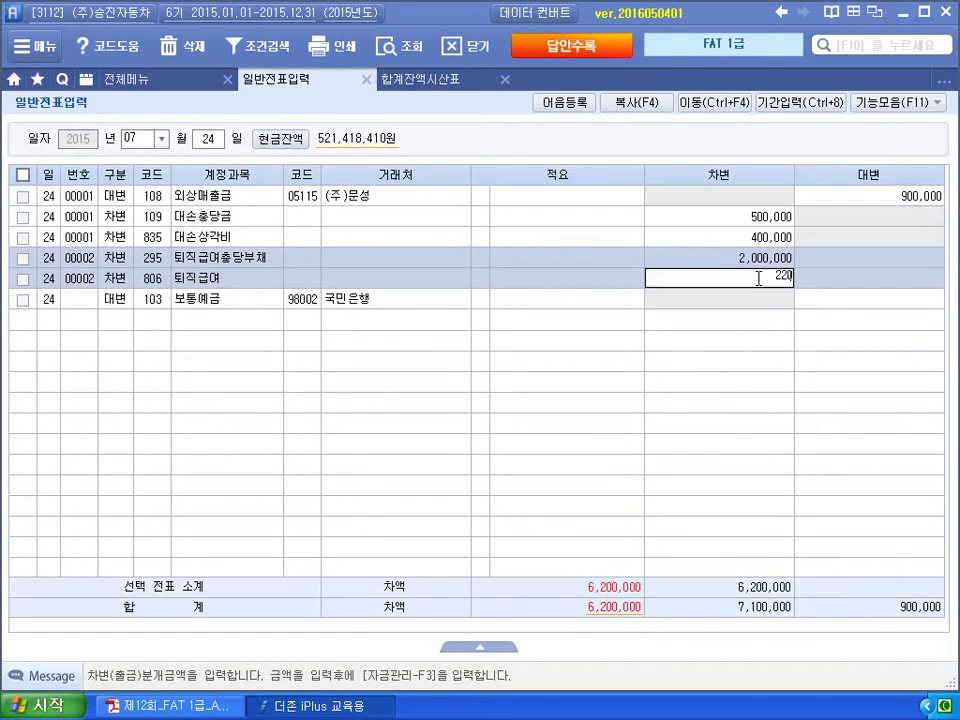
{"action": "type", "text": "200000"}
{"action": "key", "text": "Return"}
{"action": "key", "text": "Return"}
{"action": "key", "text": "Return"}
{"action": "key", "text": "Return"}
{"action": "key", "text": "Return"}
{"action": "type", "text": "4,200,000"}
{"action": "key", "text": "Return"}
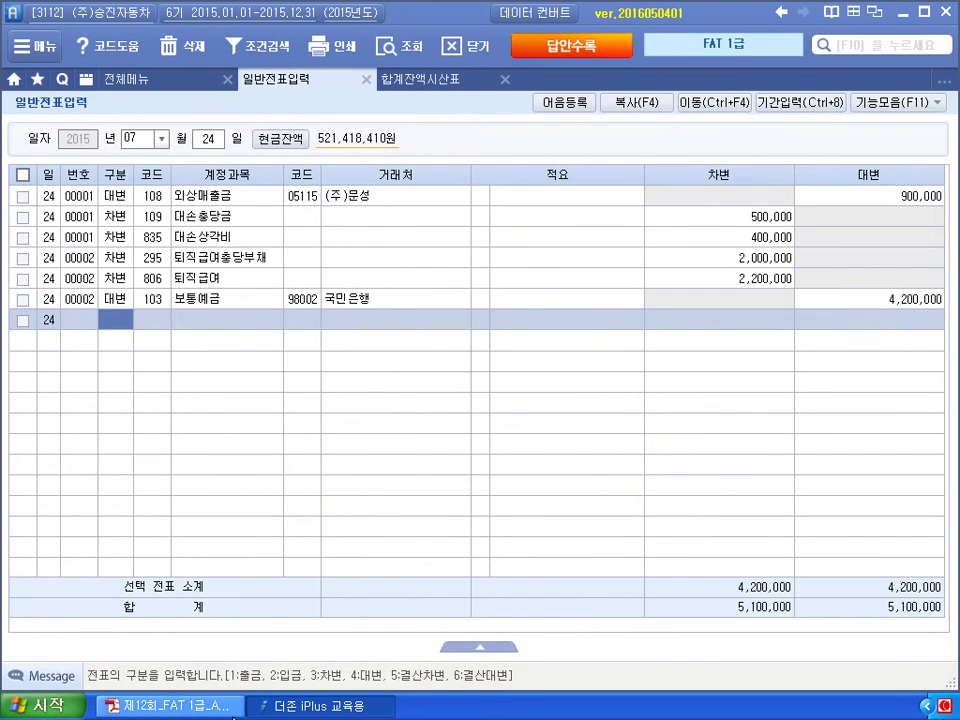
{"action": "left_click", "coordinate": [236, 704]}
Mark the employee details, service period, 자발적 퇴직 and 4,200,000 on the 퇴직금 form, then clear the marks.
{"action": "scroll", "coordinate": [236, 704], "scroll_direction": "up", "scroll_amount": 2}
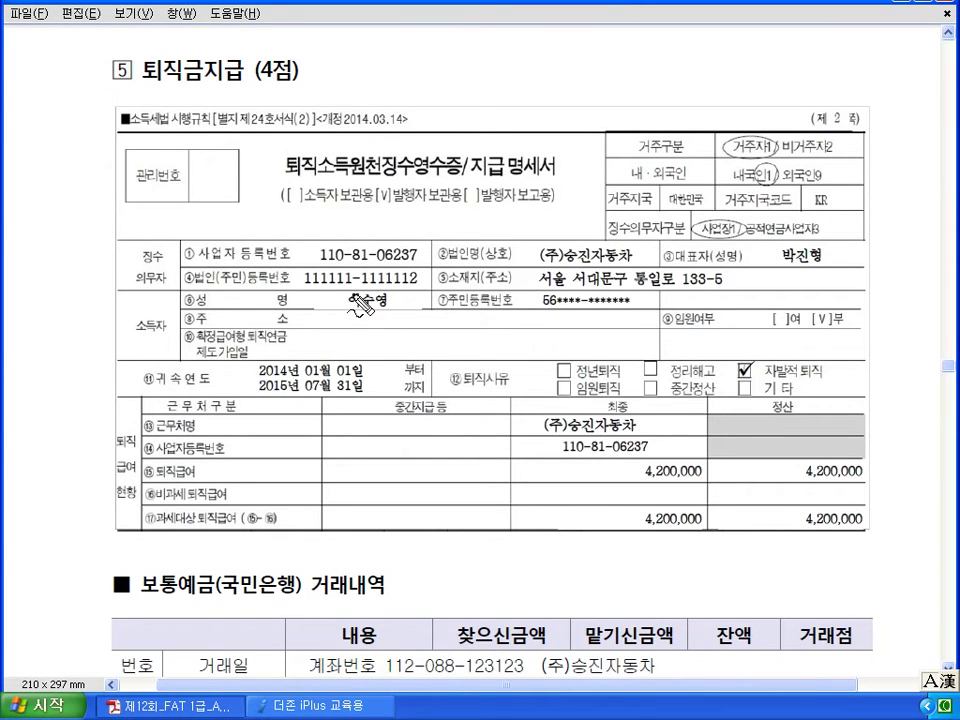
{"action": "mouse_move", "coordinate": [365, 242]}
{"action": "left_mouse_down"}
{"action": "mouse_move", "coordinate": [422, 274]}
{"action": "mouse_move", "coordinate": [355, 250]}
{"action": "left_mouse_up"}
{"action": "mouse_move", "coordinate": [609, 298]}
{"action": "left_mouse_down"}
{"action": "mouse_move", "coordinate": [568, 272]}
{"action": "mouse_move", "coordinate": [612, 290]}
{"action": "left_mouse_up"}
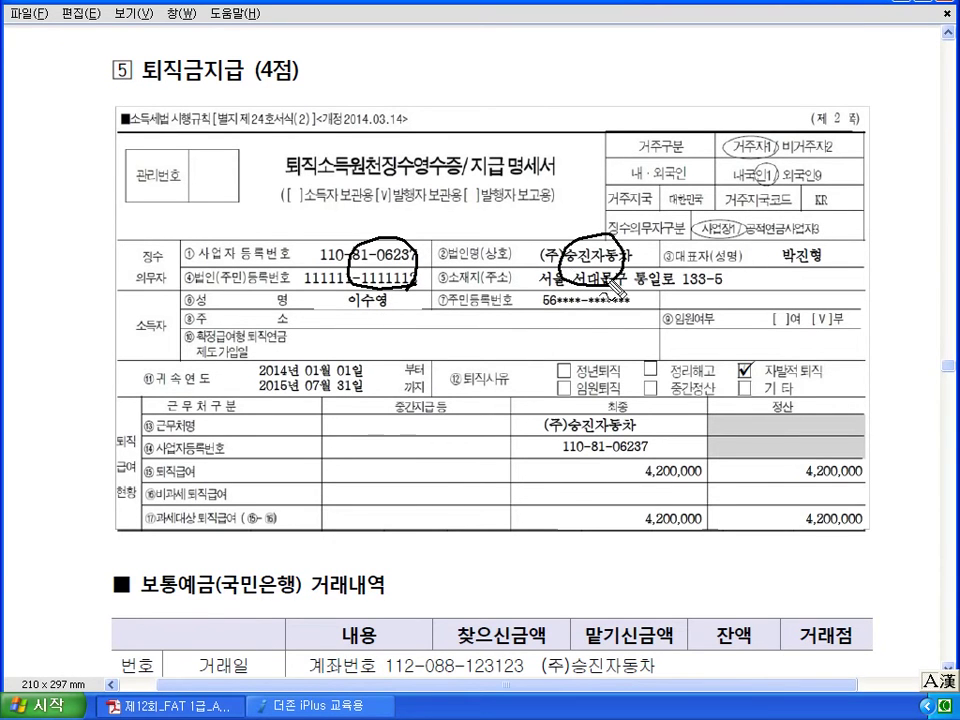
{"action": "left_click_drag", "start_coordinate": [345, 314], "coordinate": [388, 303]}
{"action": "left_click_drag", "start_coordinate": [547, 308], "coordinate": [600, 309]}
{"action": "mouse_move", "coordinate": [352, 323]}
{"action": "left_mouse_down"}
{"action": "mouse_move", "coordinate": [382, 357]}
{"action": "mouse_move", "coordinate": [354, 358]}
{"action": "left_mouse_up"}
{"action": "mouse_move", "coordinate": [362, 410]}
{"action": "left_mouse_down"}
{"action": "mouse_move", "coordinate": [290, 426]}
{"action": "mouse_move", "coordinate": [300, 343]}
{"action": "mouse_move", "coordinate": [400, 390]}
{"action": "mouse_move", "coordinate": [378, 415]}
{"action": "left_mouse_up"}
{"action": "left_click_drag", "start_coordinate": [752, 383], "coordinate": [828, 378]}
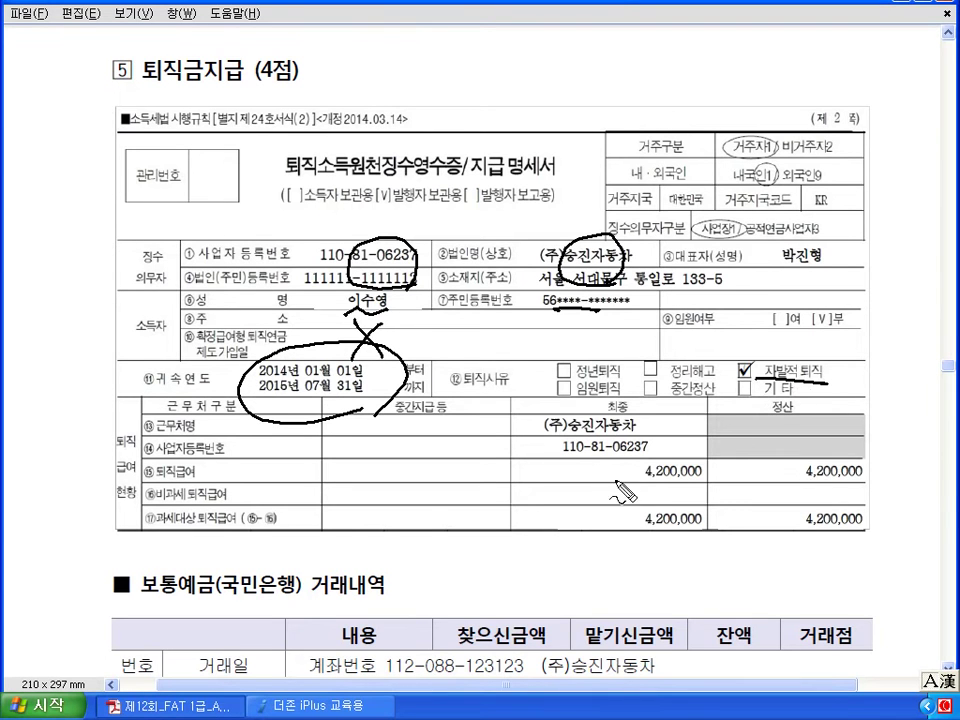
{"action": "mouse_move", "coordinate": [700, 452]}
{"action": "left_mouse_down"}
{"action": "mouse_move", "coordinate": [632, 488]}
{"action": "mouse_move", "coordinate": [714, 476]}
{"action": "left_mouse_up"}
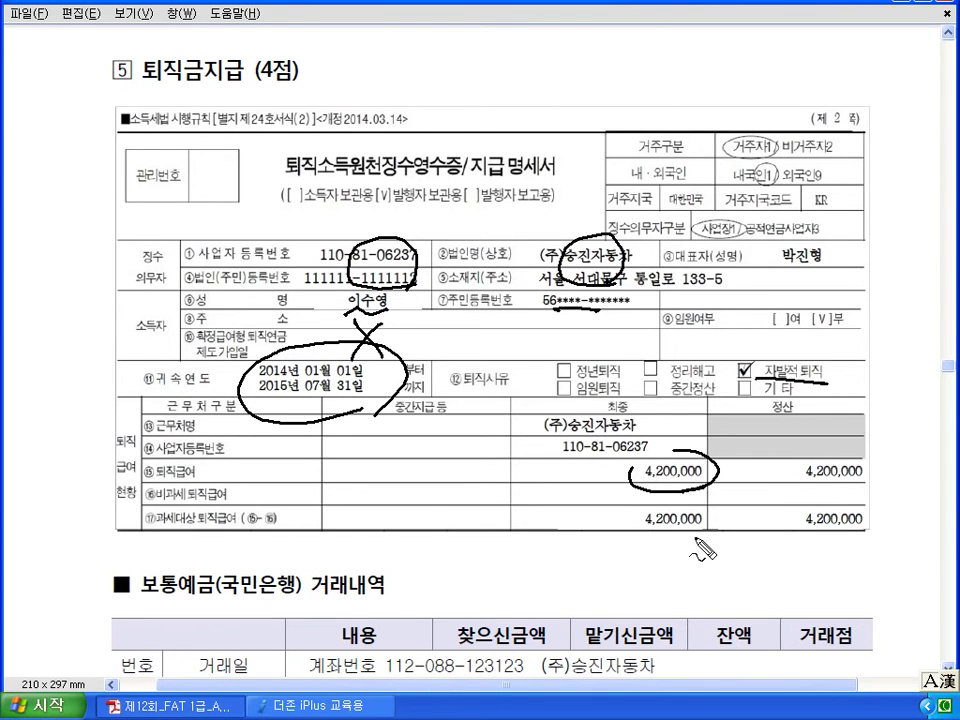
{"action": "key", "text": "Escape"}
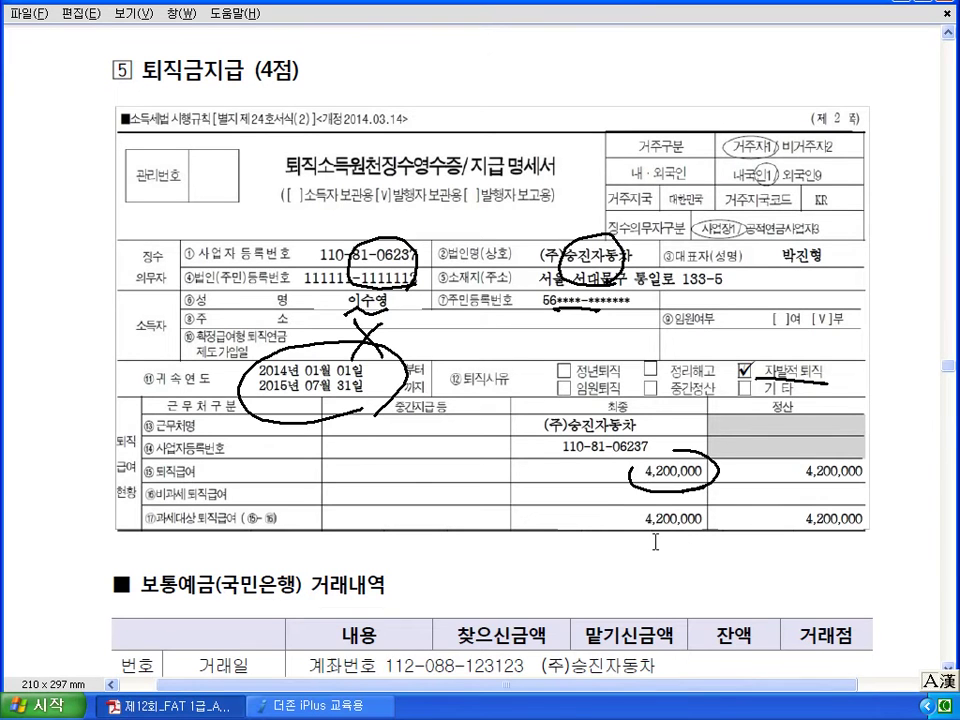
Page down to problem 6, the 25,000 포장비 cash receipt.
{"action": "scroll", "coordinate": [642, 528], "scroll_direction": "down", "scroll_amount": 5}
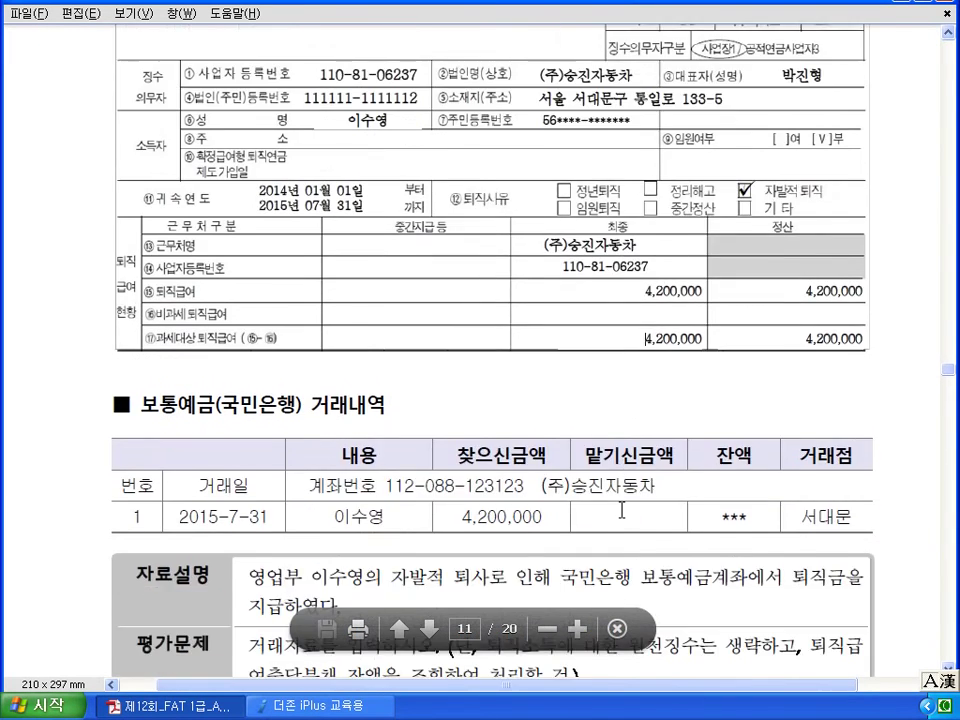
{"action": "scroll", "coordinate": [620, 510], "scroll_direction": "down", "scroll_amount": 2}
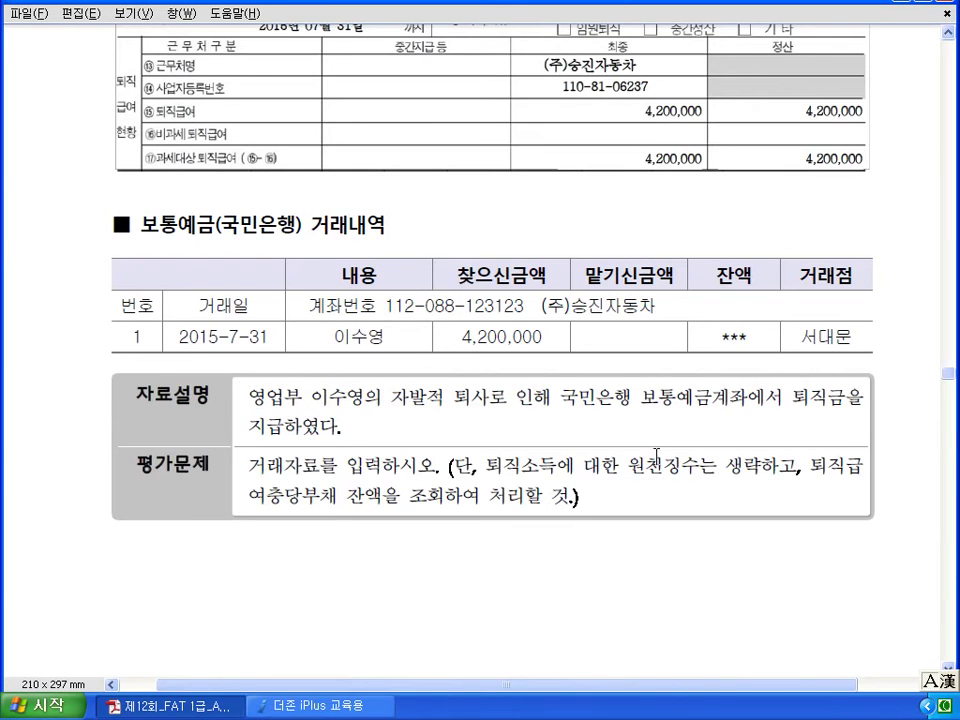
{"action": "key", "text": "Page_Down"}
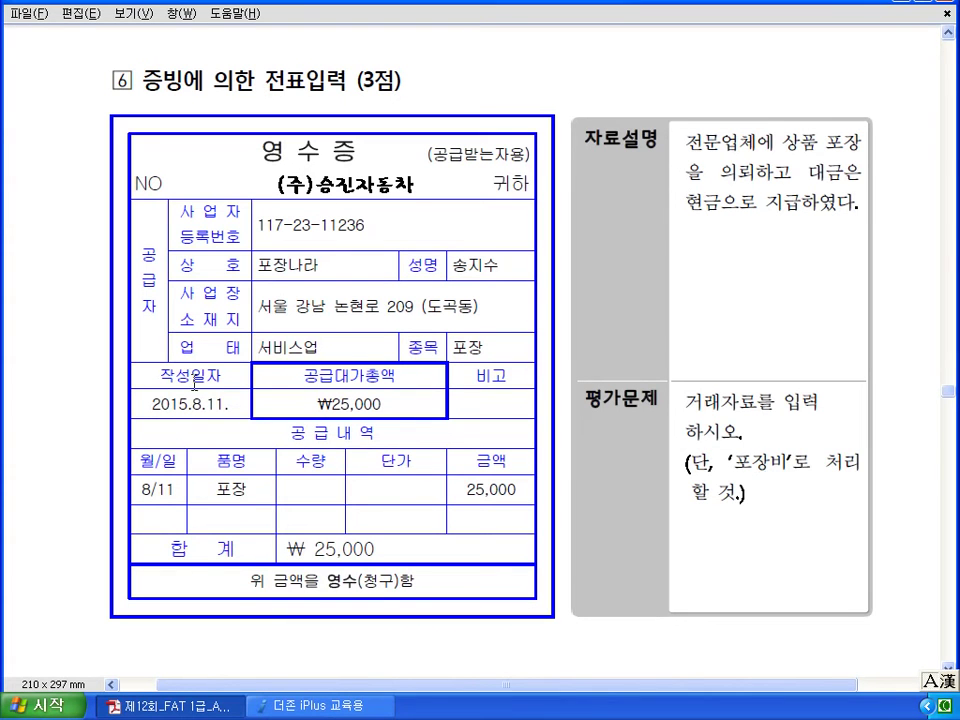
Add a debit line of 828 포장비 for 25,000.
{"action": "left_click", "coordinate": [312, 705]}
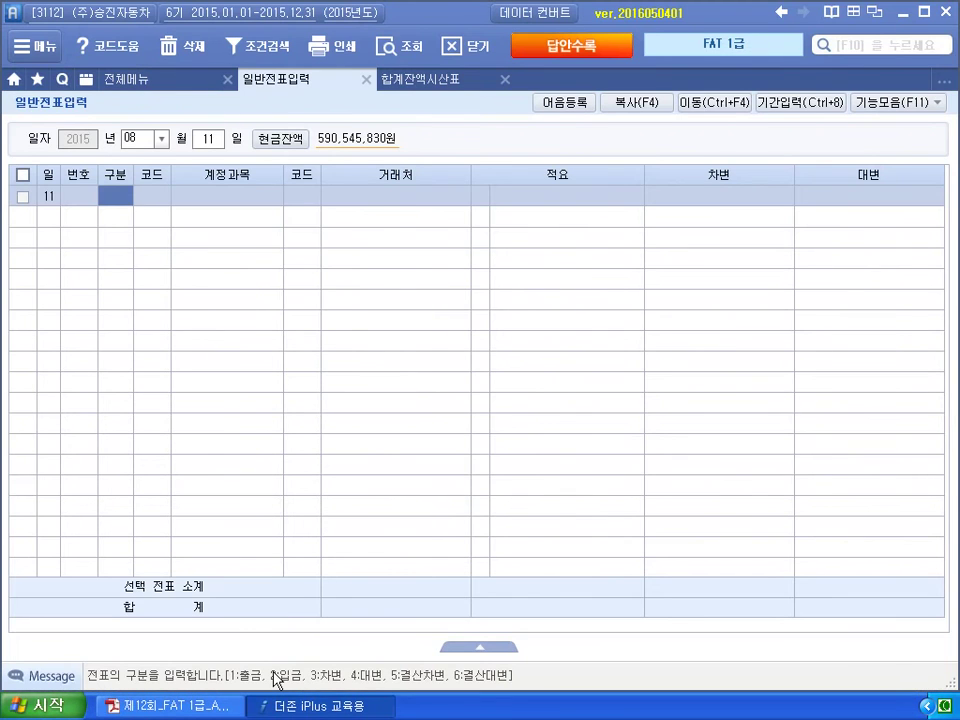
{"action": "type", "text": "3"}
{"action": "key", "text": "Return"}
{"action": "type", "text": "포장"}
{"action": "key", "text": "Return"}
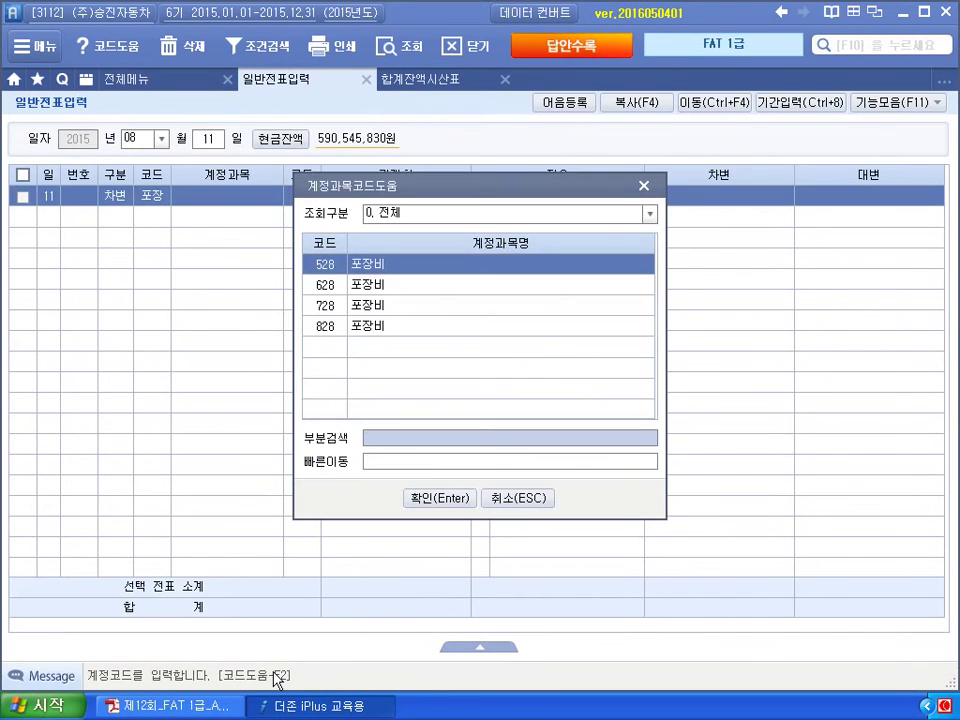
{"action": "key", "text": "Down"}
{"action": "key", "text": "Down"}
{"action": "key", "text": "Down"}
{"action": "key", "text": "Return"}
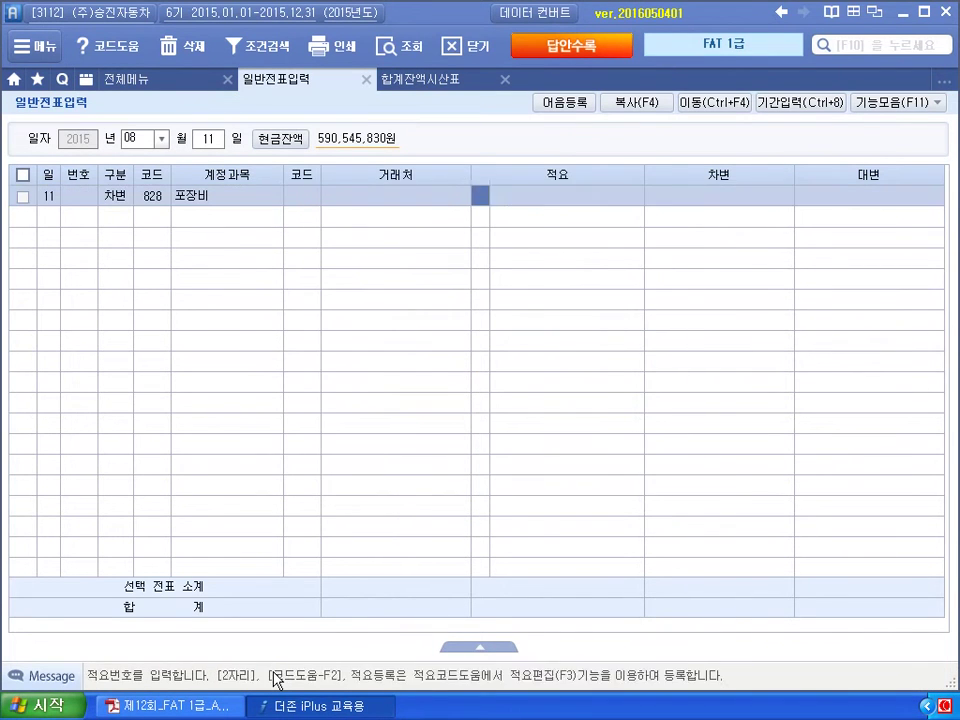
{"action": "key", "text": "Return"}
{"action": "type", "text": "25000"}
{"action": "key", "text": "Return"}
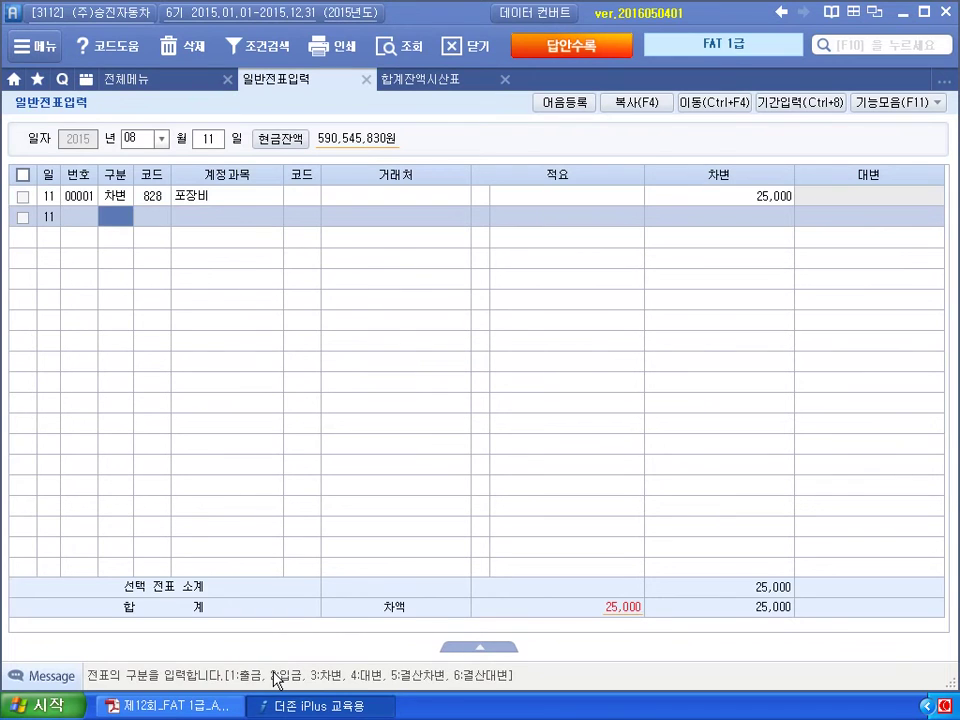
Credit 101 현금 25,000, close the voucher screens and return to the problem sheet.
{"action": "type", "text": "4"}
{"action": "key", "text": "Return"}
{"action": "type", "text": "101"}
{"action": "key", "text": "Return"}
{"action": "key", "text": "Return"}
{"action": "key", "text": "Return"}
{"action": "key", "text": "Return"}
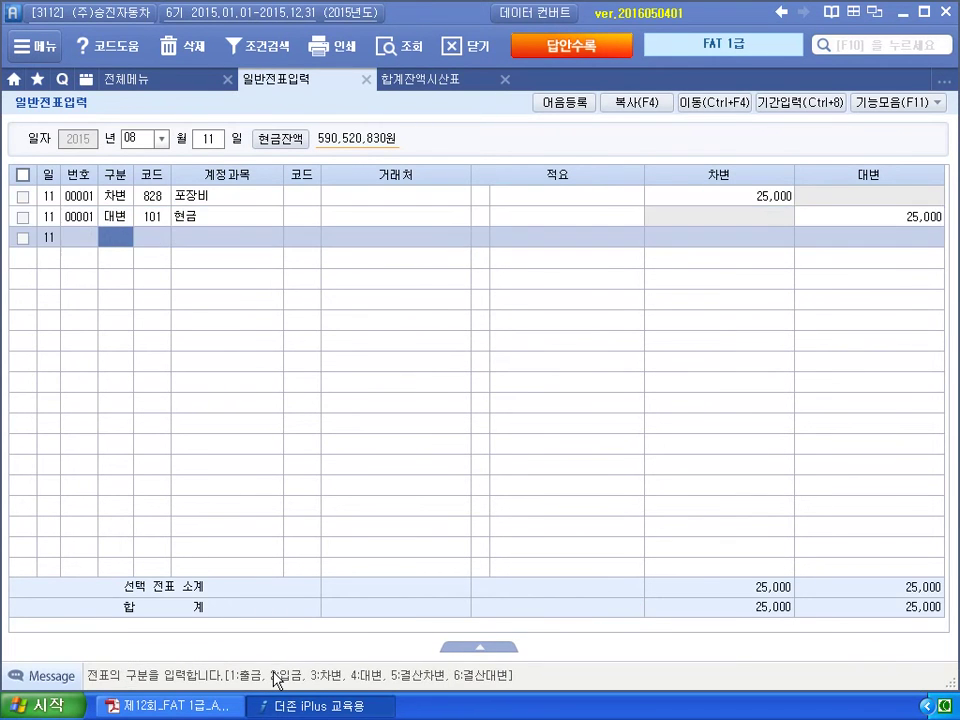
{"action": "key", "text": "Escape"}
{"action": "key", "text": "alt+Tab"}
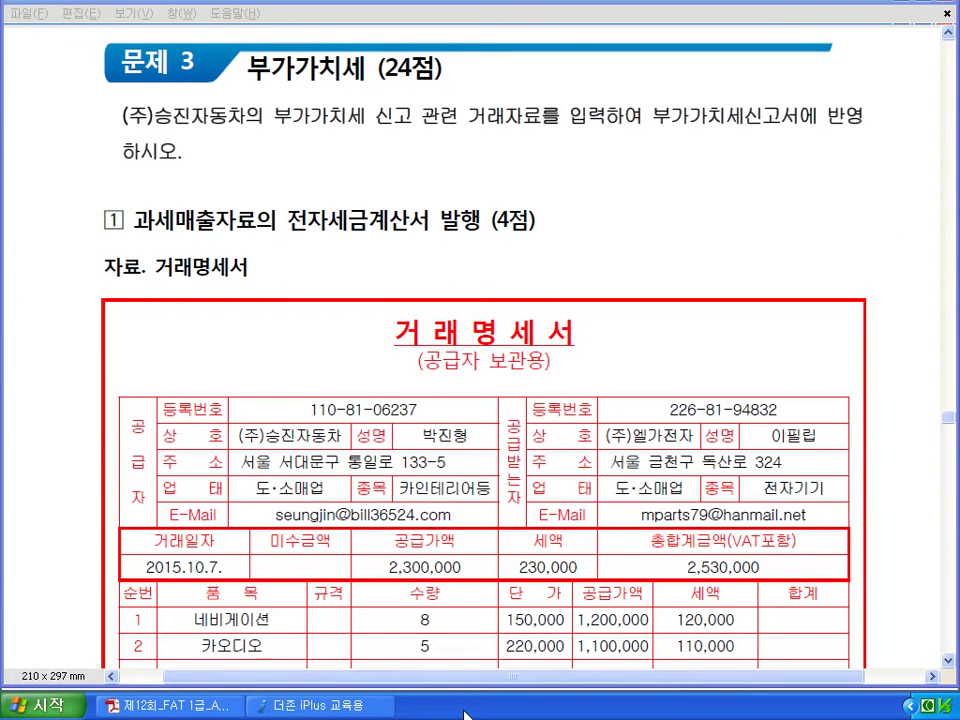
Scroll to the 거래명세서 and mark the 7월 date, the 10.7 transaction date and a side note.
{"action": "scroll", "coordinate": [376, 190], "scroll_direction": "down", "scroll_amount": 3}
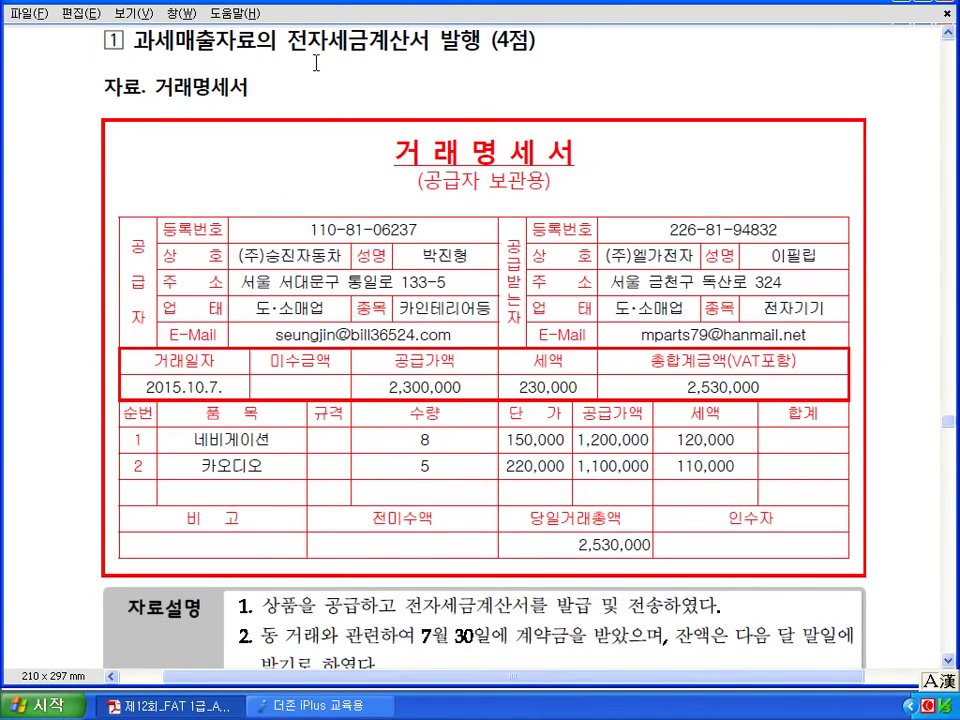
{"action": "scroll", "coordinate": [316, 64], "scroll_direction": "down", "scroll_amount": 1}
{"action": "scroll", "coordinate": [316, 72], "scroll_direction": "down", "scroll_amount": 1}
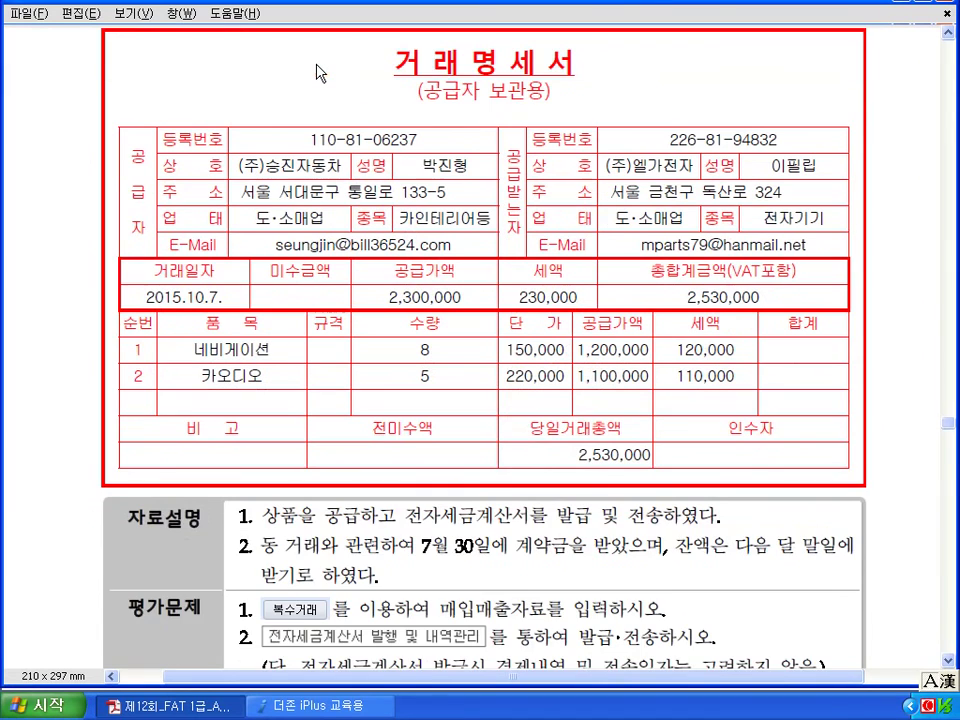
{"action": "scroll", "coordinate": [316, 72], "scroll_direction": "down", "scroll_amount": 2}
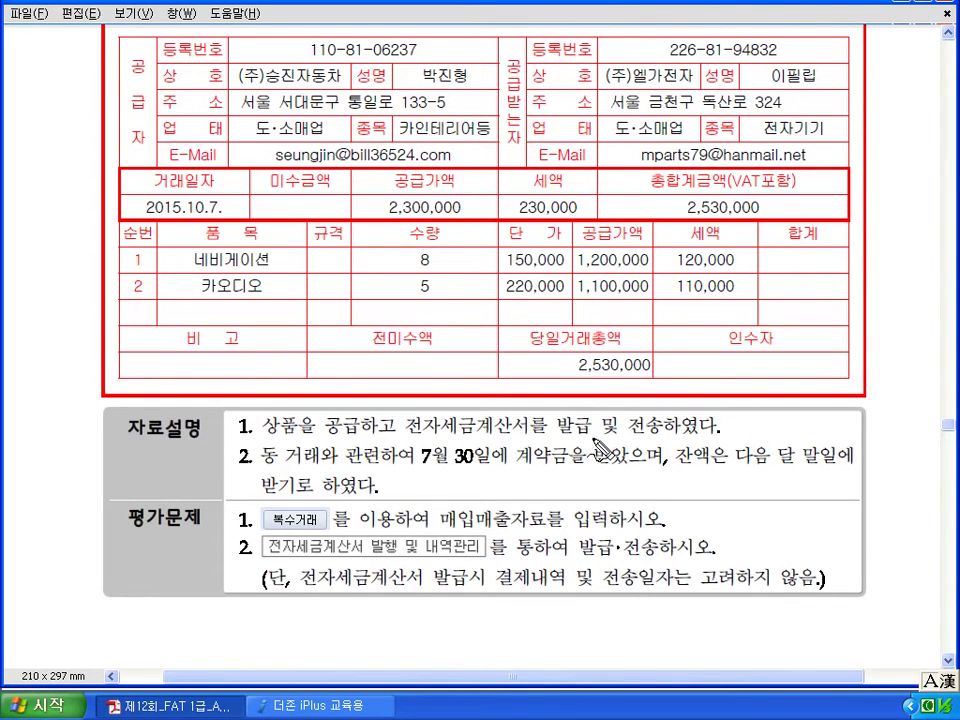
{"action": "left_click_drag", "start_coordinate": [410, 468], "coordinate": [541, 462]}
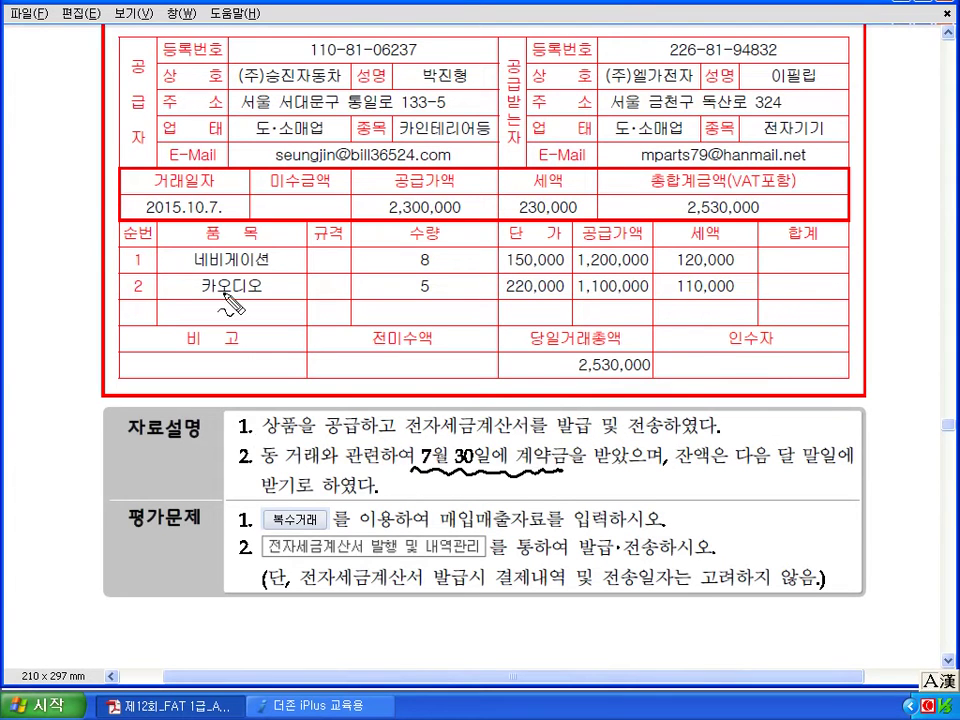
{"action": "left_click_drag", "start_coordinate": [228, 190], "coordinate": [238, 212]}
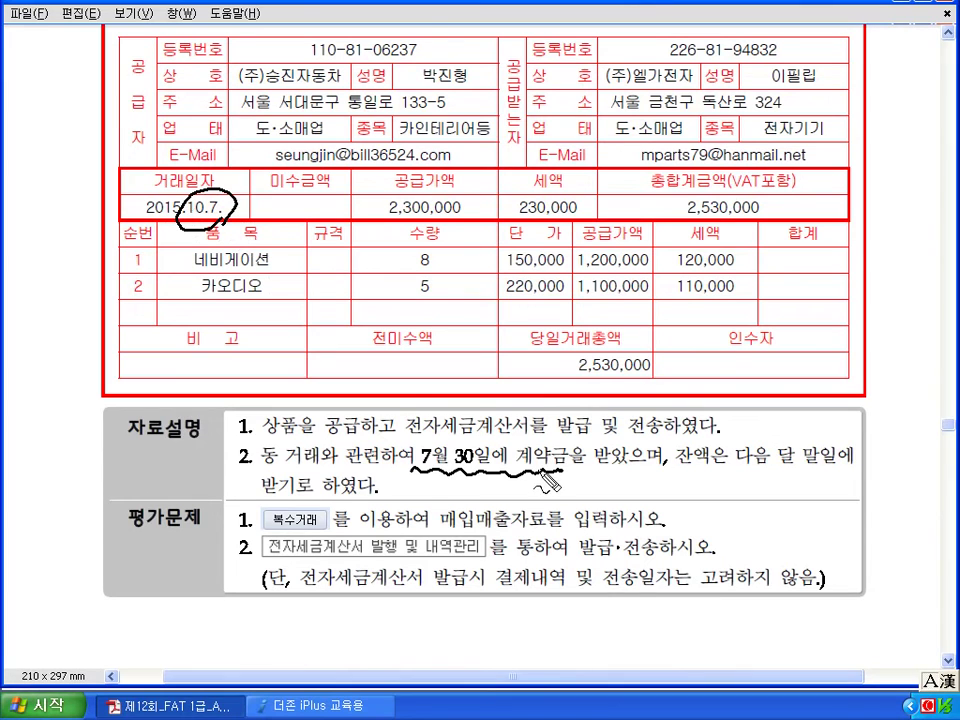
{"action": "mouse_move", "coordinate": [540, 490]}
{"action": "left_mouse_down"}
{"action": "mouse_move", "coordinate": [562, 488]}
{"action": "mouse_move", "coordinate": [580, 508]}
{"action": "mouse_move", "coordinate": [668, 494]}
{"action": "mouse_move", "coordinate": [644, 505]}
{"action": "left_mouse_up"}
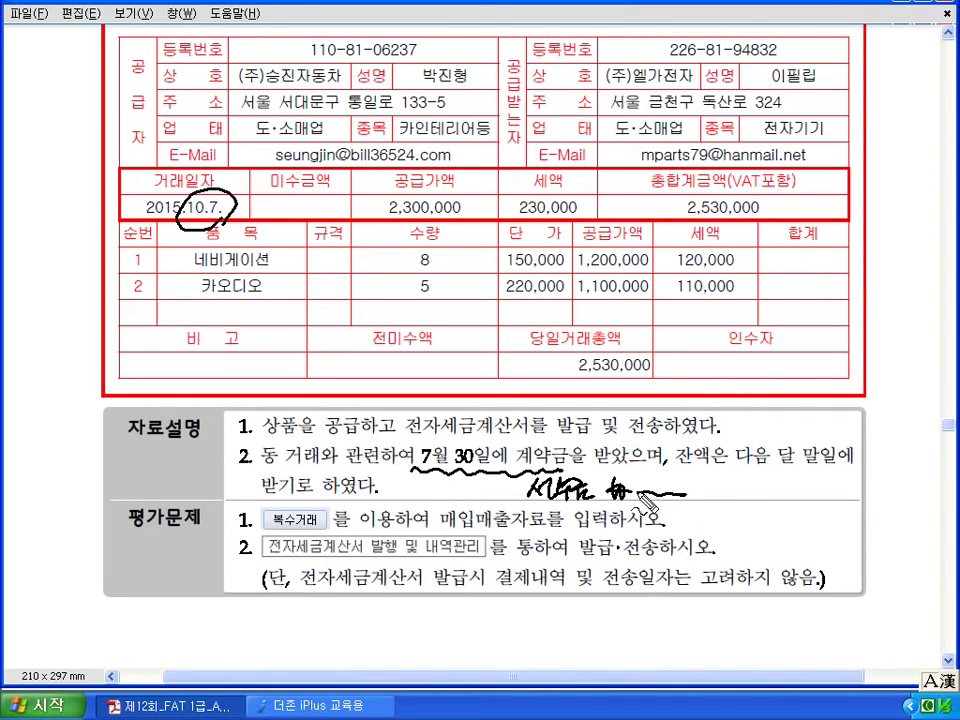
Mark the payment terms, 복수거래, item rows, e-invoice and 결제내역 instructions, then clear the ink.
{"action": "left_click_drag", "start_coordinate": [781, 468], "coordinate": [826, 468]}
{"action": "mouse_move", "coordinate": [312, 502]}
{"action": "left_mouse_down"}
{"action": "mouse_move", "coordinate": [262, 522]}
{"action": "mouse_move", "coordinate": [300, 498]}
{"action": "left_mouse_up"}
{"action": "left_click_drag", "start_coordinate": [187, 253], "coordinate": [187, 290]}
{"action": "left_click_drag", "start_coordinate": [276, 557], "coordinate": [481, 557]}
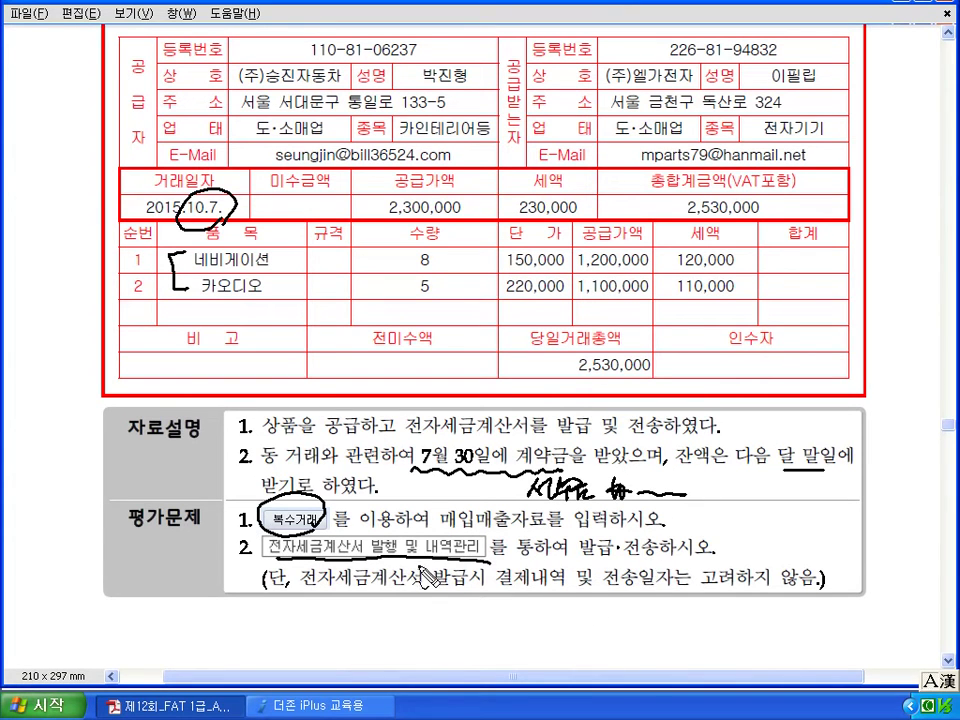
{"action": "left_click_drag", "start_coordinate": [534, 591], "coordinate": [660, 590]}
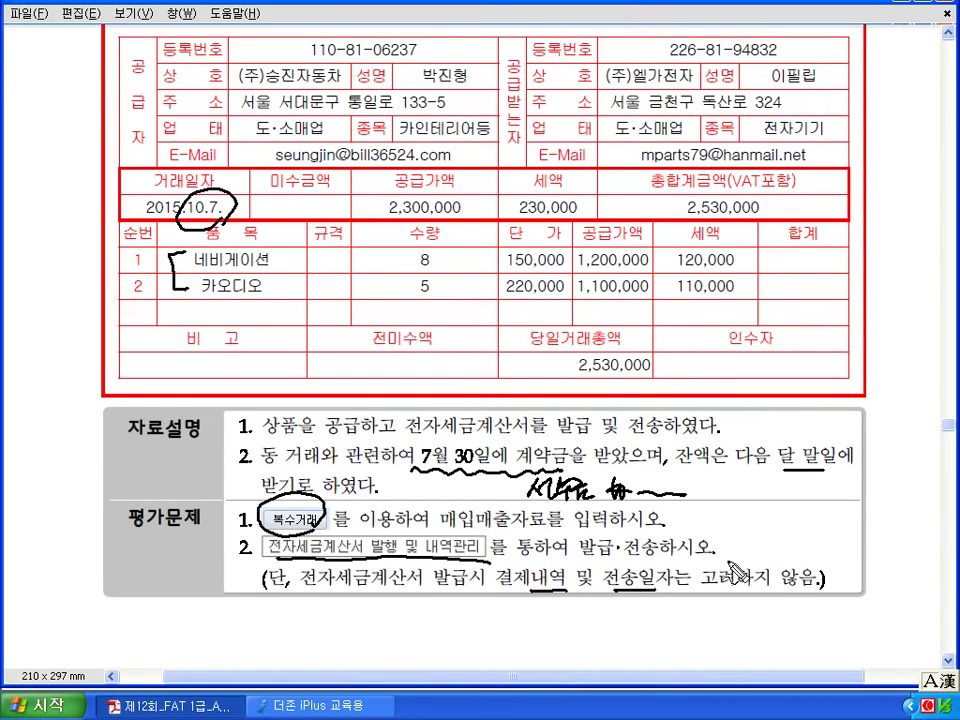
{"action": "key", "text": "Escape"}
Review the 07/30 voucher's 500,000 선수금 계약금 line in 일반전표입력, then close it.
{"action": "left_click", "coordinate": [340, 708]}
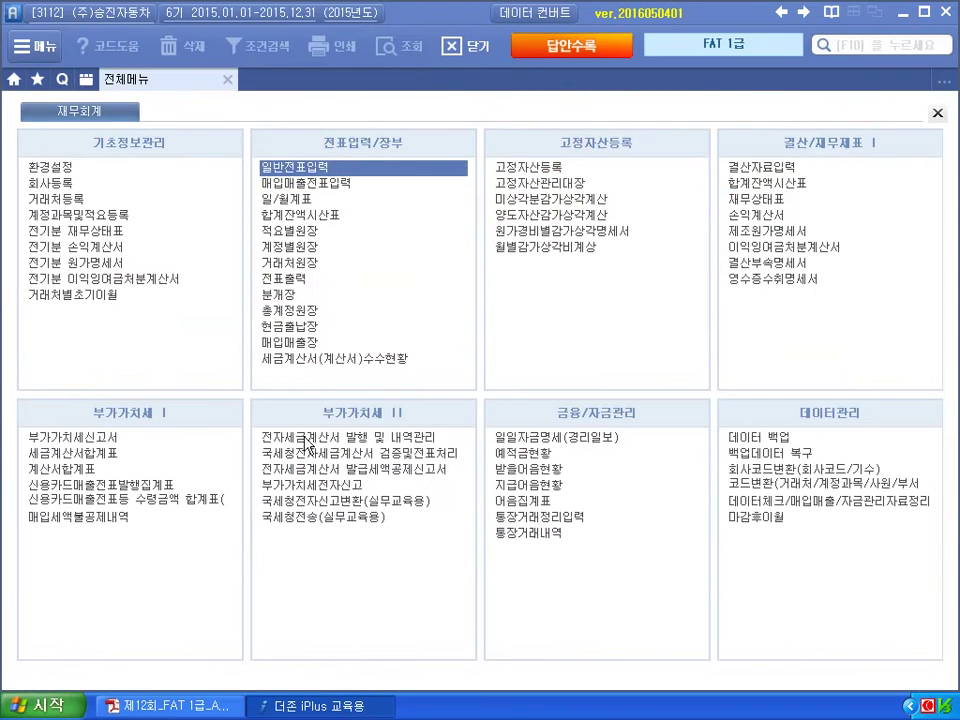
{"action": "left_click", "coordinate": [318, 166]}
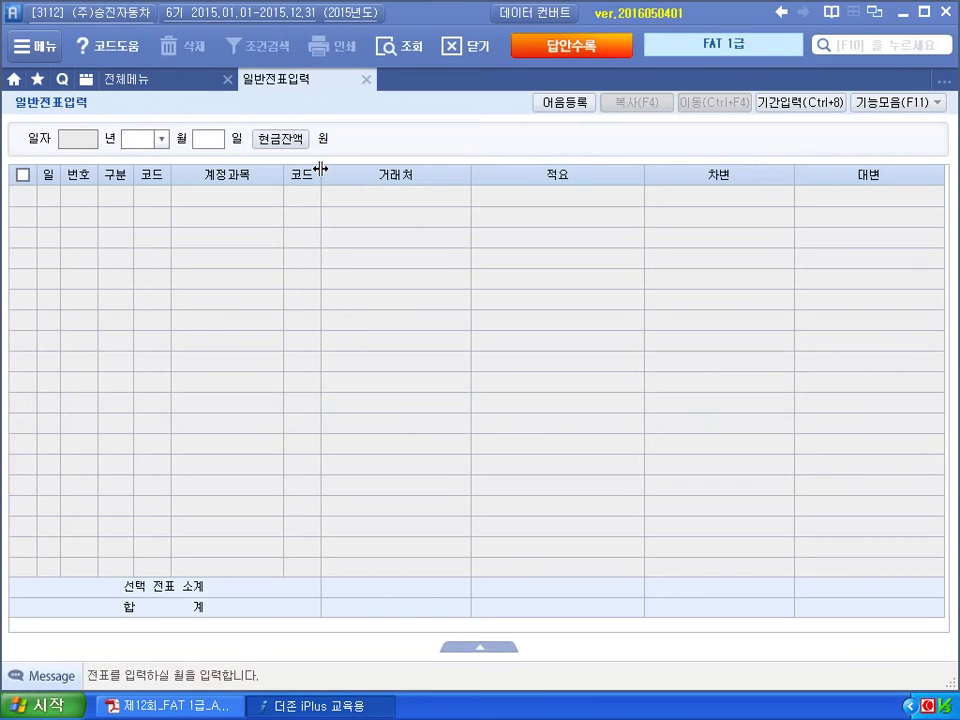
{"action": "type", "text": "07"}
{"action": "key", "text": "Return"}
{"action": "type", "text": "30"}
{"action": "key", "text": "Return"}
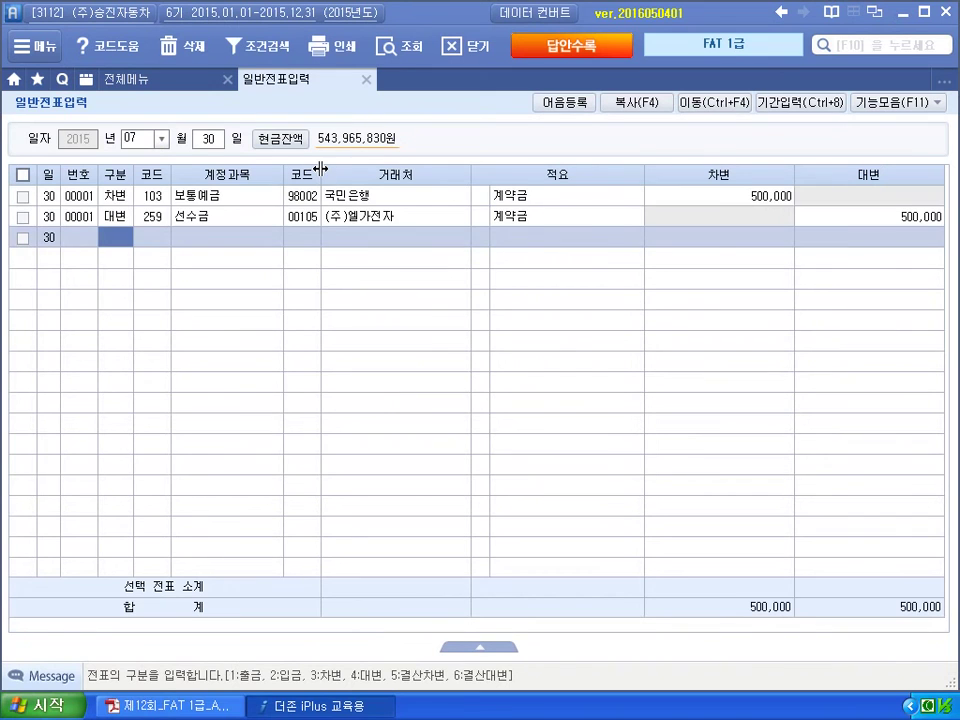
{"action": "left_click", "coordinate": [852, 218]}
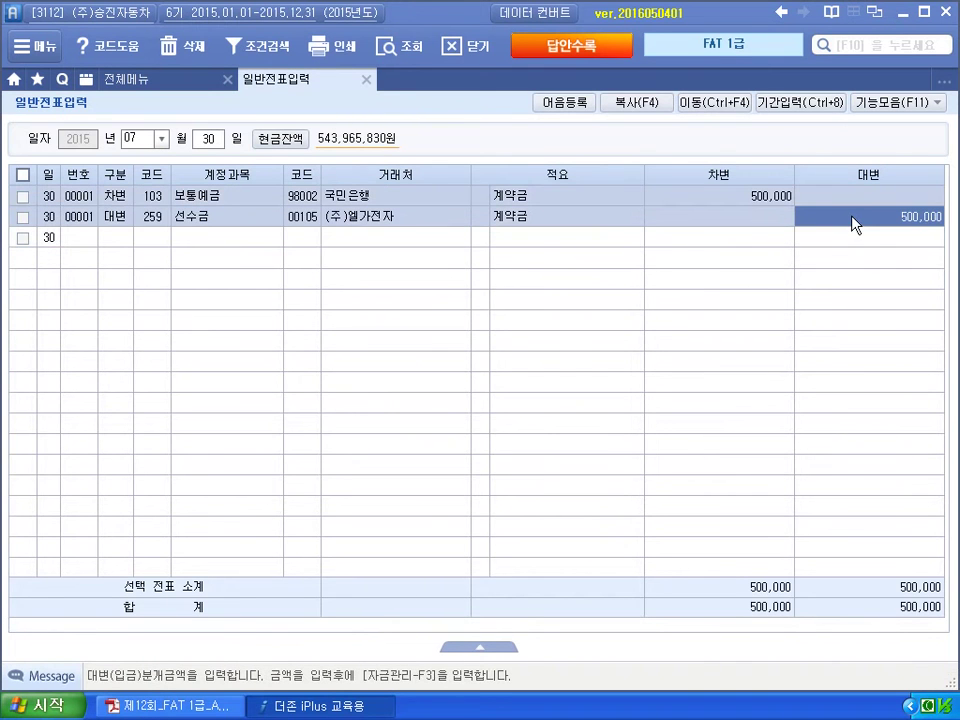
{"action": "left_click", "coordinate": [366, 79]}
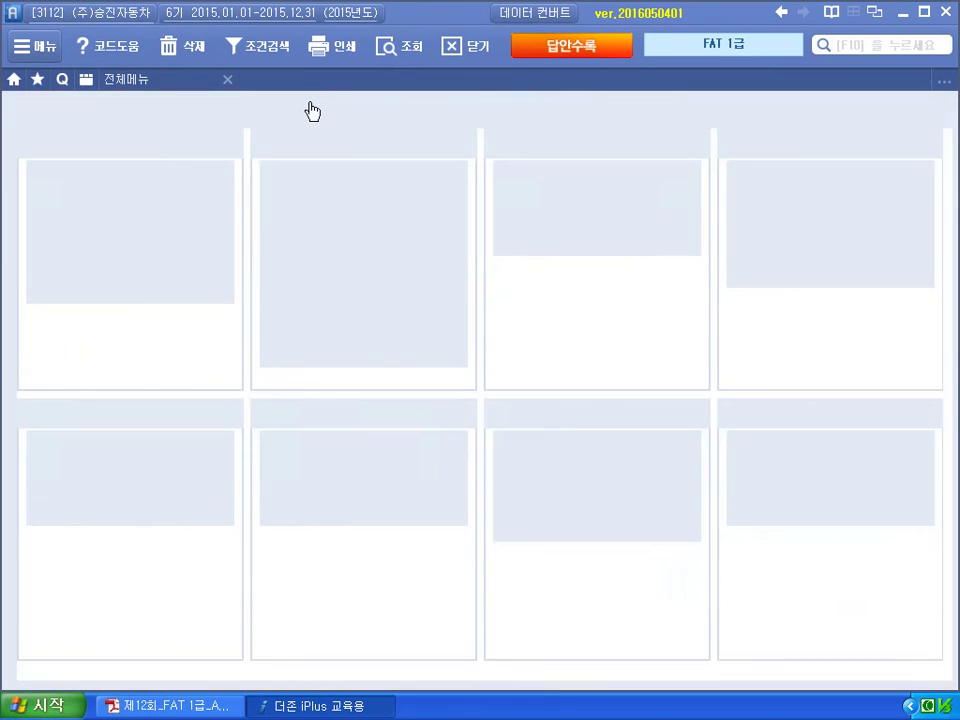
Start a 10/07 type 11 과세 sale in 매입매출전표입력 and open 복수거래 item entry.
{"action": "left_click", "coordinate": [298, 183]}
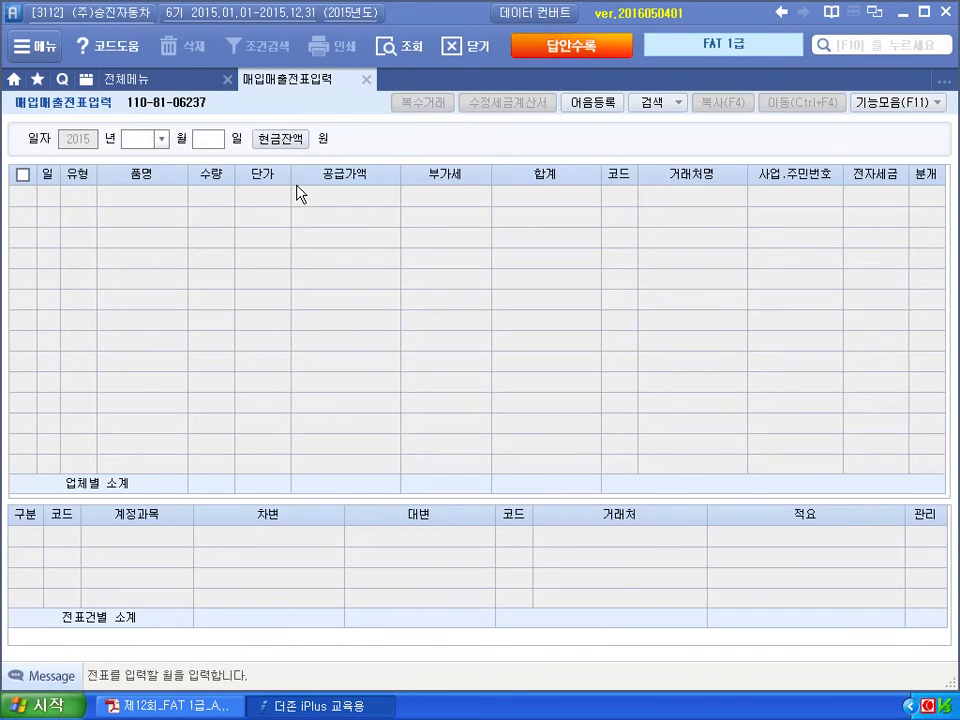
{"action": "type", "text": "10"}
{"action": "key", "text": "Return"}
{"action": "type", "text": "07"}
{"action": "key", "text": "Return"}
{"action": "type", "text": "11"}
{"action": "key", "text": "Return"}
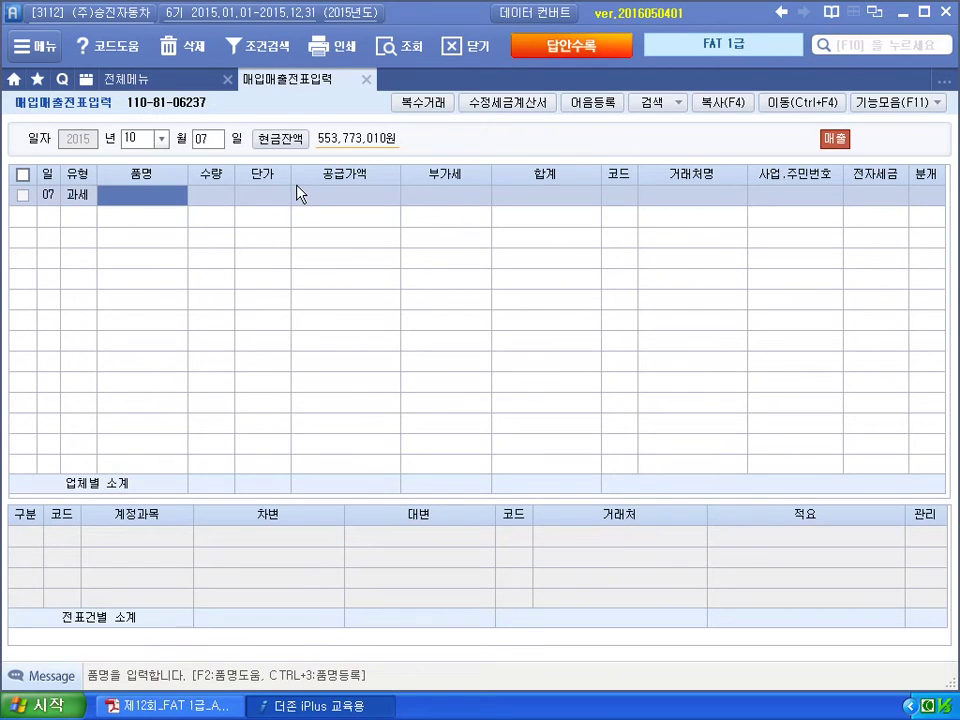
{"action": "left_click", "coordinate": [423, 102]}
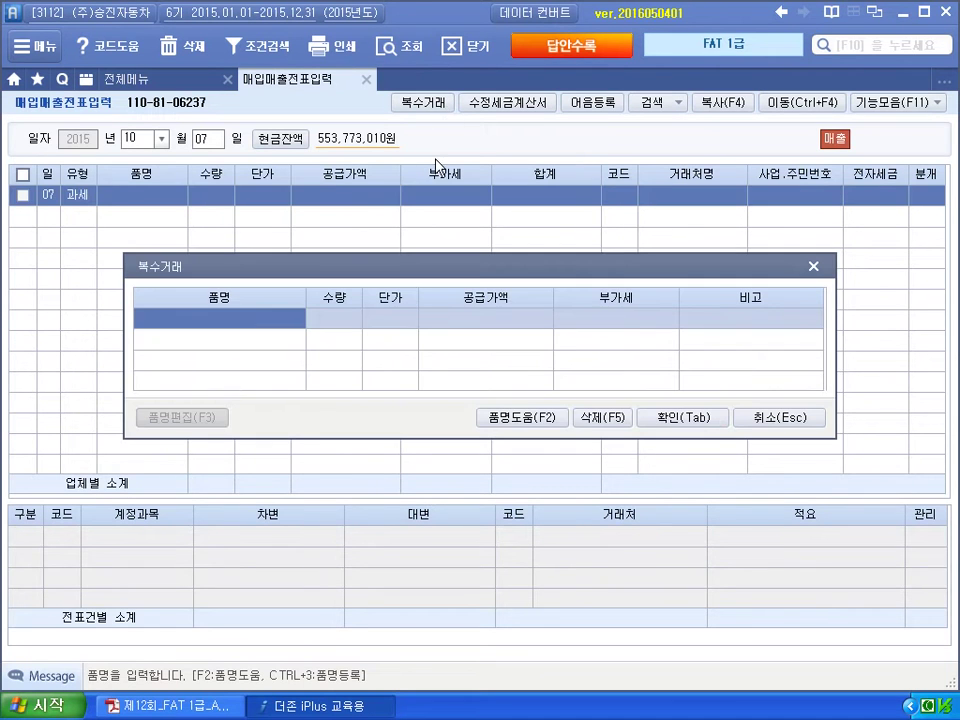
Enter item 네비게이션, quantity 8, unit price 150,000.
{"action": "type", "text": "네비게"}
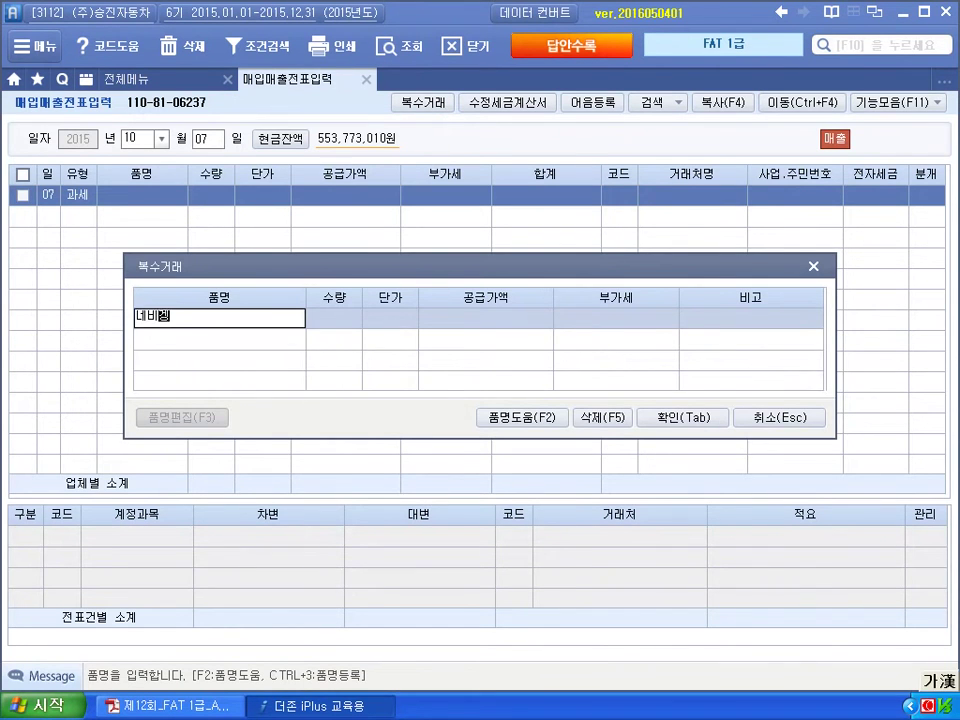
{"action": "type", "text": "이셔ㄴ"}
{"action": "key", "text": "Return"}
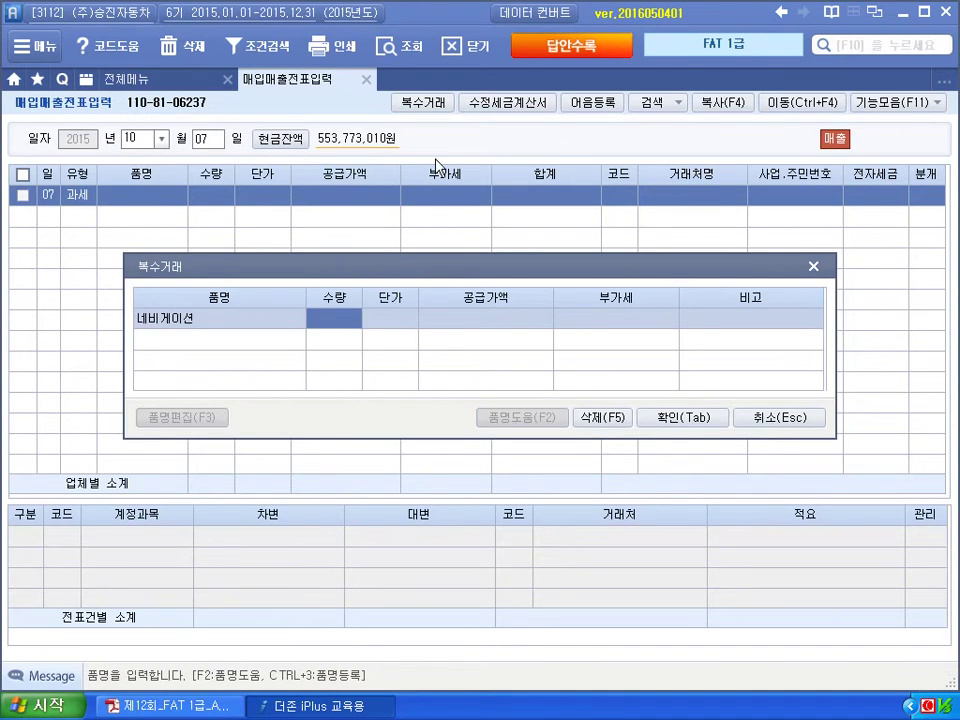
{"action": "type", "text": "8"}
{"action": "key", "text": "Return"}
{"action": "type", "text": "1500000"}
{"action": "key", "text": "Return"}
Add 카오디오, quantity 5 at 220,000, and apply both items to the sales row.
{"action": "key", "text": "Return"}
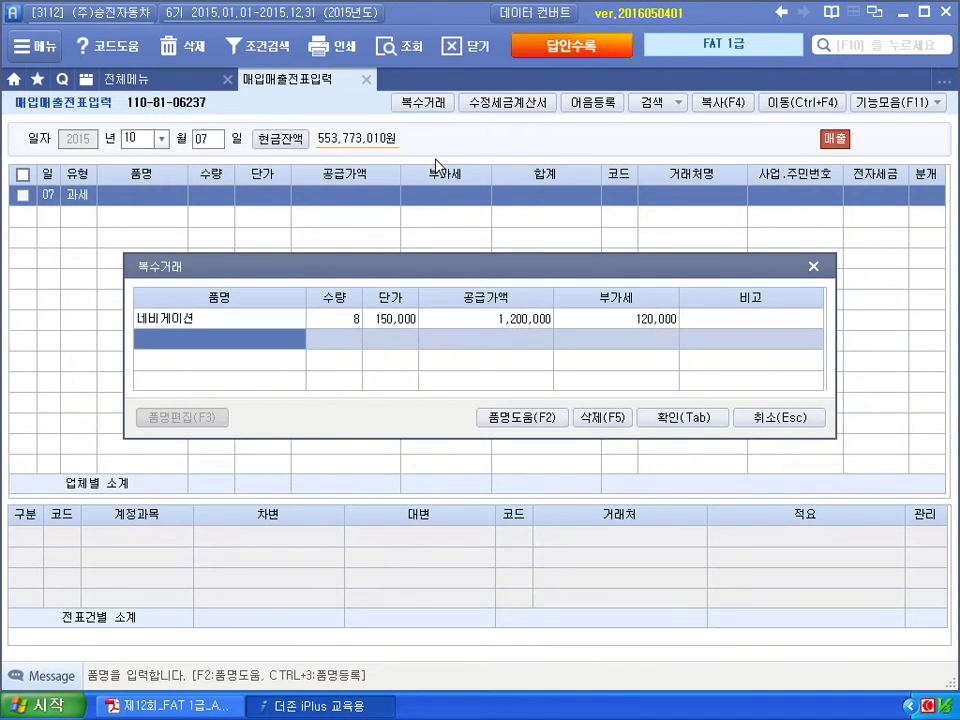
{"action": "type", "text": "카오디오"}
{"action": "key", "text": "Return"}
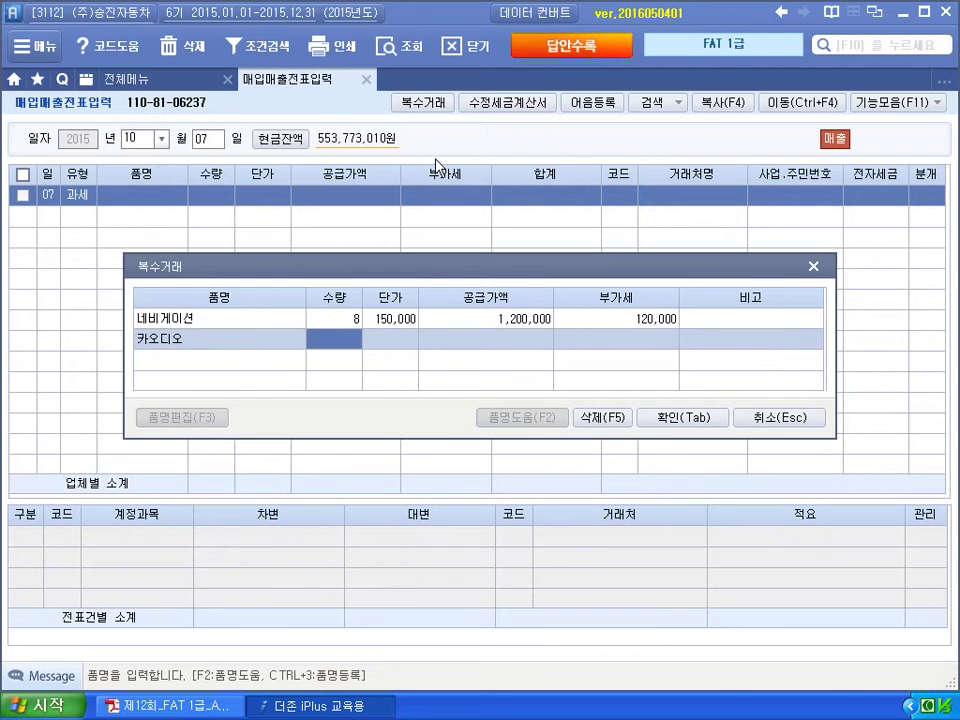
{"action": "type", "text": "5"}
{"action": "key", "text": "Return"}
{"action": "type", "text": "220000"}
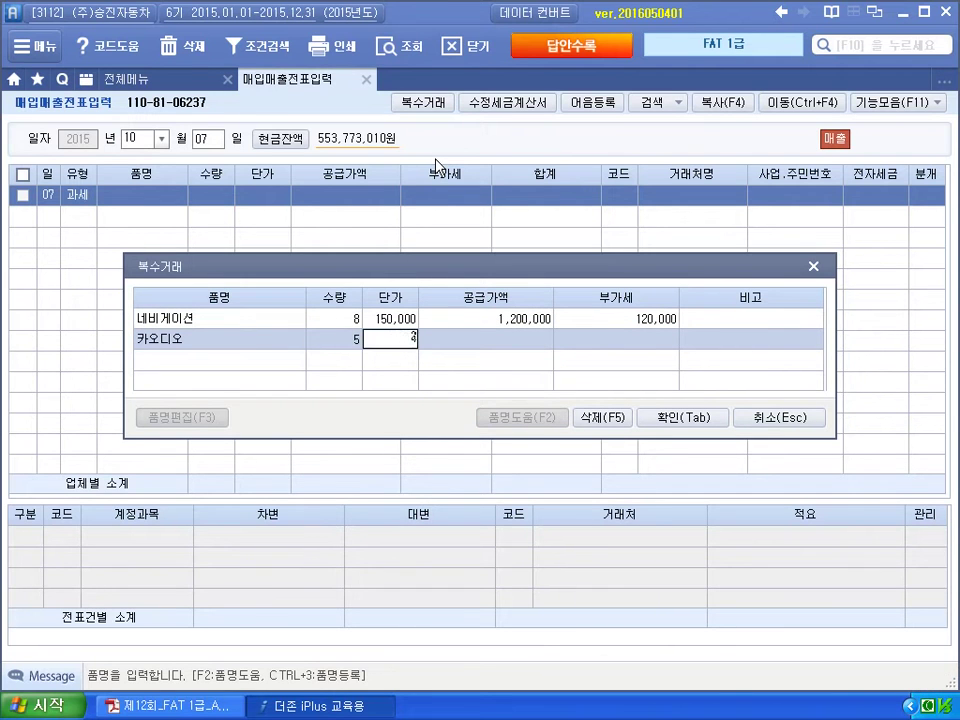
{"action": "key", "text": "Return"}
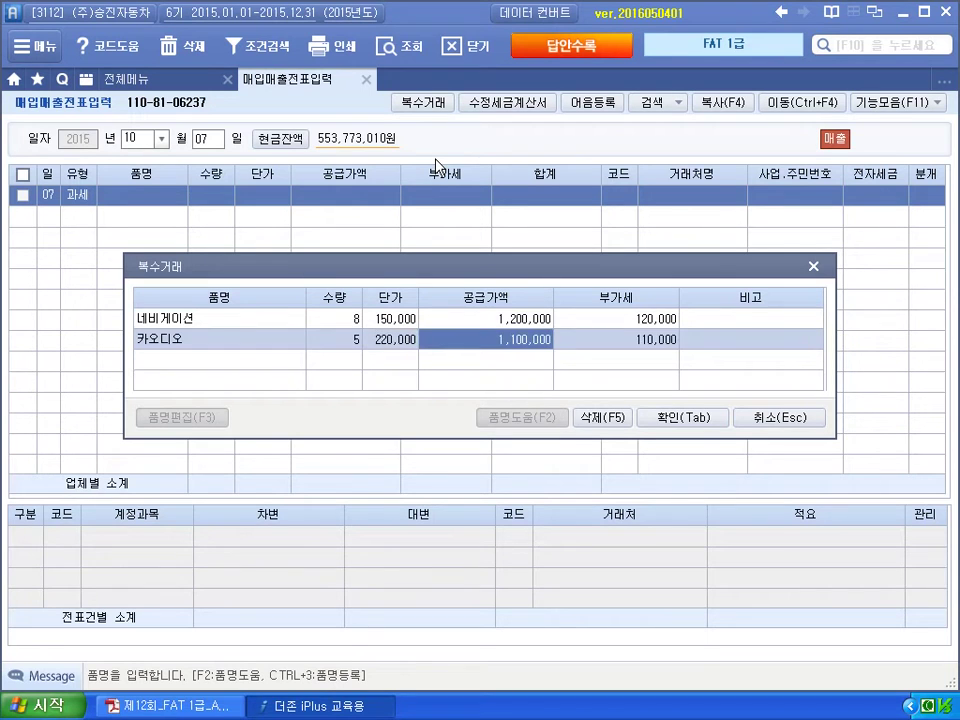
{"action": "key", "text": "Return"}
{"action": "key", "text": "Return"}
{"action": "key", "text": "Return"}
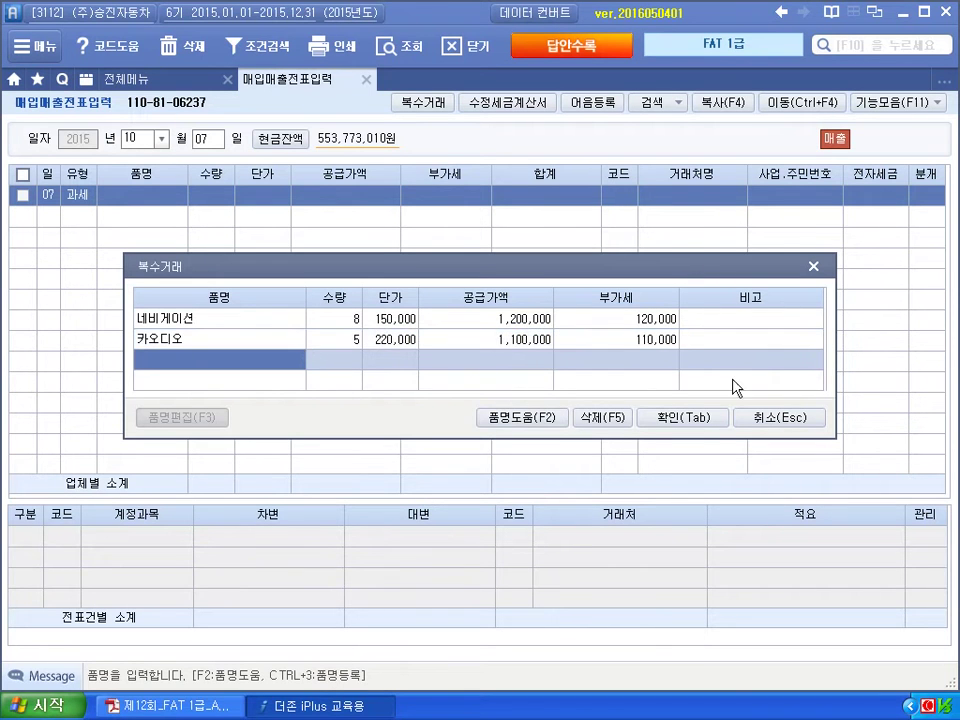
{"action": "left_click", "coordinate": [700, 418]}
{"action": "key", "text": "Return"}
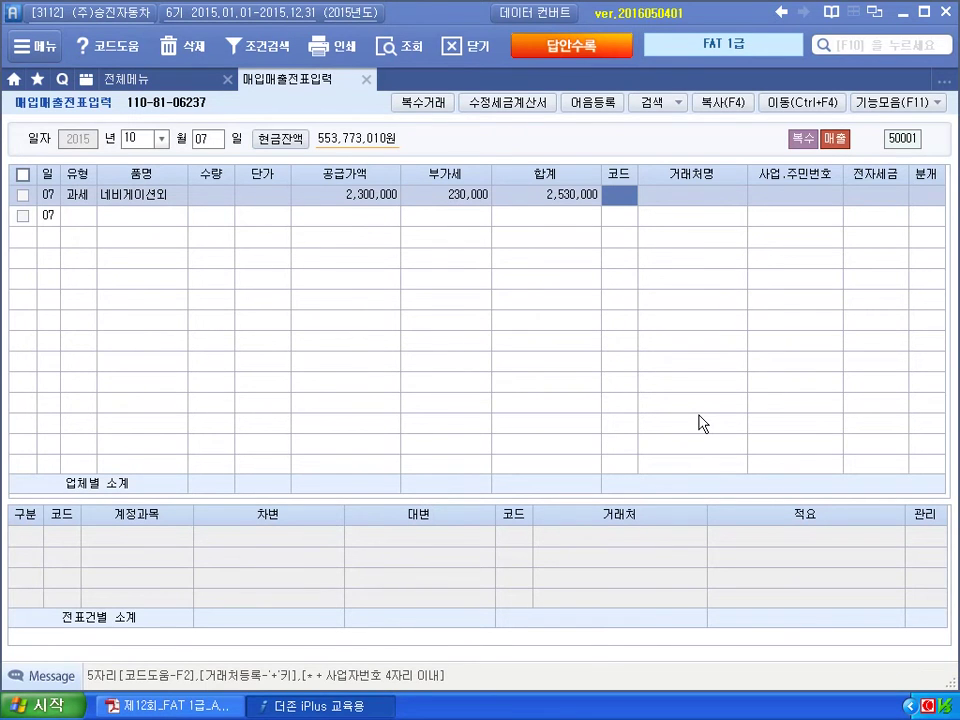
Set the customer to (주)엘가전자 and choose 3 혼합 as the journal type.
{"action": "type", "text": "엘가"}
{"action": "key", "text": "Return"}
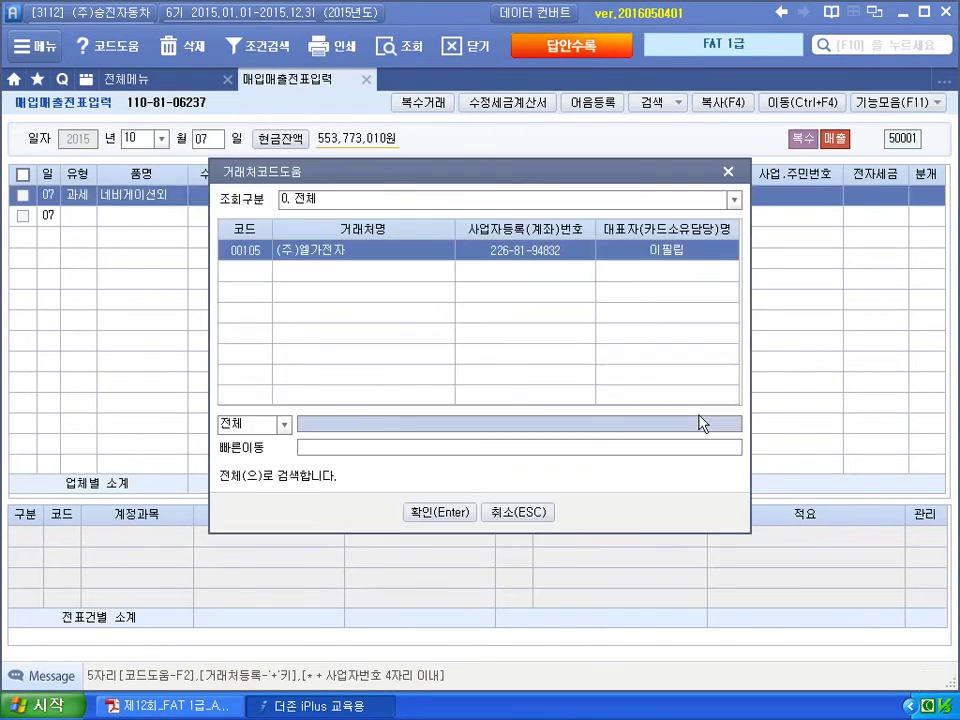
{"action": "key", "text": "Return"}
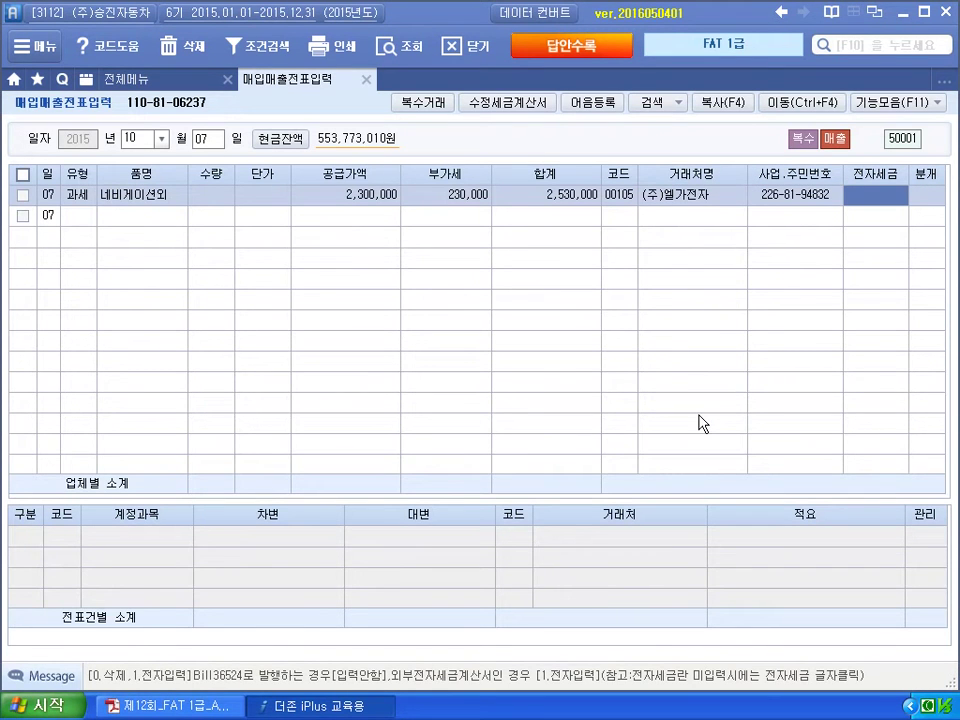
{"action": "key", "text": "Return"}
{"action": "type", "text": "3"}
{"action": "key", "text": "Return"}
Debit 259 선수금 for 500,000.
{"action": "key", "text": "Return"}
{"action": "key", "text": "Return"}
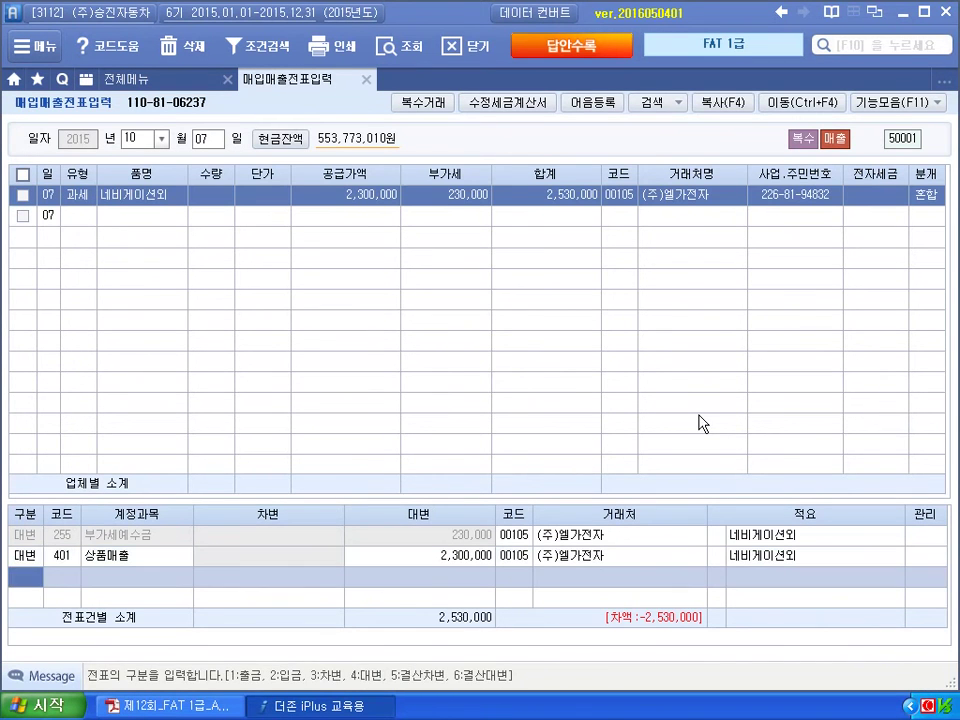
{"action": "type", "text": "3"}
{"action": "key", "text": "Return"}
{"action": "type", "text": "259"}
{"action": "key", "text": "Return"}
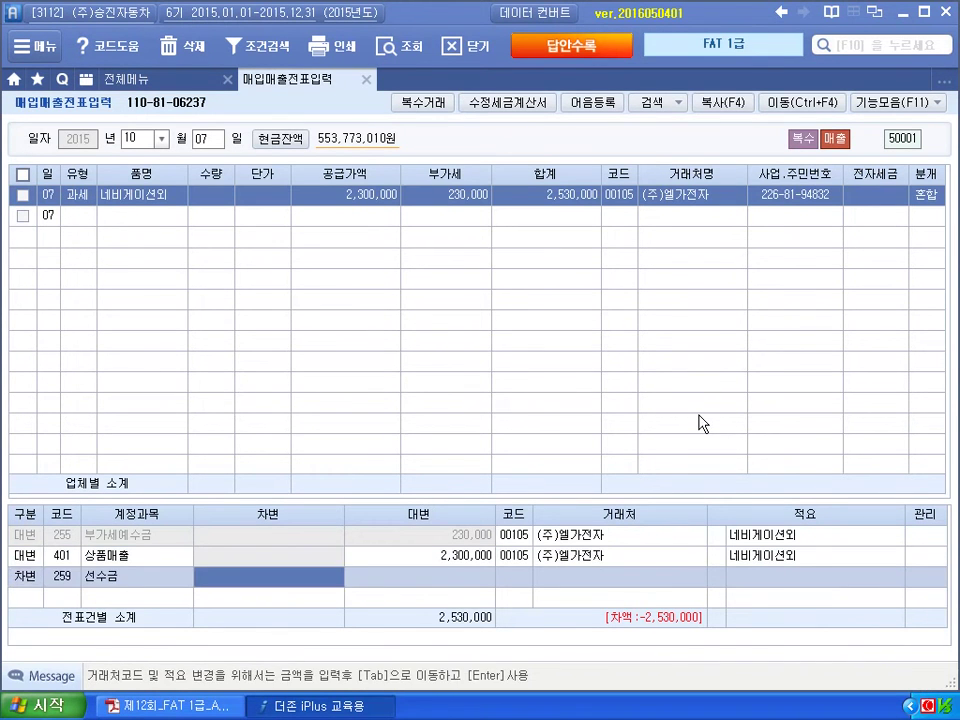
{"action": "type", "text": "5000000"}
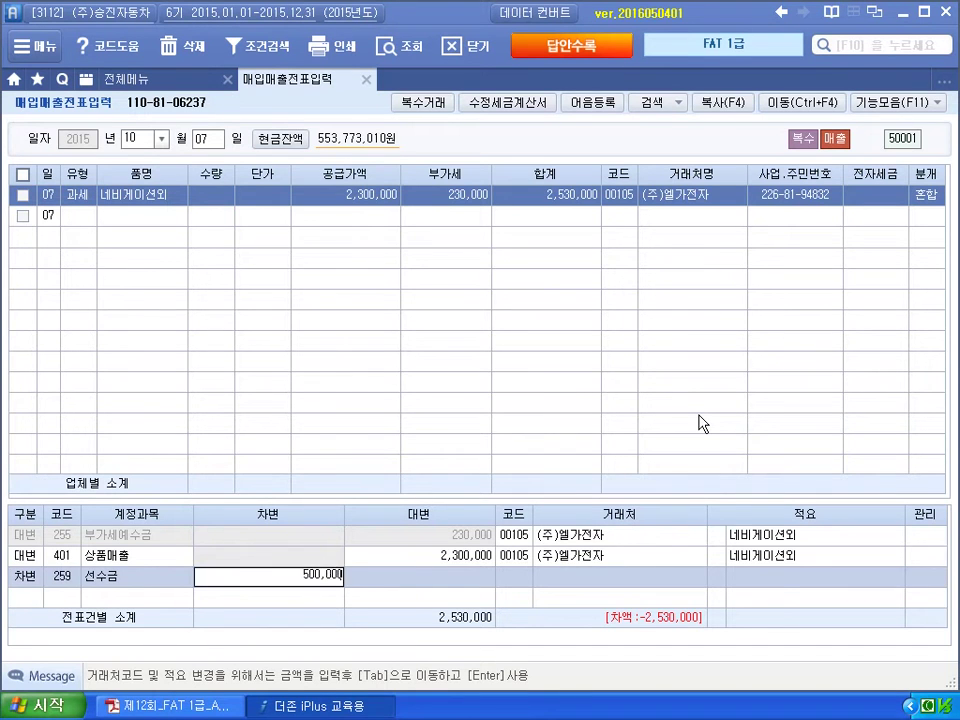
{"action": "key", "text": "Return"}
Add a debit line 108 외상매출금 of 2,030,000 to balance the entry.
{"action": "type", "text": "3"}
{"action": "key", "text": "Return"}
{"action": "type", "text": "108"}
{"action": "key", "text": "Return"}
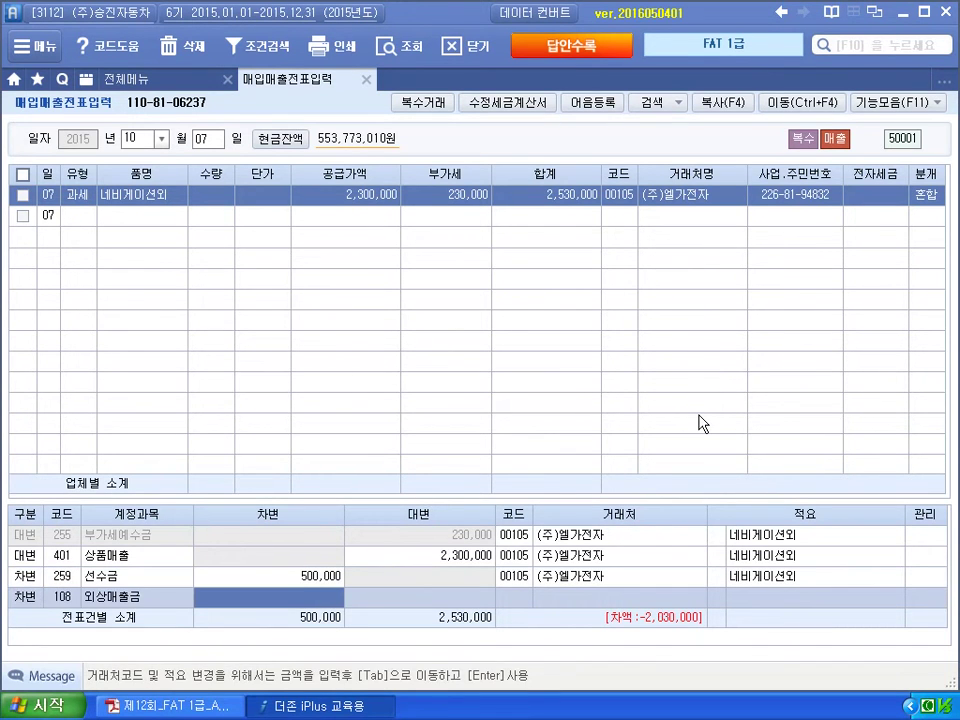
{"action": "type", "text": "2,030,000"}
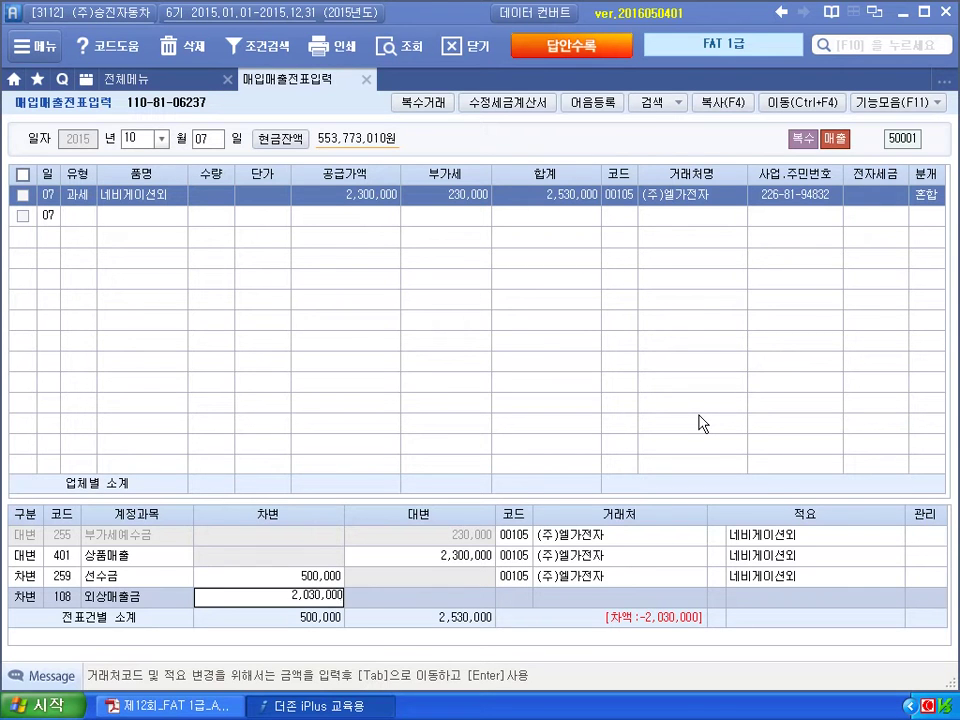
{"action": "key", "text": "Return"}
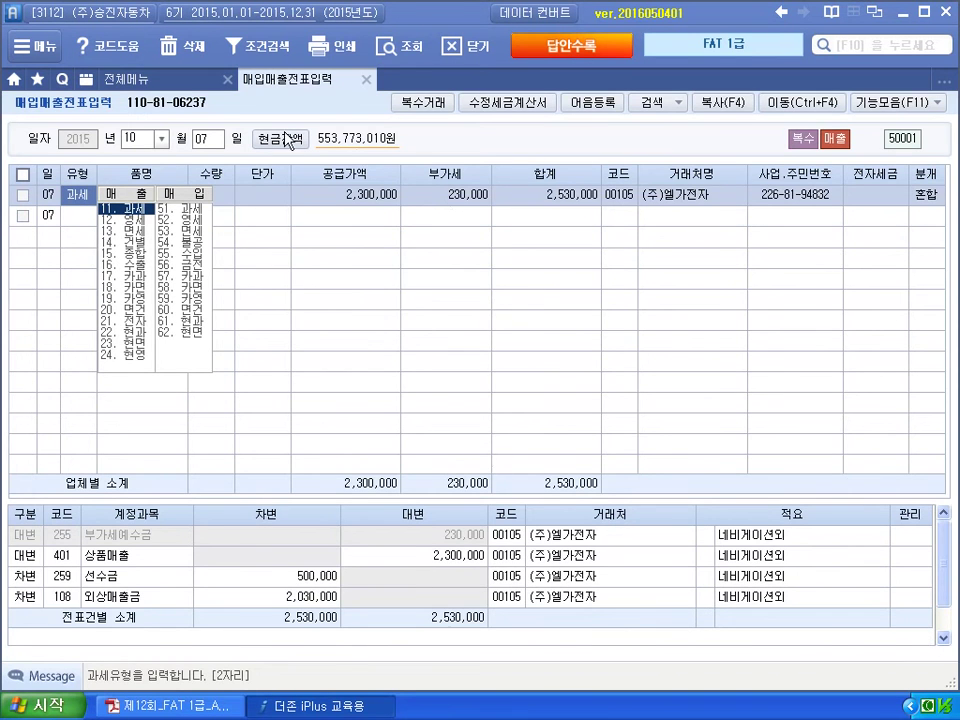
Open 전자세금계산서 발행 및 내역관리 and list invoices for period 10/07~10/07.
{"action": "left_click", "coordinate": [190, 80]}
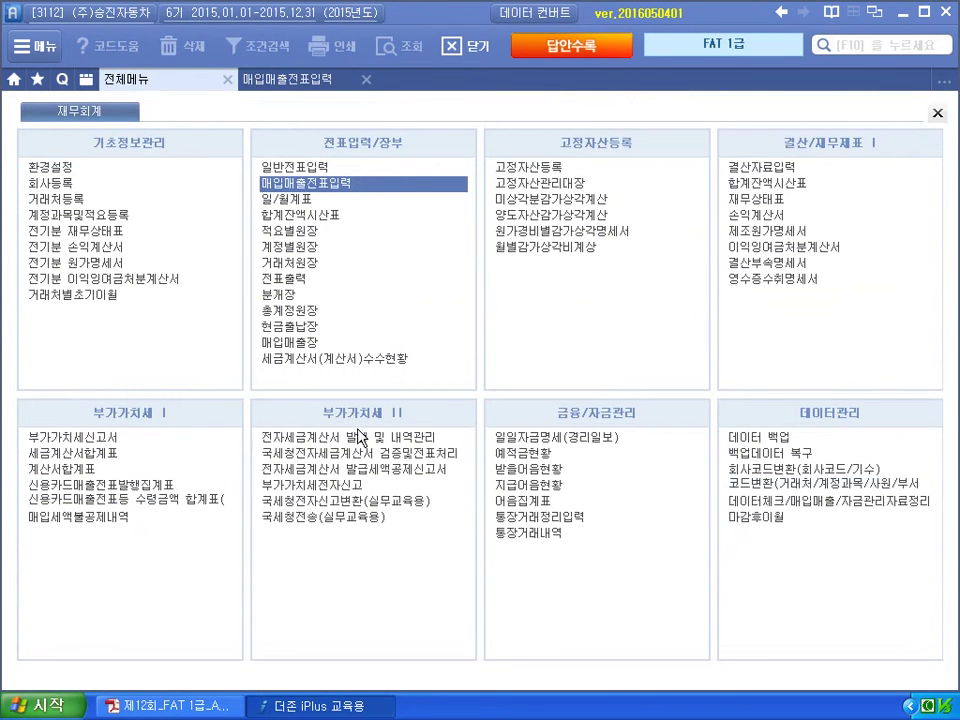
{"action": "left_click", "coordinate": [348, 441]}
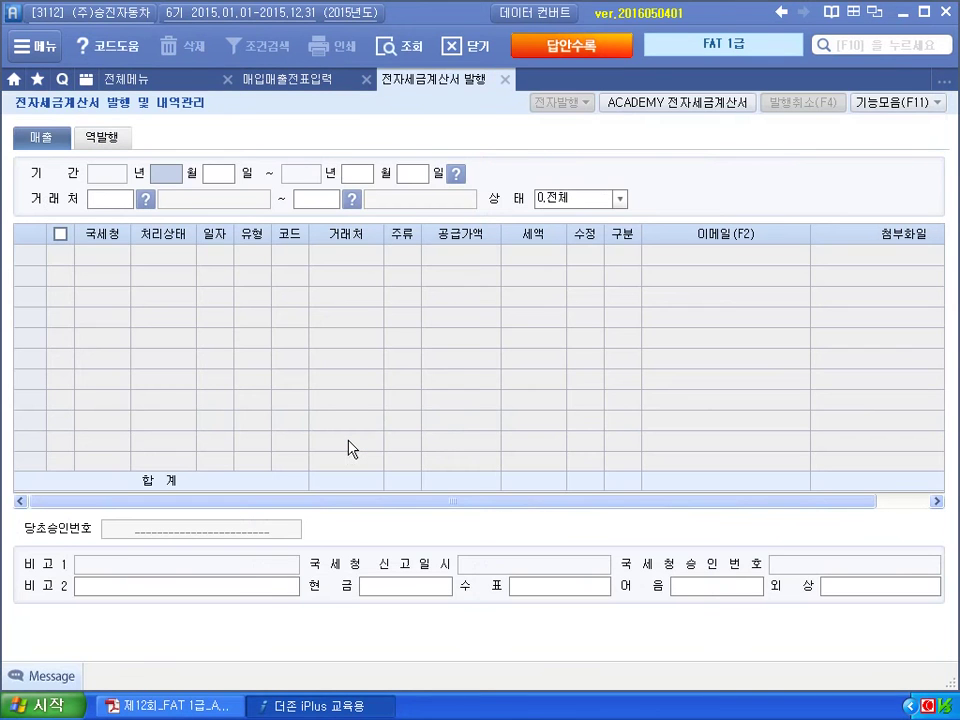
{"action": "type", "text": "10"}
{"action": "key", "text": "Return"}
{"action": "type", "text": "07"}
{"action": "key", "text": "Return"}
{"action": "type", "text": "07"}
{"action": "key", "text": "Return"}
{"action": "key", "text": "Return"}
{"action": "key", "text": "Return"}
{"action": "key", "text": "Return"}
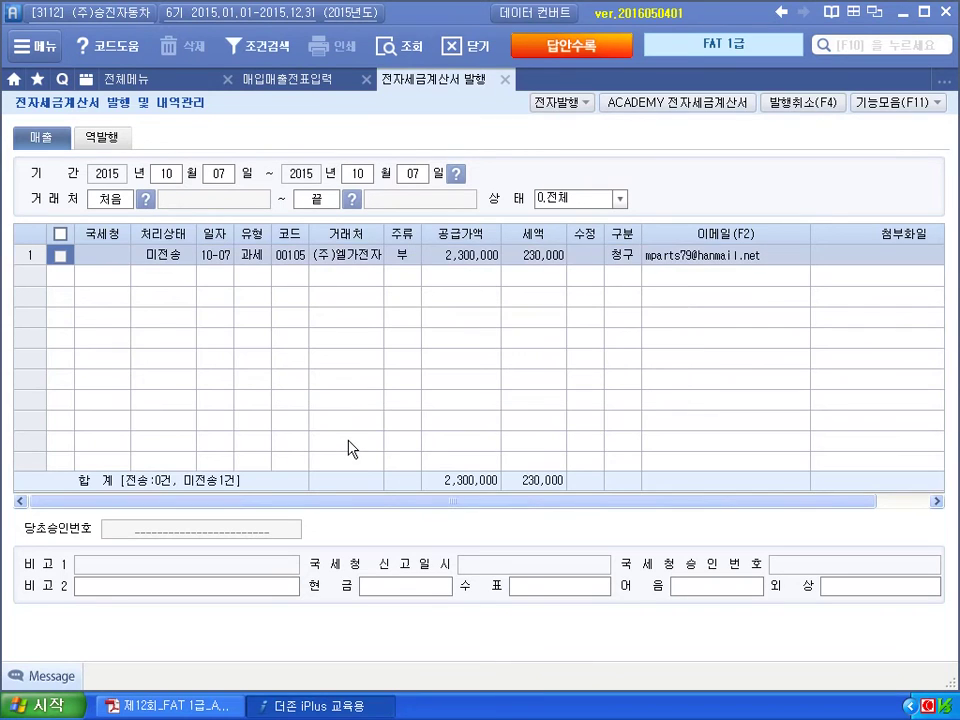
Issue the 10-07 (주)엘가전자 invoice electronically through 전자발행 and 발행.
{"action": "left_click", "coordinate": [61, 256]}
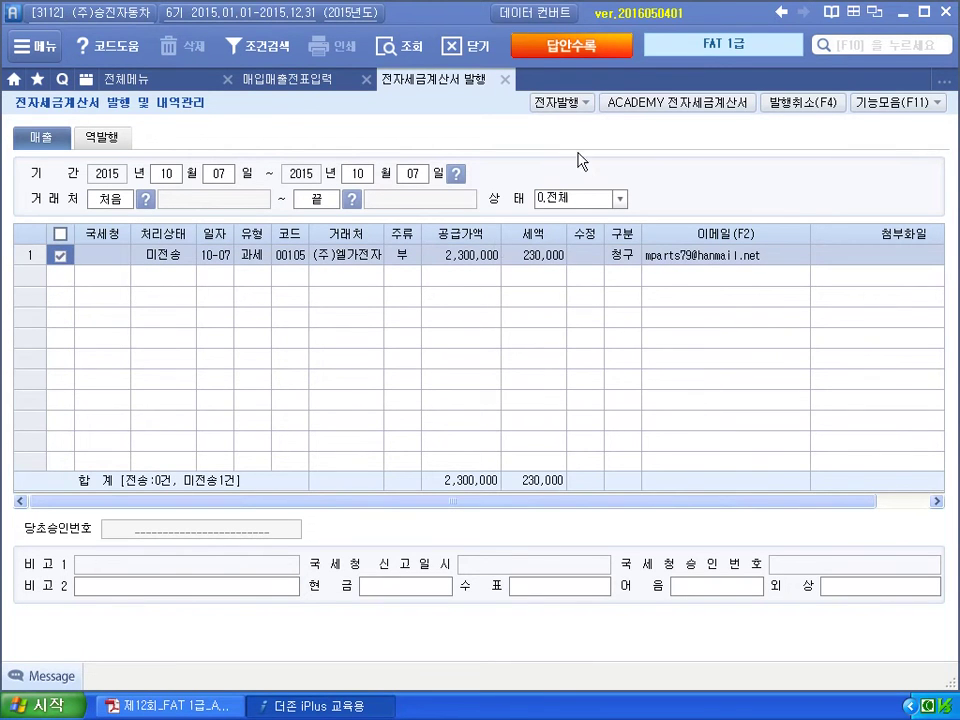
{"action": "left_click", "coordinate": [566, 106]}
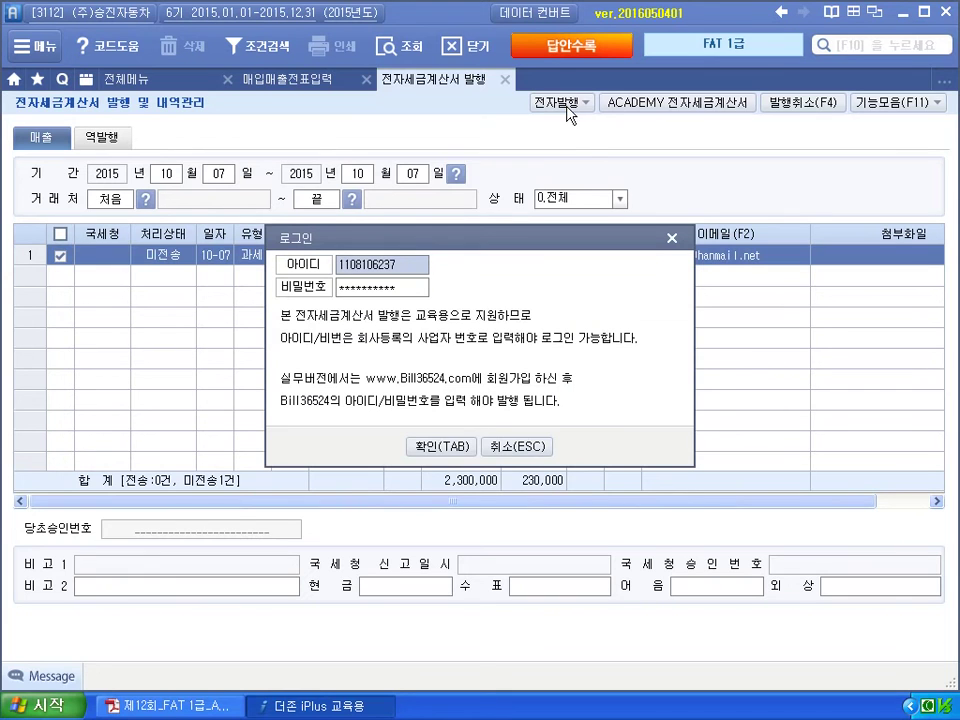
{"action": "left_click", "coordinate": [441, 447]}
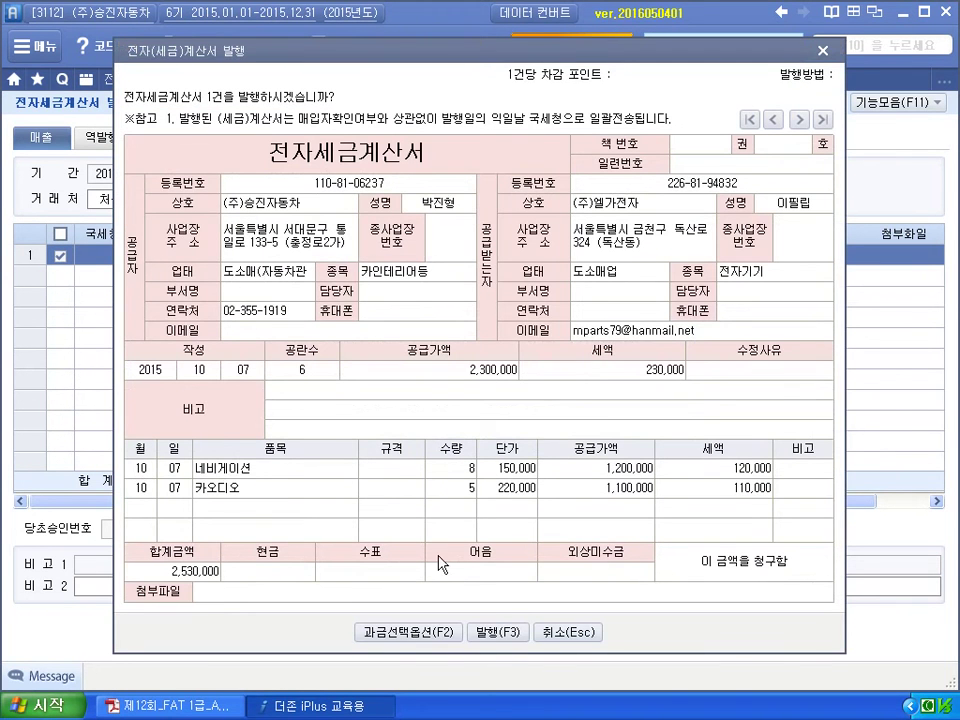
{"action": "left_click", "coordinate": [503, 636]}
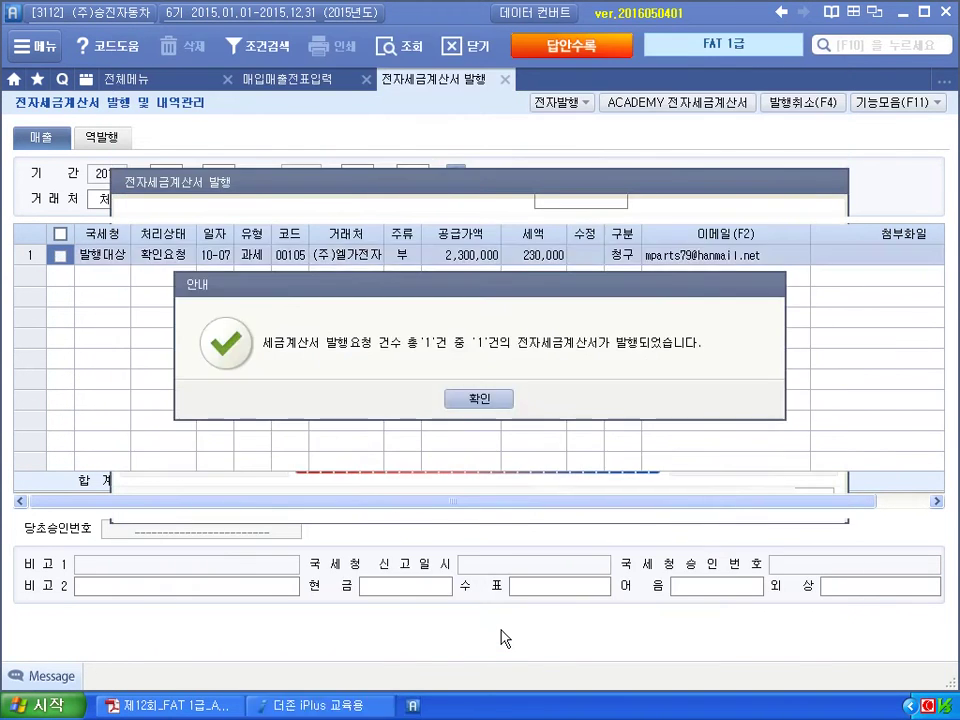
{"action": "left_click", "coordinate": [484, 398]}
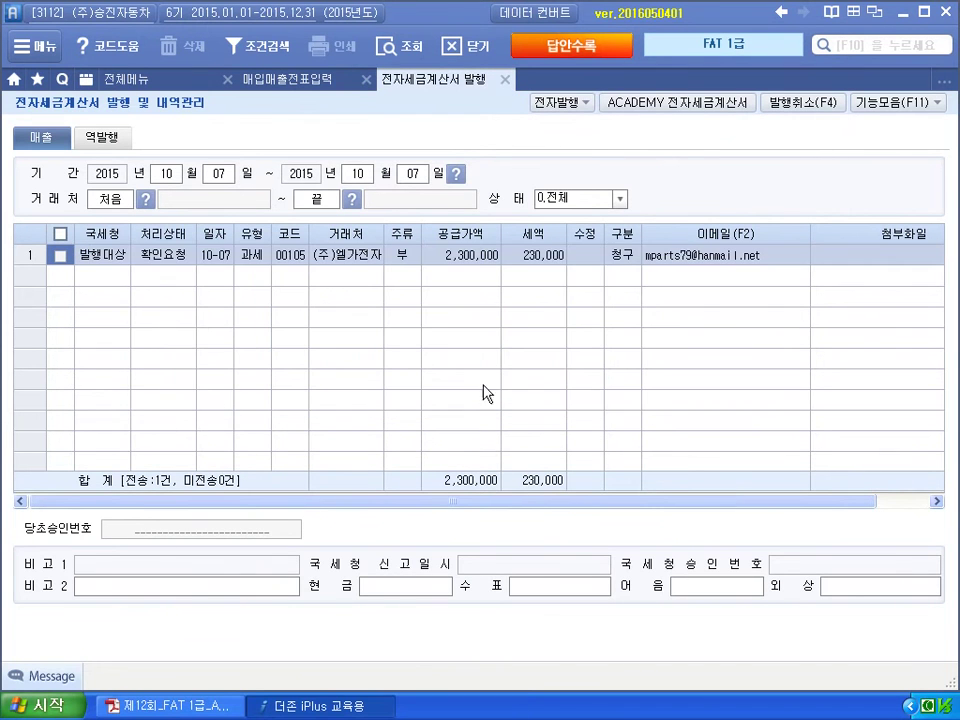
Log in to Bill36524 ACADEMY and look up unsent 2015-10-07 sales invoices.
{"action": "left_click", "coordinate": [668, 104]}
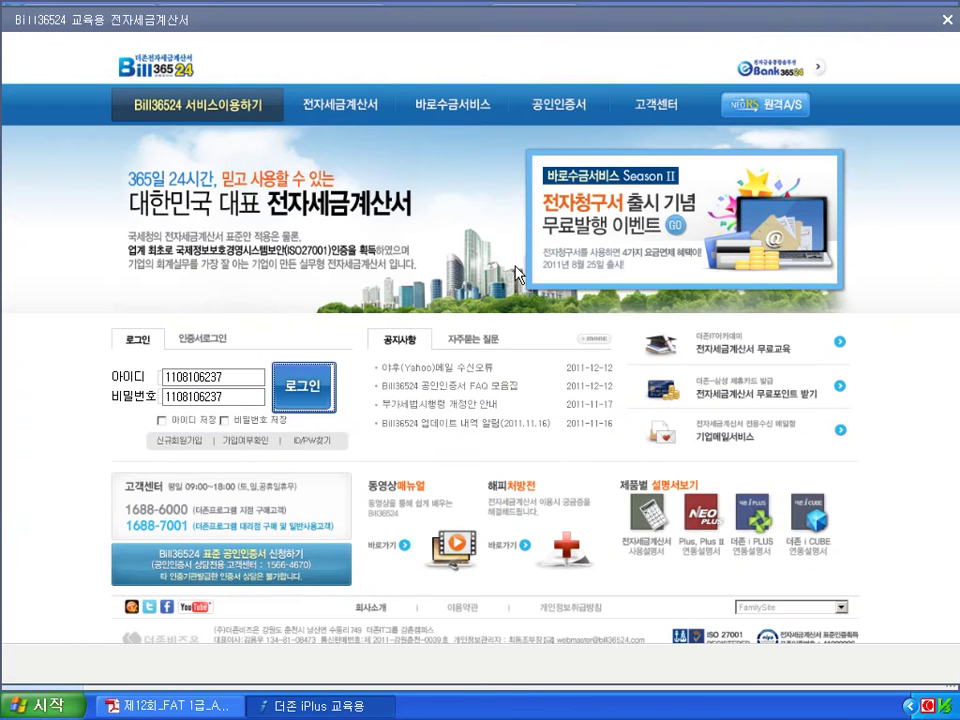
{"action": "left_click", "coordinate": [322, 381]}
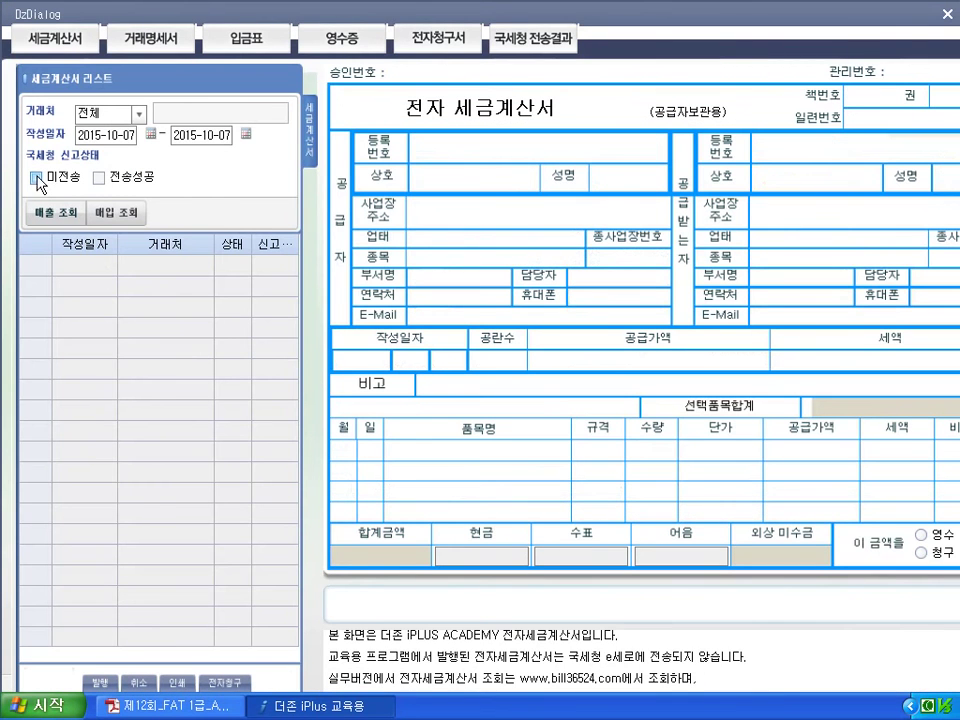
{"action": "left_click", "coordinate": [36, 177]}
{"action": "left_click", "coordinate": [47, 215]}
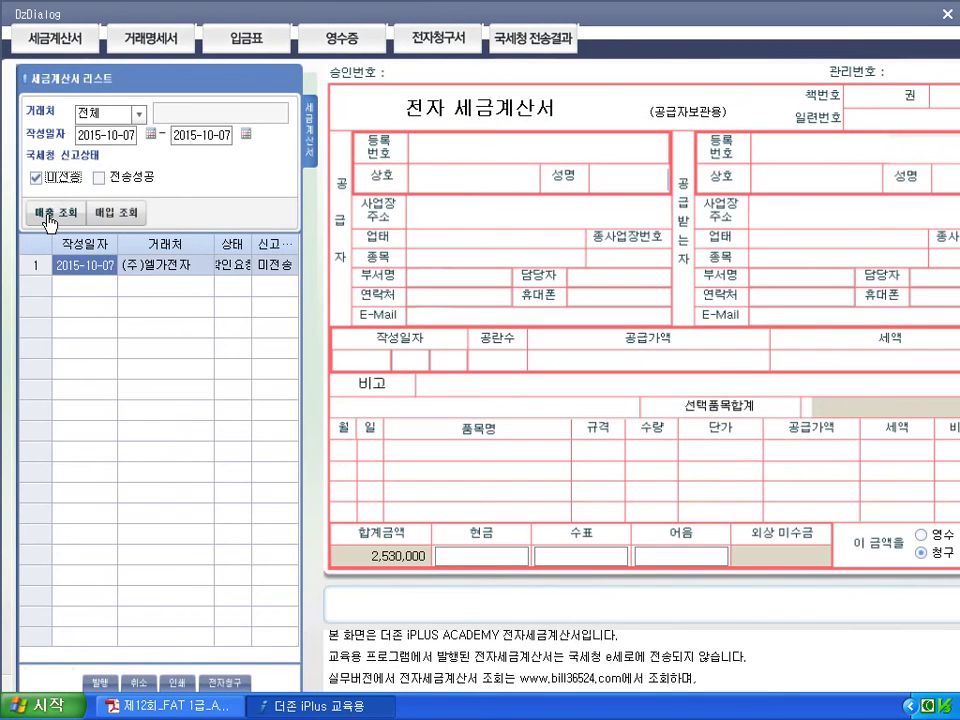
Book the 2,530,000 total as receivables, issue the invoice, and close the service window.
{"action": "left_click", "coordinate": [505, 557]}
{"action": "key", "text": "Return"}
{"action": "key", "text": "Return"}
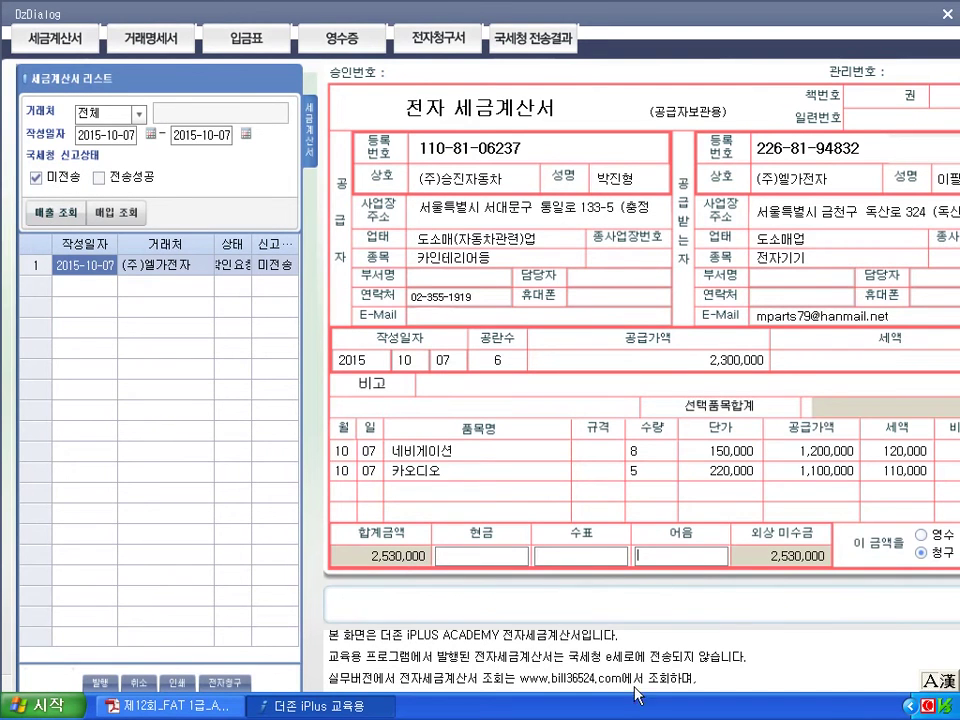
{"action": "left_click", "coordinate": [103, 688]}
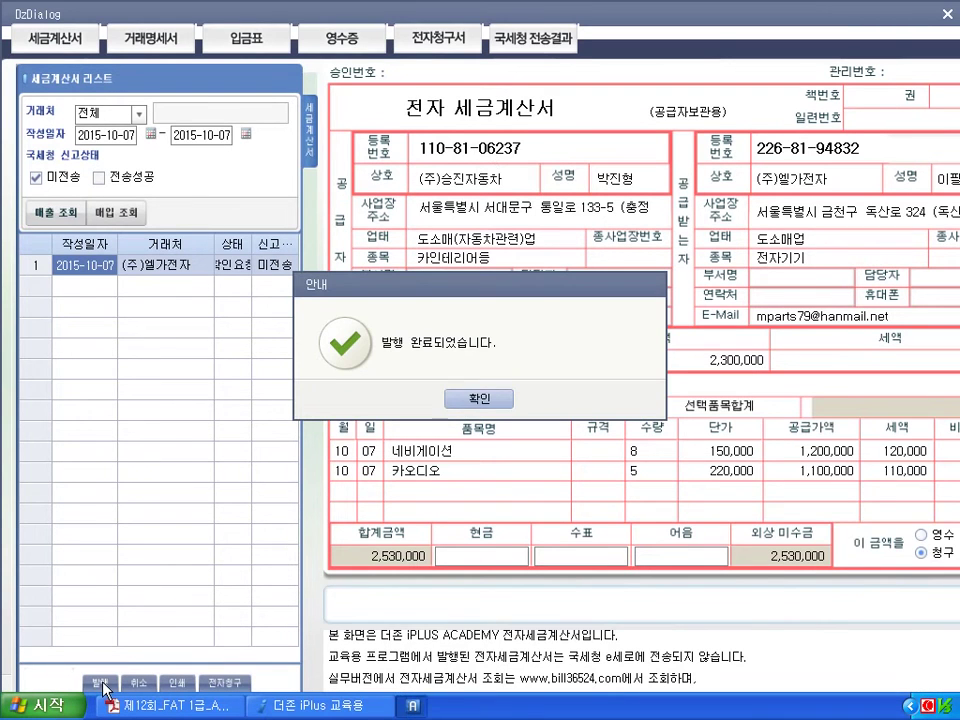
{"action": "left_click", "coordinate": [475, 403]}
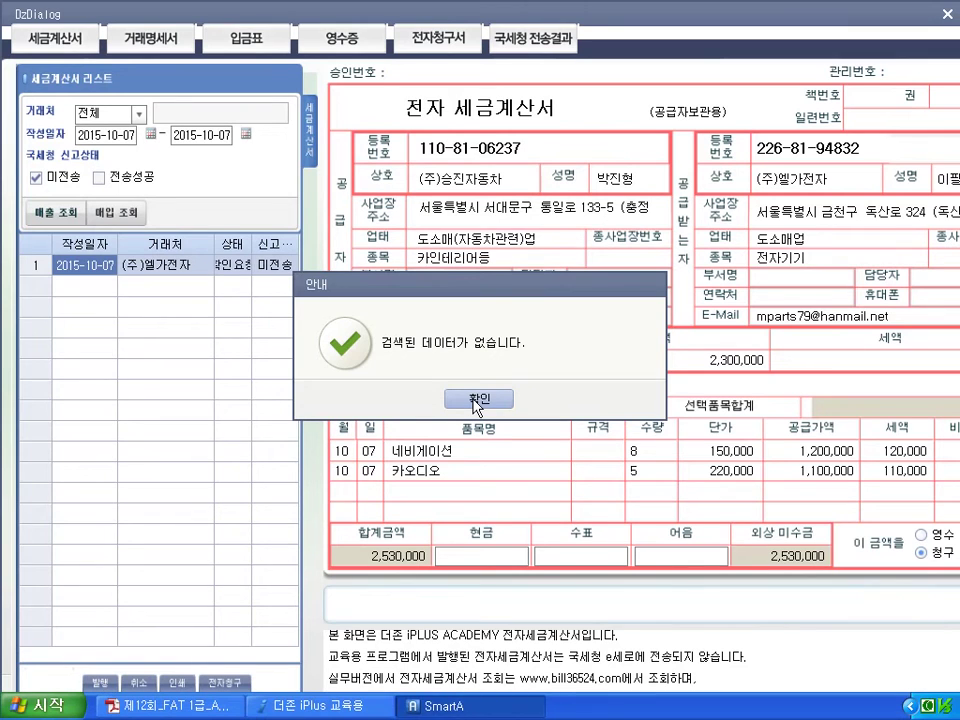
{"action": "left_click", "coordinate": [477, 402]}
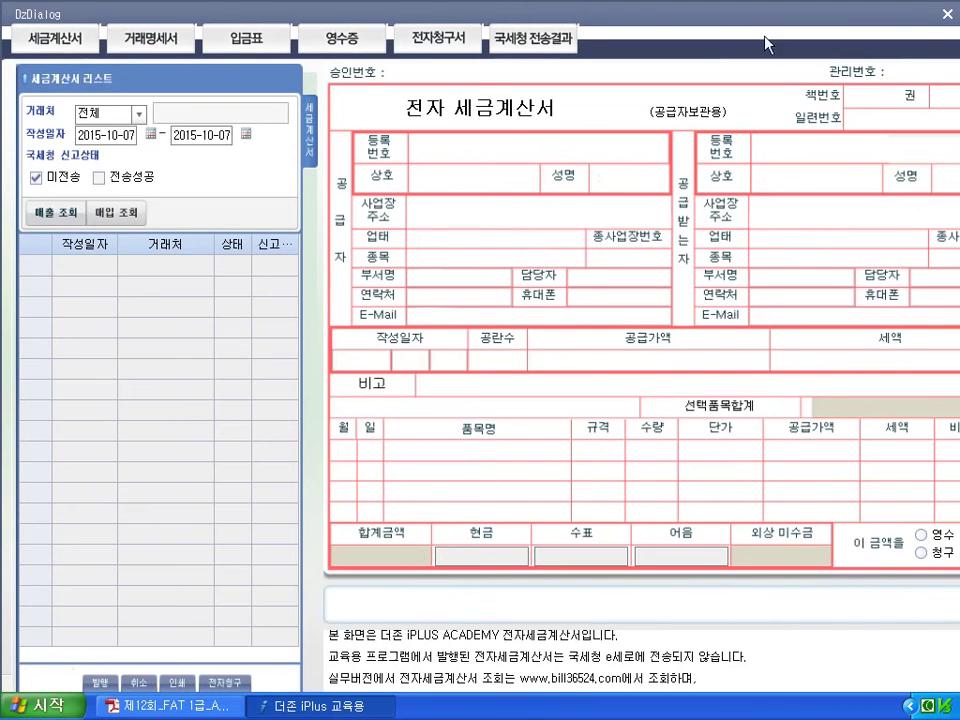
{"action": "left_click", "coordinate": [946, 14]}
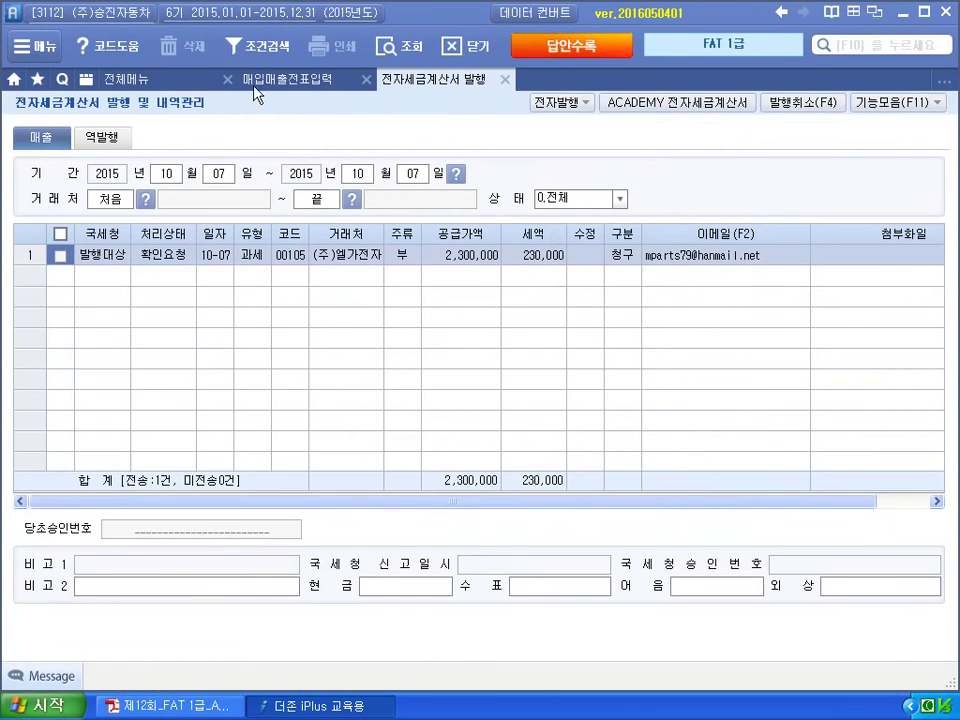
Confirm 전송성공, then refresh 매입매출전표입력 so the 7 October 네비게이션외 sale shows 전자발행.
{"action": "left_click", "coordinate": [396, 46]}
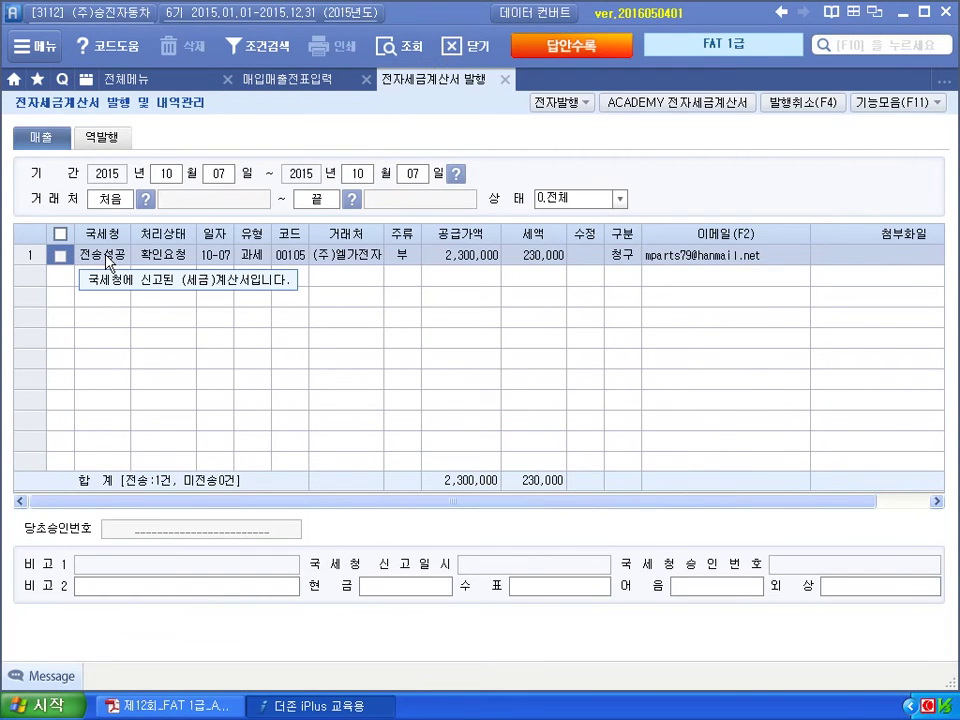
{"action": "left_click", "coordinate": [506, 81]}
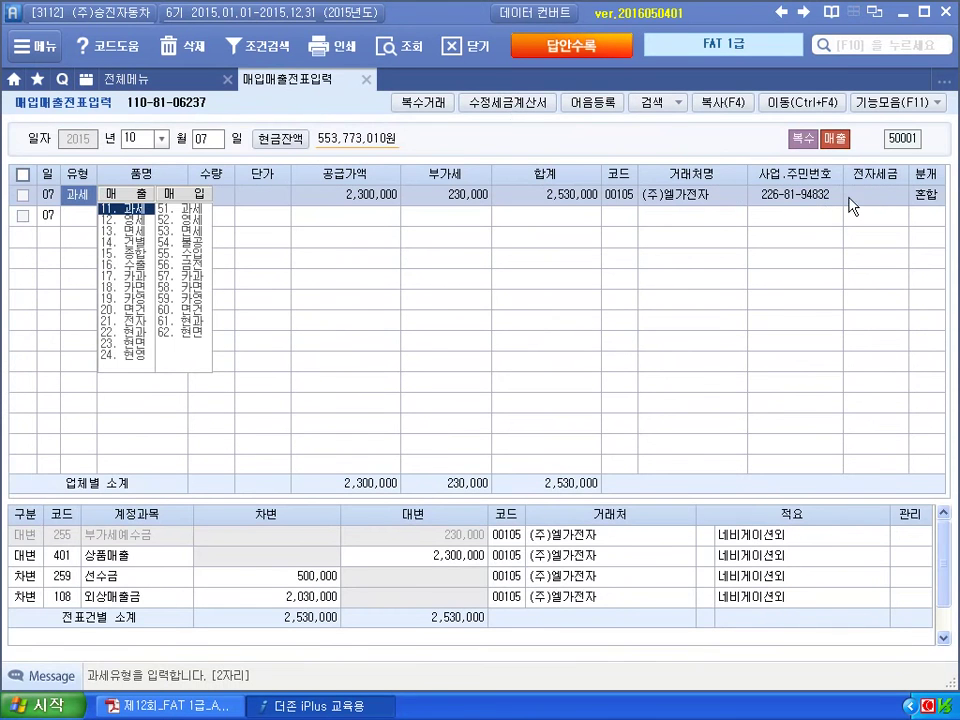
{"action": "left_click", "coordinate": [400, 46]}
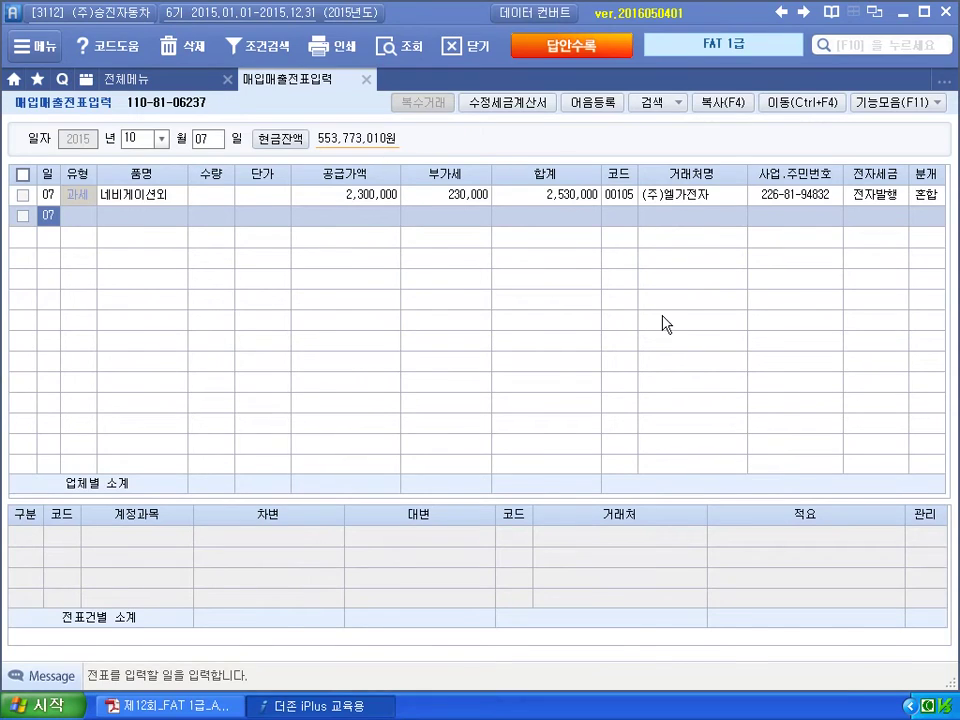
{"action": "key", "text": "alt+Tab"}
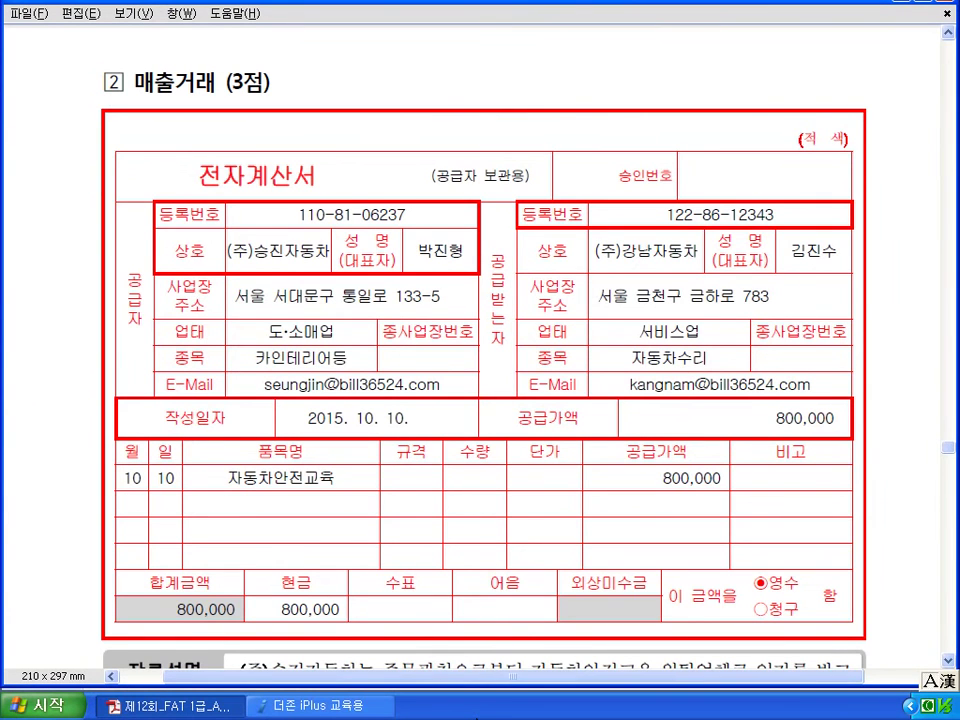
Scroll the PDF to problem ②: an 800,000 자동차안전교육 전자계산서 sale booked as 412 용역매출.
{"action": "scroll", "coordinate": [480, 380], "scroll_direction": "down", "scroll_amount": 1}
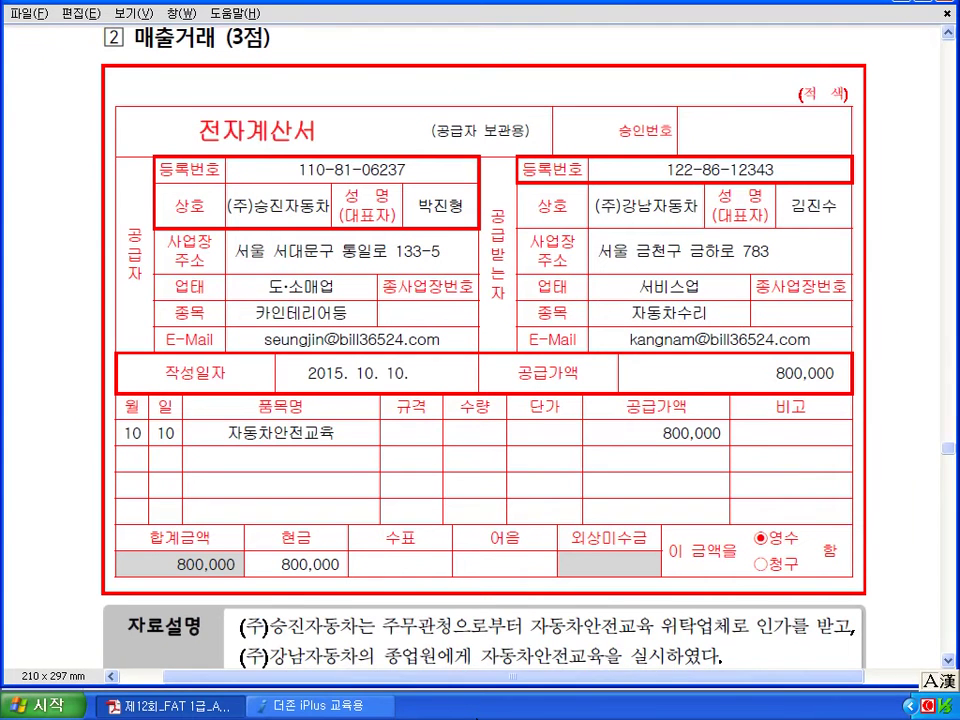
{"action": "scroll", "coordinate": [480, 380], "scroll_direction": "down", "scroll_amount": 3}
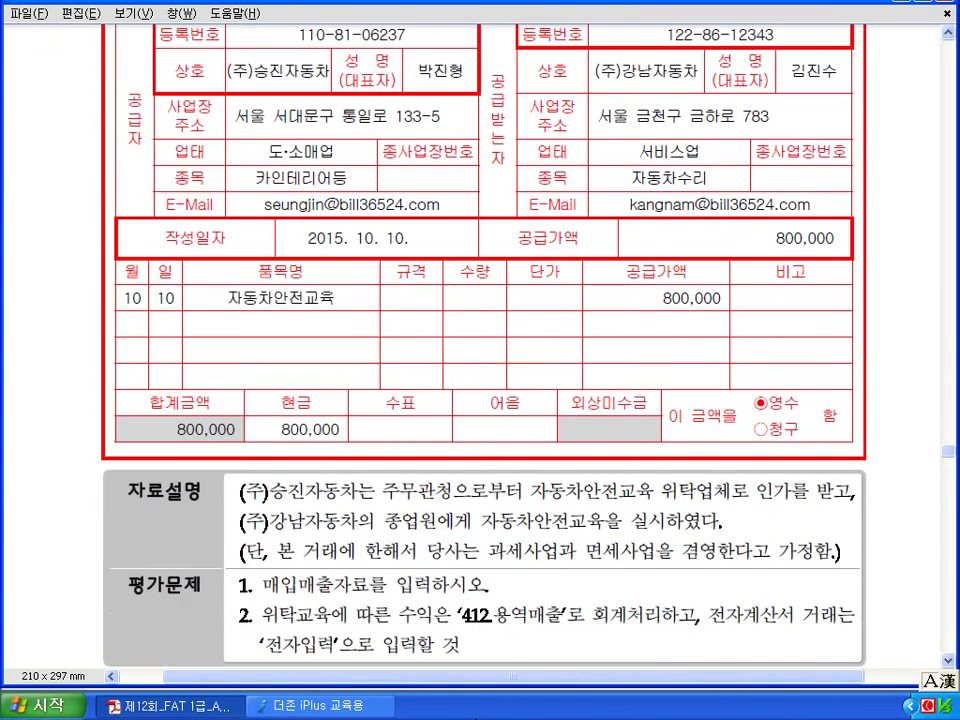
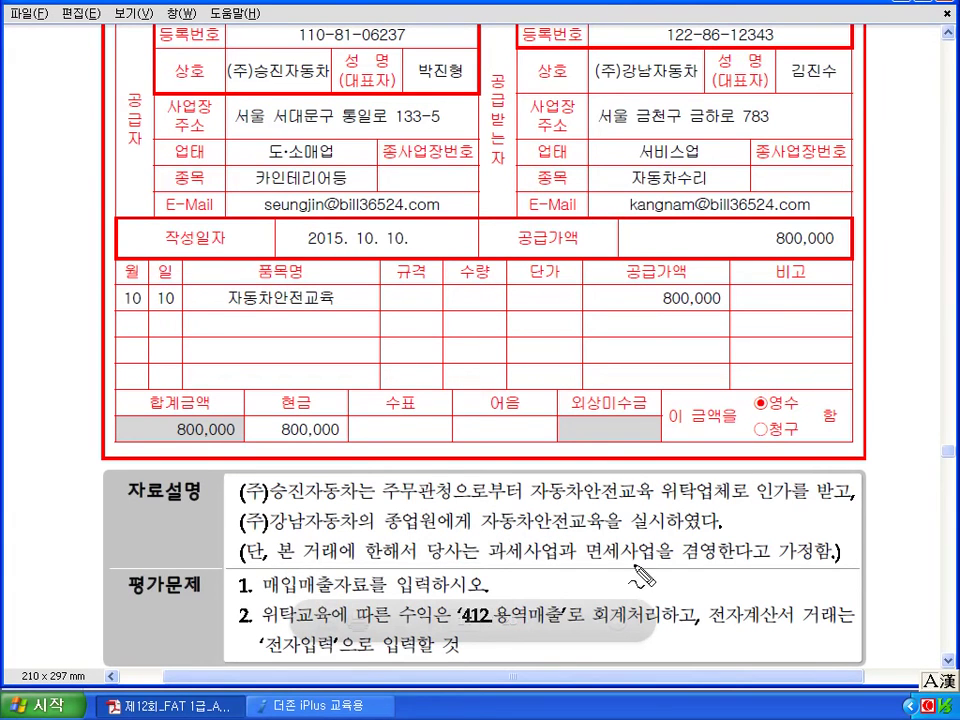
Mark up problem ② in the PDF: 매입매출, 면세 note, 412, 계산서, 10.10 date and 800,000.
{"action": "left_click_drag", "start_coordinate": [272, 596], "coordinate": [343, 599]}
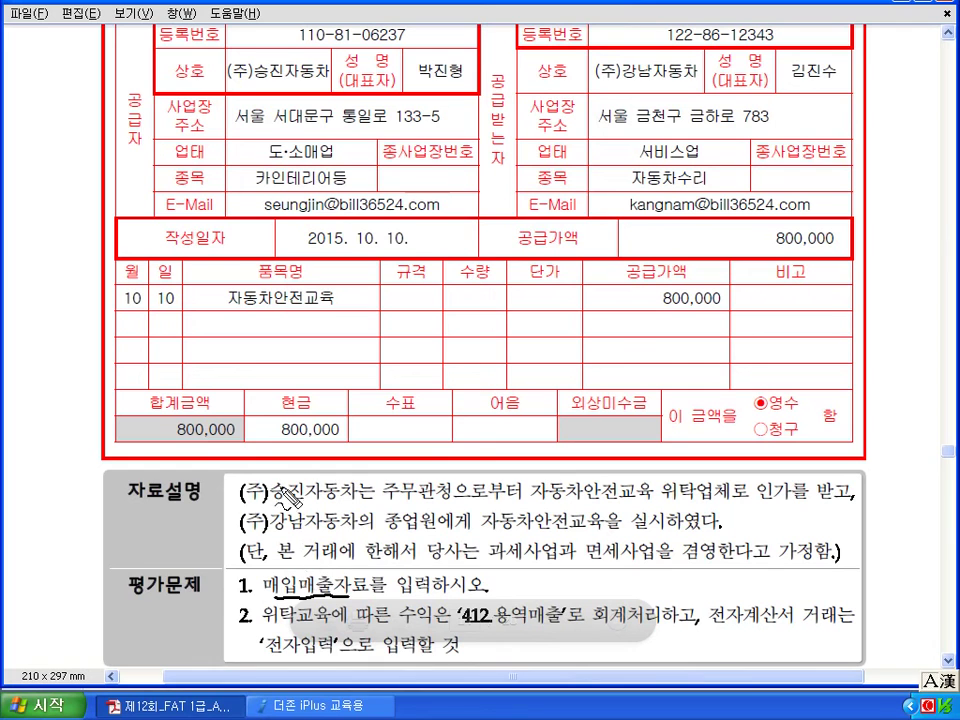
{"action": "mouse_move", "coordinate": [274, 456]}
{"action": "left_mouse_down"}
{"action": "mouse_move", "coordinate": [292, 479]}
{"action": "mouse_move", "coordinate": [328, 457]}
{"action": "mouse_move", "coordinate": [380, 473]}
{"action": "left_mouse_up"}
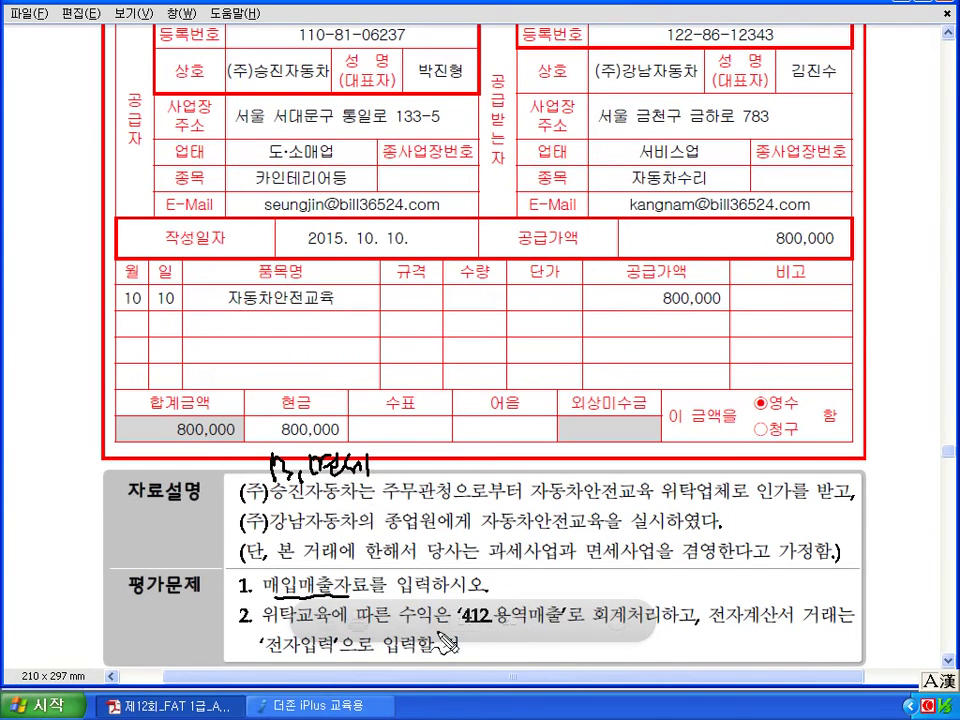
{"action": "mouse_move", "coordinate": [490, 602]}
{"action": "left_mouse_down"}
{"action": "mouse_move", "coordinate": [468, 630]}
{"action": "mouse_move", "coordinate": [518, 648]}
{"action": "mouse_move", "coordinate": [548, 633]}
{"action": "left_mouse_up"}
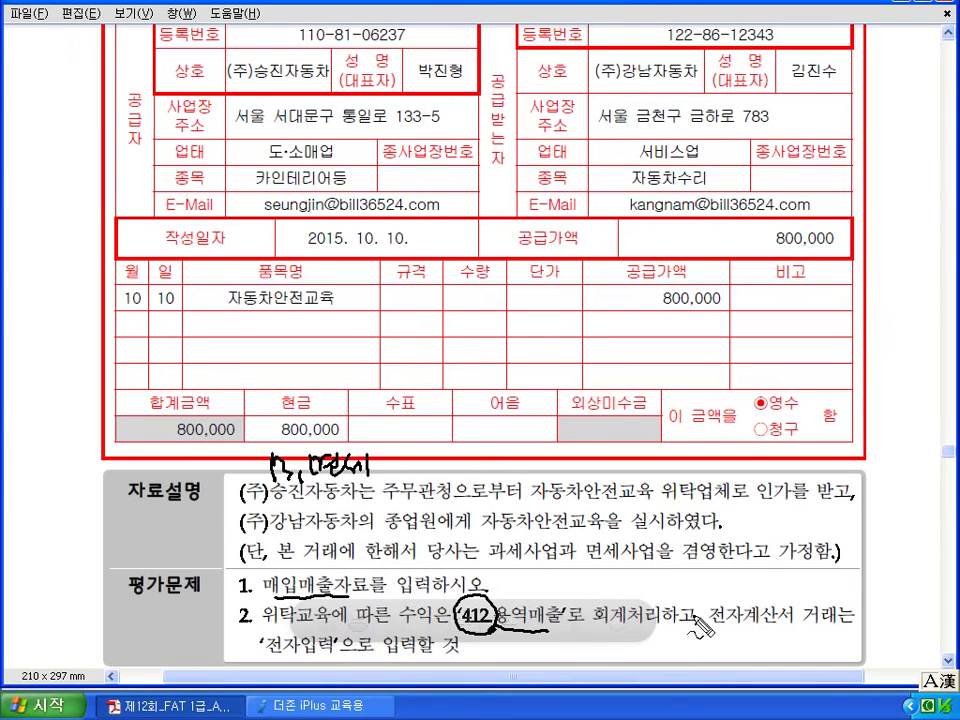
{"action": "left_click_drag", "start_coordinate": [752, 628], "coordinate": [795, 625]}
{"action": "mouse_move", "coordinate": [302, 610]}
{"action": "left_mouse_down"}
{"action": "mouse_move", "coordinate": [286, 630]}
{"action": "mouse_move", "coordinate": [305, 612]}
{"action": "left_mouse_up"}
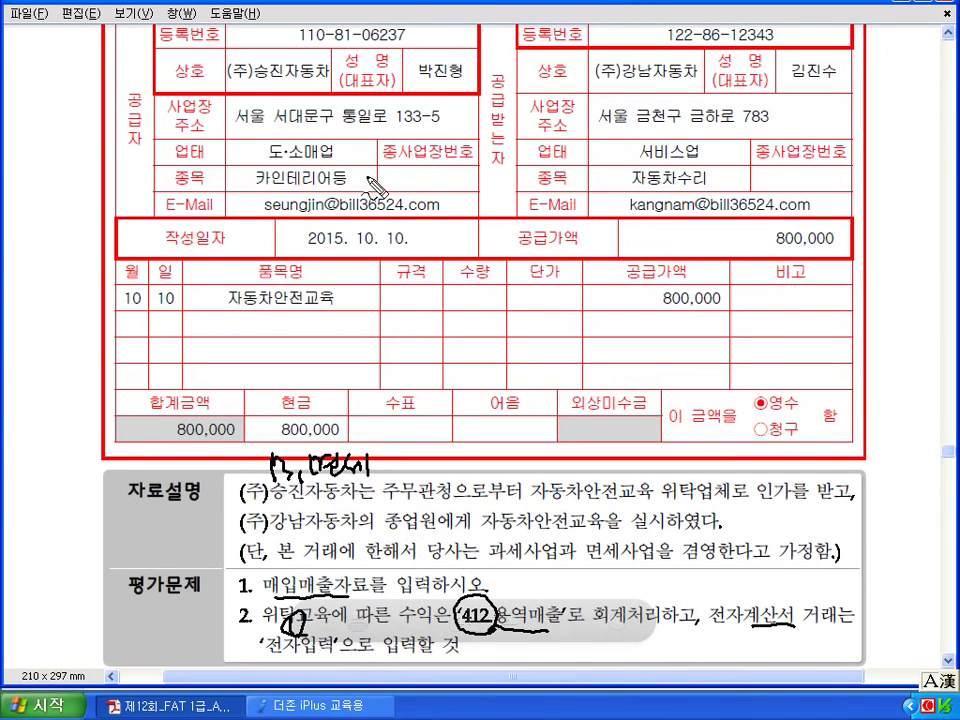
{"action": "mouse_move", "coordinate": [400, 224]}
{"action": "left_mouse_down"}
{"action": "mouse_move", "coordinate": [410, 228]}
{"action": "mouse_move", "coordinate": [404, 236]}
{"action": "left_mouse_up"}
{"action": "mouse_move", "coordinate": [690, 321]}
{"action": "left_mouse_down"}
{"action": "mouse_move", "coordinate": [731, 321]}
{"action": "mouse_move", "coordinate": [714, 326]}
{"action": "mouse_move", "coordinate": [716, 314]}
{"action": "left_mouse_up"}
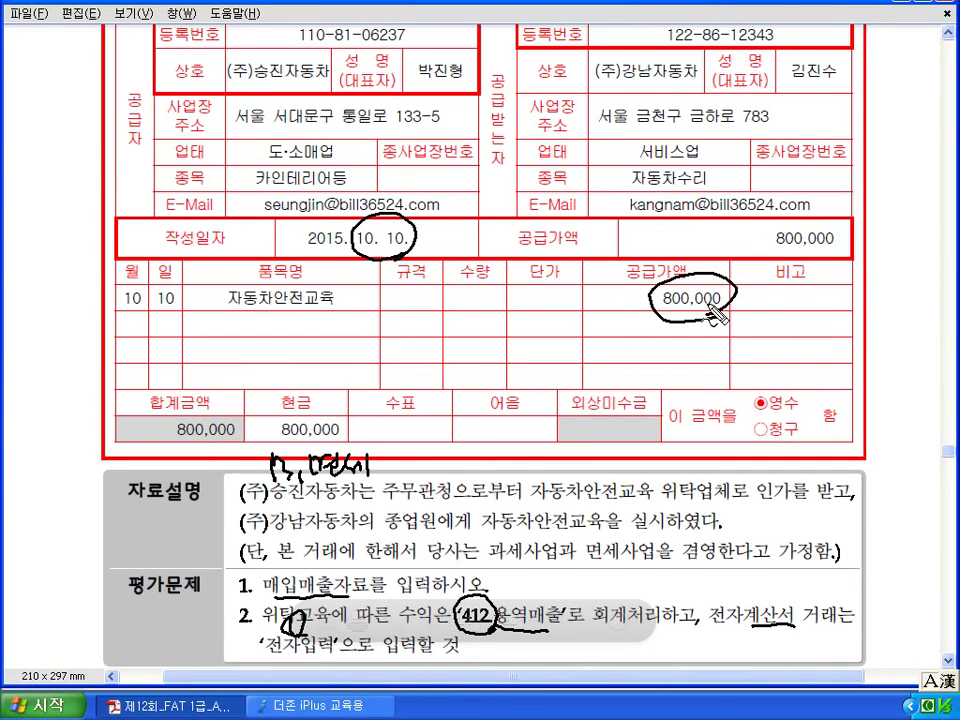
Start a 면세 (type 13) sale of 자동차안전교육 with an 800,000 supply amount.
{"action": "left_click", "coordinate": [354, 706]}
{"action": "key", "text": "Return"}
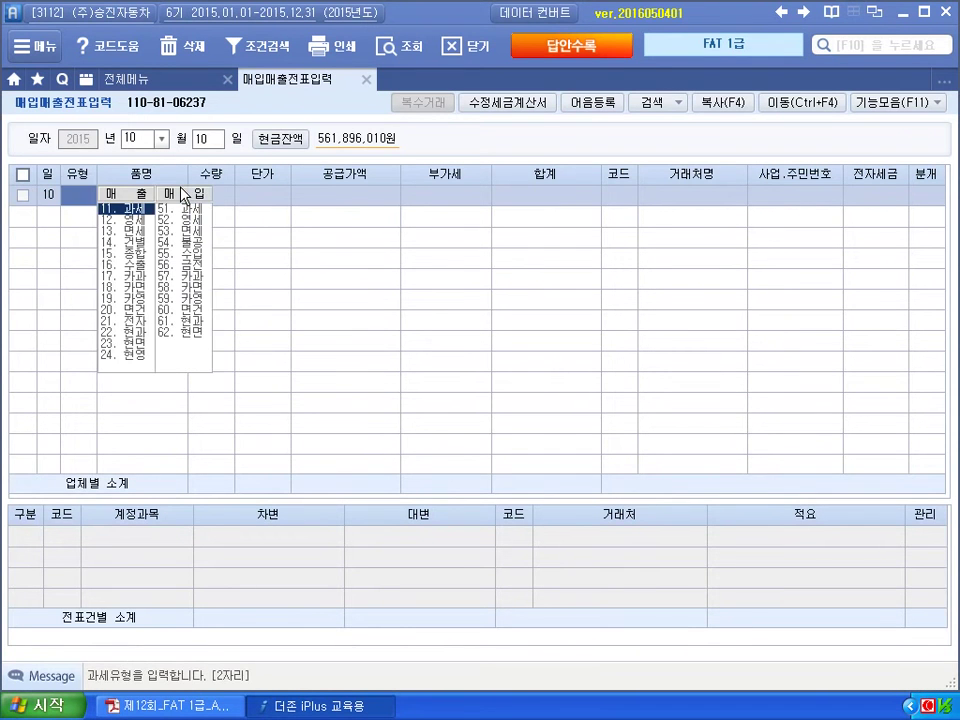
{"action": "key", "text": "Return"}
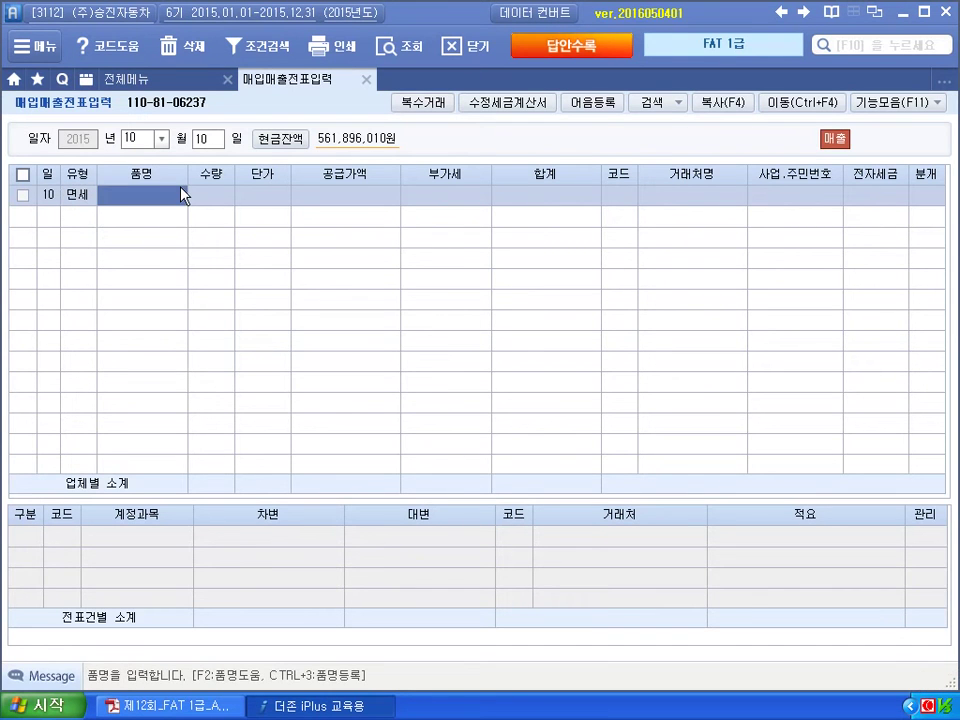
{"action": "type", "text": "자동ㅊ안전교육"}
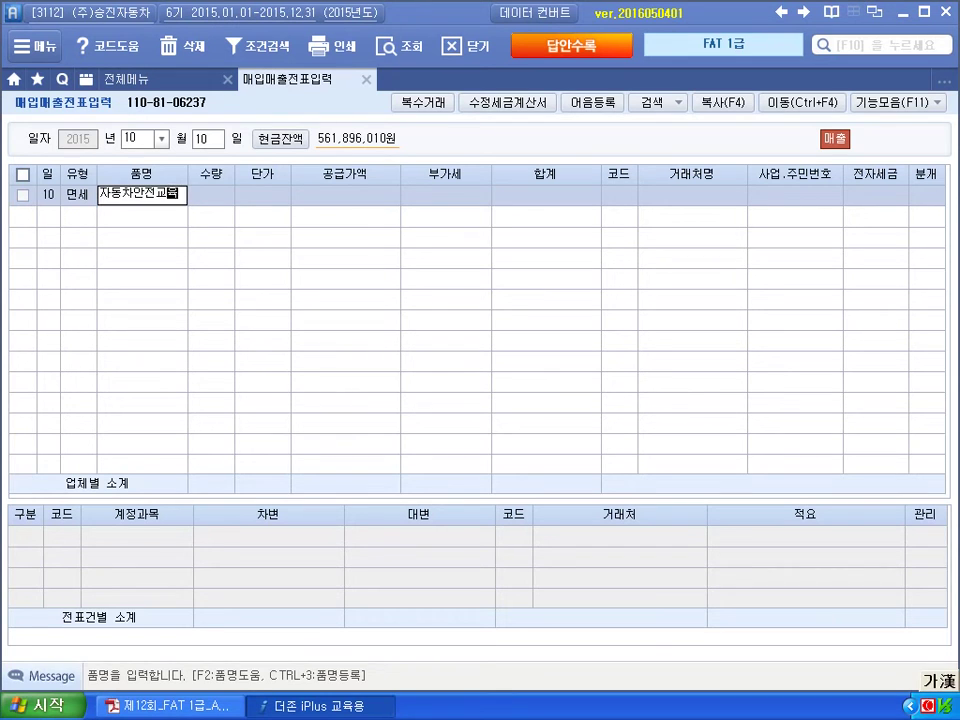
{"action": "key", "text": "Return"}
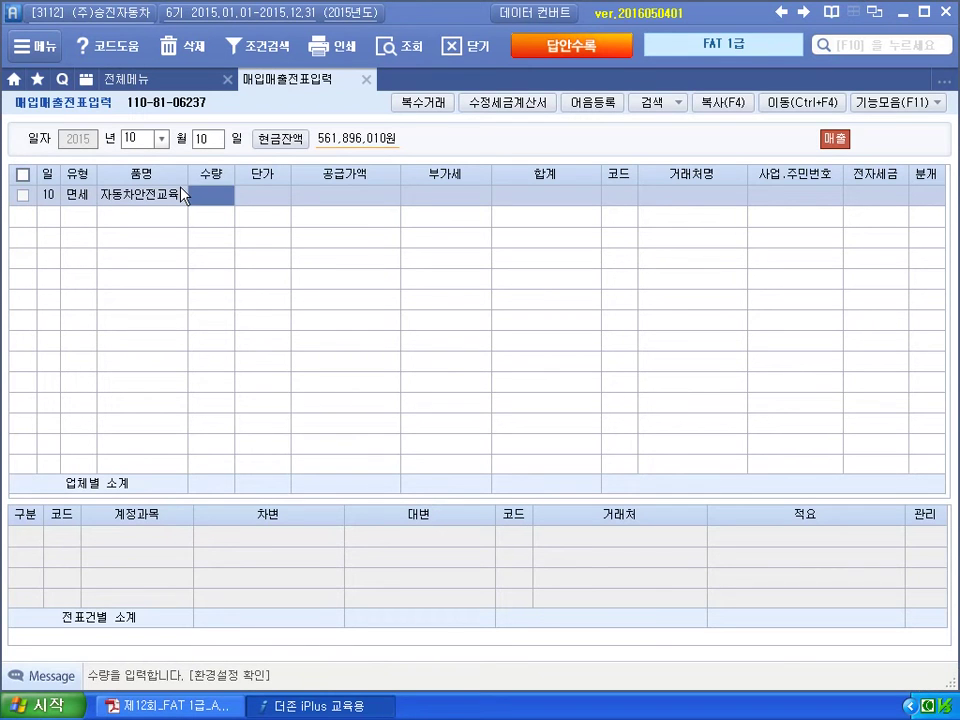
{"action": "key", "text": "Return"}
{"action": "key", "text": "Return"}
{"action": "type", "text": "800000"}
{"action": "key", "text": "Return"}
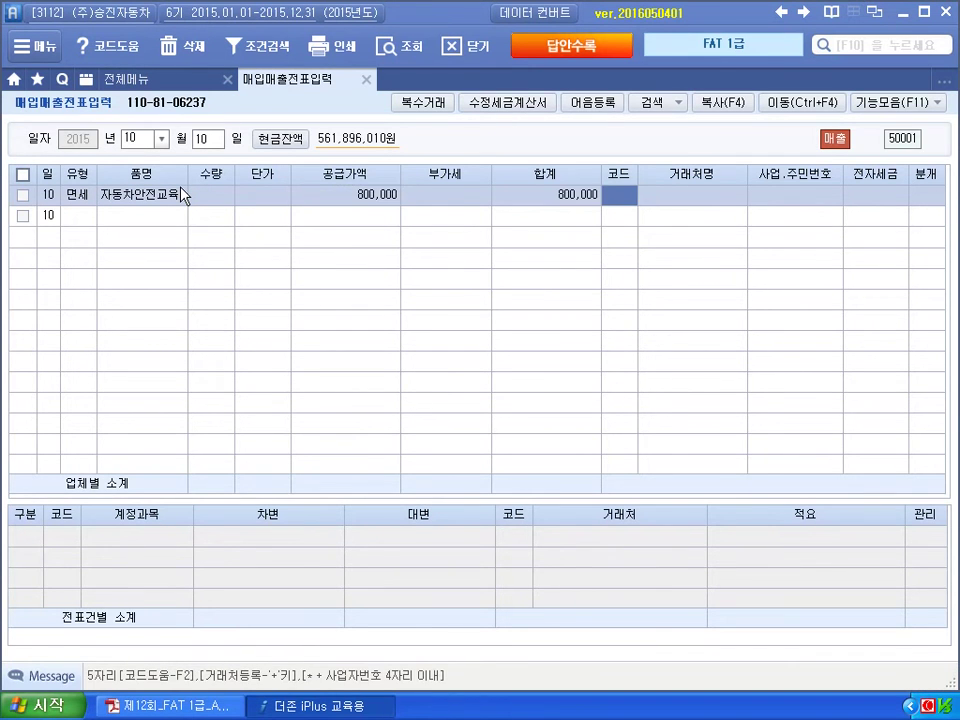
Set the customer to (주)강남자동차 and flag the invoice 전자입력.
{"action": "type", "text": "강남"}
{"action": "key", "text": "Return"}
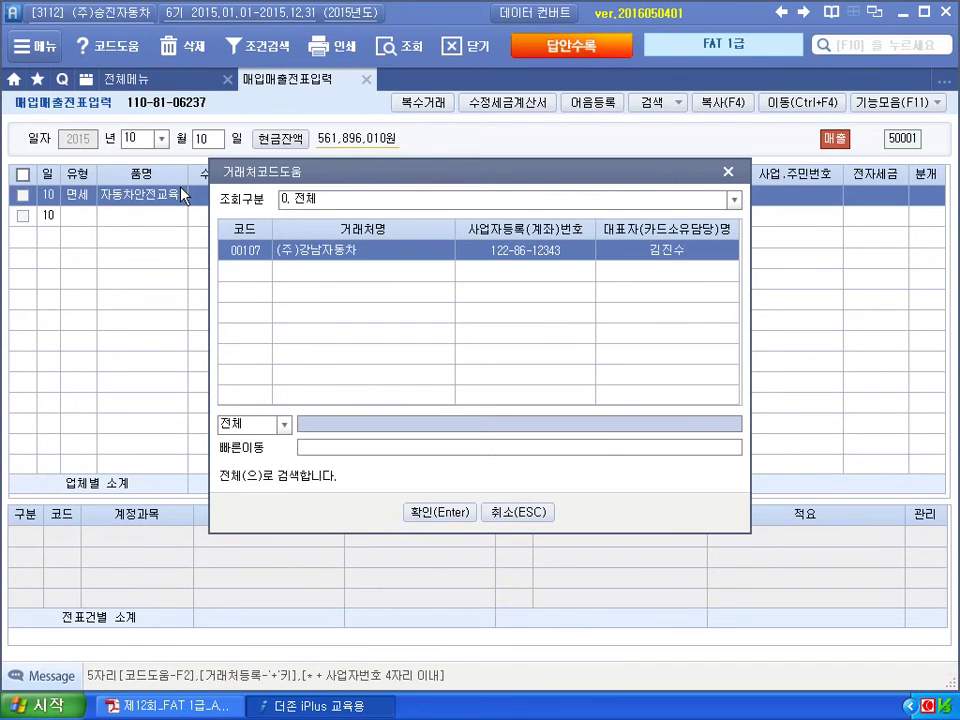
{"action": "key", "text": "Return"}
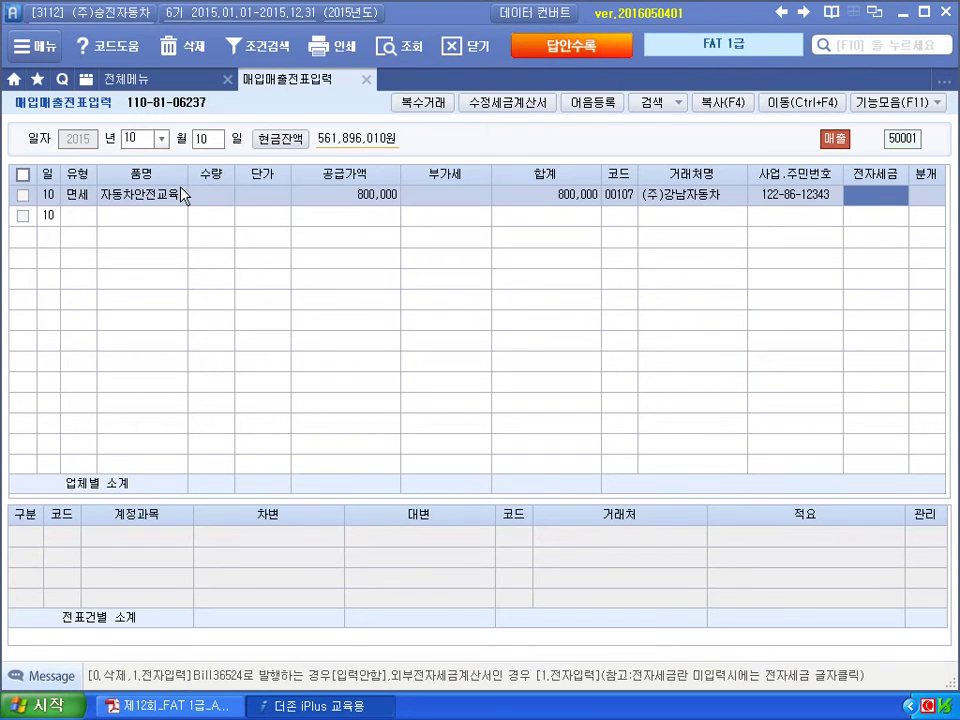
{"action": "type", "text": "1"}
{"action": "key", "text": "Return"}
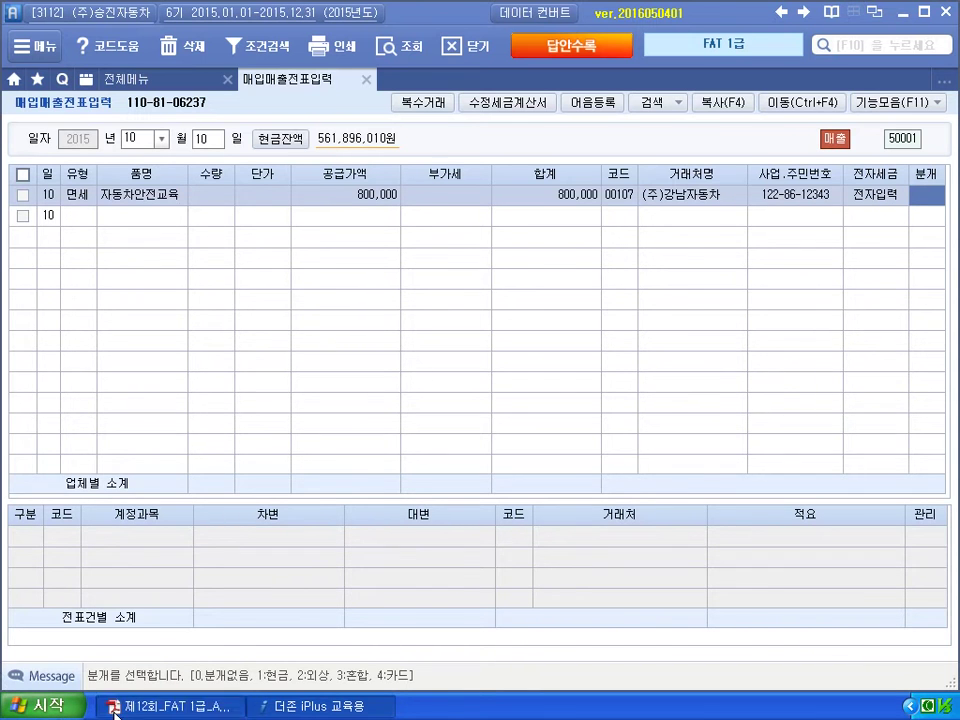
Settle the sale as cash (분개 1) and change the revenue account to 412 용역매출.
{"action": "left_click", "coordinate": [168, 706]}
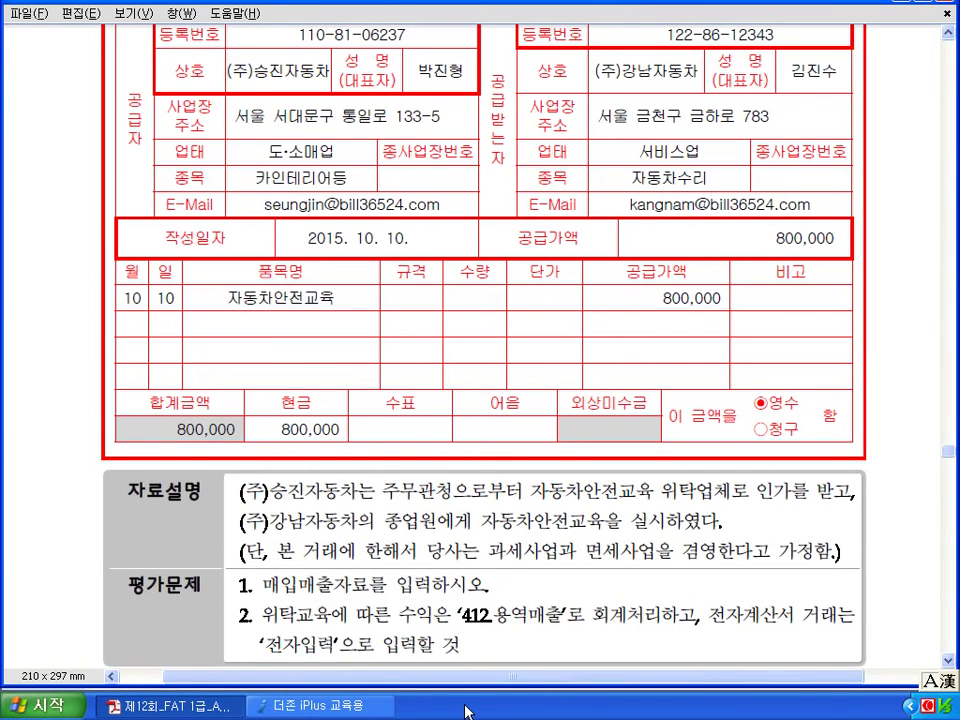
{"action": "left_click", "coordinate": [358, 708]}
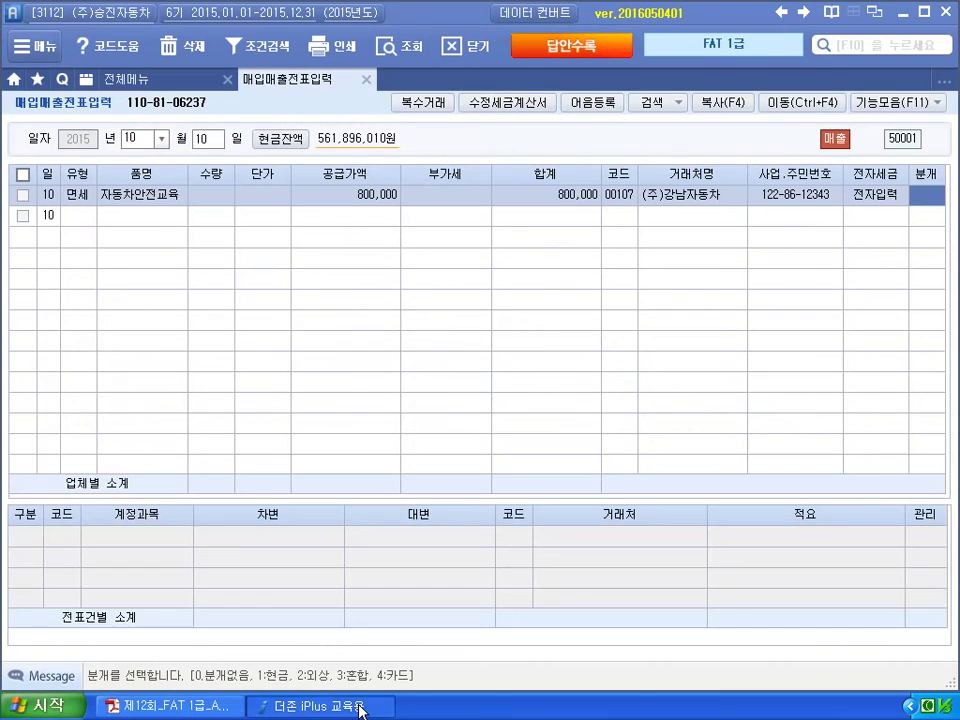
{"action": "type", "text": "1"}
{"action": "key", "text": "Return"}
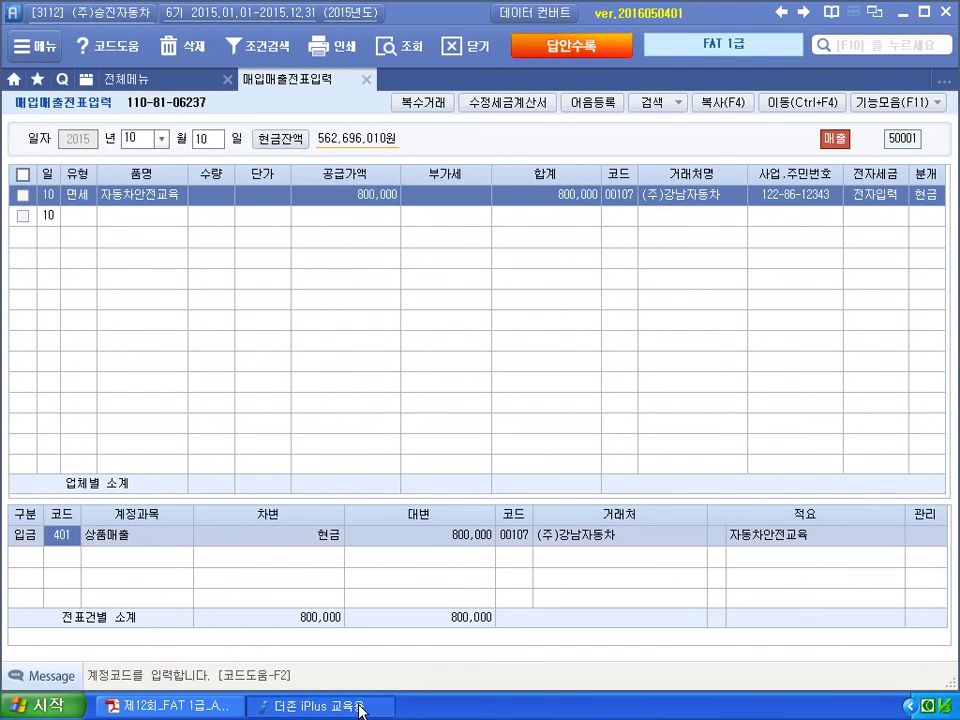
{"action": "type", "text": "412"}
{"action": "key", "text": "Return"}
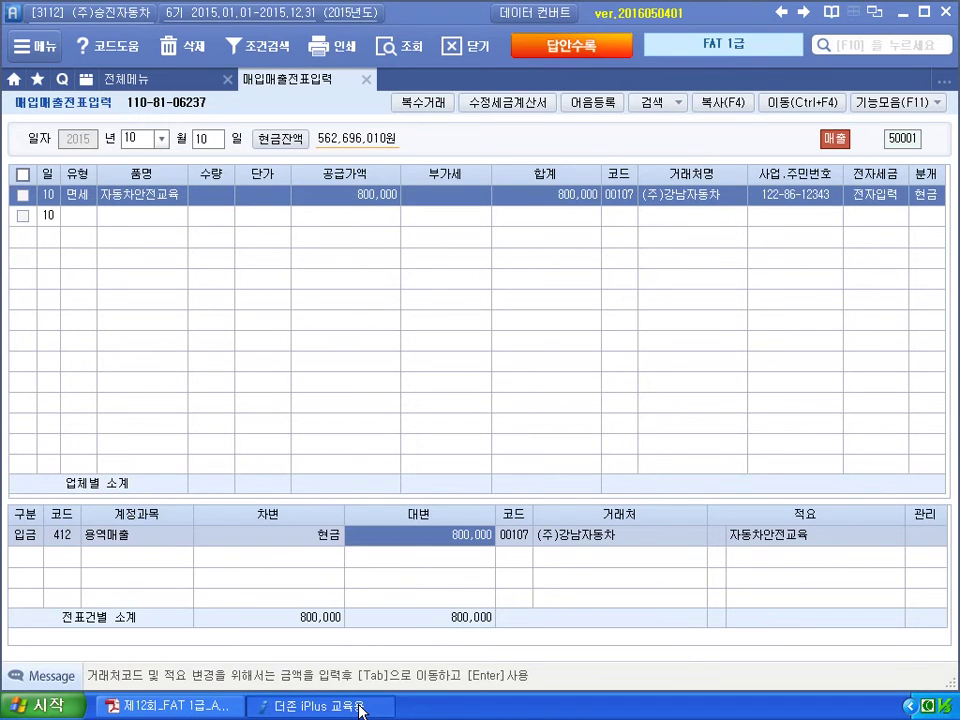
{"action": "key", "text": "shift+Tab"}
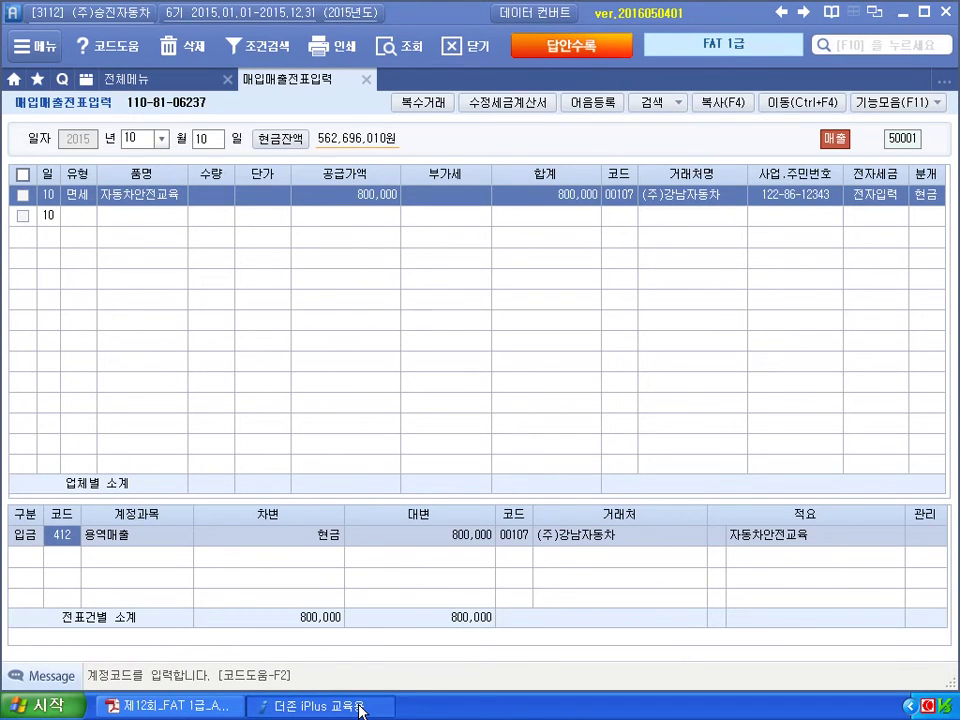
{"action": "key", "text": "Return"}
{"action": "key", "text": "Return"}
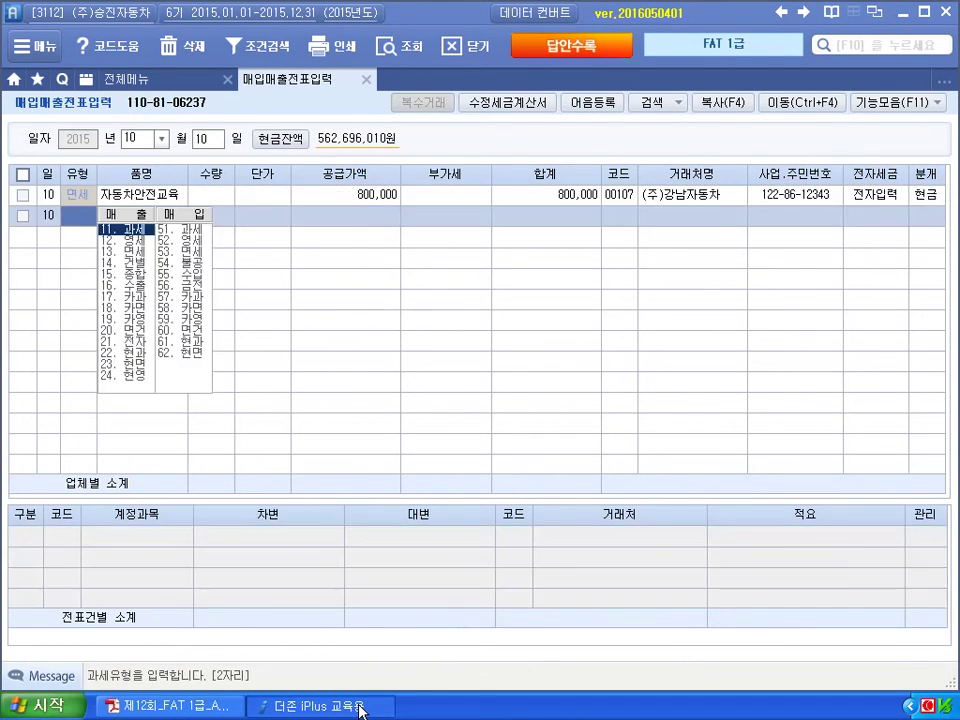
{"action": "left_click", "coordinate": [361, 710]}
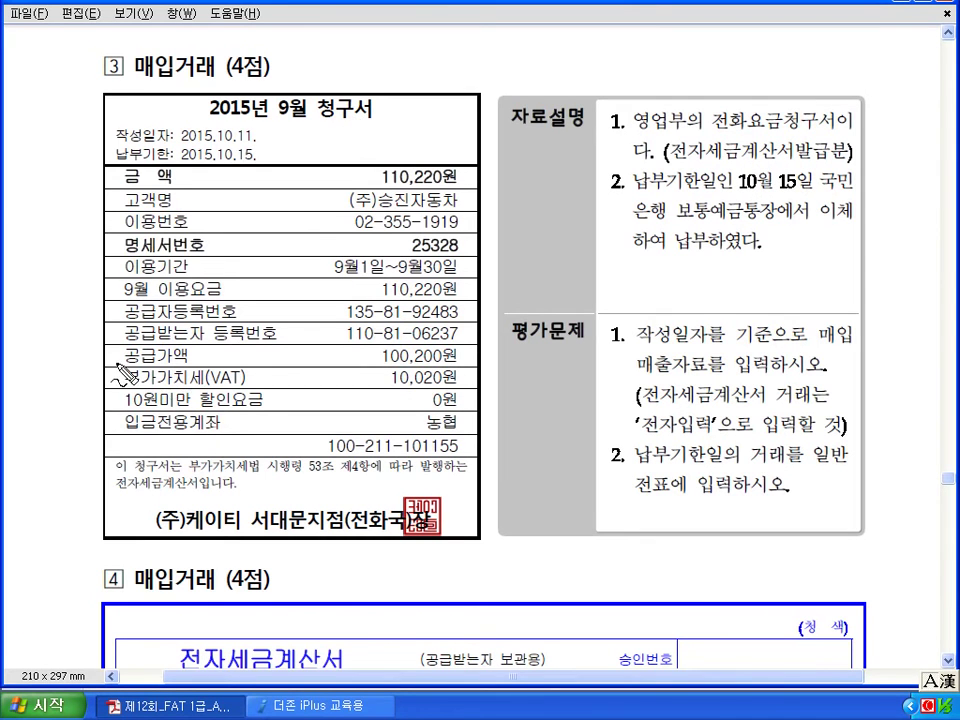
Annotate the phone bill: bracket supply and VAT, mark the 10/11 issue and 2015.10.15 due dates.
{"action": "left_click_drag", "start_coordinate": [120, 364], "coordinate": [121, 387]}
{"action": "key", "text": "ctrl+z"}
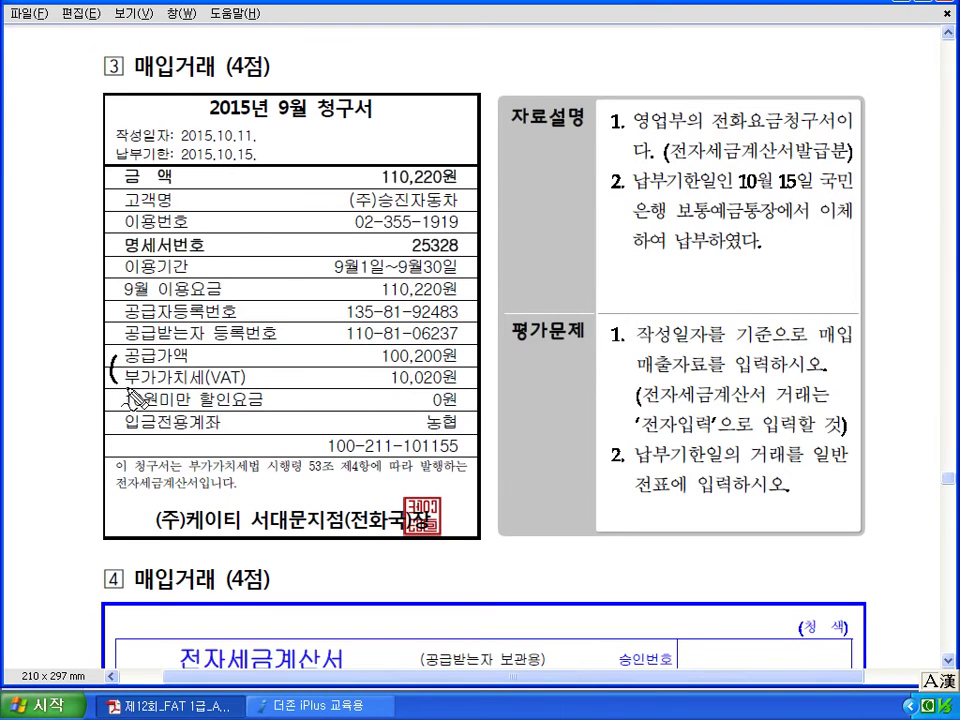
{"action": "left_click_drag", "start_coordinate": [744, 197], "coordinate": [799, 198]}
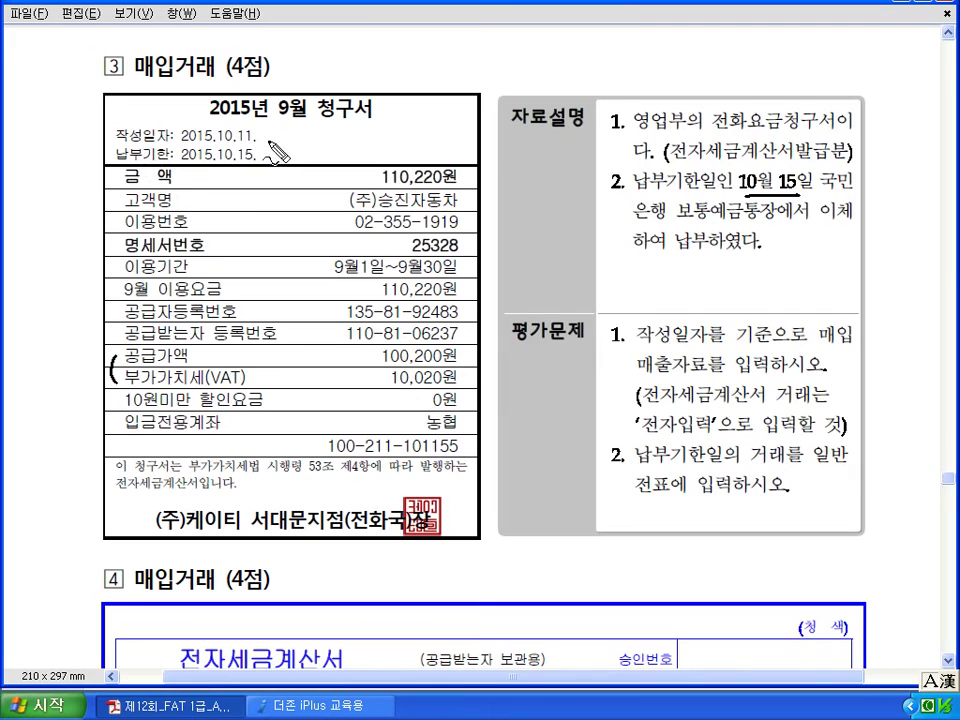
{"action": "mouse_move", "coordinate": [256, 145]}
{"action": "left_mouse_down"}
{"action": "mouse_move", "coordinate": [220, 139]}
{"action": "mouse_move", "coordinate": [287, 153]}
{"action": "left_mouse_up"}
{"action": "key", "text": "ctrl+z"}
{"action": "mouse_move", "coordinate": [295, 138]}
{"action": "left_mouse_down"}
{"action": "mouse_move", "coordinate": [298, 160]}
{"action": "mouse_move", "coordinate": [311, 162]}
{"action": "left_mouse_up"}
{"action": "left_click_drag", "start_coordinate": [315, 147], "coordinate": [316, 163]}
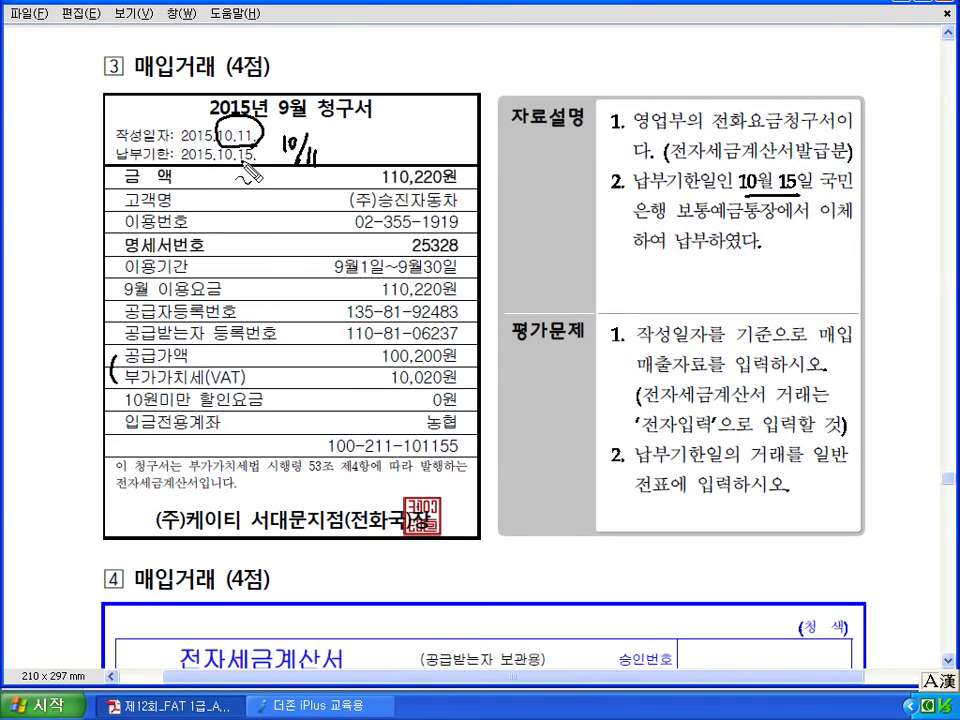
{"action": "left_click_drag", "start_coordinate": [220, 161], "coordinate": [258, 168]}
{"action": "left_click_drag", "start_coordinate": [338, 142], "coordinate": [358, 134]}
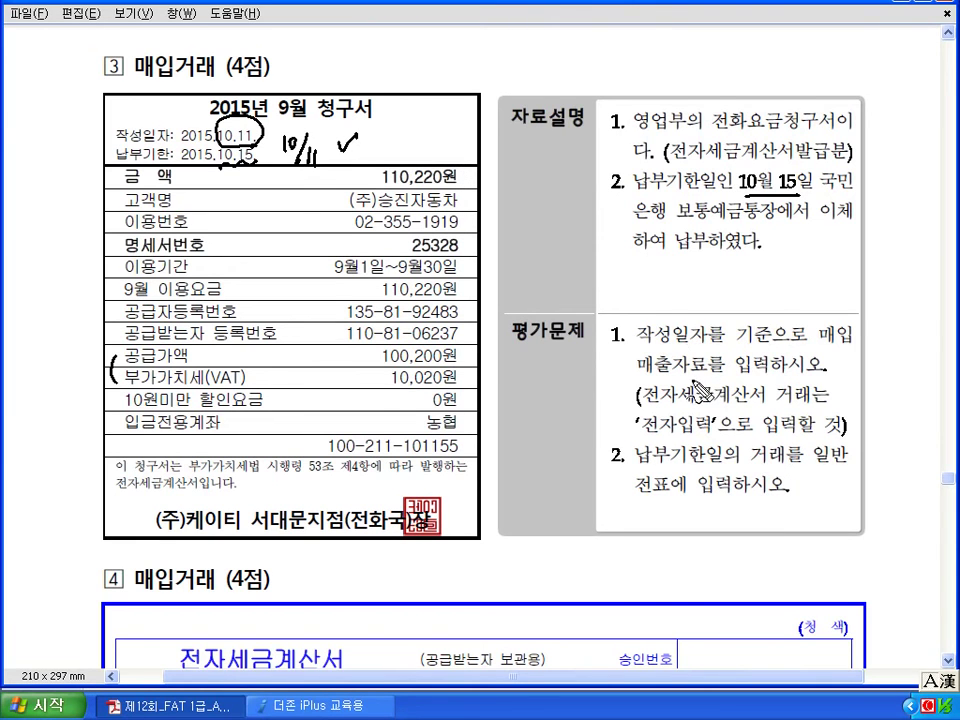
{"action": "left_click_drag", "start_coordinate": [461, 357], "coordinate": [464, 386]}
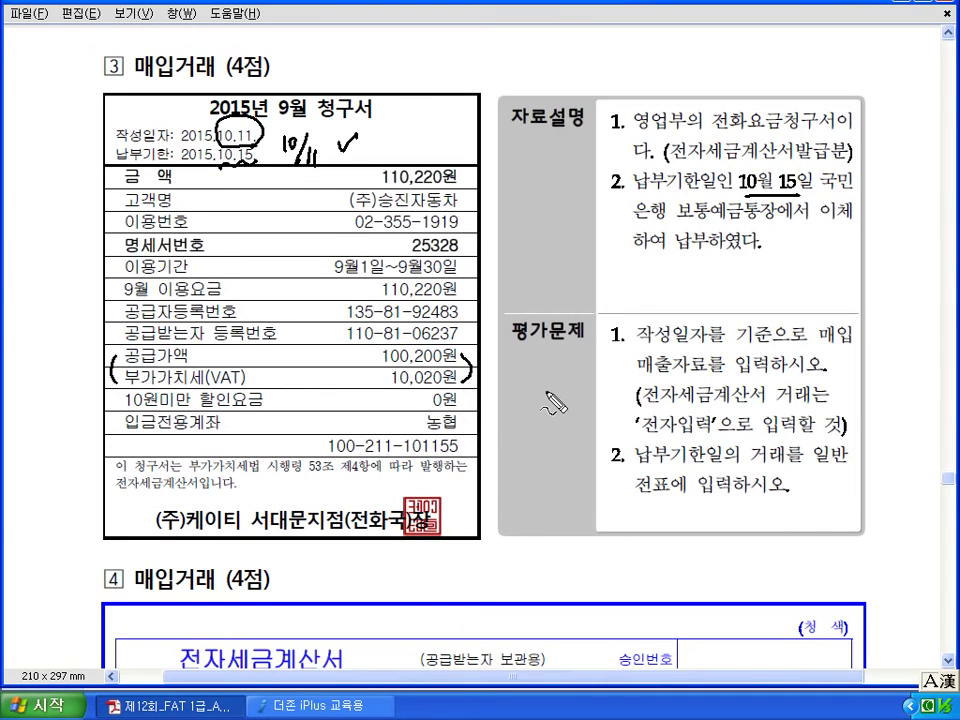
Note type 51, 전자입력, 일반 전표 and 미지급 on the questions, then erase all ink.
{"action": "mouse_move", "coordinate": [531, 386]}
{"action": "left_mouse_down"}
{"action": "mouse_move", "coordinate": [557, 407]}
{"action": "mouse_move", "coordinate": [602, 411]}
{"action": "left_mouse_up"}
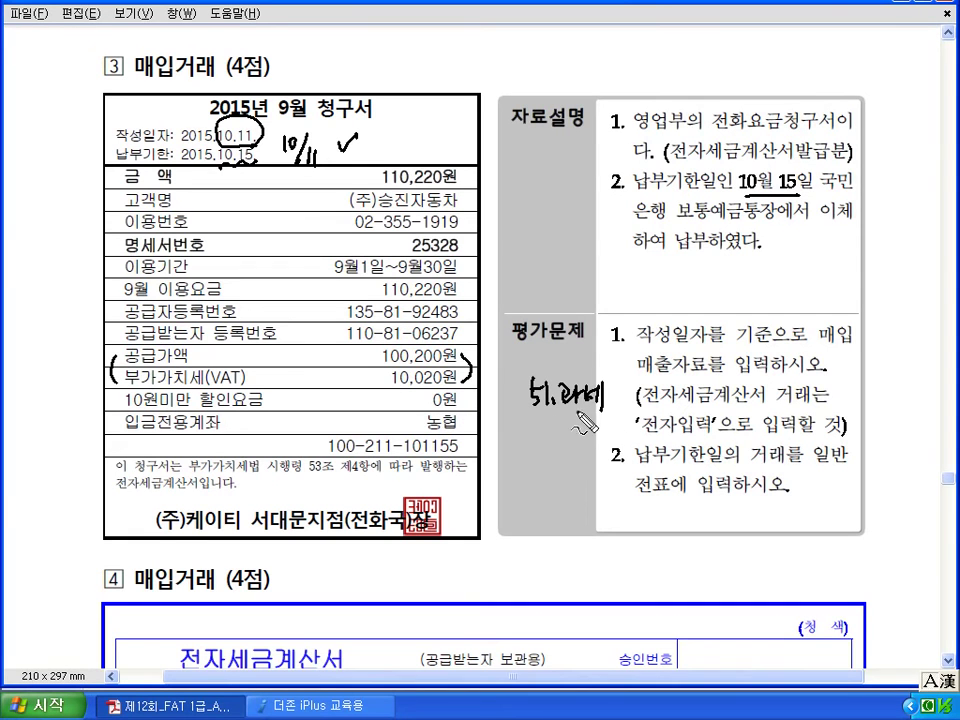
{"action": "left_click_drag", "start_coordinate": [693, 393], "coordinate": [680, 422]}
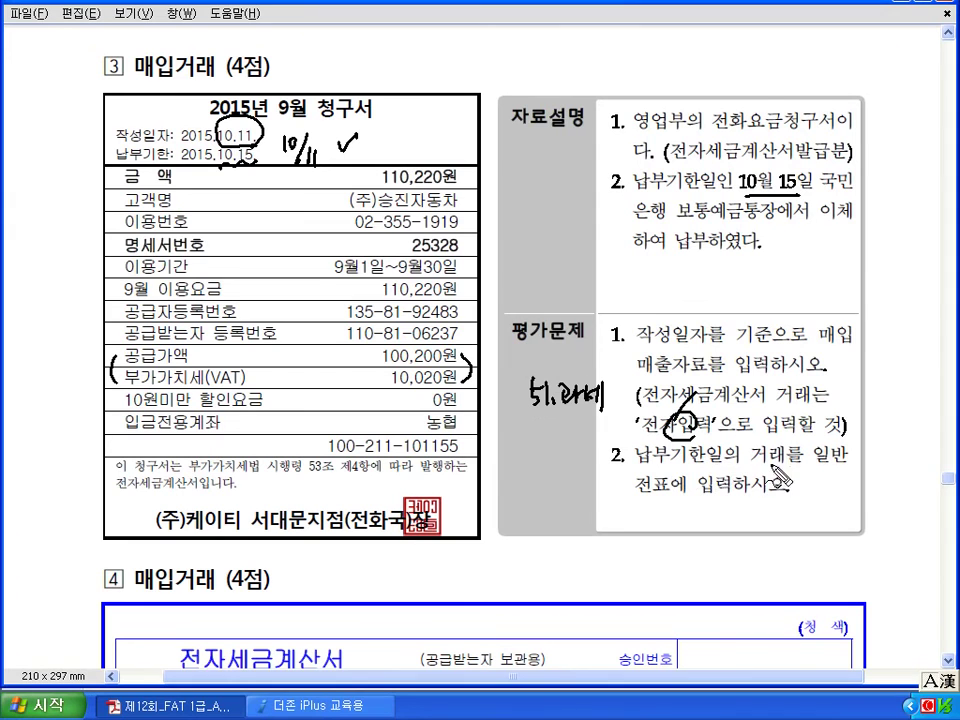
{"action": "mouse_move", "coordinate": [753, 465]}
{"action": "left_mouse_down"}
{"action": "mouse_move", "coordinate": [800, 463]}
{"action": "mouse_move", "coordinate": [843, 482]}
{"action": "left_mouse_up"}
{"action": "left_click_drag", "start_coordinate": [636, 498], "coordinate": [742, 496]}
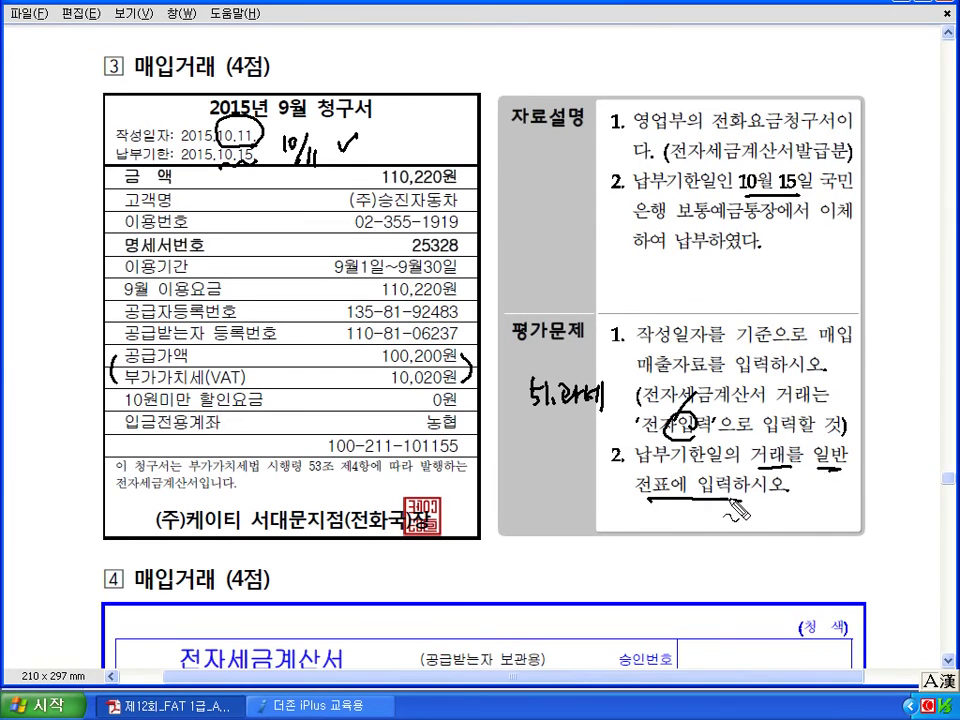
{"action": "mouse_move", "coordinate": [292, 128]}
{"action": "left_mouse_down"}
{"action": "mouse_move", "coordinate": [274, 152]}
{"action": "mouse_move", "coordinate": [292, 135]}
{"action": "mouse_move", "coordinate": [315, 165]}
{"action": "left_mouse_up"}
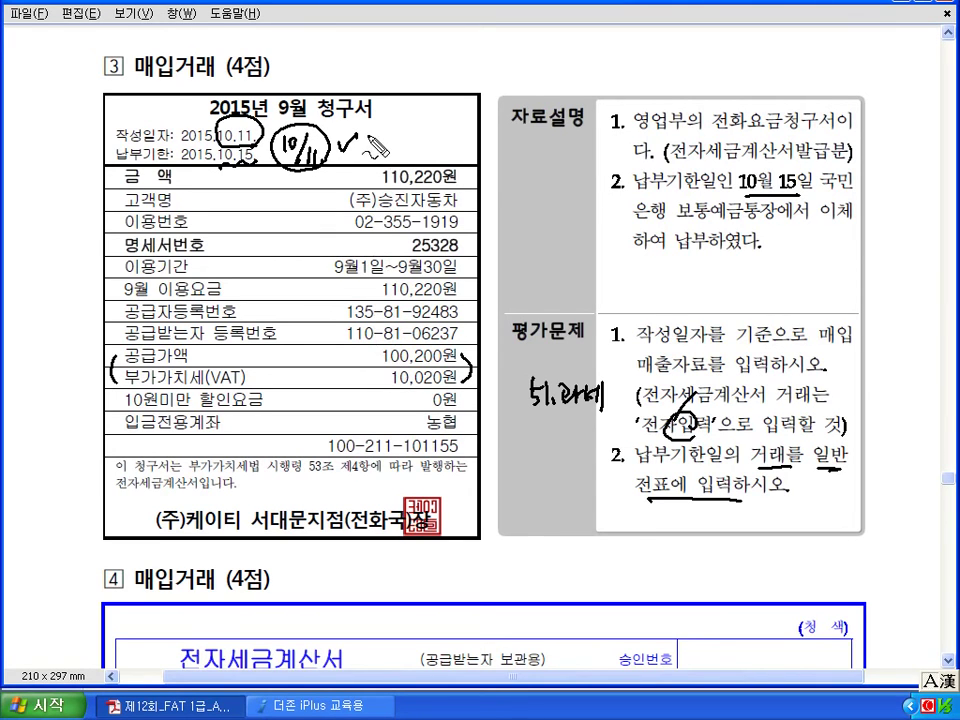
{"action": "mouse_move", "coordinate": [362, 148]}
{"action": "left_mouse_down"}
{"action": "mouse_move", "coordinate": [392, 130]}
{"action": "mouse_move", "coordinate": [384, 160]}
{"action": "mouse_move", "coordinate": [365, 155]}
{"action": "left_mouse_up"}
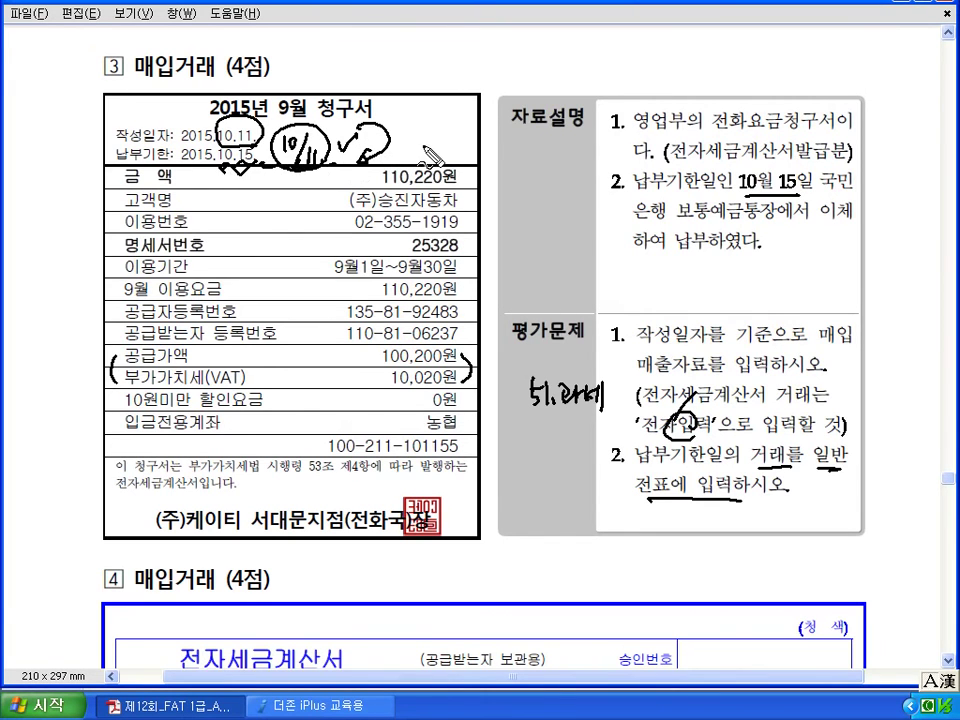
{"action": "left_click_drag", "start_coordinate": [410, 140], "coordinate": [421, 150]}
{"action": "mouse_move", "coordinate": [428, 134]}
{"action": "left_mouse_down"}
{"action": "mouse_move", "coordinate": [430, 155]}
{"action": "mouse_move", "coordinate": [489, 150]}
{"action": "left_mouse_up"}
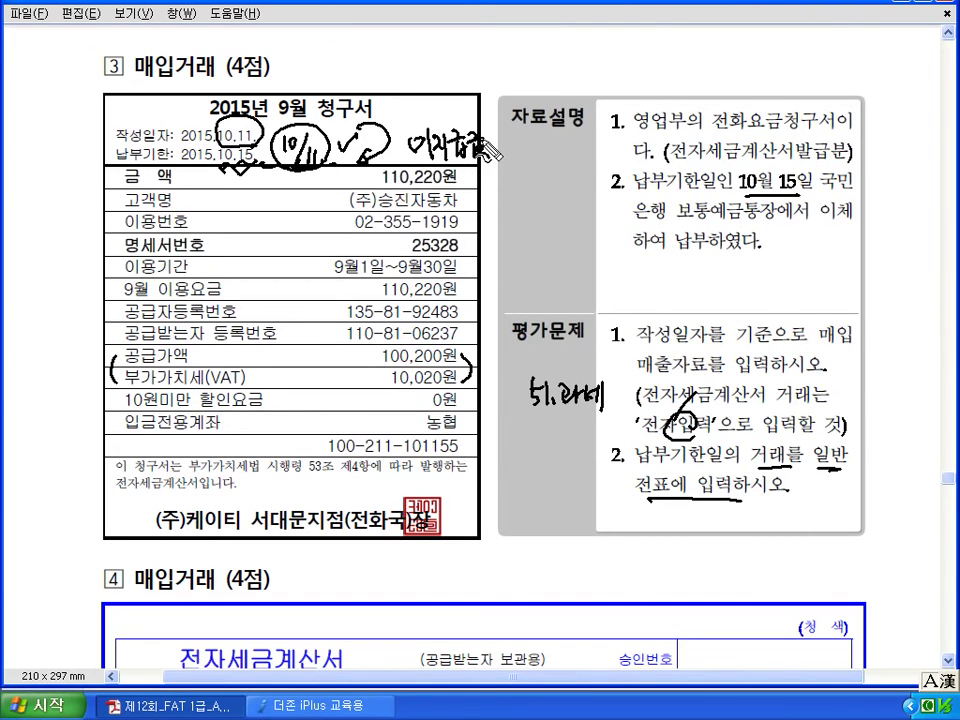
{"action": "key", "text": "Escape"}
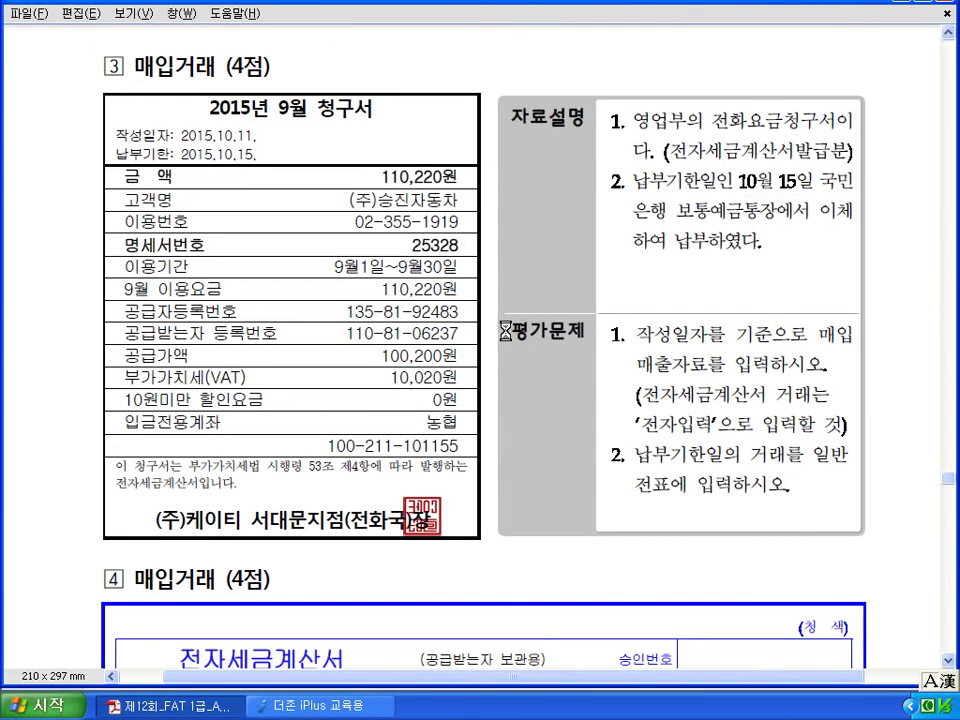
{"action": "left_click", "coordinate": [358, 707]}
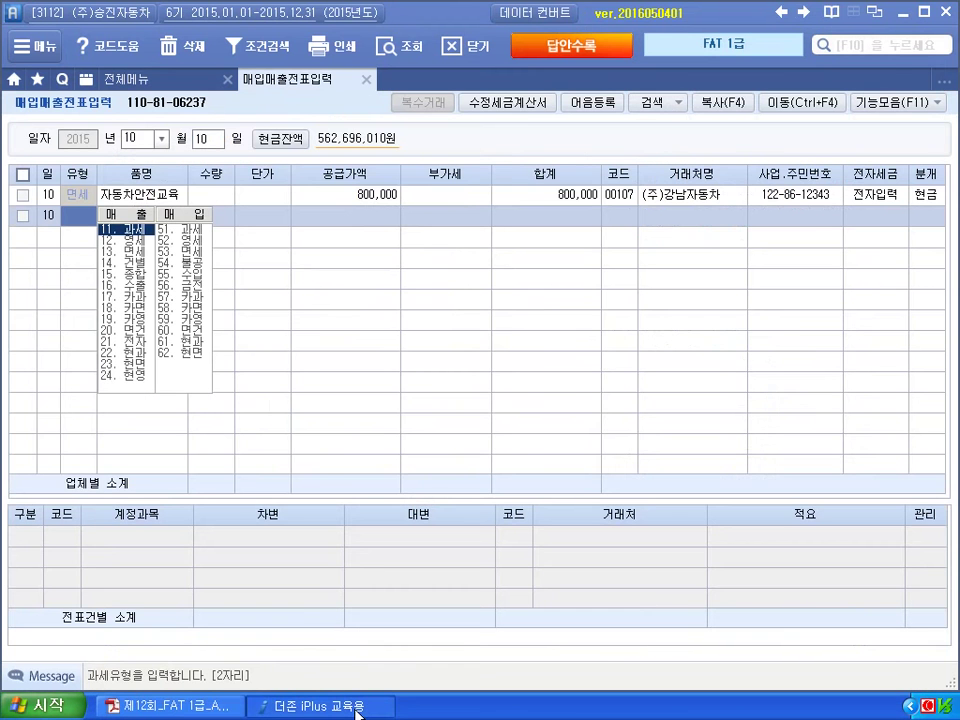
Start an Oct 11 과세 purchase of 9월 전화요금: 100,200 supply, 10,020 VAT.
{"action": "left_click", "coordinate": [209, 144]}
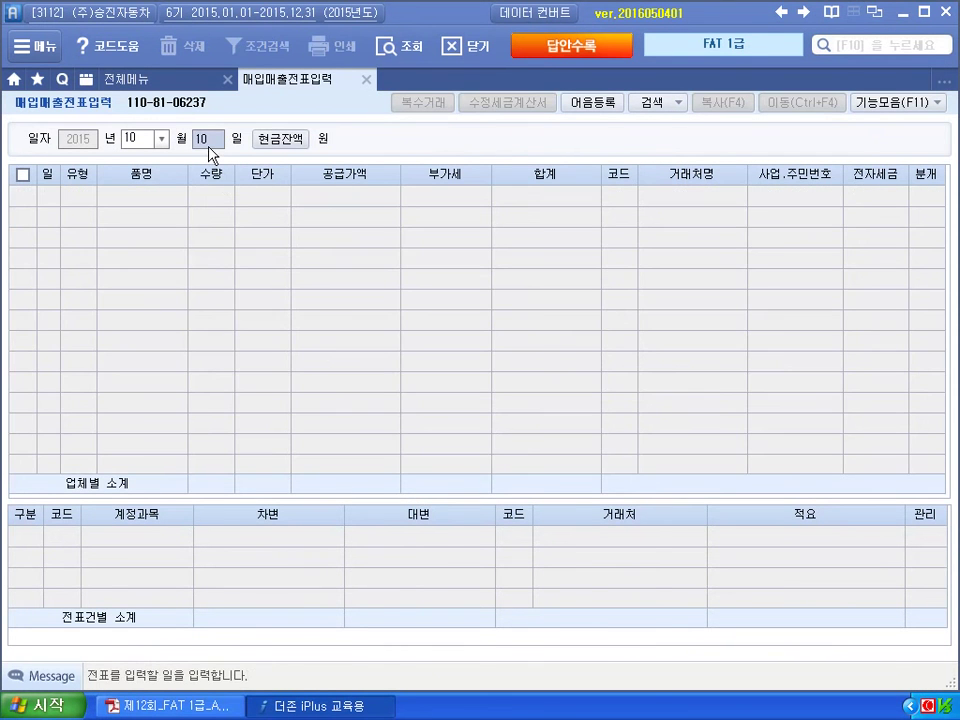
{"action": "type", "text": "11"}
{"action": "key", "text": "Return"}
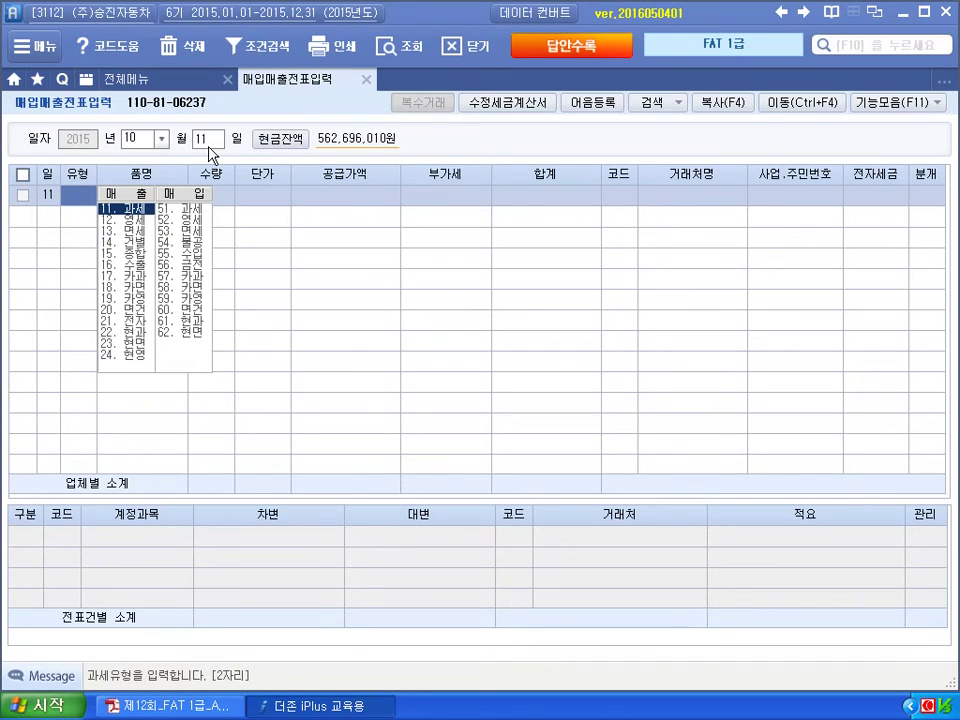
{"action": "type", "text": "11"}
{"action": "key", "text": "Return"}
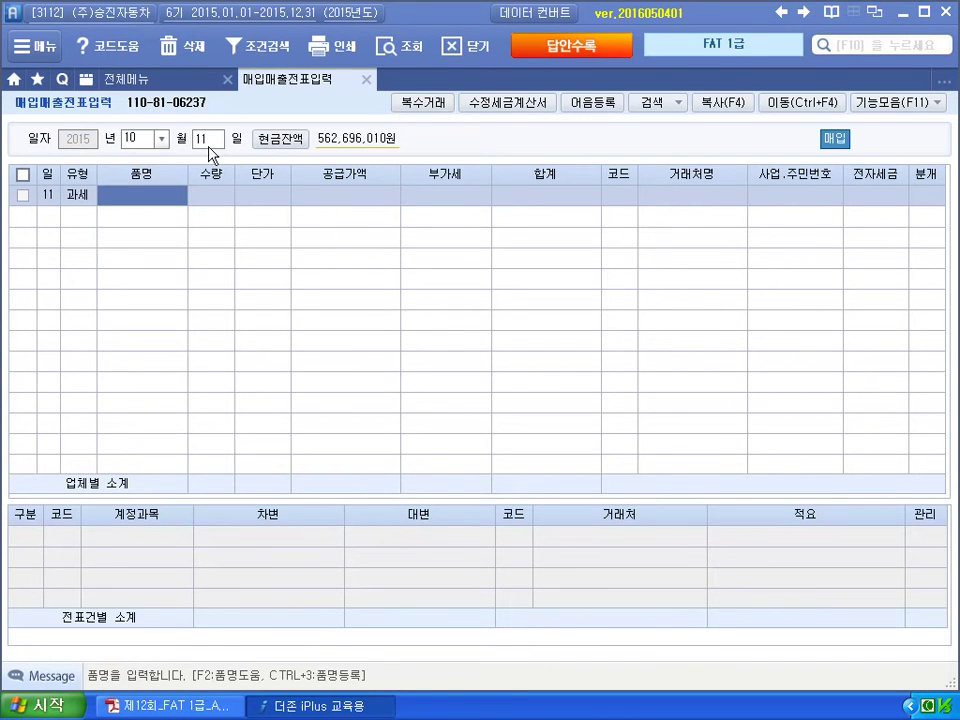
{"action": "type", "text": "9"}
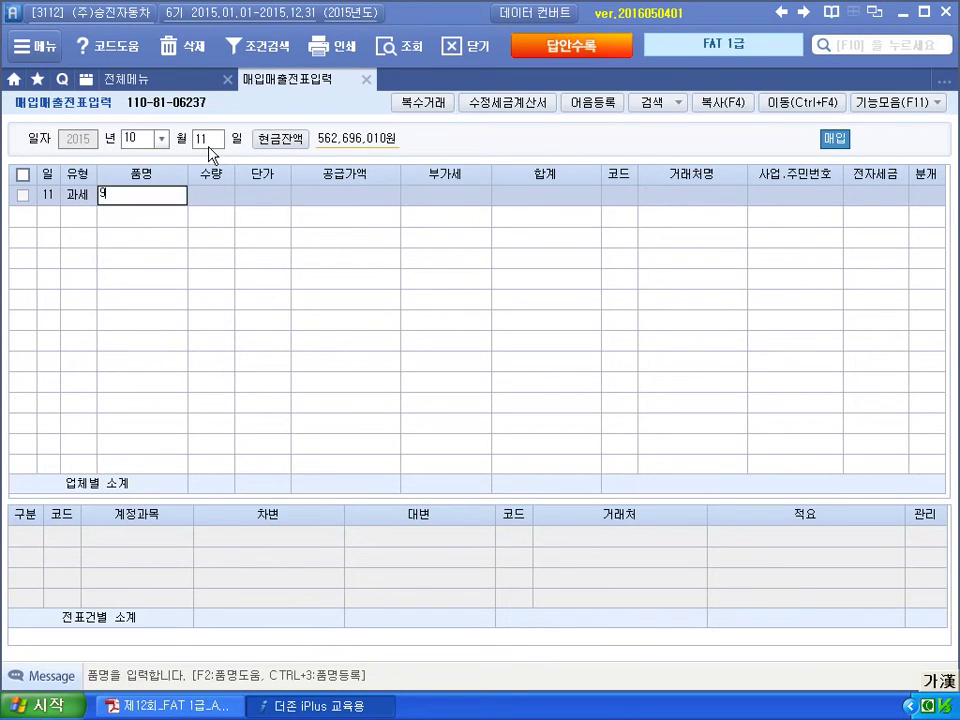
{"action": "type", "text": "월 사전화요금"}
{"action": "key", "text": "Return"}
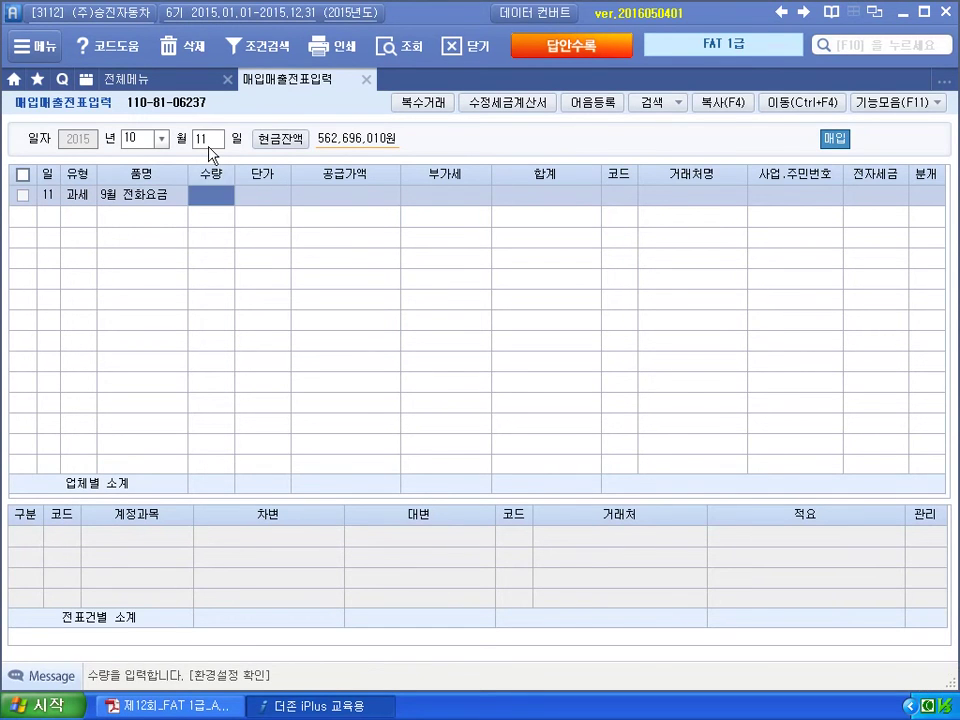
{"action": "key", "text": "Return"}
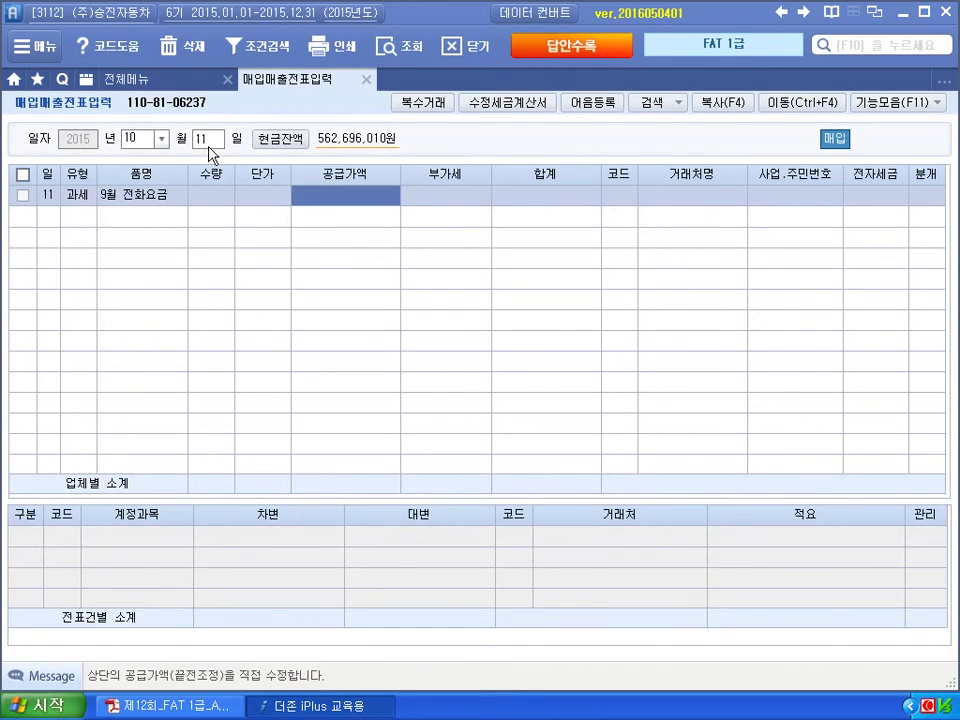
{"action": "type", "text": "100,200"}
{"action": "key", "text": "Return"}
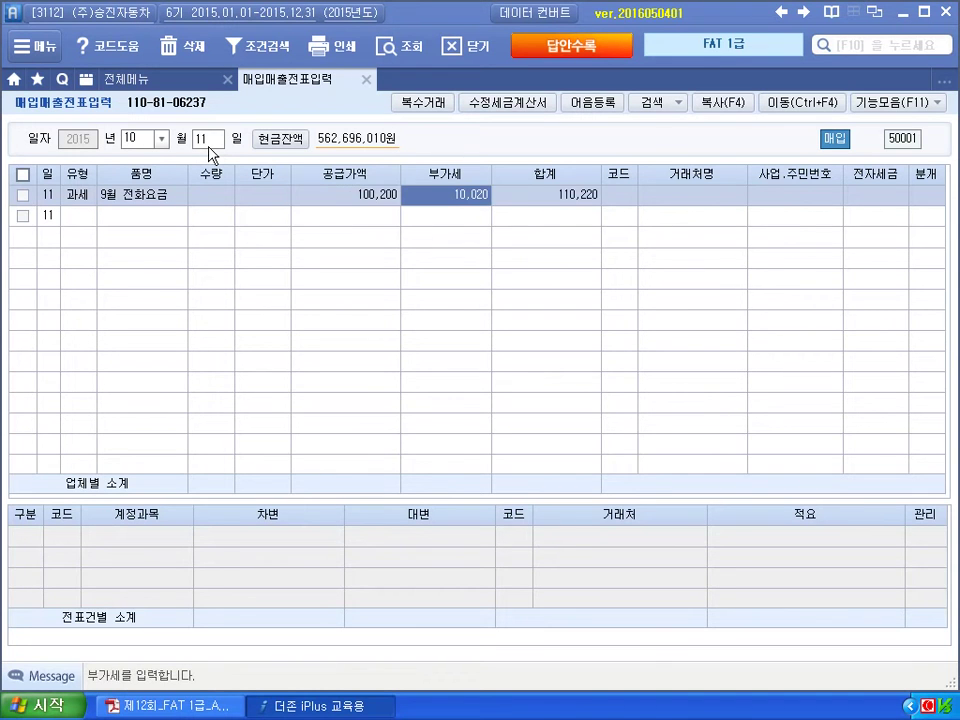
{"action": "key", "text": "Return"}
{"action": "key", "text": "Return"}
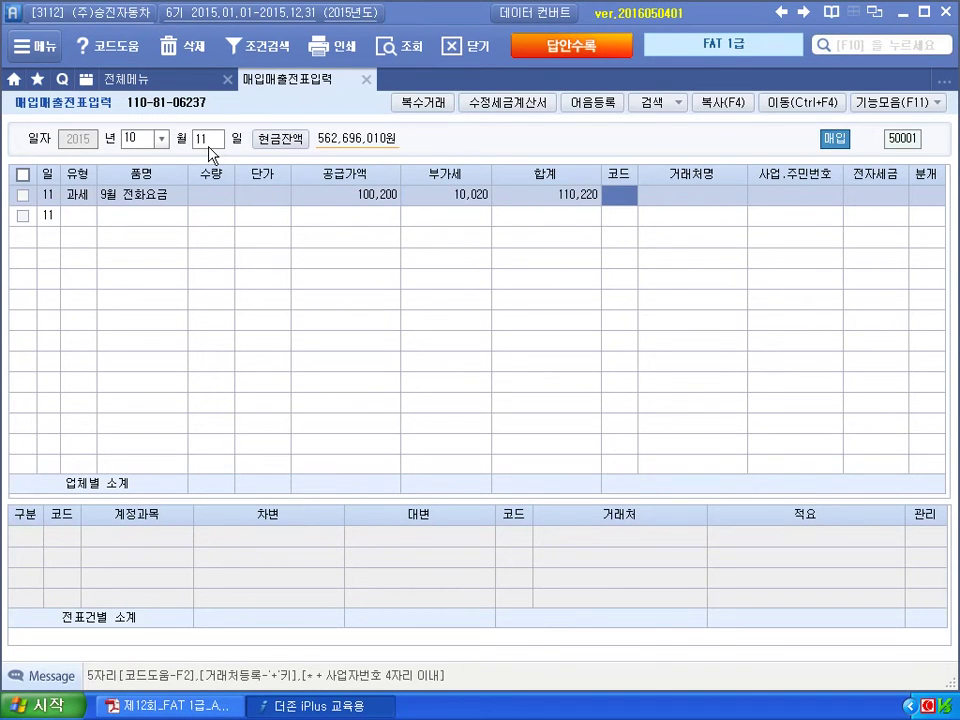
Set partner 31112 (주)케이티서대문, flag 전자입력, and choose 혼합 (3) journal type.
{"action": "type", "text": "케이티"}
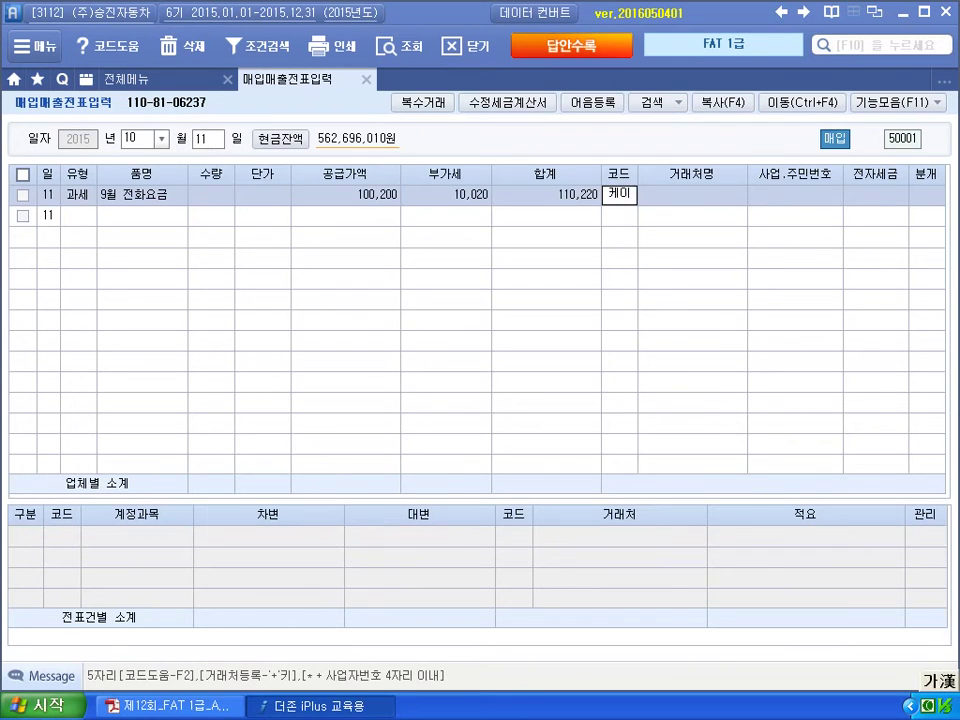
{"action": "key", "text": "Return"}
{"action": "key", "text": "Down"}
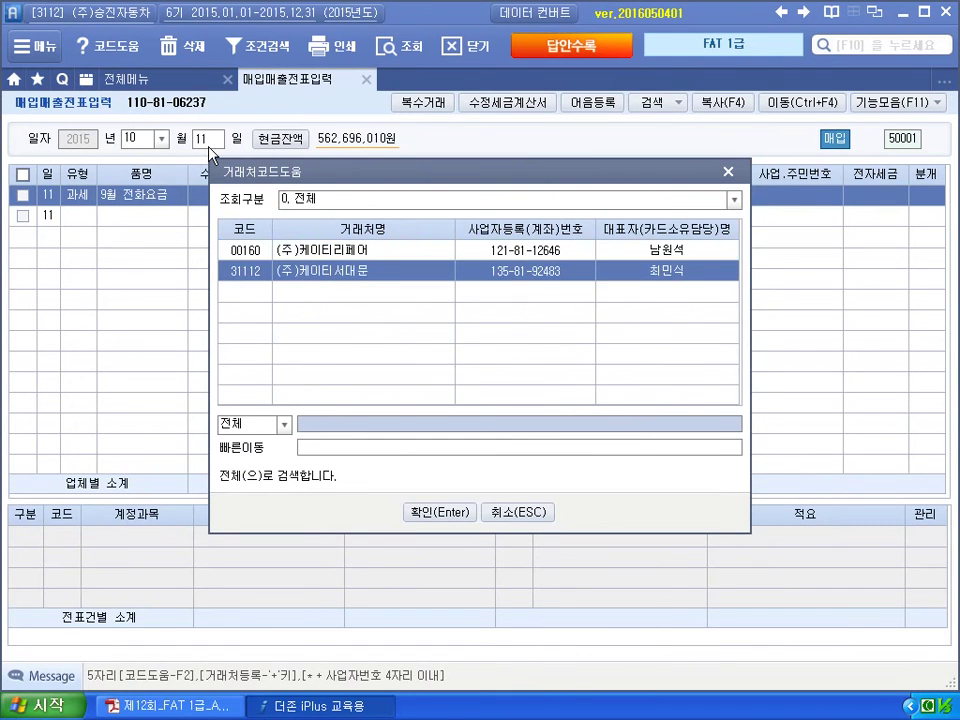
{"action": "key", "text": "Return"}
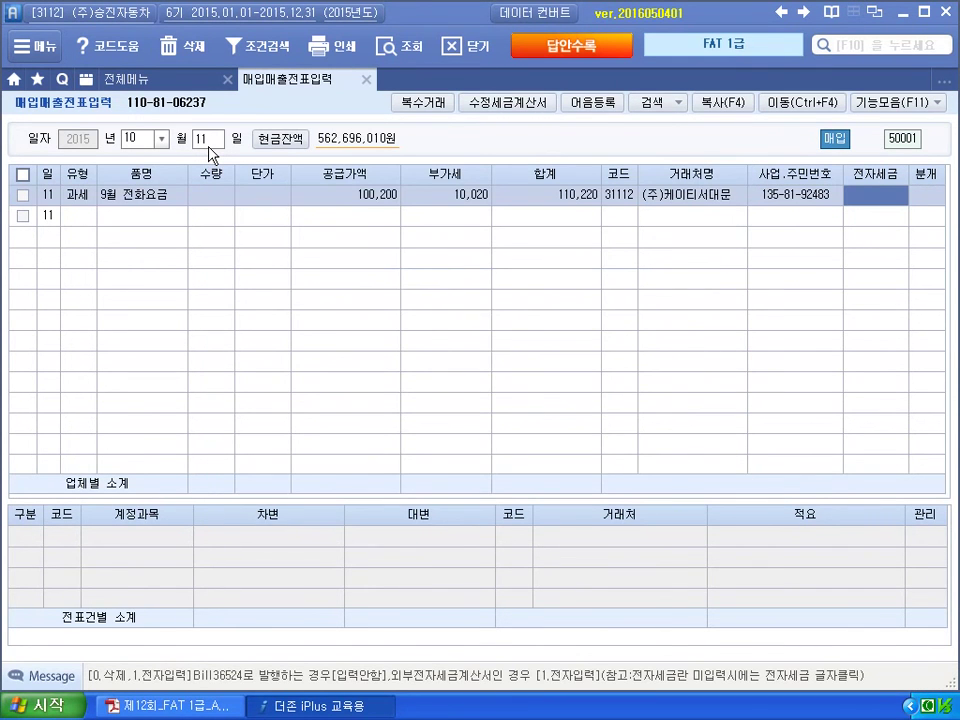
{"action": "key", "text": "1"}
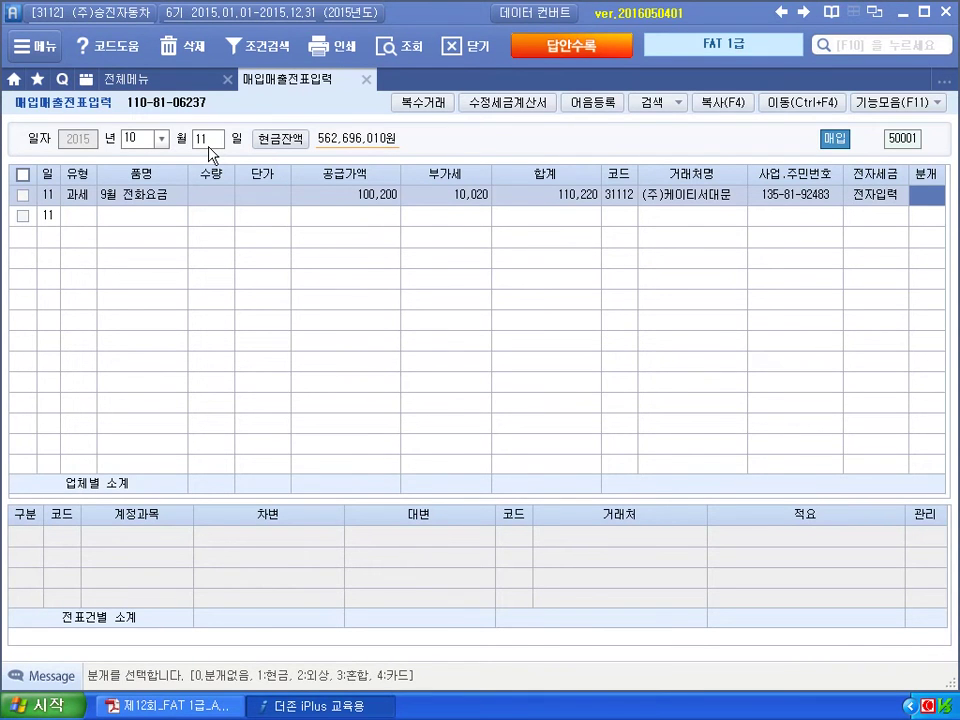
{"action": "type", "text": "3"}
{"action": "key", "text": "Return"}
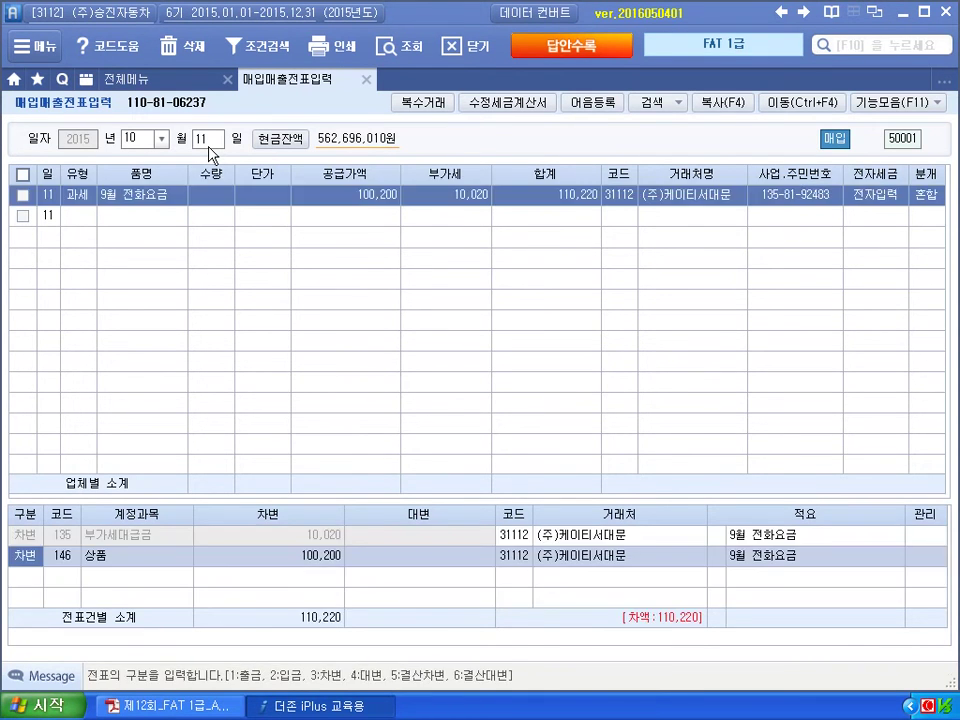
Debit 814 통신비 and credit 253 미지급금 for 110,220.
{"action": "type", "text": "814"}
{"action": "key", "text": "Return"}
{"action": "key", "text": "Return"}
{"action": "type", "text": "4253"}
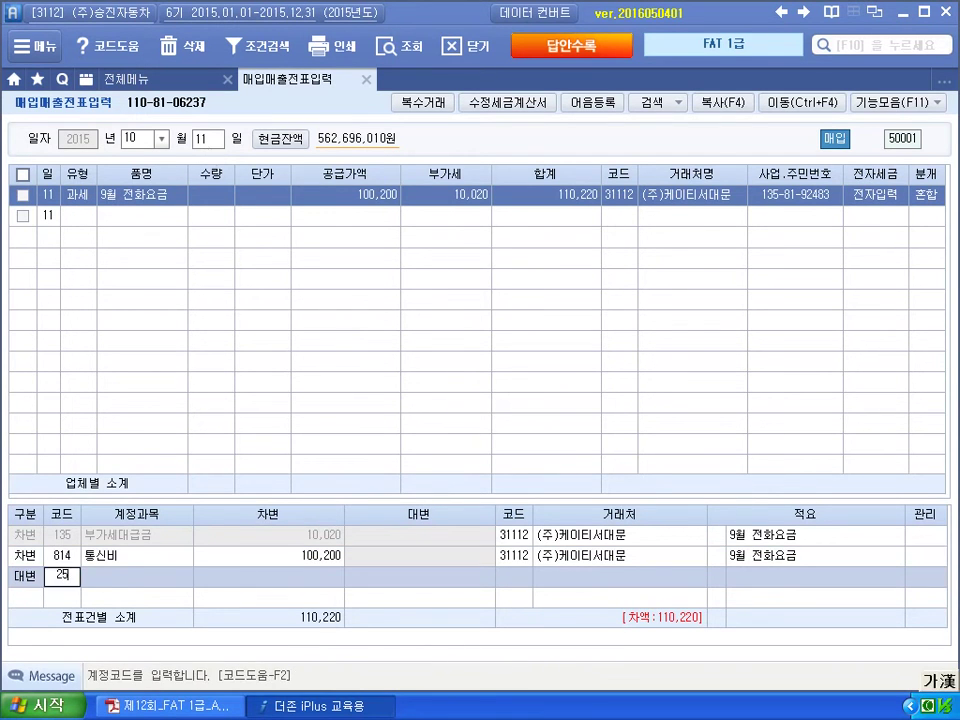
{"action": "key", "text": "Return"}
{"action": "type", "text": "110,220"}
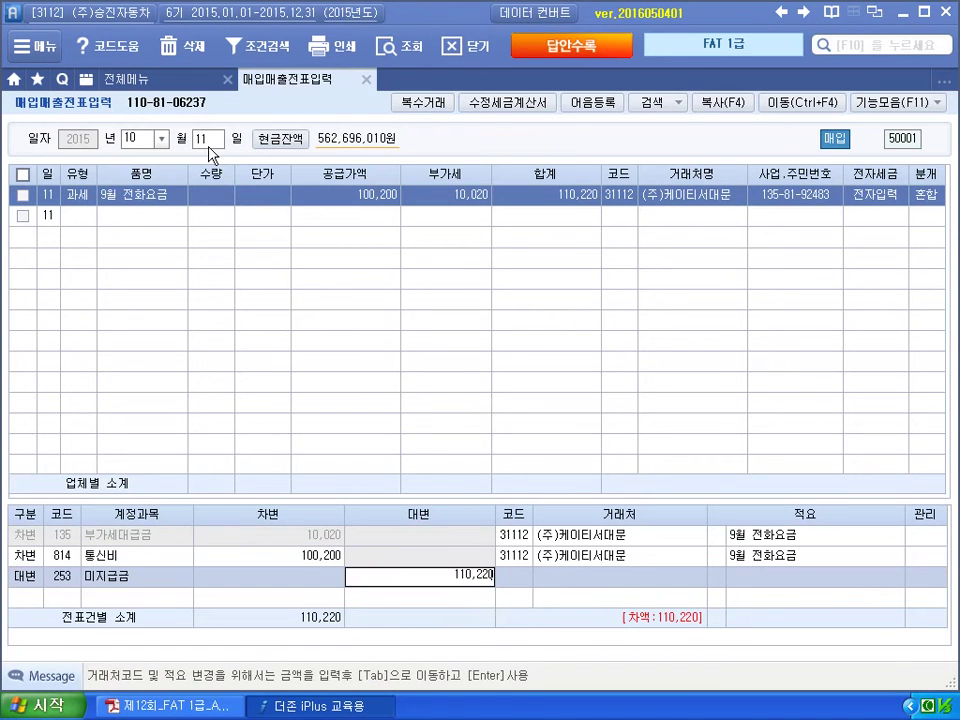
{"action": "key", "text": "Return"}
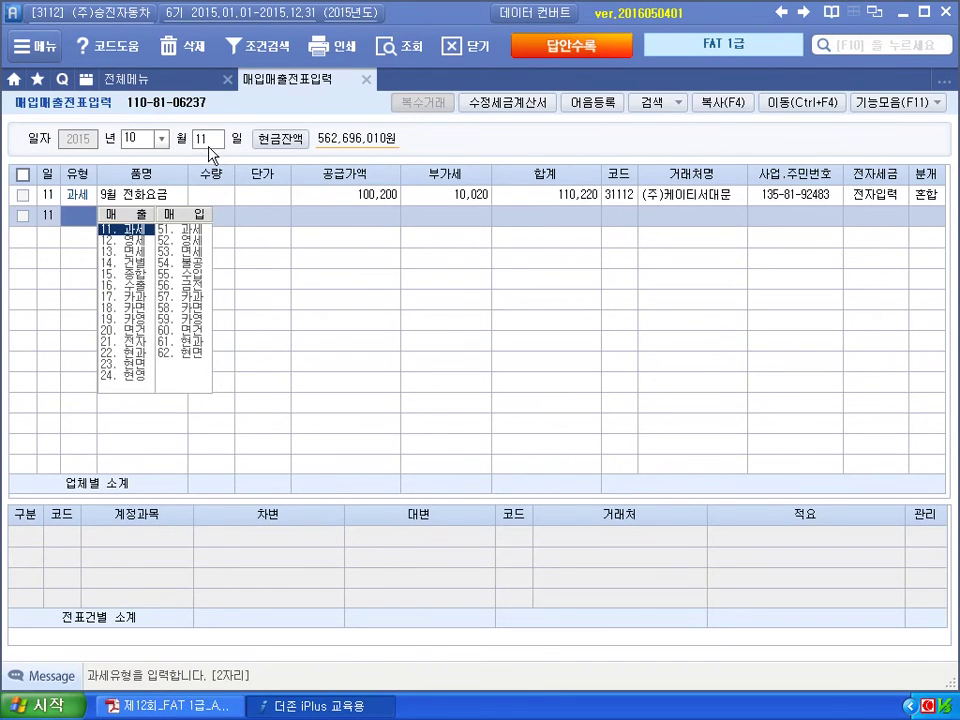
Open 일반전표입력 from the full menu and date the voucher 10/15.
{"action": "left_click", "coordinate": [183, 89]}
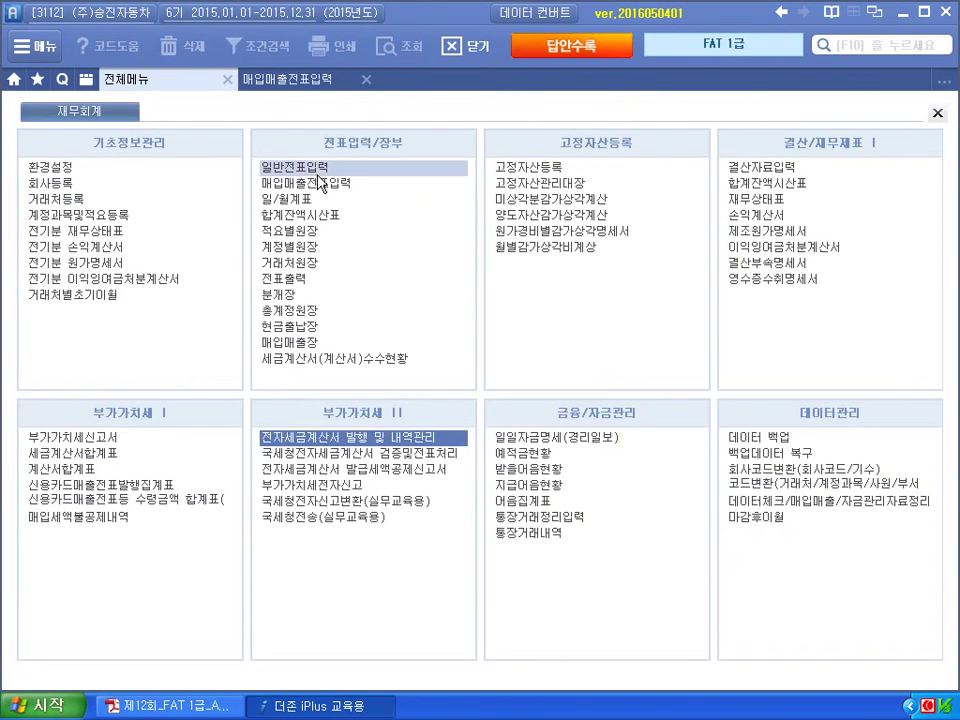
{"action": "left_click", "coordinate": [316, 170]}
{"action": "type", "text": "10"}
{"action": "key", "text": "Return"}
{"action": "type", "text": "15"}
{"action": "key", "text": "Return"}
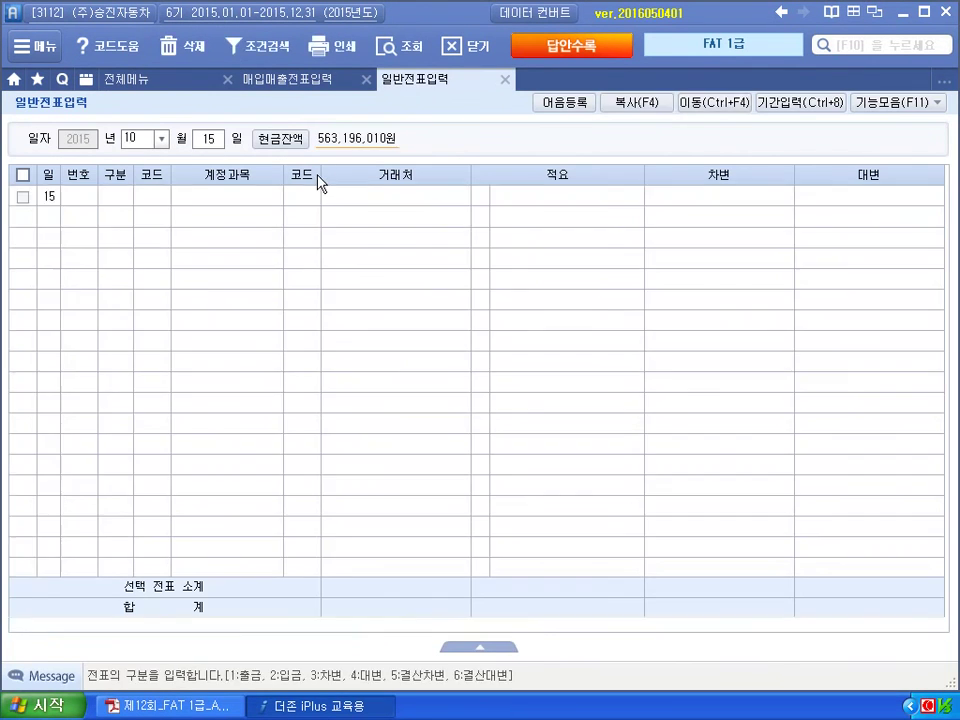
Debit 253 미지급금 110,220 to partner 31112 (주)케이티서대문.
{"action": "type", "text": "3"}
{"action": "key", "text": "Return"}
{"action": "type", "text": "253"}
{"action": "key", "text": "Return"}
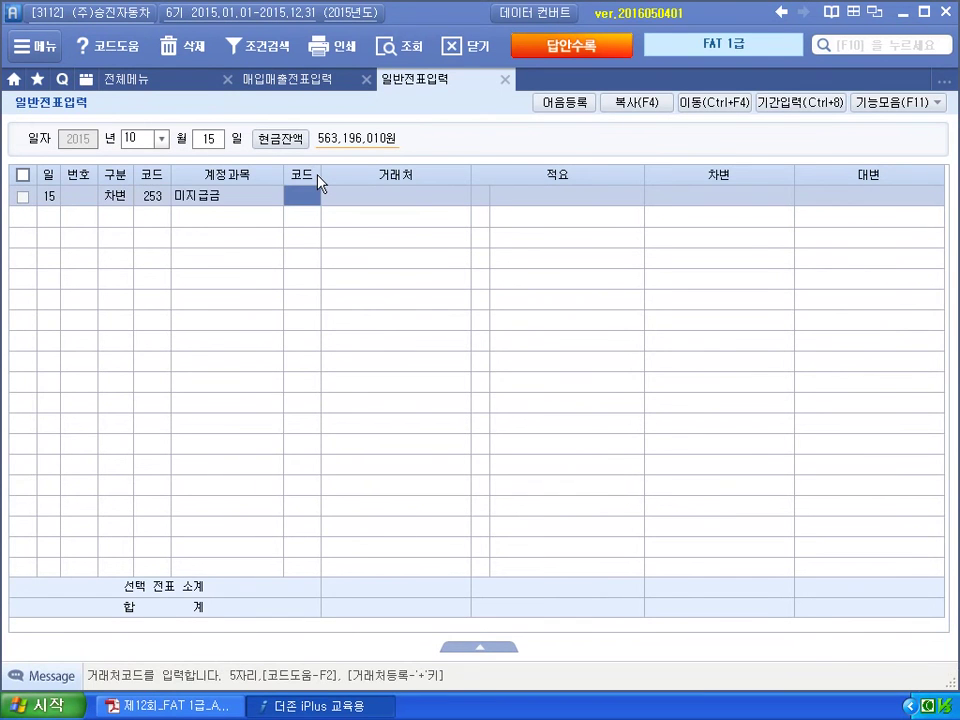
{"action": "type", "text": "케이"}
{"action": "key", "text": "Return"}
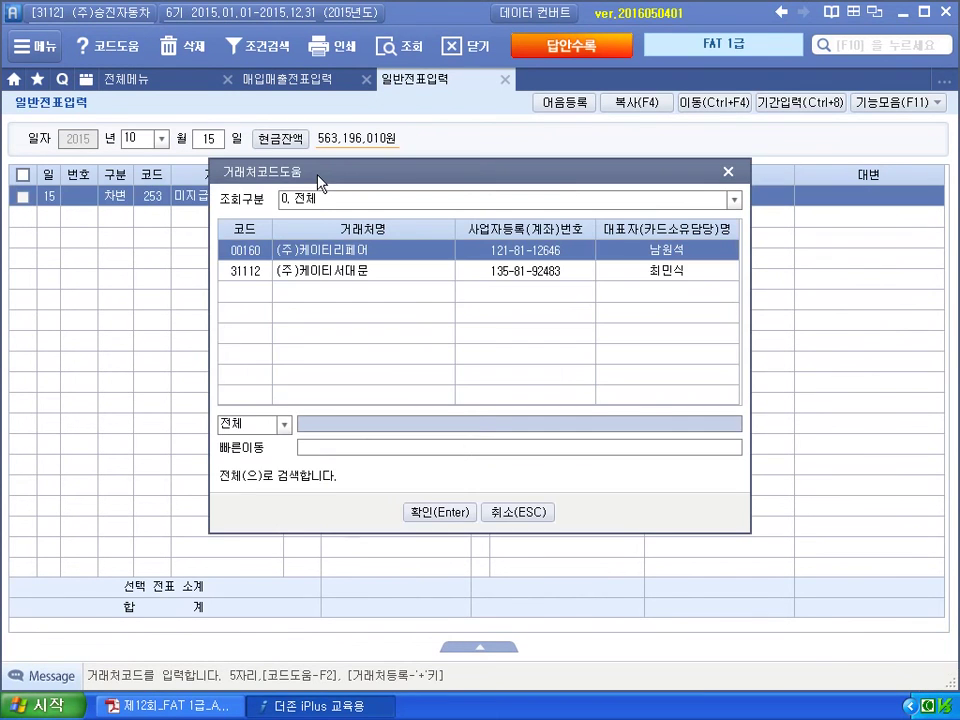
{"action": "key", "text": "Down"}
{"action": "key", "text": "Return"}
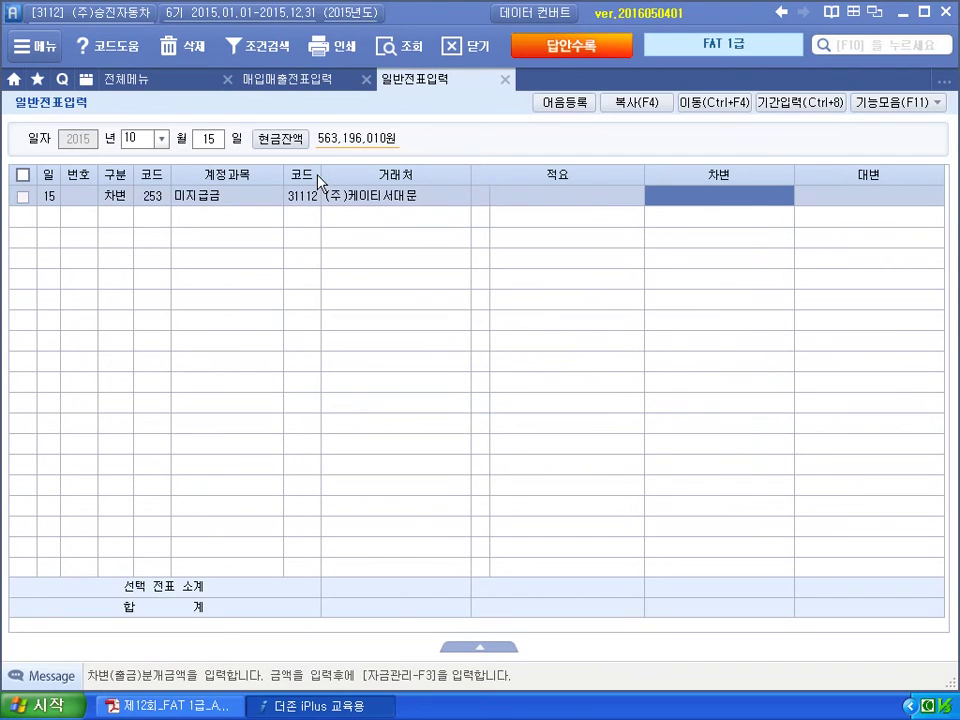
{"action": "type", "text": "110,220"}
{"action": "key", "text": "Return"}
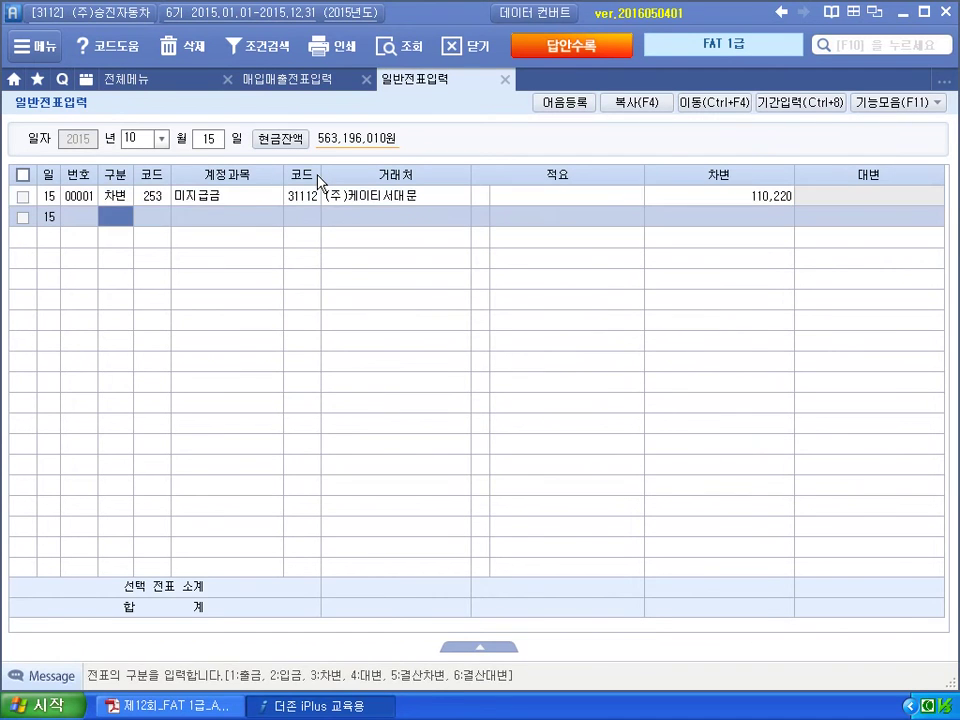
Credit 103 보통예금 110,220 with partner 98002 국민은행.
{"action": "type", "text": "4"}
{"action": "key", "text": "Return"}
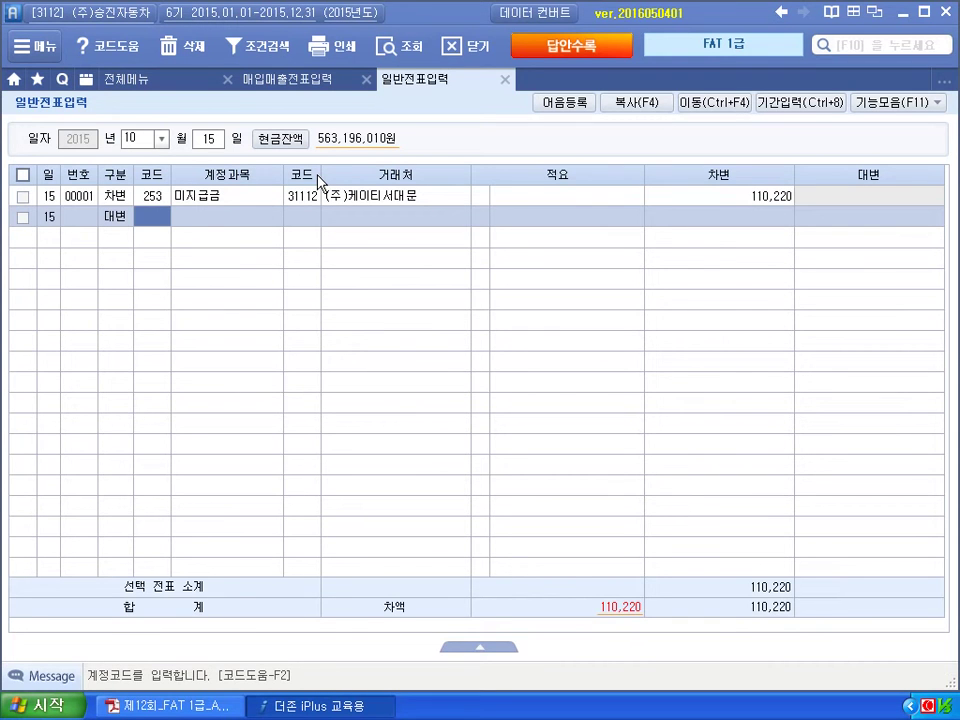
{"action": "type", "text": "103"}
{"action": "key", "text": "Return"}
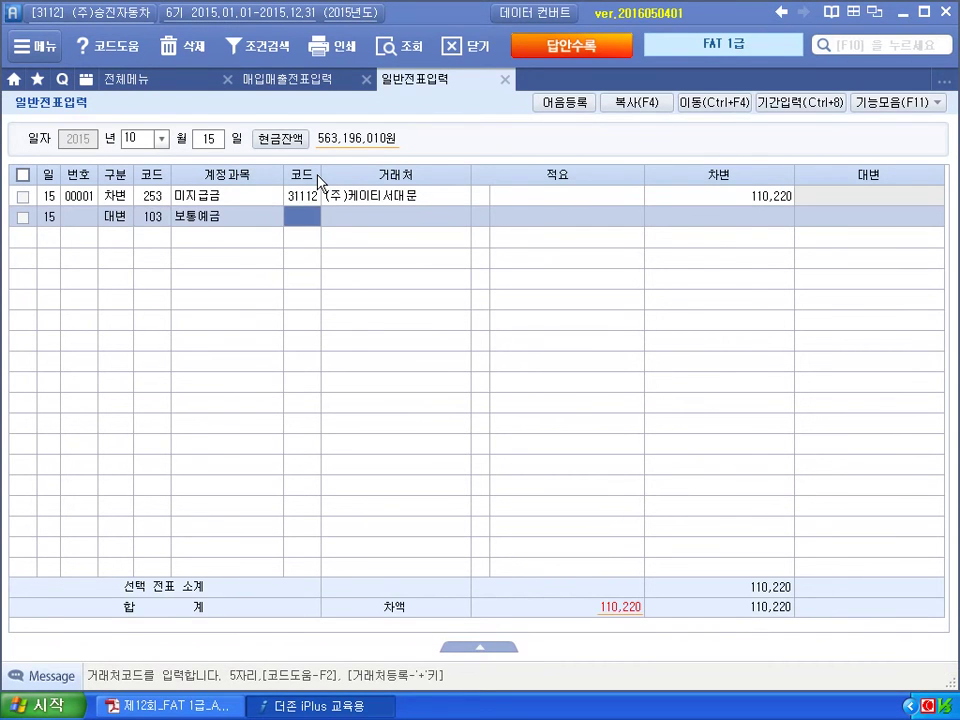
{"action": "type", "text": "국민"}
{"action": "key", "text": "Return"}
{"action": "key", "text": "Return"}
{"action": "key", "text": "Return"}
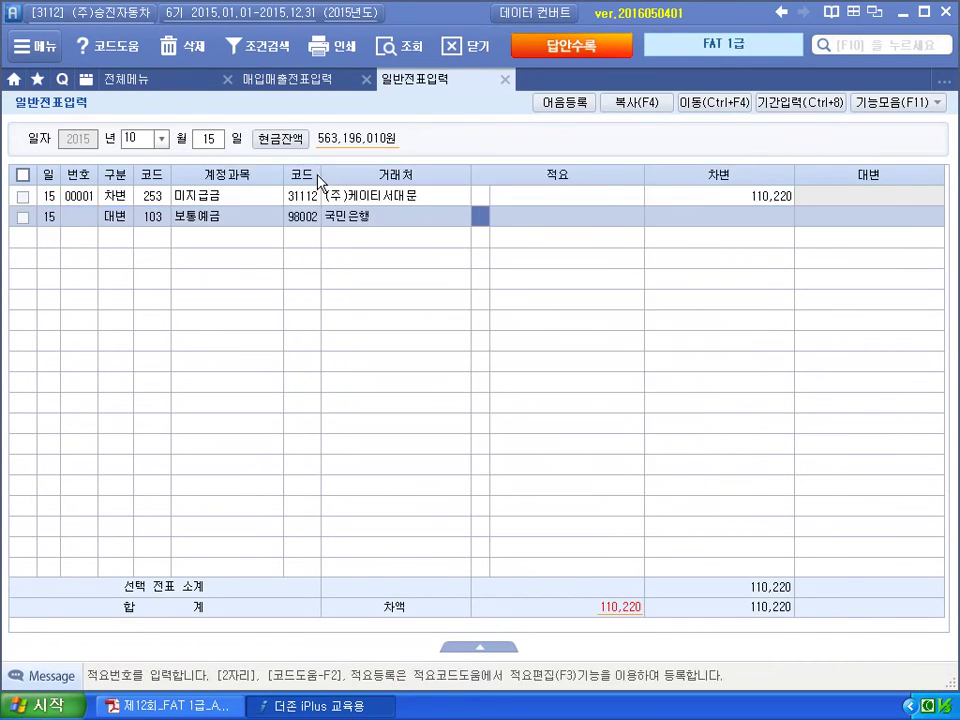
{"action": "key", "text": "Return"}
{"action": "type", "text": "110,220"}
{"action": "key", "text": "Return"}
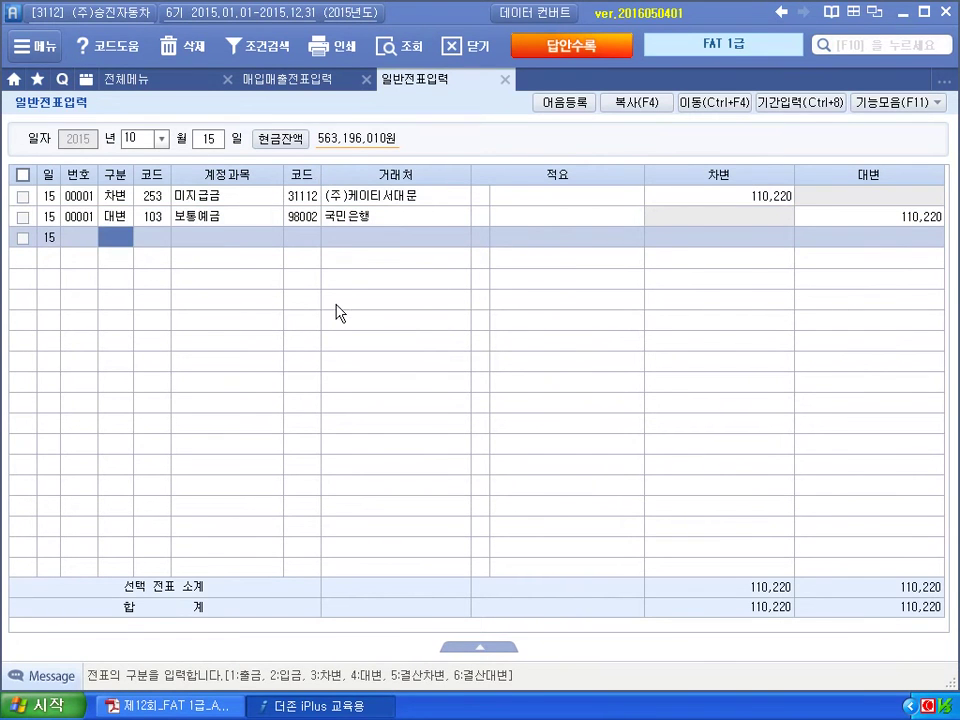
{"action": "key", "text": "alt+Tab"}
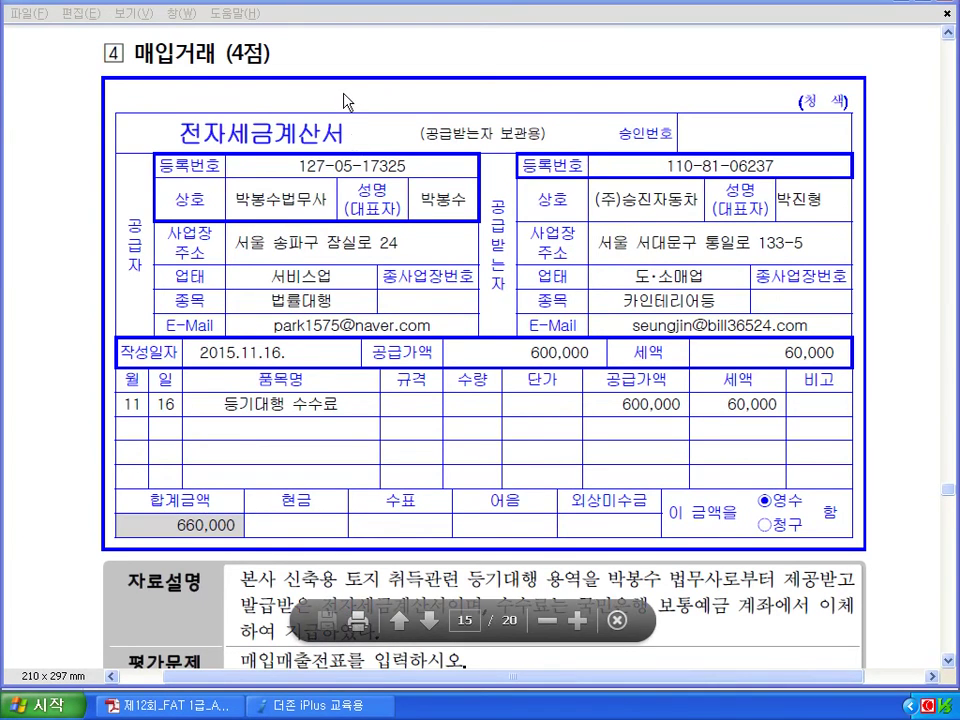
Mark up question 4: 토지 취득관련, 전자세금계산서, 보통예금, 전자입력, date 11.16, 600,000.
{"action": "scroll", "coordinate": [347, 118], "scroll_direction": "down", "scroll_amount": 3}
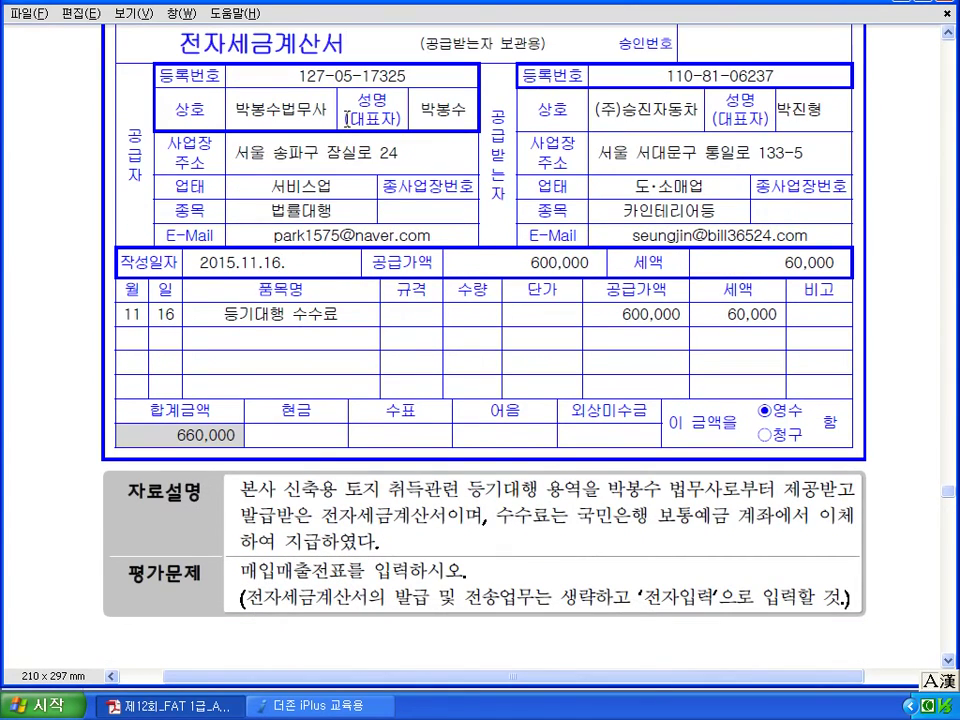
{"action": "mouse_move", "coordinate": [377, 498]}
{"action": "left_mouse_down"}
{"action": "mouse_move", "coordinate": [338, 486]}
{"action": "mouse_move", "coordinate": [372, 466]}
{"action": "mouse_move", "coordinate": [497, 525]}
{"action": "mouse_move", "coordinate": [572, 500]}
{"action": "mouse_move", "coordinate": [655, 505]}
{"action": "left_mouse_up"}
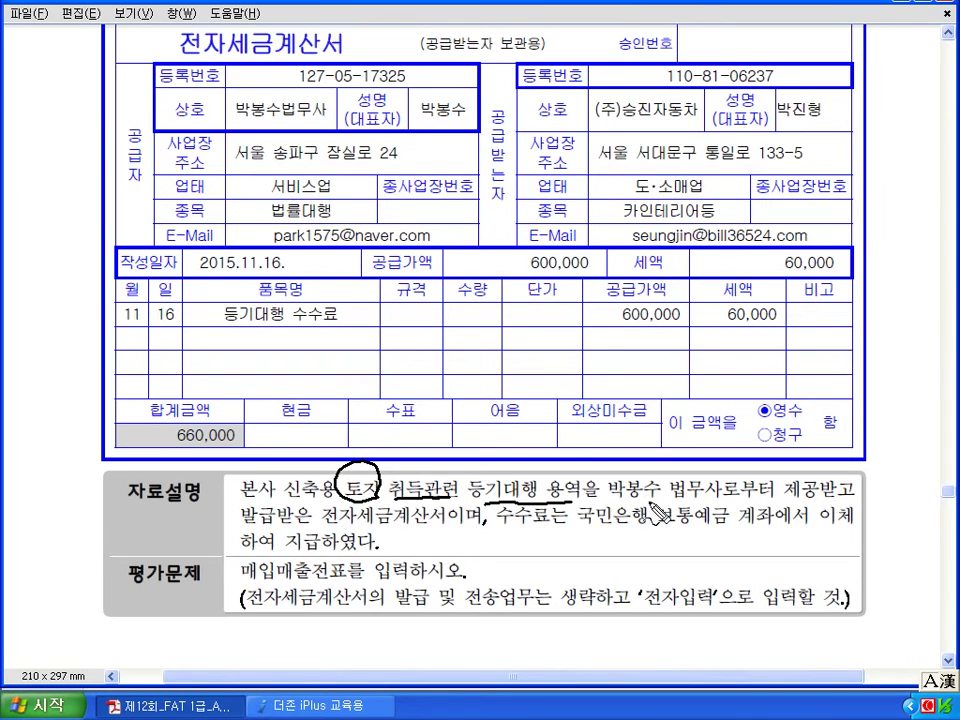
{"action": "left_click_drag", "start_coordinate": [322, 527], "coordinate": [430, 524]}
{"action": "left_click_drag", "start_coordinate": [655, 531], "coordinate": [760, 530]}
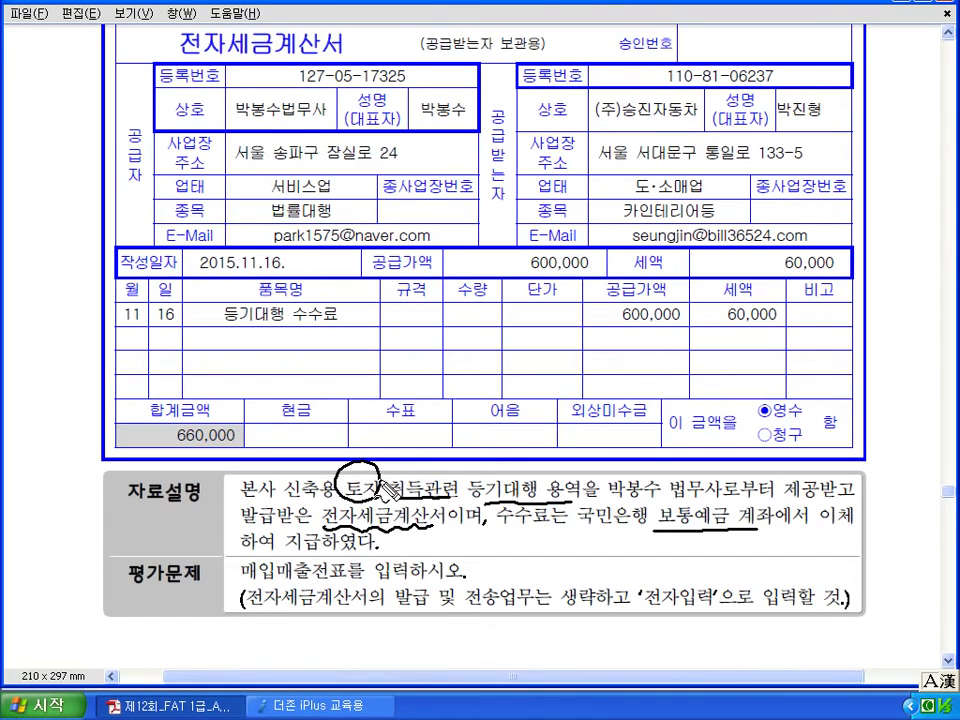
{"action": "mouse_move", "coordinate": [408, 428]}
{"action": "left_mouse_down"}
{"action": "mouse_move", "coordinate": [402, 440]}
{"action": "mouse_move", "coordinate": [425, 471]}
{"action": "mouse_move", "coordinate": [447, 452]}
{"action": "mouse_move", "coordinate": [468, 458]}
{"action": "left_mouse_up"}
{"action": "left_click", "coordinate": [485, 451]}
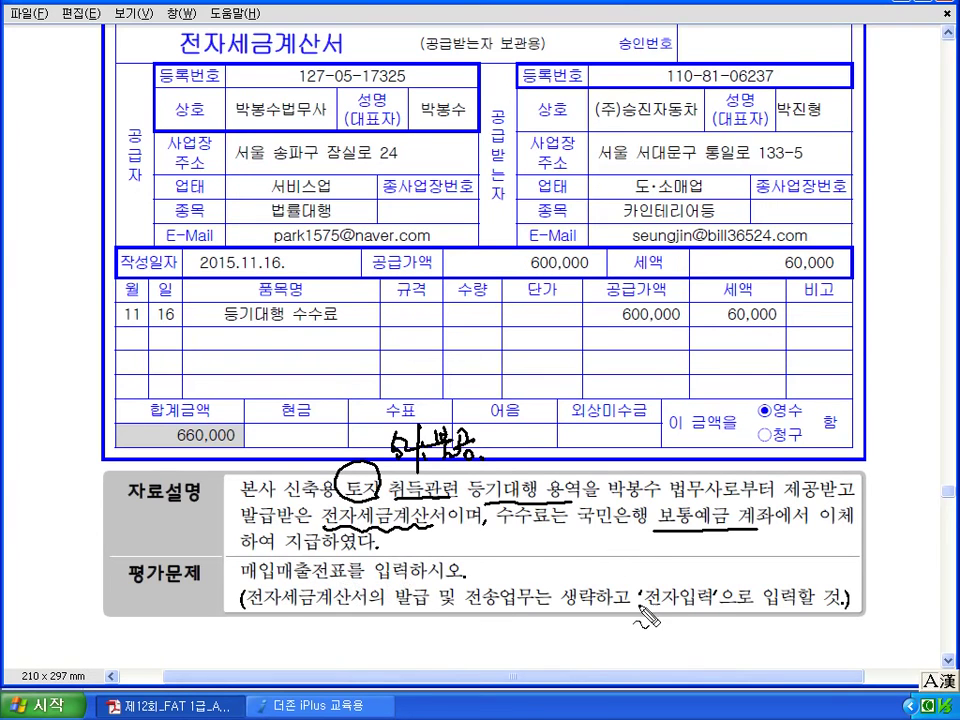
{"action": "mouse_move", "coordinate": [690, 612]}
{"action": "left_mouse_down"}
{"action": "mouse_move", "coordinate": [655, 598]}
{"action": "mouse_move", "coordinate": [684, 604]}
{"action": "left_mouse_up"}
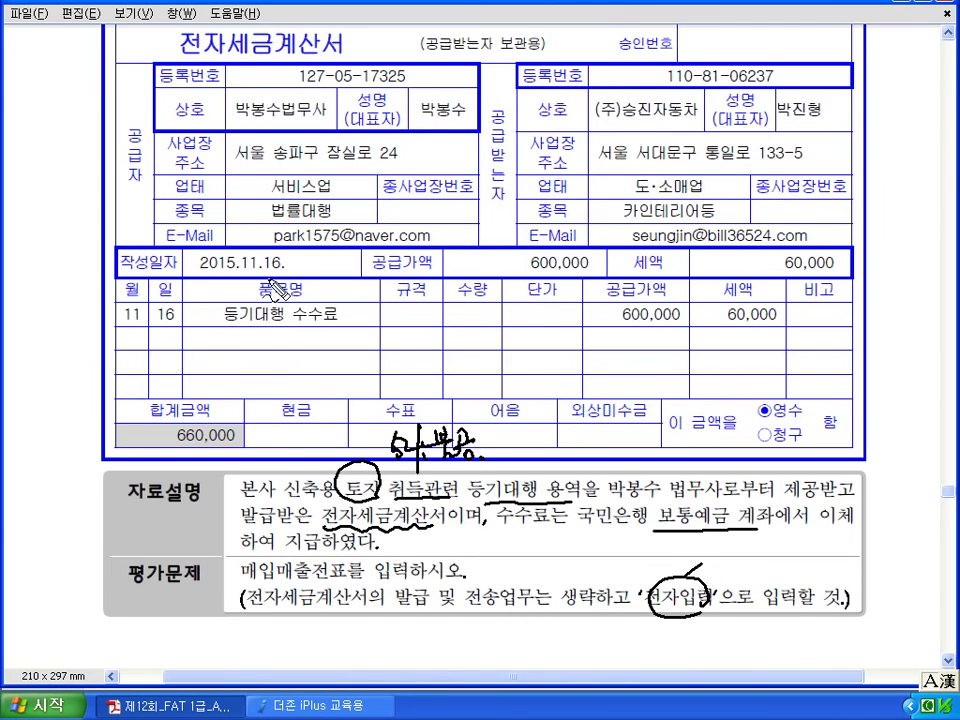
{"action": "left_click_drag", "start_coordinate": [237, 263], "coordinate": [244, 250]}
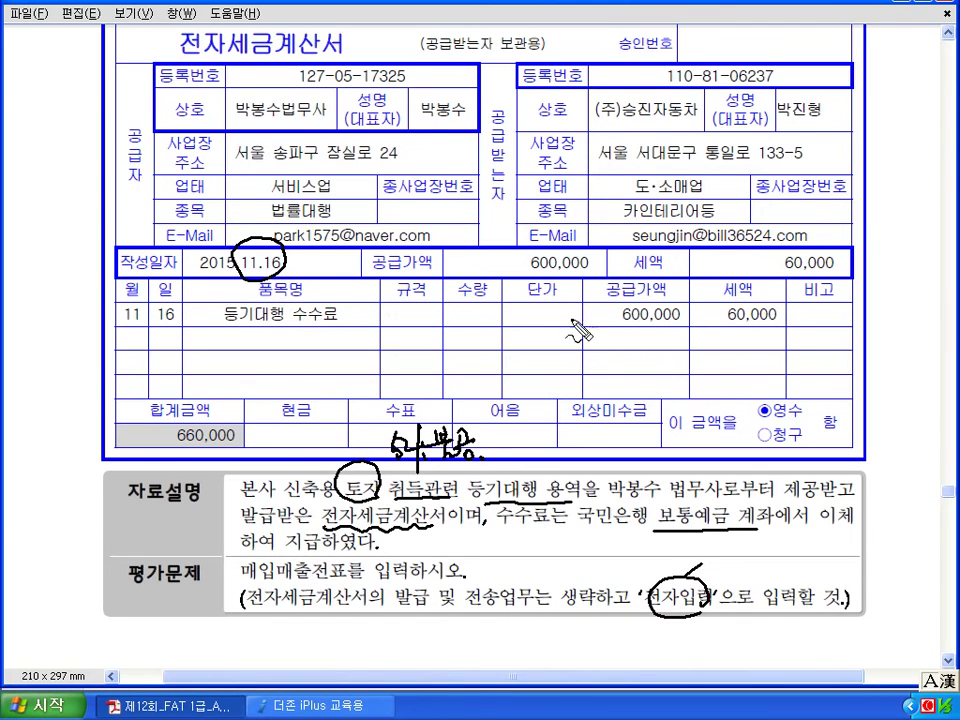
{"action": "mouse_move", "coordinate": [680, 345]}
{"action": "left_mouse_down"}
{"action": "mouse_move", "coordinate": [610, 335]}
{"action": "mouse_move", "coordinate": [680, 318]}
{"action": "left_mouse_up"}
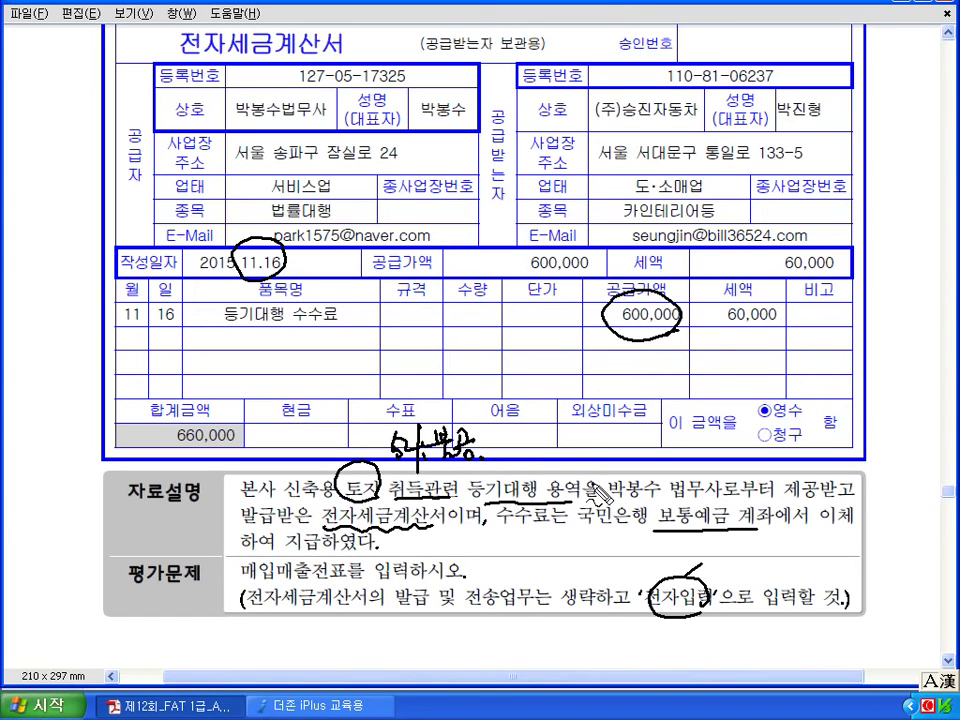
{"action": "left_click", "coordinate": [320, 706]}
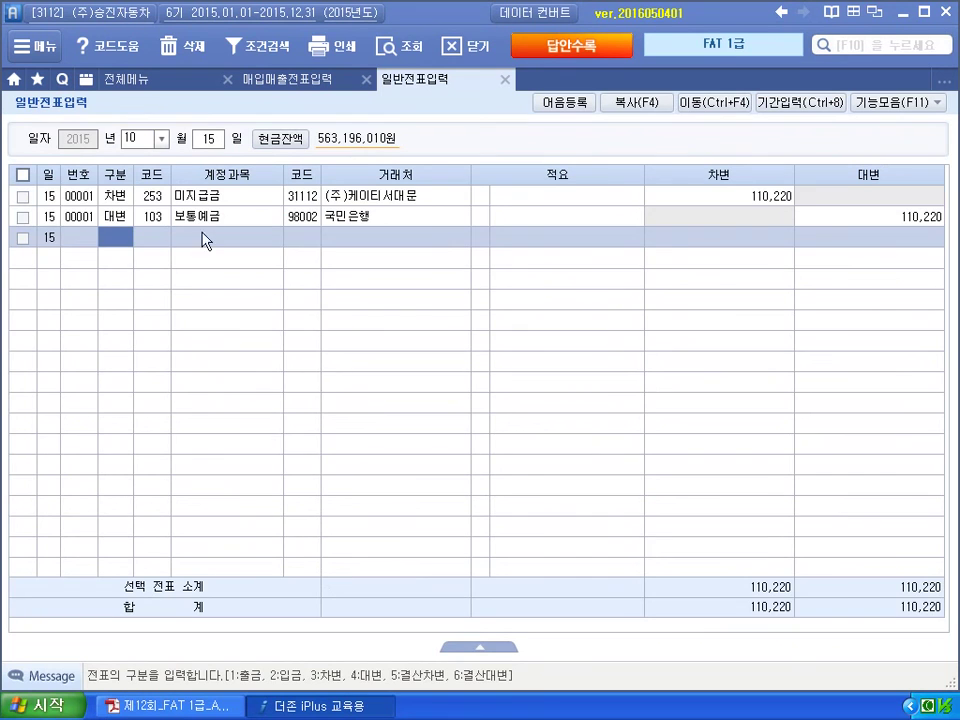
Move general voucher entry to 16 November, then close that screen.
{"action": "left_click", "coordinate": [132, 141]}
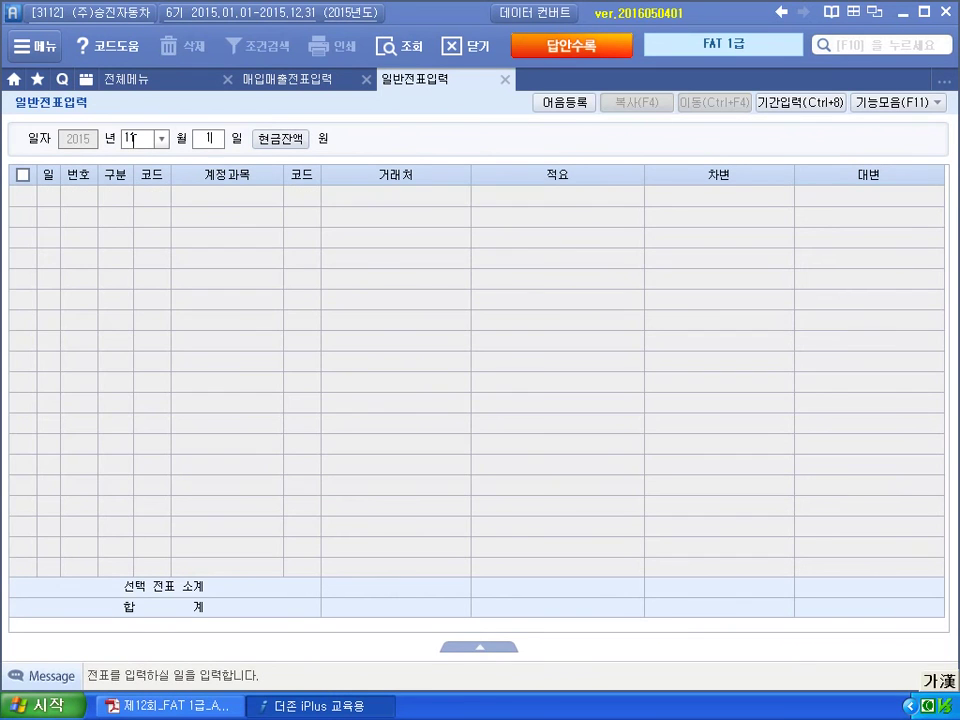
{"action": "key", "text": "Return"}
{"action": "type", "text": "16"}
{"action": "key", "text": "Return"}
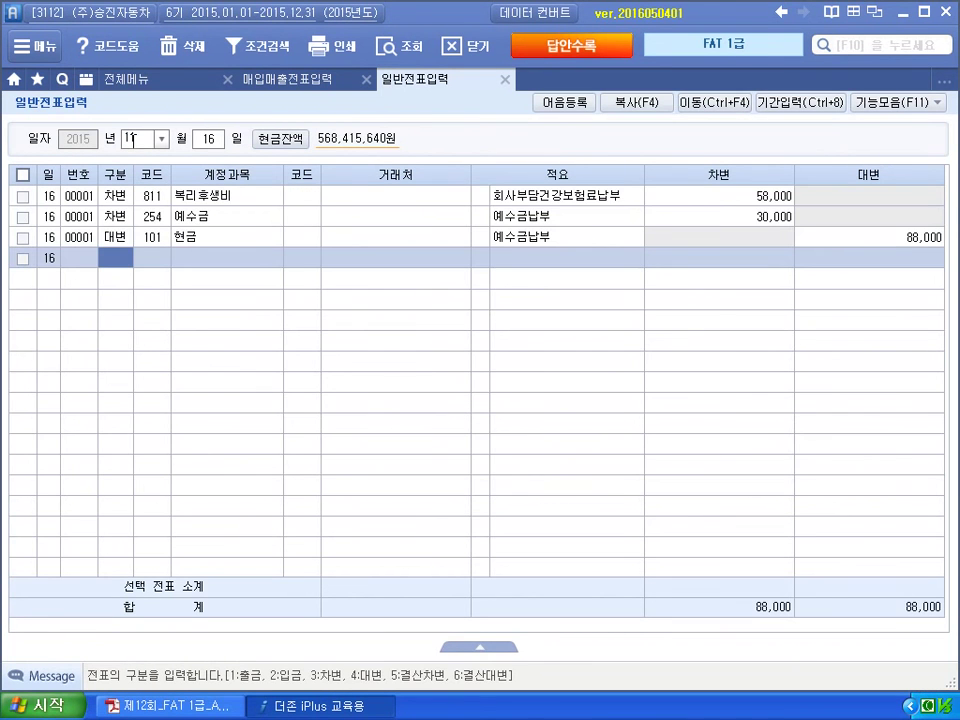
{"action": "type", "text": "5"}
{"action": "key", "text": "Return"}
{"action": "type", "text": "4"}
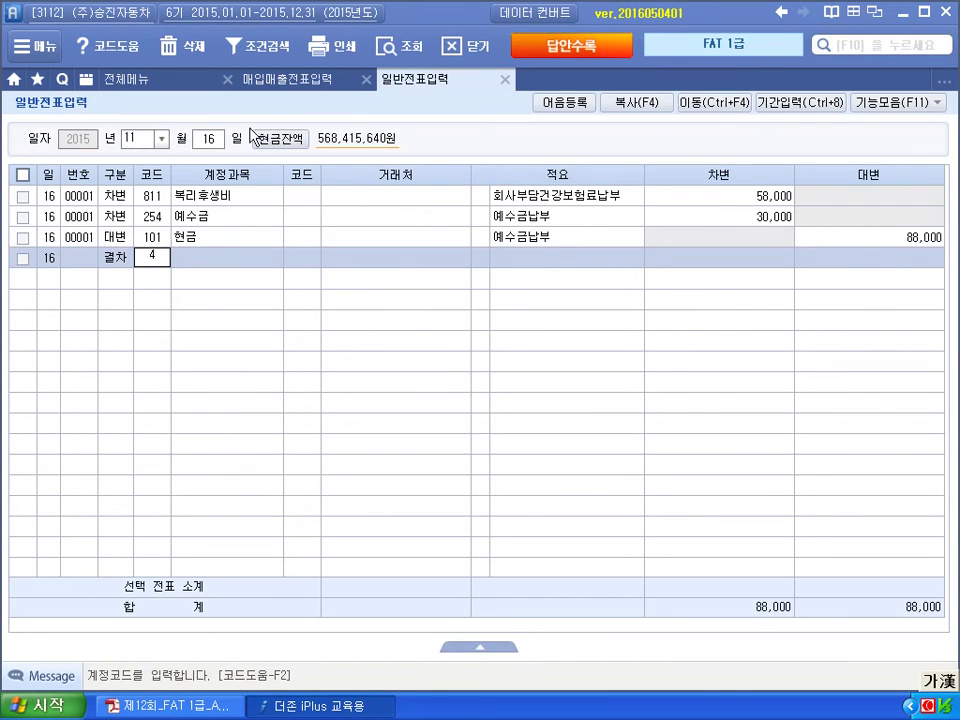
{"action": "left_click", "coordinate": [506, 79]}
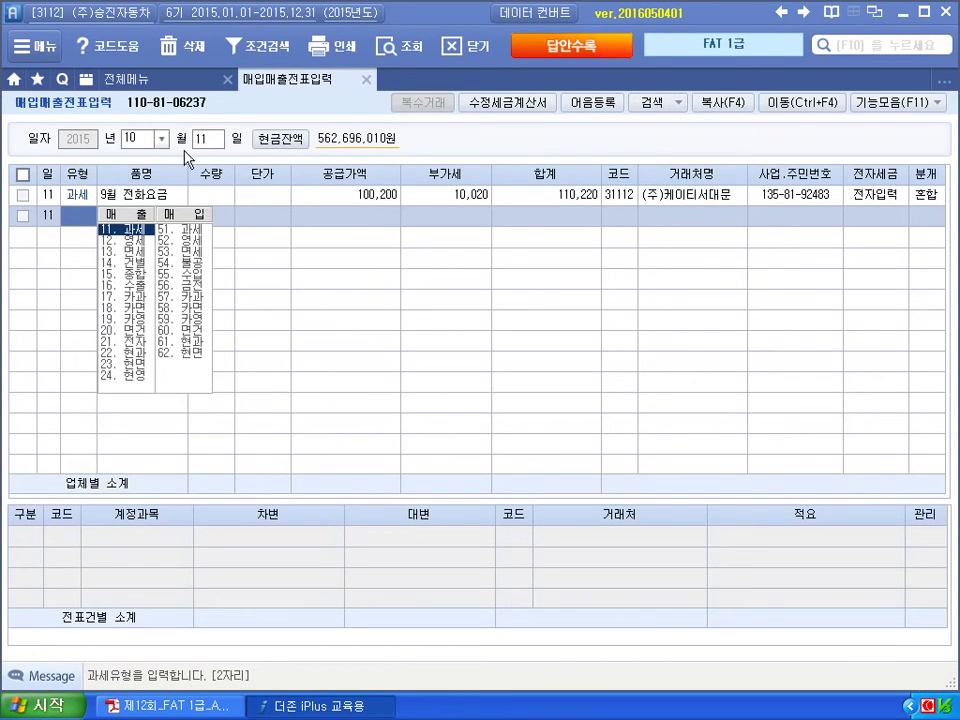
Start a 16 November type 54 불공 purchase with reason 0 토지의 자본적 지출관련.
{"action": "left_click", "coordinate": [124, 134]}
{"action": "type", "text": "11"}
{"action": "key", "text": "Return"}
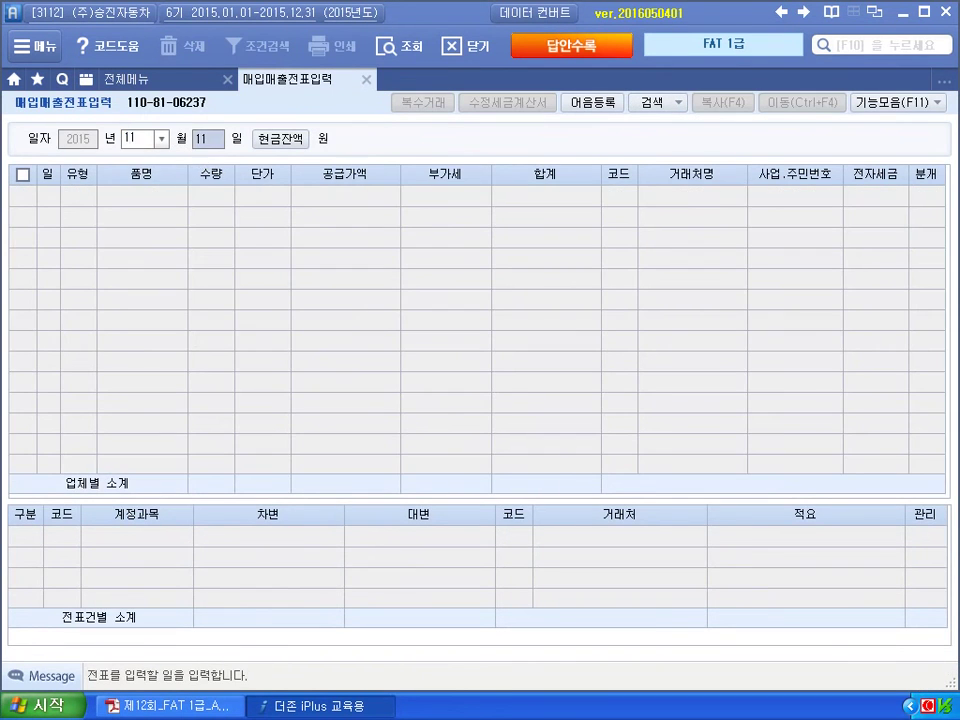
{"action": "type", "text": "16"}
{"action": "key", "text": "Return"}
{"action": "key", "text": "Return"}
{"action": "type", "text": "54"}
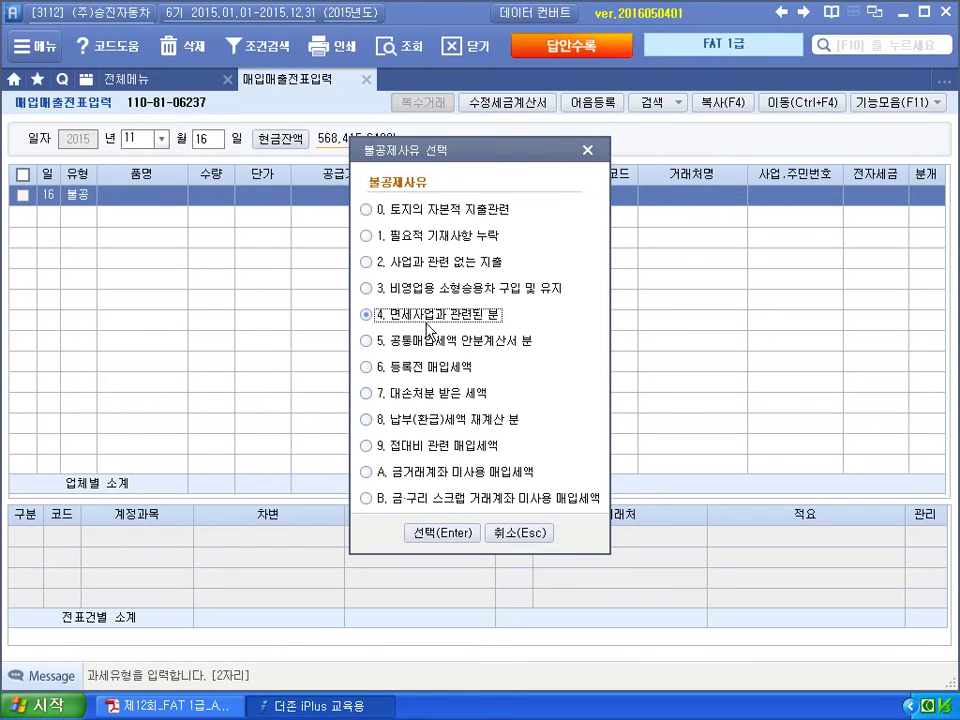
{"action": "left_click", "coordinate": [435, 213]}
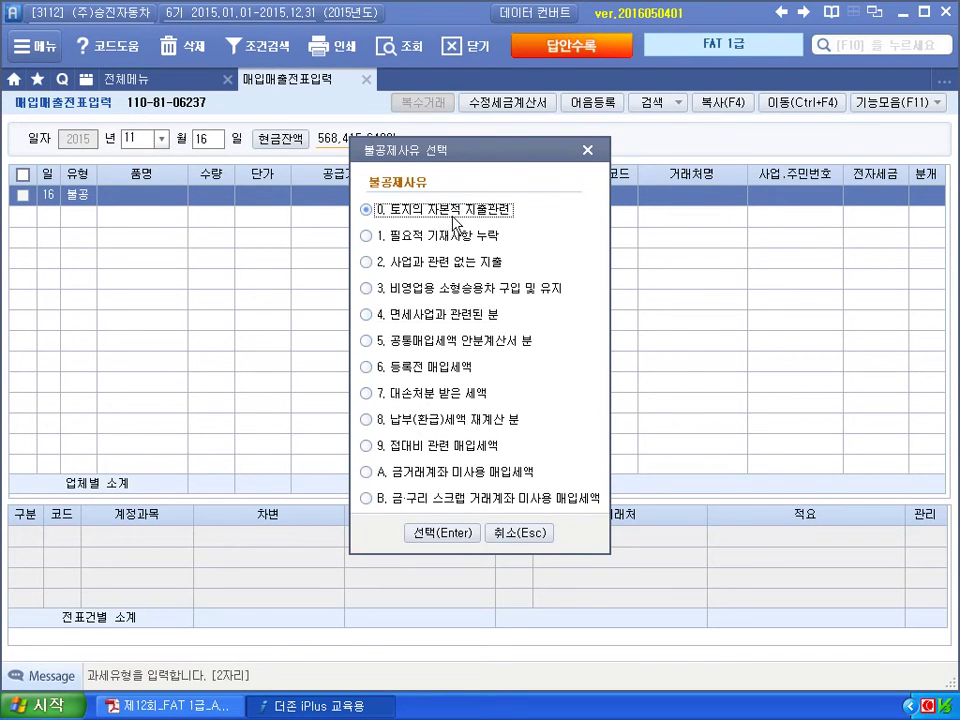
{"action": "left_click", "coordinate": [432, 533]}
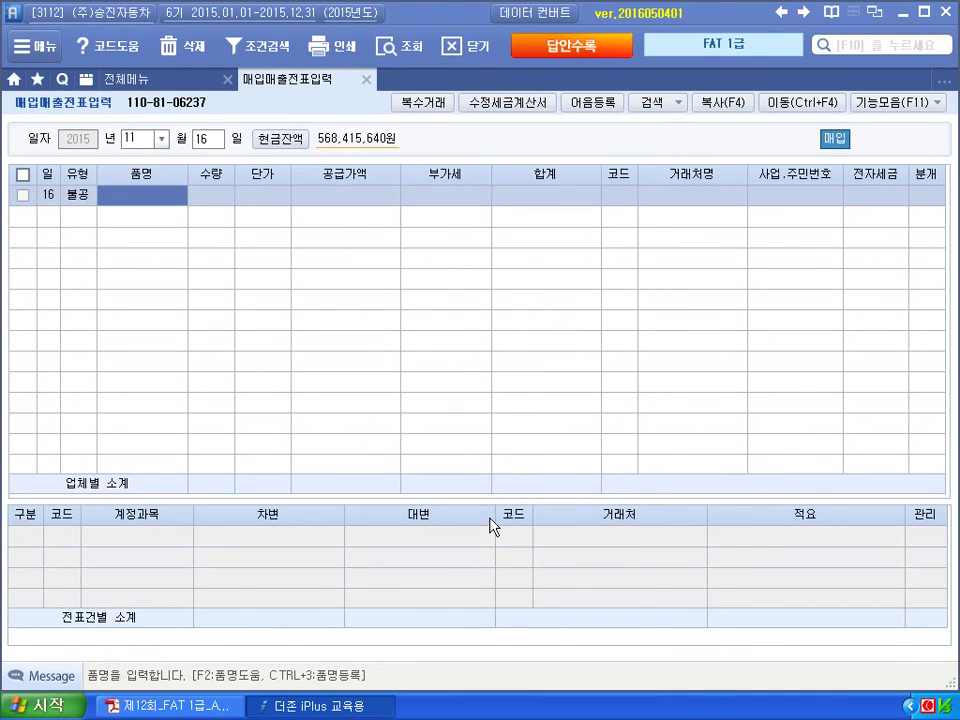
Enter the 등기대행 수수료 line: 600,000 supply value, law-office supplier, electronic invoice, 혼합 journal.
{"action": "type", "text": "ㄷ"}
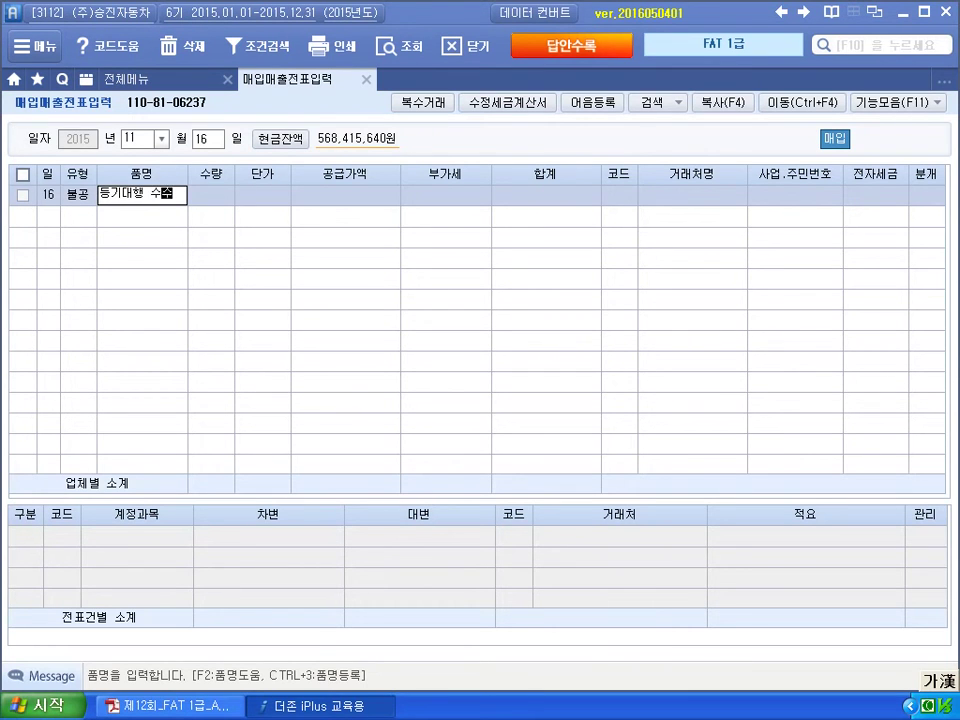
{"action": "key", "text": "Return"}
{"action": "key", "text": "Return"}
{"action": "key", "text": "Return"}
{"action": "type", "text": "600,000"}
{"action": "key", "text": "Return"}
{"action": "key", "text": "Return"}
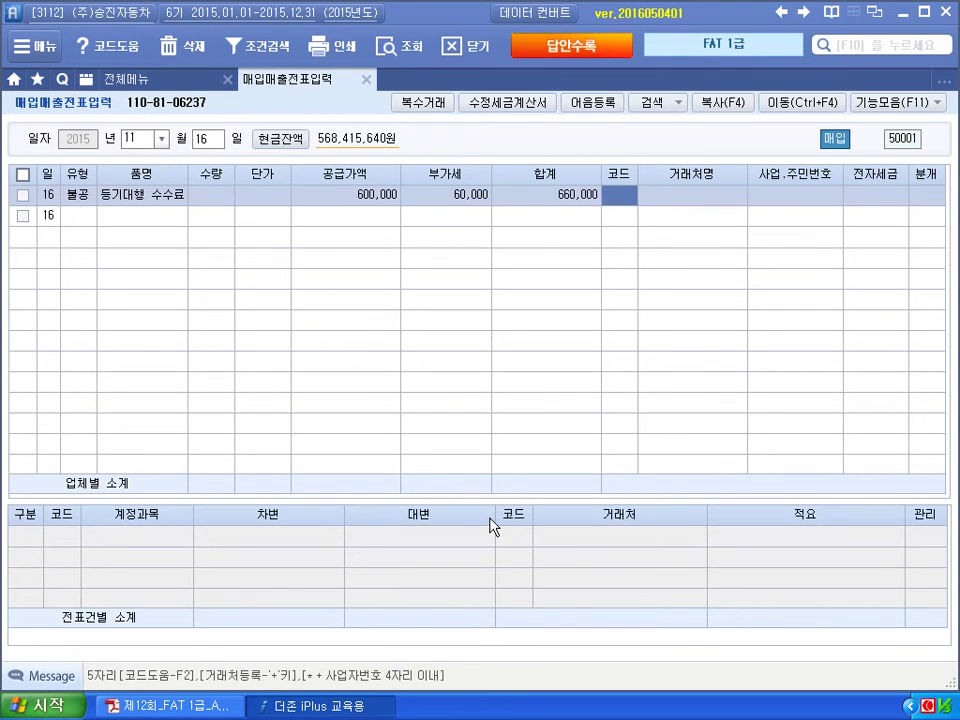
{"action": "type", "text": "박봉"}
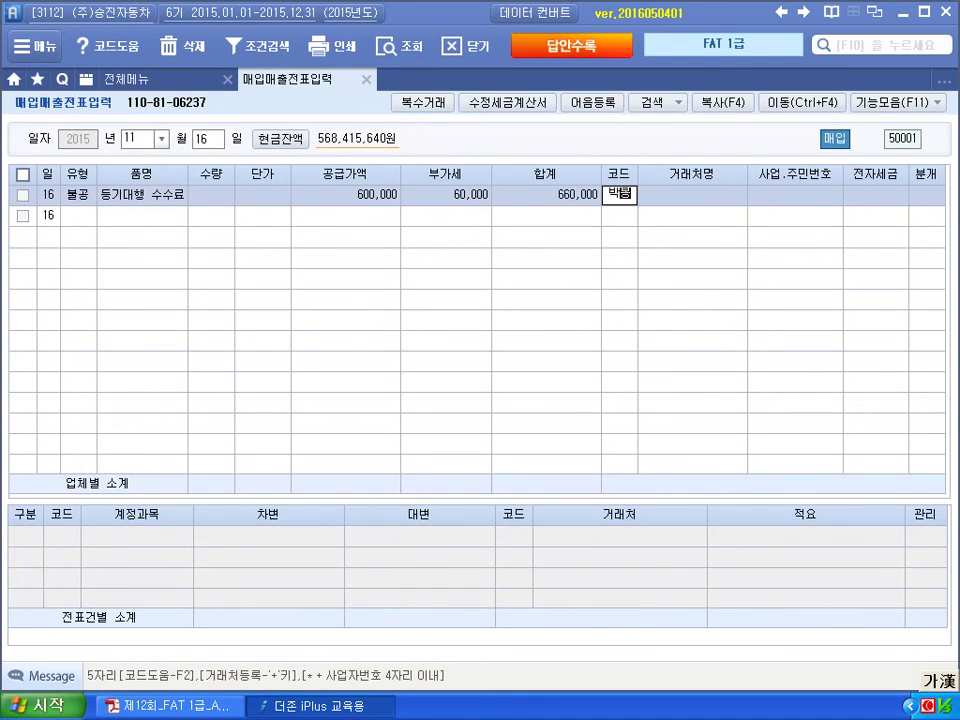
{"action": "key", "text": "Return"}
{"action": "key", "text": "Return"}
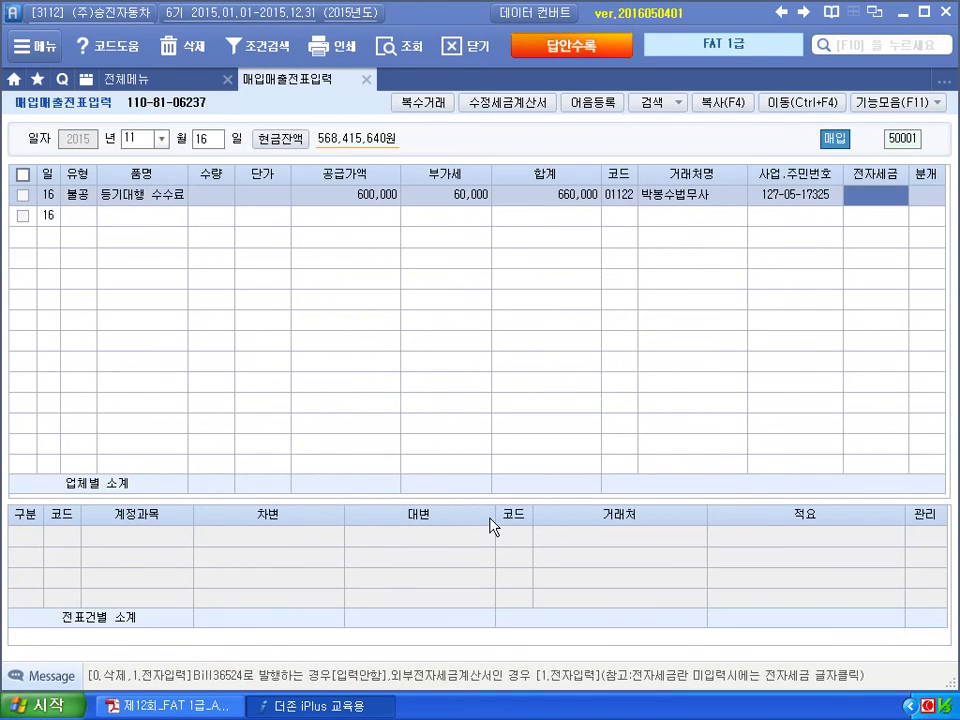
{"action": "type", "text": "1"}
{"action": "key", "text": "Return"}
{"action": "type", "text": "3"}
{"action": "key", "text": "Return"}
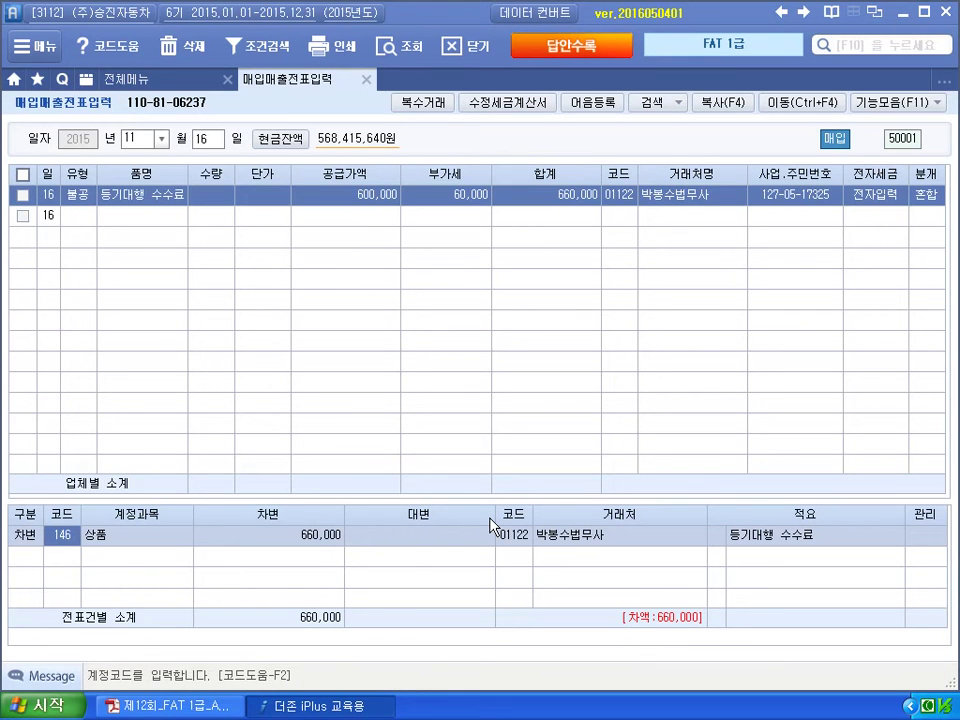
Debit 201 토지 660,000 and credit 103 보통예금 660,000 with 국민은행 as the party.
{"action": "type", "text": "201"}
{"action": "key", "text": "Return"}
{"action": "key", "text": "Return"}
{"action": "type", "text": "4"}
{"action": "key", "text": "Return"}
{"action": "type", "text": "103"}
{"action": "key", "text": "Return"}
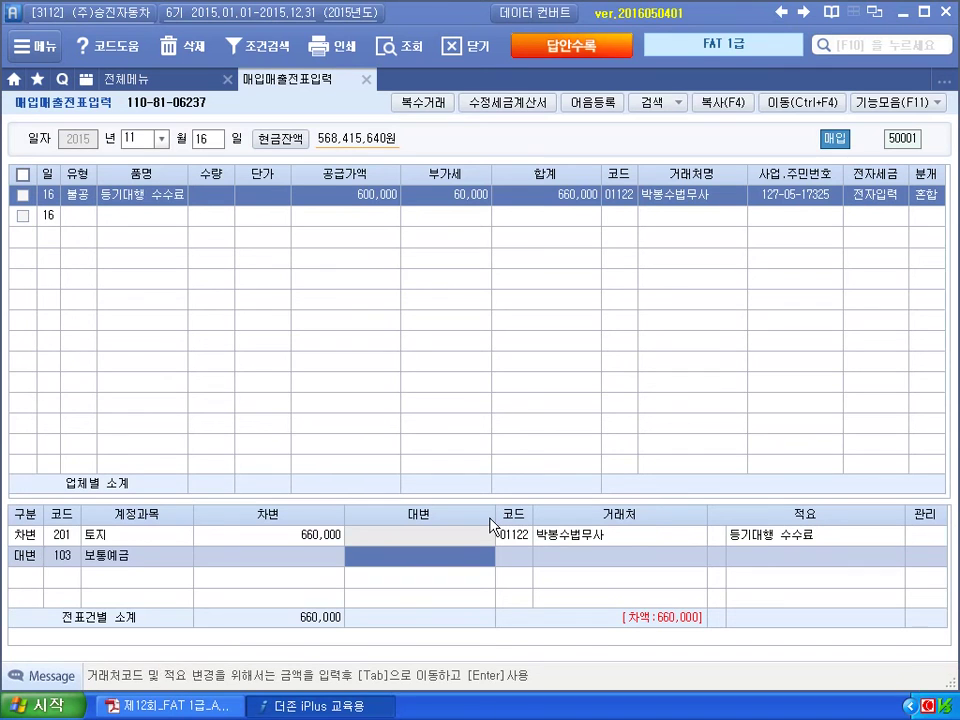
{"action": "type", "text": "660"}
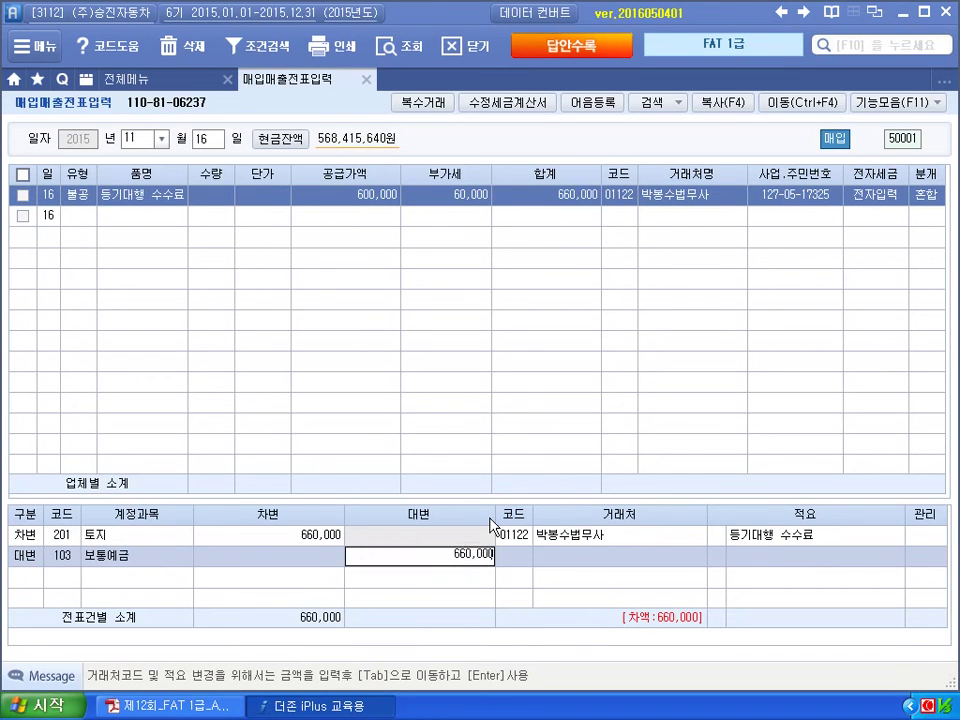
{"action": "key", "text": "Return"}
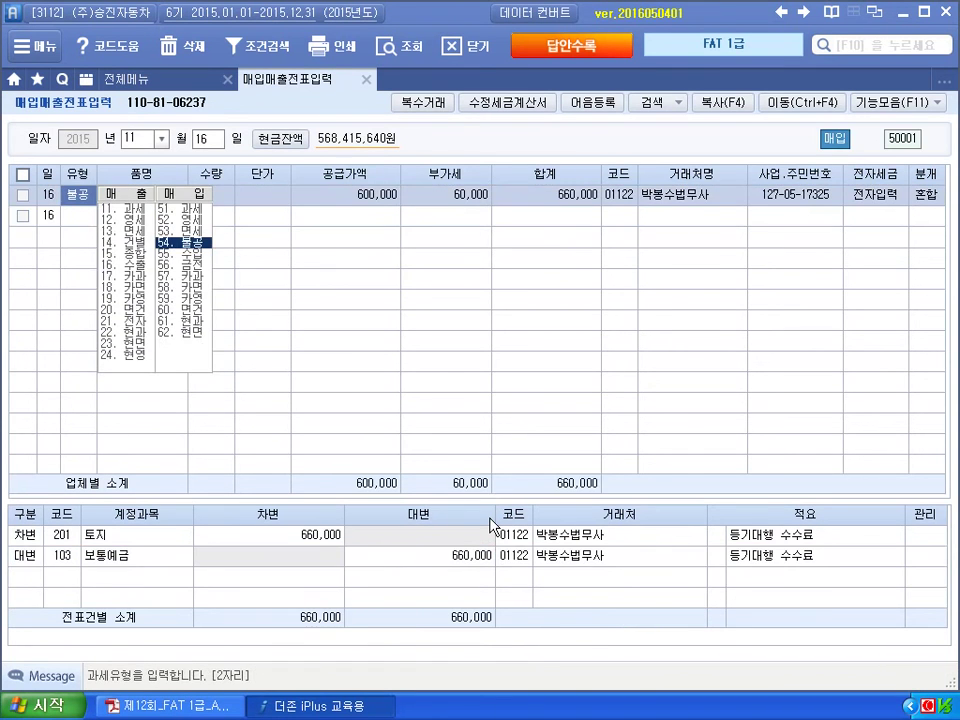
{"action": "left_click", "coordinate": [513, 560]}
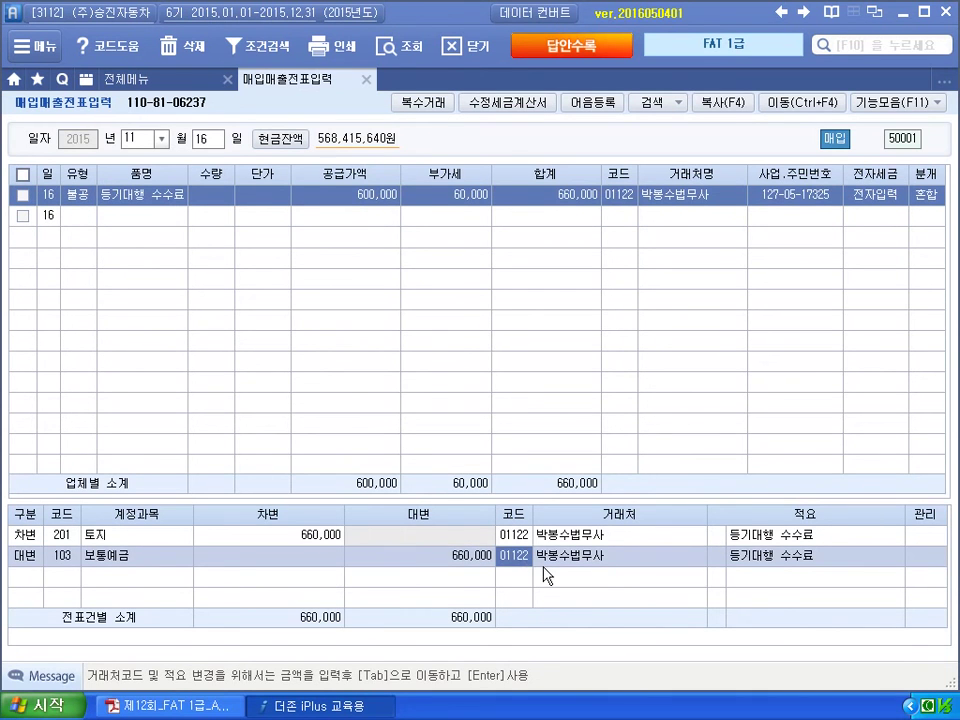
{"action": "type", "text": "국민"}
{"action": "key", "text": "Return"}
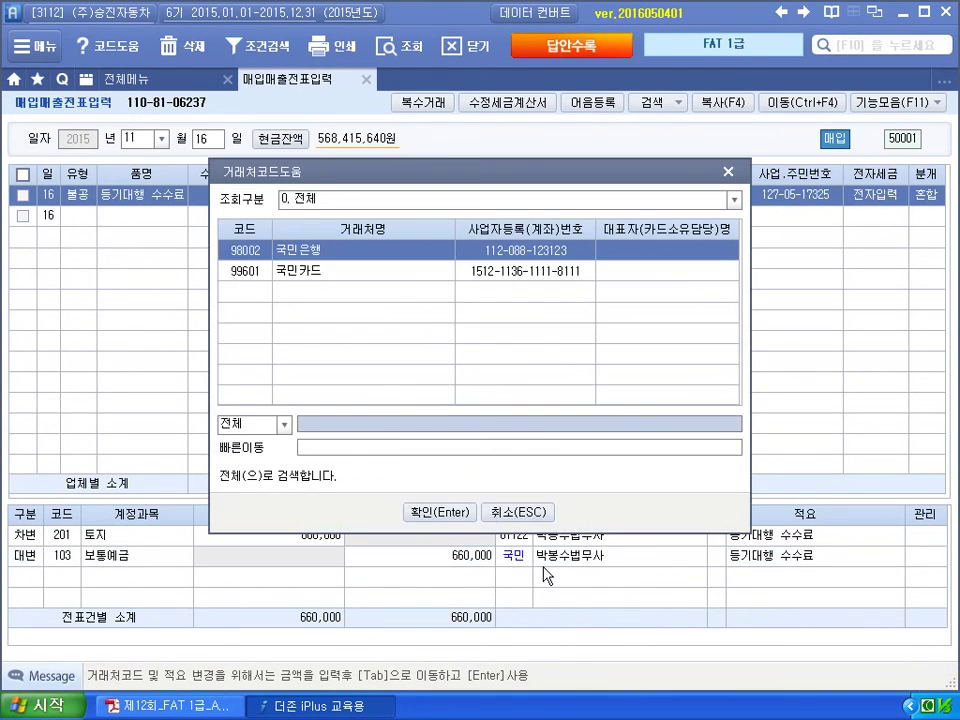
{"action": "key", "text": "Return"}
{"action": "key", "text": "Return"}
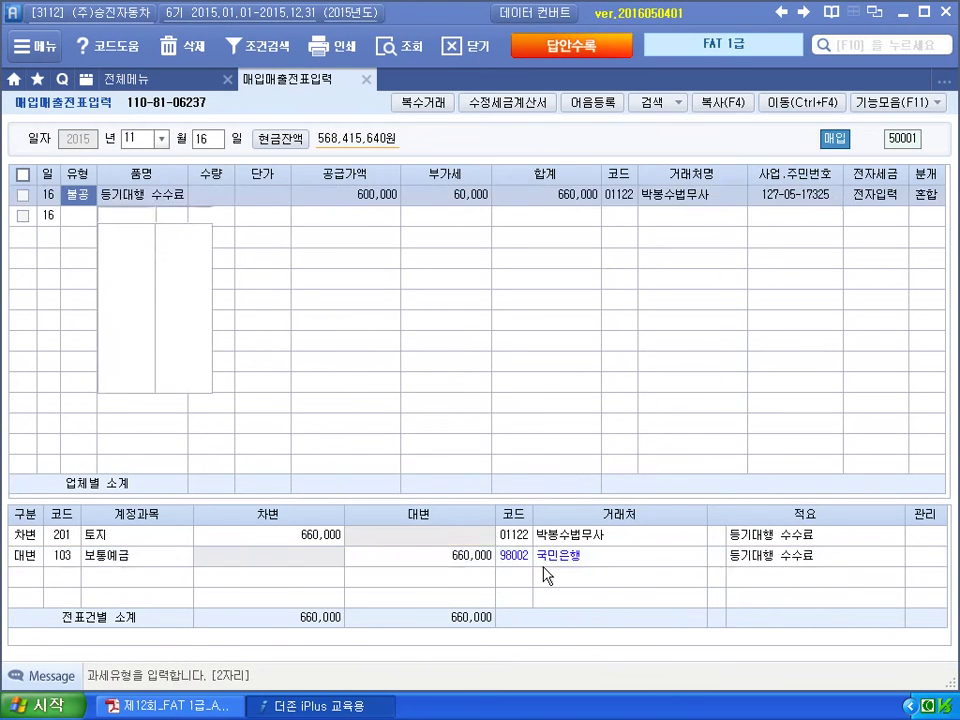
{"action": "key", "text": "alt+Tab"}
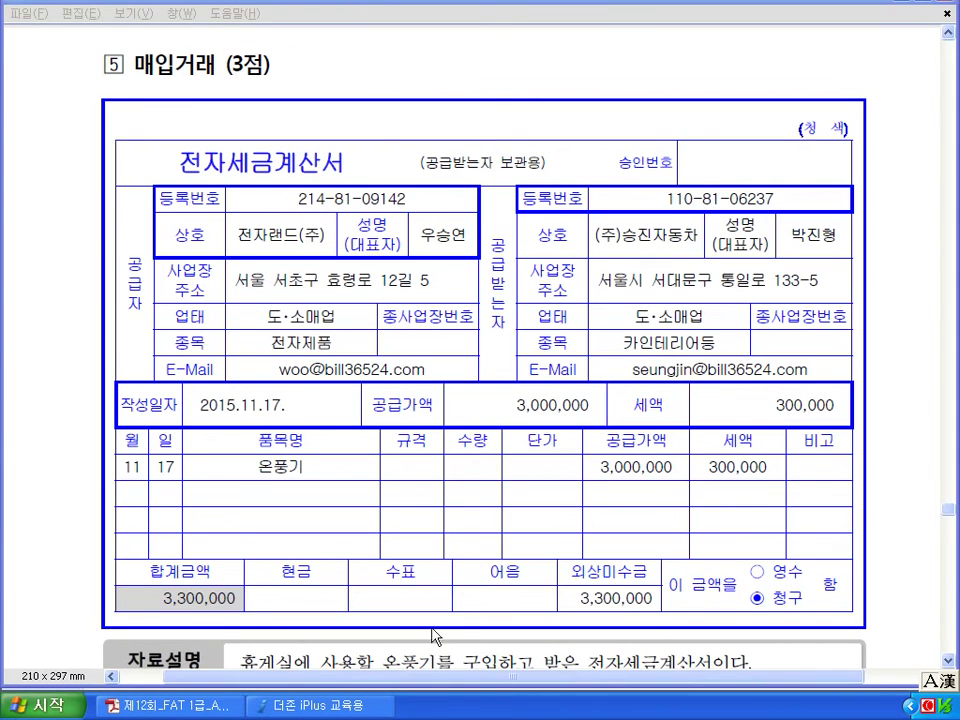
Mark 2015.11.17, 온풍기, 전자입력 and 3,300,000 on question 5's invoice, then clear the ink.
{"action": "scroll", "coordinate": [378, 140], "scroll_direction": "down", "scroll_amount": 3}
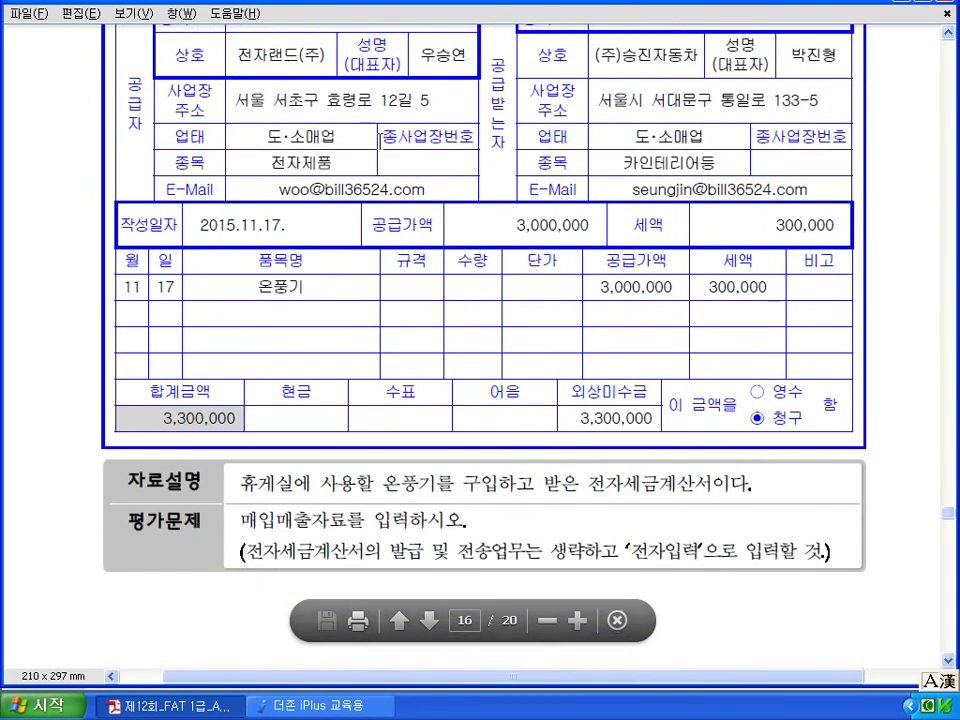
{"action": "scroll", "coordinate": [542, 636], "scroll_direction": "up", "scroll_amount": 1}
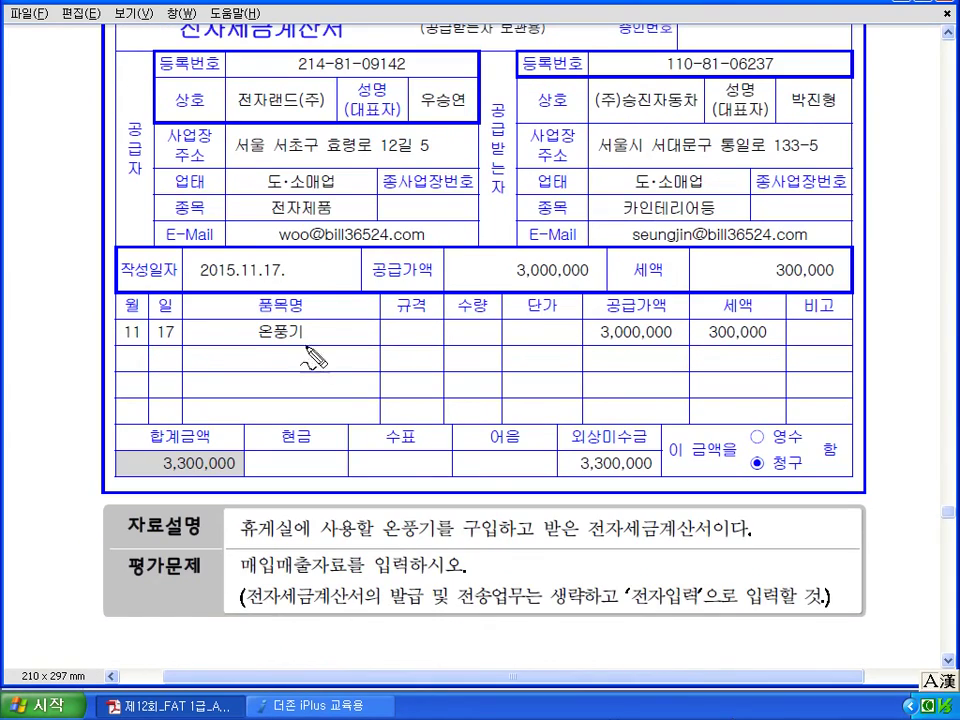
{"action": "mouse_move", "coordinate": [280, 273]}
{"action": "left_mouse_down"}
{"action": "mouse_move", "coordinate": [296, 262]}
{"action": "mouse_move", "coordinate": [287, 277]}
{"action": "left_mouse_up"}
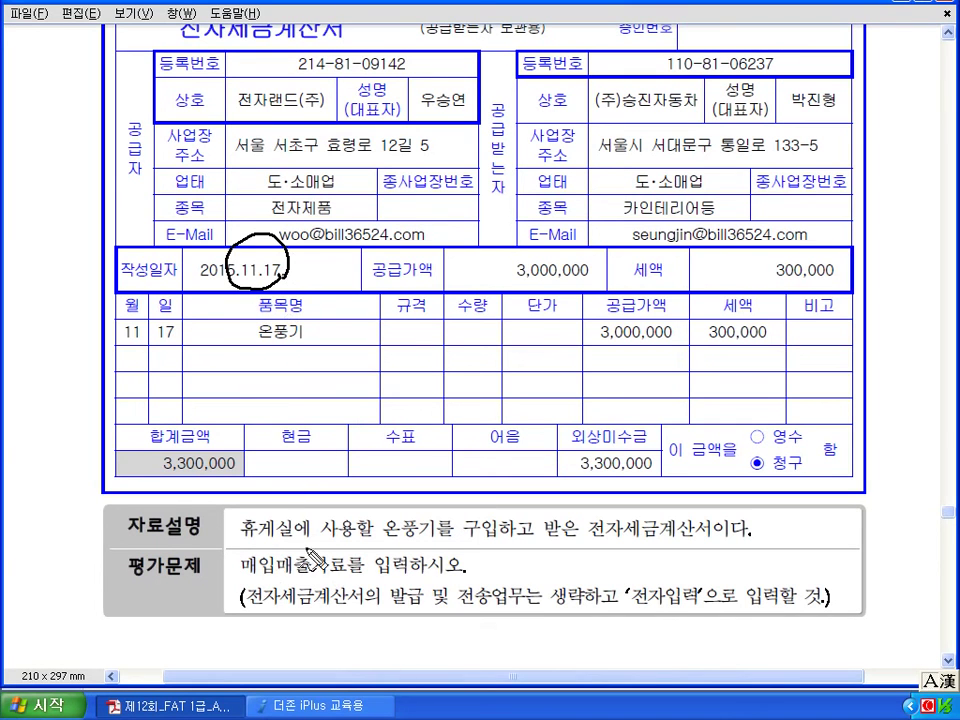
{"action": "left_click_drag", "start_coordinate": [418, 508], "coordinate": [435, 535]}
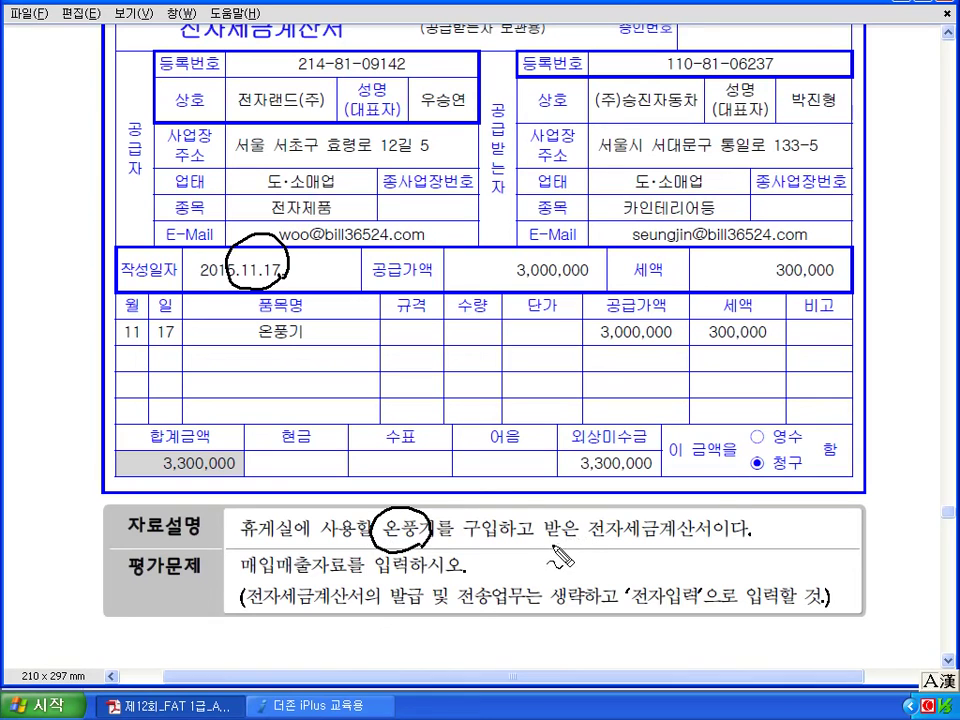
{"action": "mouse_move", "coordinate": [446, 469]}
{"action": "left_mouse_down"}
{"action": "mouse_move", "coordinate": [497, 480]}
{"action": "mouse_move", "coordinate": [512, 497]}
{"action": "left_mouse_up"}
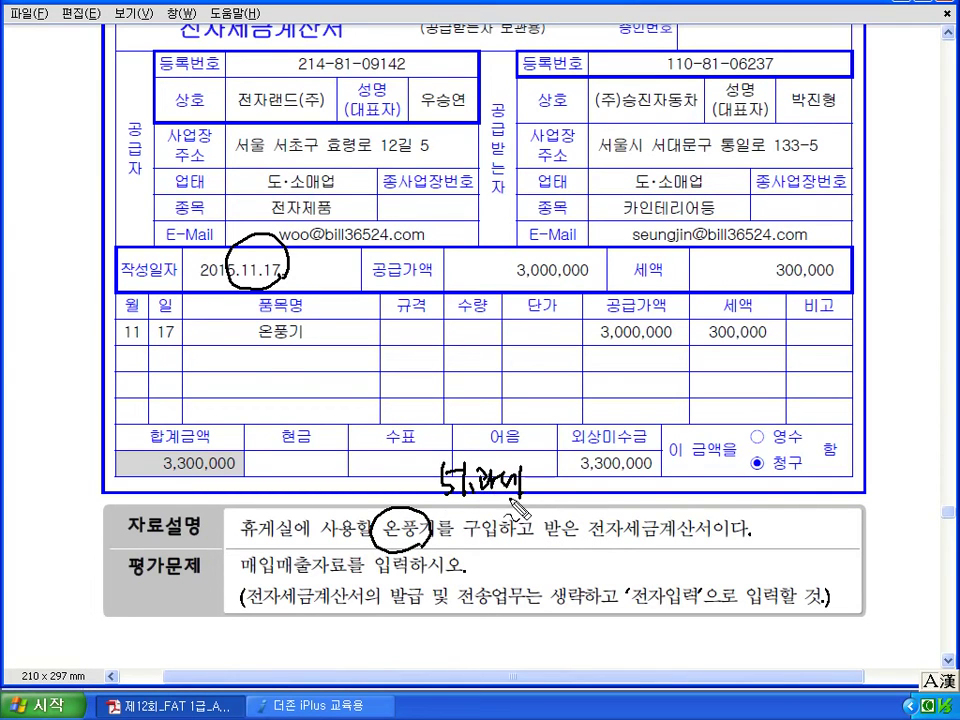
{"action": "mouse_move", "coordinate": [672, 540]}
{"action": "left_mouse_down"}
{"action": "mouse_move", "coordinate": [628, 604]}
{"action": "mouse_move", "coordinate": [655, 612]}
{"action": "left_mouse_up"}
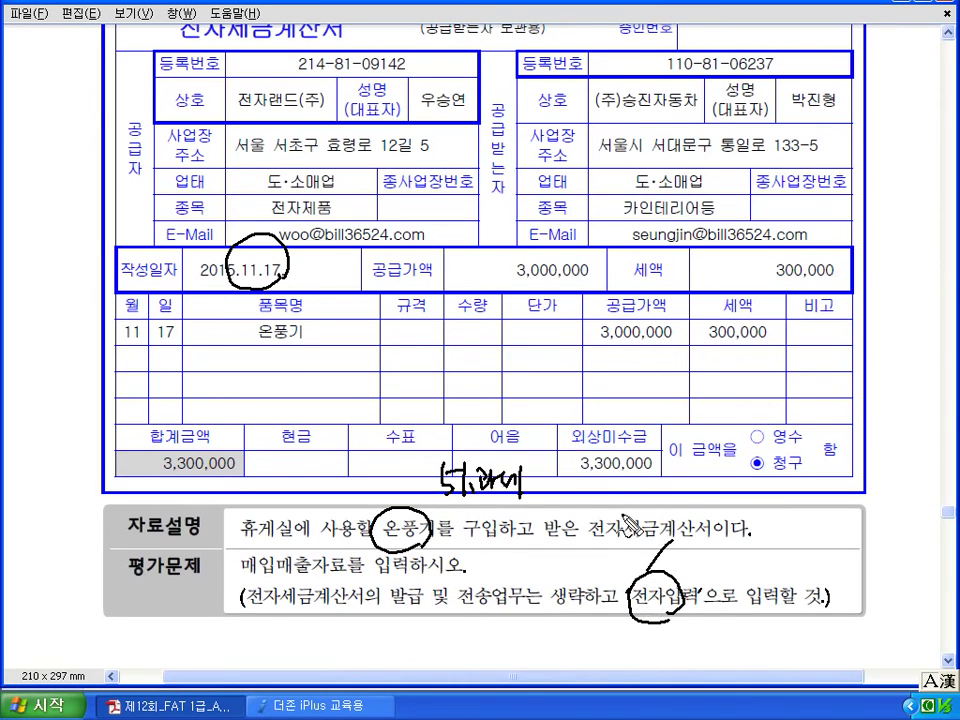
{"action": "left_click_drag", "start_coordinate": [580, 486], "coordinate": [657, 488]}
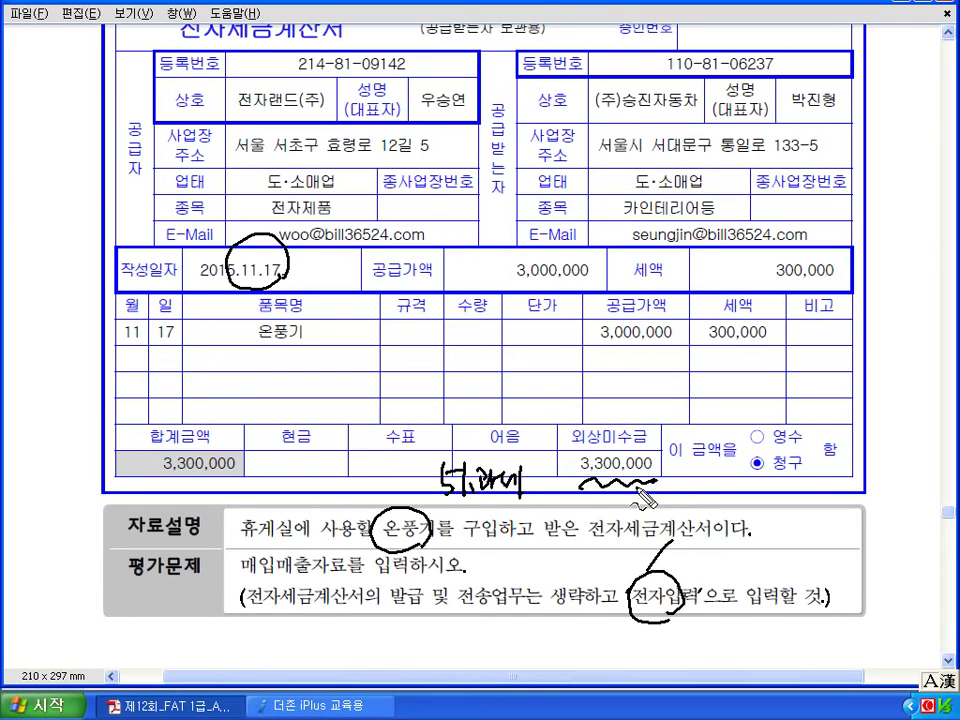
{"action": "key", "text": "Escape"}
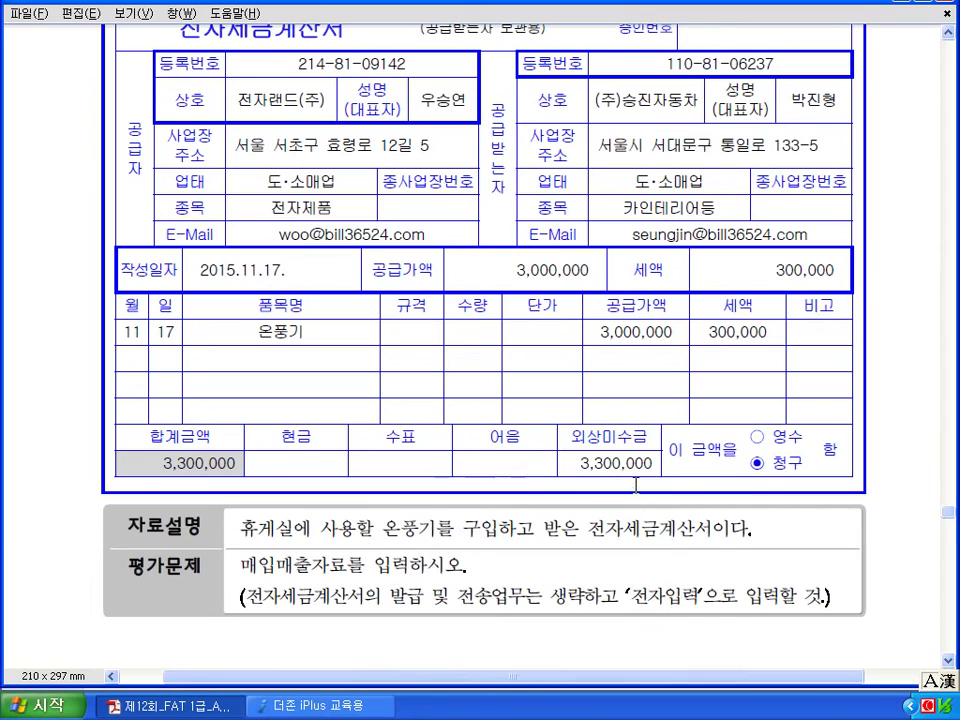
Enter a day-17 과세 purchase of 온풍기, 3,000,000 supply, from 전자랜드(주) as 전자입력.
{"action": "left_click", "coordinate": [360, 705]}
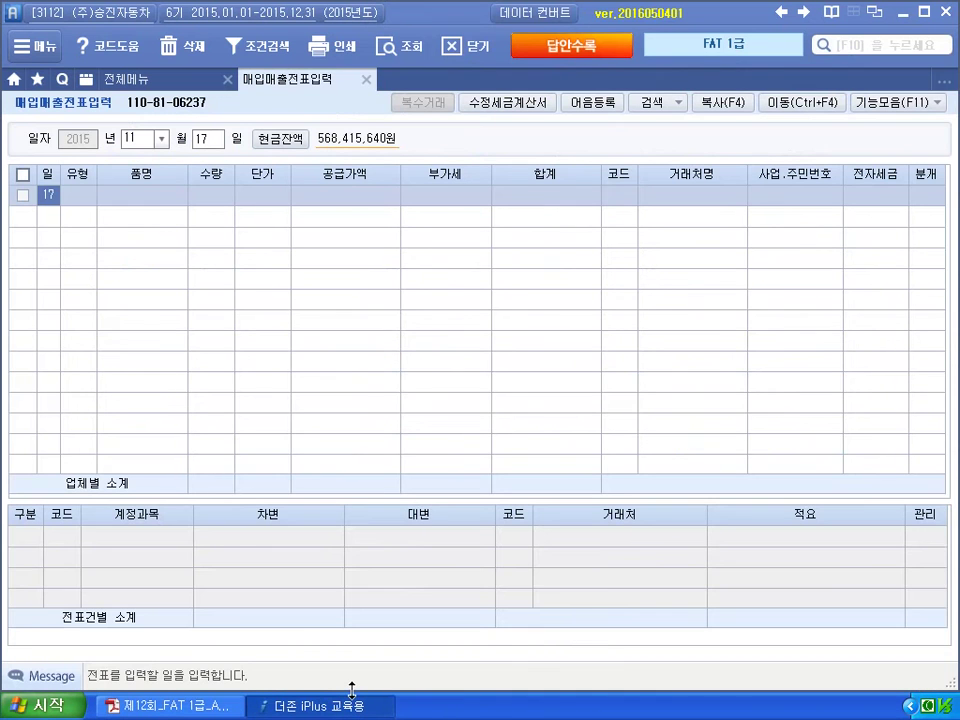
{"action": "key", "text": "Return"}
{"action": "type", "text": "11"}
{"action": "key", "text": "Return"}
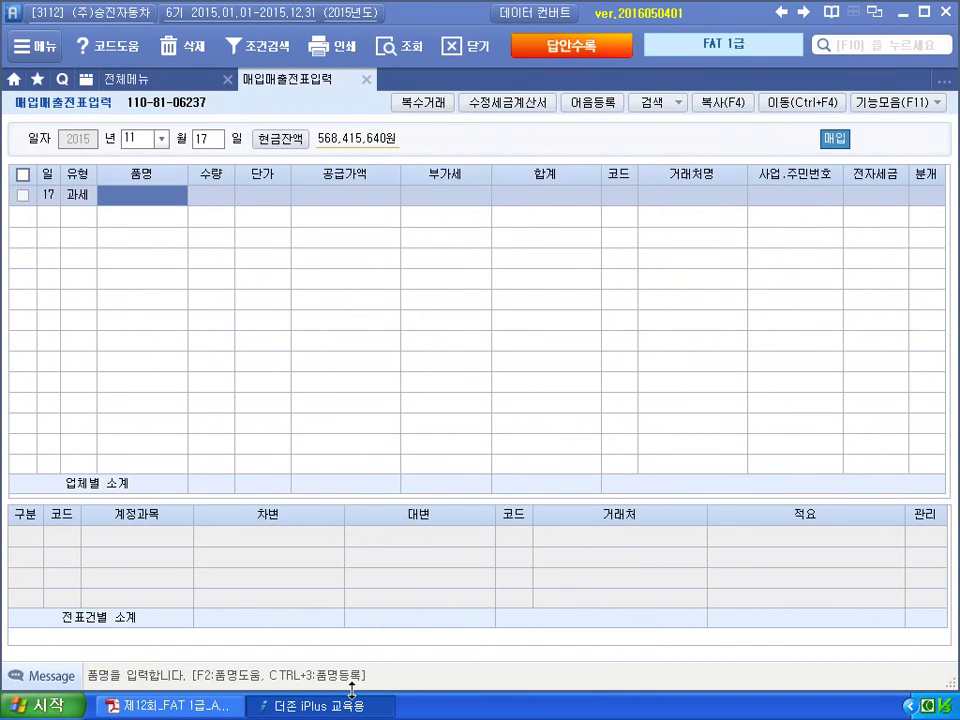
{"action": "type", "text": "온풍기"}
{"action": "key", "text": "Return"}
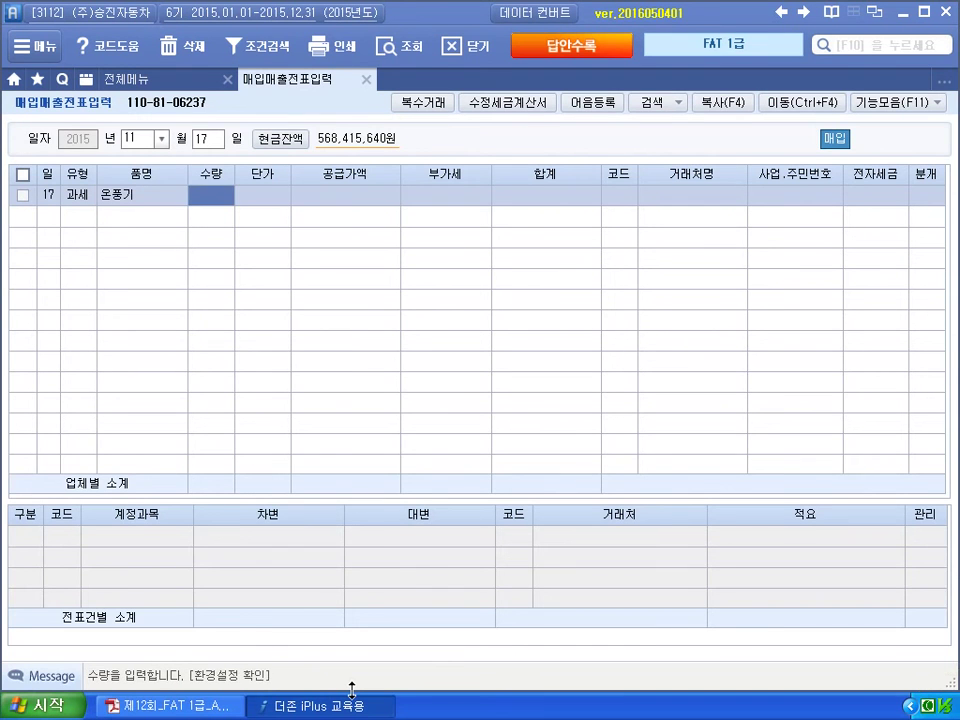
{"action": "key", "text": "Return"}
{"action": "key", "text": "Return"}
{"action": "type", "text": "3,"}
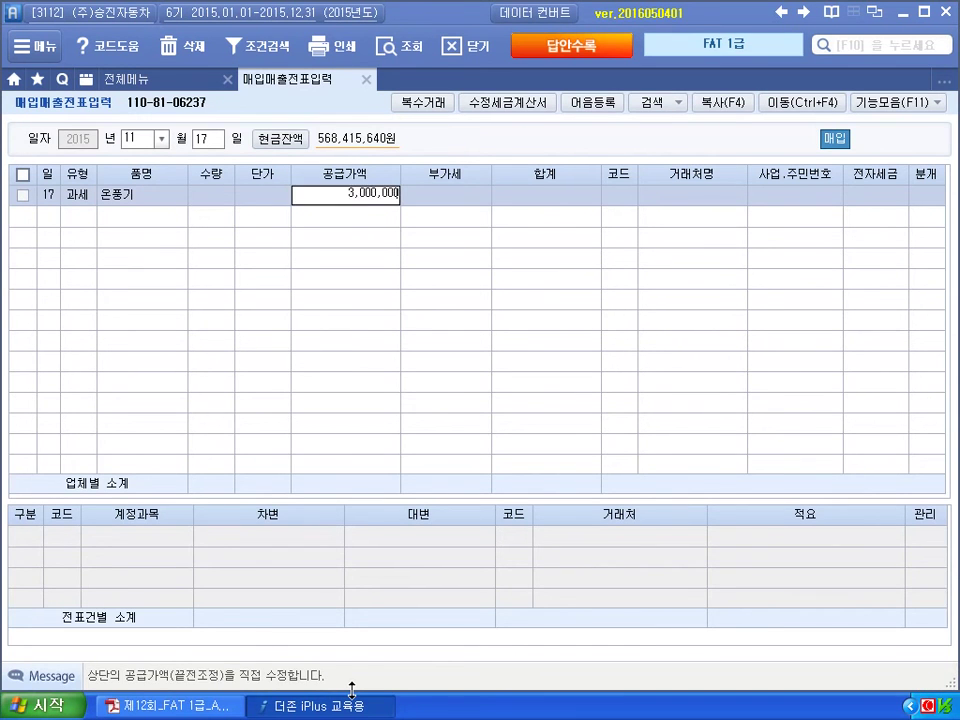
{"action": "type", "text": "000,000"}
{"action": "key", "text": "Return"}
{"action": "key", "text": "Return"}
{"action": "type", "text": "ㅈ"}
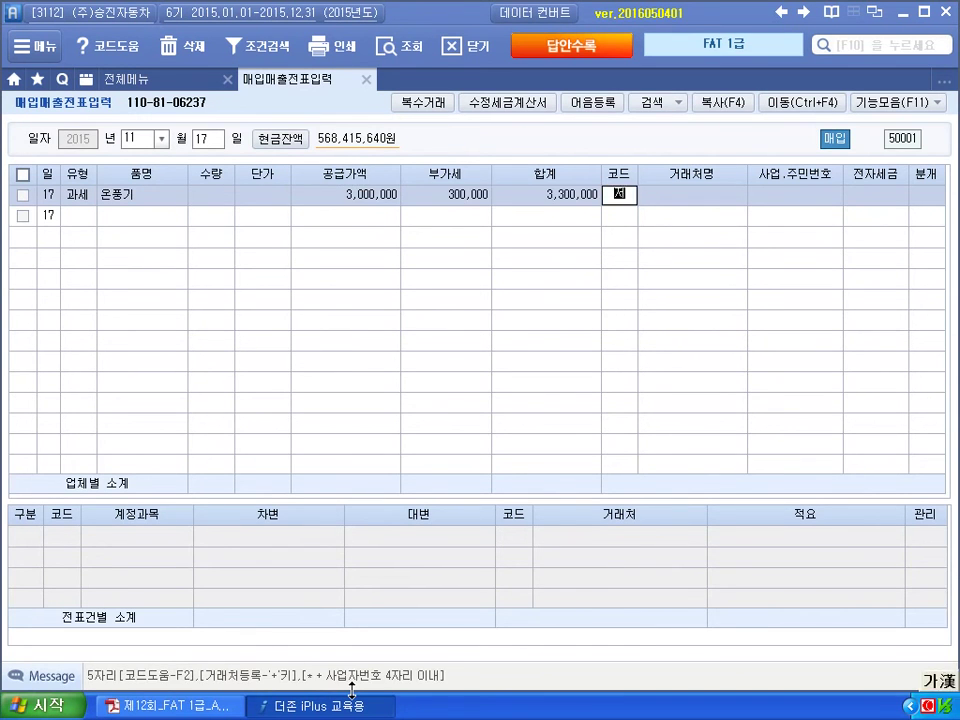
{"action": "type", "text": "전자"}
{"action": "key", "text": "Return"}
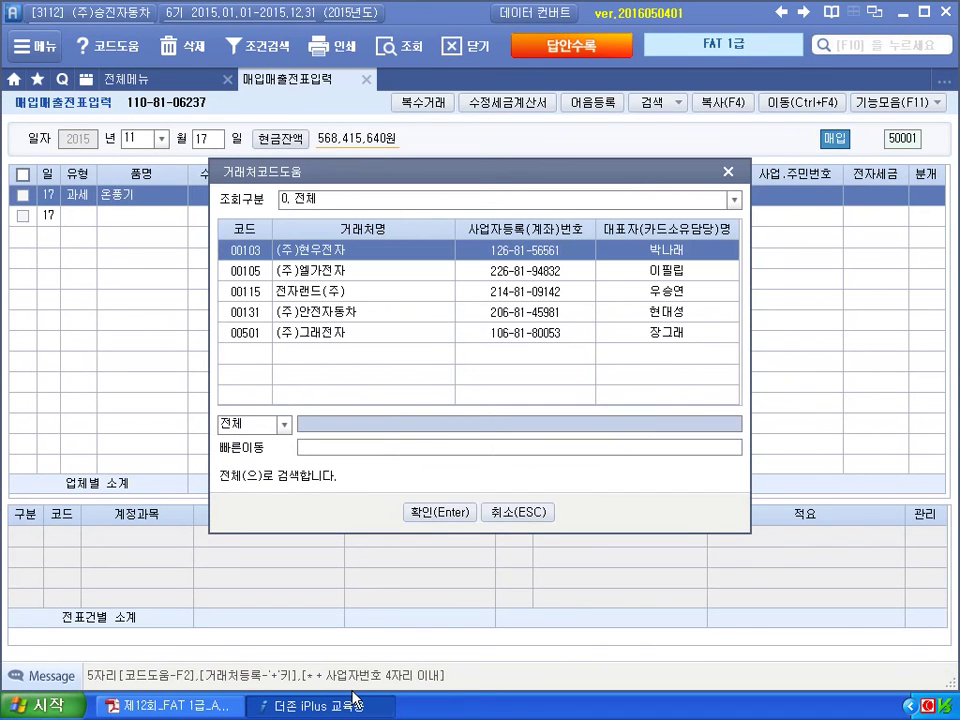
{"action": "key", "text": "Down"}
{"action": "key", "text": "Down"}
{"action": "key", "text": "Return"}
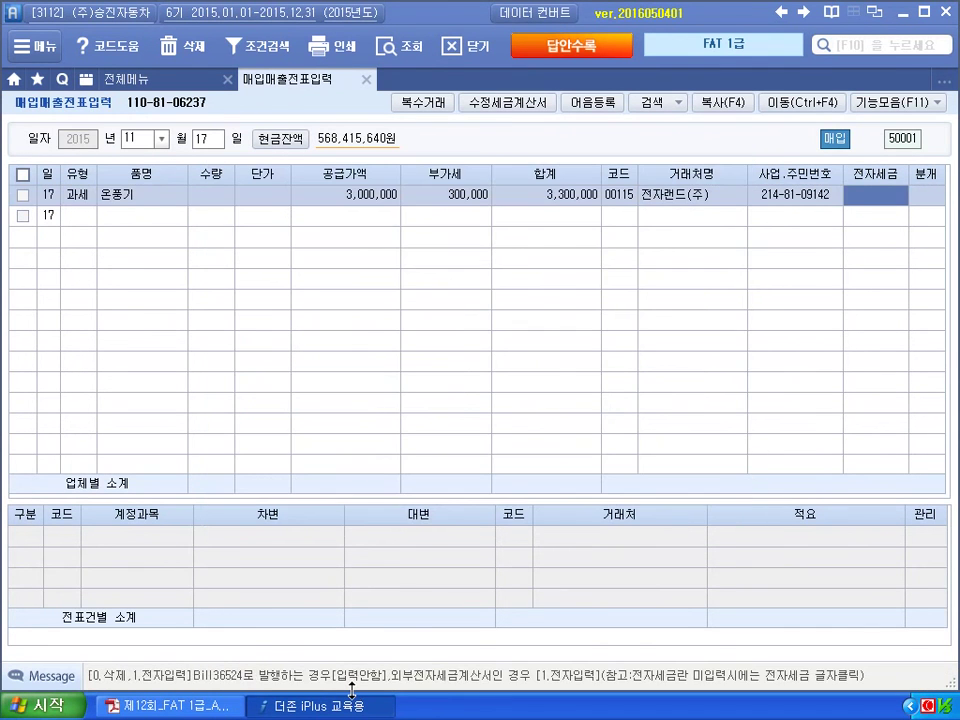
{"action": "type", "text": "1"}
{"action": "key", "text": "Return"}
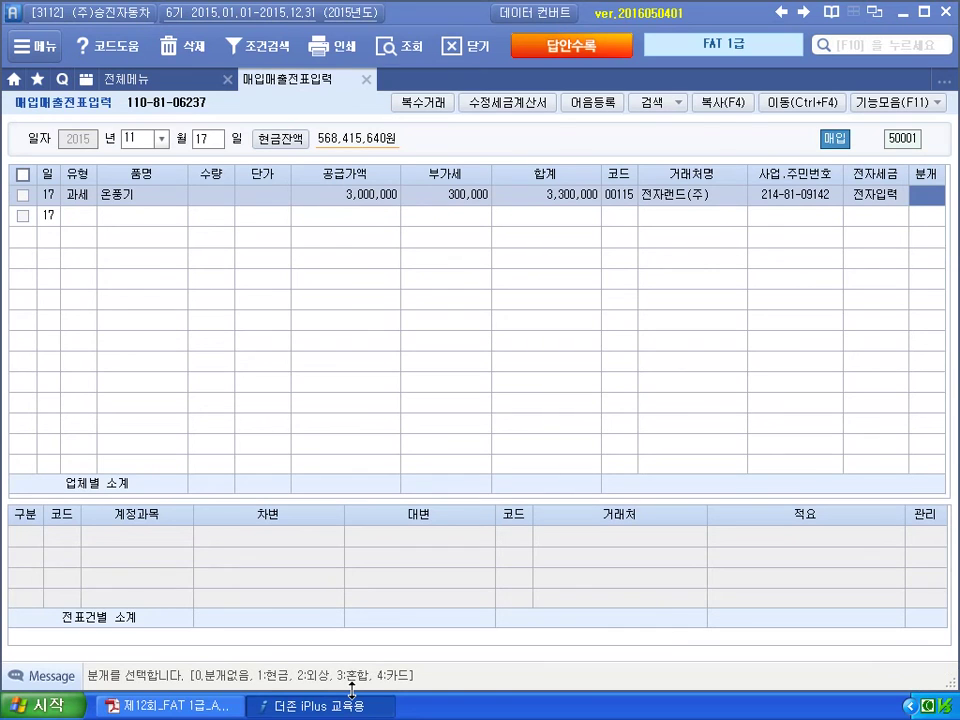
Post it as 혼합: debit 212 비품, credit 253 미지급금 3,300,000.
{"action": "type", "text": "3"}
{"action": "key", "text": "Return"}
{"action": "key", "text": "Return"}
{"action": "type", "text": "212"}
{"action": "key", "text": "Return"}
{"action": "key", "text": "Return"}
{"action": "key", "text": "Return"}
{"action": "type", "text": "4"}
{"action": "key", "text": "Return"}
{"action": "type", "text": "253"}
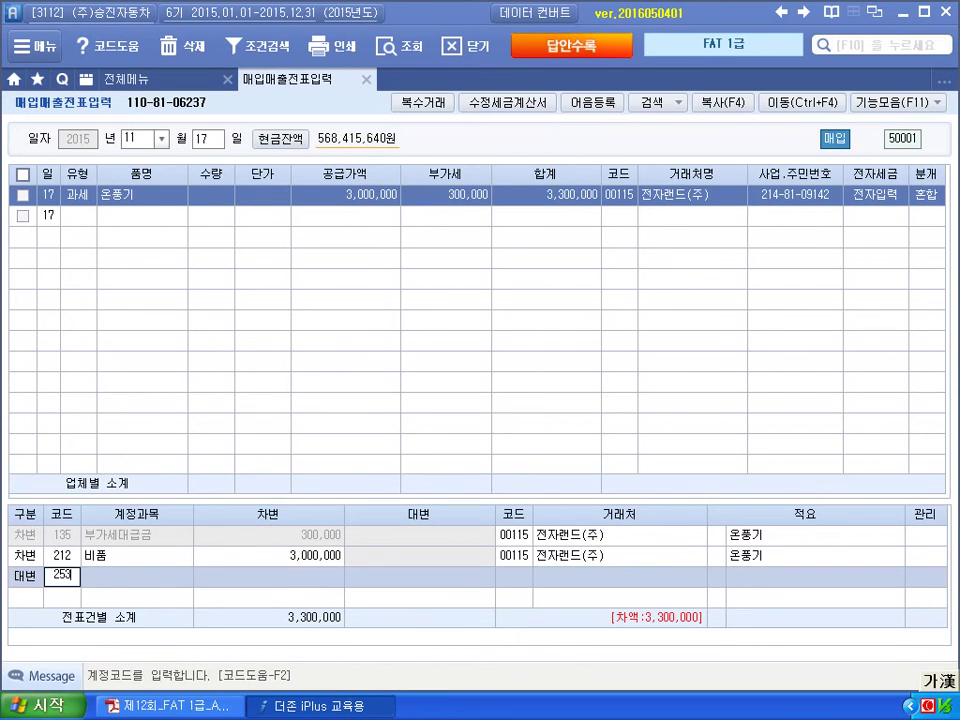
{"action": "key", "text": "Return"}
{"action": "type", "text": "33"}
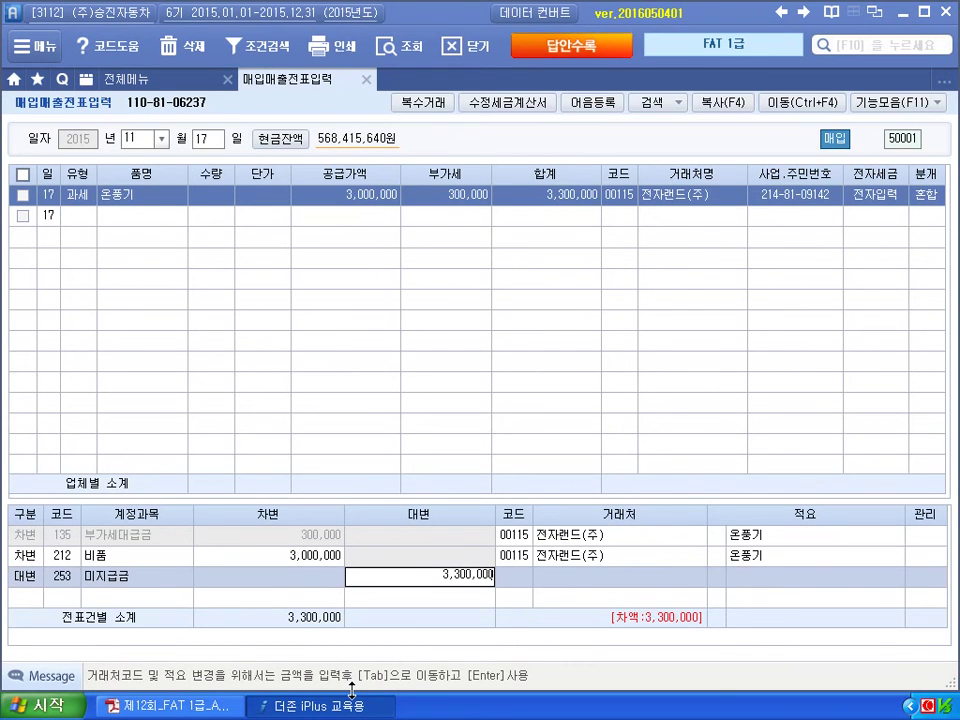
{"action": "key", "text": "Return"}
{"action": "left_click", "coordinate": [370, 704]}
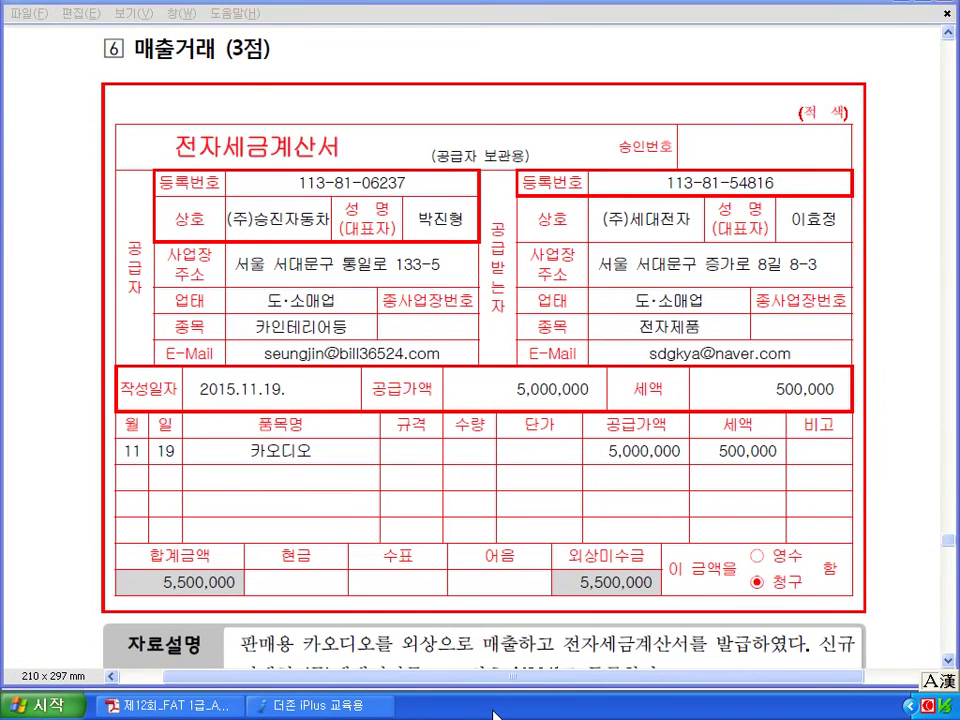
Mark 11.19, new client code 6204, buyer details, 전자입력 and 5,500,000 on question 6's invoice, then clear the ink.
{"action": "scroll", "coordinate": [722, 150], "scroll_direction": "down", "scroll_amount": 3}
{"action": "scroll", "coordinate": [720, 148], "scroll_direction": "down", "scroll_amount": 2}
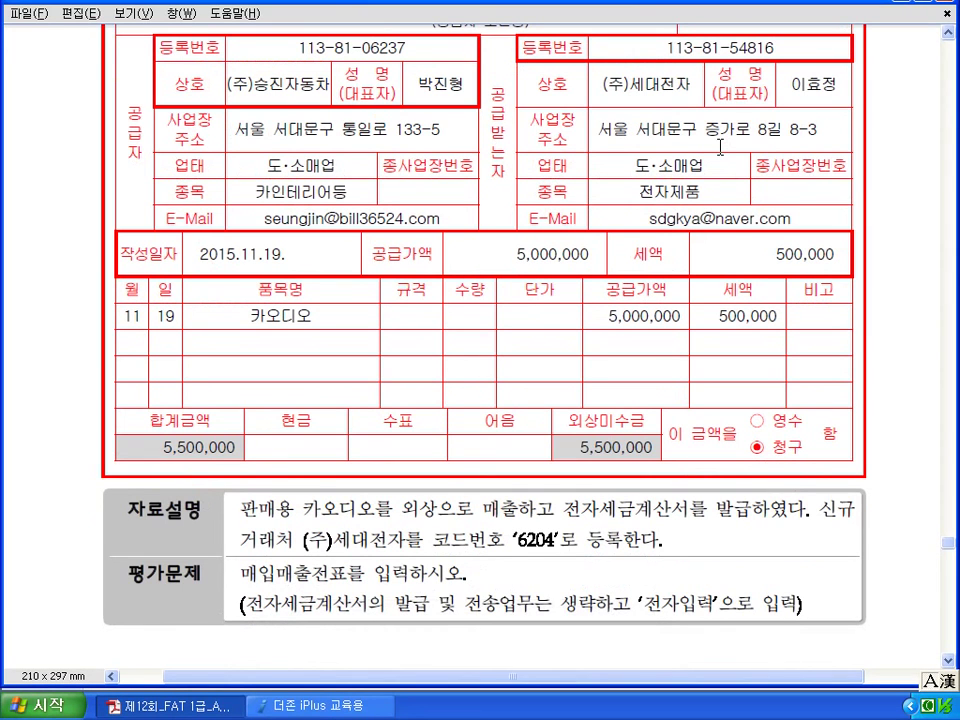
{"action": "mouse_move", "coordinate": [280, 238]}
{"action": "left_mouse_down"}
{"action": "mouse_move", "coordinate": [253, 246]}
{"action": "mouse_move", "coordinate": [300, 238]}
{"action": "left_mouse_up"}
{"action": "left_click_drag", "start_coordinate": [312, 527], "coordinate": [364, 521]}
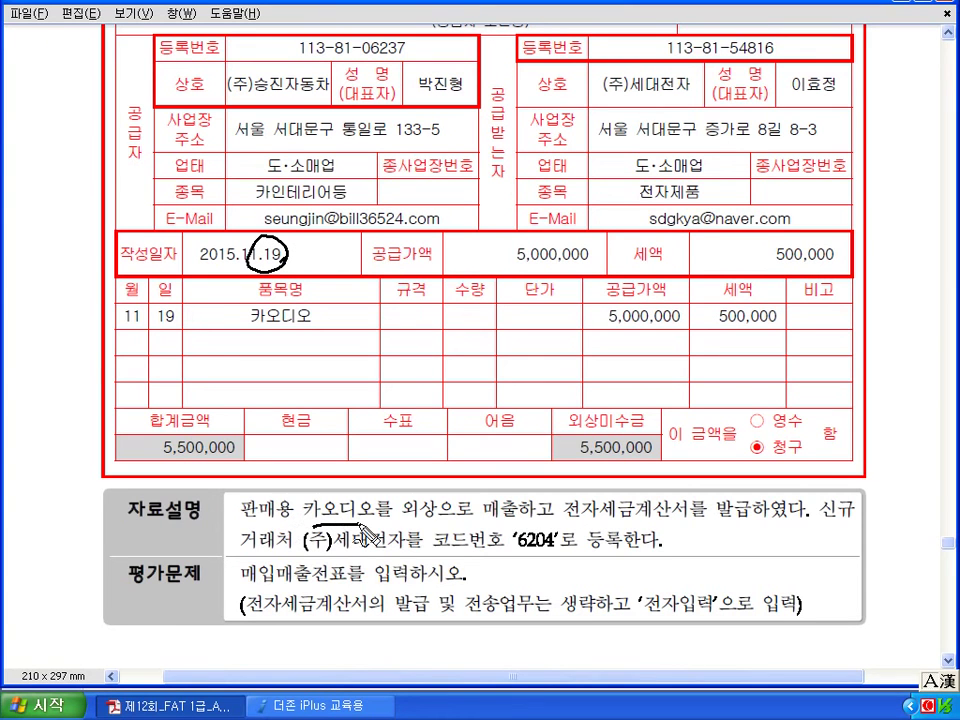
{"action": "left_click_drag", "start_coordinate": [488, 524], "coordinate": [519, 530]}
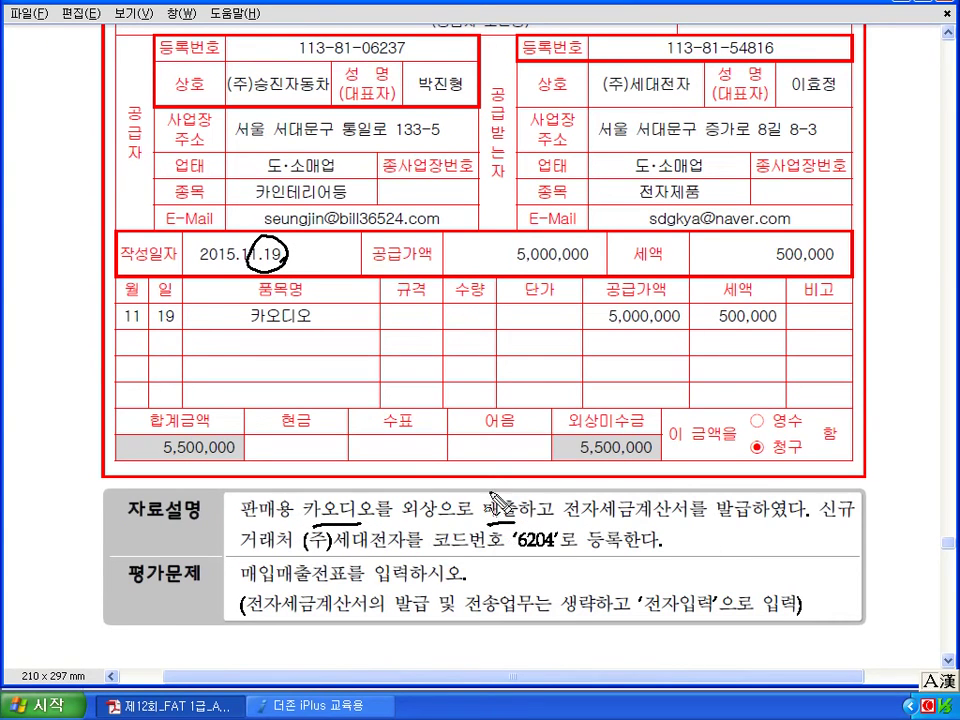
{"action": "mouse_move", "coordinate": [434, 452]}
{"action": "left_mouse_down"}
{"action": "mouse_move", "coordinate": [467, 476]}
{"action": "mouse_move", "coordinate": [488, 462]}
{"action": "left_mouse_up"}
{"action": "left_click_drag", "start_coordinate": [305, 551], "coordinate": [496, 550]}
{"action": "mouse_move", "coordinate": [553, 562]}
{"action": "left_mouse_down"}
{"action": "mouse_move", "coordinate": [540, 531]}
{"action": "mouse_move", "coordinate": [561, 540]}
{"action": "mouse_move", "coordinate": [545, 530]}
{"action": "left_mouse_up"}
{"action": "mouse_move", "coordinate": [600, 75]}
{"action": "left_mouse_down"}
{"action": "mouse_move", "coordinate": [588, 160]}
{"action": "mouse_move", "coordinate": [625, 190]}
{"action": "left_mouse_up"}
{"action": "left_click_drag", "start_coordinate": [843, 76], "coordinate": [826, 190]}
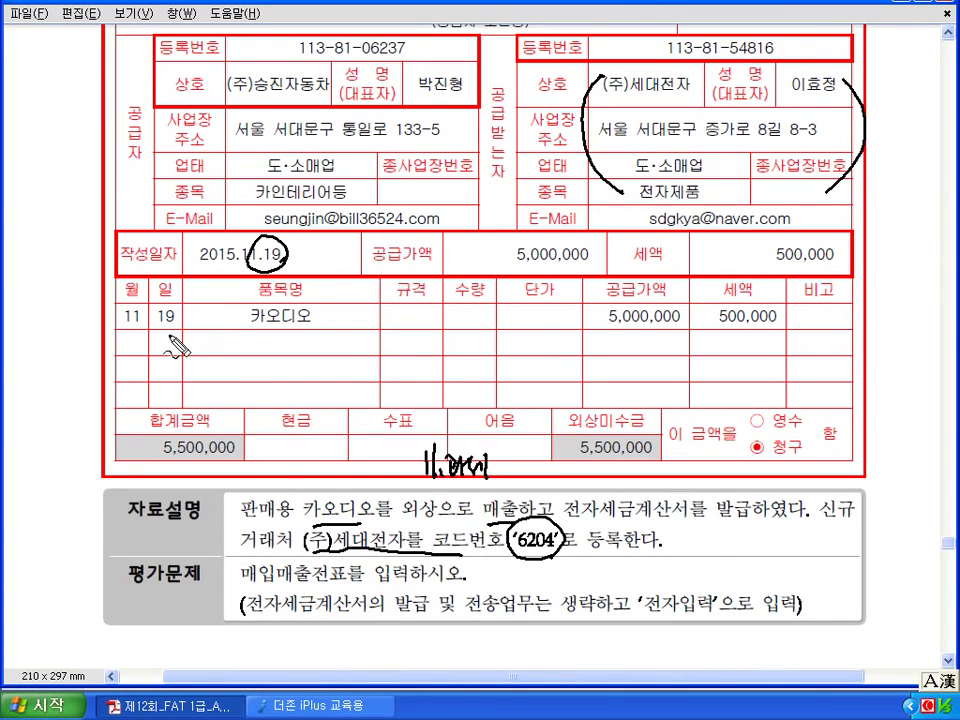
{"action": "left_click_drag", "start_coordinate": [420, 478], "coordinate": [492, 477]}
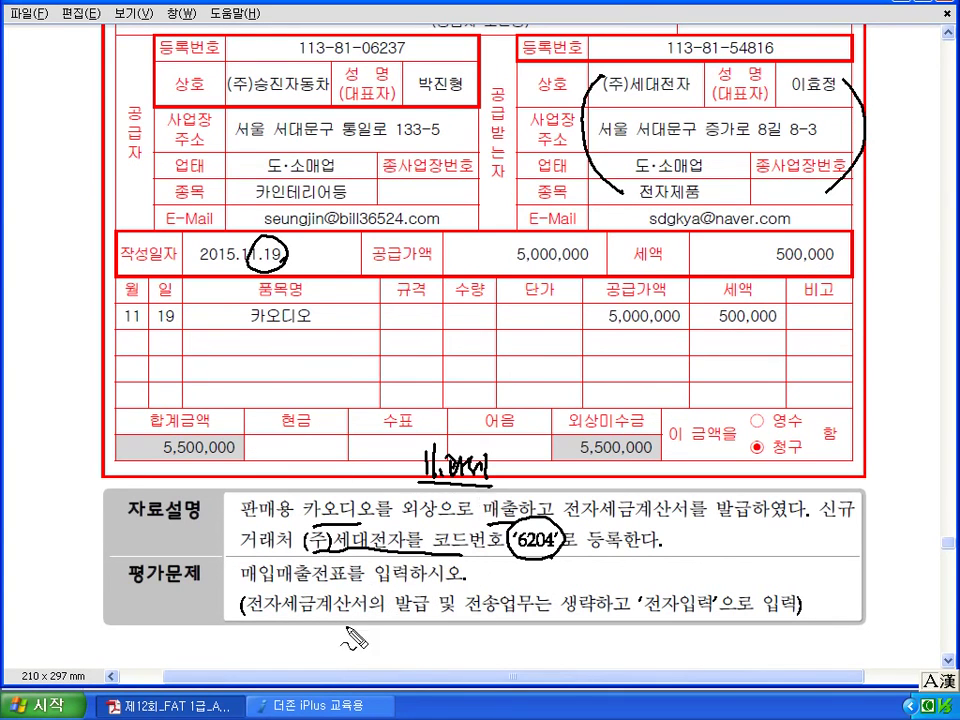
{"action": "mouse_move", "coordinate": [690, 622]}
{"action": "left_mouse_down"}
{"action": "mouse_move", "coordinate": [700, 602]}
{"action": "mouse_move", "coordinate": [685, 619]}
{"action": "left_mouse_up"}
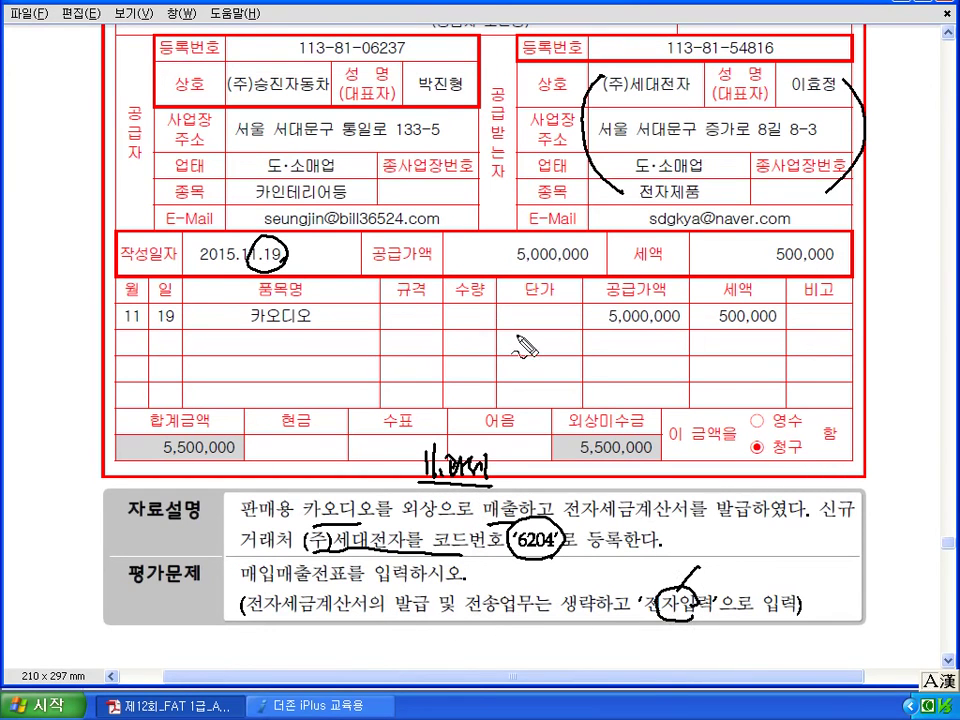
{"action": "mouse_move", "coordinate": [655, 458]}
{"action": "left_mouse_down"}
{"action": "mouse_move", "coordinate": [610, 460]}
{"action": "mouse_move", "coordinate": [665, 426]}
{"action": "mouse_move", "coordinate": [645, 484]}
{"action": "left_mouse_up"}
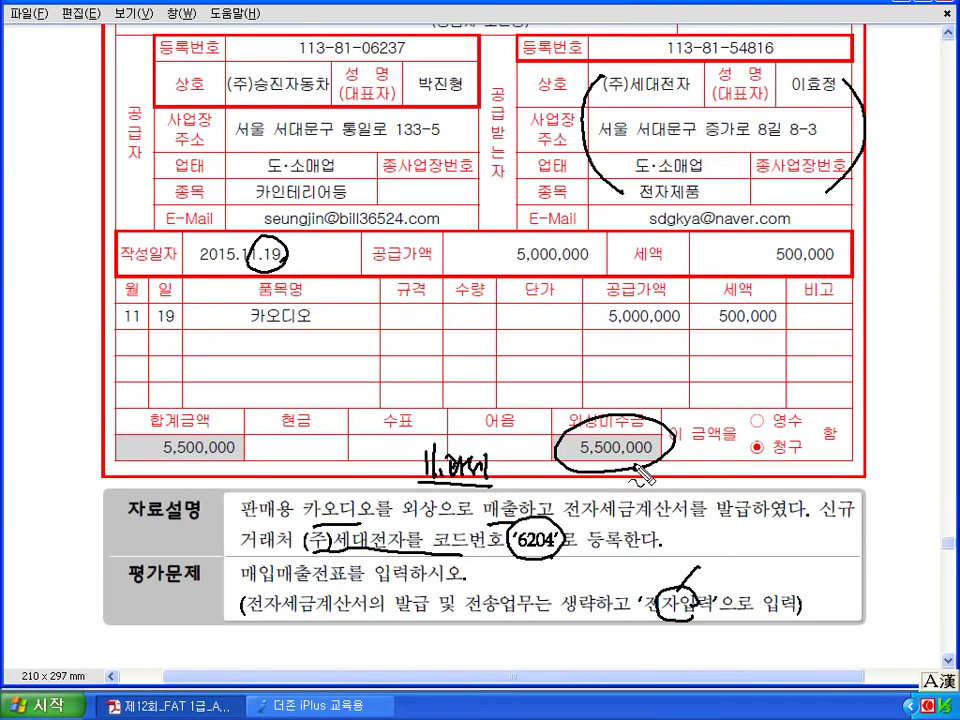
{"action": "mouse_move", "coordinate": [650, 232]}
{"action": "left_mouse_down"}
{"action": "mouse_move", "coordinate": [797, 240]}
{"action": "mouse_move", "coordinate": [808, 218]}
{"action": "mouse_move", "coordinate": [738, 206]}
{"action": "mouse_move", "coordinate": [652, 215]}
{"action": "mouse_move", "coordinate": [645, 231]}
{"action": "left_mouse_up"}
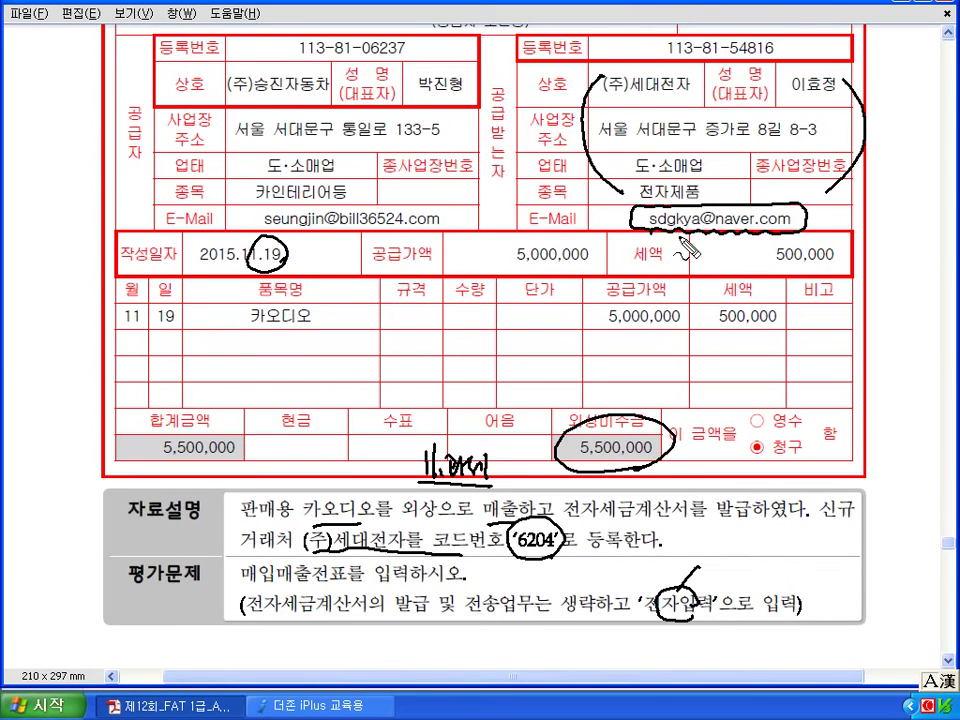
{"action": "key", "text": "Escape"}
Enter a day-19 과세 sale of 카오디오 with 5,000,000 supply value.
{"action": "left_click", "coordinate": [346, 710]}
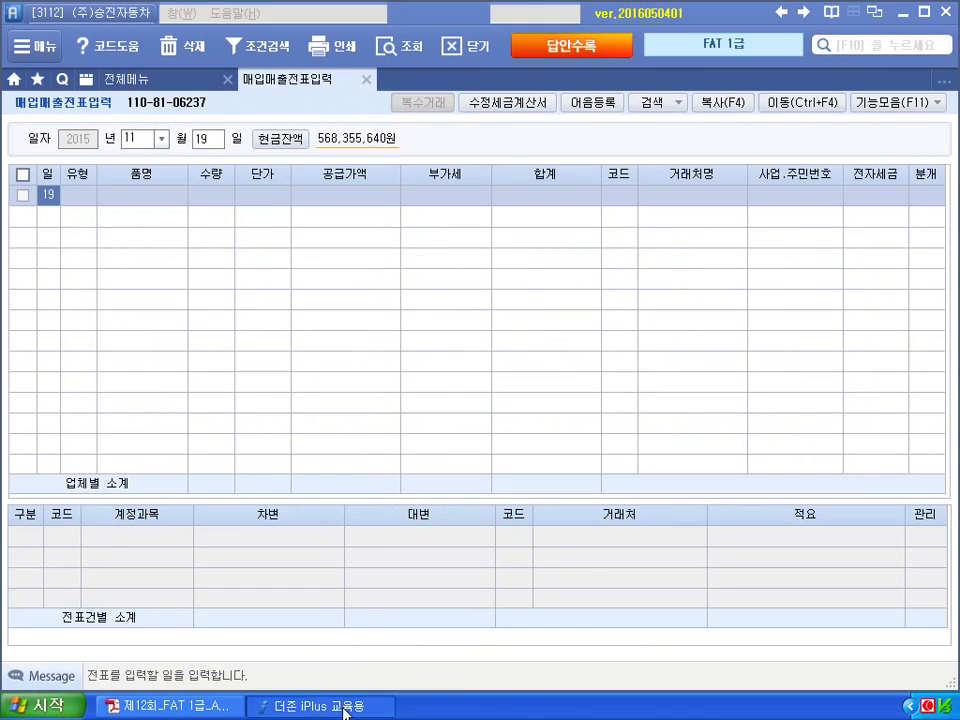
{"action": "key", "text": "Return"}
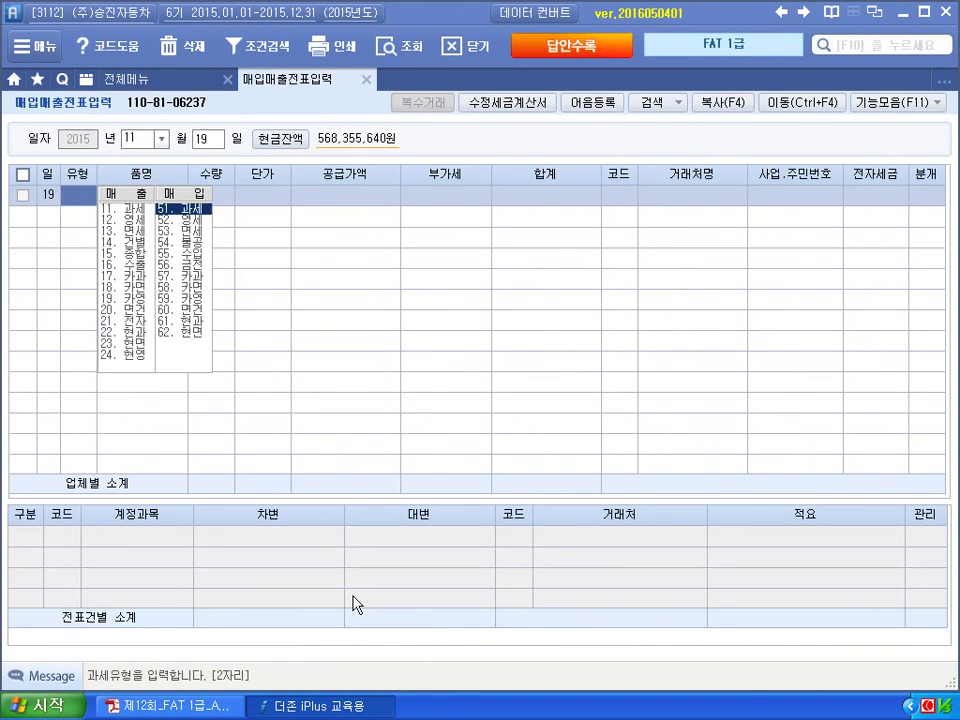
{"action": "type", "text": "1"}
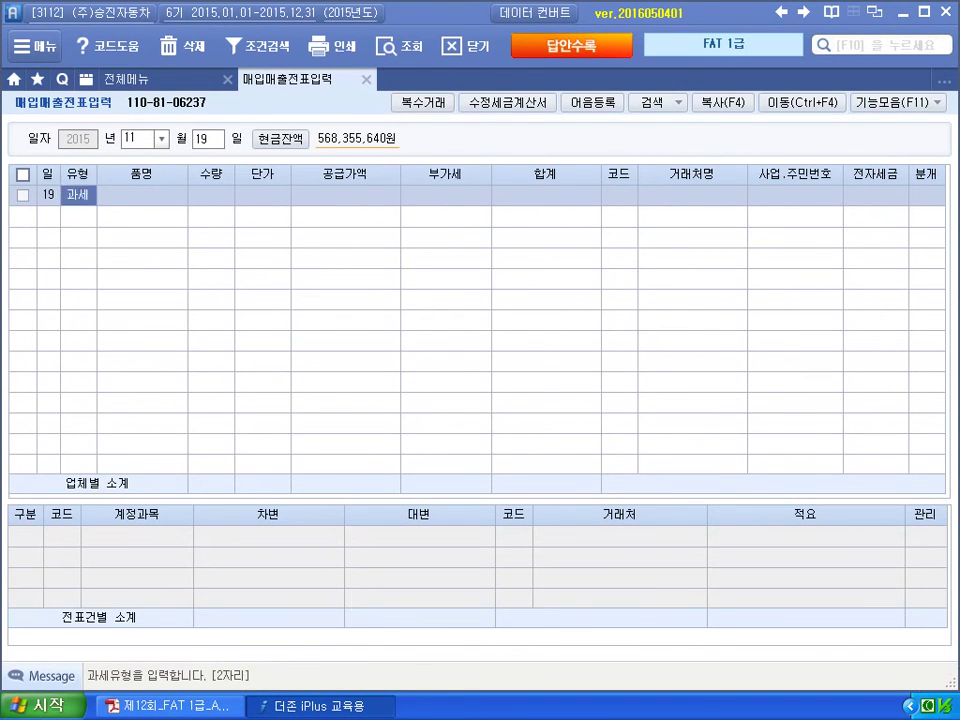
{"action": "key", "text": "Return"}
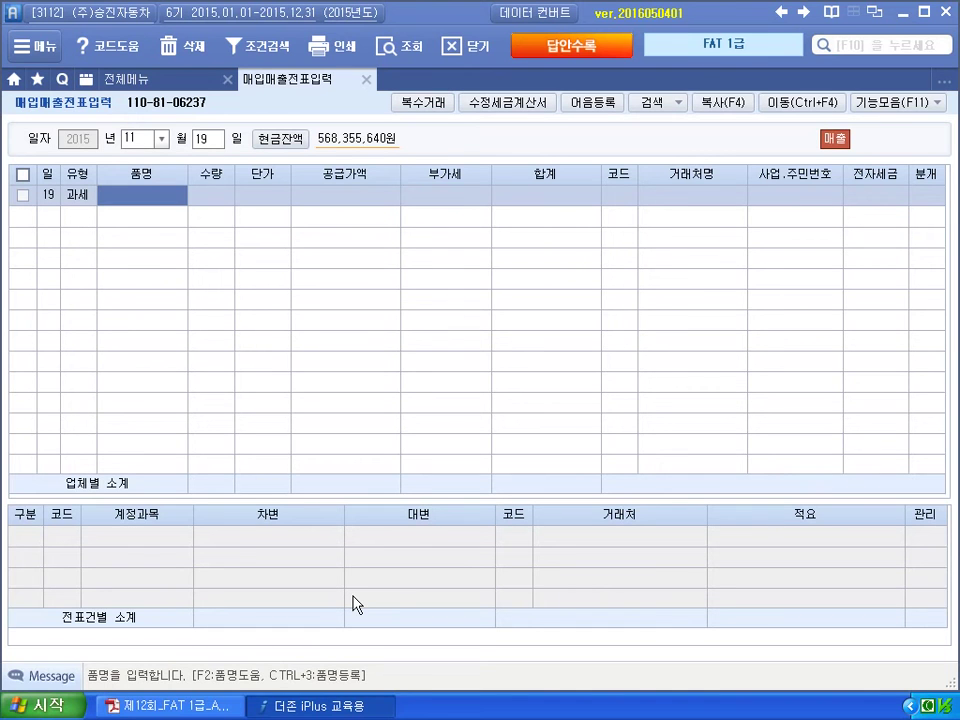
{"action": "type", "text": "카오디오"}
{"action": "key", "text": "Return"}
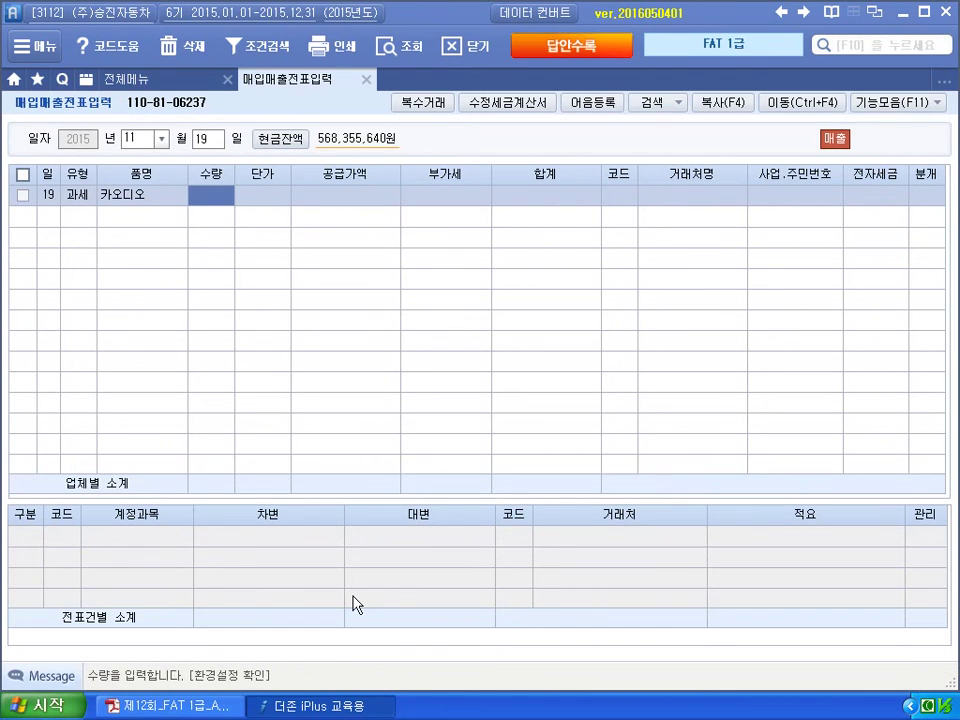
{"action": "key", "text": "Return"}
{"action": "type", "text": "5000000"}
{"action": "key", "text": "Return"}
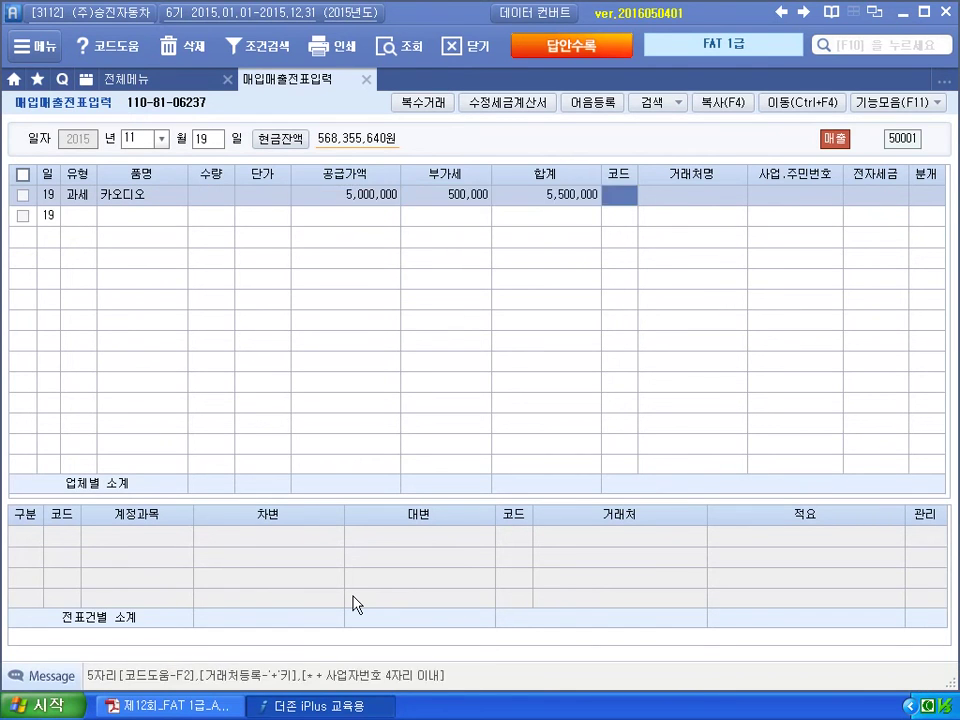
Add (주)세대전자 as a new client with code 06204.
{"action": "key", "text": "Return"}
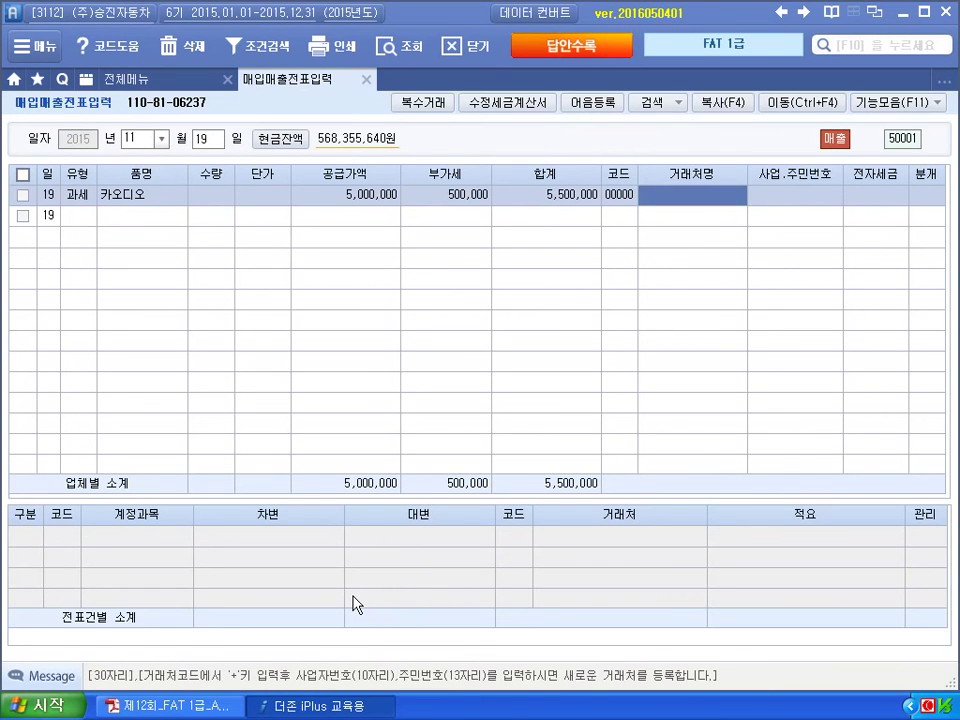
{"action": "type", "text": "(주)세대전자"}
{"action": "key", "text": "Return"}
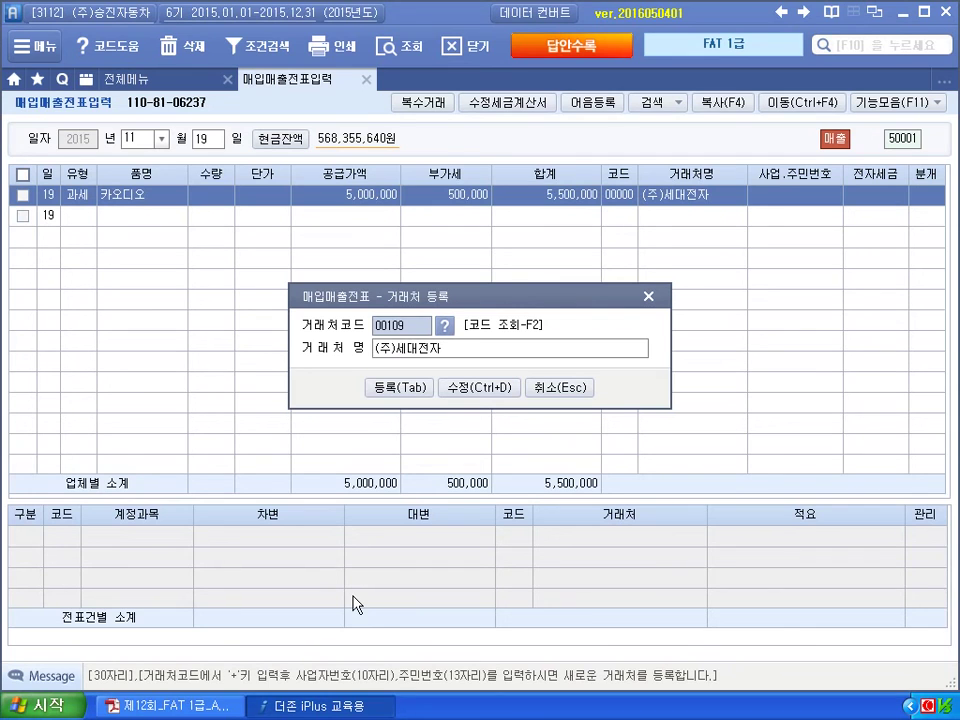
{"action": "type", "text": "6204"}
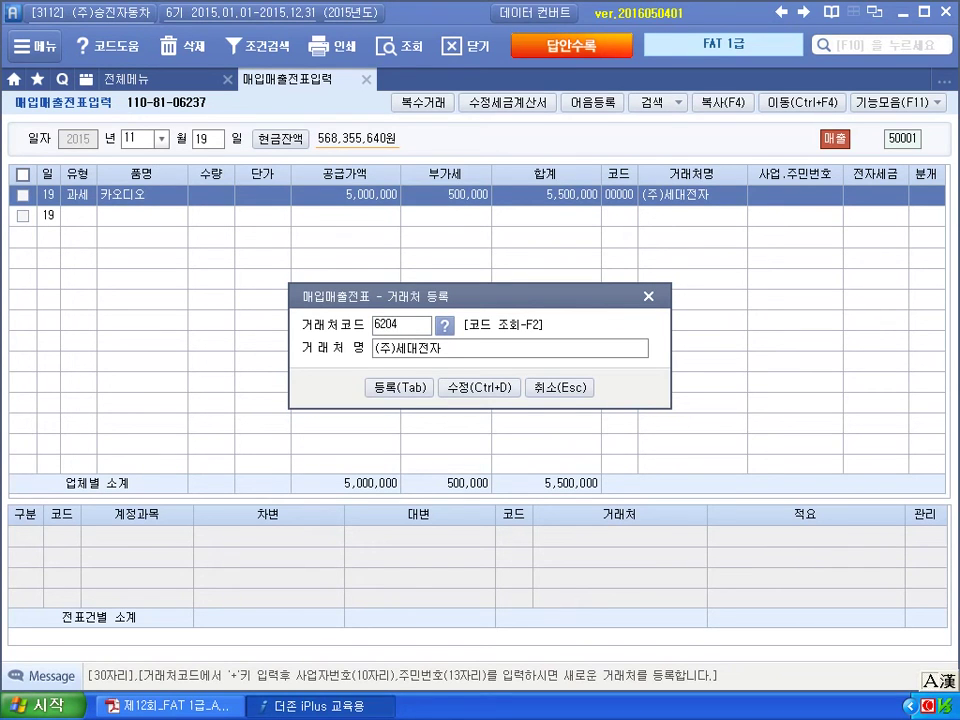
{"action": "key", "text": "Return"}
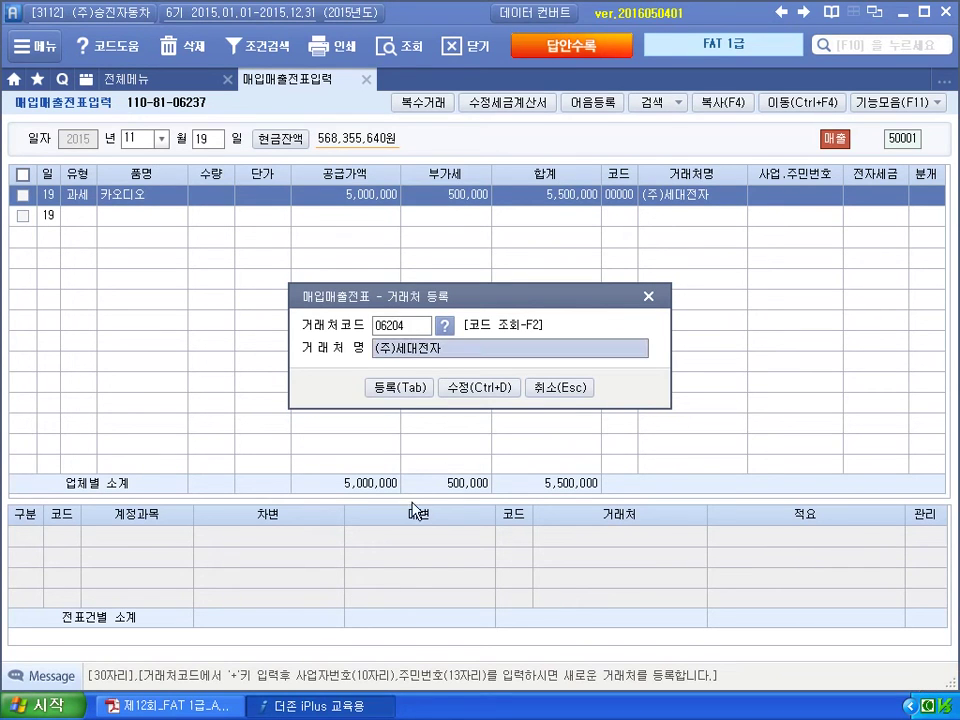
Fill in the client's business registration number and representative's name, correcting the mistyped name.
{"action": "left_click", "coordinate": [492, 391]}
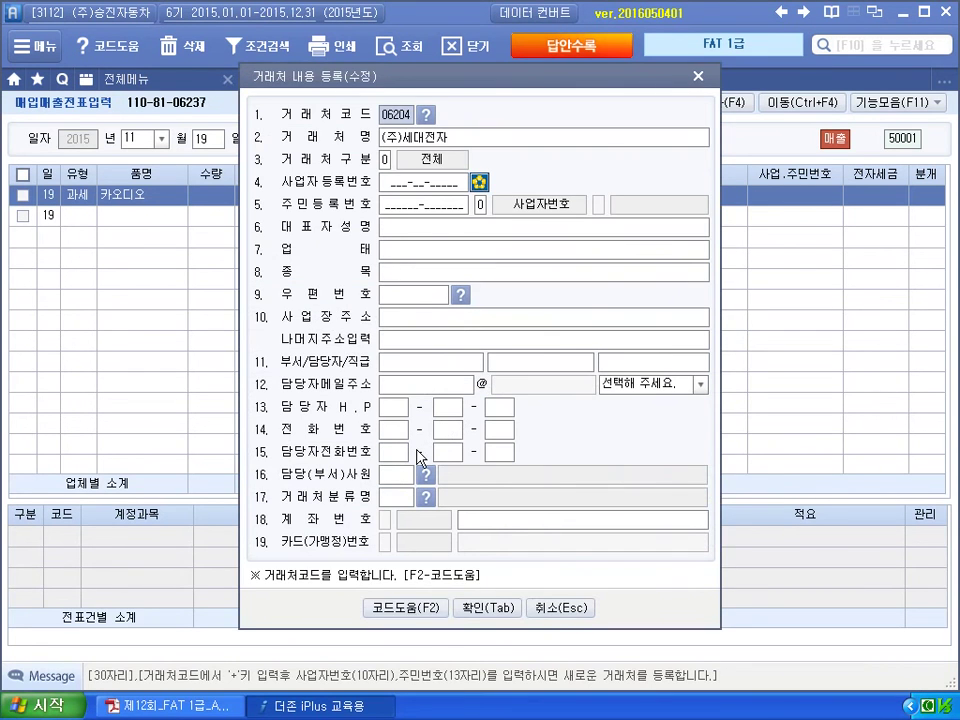
{"action": "key", "text": "Return"}
{"action": "key", "text": "Return"}
{"action": "key", "text": "Return"}
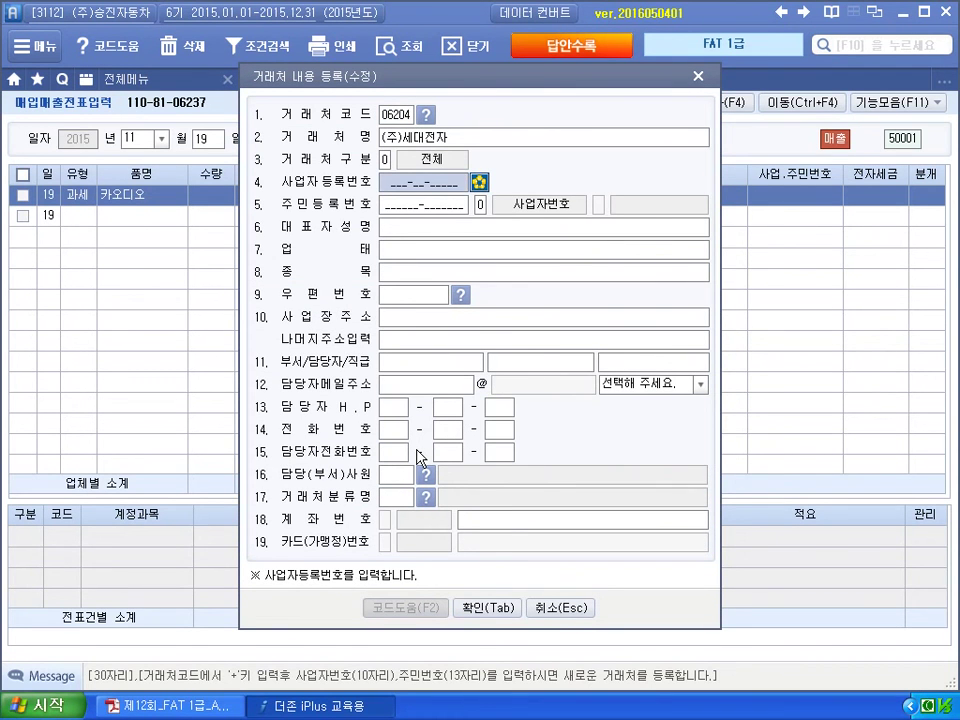
{"action": "key", "text": "Return"}
{"action": "key", "text": "Return"}
{"action": "key", "text": "Return"}
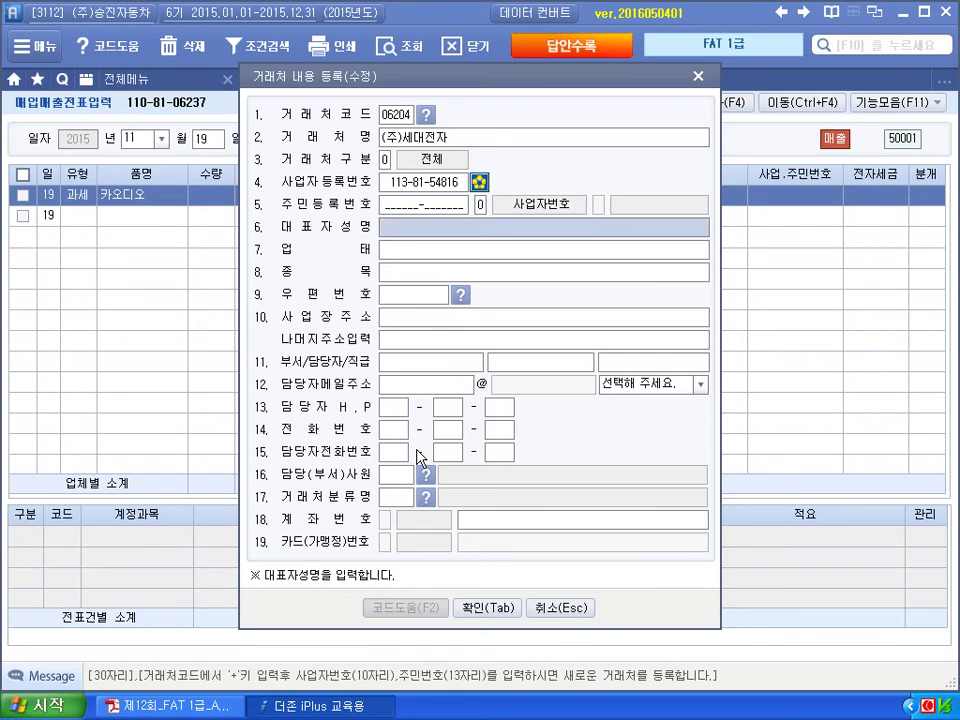
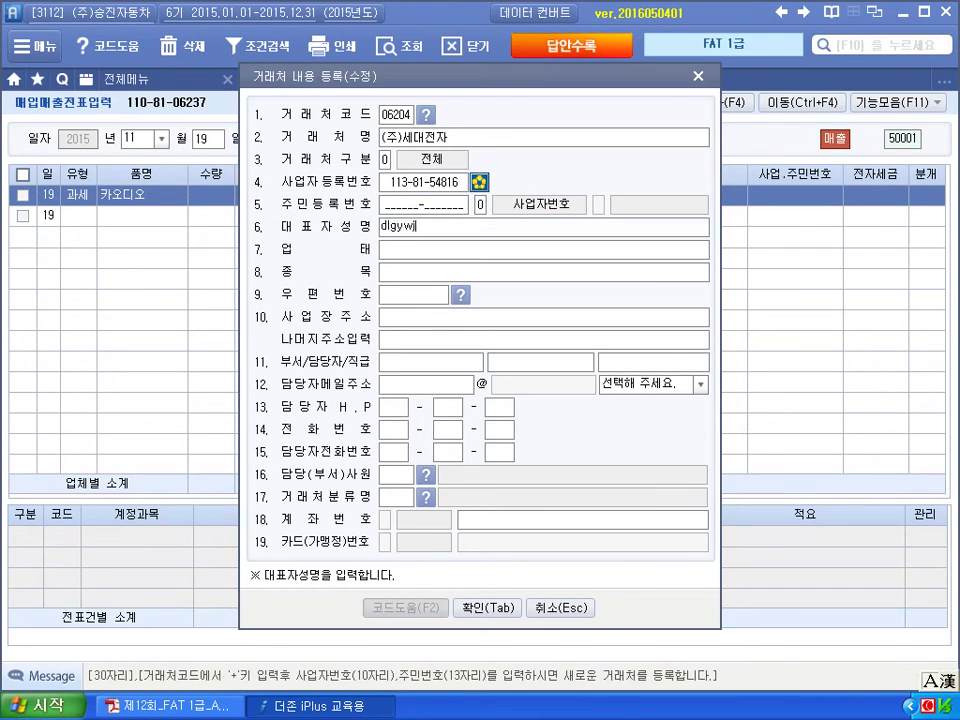
{"action": "key", "text": "Return"}
{"action": "key", "text": "shift+Tab"}
{"action": "key", "text": "BackSpace"}
{"action": "key", "text": "BackSpace"}
{"action": "type", "text": "dlgy"}
{"action": "key", "text": "Return"}
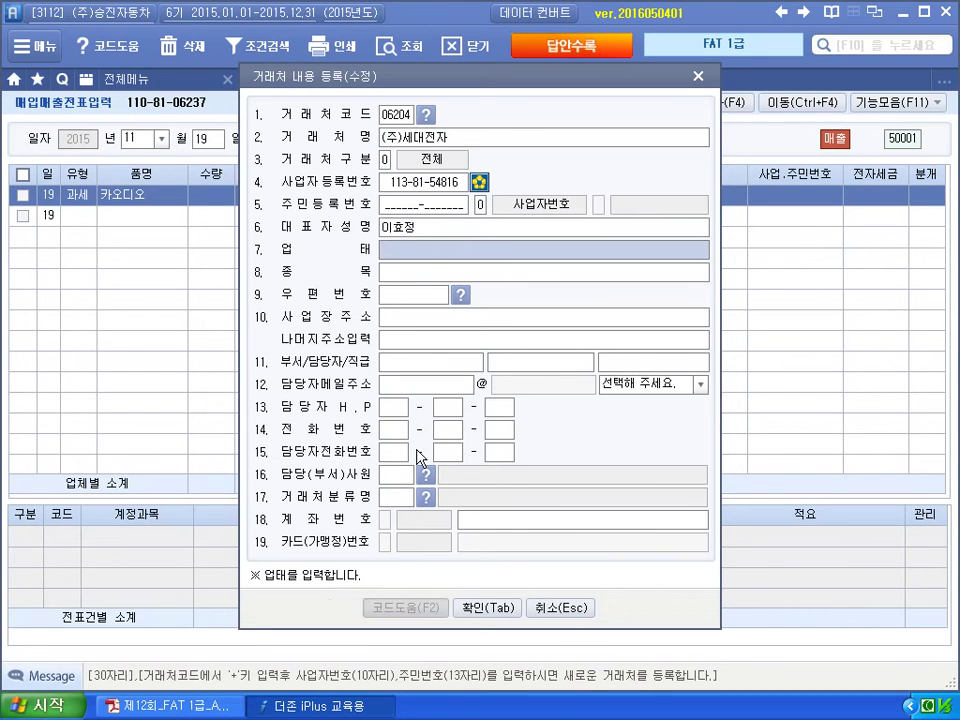
Set 업태 도소매업, 종목 전자제품, the business address and a naver.com contact e-mail, then save.
{"action": "type", "text": "ehao"}
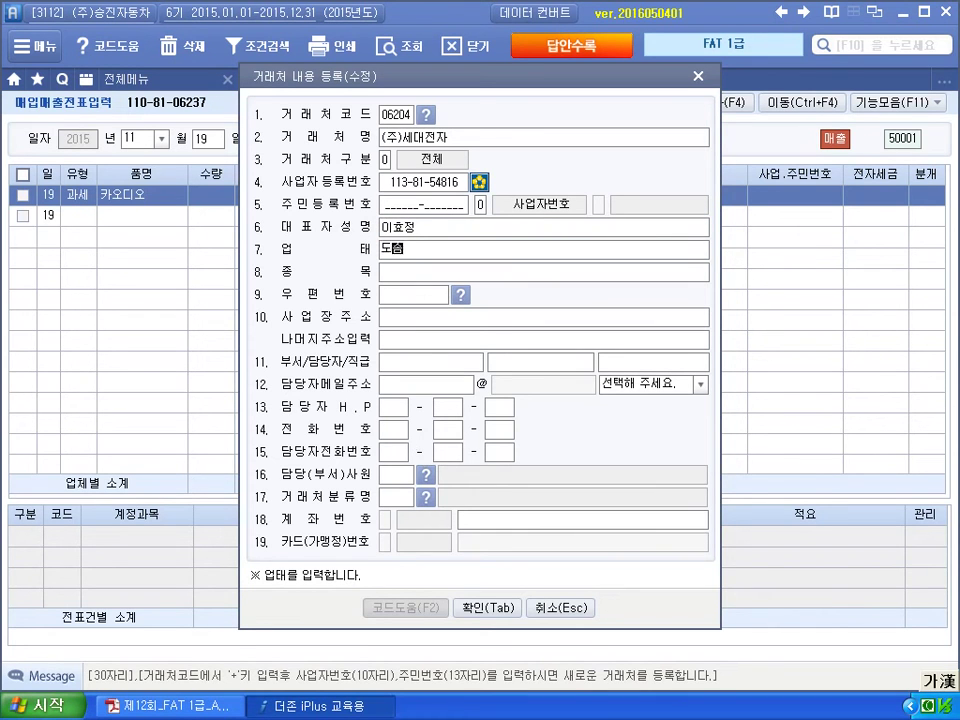
{"action": "key", "text": "Return"}
{"action": "type", "text": "wjswk"}
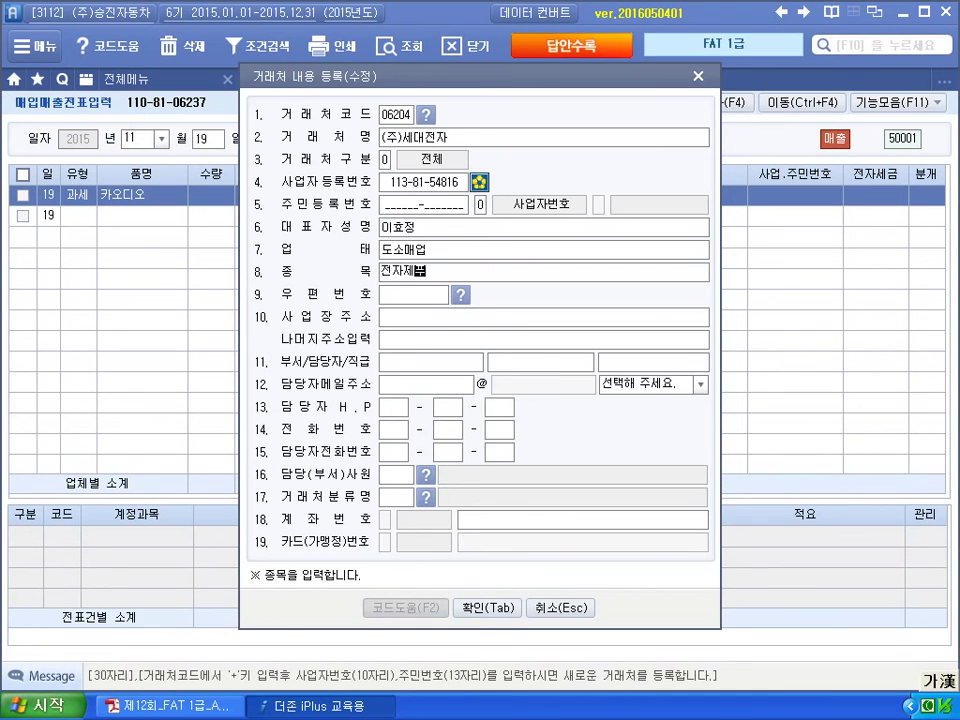
{"action": "type", "text": "wpvna"}
{"action": "key", "text": "Return"}
{"action": "key", "text": "Return"}
{"action": "type", "text": "tjdnf"}
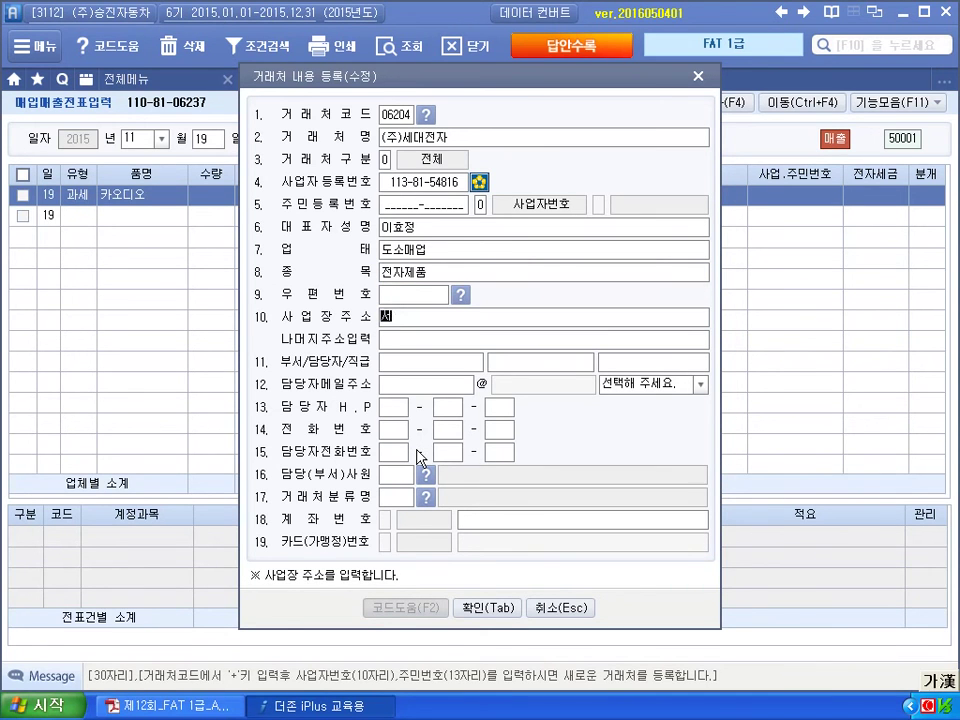
{"action": "type", "text": " tjeoansr"}
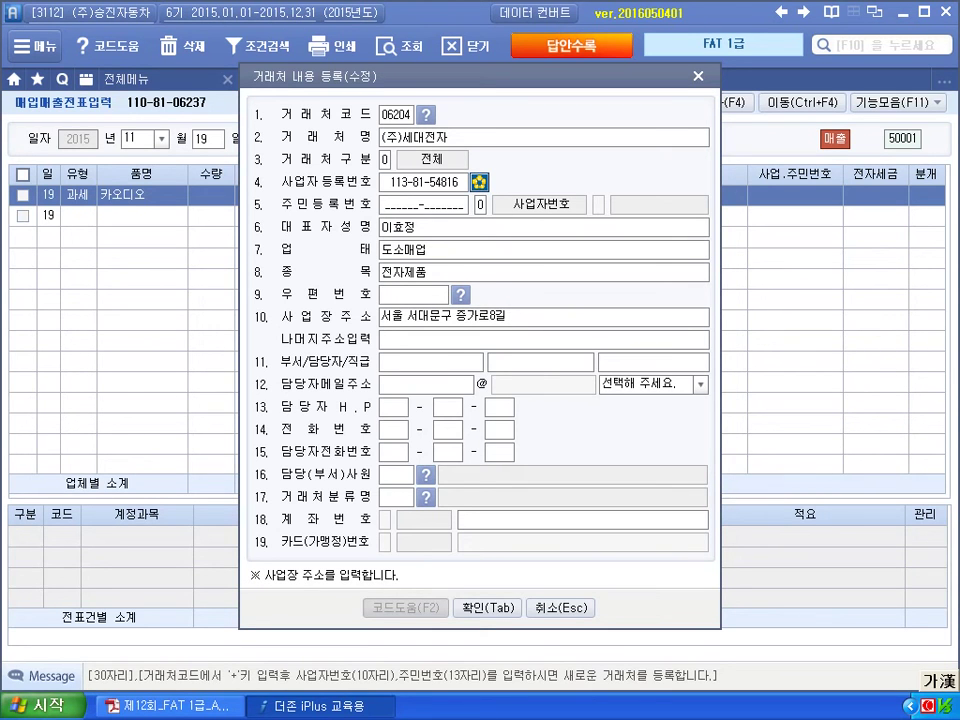
{"action": "key", "text": "Return"}
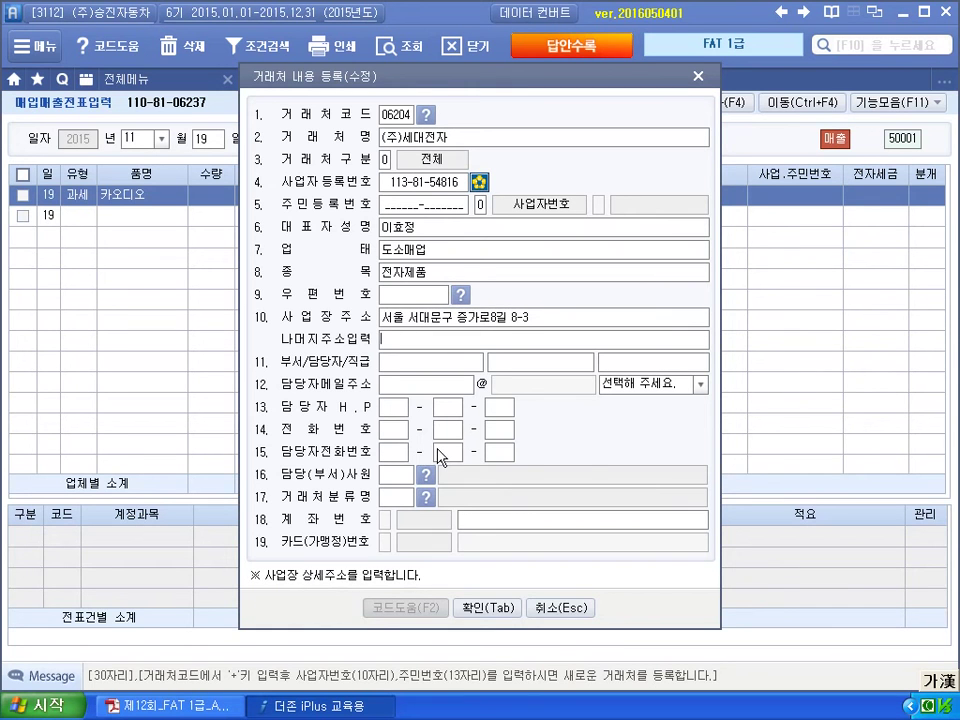
{"action": "left_click", "coordinate": [404, 376]}
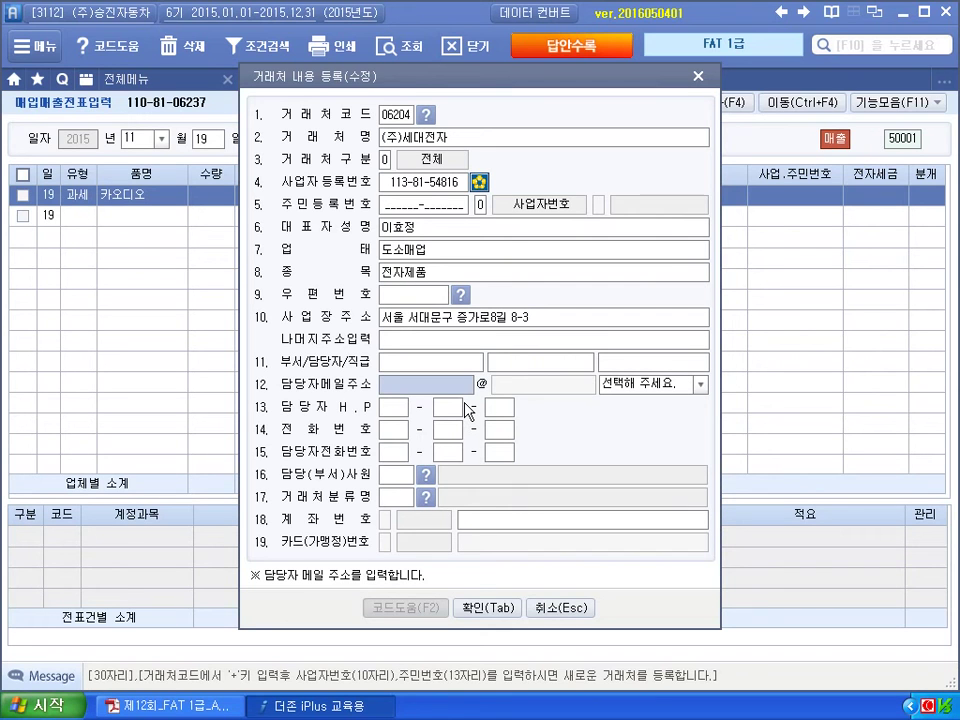
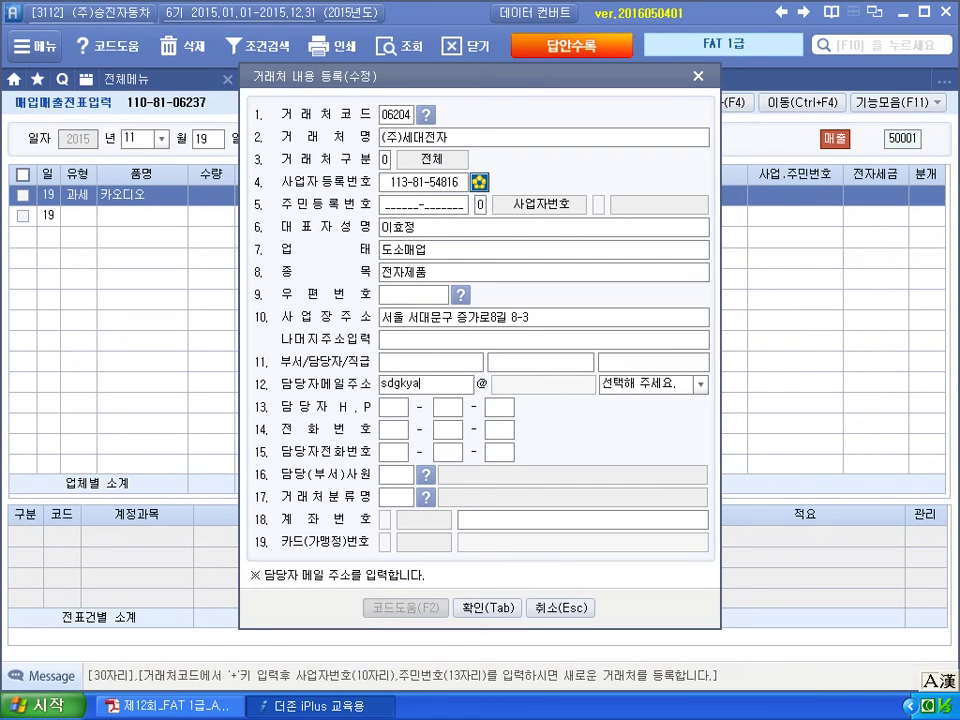
{"action": "key", "text": "Return"}
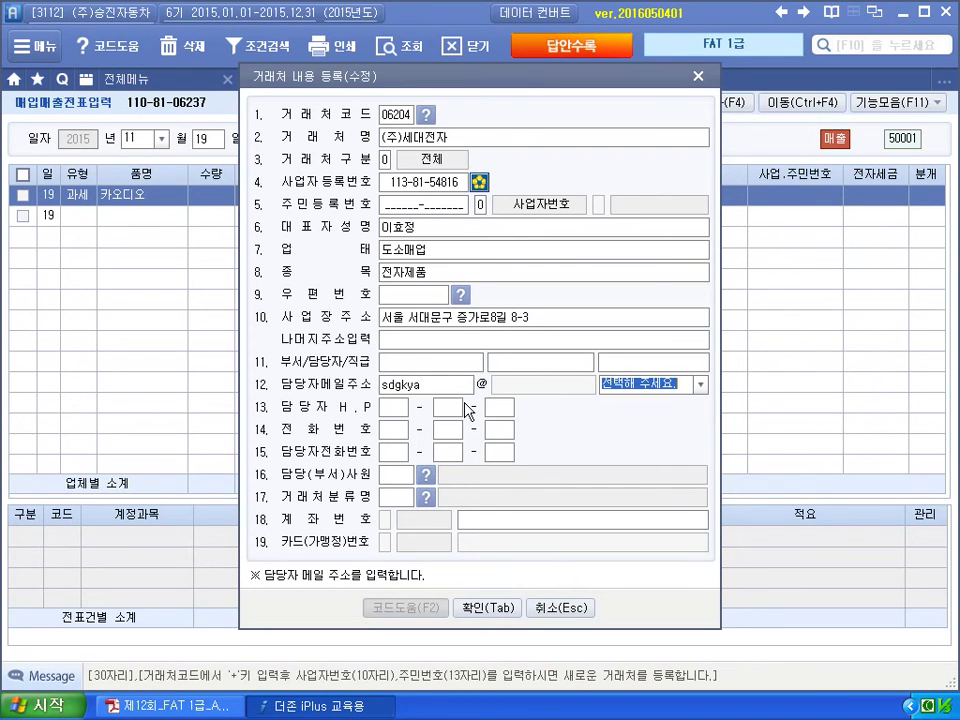
{"action": "left_click", "coordinate": [689, 381]}
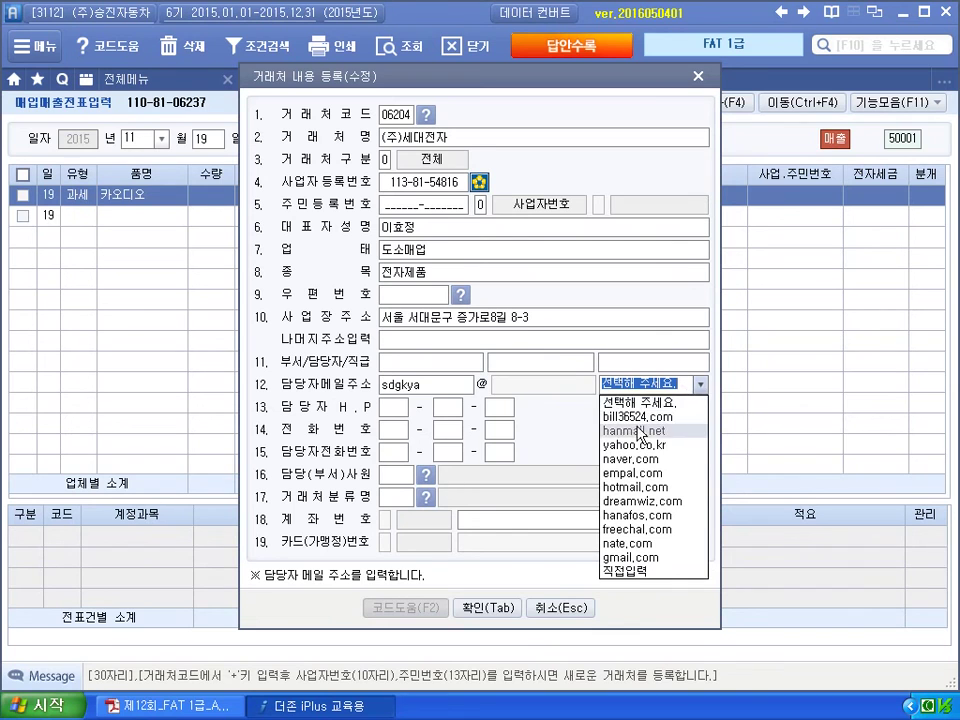
{"action": "left_click", "coordinate": [630, 465]}
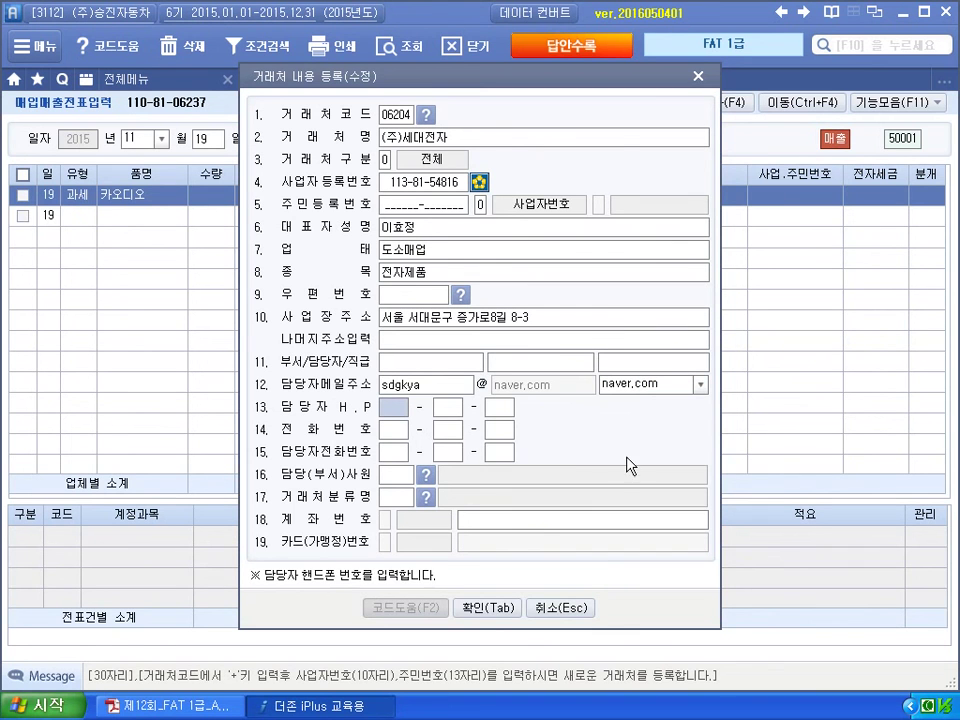
{"action": "left_click", "coordinate": [488, 608]}
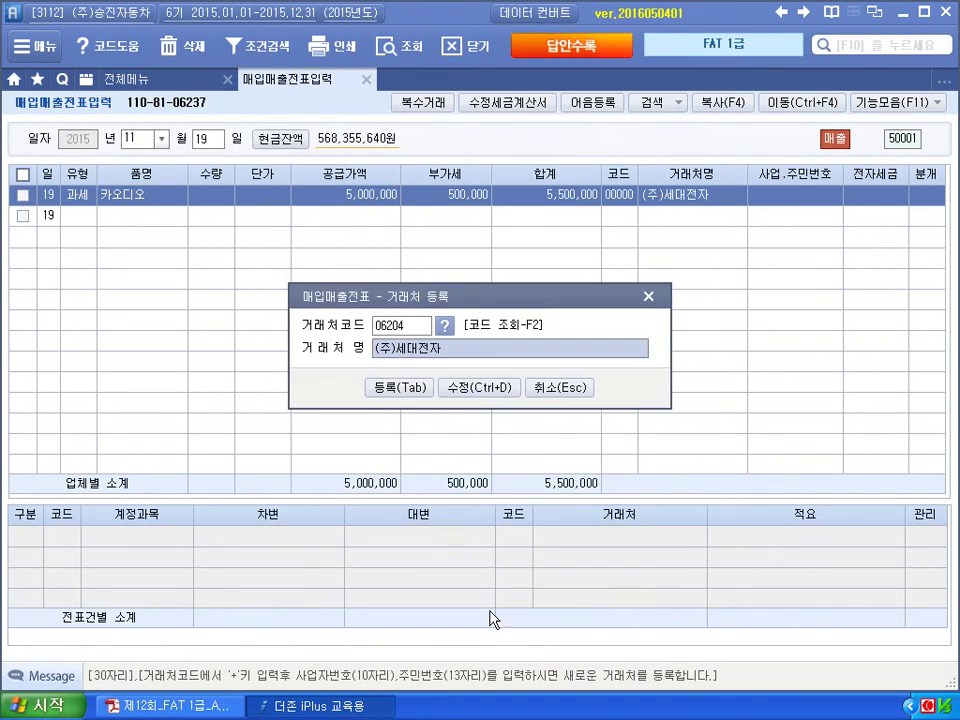
Register client 06204 and post the sale as an electronic invoice on 외상, creating 외상매출금, 부가세예수금, 상품매출 lines.
{"action": "left_click", "coordinate": [396, 388]}
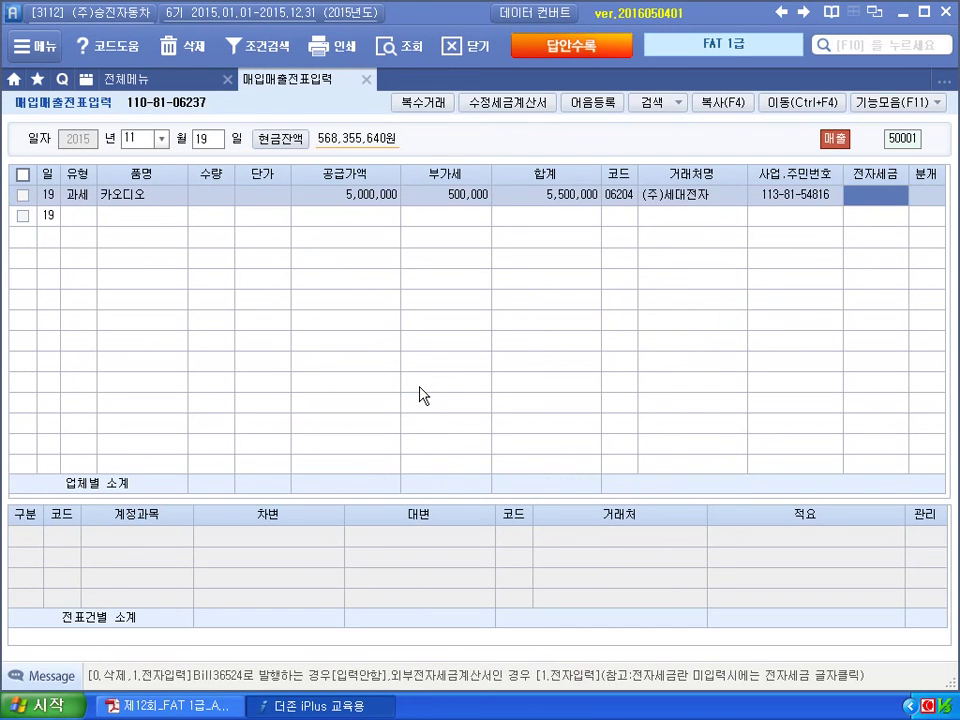
{"action": "type", "text": "1"}
{"action": "key", "text": "Return"}
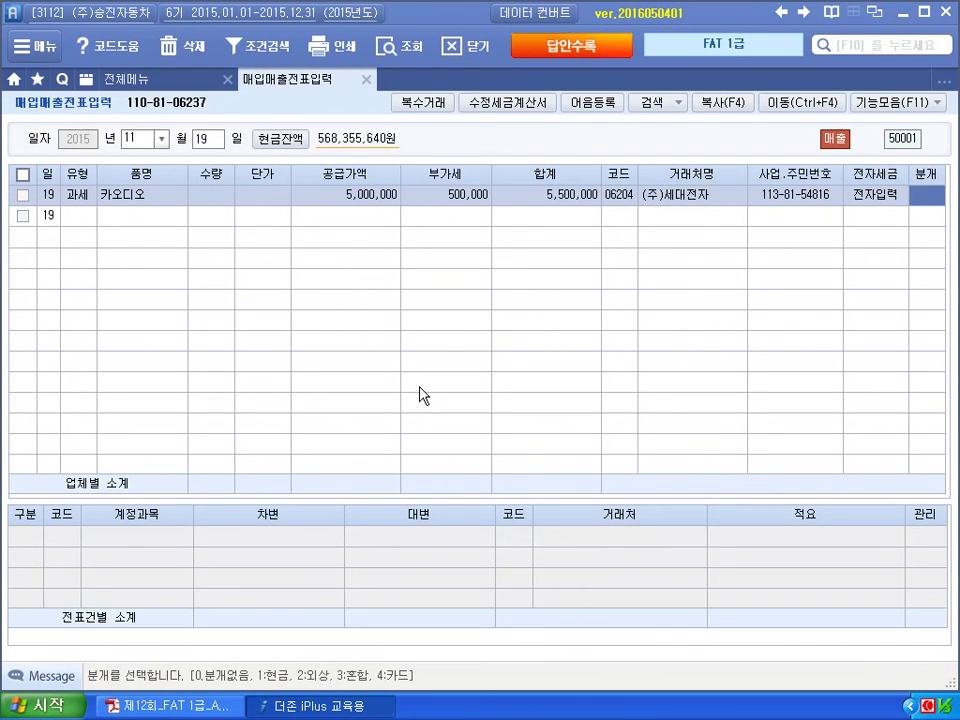
{"action": "type", "text": "2"}
{"action": "key", "text": "Return"}
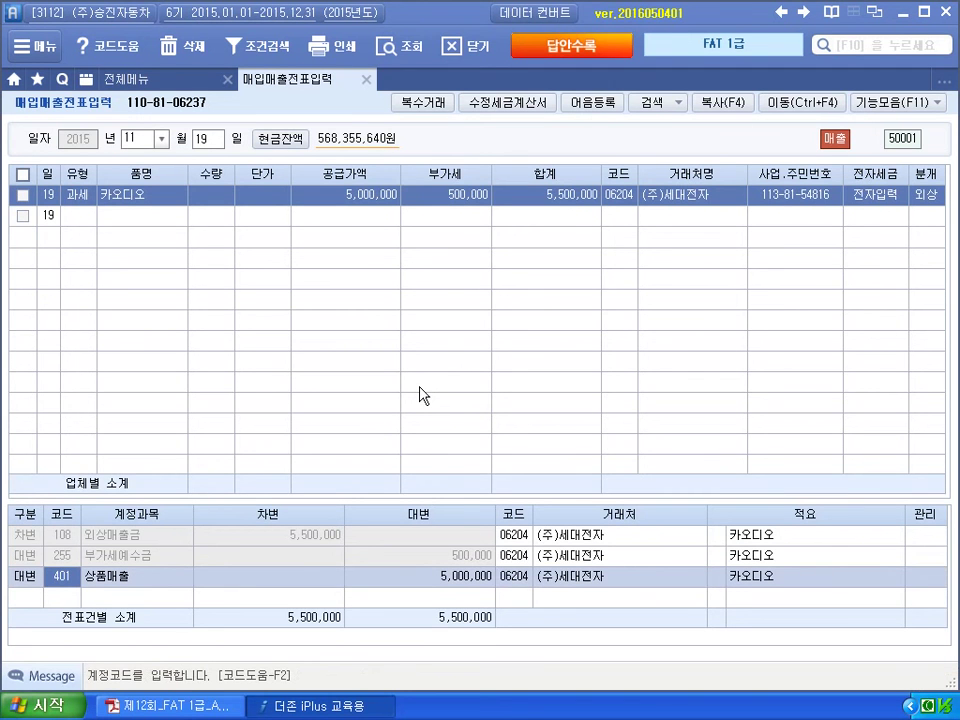
{"action": "key", "text": "Return"}
{"action": "key", "text": "Return"}
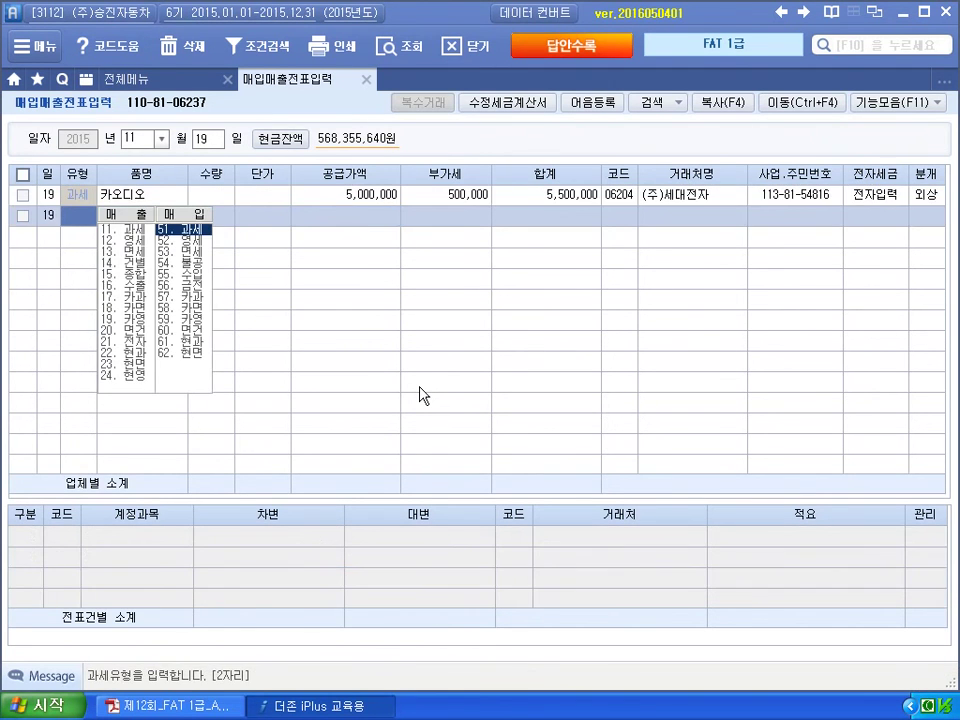
{"action": "key", "text": "alt+Tab"}
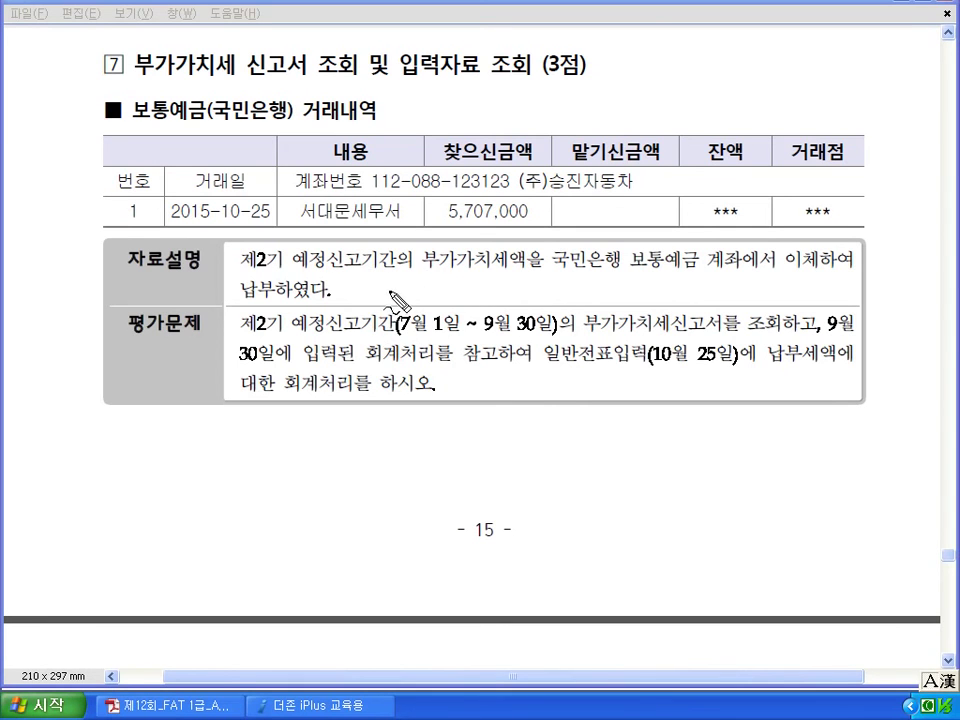
Mark question 7's key facts: 5,707,000 보통예금 이체, the 30일 entry, and the 10월 25일 voucher.
{"action": "left_click_drag", "start_coordinate": [632, 268], "coordinate": [740, 268]}
{"action": "left_click_drag", "start_coordinate": [830, 240], "coordinate": [812, 278]}
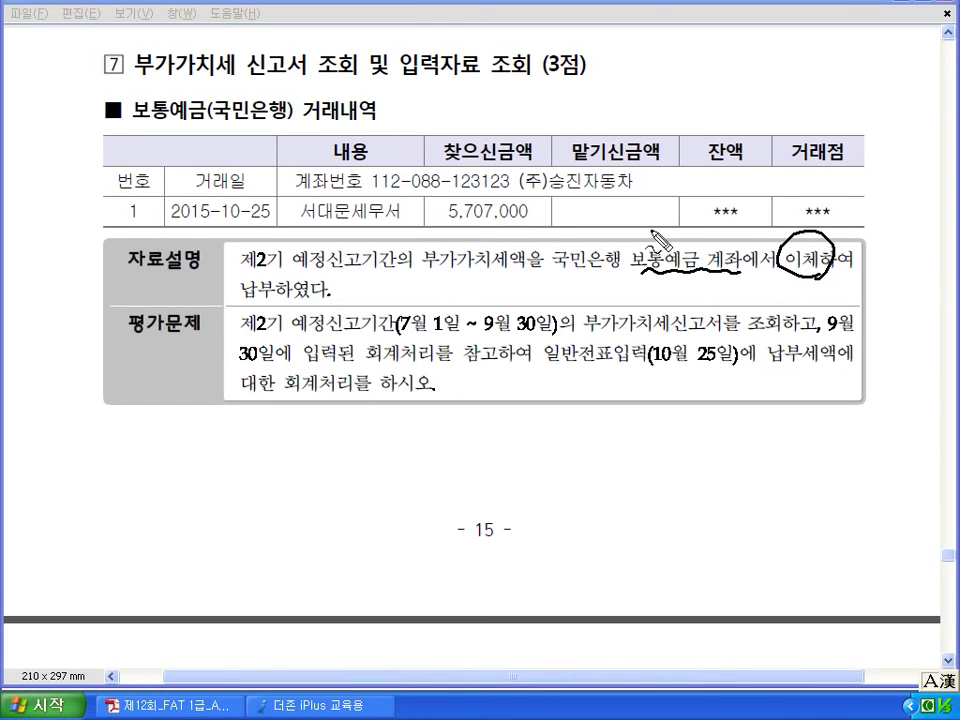
{"action": "left_click_drag", "start_coordinate": [450, 232], "coordinate": [530, 228]}
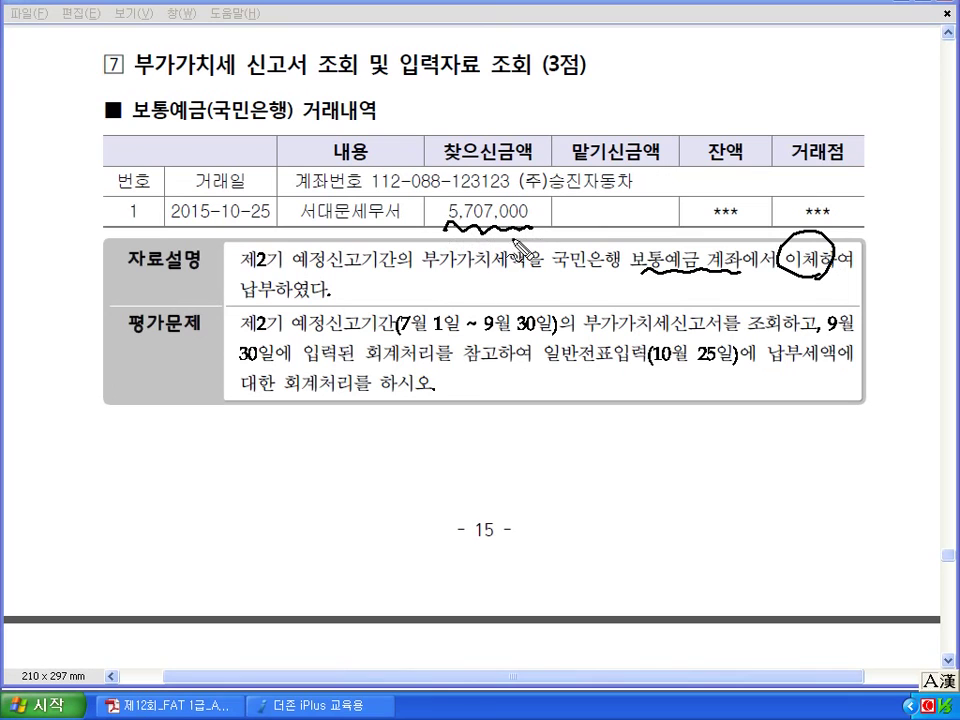
{"action": "left_click_drag", "start_coordinate": [550, 373], "coordinate": [560, 370]}
{"action": "key", "text": "ctrl+z"}
{"action": "left_click_drag", "start_coordinate": [770, 300], "coordinate": [778, 342]}
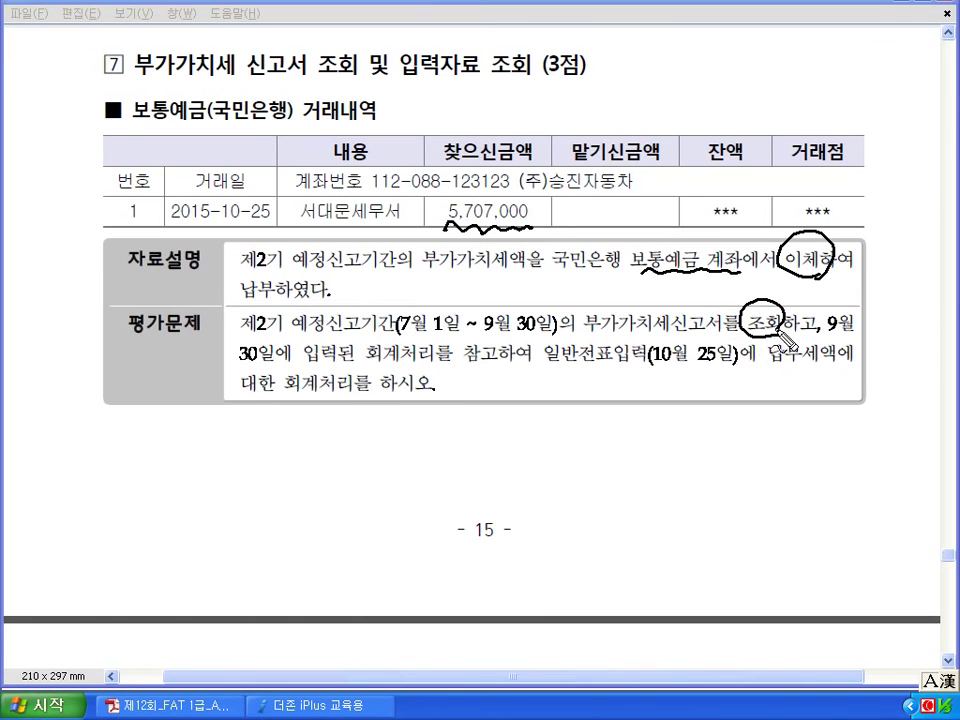
{"action": "left_click_drag", "start_coordinate": [240, 368], "coordinate": [836, 366]}
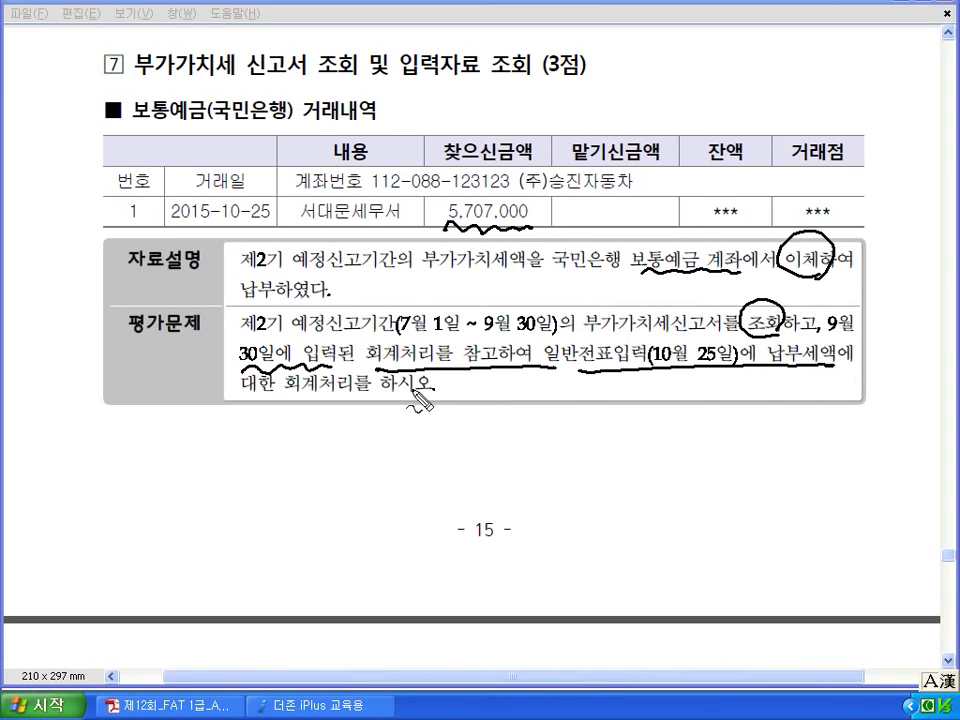
{"action": "left_click_drag", "start_coordinate": [246, 398], "coordinate": [436, 398]}
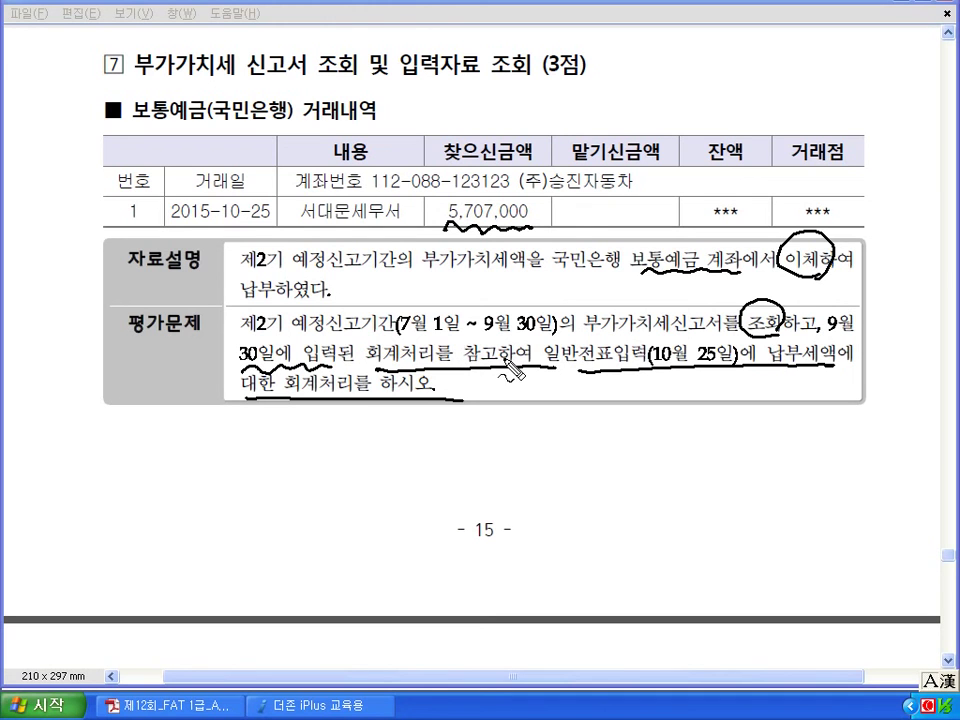
{"action": "left_click_drag", "start_coordinate": [248, 372], "coordinate": [266, 356]}
{"action": "left_click_drag", "start_coordinate": [655, 372], "coordinate": [735, 376]}
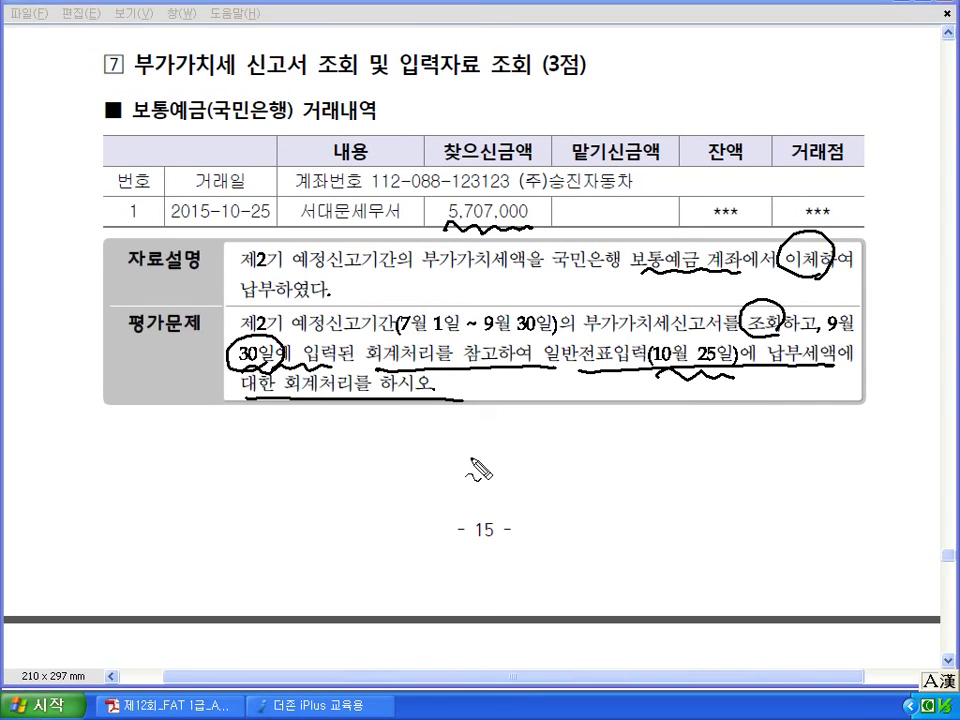
Sketch the journal entry clearing the 9/30 미지급 accrual on payment, then clear the ink.
{"action": "left_click_drag", "start_coordinate": [451, 407], "coordinate": [451, 440]}
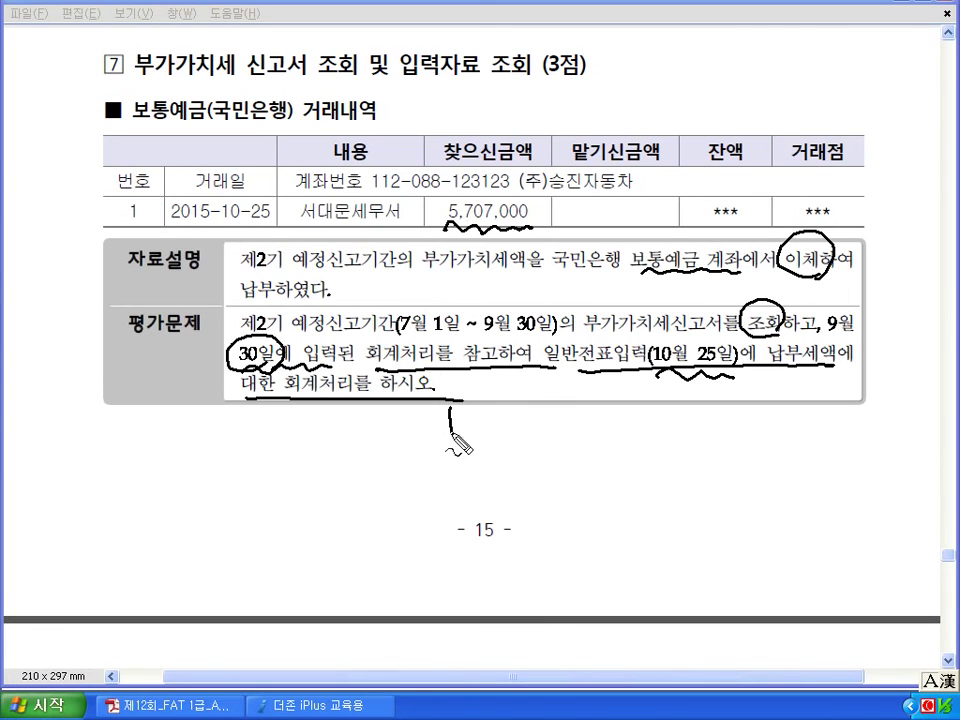
{"action": "left_click_drag", "start_coordinate": [293, 420], "coordinate": [302, 438]}
{"action": "mouse_move", "coordinate": [308, 418]}
{"action": "left_mouse_down"}
{"action": "mouse_move", "coordinate": [310, 441]}
{"action": "mouse_move", "coordinate": [345, 455]}
{"action": "left_mouse_up"}
{"action": "mouse_move", "coordinate": [462, 412]}
{"action": "left_mouse_down"}
{"action": "mouse_move", "coordinate": [482, 440]}
{"action": "mouse_move", "coordinate": [514, 440]}
{"action": "left_mouse_up"}
{"action": "mouse_move", "coordinate": [454, 448]}
{"action": "left_mouse_down"}
{"action": "mouse_move", "coordinate": [454, 486]}
{"action": "mouse_move", "coordinate": [576, 478]}
{"action": "left_mouse_up"}
{"action": "mouse_move", "coordinate": [482, 458]}
{"action": "left_mouse_down"}
{"action": "mouse_move", "coordinate": [598, 464]}
{"action": "mouse_move", "coordinate": [560, 440]}
{"action": "left_mouse_up"}
{"action": "mouse_move", "coordinate": [204, 456]}
{"action": "left_mouse_down"}
{"action": "mouse_move", "coordinate": [214, 438]}
{"action": "mouse_move", "coordinate": [255, 450]}
{"action": "left_mouse_up"}
{"action": "mouse_move", "coordinate": [222, 528]}
{"action": "left_mouse_down"}
{"action": "mouse_move", "coordinate": [272, 550]}
{"action": "mouse_move", "coordinate": [294, 538]}
{"action": "left_mouse_up"}
{"action": "left_click_drag", "start_coordinate": [488, 466], "coordinate": [410, 535]}
{"action": "mouse_move", "coordinate": [476, 528]}
{"action": "left_mouse_down"}
{"action": "mouse_move", "coordinate": [472, 575]}
{"action": "mouse_move", "coordinate": [516, 548]}
{"action": "mouse_move", "coordinate": [618, 550]}
{"action": "left_mouse_up"}
{"action": "key", "text": "Escape"}
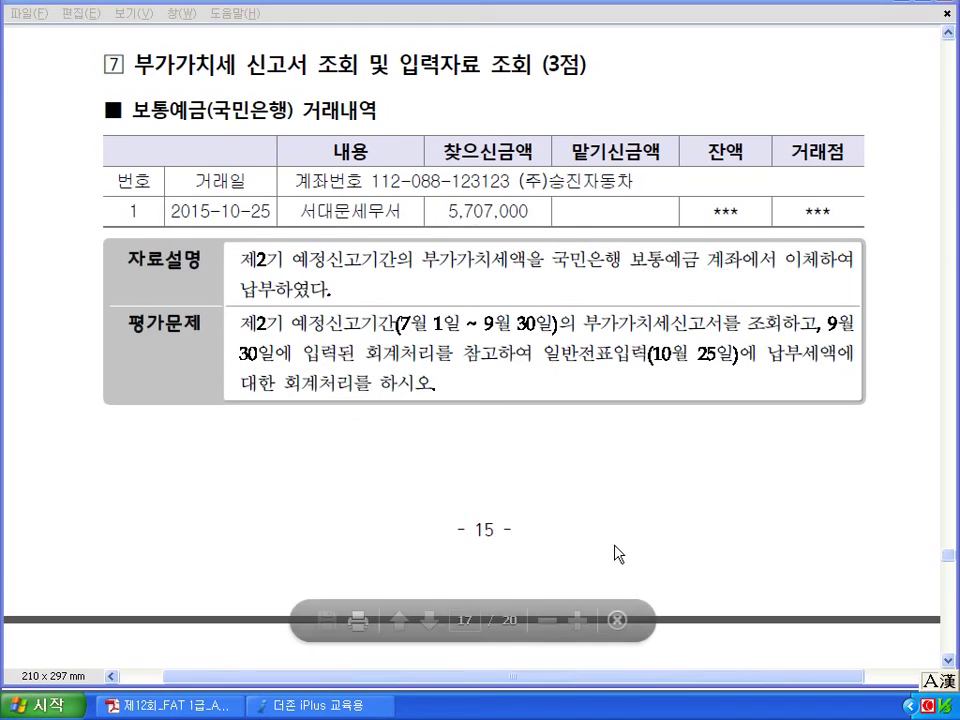
{"action": "key", "text": "alt+Tab"}
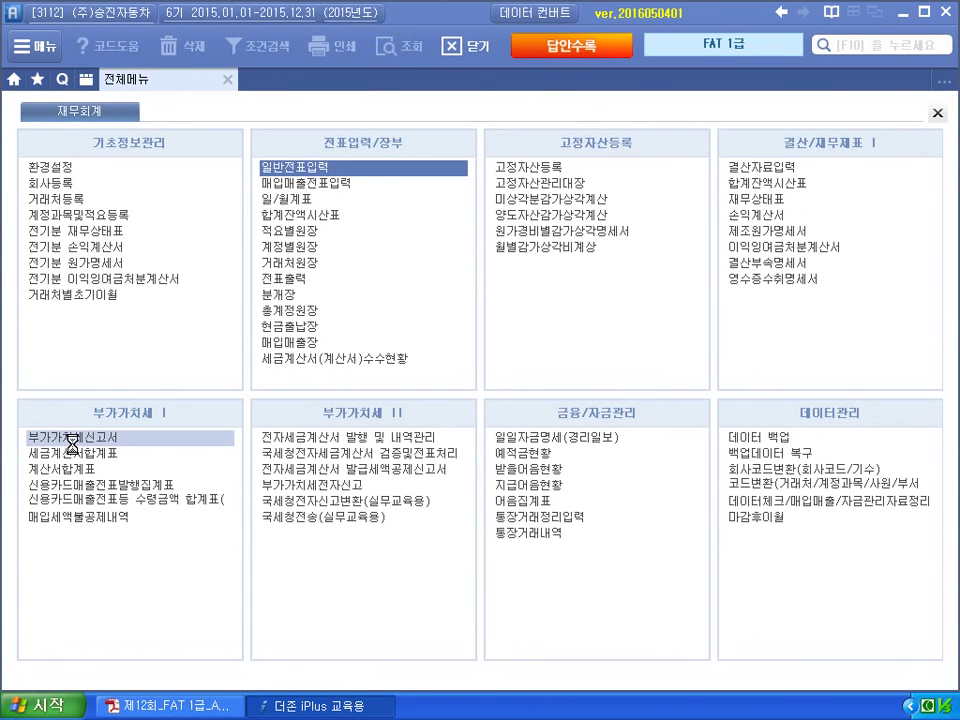
Load the July–September 2015 regular VAT return.
{"action": "type", "text": "09"}
{"action": "key", "text": "Return"}
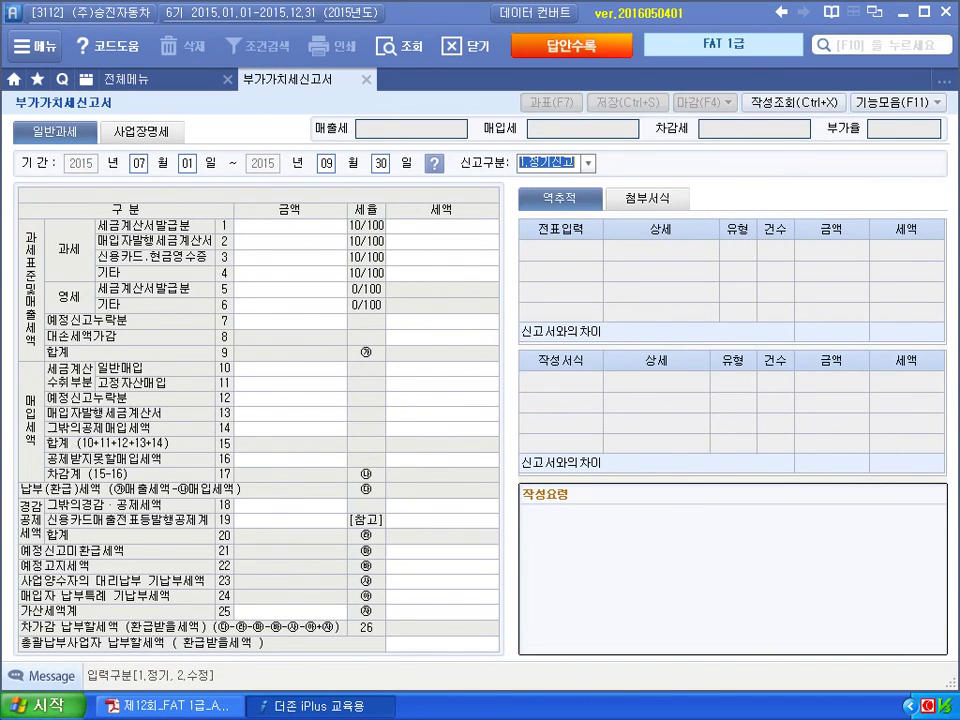
{"action": "key", "text": "Return"}
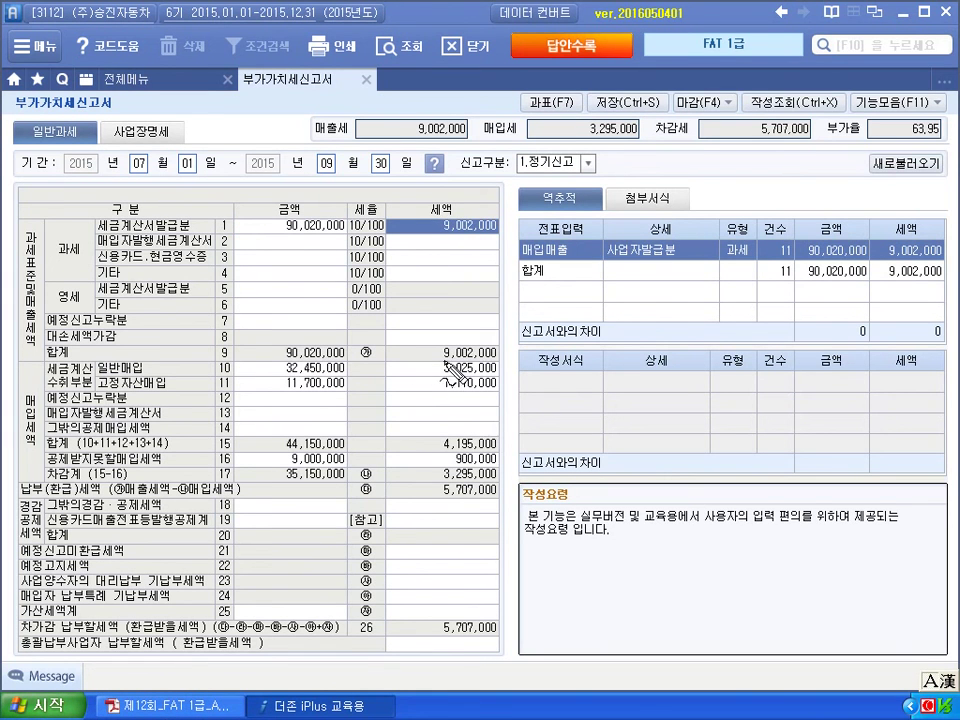
Mark the 9,002,000 output tax, 3,295,000 input tax and 5,707,000 payable, then return to the full menu.
{"action": "mouse_move", "coordinate": [432, 350]}
{"action": "left_mouse_down"}
{"action": "mouse_move", "coordinate": [438, 344]}
{"action": "mouse_move", "coordinate": [433, 350]}
{"action": "left_mouse_up"}
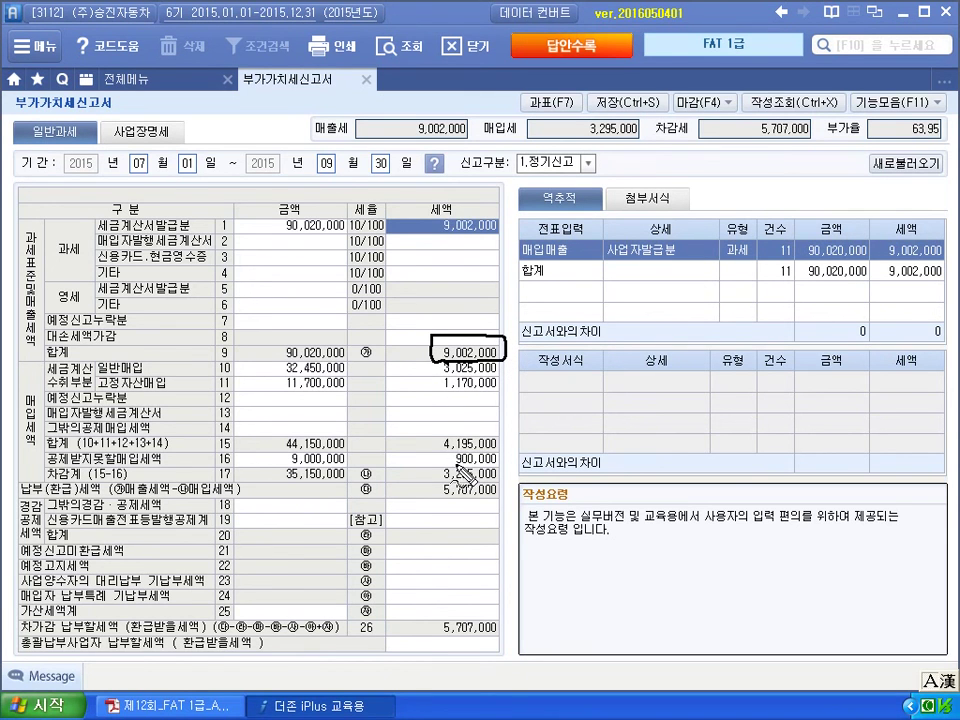
{"action": "mouse_move", "coordinate": [500, 481]}
{"action": "left_mouse_down"}
{"action": "mouse_move", "coordinate": [446, 497]}
{"action": "mouse_move", "coordinate": [465, 462]}
{"action": "mouse_move", "coordinate": [440, 479]}
{"action": "mouse_move", "coordinate": [501, 483]}
{"action": "left_mouse_up"}
{"action": "mouse_move", "coordinate": [500, 603]}
{"action": "left_mouse_down"}
{"action": "mouse_move", "coordinate": [430, 625]}
{"action": "mouse_move", "coordinate": [499, 657]}
{"action": "left_mouse_up"}
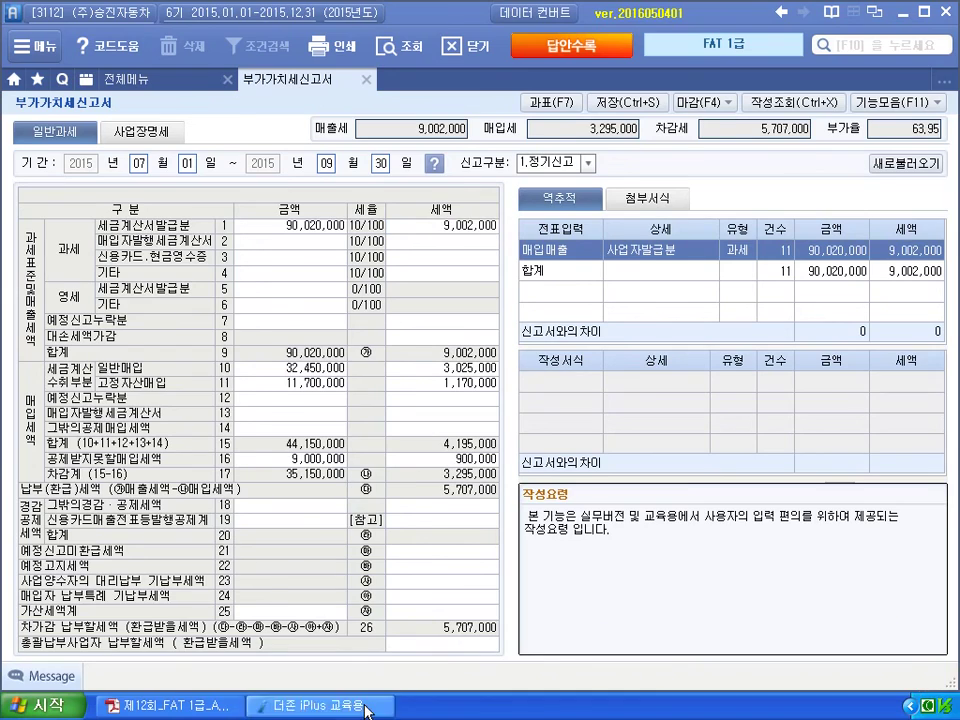
{"action": "left_click", "coordinate": [168, 705]}
{"action": "key", "text": "alt+Tab"}
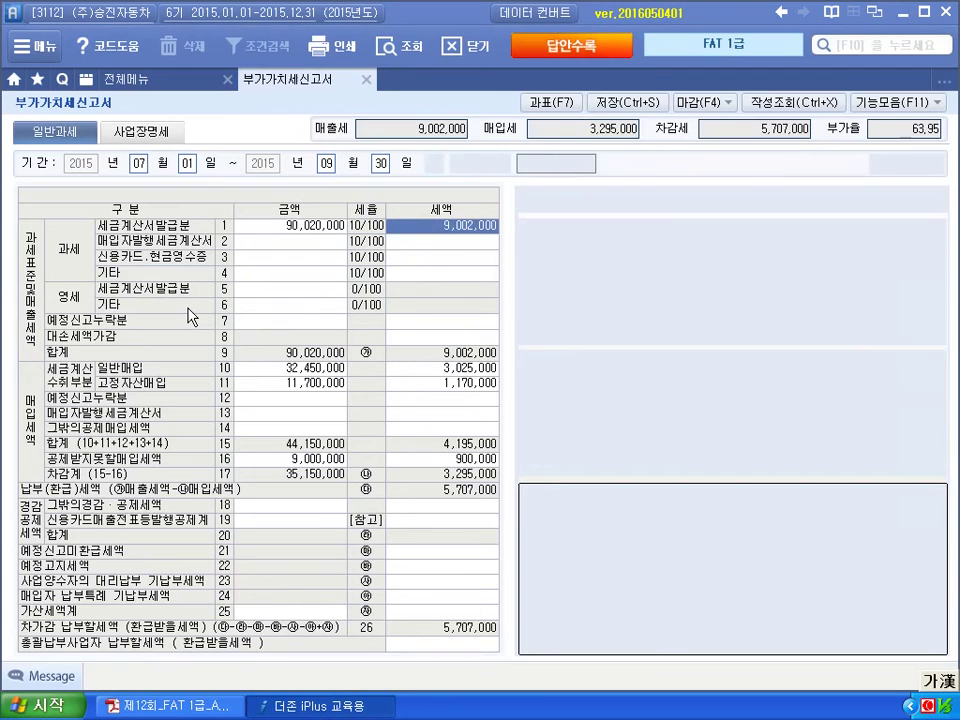
{"action": "left_click", "coordinate": [140, 79]}
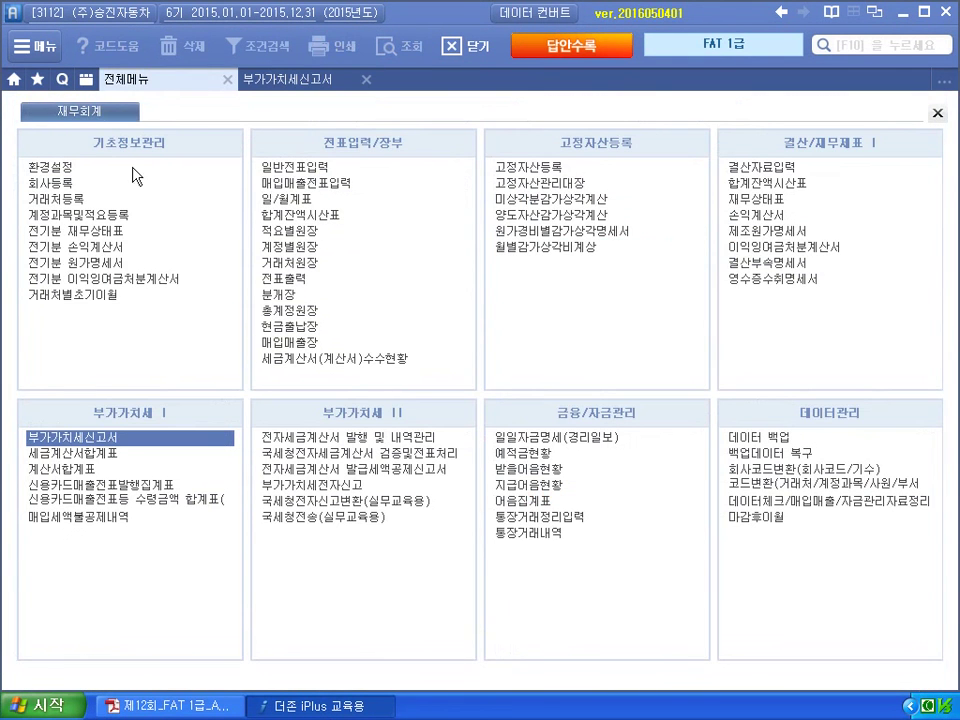
Open the September 30, 2015 vouchers in general voucher entry.
{"action": "left_click", "coordinate": [283, 168]}
{"action": "type", "text": "9"}
{"action": "key", "text": "Return"}
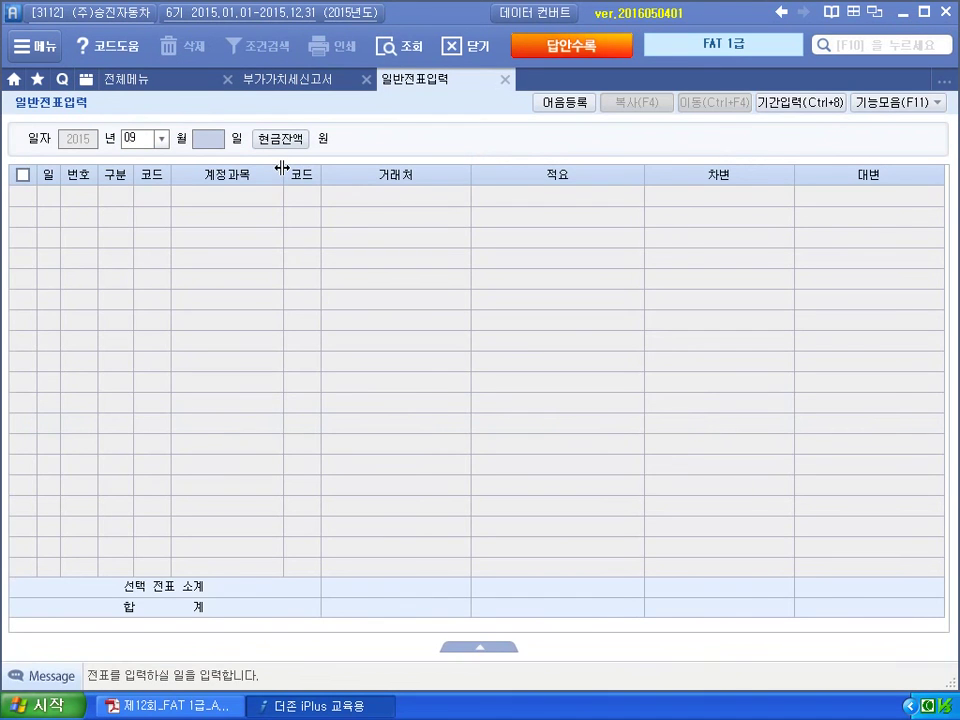
{"action": "type", "text": "30"}
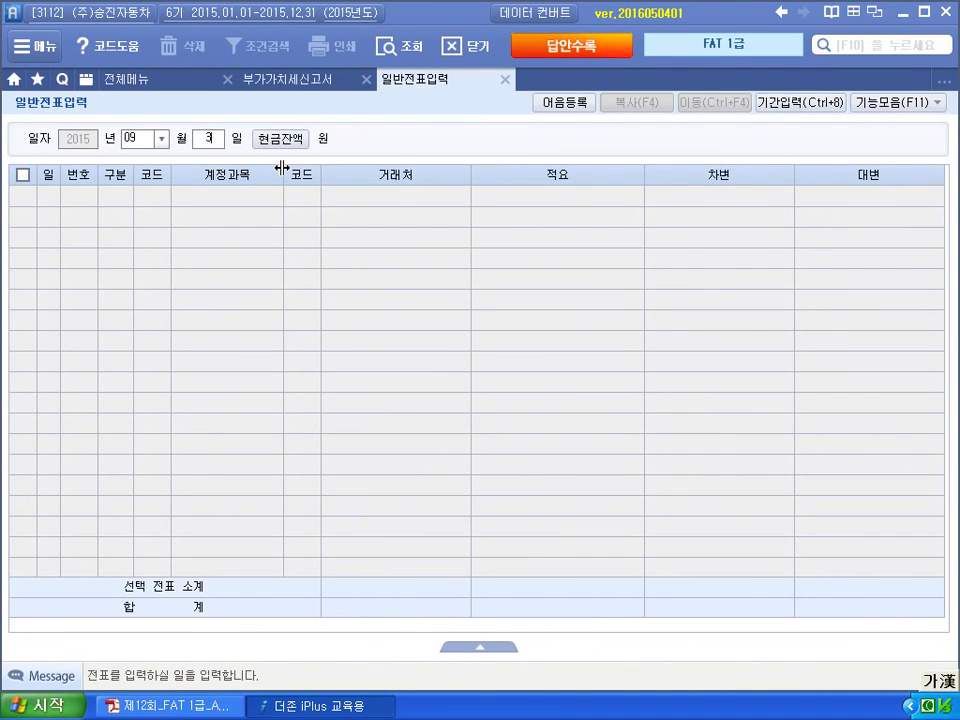
{"action": "key", "text": "Return"}
{"action": "key", "text": "Up"}
{"action": "key", "text": "Up"}
{"action": "key", "text": "Up"}
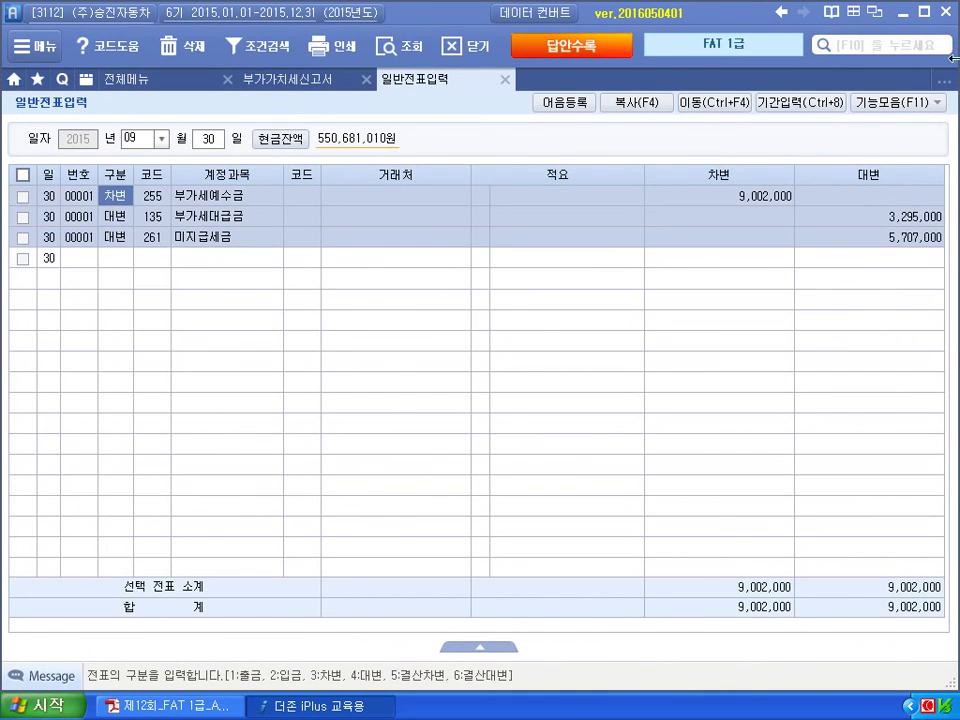
Verify the 9,002,000, 3,295,000 and 5,707,000 voucher amounts against the VAT return.
{"action": "left_click", "coordinate": [738, 199]}
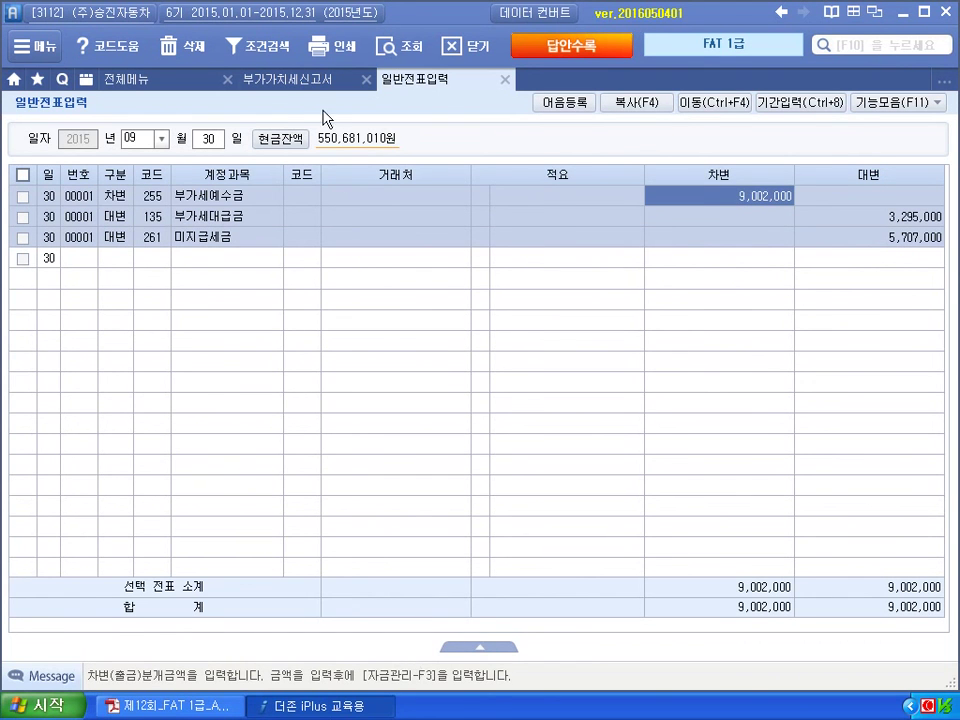
{"action": "left_click", "coordinate": [262, 80]}
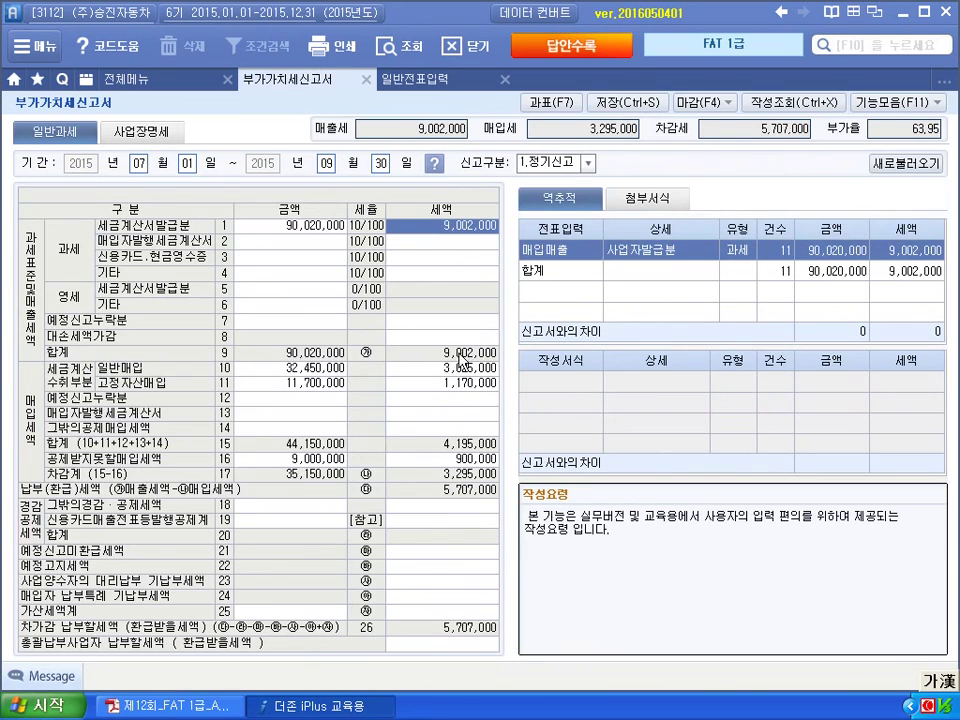
{"action": "left_click", "coordinate": [420, 80]}
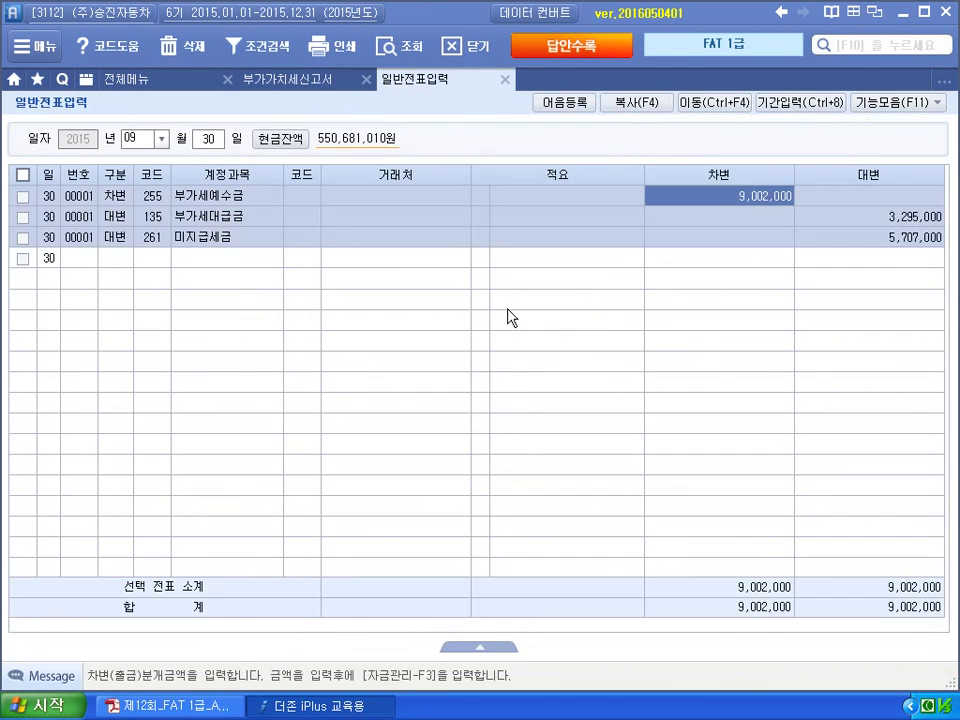
{"action": "left_click", "coordinate": [812, 220]}
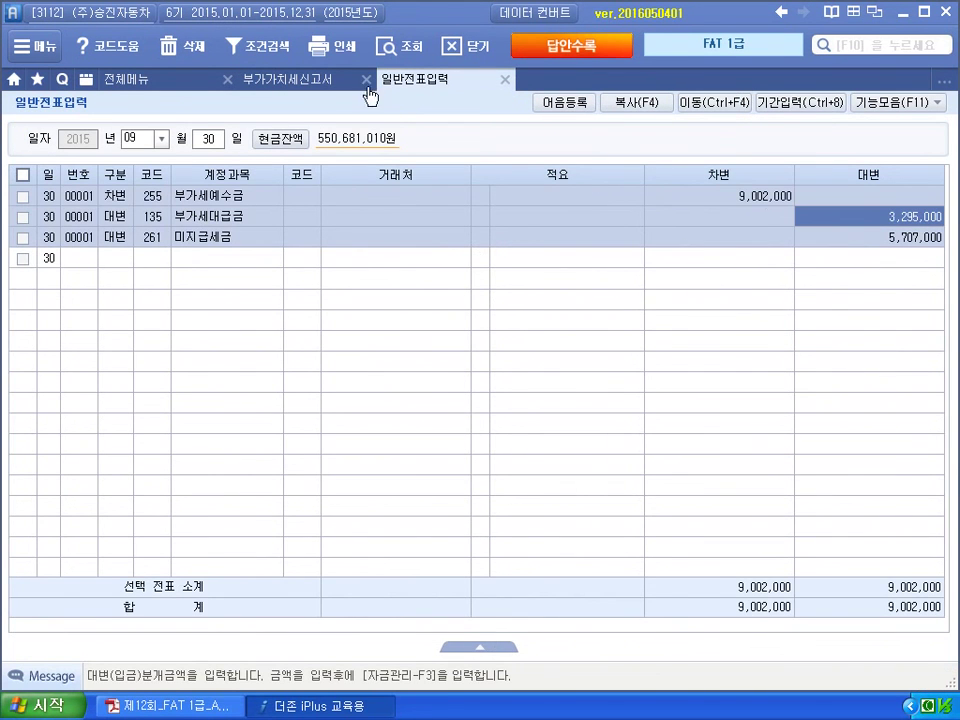
{"action": "left_click", "coordinate": [338, 85]}
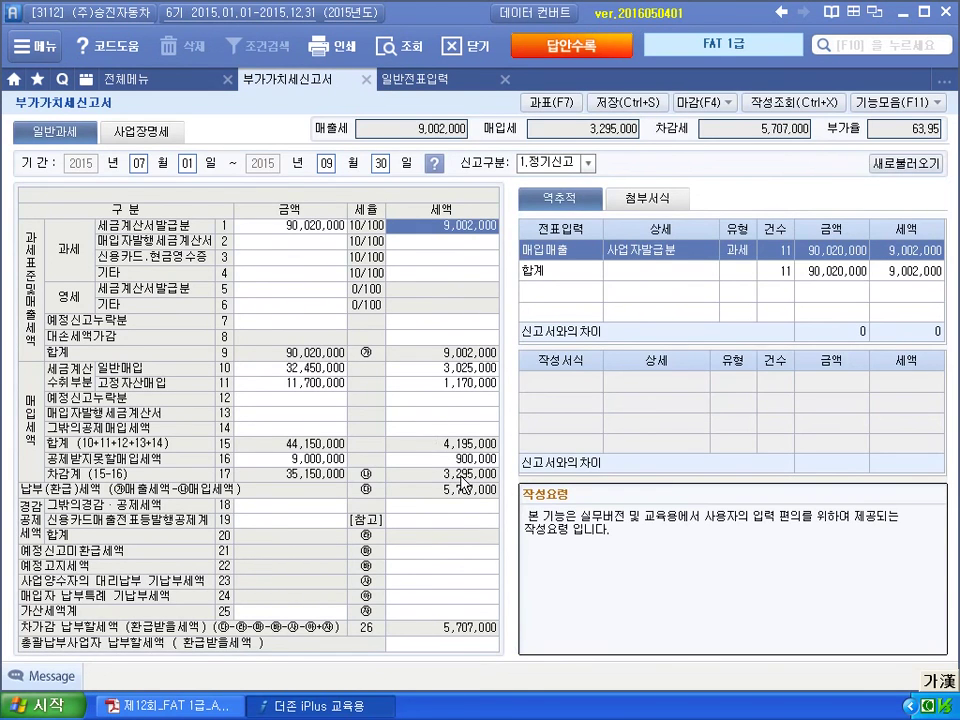
{"action": "left_click", "coordinate": [420, 79]}
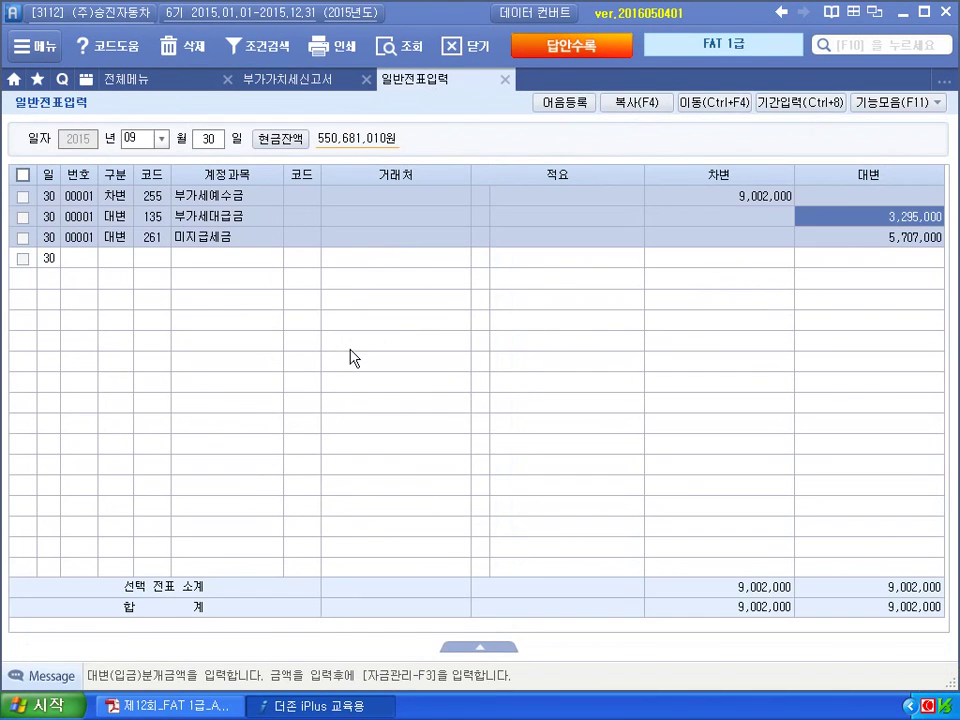
{"action": "left_click", "coordinate": [876, 238]}
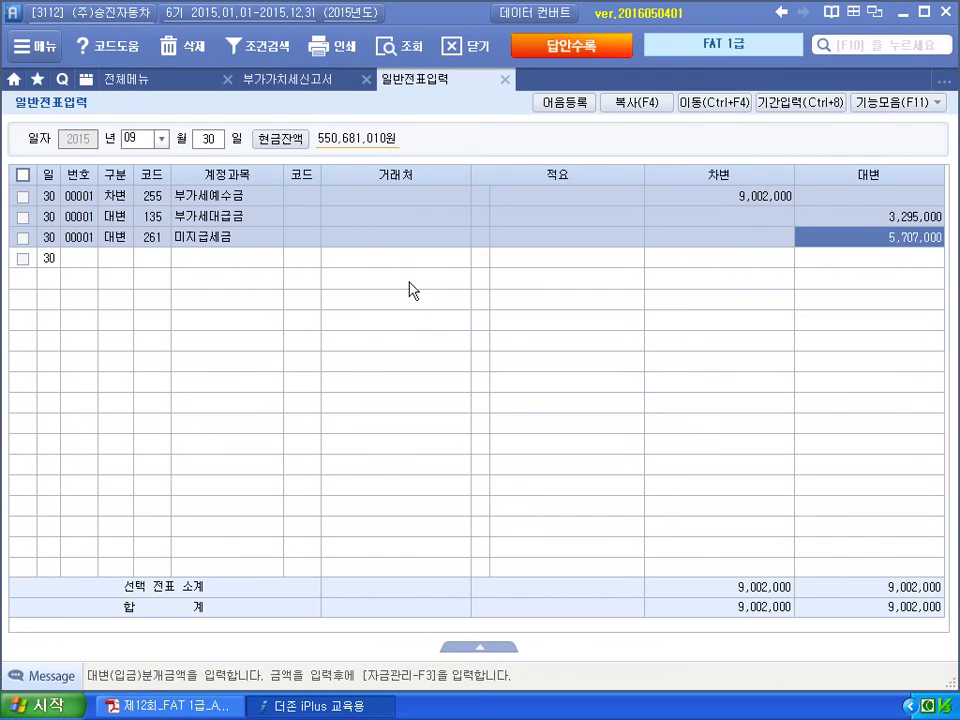
Start an October 25 voucher debiting 261 미지급세금 5,707,000.
{"action": "left_click", "coordinate": [143, 139]}
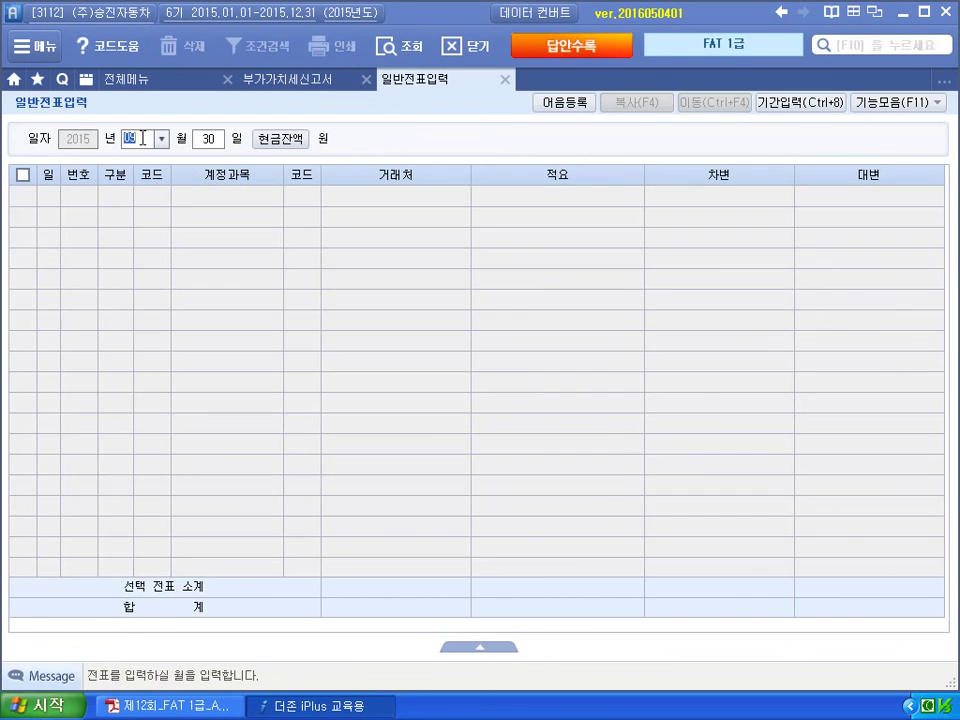
{"action": "type", "text": "1025"}
{"action": "key", "text": "Return"}
{"action": "type", "text": "3"}
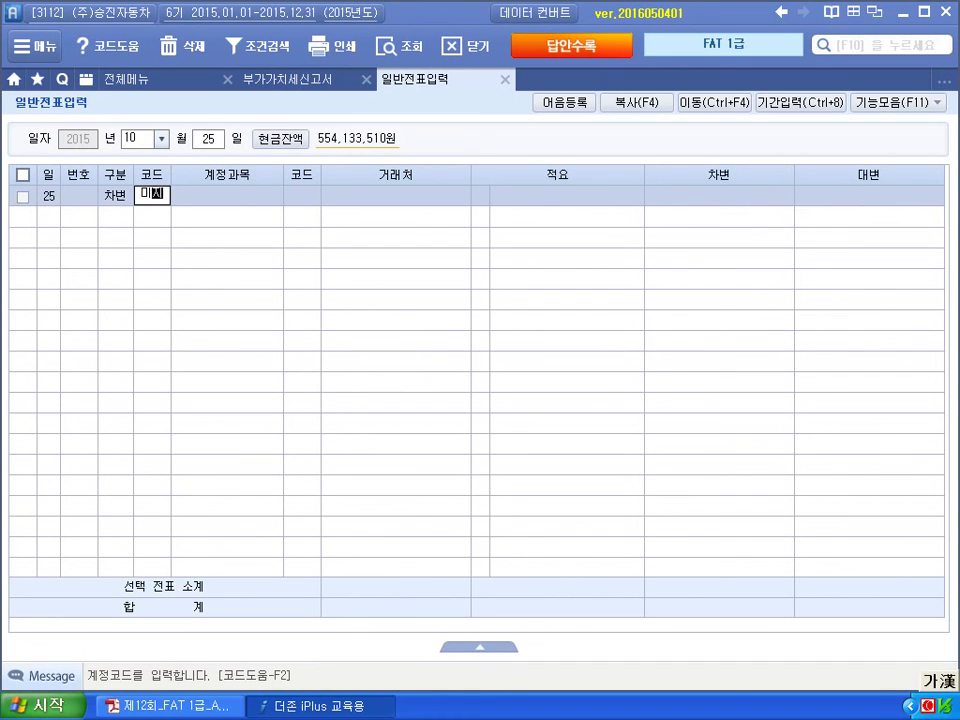
{"action": "type", "text": "미지"}
{"action": "key", "text": "Return"}
{"action": "key", "text": "Down"}
{"action": "key", "text": "Return"}
{"action": "key", "text": "Return"}
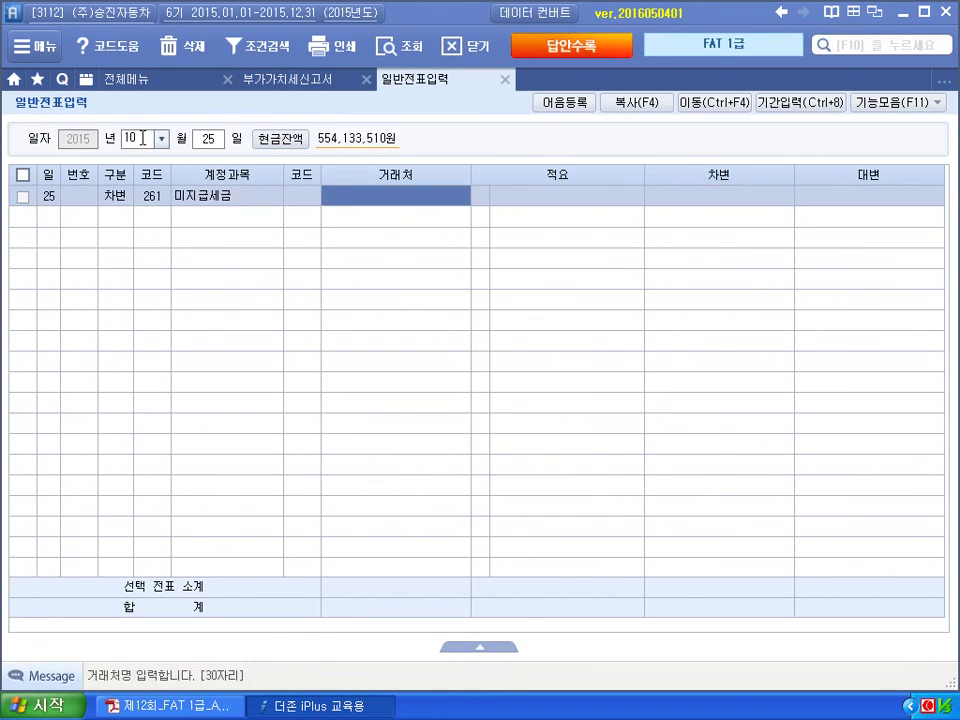
{"action": "key", "text": "Return"}
{"action": "key", "text": "Return"}
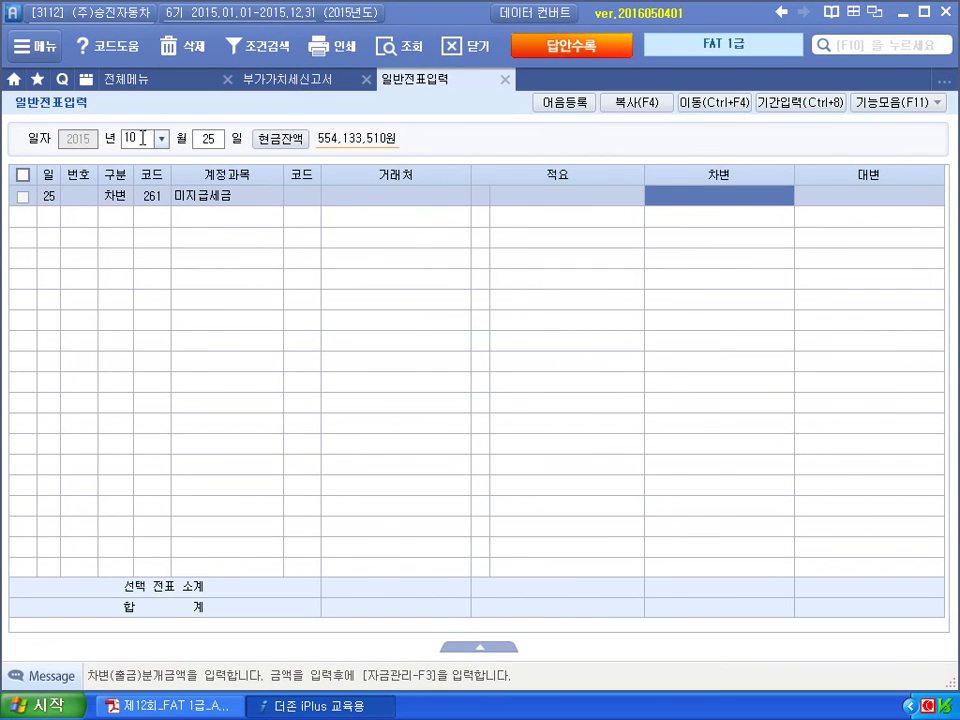
{"action": "type", "text": "5,707,000"}
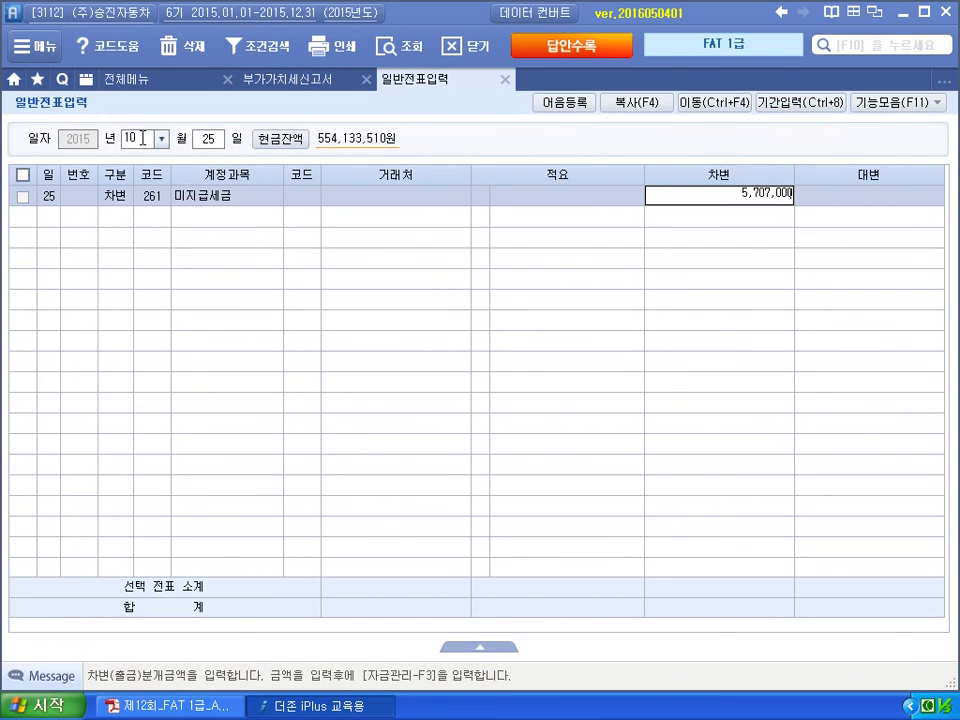
{"action": "key", "text": "Return"}
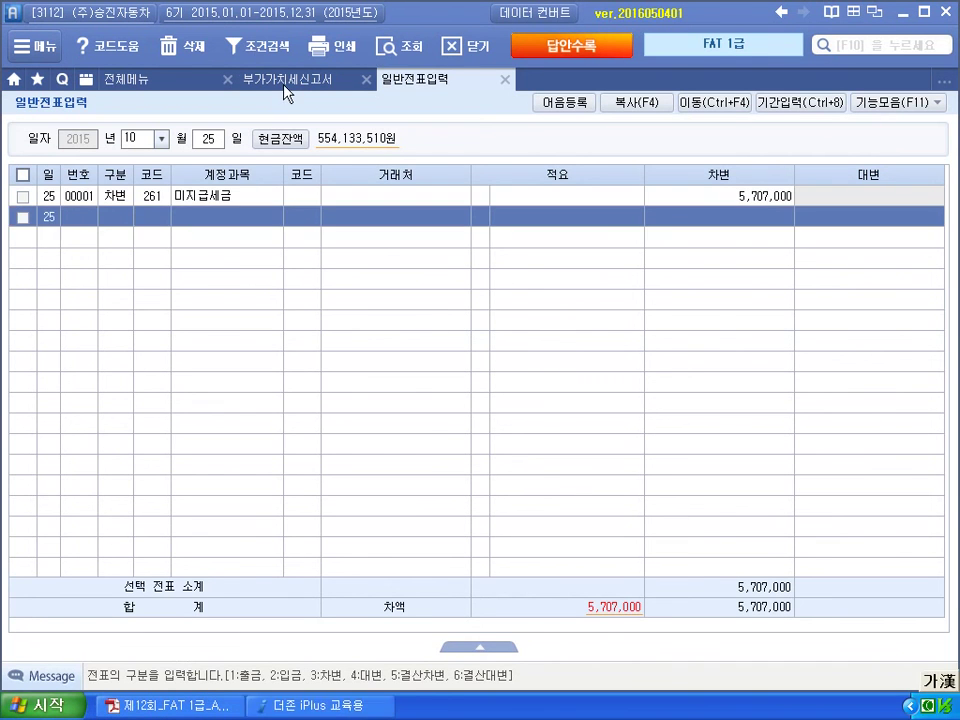
Credit 103 보통예금 with counterparty 국민은행 for 5,707,000.
{"action": "left_click", "coordinate": [295, 84]}
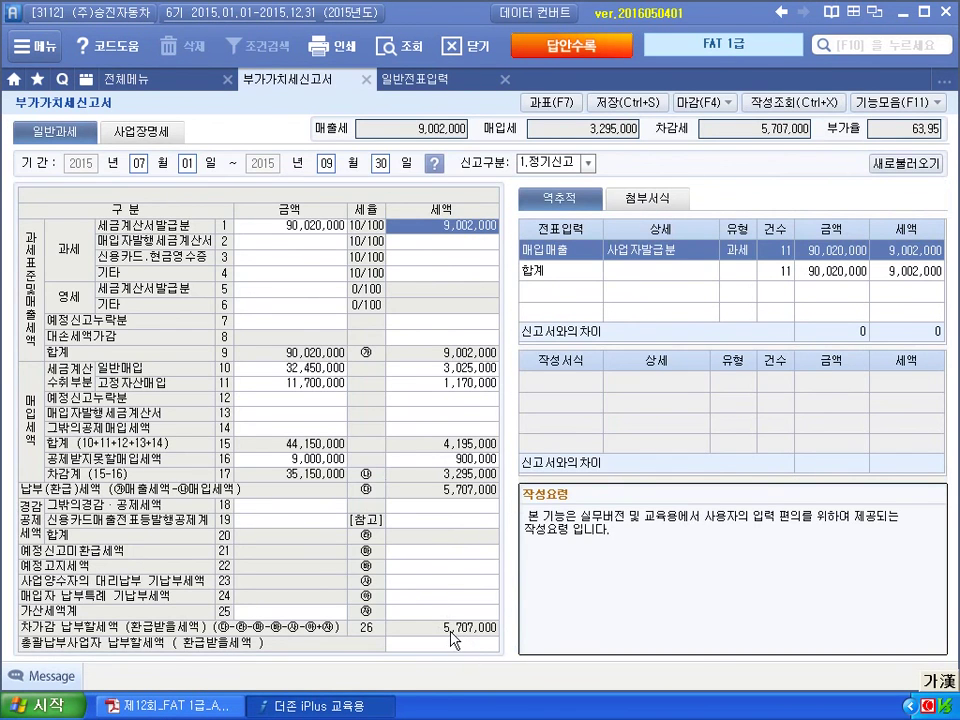
{"action": "left_click", "coordinate": [414, 79]}
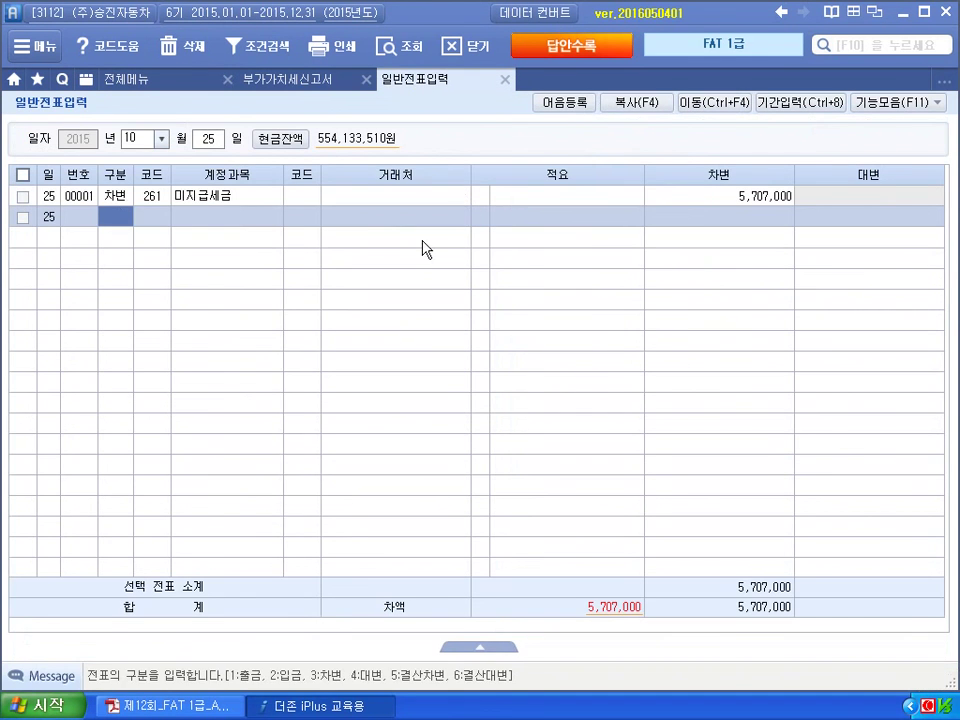
{"action": "type", "text": "4"}
{"action": "key", "text": "Return"}
{"action": "type", "text": "103"}
{"action": "key", "text": "Return"}
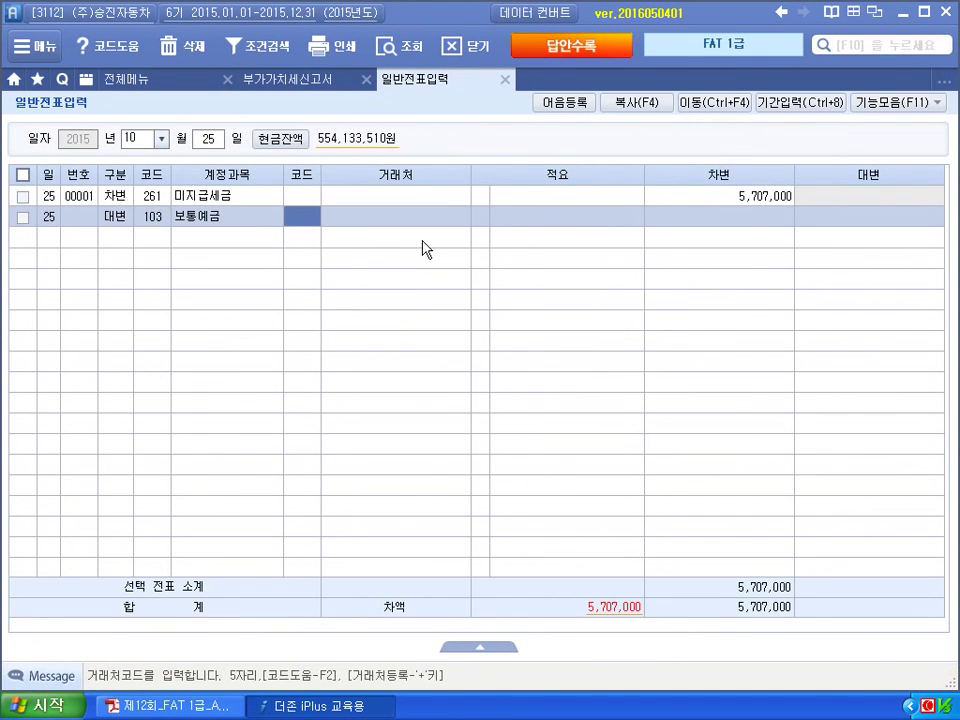
{"action": "type", "text": "국민"}
{"action": "key", "text": "Return"}
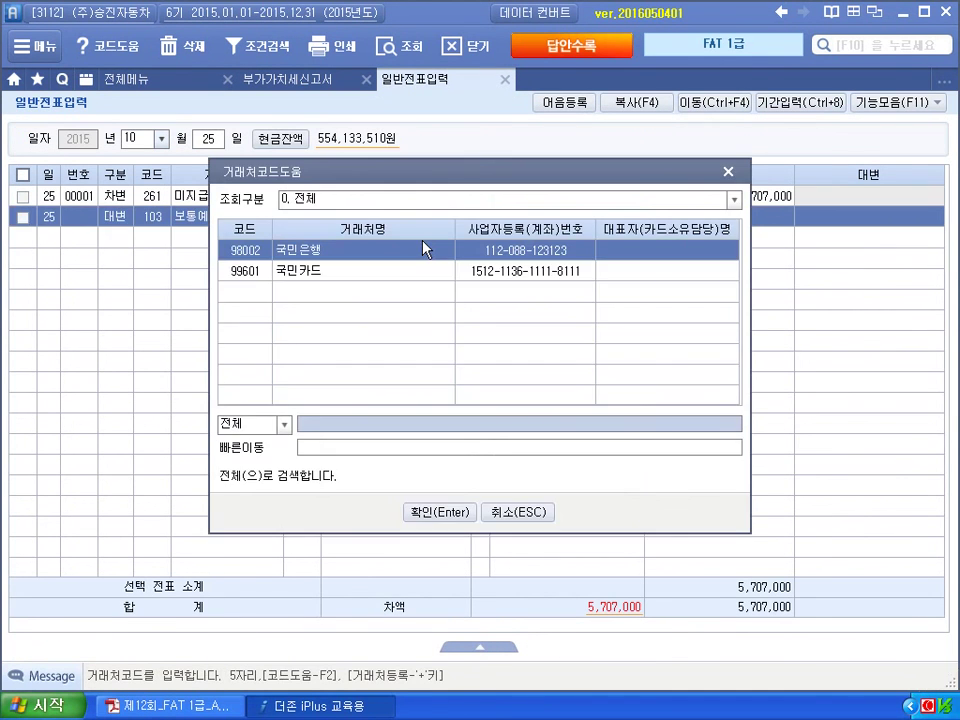
{"action": "key", "text": "Return"}
{"action": "key", "text": "Return"}
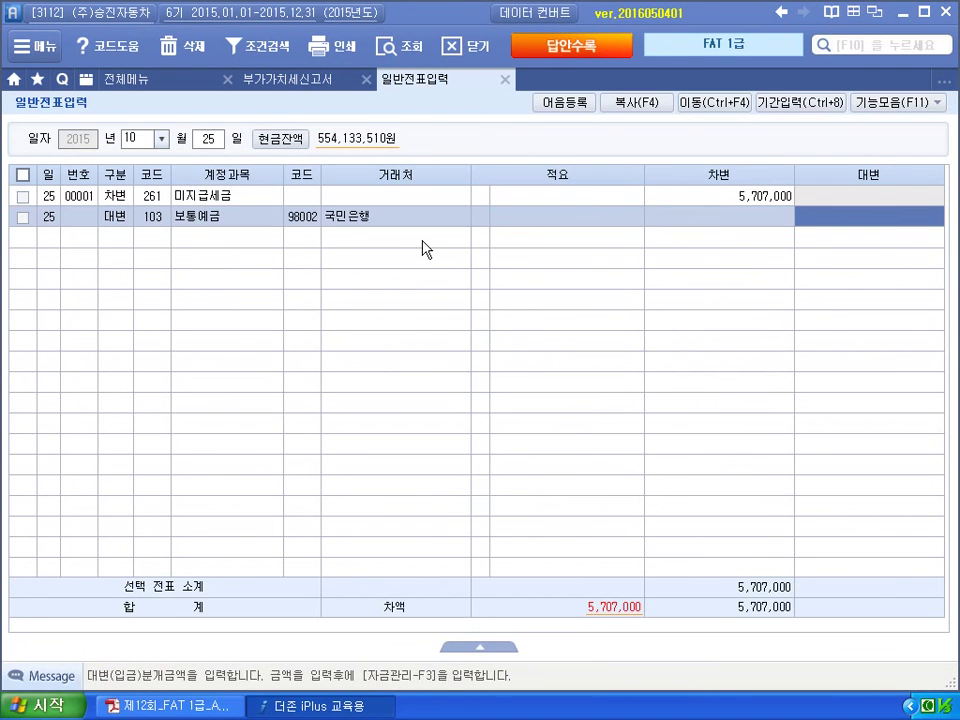
{"action": "type", "text": "5,707,000"}
{"action": "key", "text": "Return"}
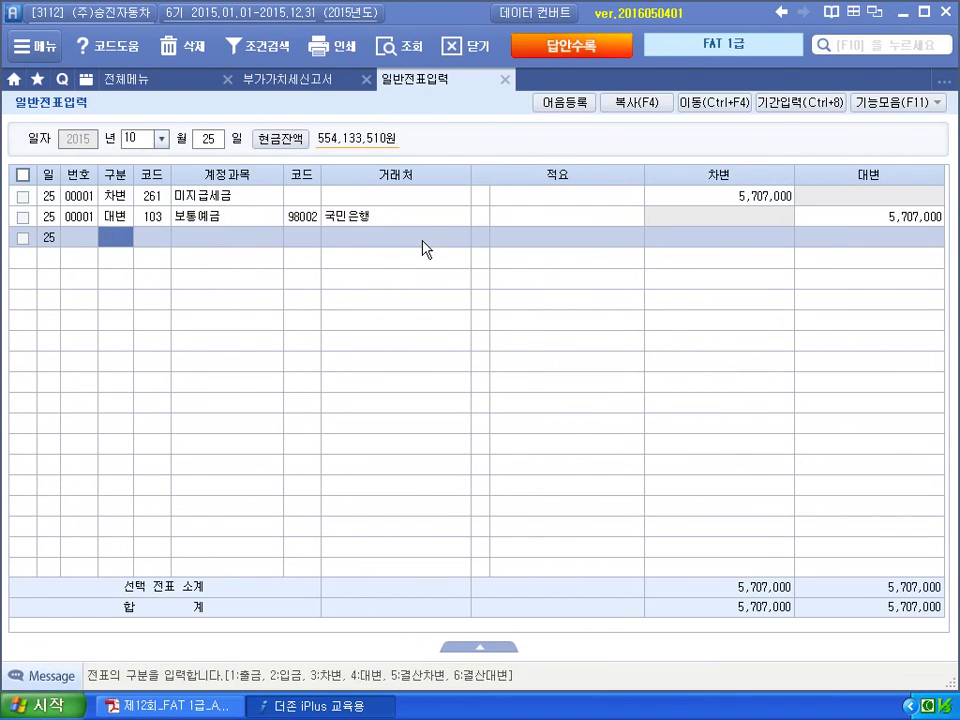
Review the September 30 VAT vouchers, then return to the October 25 voucher.
{"action": "left_click", "coordinate": [150, 142]}
{"action": "type", "text": "9"}
{"action": "key", "text": "Return"}
{"action": "type", "text": "30"}
{"action": "key", "text": "Return"}
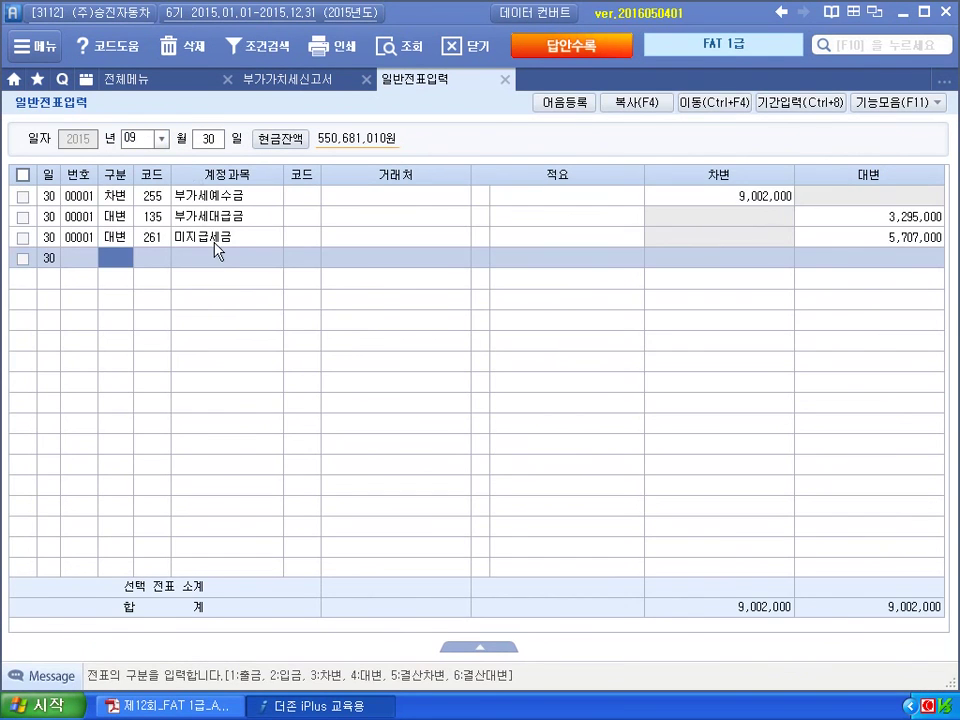
{"action": "key", "text": "Up"}
{"action": "left_click", "coordinate": [144, 140]}
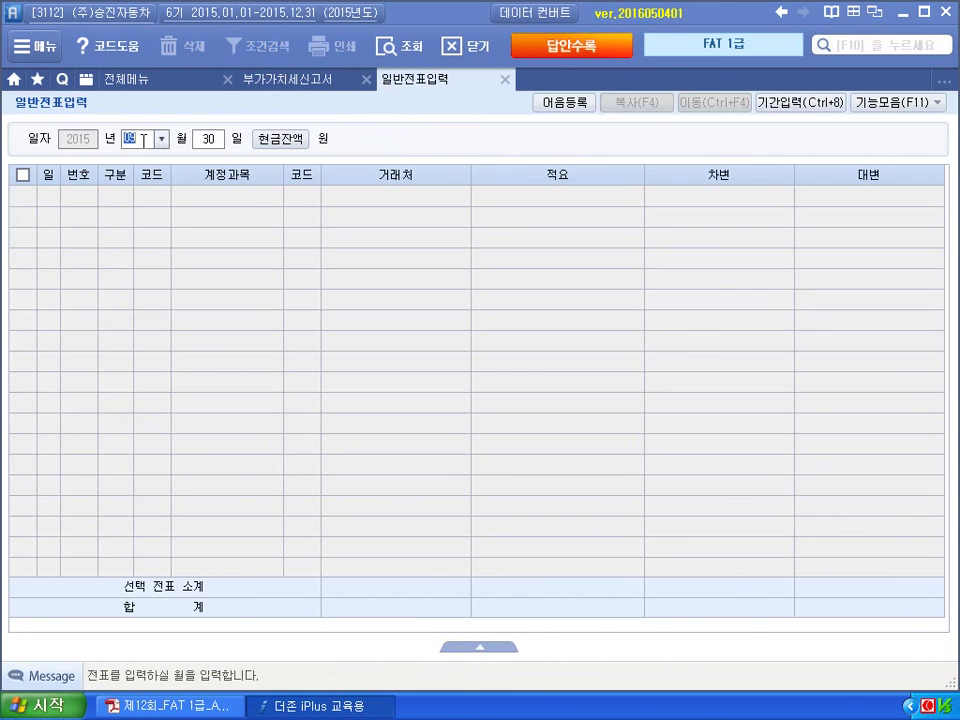
{"action": "type", "text": "10"}
{"action": "key", "text": "Return"}
{"action": "type", "text": "25"}
{"action": "key", "text": "Return"}
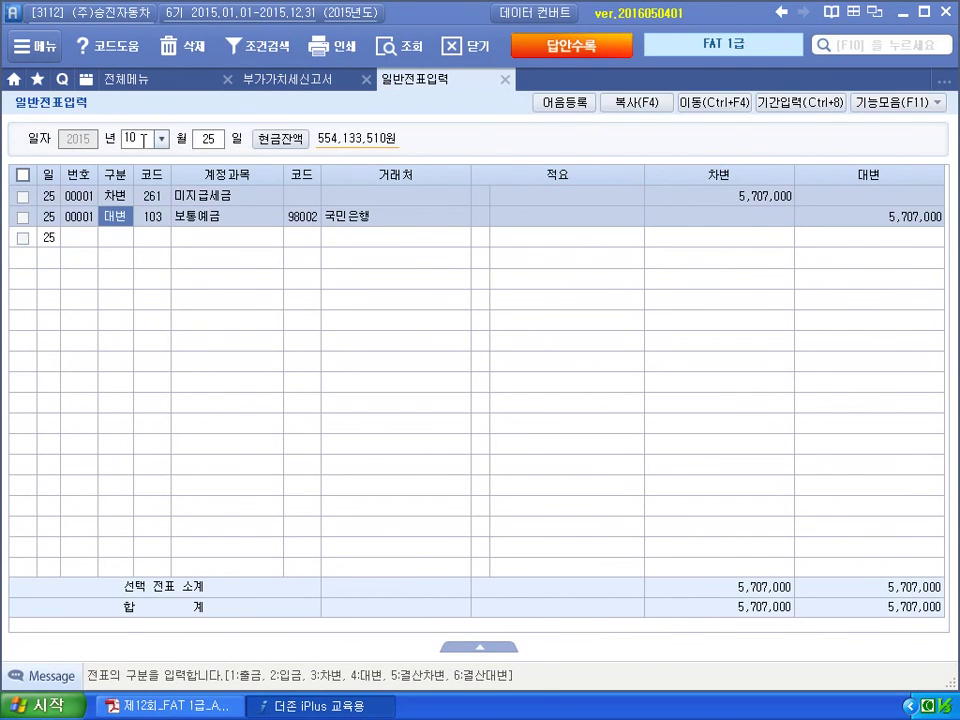
Close the voucher entry and VAT return screens without saving.
{"action": "left_click", "coordinate": [505, 79]}
{"action": "left_click", "coordinate": [367, 79]}
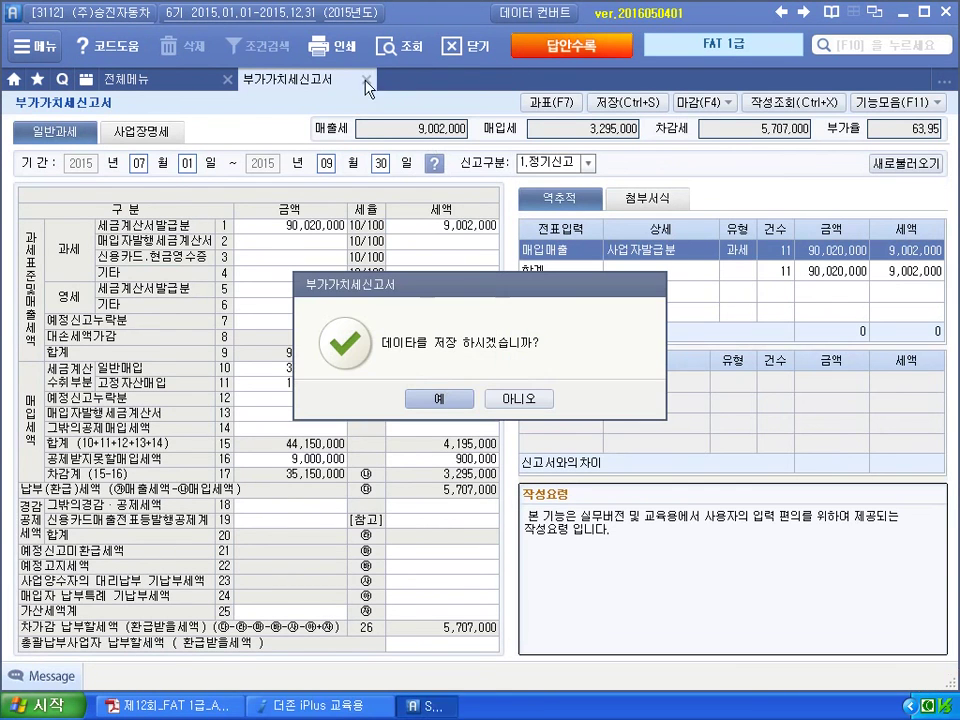
{"action": "left_click", "coordinate": [508, 400]}
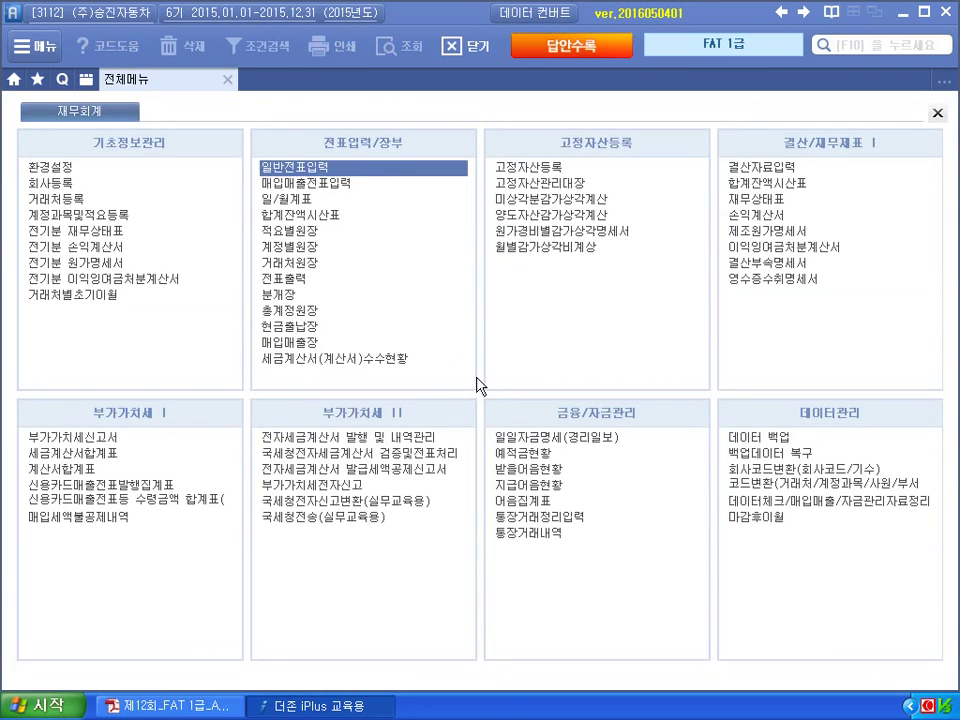
Circle 잡손실 in the 현금과부족 row of the exam's 가계정정리 question.
{"action": "key", "text": "alt+Tab"}
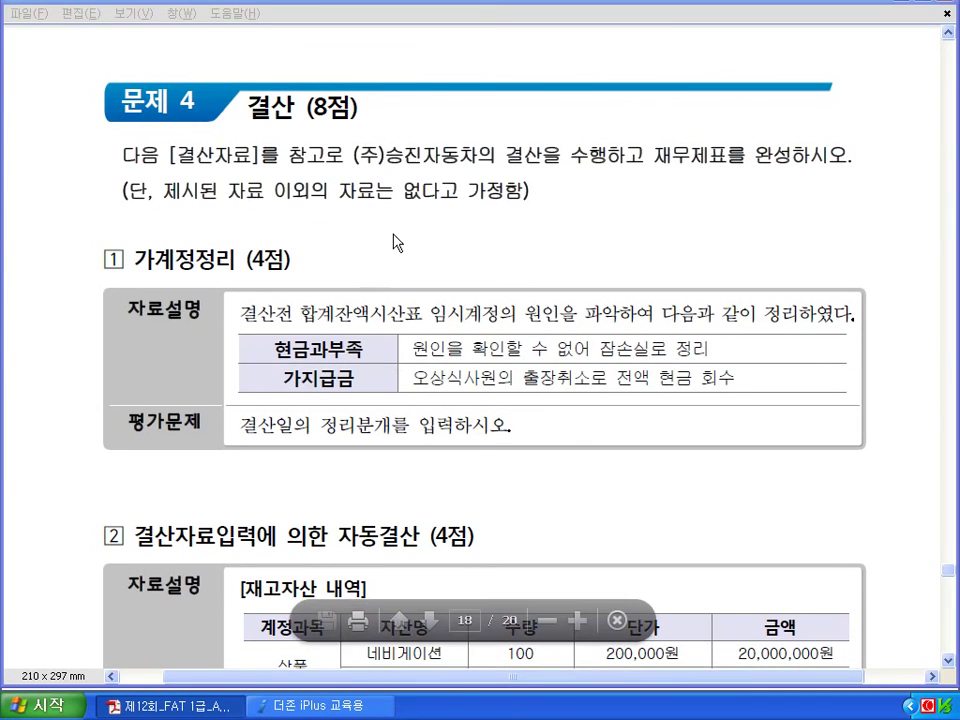
{"action": "scroll", "coordinate": [390, 240], "scroll_direction": "down", "scroll_amount": 4}
{"action": "scroll", "coordinate": [390, 245], "scroll_direction": "up", "scroll_amount": 1}
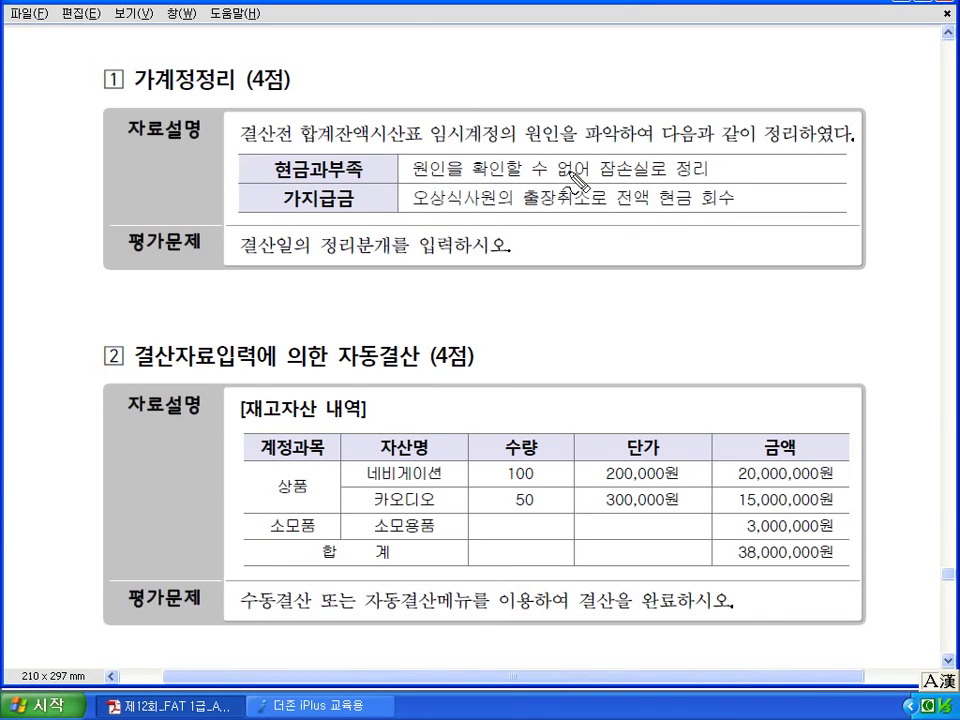
{"action": "mouse_move", "coordinate": [640, 178]}
{"action": "left_mouse_down"}
{"action": "mouse_move", "coordinate": [606, 162]}
{"action": "mouse_move", "coordinate": [614, 180]}
{"action": "left_mouse_up"}
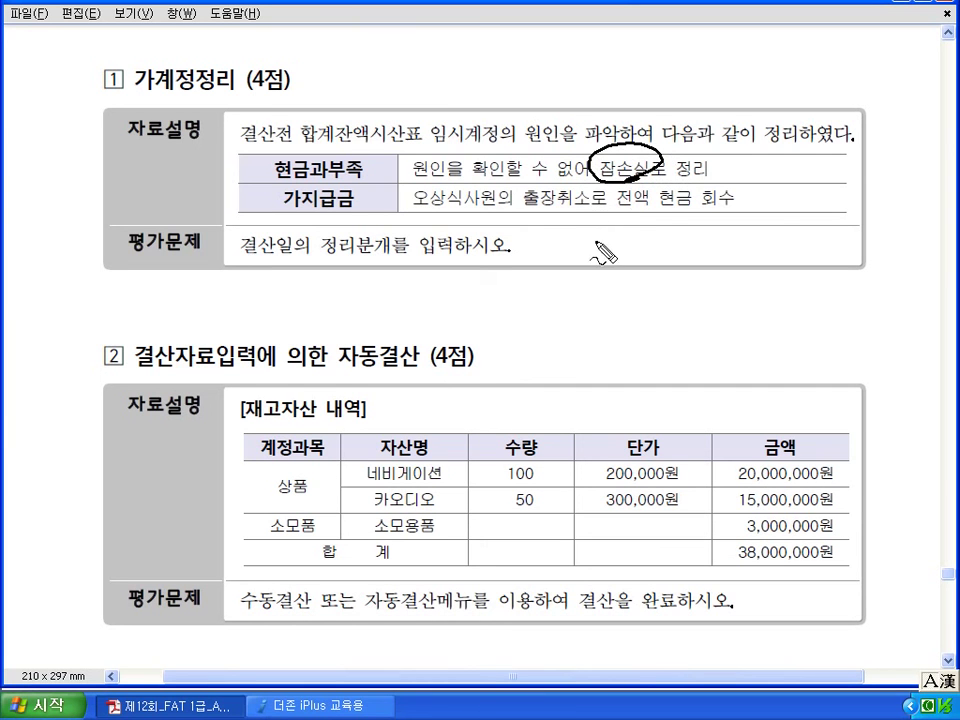
{"action": "key", "text": "alt+Tab"}
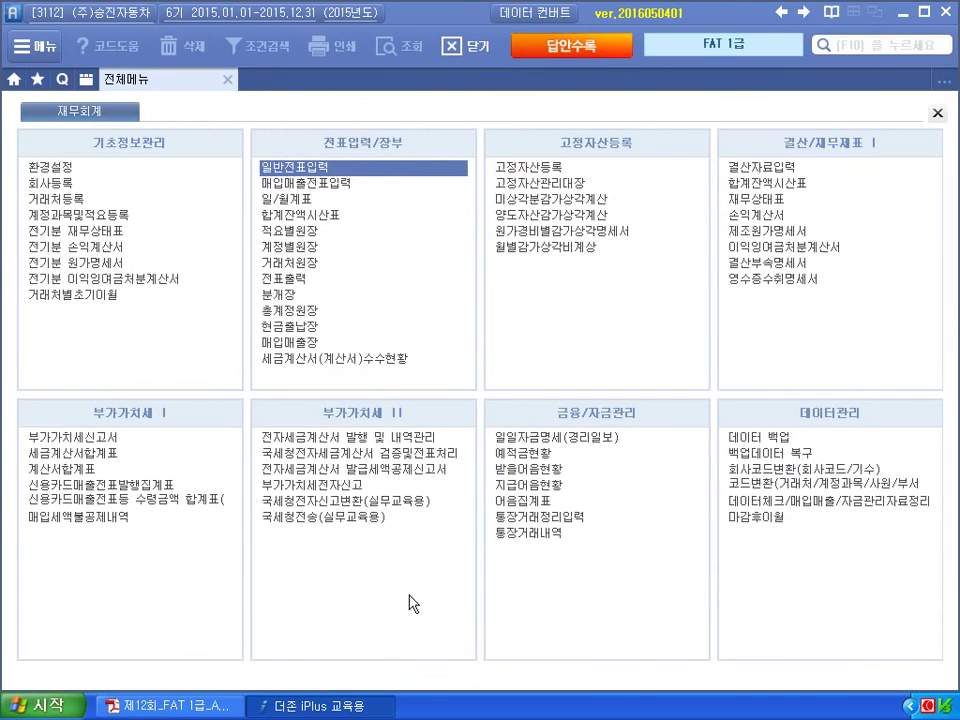
Open December 31 voucher entry and confirm the 150,000 현금과부족 trial-balance balance.
{"action": "left_click", "coordinate": [315, 166]}
{"action": "type", "text": "12"}
{"action": "key", "text": "Return"}
{"action": "type", "text": "31"}
{"action": "key", "text": "Return"}
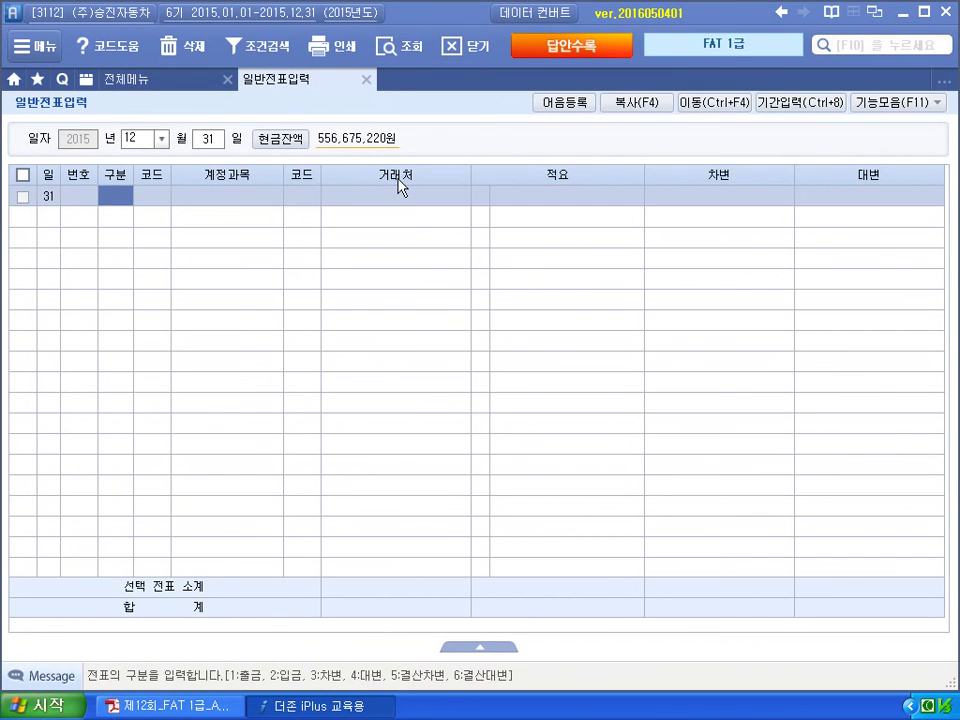
{"action": "left_click", "coordinate": [184, 80]}
{"action": "left_click", "coordinate": [750, 185]}
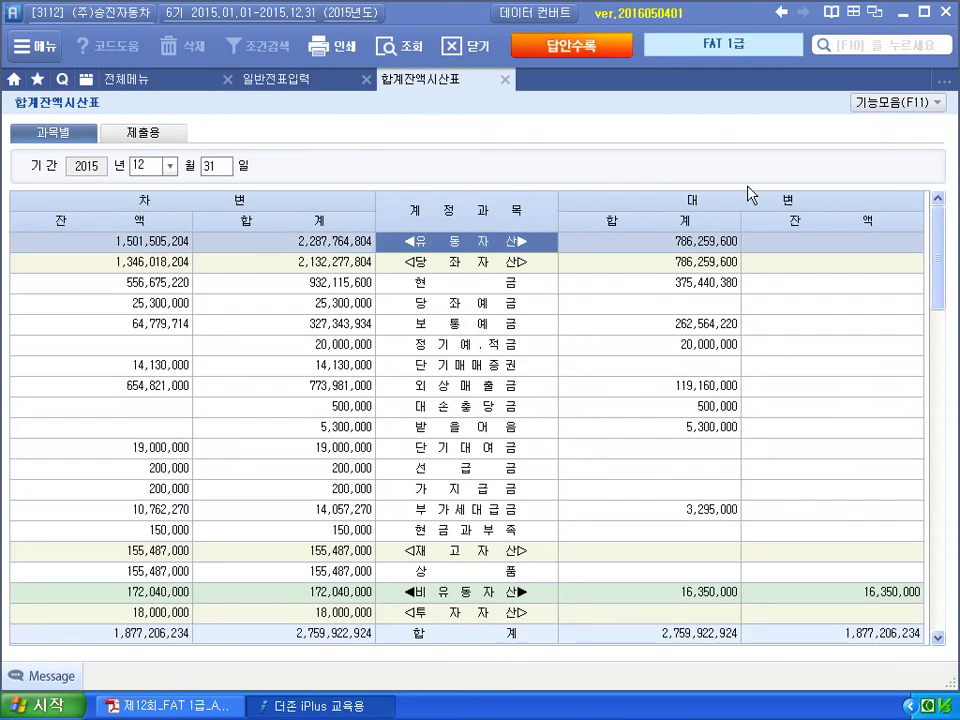
{"action": "left_click", "coordinate": [520, 530]}
{"action": "left_click", "coordinate": [140, 530]}
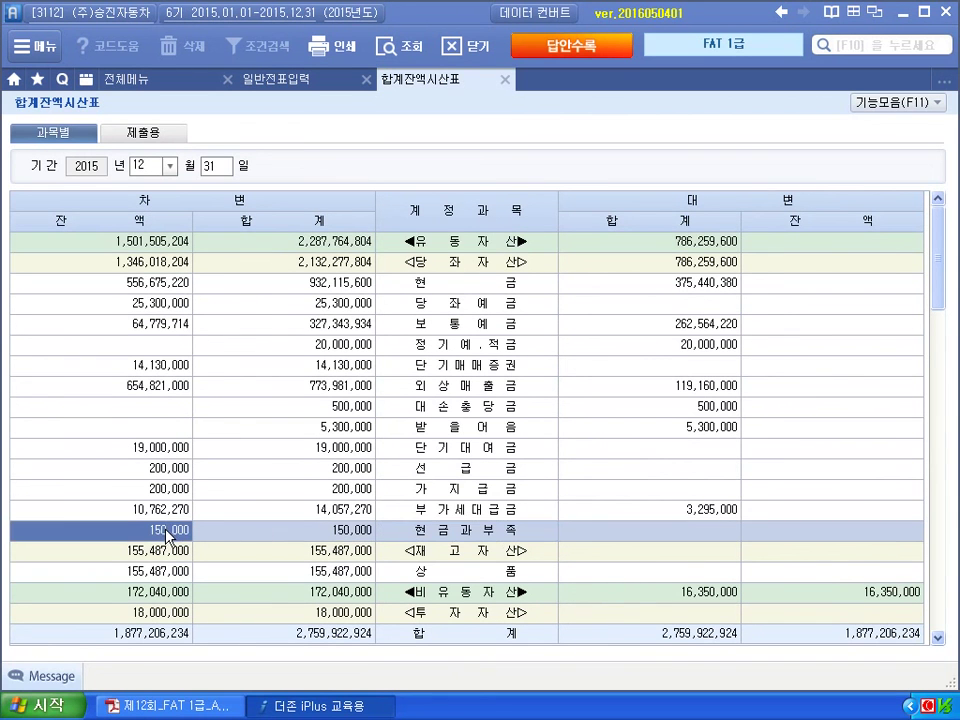
{"action": "left_click", "coordinate": [280, 79]}
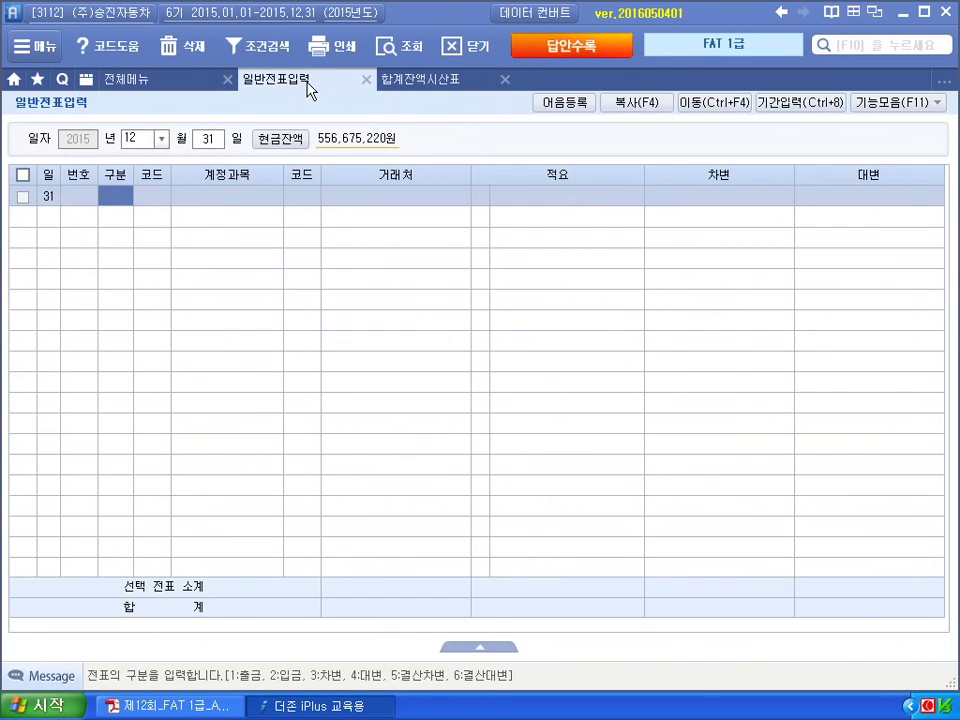
Credit 141 현금과부족 and debit 960 잡손실 for 150,000 each.
{"action": "type", "text": "4"}
{"action": "key", "text": "Return"}
{"action": "type", "text": "141"}
{"action": "key", "text": "Return"}
{"action": "key", "text": "Return"}
{"action": "key", "text": "Return"}
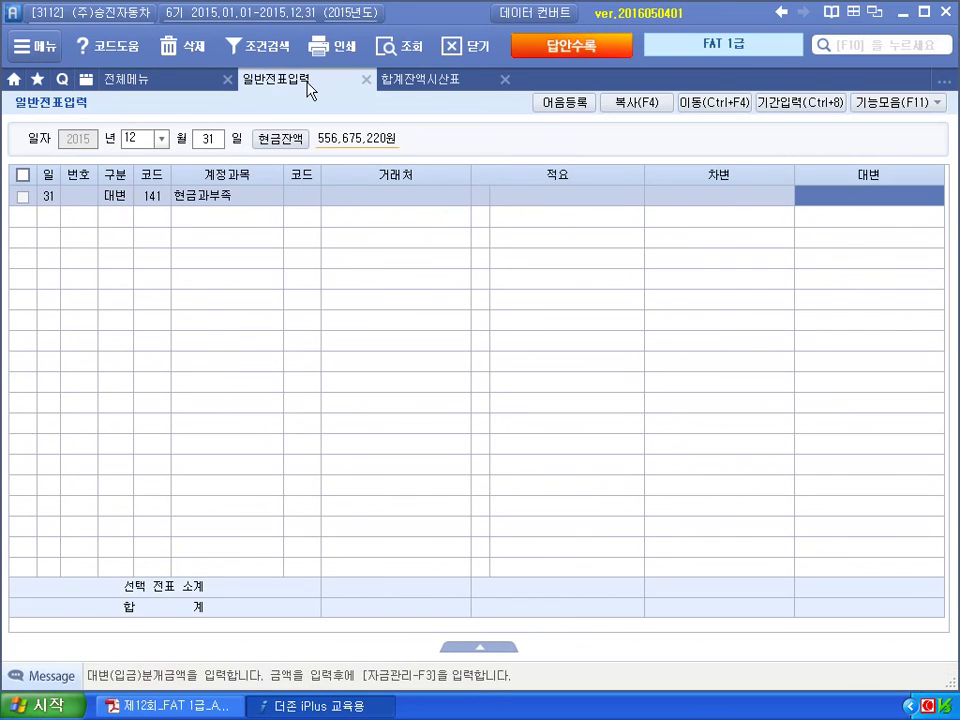
{"action": "type", "text": "1500000"}
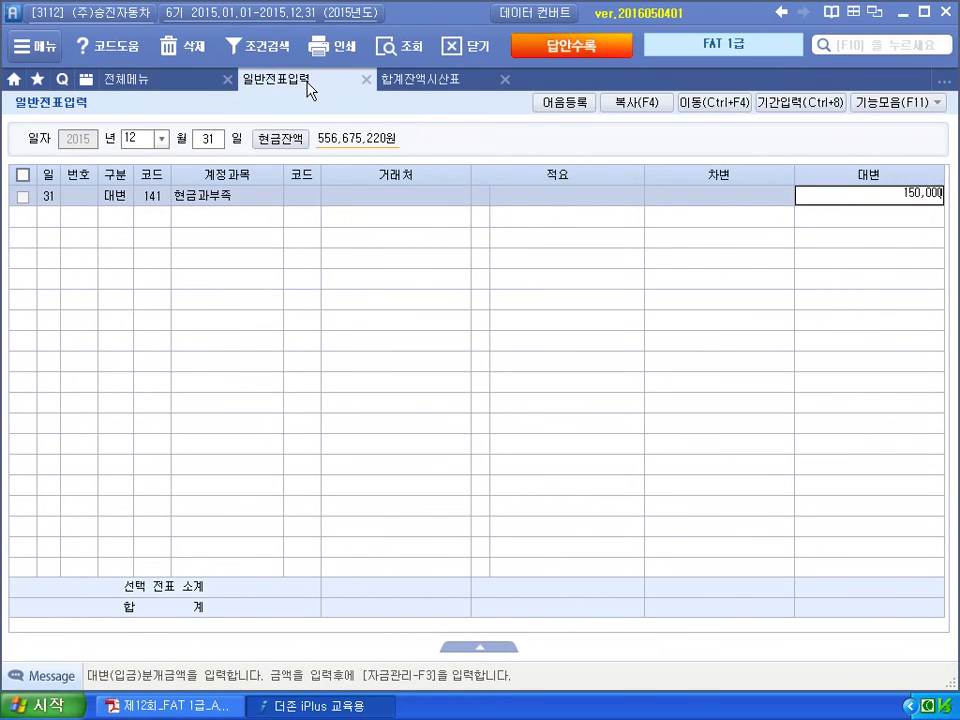
{"action": "key", "text": "Return"}
{"action": "type", "text": "3"}
{"action": "key", "text": "Return"}
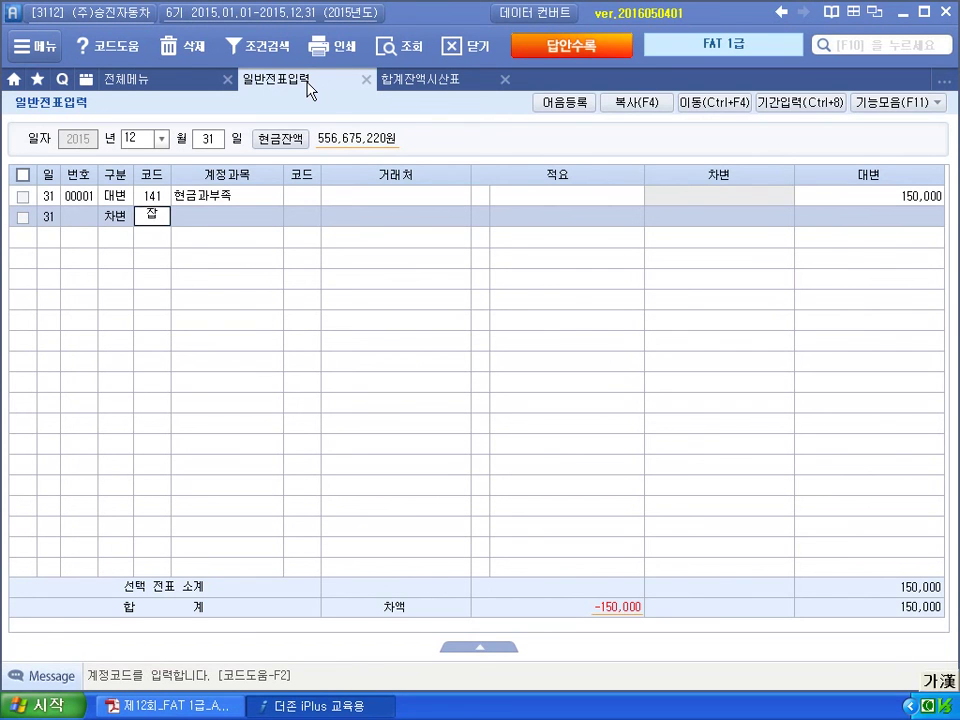
{"action": "type", "text": "960"}
{"action": "key", "text": "Return"}
{"action": "key", "text": "Return"}
{"action": "key", "text": "Return"}
{"action": "key", "text": "Return"}
{"action": "key", "text": "Return"}
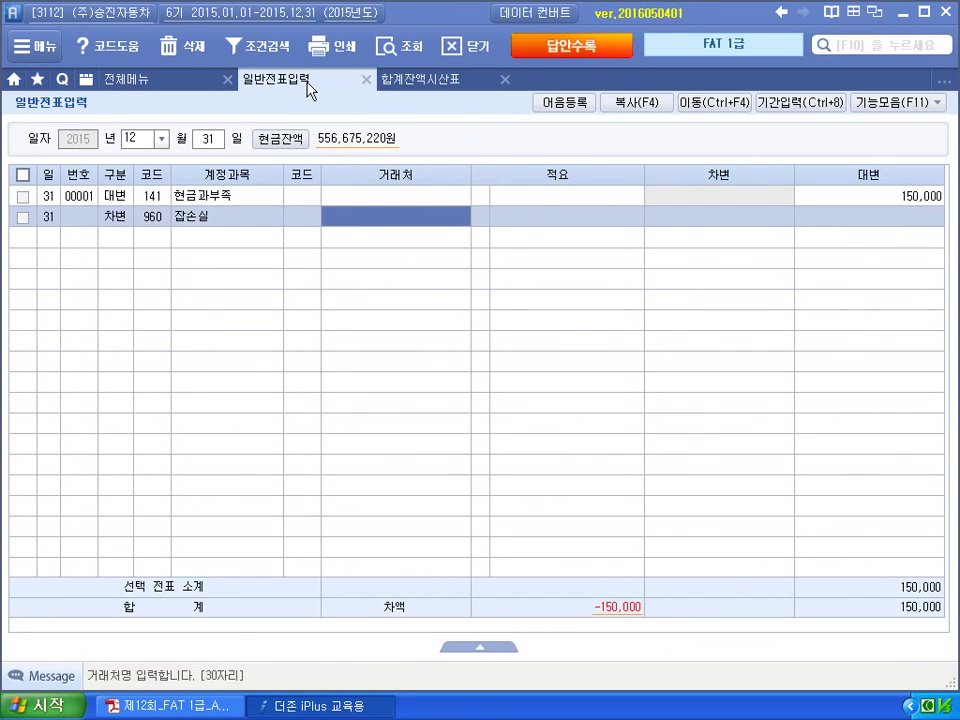
{"action": "type", "text": "1500000"}
{"action": "key", "text": "Return"}
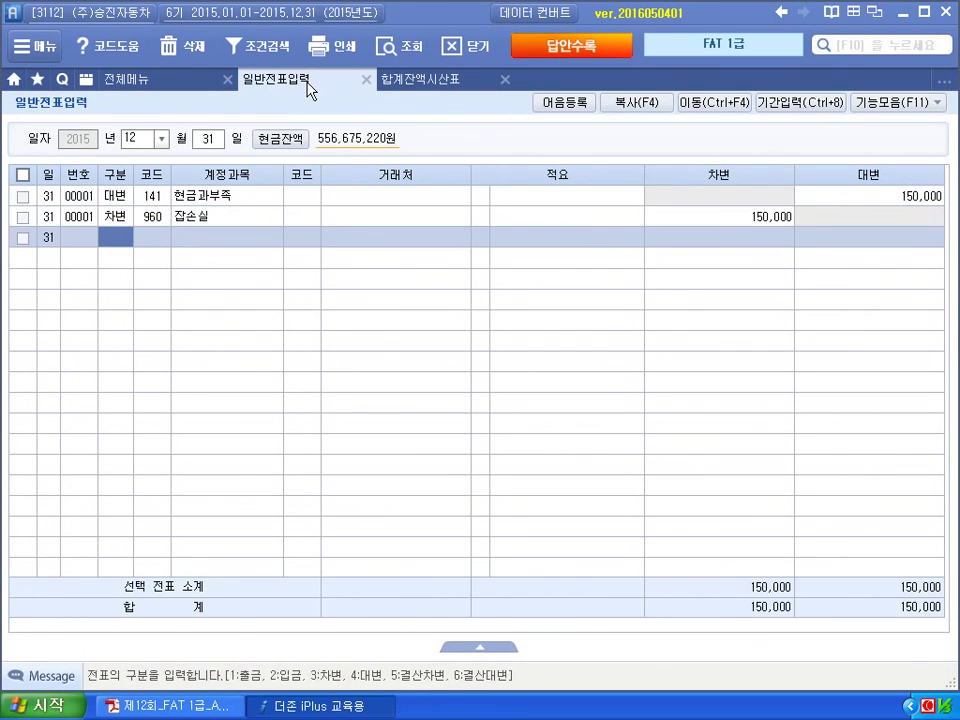
{"action": "left_click", "coordinate": [193, 88]}
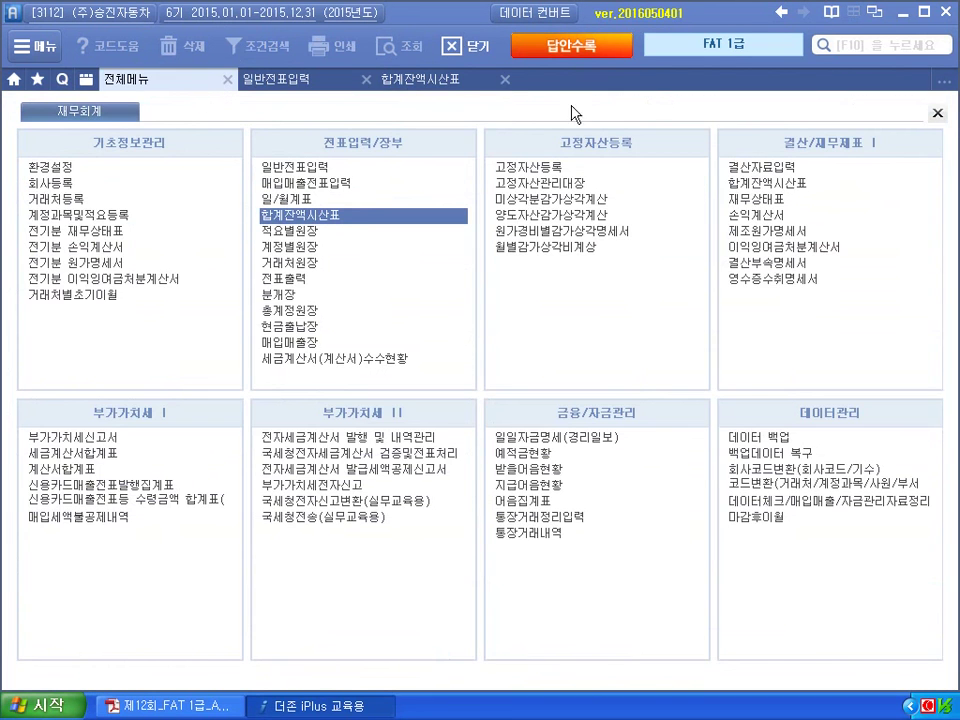
Check the 가지급금 balance and begin a credit line to 134 가지급금.
{"action": "left_click", "coordinate": [458, 86]}
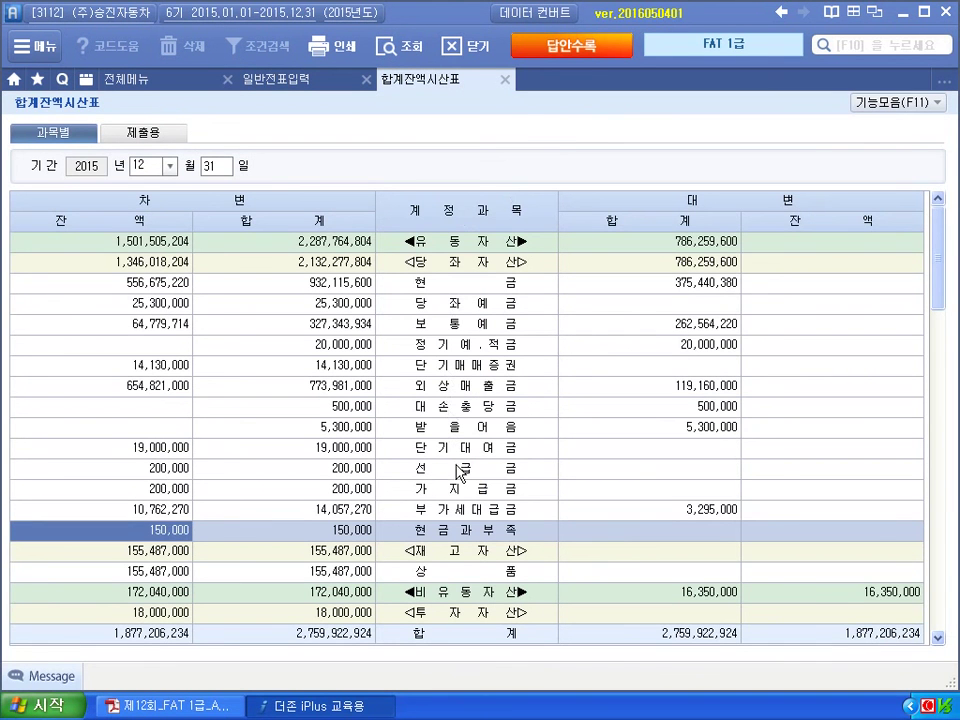
{"action": "left_click", "coordinate": [167, 492]}
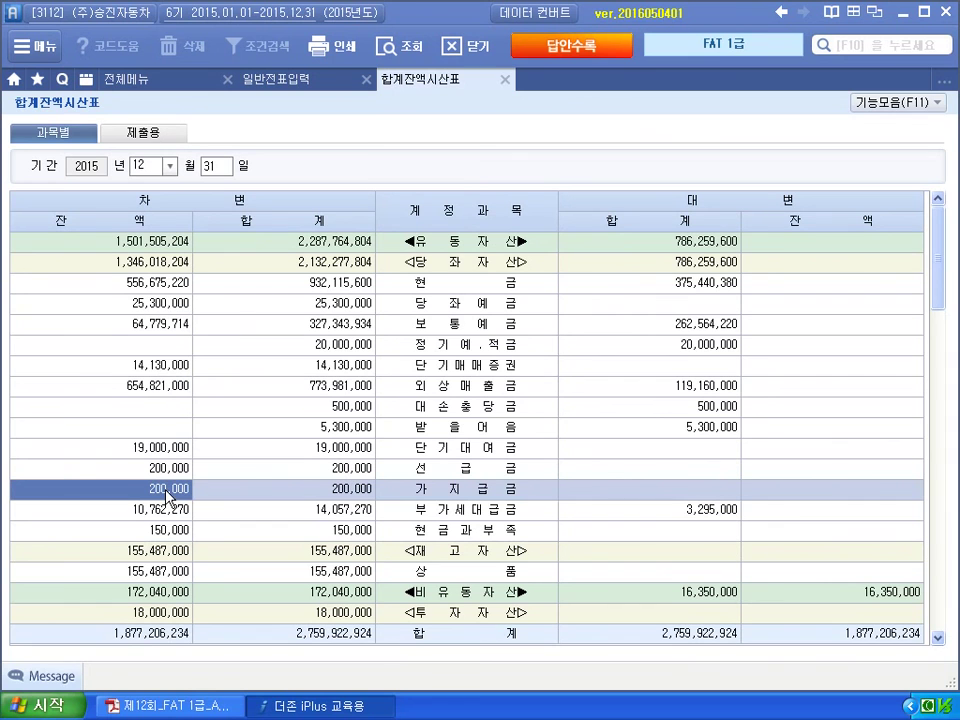
{"action": "left_click", "coordinate": [308, 89]}
{"action": "type", "text": "4"}
{"action": "key", "text": "Return"}
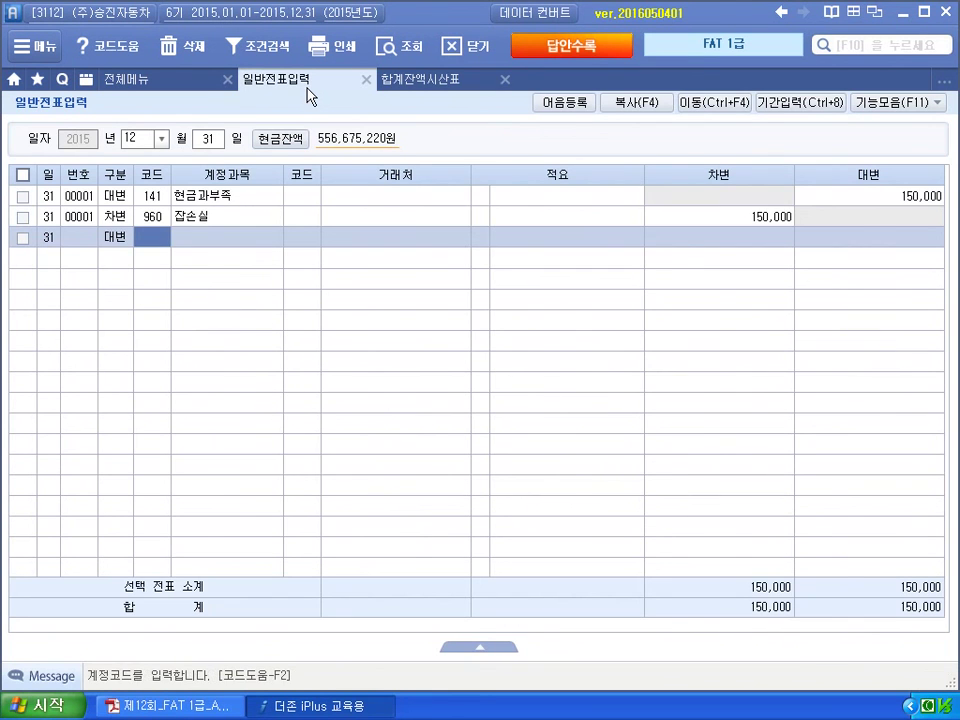
{"action": "type", "text": "134"}
{"action": "key", "text": "Return"}
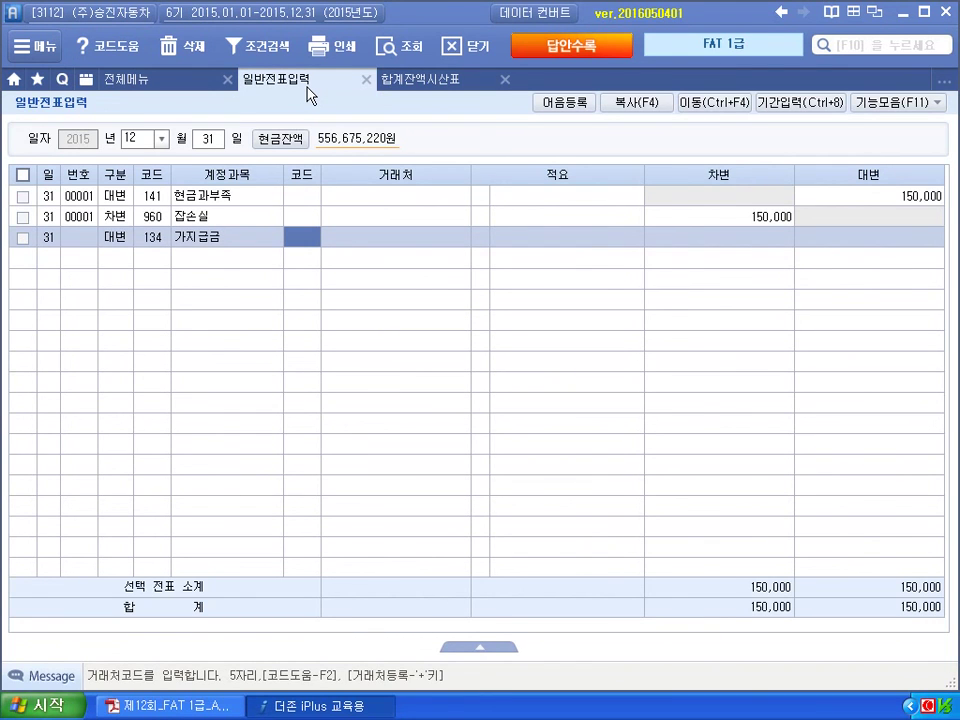
Identify the employee who received the 가지급금 advance from its ledger details.
{"action": "left_click", "coordinate": [440, 80]}
{"action": "left_click", "coordinate": [455, 490]}
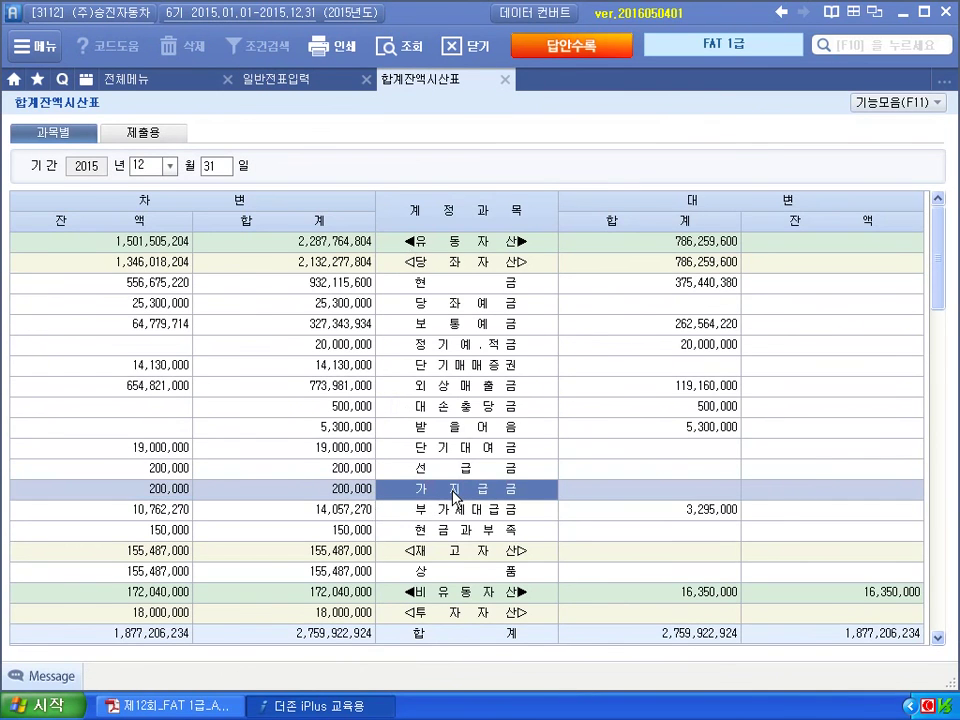
{"action": "double_click", "coordinate": [454, 491]}
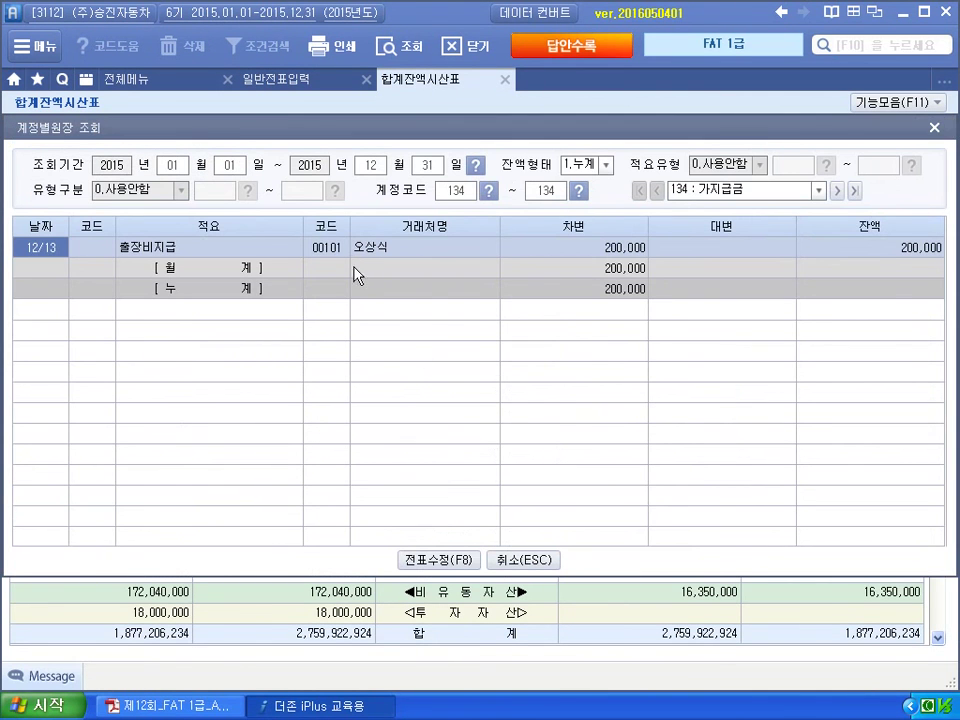
{"action": "left_click", "coordinate": [336, 252]}
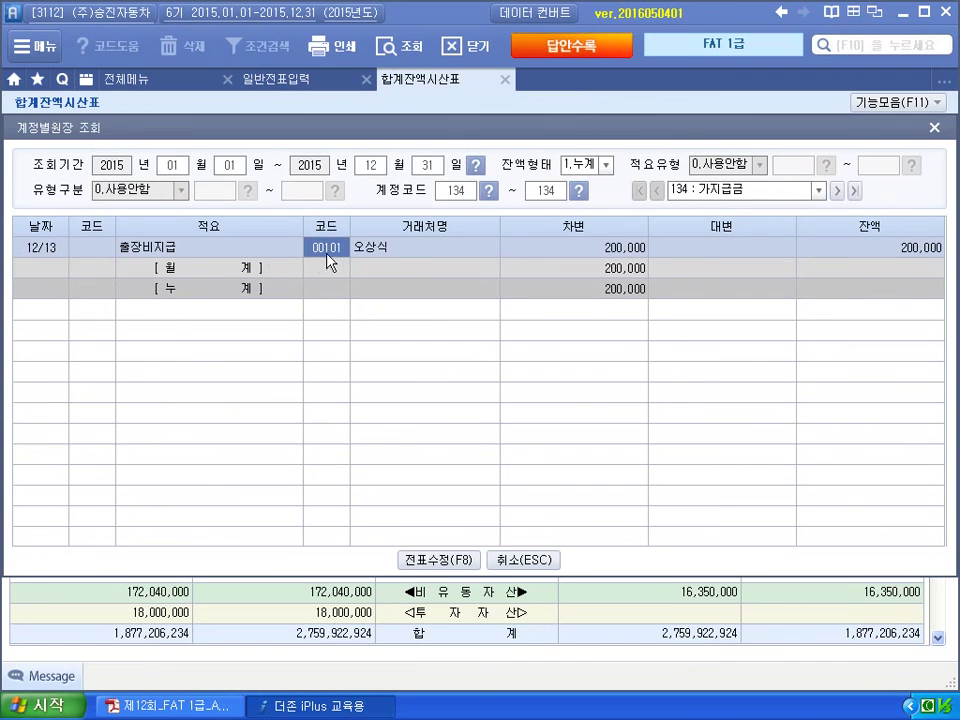
{"action": "left_click", "coordinate": [934, 129]}
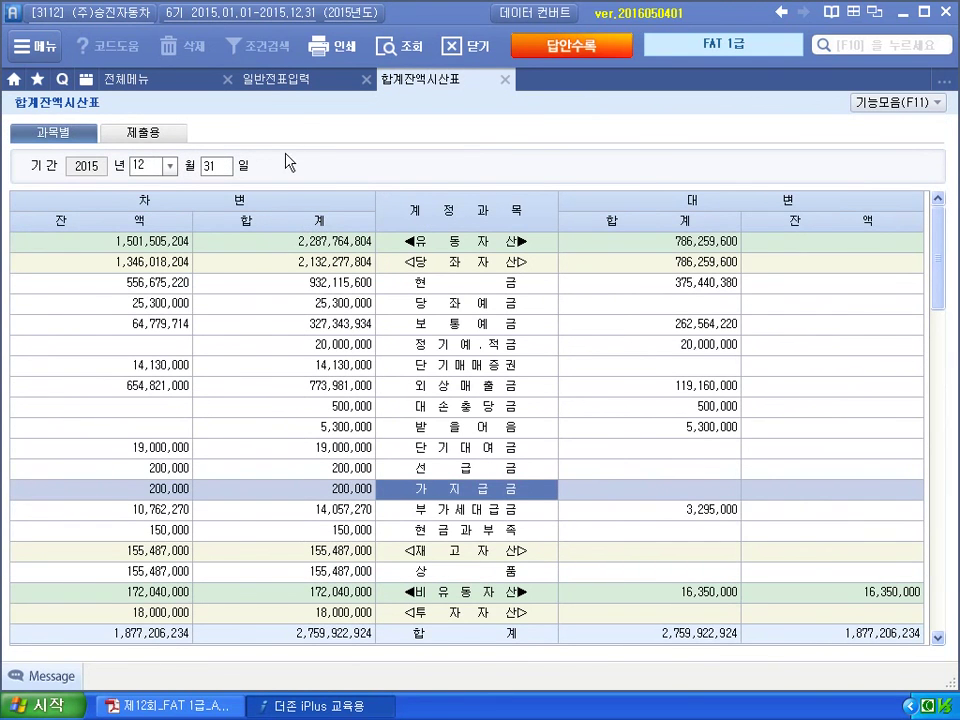
{"action": "left_click", "coordinate": [320, 79]}
Complete the 200,000 가지급금 credit to the employee and debit 101 현금 200,000.
{"action": "type", "text": "오상"}
{"action": "key", "text": "Return"}
{"action": "key", "text": "Return"}
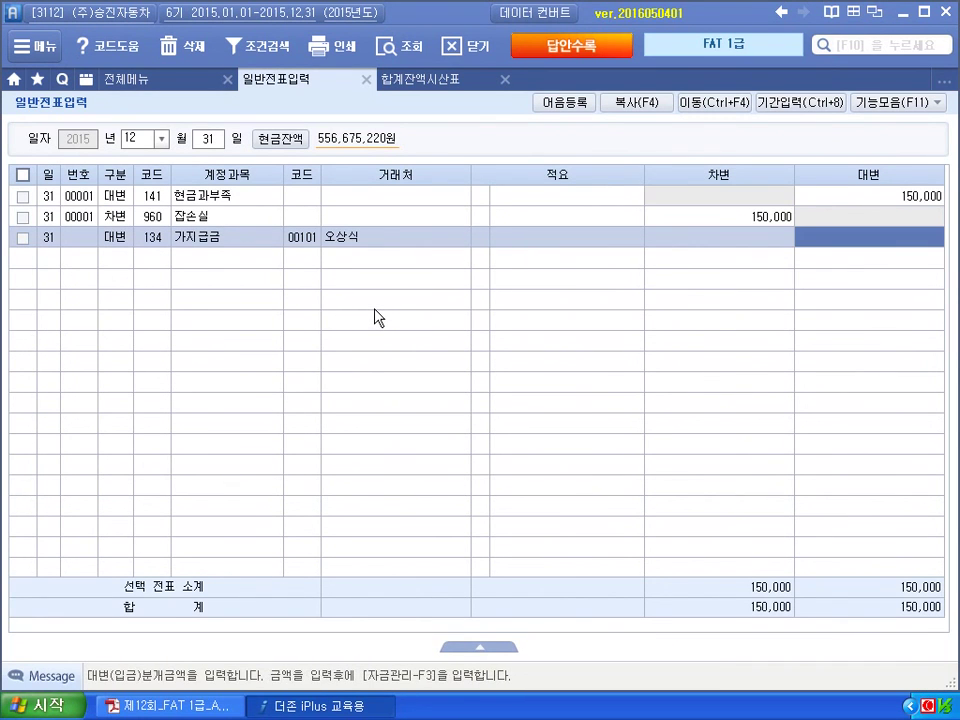
{"action": "type", "text": "200000"}
{"action": "key", "text": "Return"}
{"action": "type", "text": "3101"}
{"action": "key", "text": "Return"}
{"action": "key", "text": "Return"}
{"action": "key", "text": "Return"}
{"action": "type", "text": "200000"}
{"action": "key", "text": "Return"}
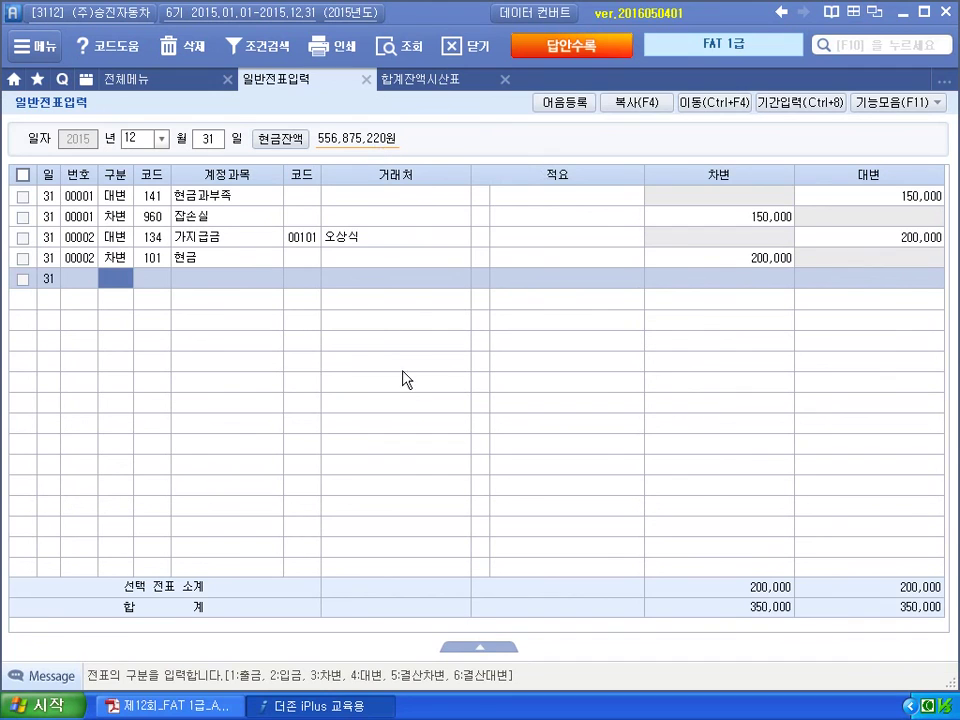
{"action": "key", "text": "alt+Tab"}
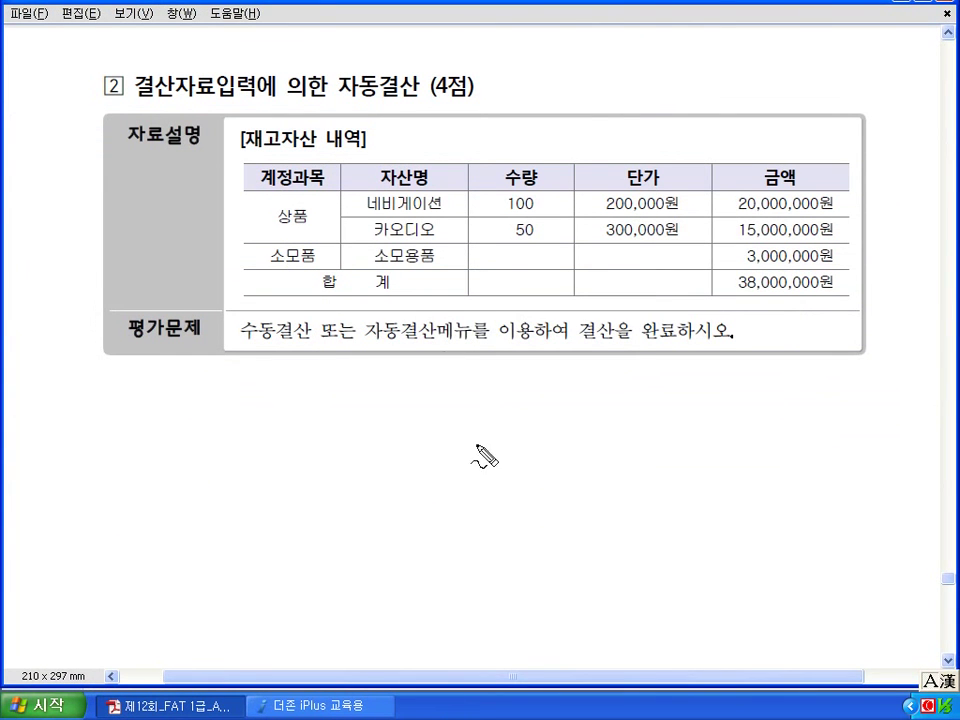
Annotate the inventory table to get 35,000,000 merchandise and 3,000,000 supplies, then clear the ink.
{"action": "left_click_drag", "start_coordinate": [312, 222], "coordinate": [318, 270]}
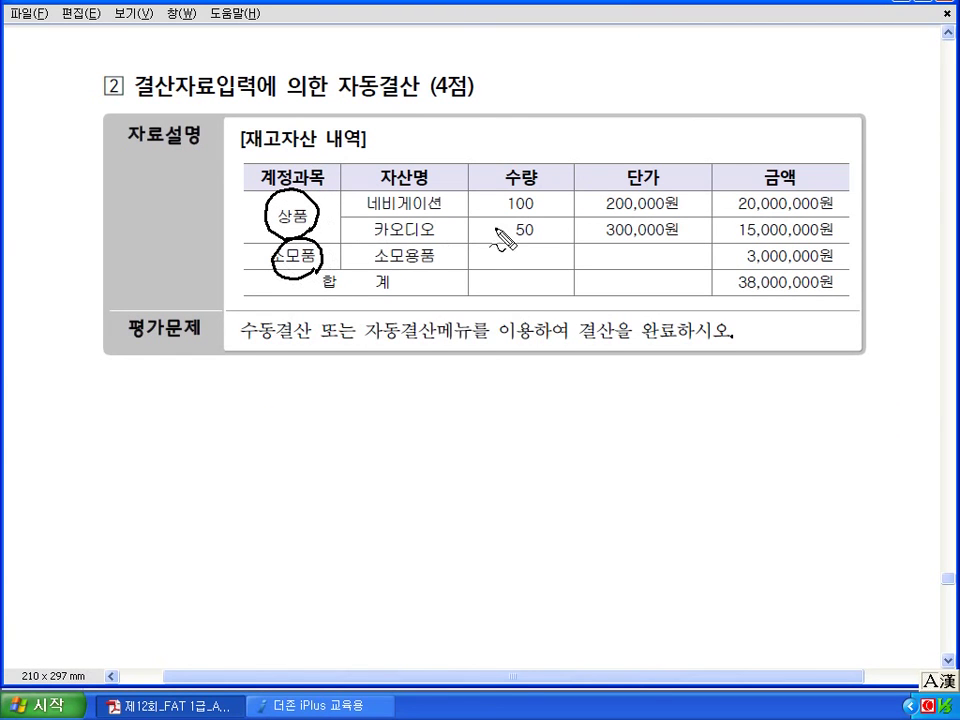
{"action": "mouse_move", "coordinate": [843, 242]}
{"action": "left_mouse_down"}
{"action": "mouse_move", "coordinate": [793, 241]}
{"action": "mouse_move", "coordinate": [725, 212]}
{"action": "mouse_move", "coordinate": [806, 177]}
{"action": "mouse_move", "coordinate": [852, 222]}
{"action": "mouse_move", "coordinate": [850, 240]}
{"action": "left_mouse_up"}
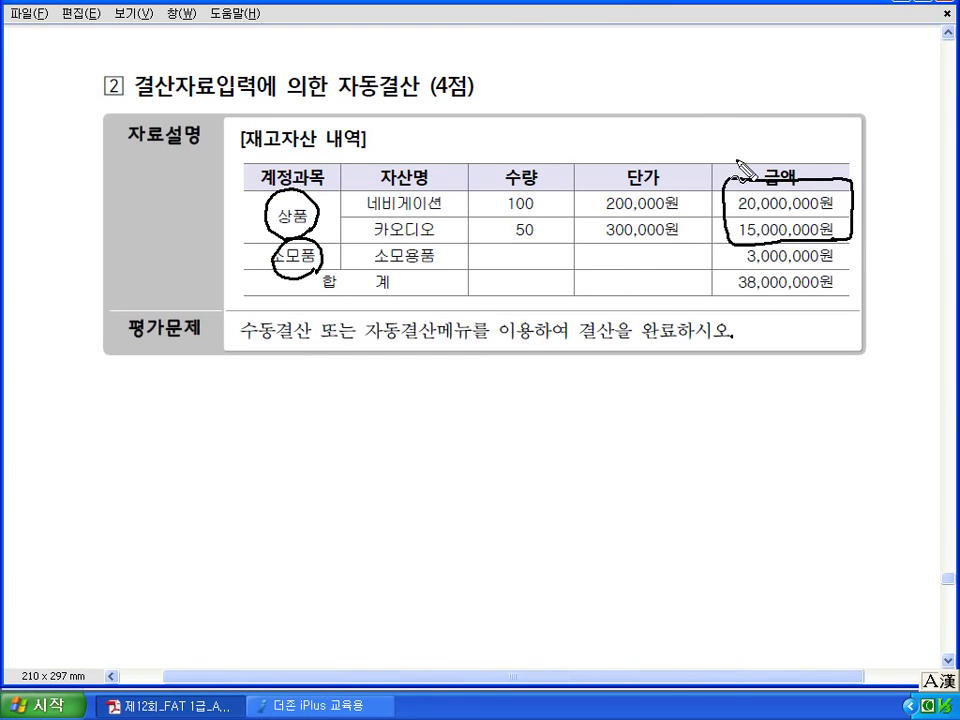
{"action": "mouse_move", "coordinate": [700, 128]}
{"action": "left_mouse_down"}
{"action": "mouse_move", "coordinate": [705, 152]}
{"action": "mouse_move", "coordinate": [833, 155]}
{"action": "mouse_move", "coordinate": [868, 145]}
{"action": "left_mouse_up"}
{"action": "left_click_drag", "start_coordinate": [853, 137], "coordinate": [855, 156]}
{"action": "left_click_drag", "start_coordinate": [735, 265], "coordinate": [840, 265]}
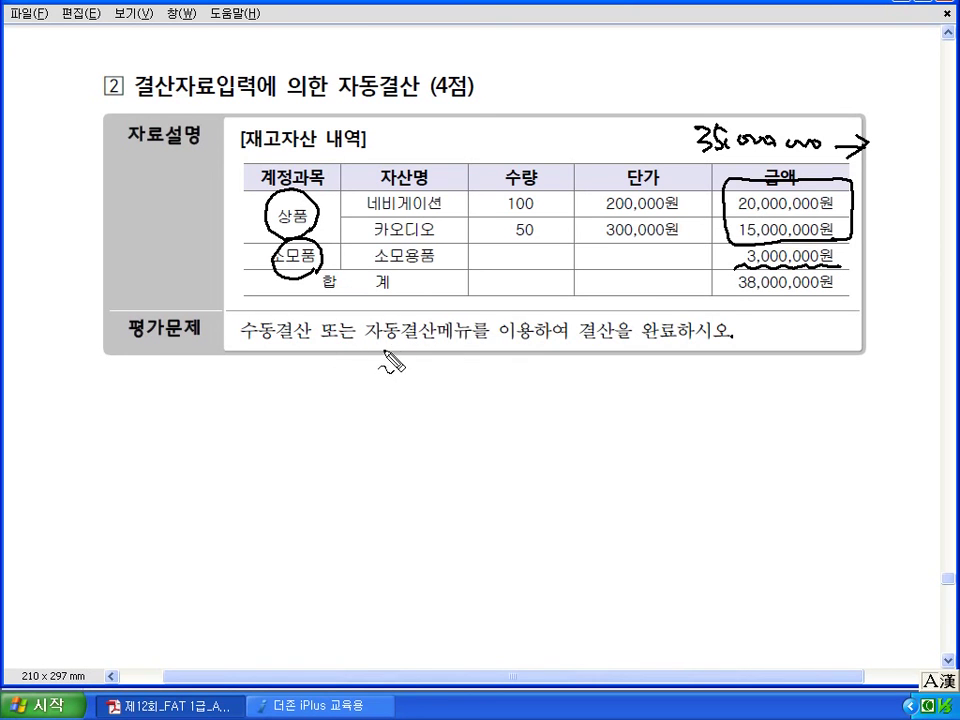
{"action": "left_click_drag", "start_coordinate": [272, 272], "coordinate": [300, 270]}
{"action": "left_click_drag", "start_coordinate": [703, 250], "coordinate": [733, 255]}
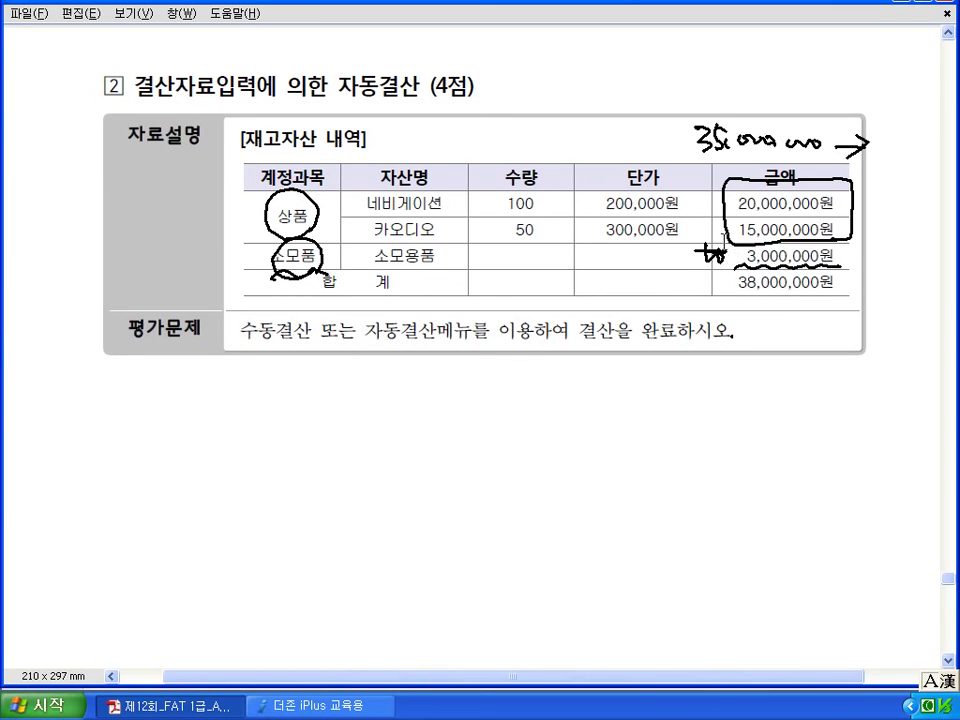
{"action": "key", "text": "Escape"}
{"action": "key", "text": "alt+Tab"}
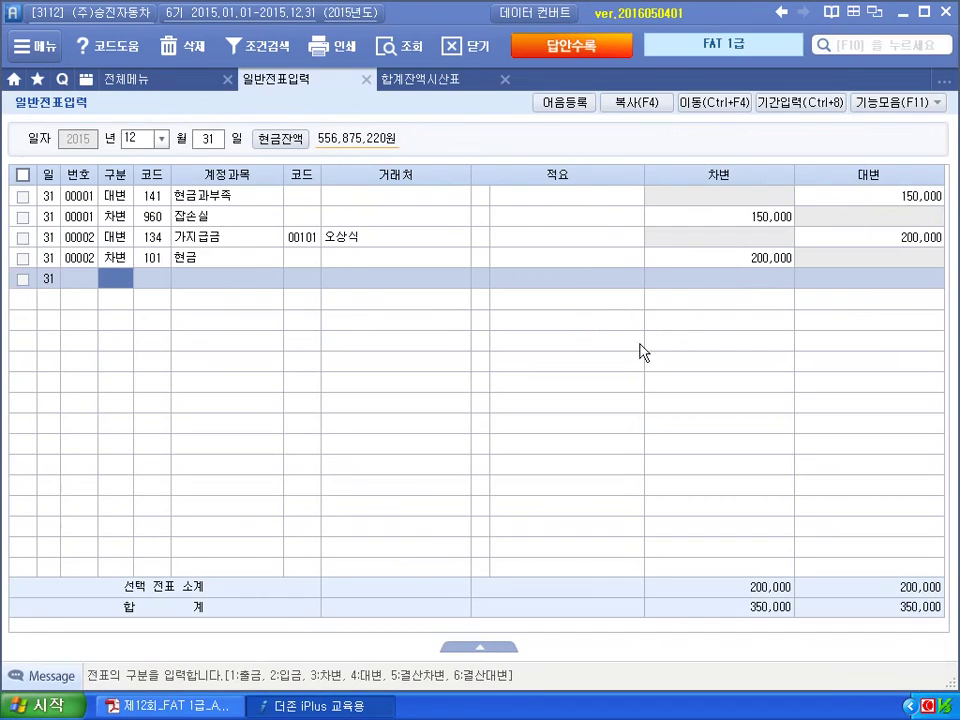
Look up the 4,556,200 소모품비 balance in the refreshed trial balance.
{"action": "left_click", "coordinate": [458, 82]}
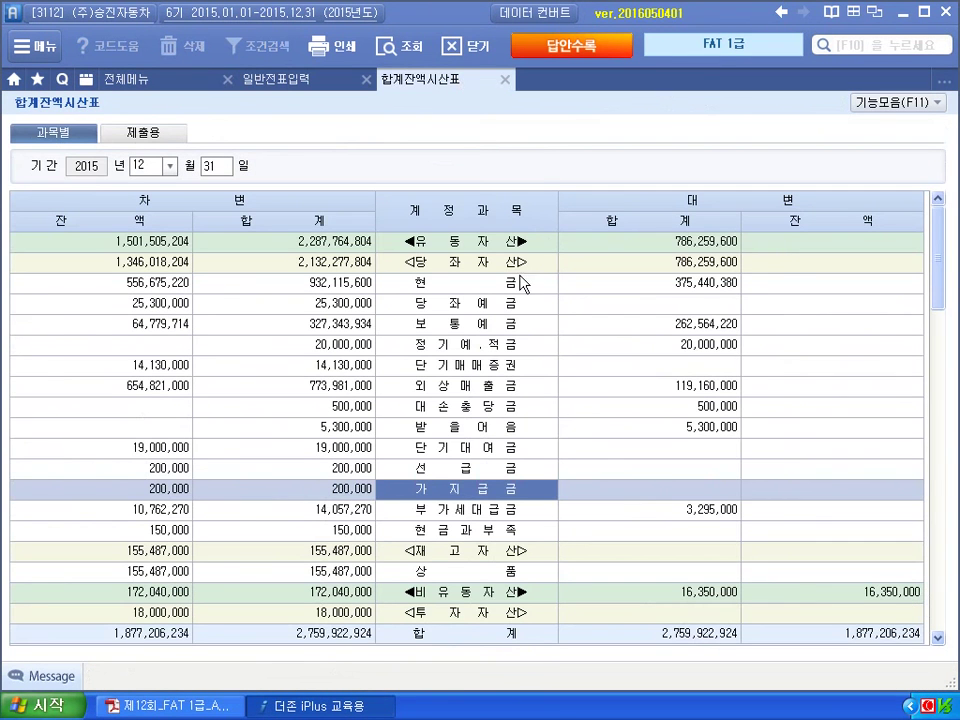
{"action": "left_click", "coordinate": [397, 56]}
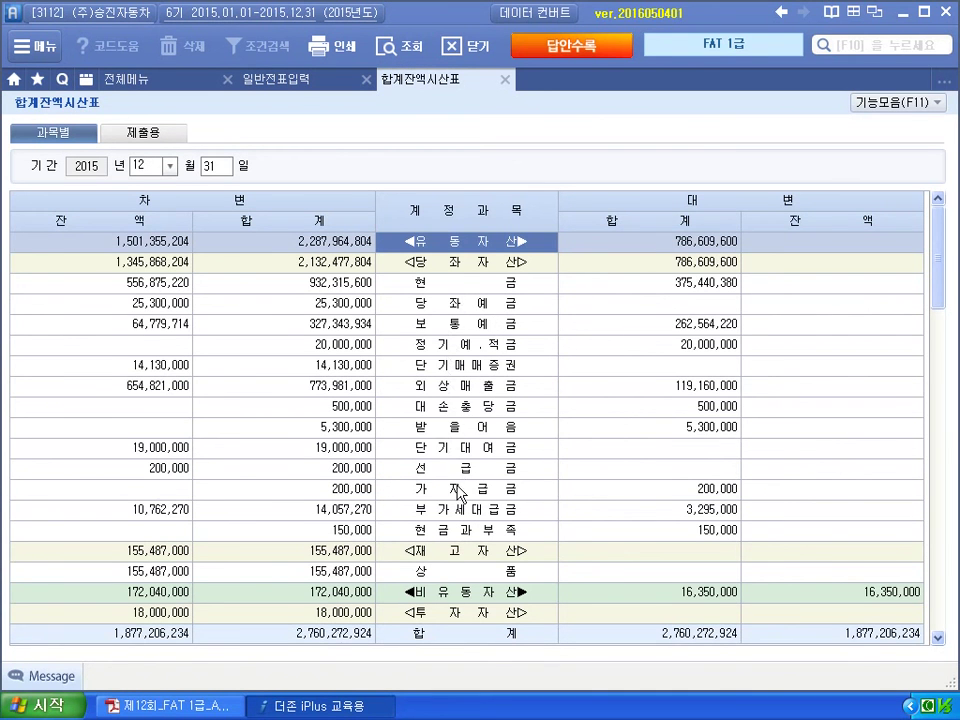
{"action": "scroll", "coordinate": [460, 493], "scroll_direction": "down", "scroll_amount": 20}
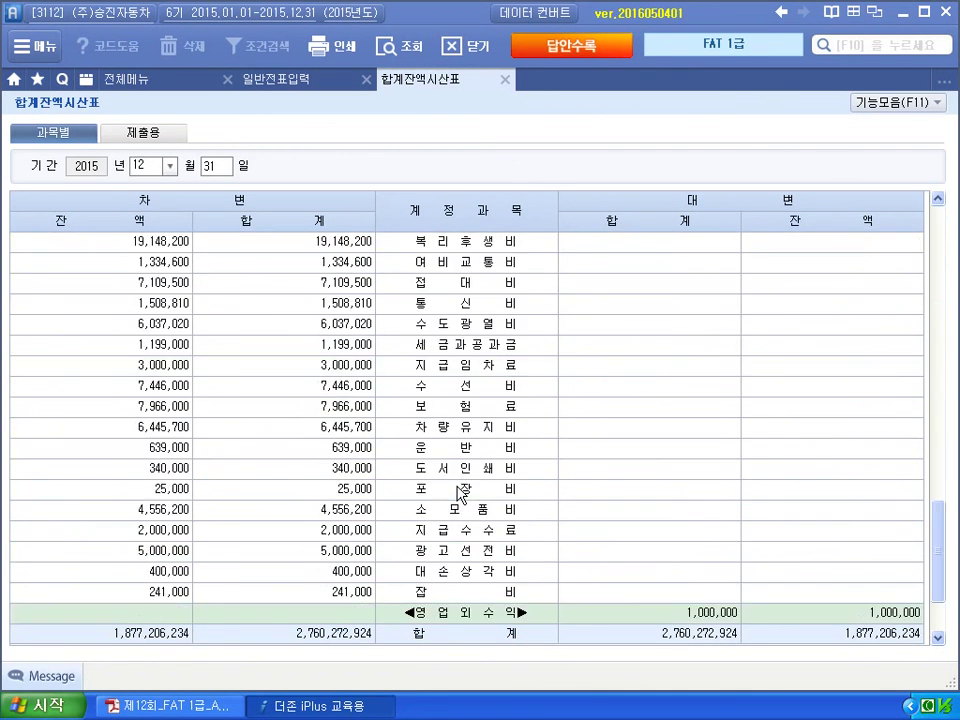
{"action": "left_click", "coordinate": [450, 512]}
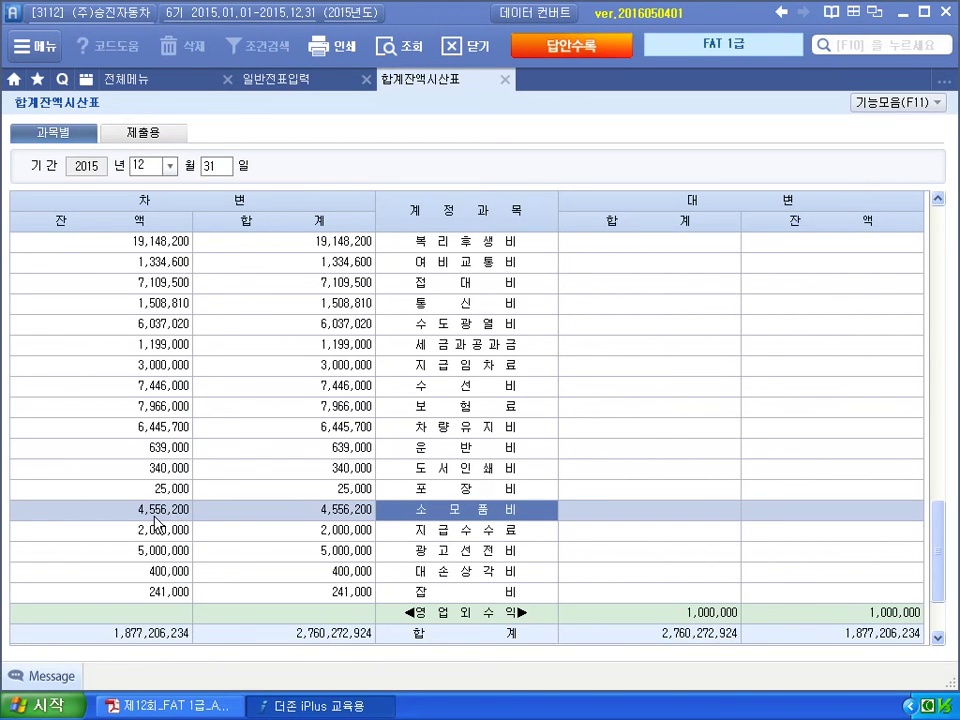
Credit 830 소모품비 and debit 172 소모품 3,000,000 on voucher 00003.
{"action": "left_click", "coordinate": [270, 80]}
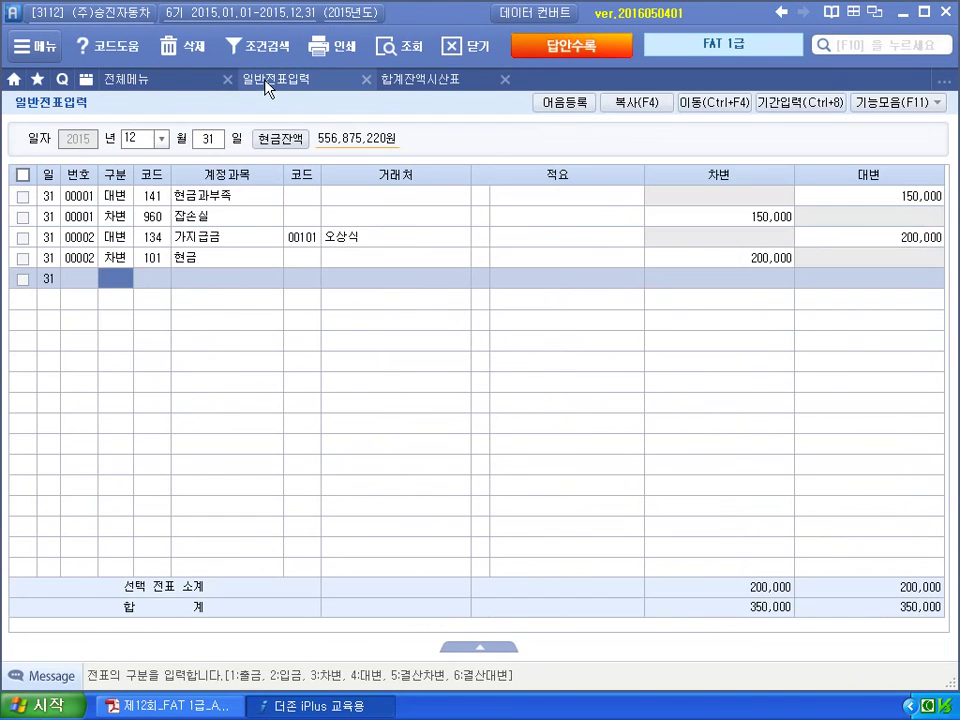
{"action": "type", "text": "48"}
{"action": "type", "text": "30"}
{"action": "key", "text": "Return"}
{"action": "key", "text": "Return"}
{"action": "key", "text": "Return"}
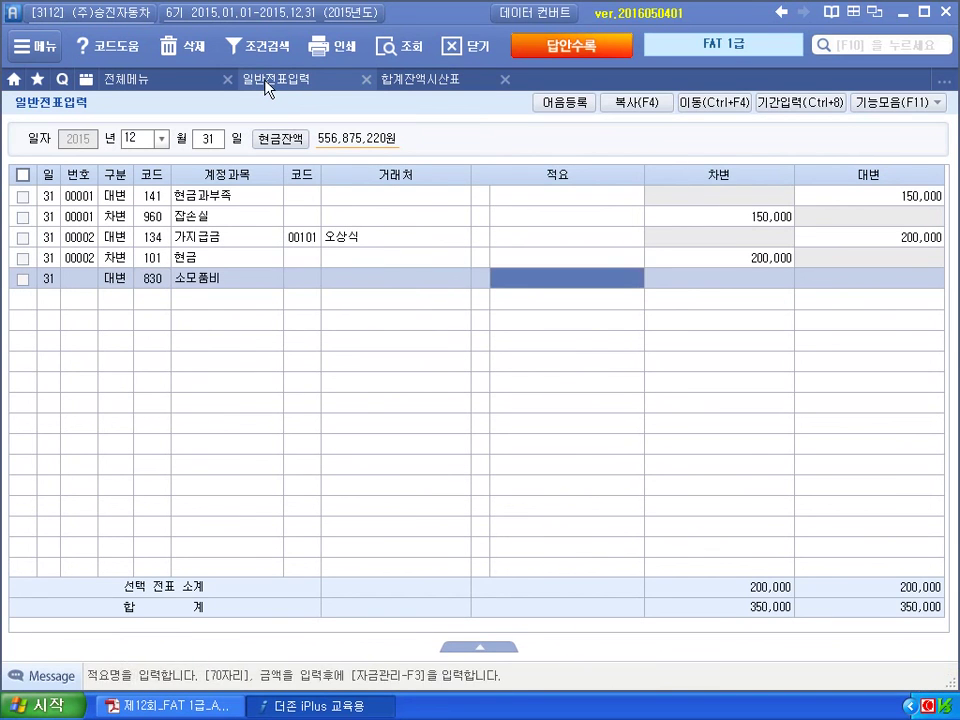
{"action": "type", "text": "3000000"}
{"action": "key", "text": "Return"}
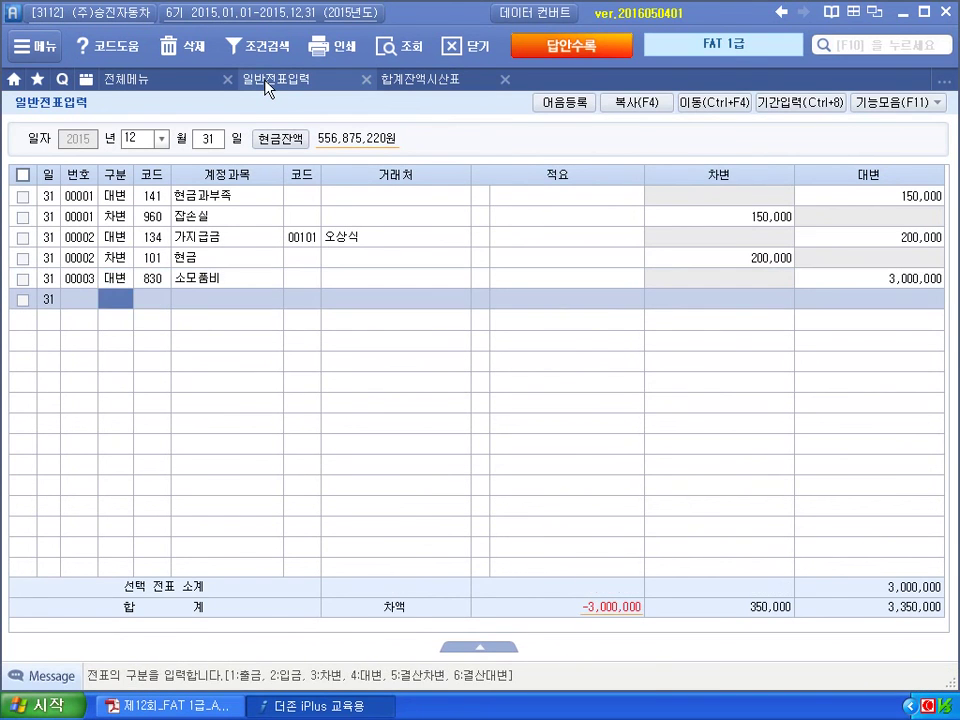
{"action": "type", "text": "3"}
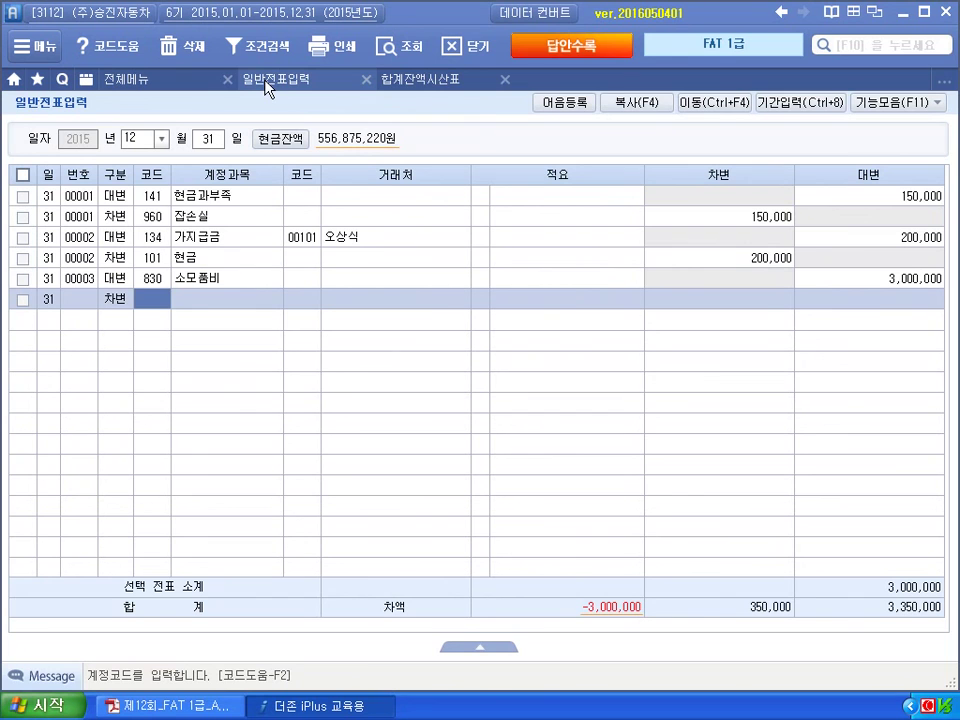
{"action": "type", "text": "1"}
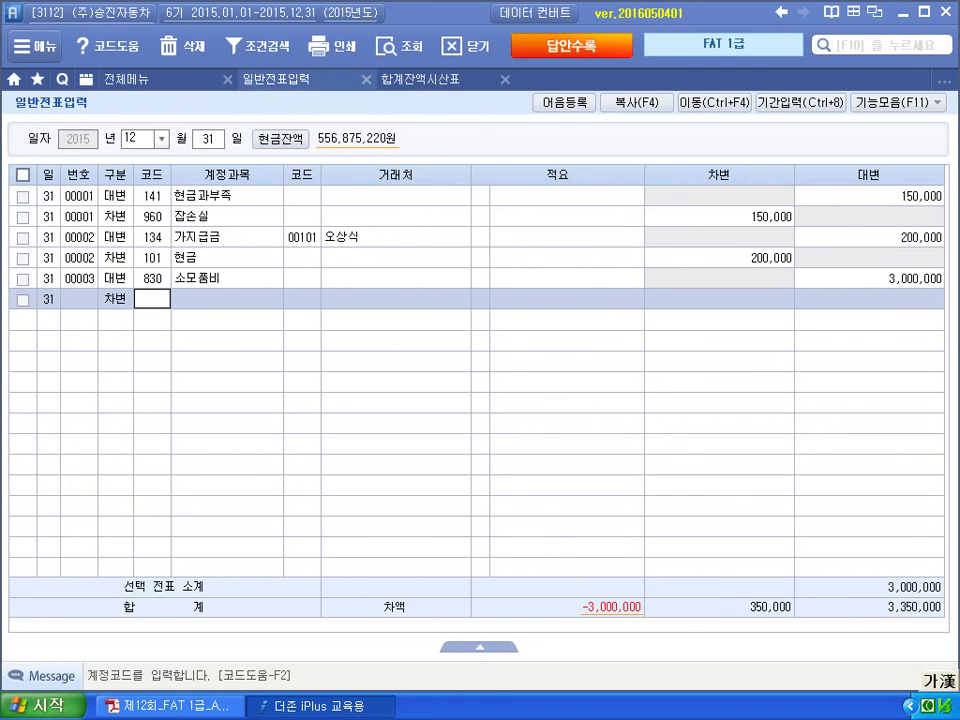
{"action": "type", "text": "모"}
{"action": "key", "text": "Return"}
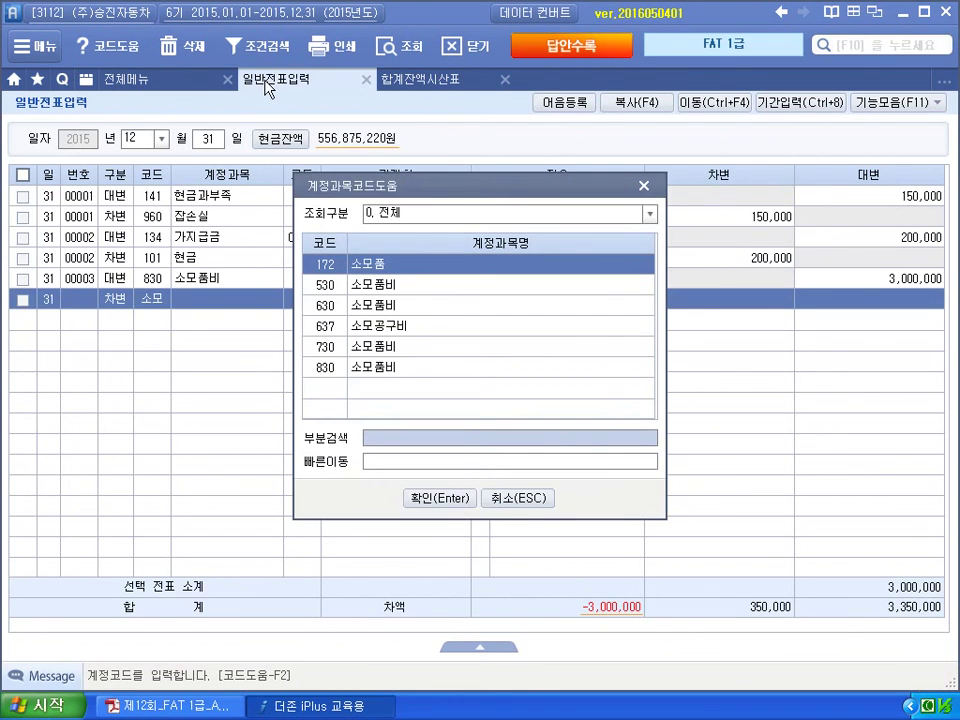
{"action": "key", "text": "Return"}
{"action": "key", "text": "Return"}
{"action": "key", "text": "Return"}
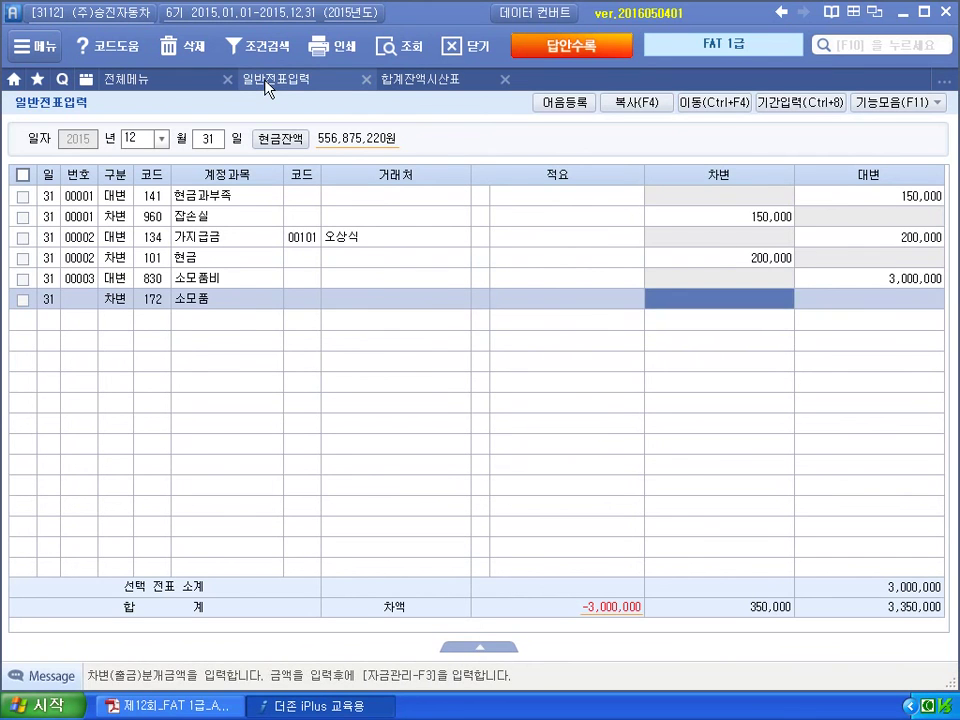
{"action": "key", "text": "Return"}
{"action": "left_click", "coordinate": [267, 80]}
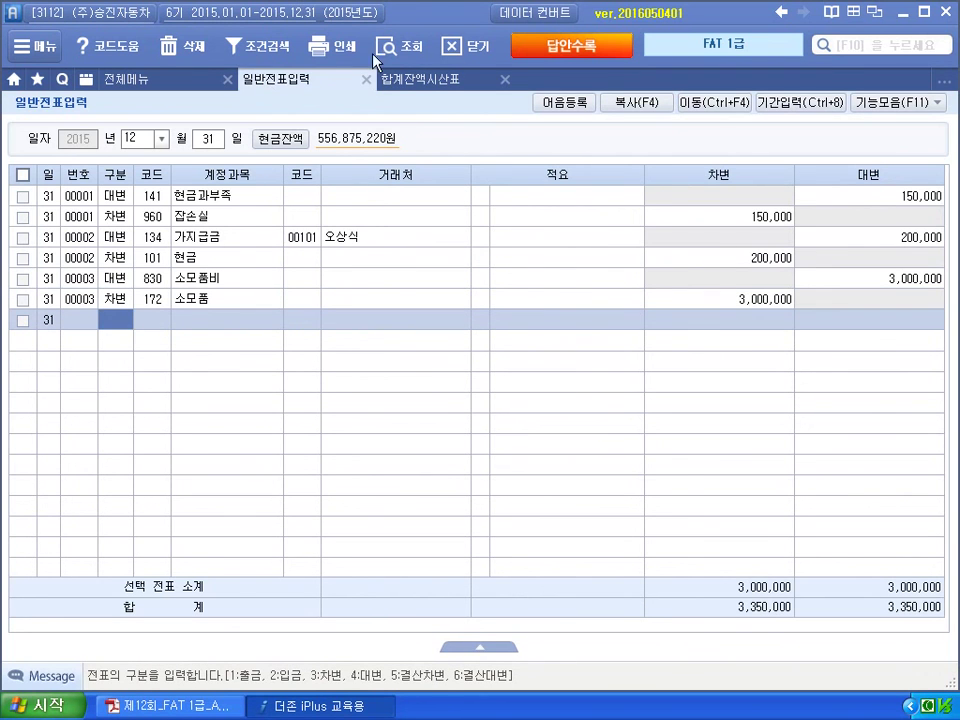
Open 결산자료입력 for months 1–12 without loading earlier settlement data.
{"action": "left_click", "coordinate": [180, 82]}
{"action": "left_click", "coordinate": [760, 168]}
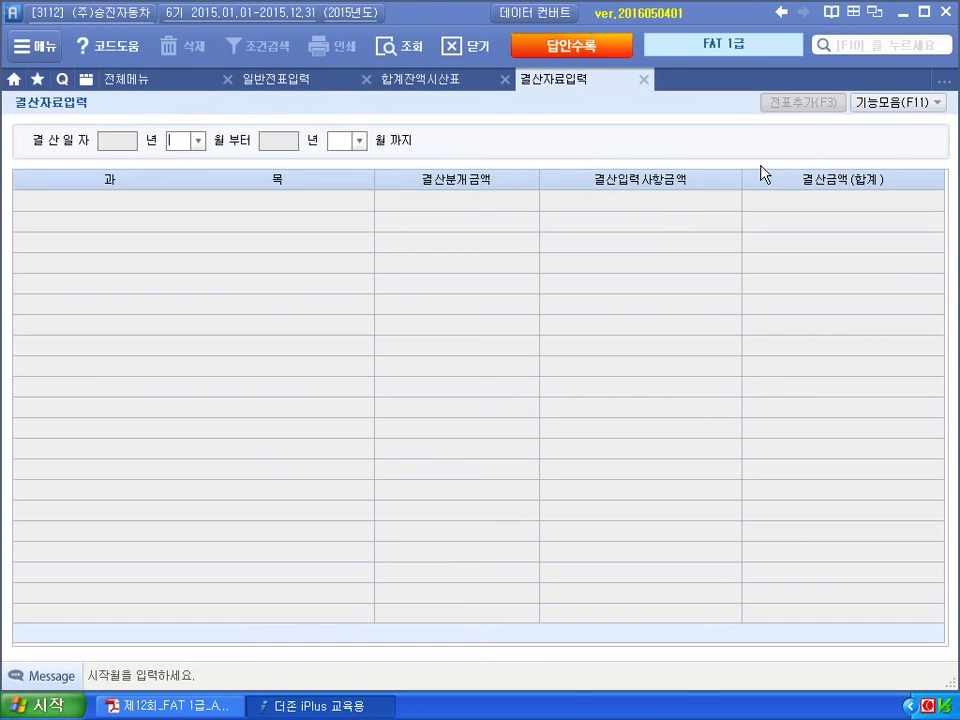
{"action": "type", "text": "1"}
{"action": "key", "text": "Return"}
{"action": "type", "text": "12"}
{"action": "key", "text": "Return"}
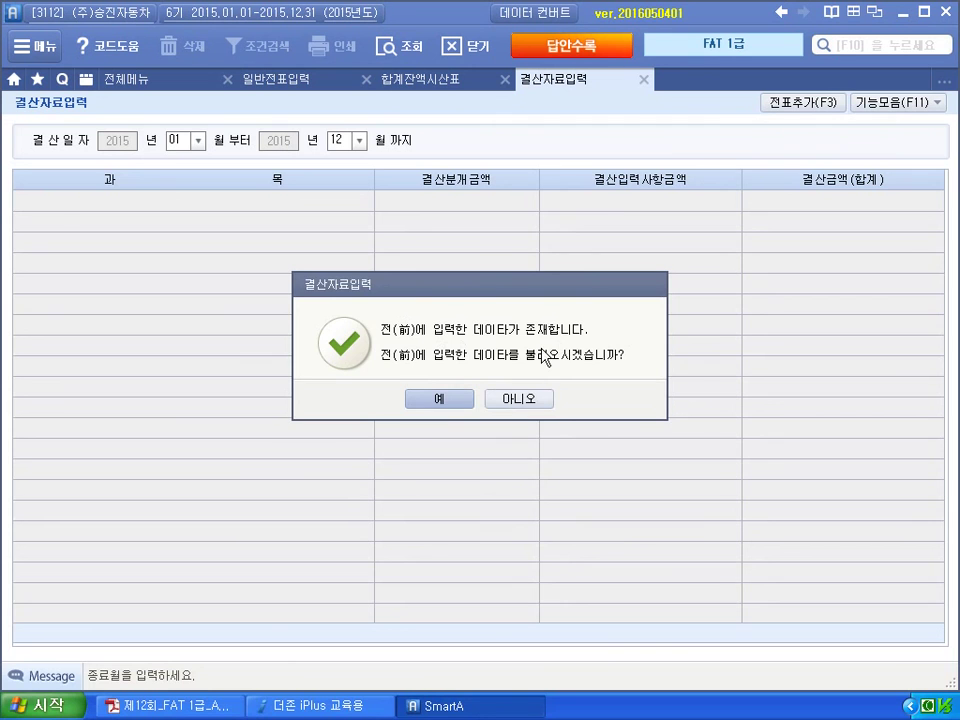
{"action": "left_click", "coordinate": [544, 403]}
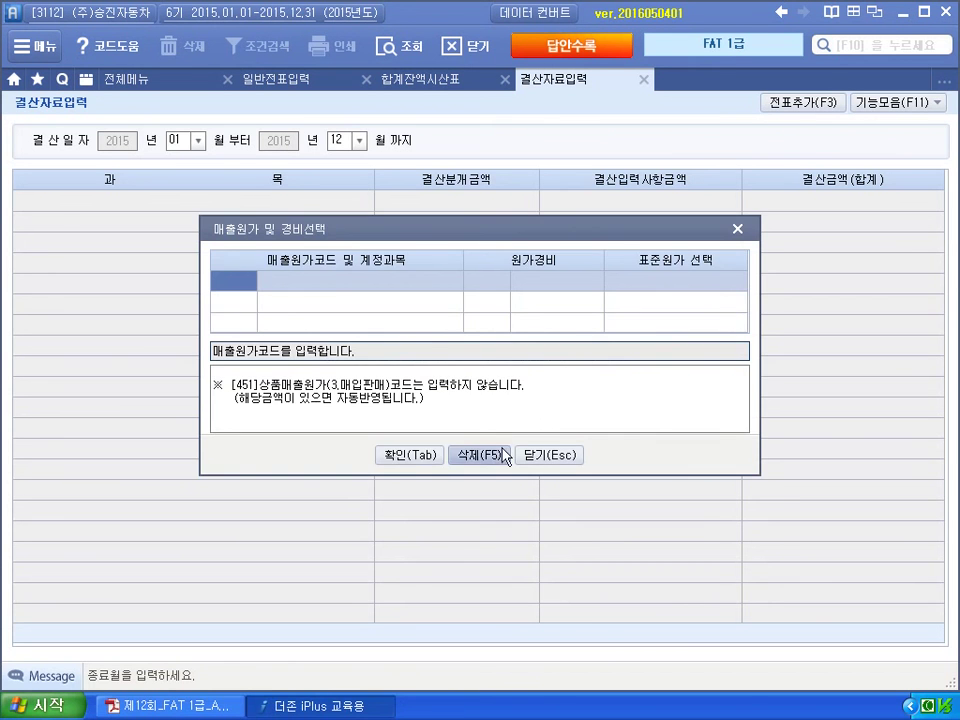
{"action": "left_click", "coordinate": [409, 457]}
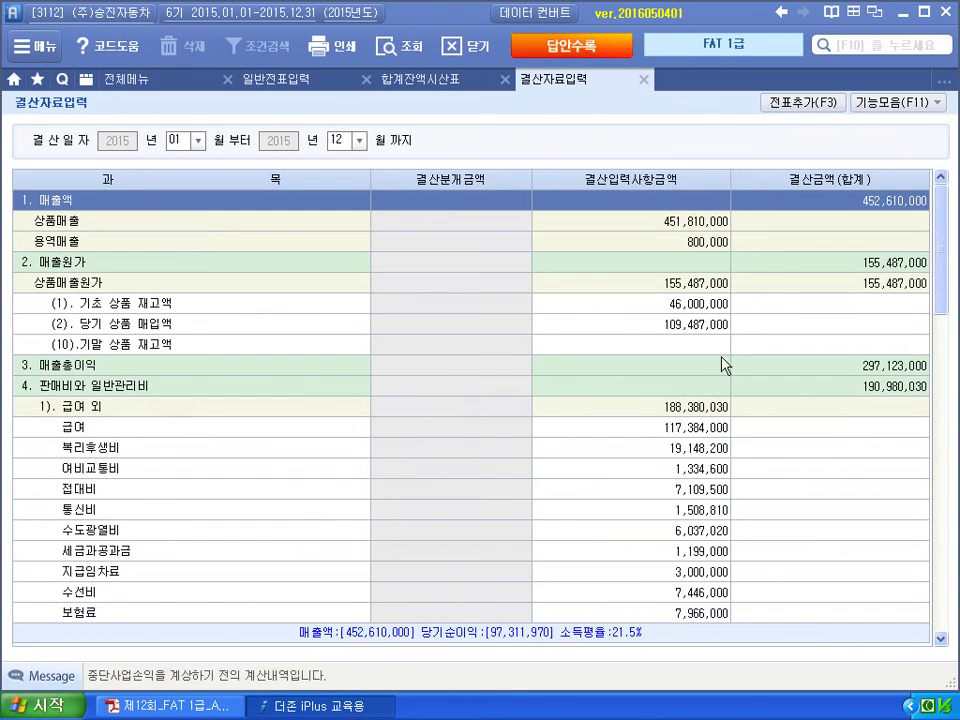
Enter 35,000,000 as 기말 상품 재고액 and post the settlement entries with 전표추가.
{"action": "left_click", "coordinate": [693, 345]}
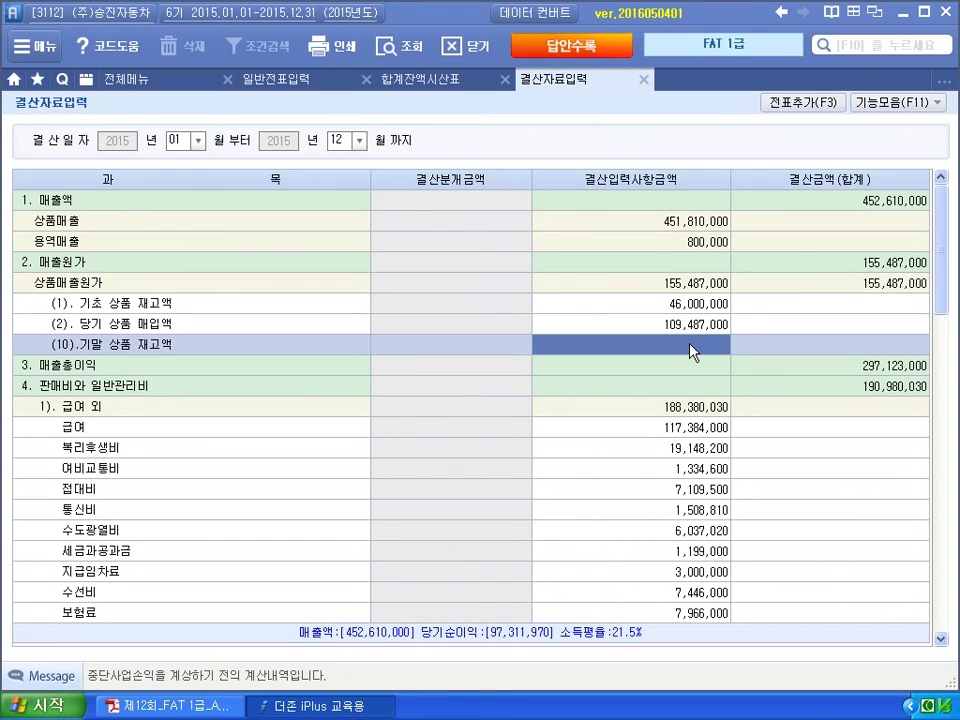
{"action": "type", "text": "35000000"}
{"action": "key", "text": "Return"}
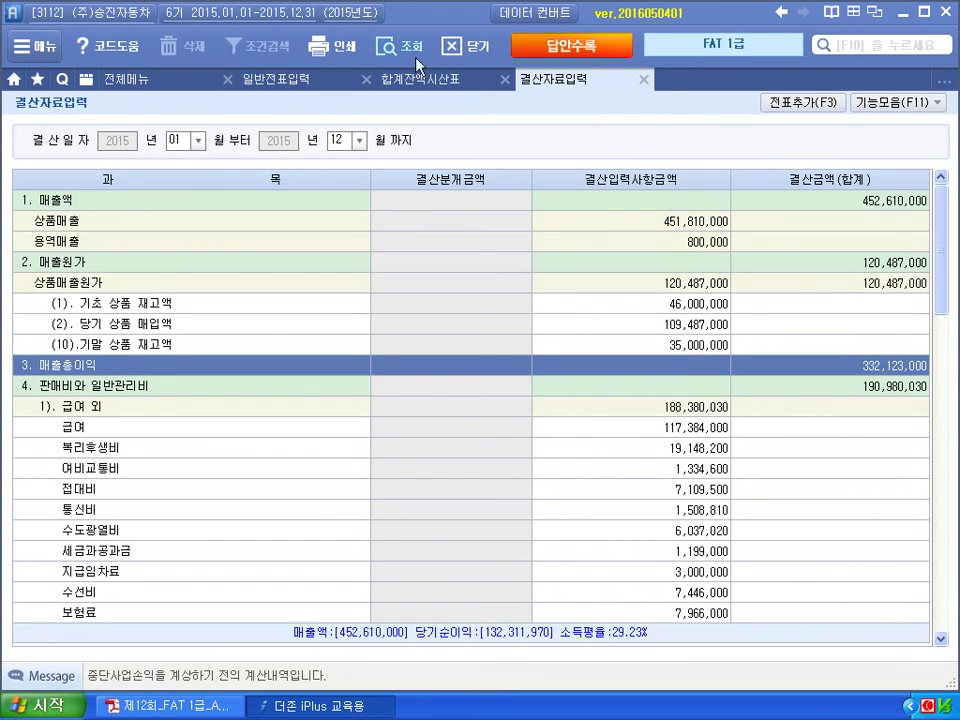
{"action": "left_click", "coordinate": [793, 103]}
Confirm adding the closing entries, dismiss the notice, and close 결산자료입력.
{"action": "left_click", "coordinate": [429, 337]}
{"action": "left_click", "coordinate": [477, 399]}
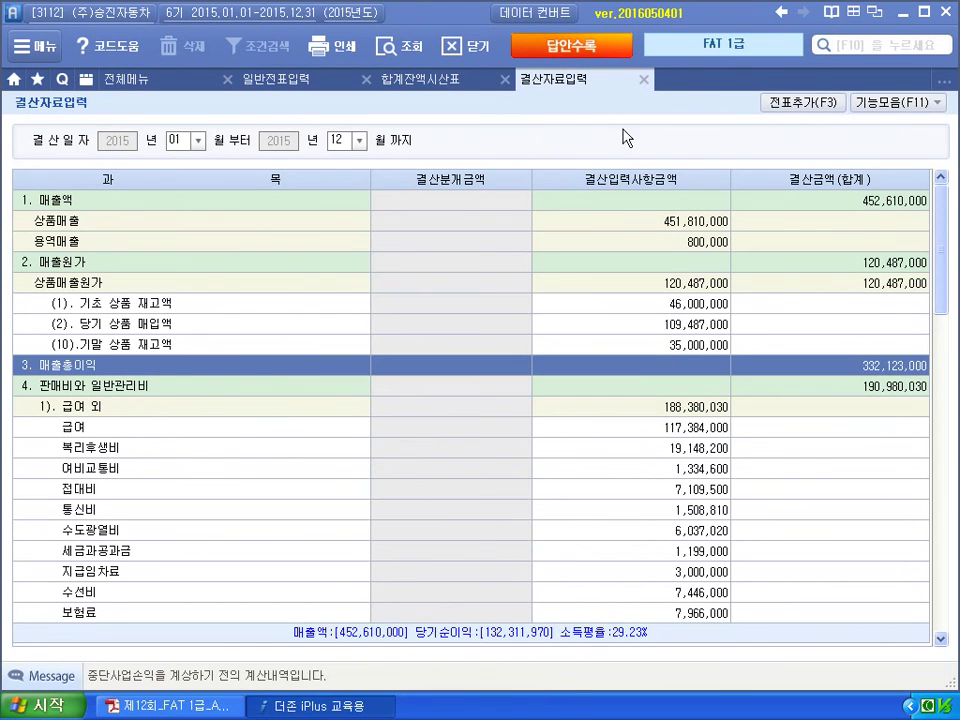
{"action": "left_click", "coordinate": [644, 79]}
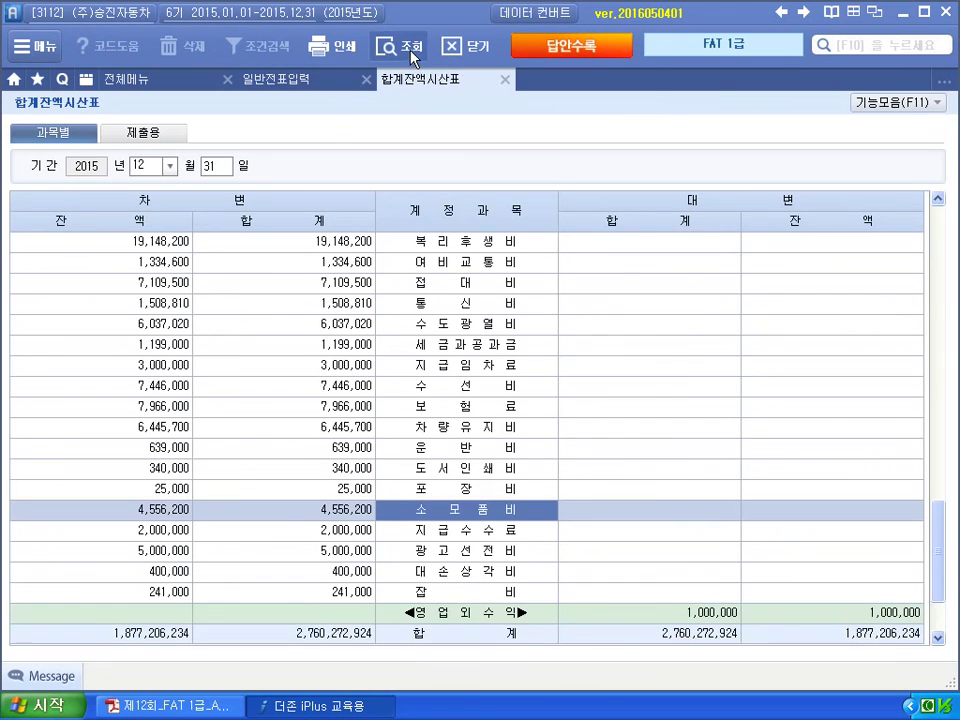
Refresh the trial balance and review the 상품 and 소모품 (3,000,000) balances.
{"action": "left_click", "coordinate": [392, 47]}
{"action": "scroll", "coordinate": [429, 403], "scroll_direction": "down", "scroll_amount": 4}
{"action": "scroll", "coordinate": [428, 420], "scroll_direction": "down", "scroll_amount": 2}
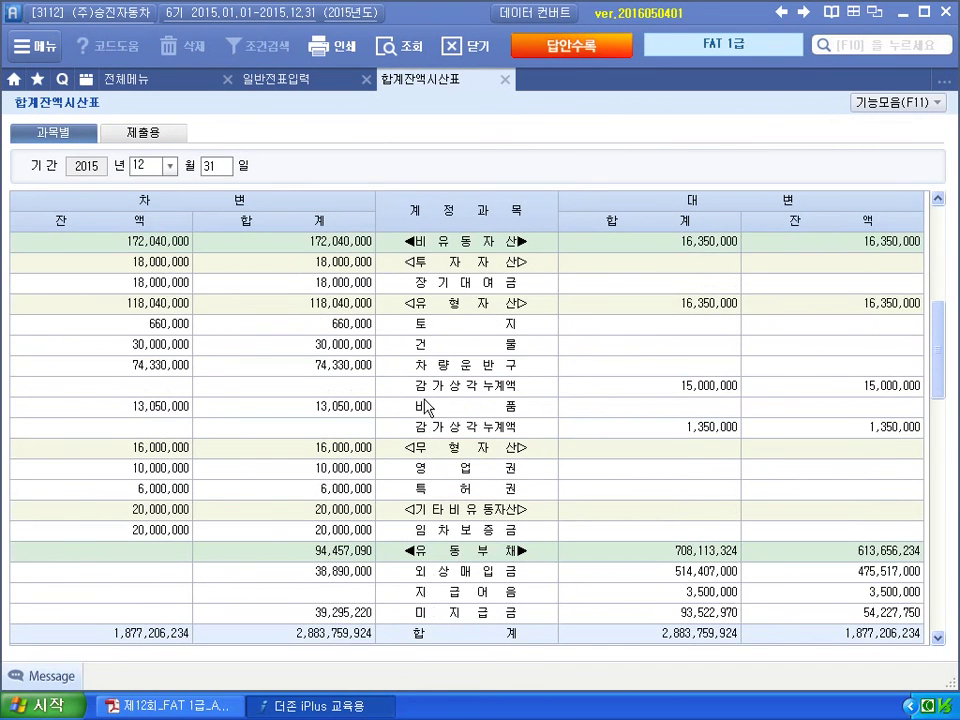
{"action": "scroll", "coordinate": [432, 395], "scroll_direction": "down", "scroll_amount": 4}
{"action": "scroll", "coordinate": [429, 380], "scroll_direction": "down", "scroll_amount": 3}
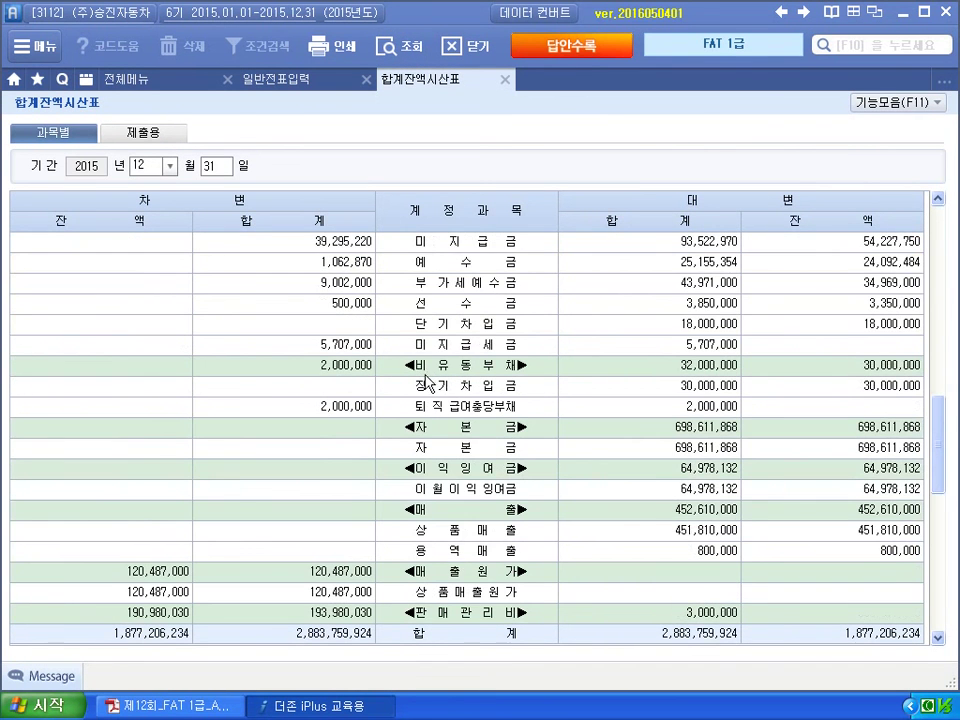
{"action": "scroll", "coordinate": [430, 395], "scroll_direction": "down", "scroll_amount": 3}
{"action": "scroll", "coordinate": [431, 408], "scroll_direction": "up", "scroll_amount": 12}
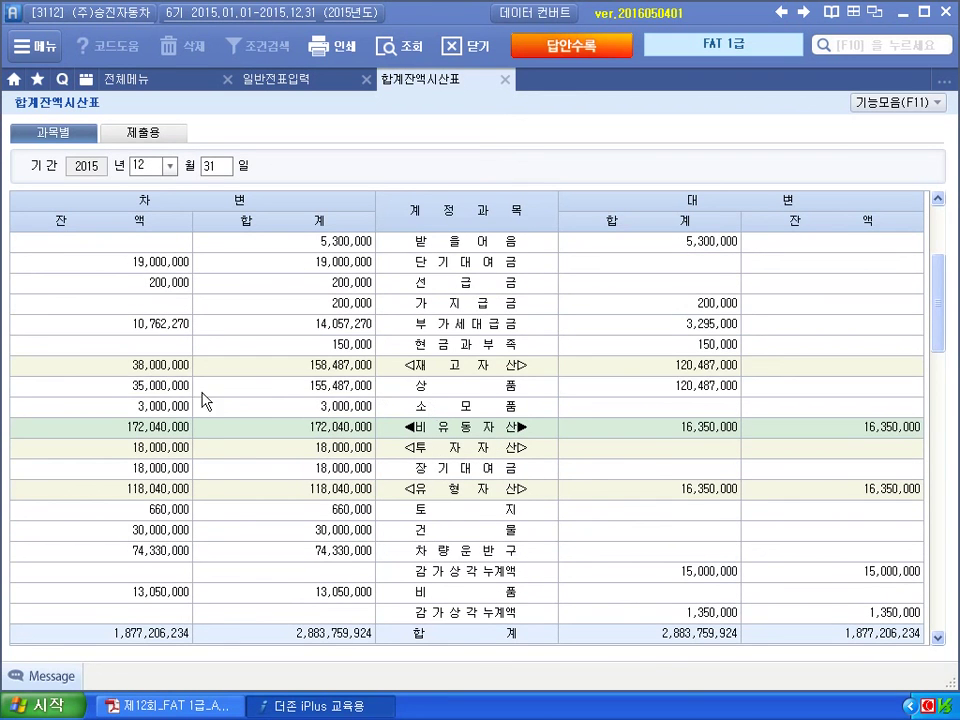
{"action": "left_click", "coordinate": [155, 390]}
{"action": "left_click", "coordinate": [165, 408]}
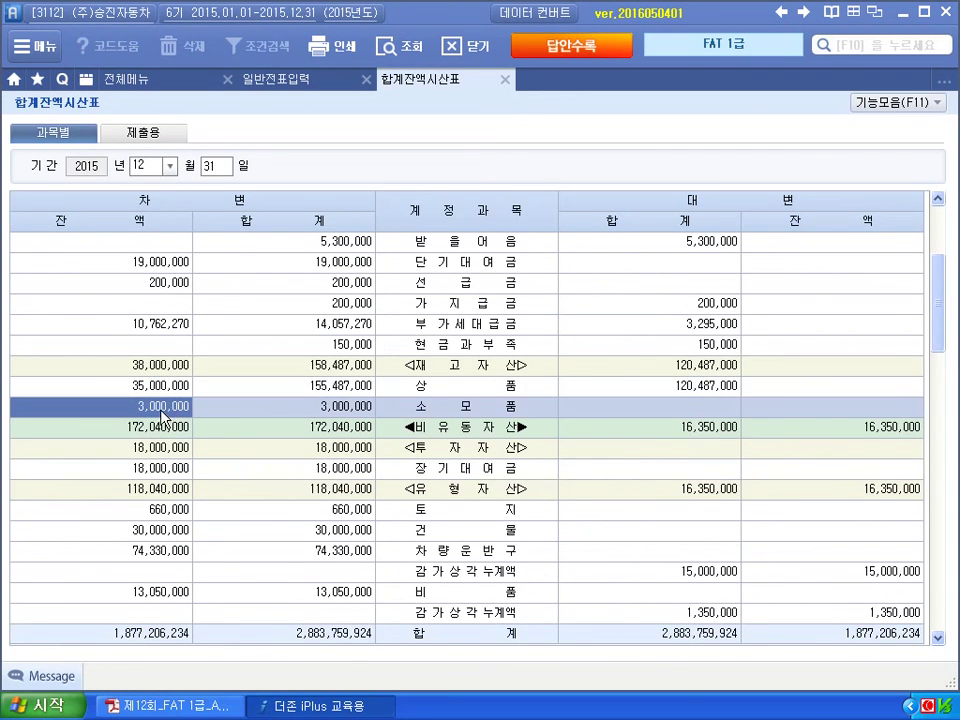
Close the trial balance, refresh 일반전표입력 to see the 12/31 closing entry, then close it.
{"action": "left_click", "coordinate": [504, 79]}
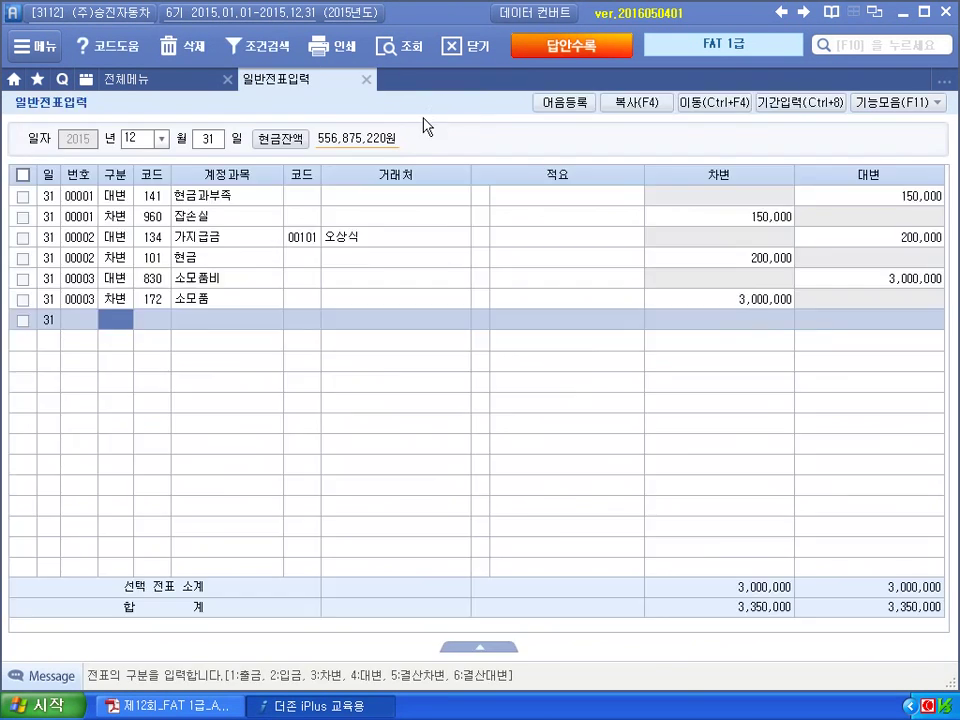
{"action": "left_click", "coordinate": [421, 55]}
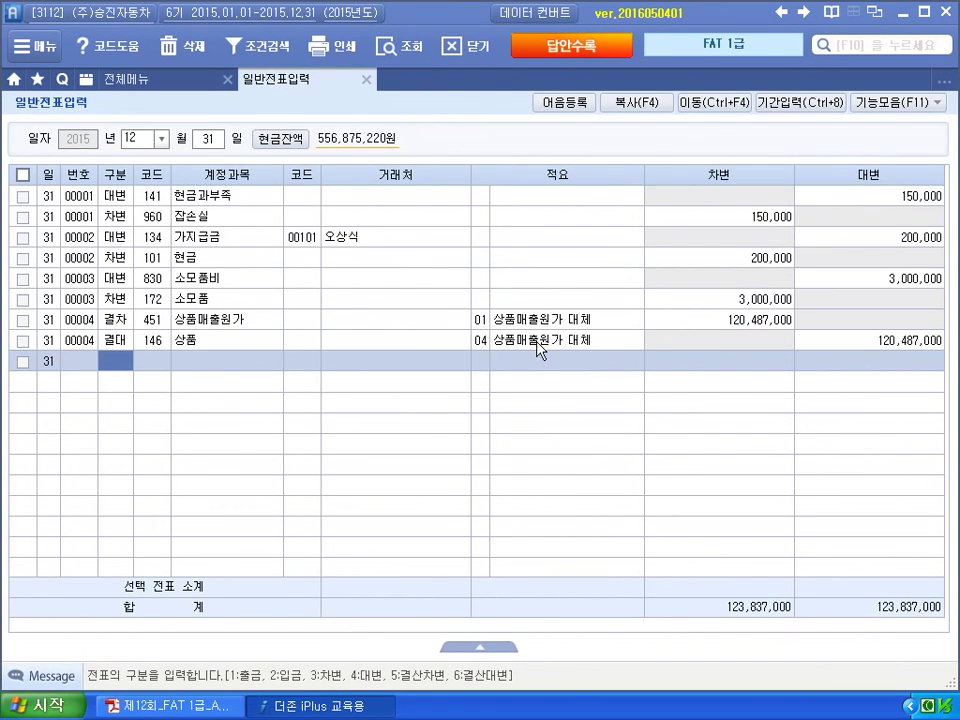
{"action": "left_click", "coordinate": [367, 79]}
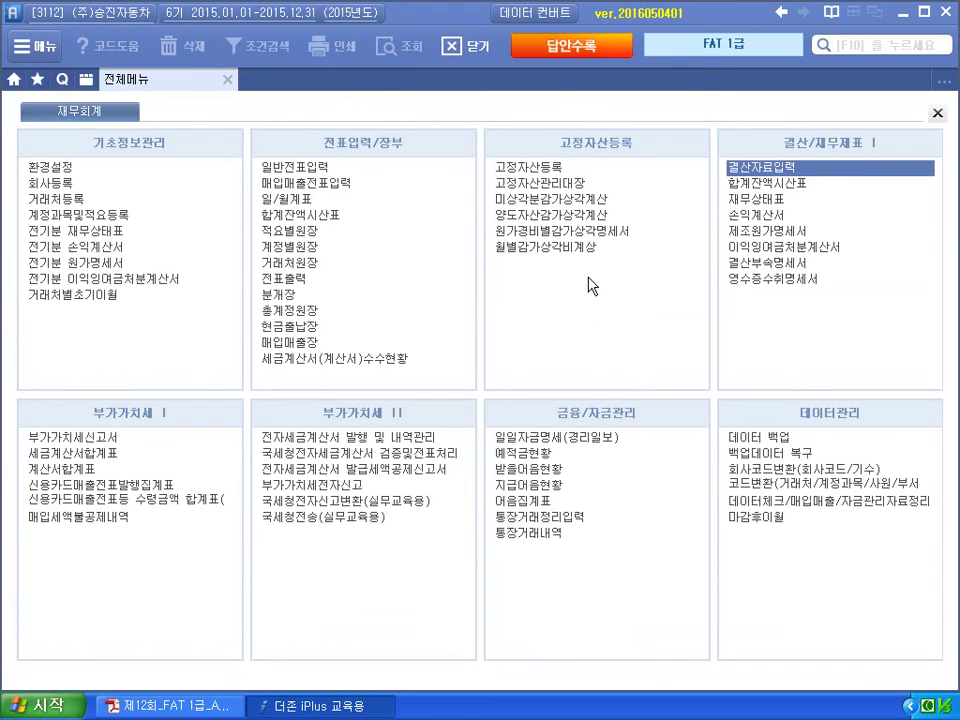
{"action": "key", "text": "alt+Tab"}
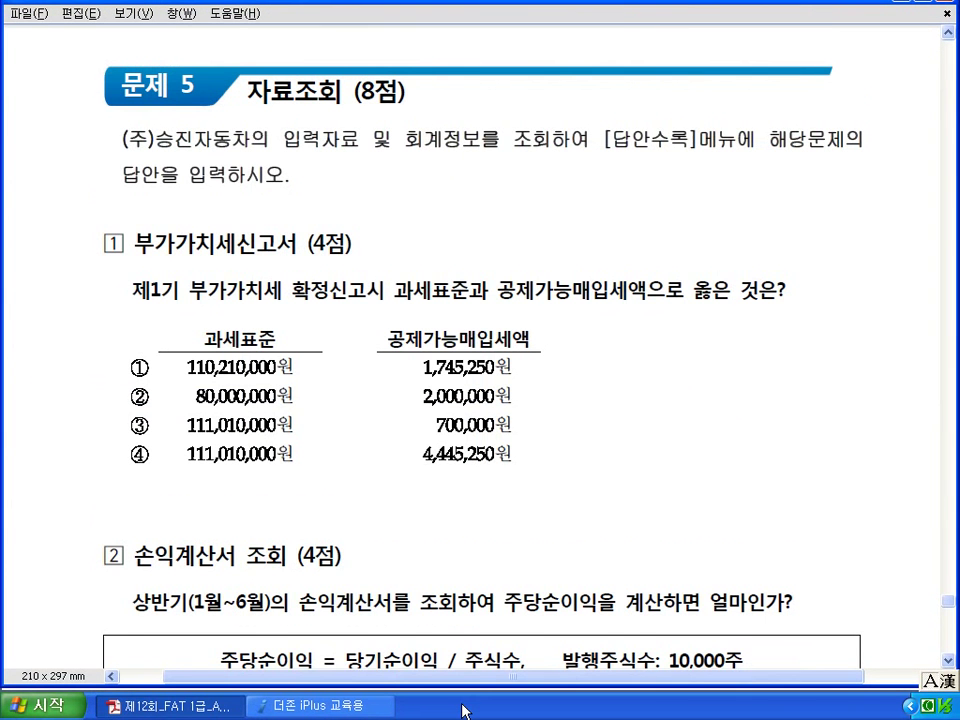
{"action": "scroll", "coordinate": [462, 711], "scroll_direction": "down", "scroll_amount": 1}
{"action": "scroll", "coordinate": [462, 711], "scroll_direction": "down", "scroll_amount": 3}
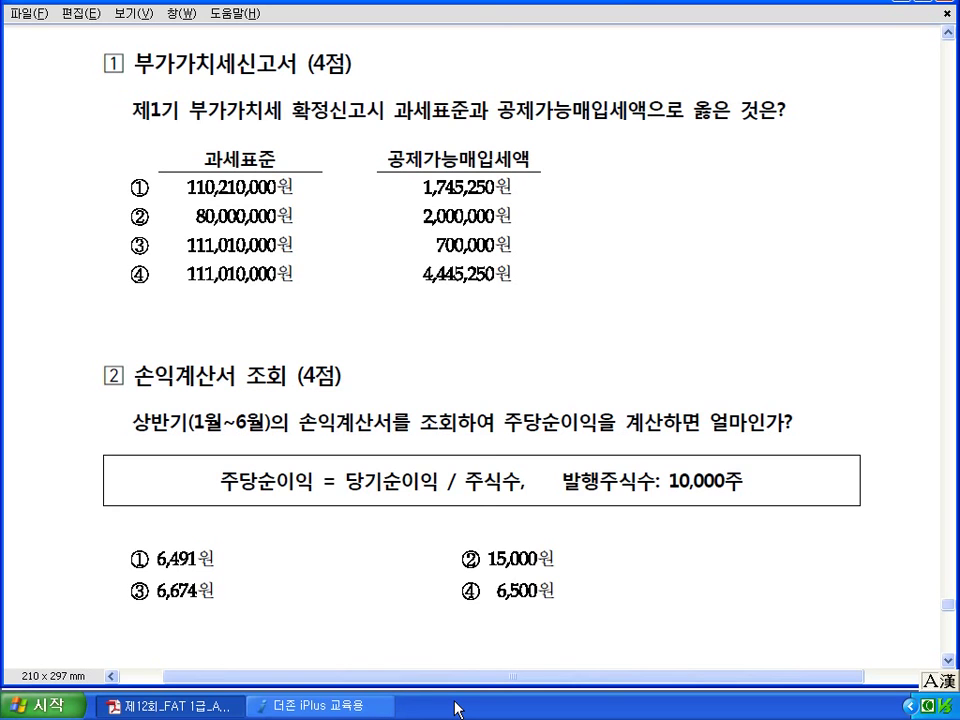
{"action": "left_click", "coordinate": [360, 706]}
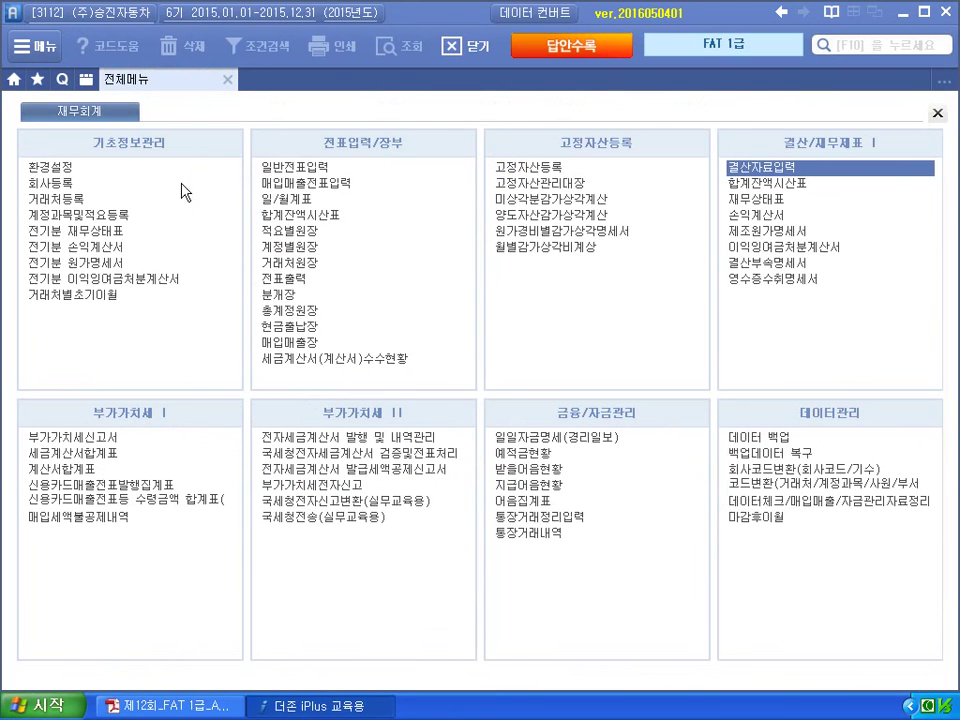
Load the 부가가치세신고서 for 04/01–06/30 as a regular (정기) return.
{"action": "left_click", "coordinate": [86, 437]}
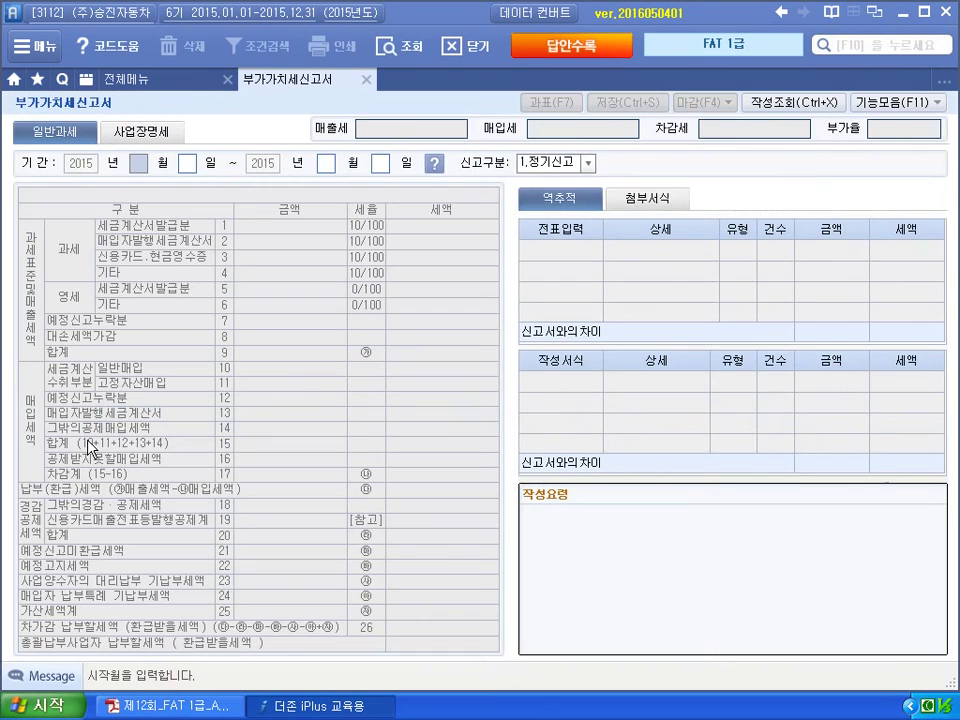
{"action": "type", "text": "04"}
{"action": "key", "text": "Return"}
{"action": "key", "text": "Return"}
{"action": "type", "text": "06"}
{"action": "key", "text": "Return"}
{"action": "type", "text": "30"}
{"action": "key", "text": "Return"}
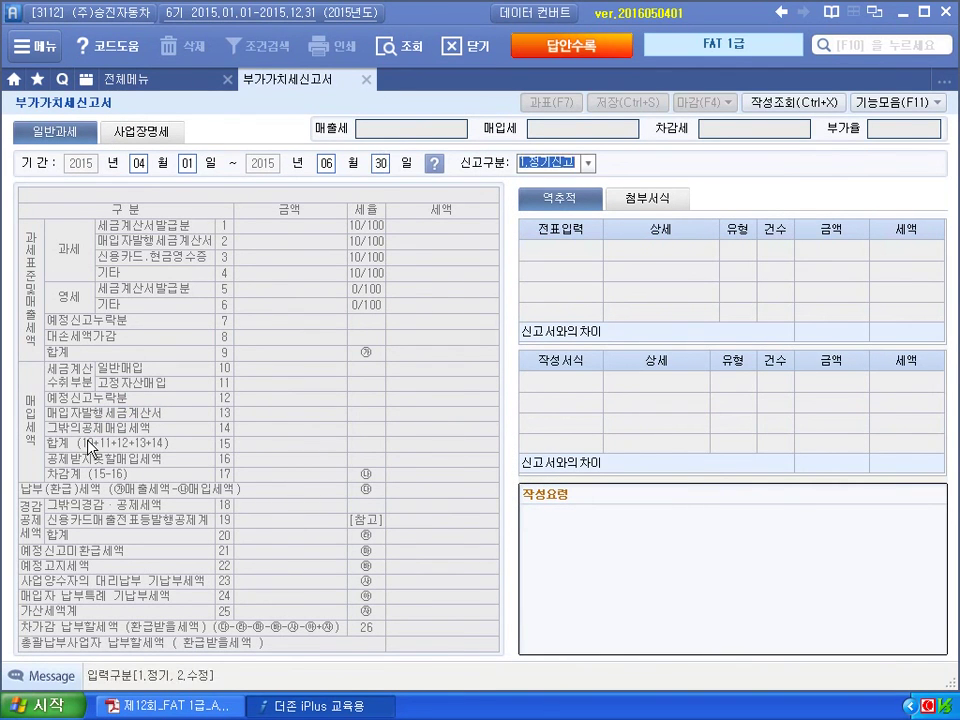
{"action": "key", "text": "Return"}
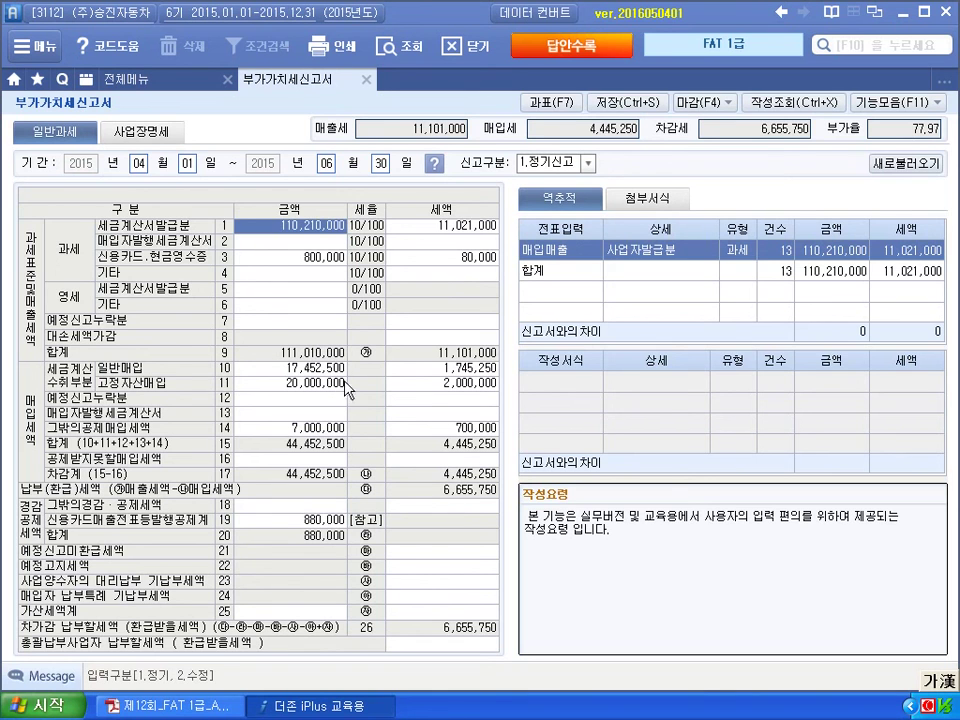
Check input tax rows: 1,745,250 general, 2,000,000 fixed-asset, 700,000 other, non-deductible; return to the PDF.
{"action": "left_click", "coordinate": [448, 375]}
{"action": "left_click", "coordinate": [449, 383]}
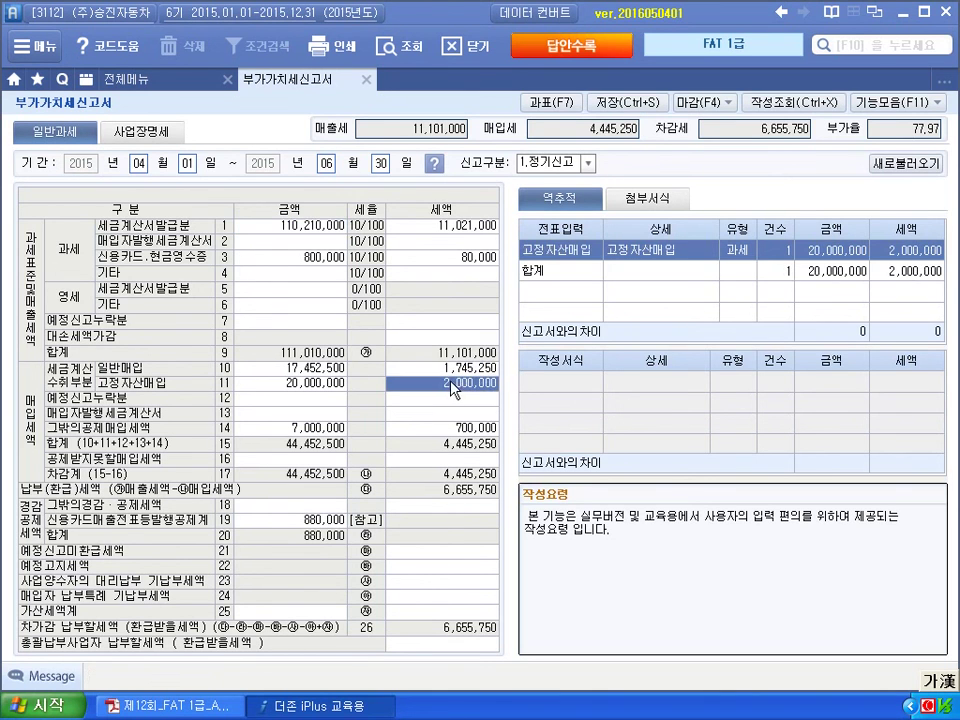
{"action": "left_click", "coordinate": [466, 427]}
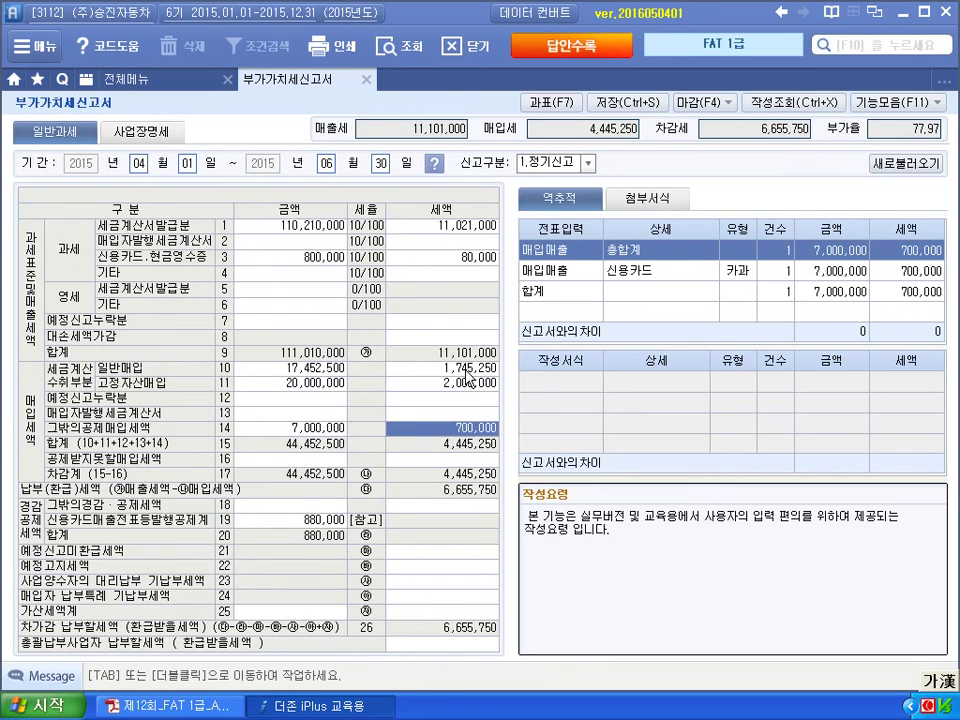
{"action": "left_click", "coordinate": [466, 460]}
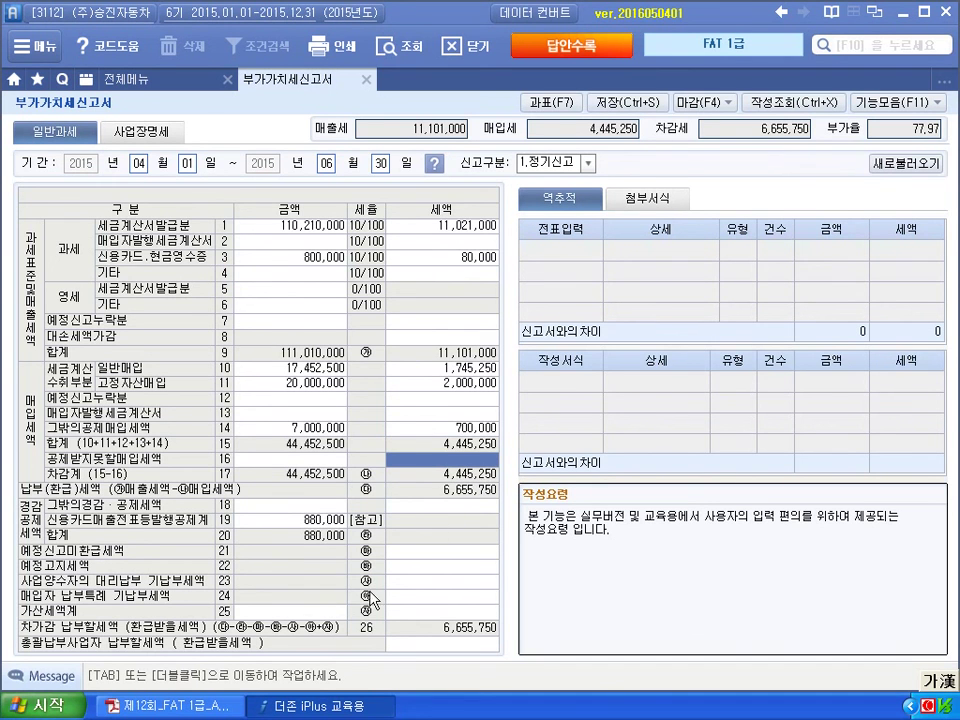
{"action": "left_click", "coordinate": [148, 706]}
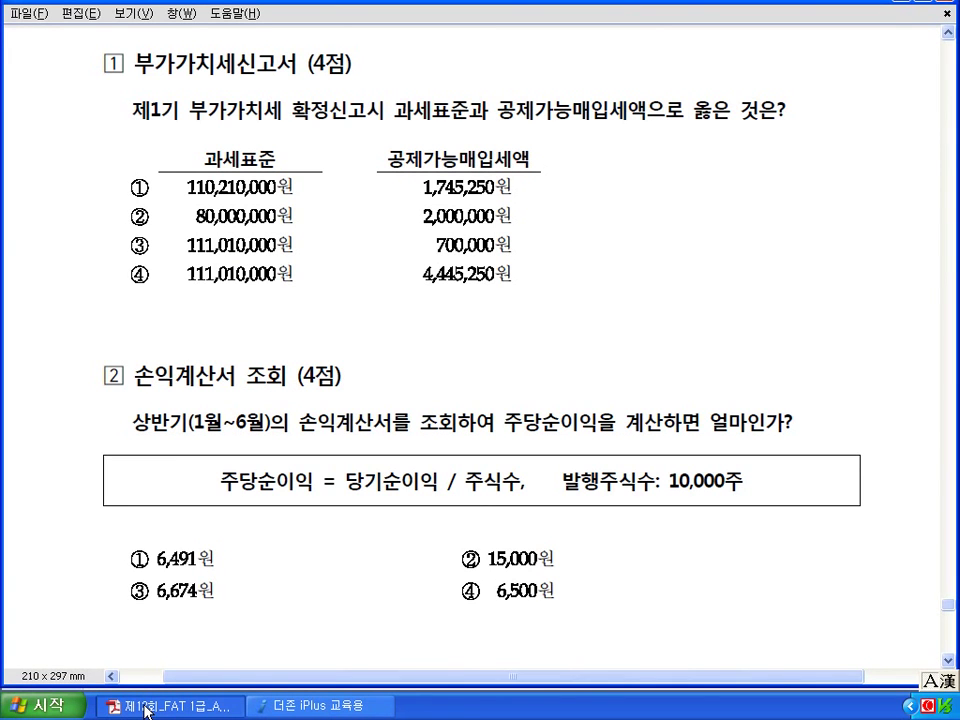
Scroll the PDF to the EPS question, then close the VAT return choosing 아니오 to saving.
{"action": "scroll", "coordinate": [148, 710], "scroll_direction": "down", "scroll_amount": 5}
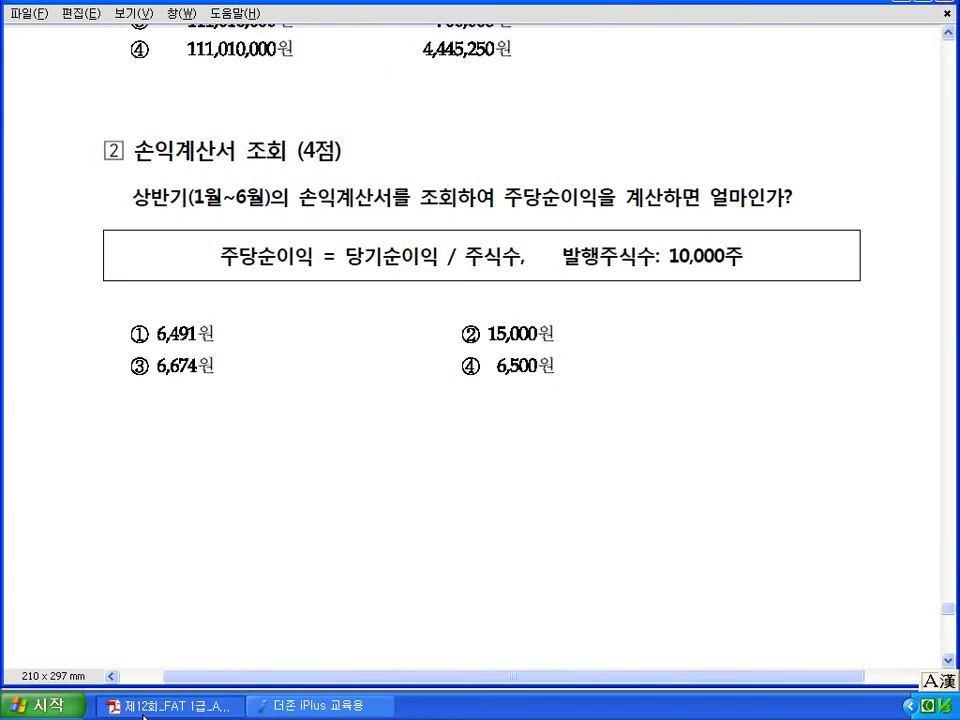
{"action": "scroll", "coordinate": [143, 716], "scroll_direction": "down", "scroll_amount": 1}
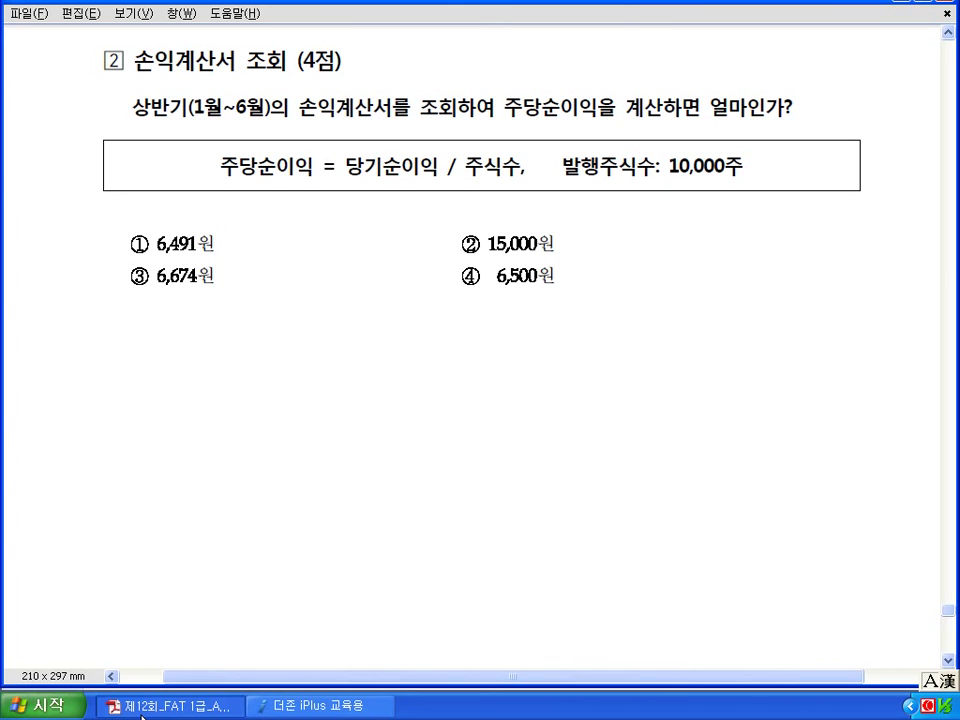
{"action": "left_click", "coordinate": [310, 706]}
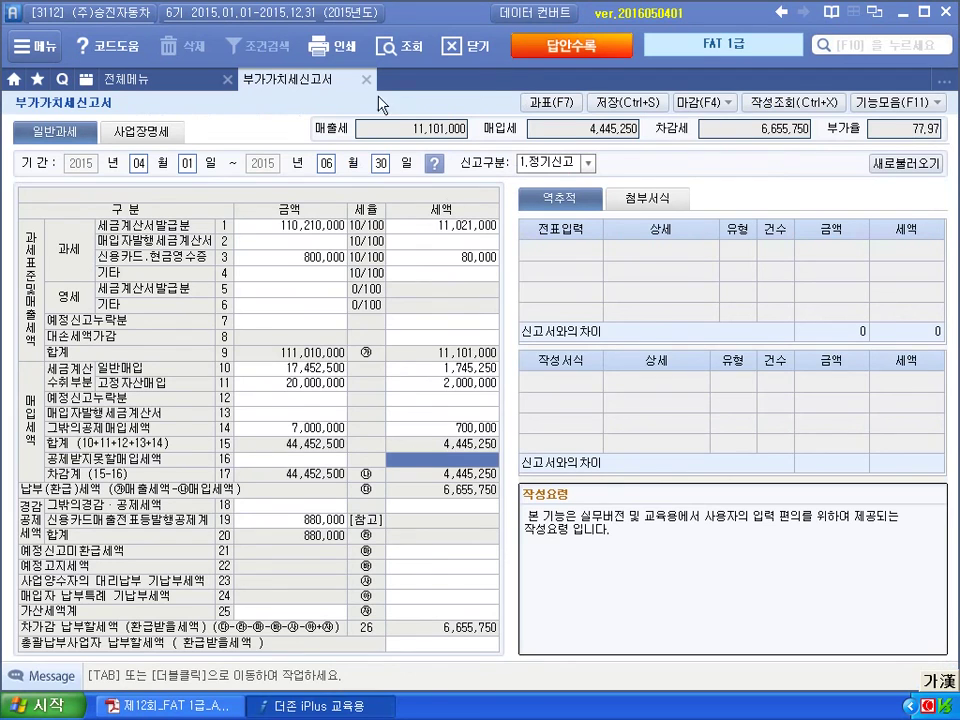
{"action": "left_click", "coordinate": [366, 79]}
{"action": "left_click", "coordinate": [514, 398]}
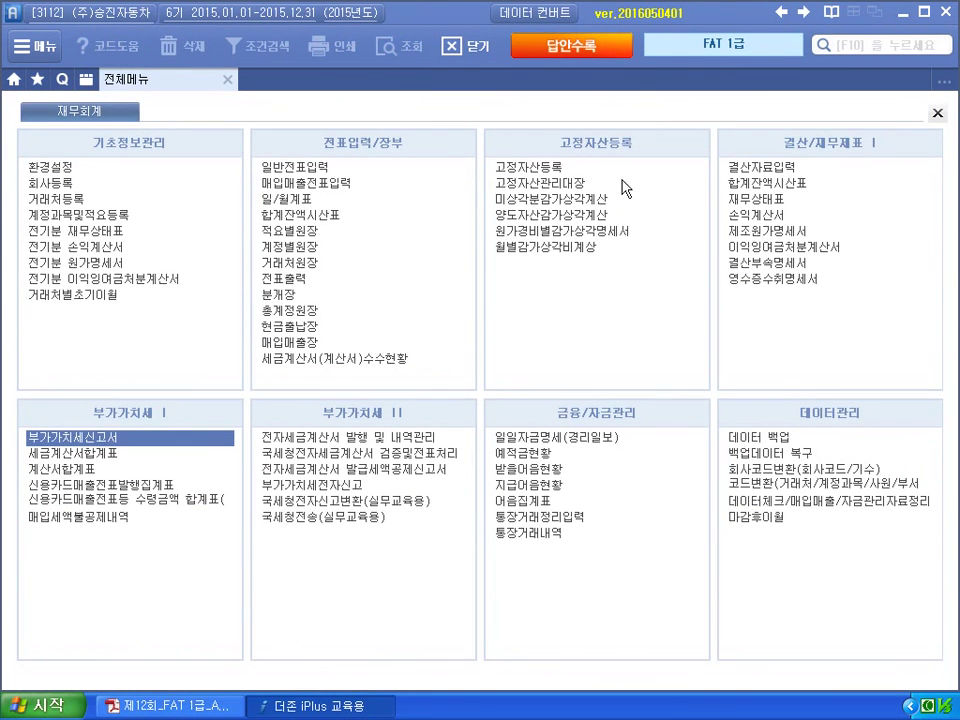
Load the 손익계산서 through month 06 and read net income 66,743,800 and EPS 6,674.
{"action": "left_click", "coordinate": [762, 222]}
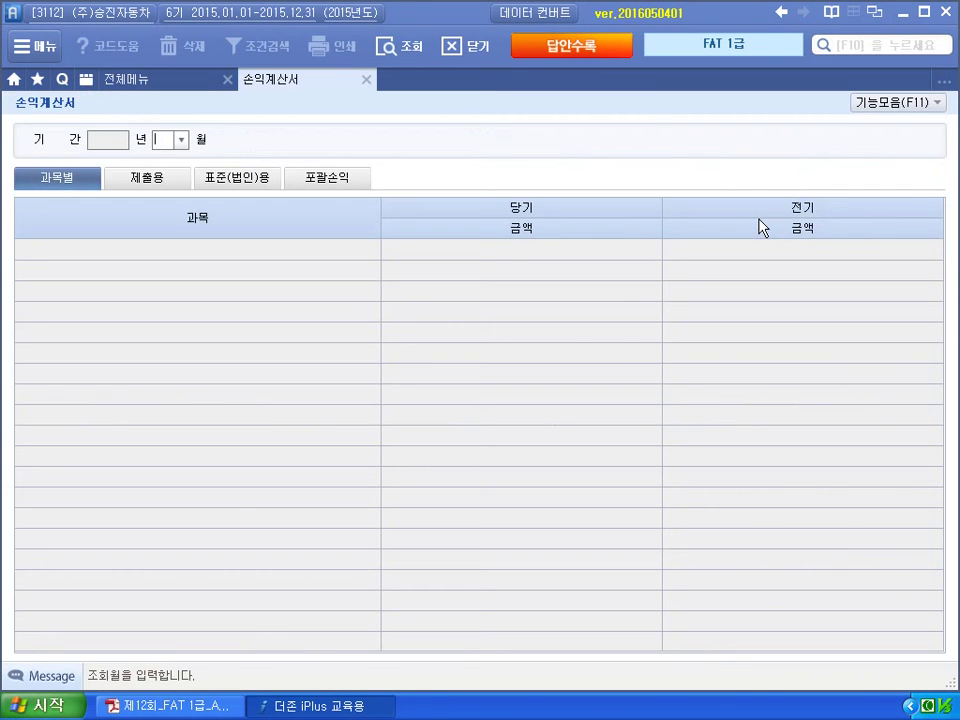
{"action": "type", "text": "06"}
{"action": "key", "text": "Return"}
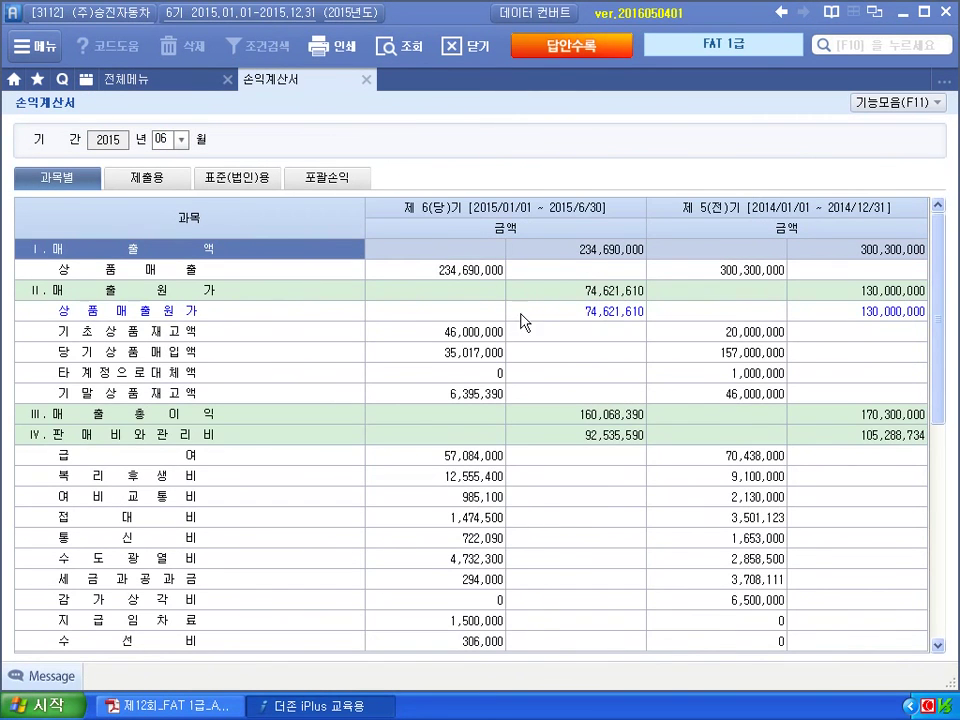
{"action": "scroll", "coordinate": [574, 338], "scroll_direction": "down", "scroll_amount": 6}
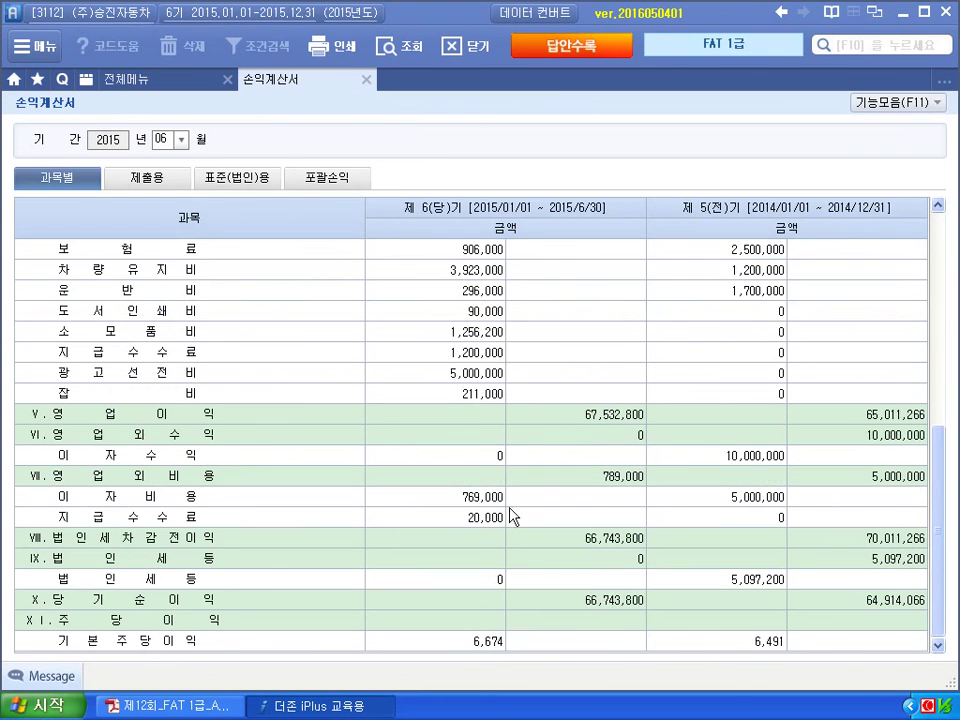
{"action": "left_click", "coordinate": [572, 603]}
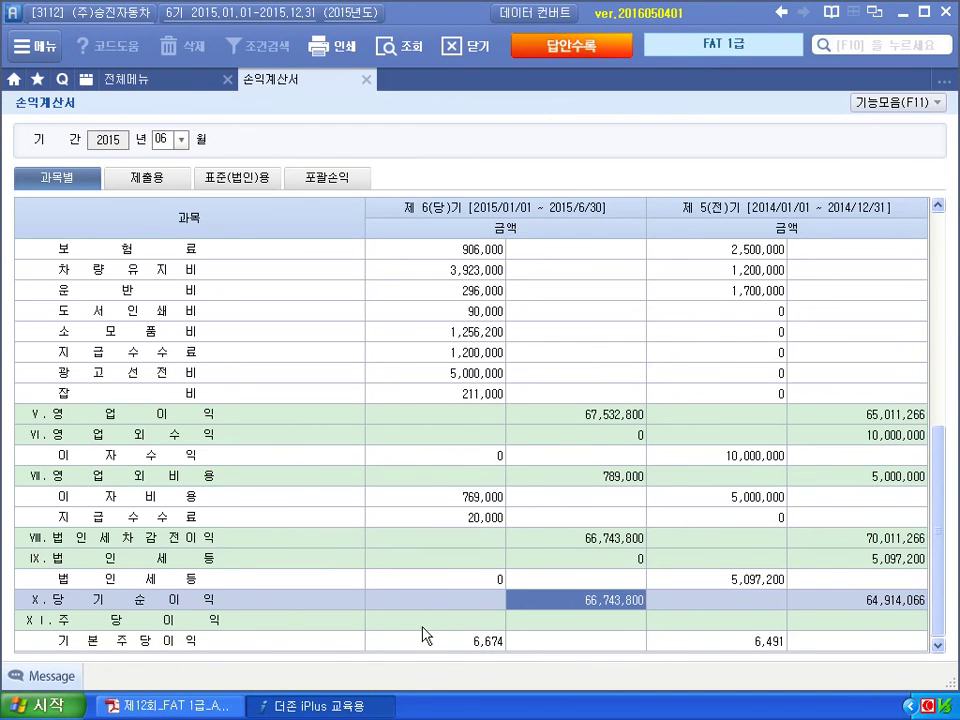
{"action": "left_click", "coordinate": [229, 710]}
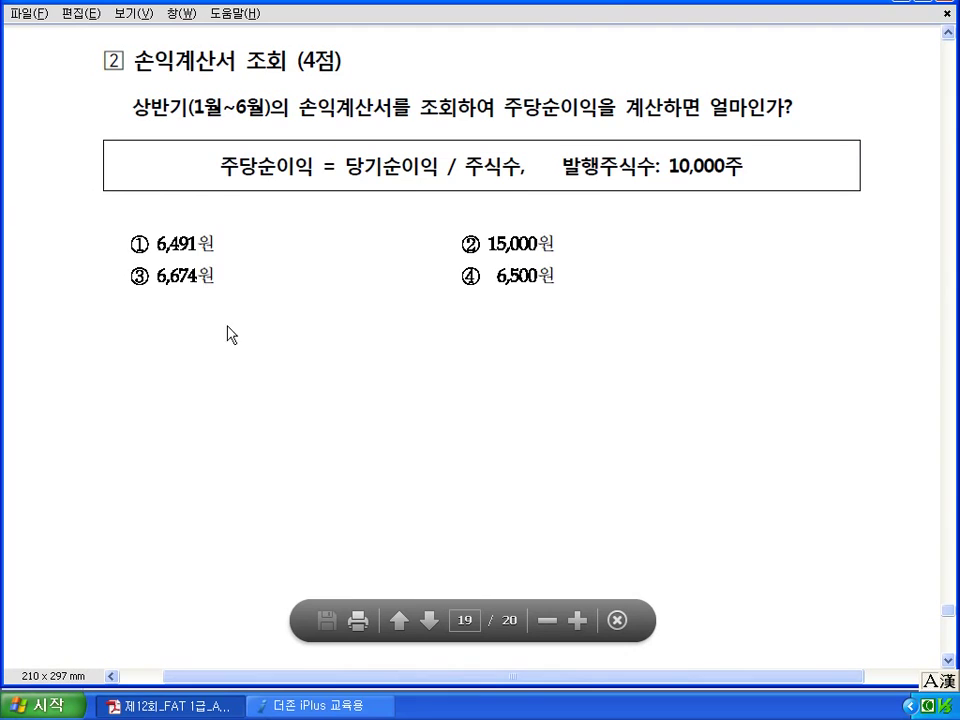
Close the 손익계산서, then in 답안수록 select ③ for 실무문제 1 and close.
{"action": "left_click", "coordinate": [320, 706]}
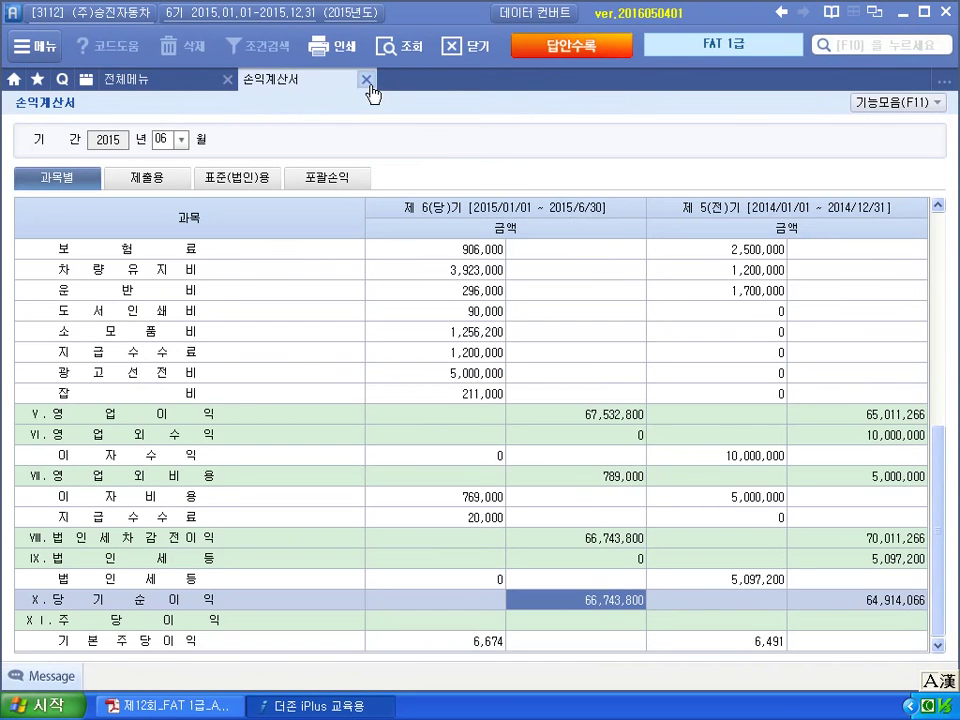
{"action": "left_click", "coordinate": [367, 80]}
{"action": "left_click", "coordinate": [570, 45]}
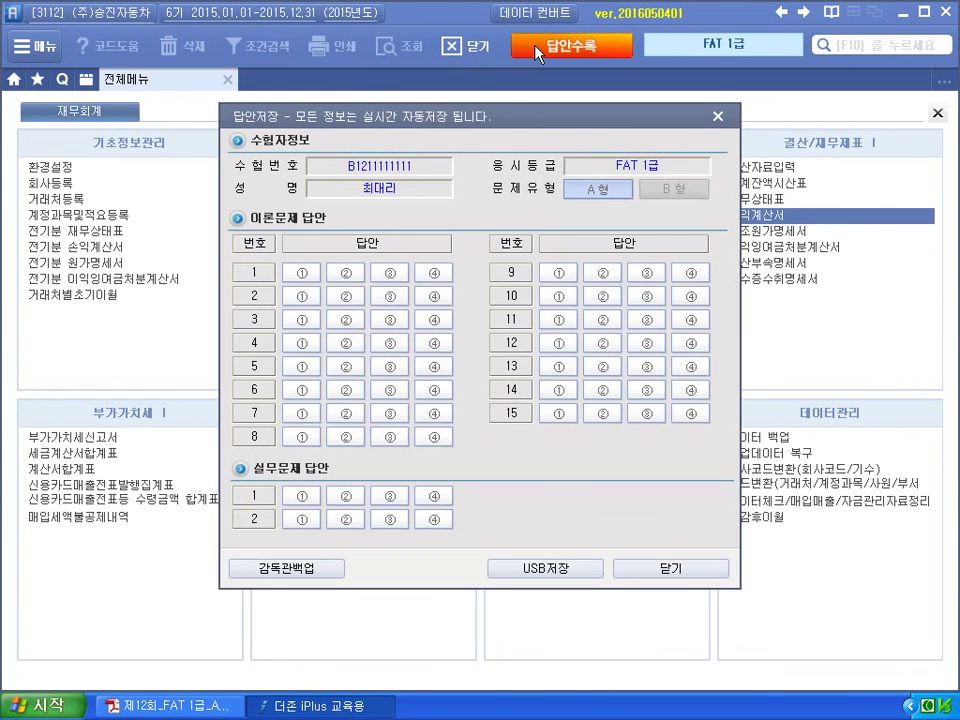
{"action": "left_click", "coordinate": [390, 496]}
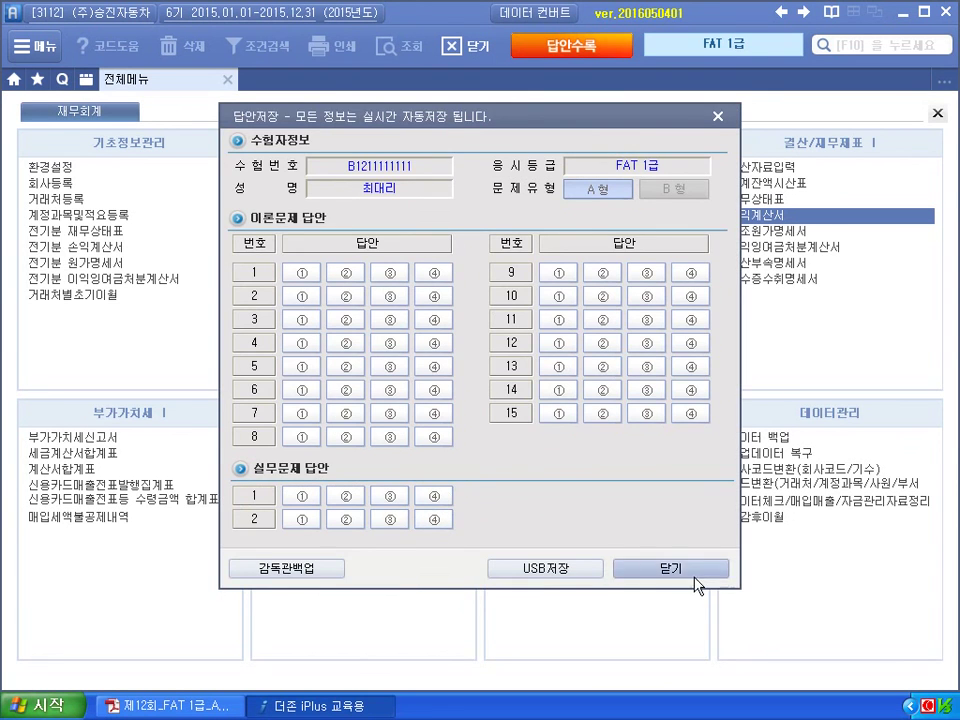
{"action": "left_click", "coordinate": [678, 574]}
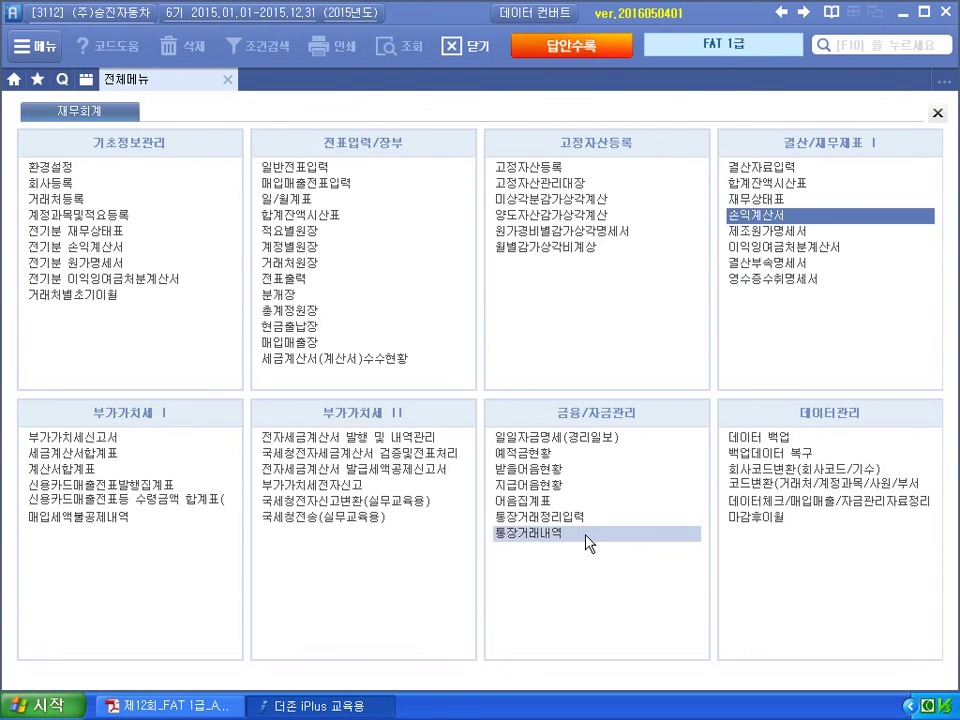